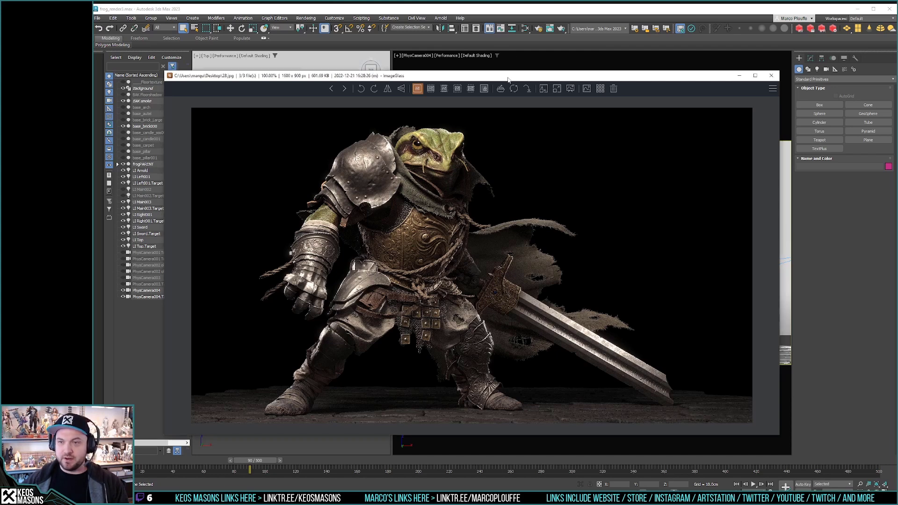
Step: Compare the frog-knight renders 25.jpg, 27.jpg and 28.jpg in ImageGlass, then close the viewer
drag(508, 79, 511, 74)
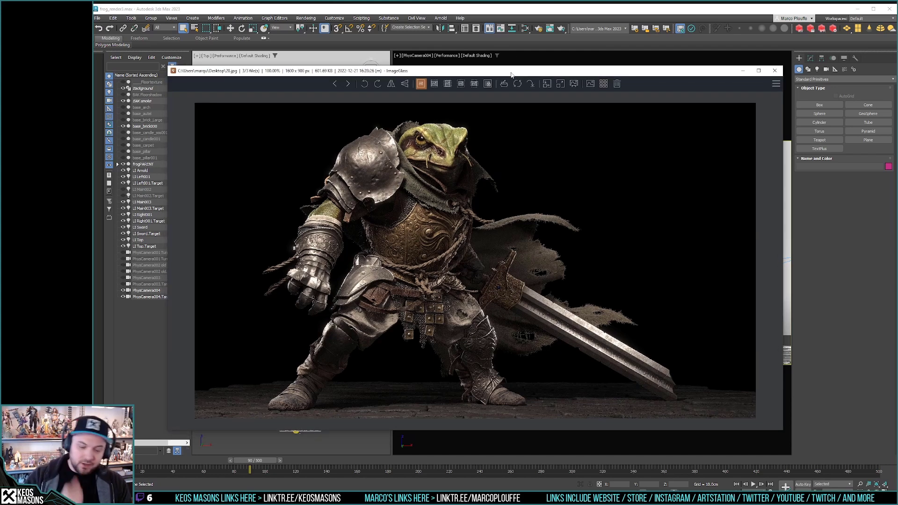
key(Left)
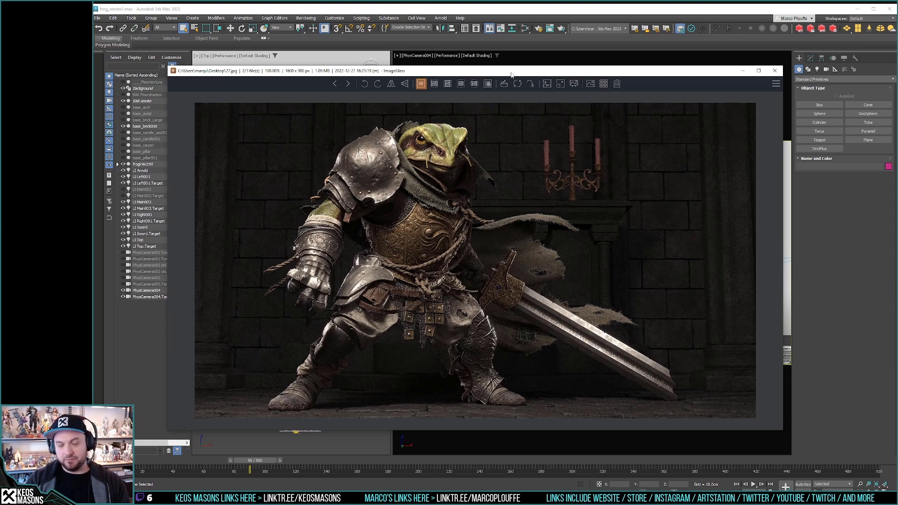
key(Left)
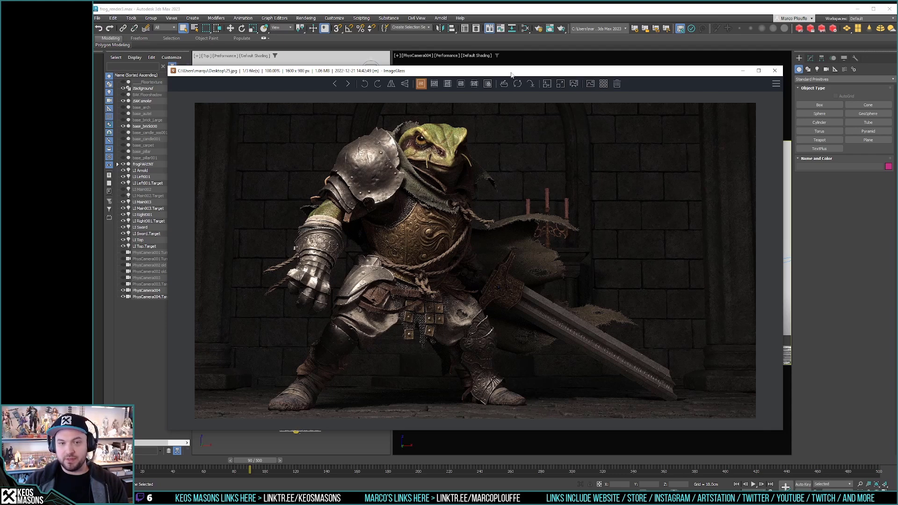
key(Right)
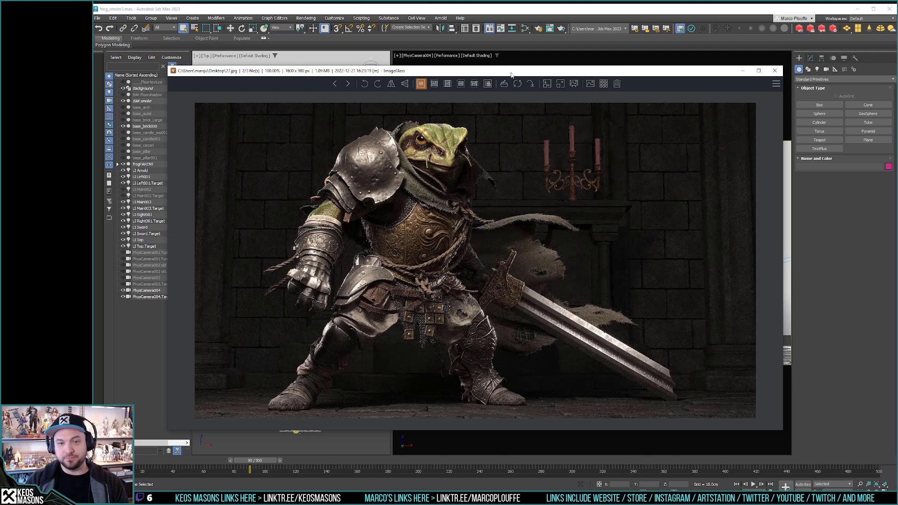
key(Right)
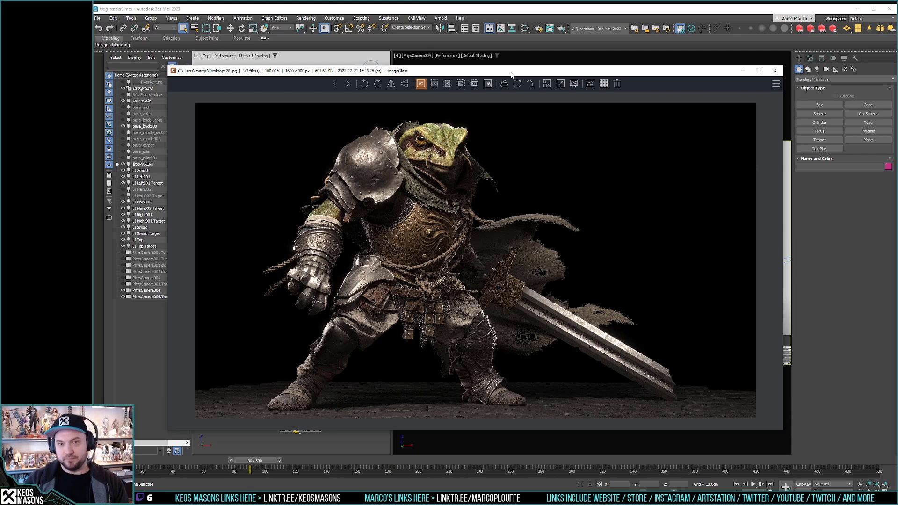
key(Right)
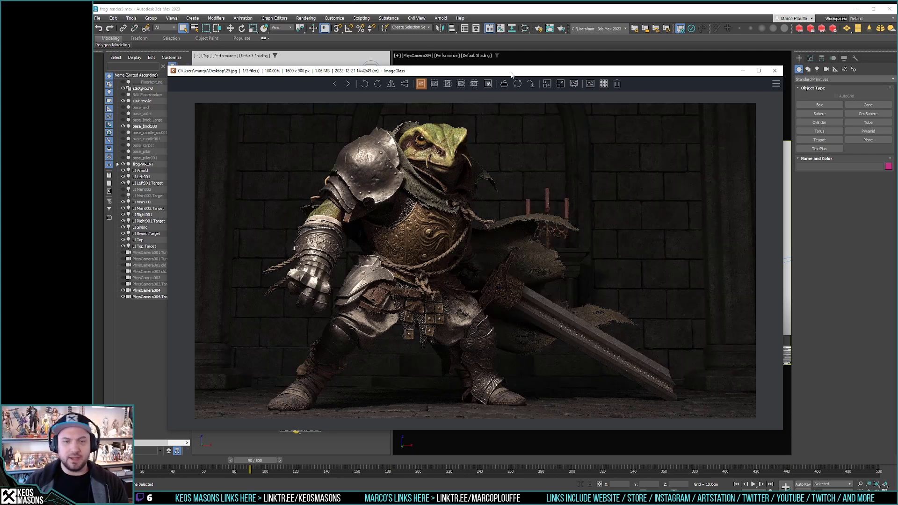
key(Right)
key(Right)
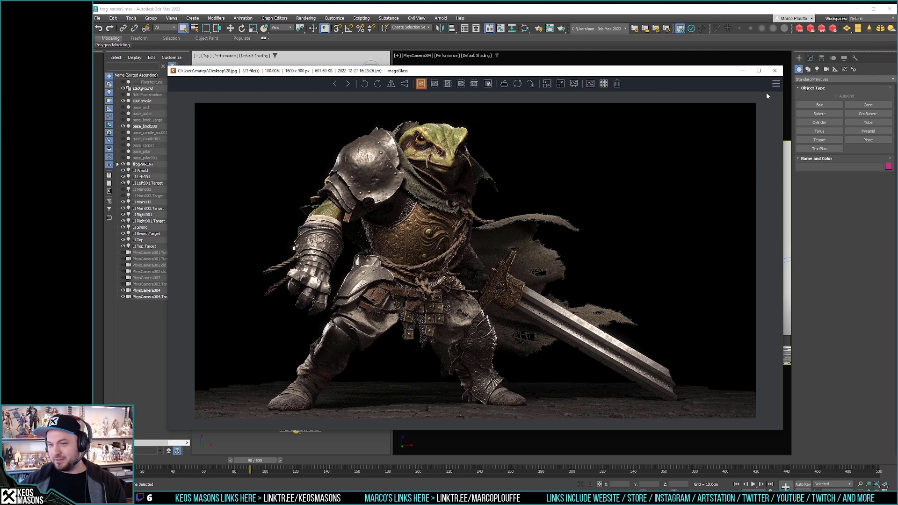
click(775, 70)
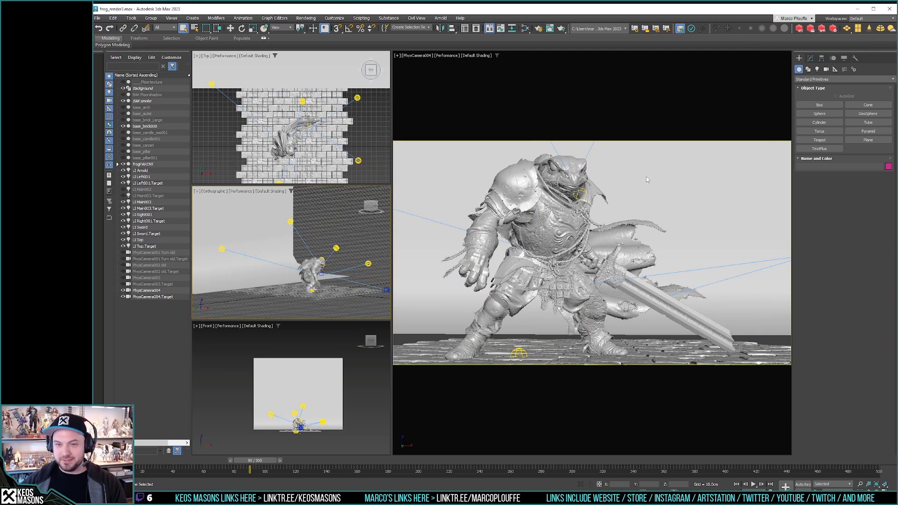
Step: Switch to Perspective, zoom to the sword tip, and select base_brick000 to show its modifier stack
key(p)
scroll(590, 256, up, 5)
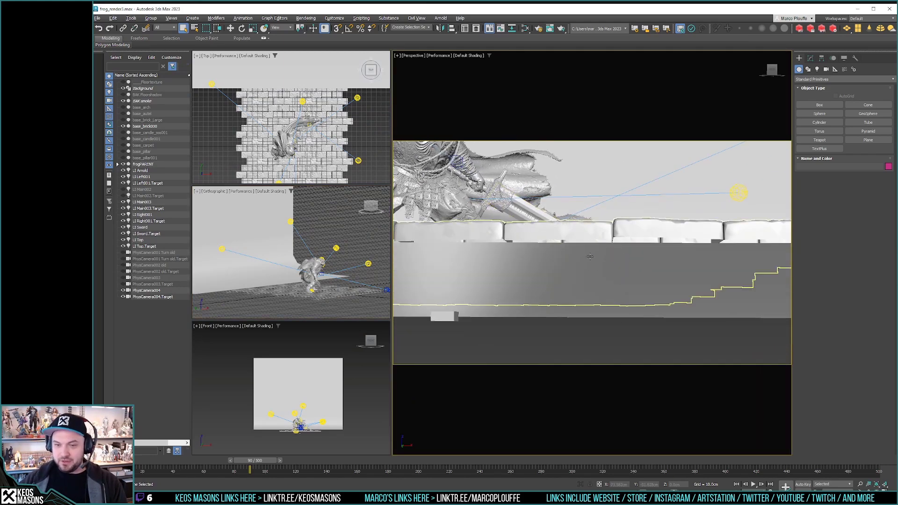
scroll(590, 256, up, 8)
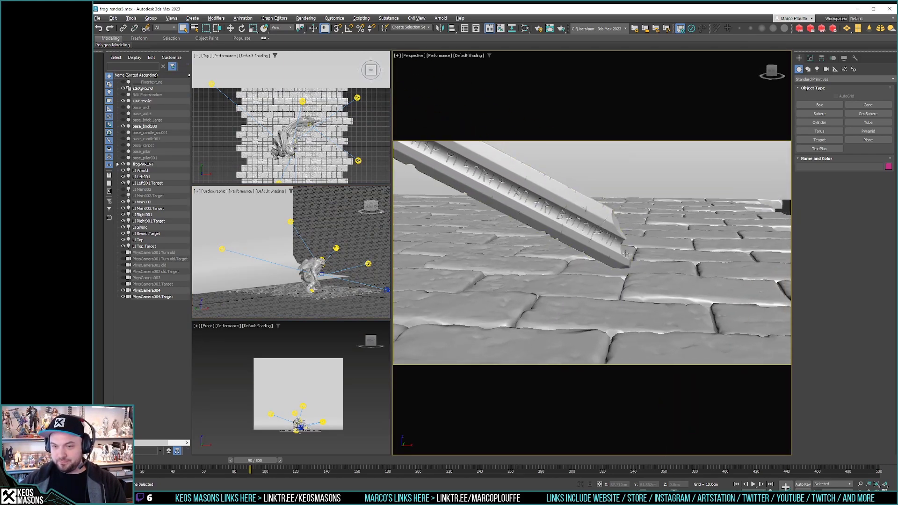
scroll(625, 253, up, 5)
click(624, 255)
scroll(659, 289, up, 2)
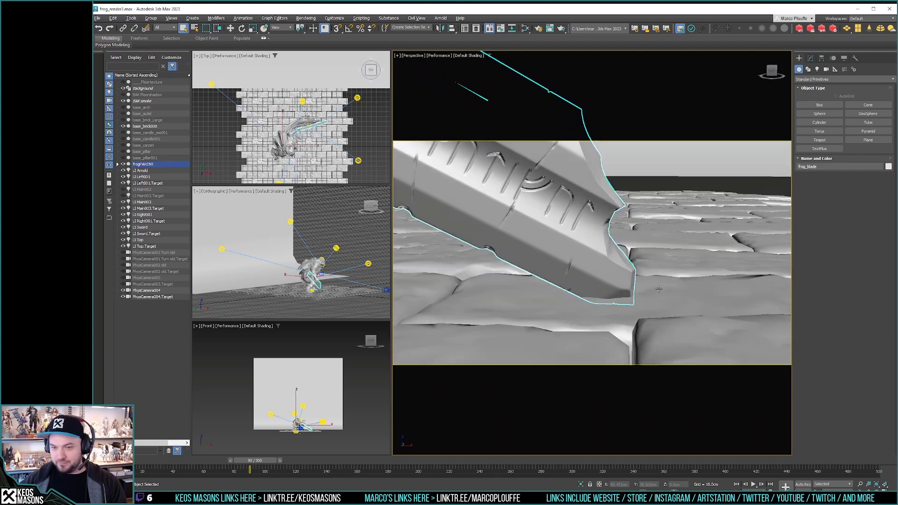
alt+middle_drag(658, 289, 684, 284)
click(685, 285)
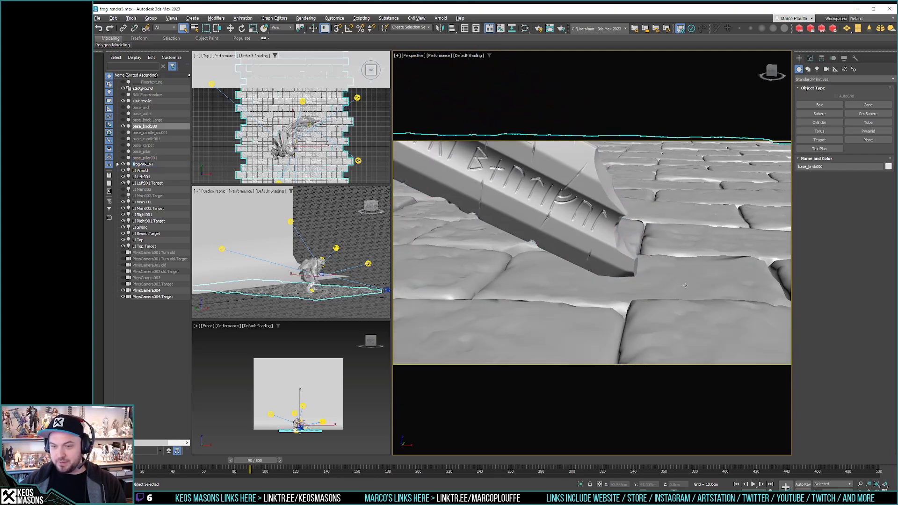
key(m)
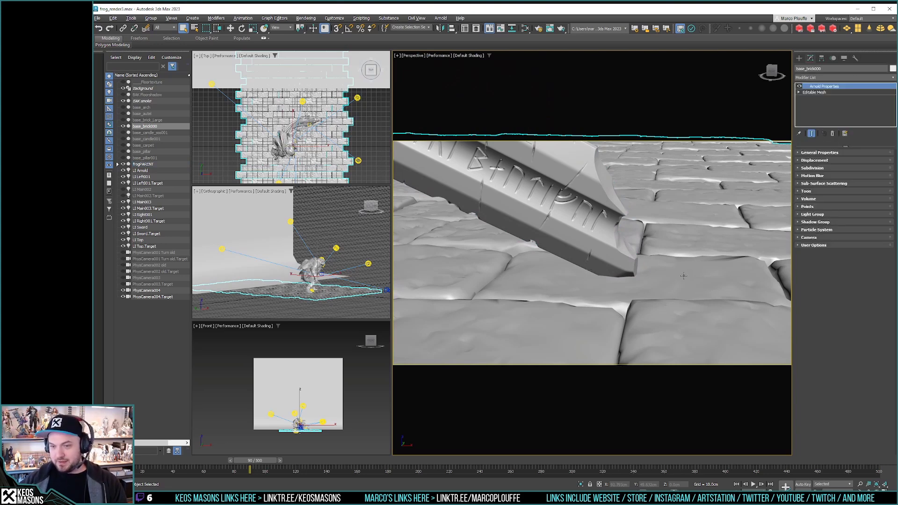
Step: In Element mode of the Editable Mesh, tilt the brick under the sword tip and move it down
click(815, 92)
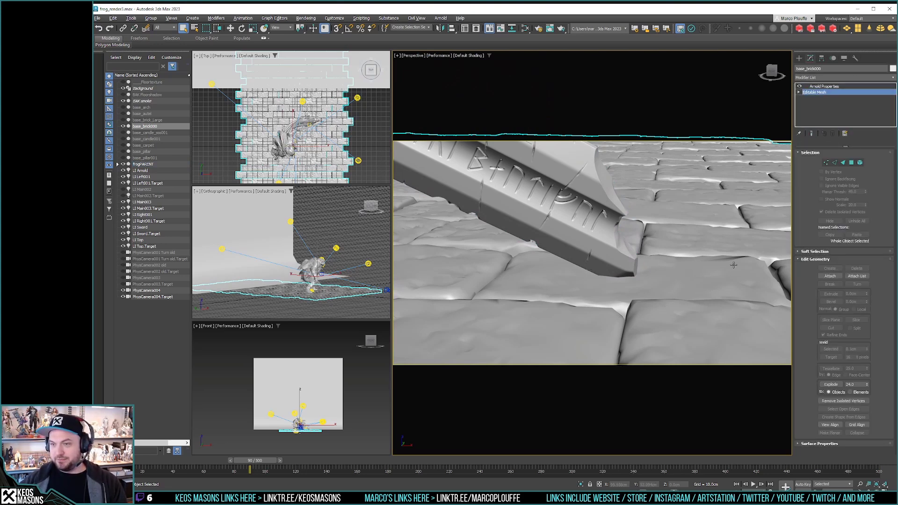
click(860, 162)
click(562, 285)
alt+middle_drag(562, 285, 630, 290)
key(e)
drag(630, 291, 614, 274)
key(w)
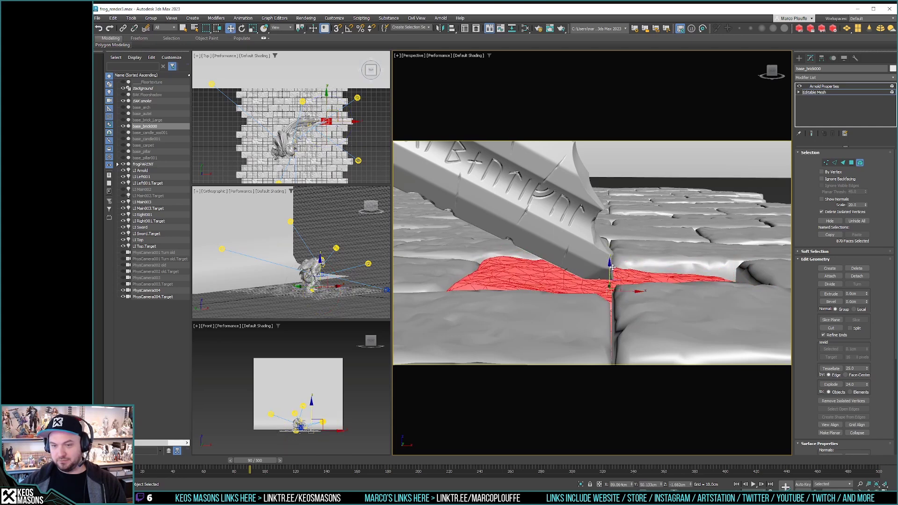
scroll(614, 273, down, 4)
scroll(614, 274, down, 4)
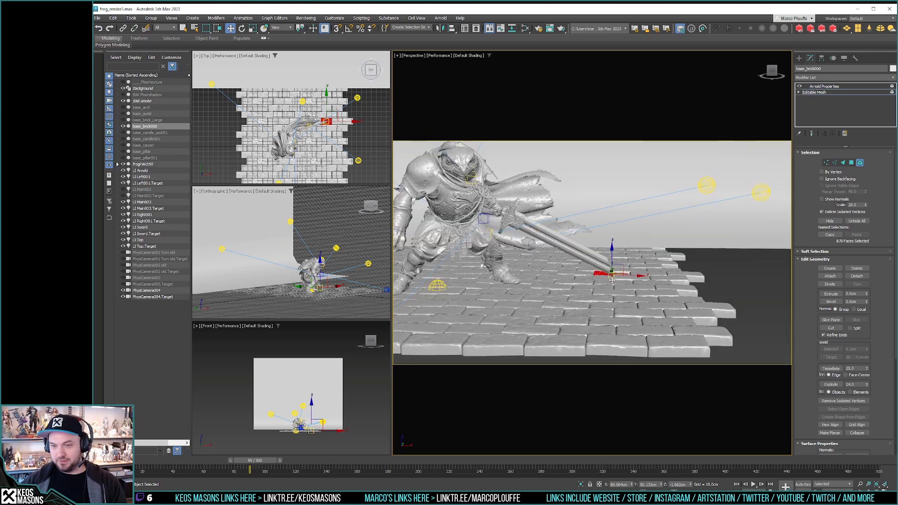
Step: Clear the brick selection, leave Element mode, and select the floor's Arnold Properties modifier
click(654, 233)
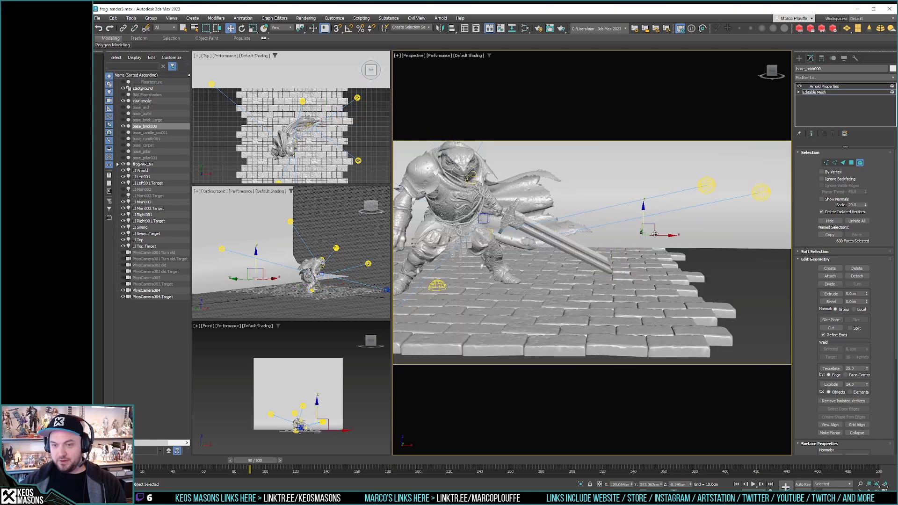
click(722, 264)
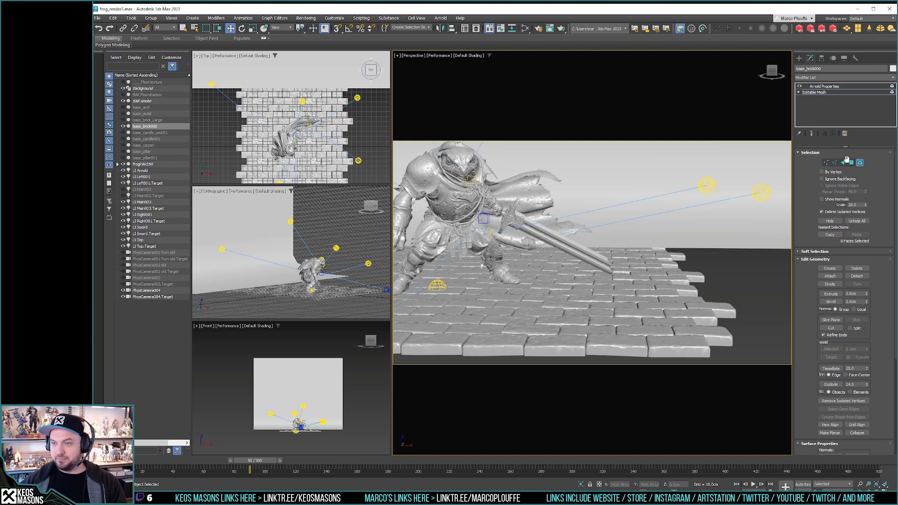
click(860, 162)
click(824, 86)
scroll(589, 291, up, 5)
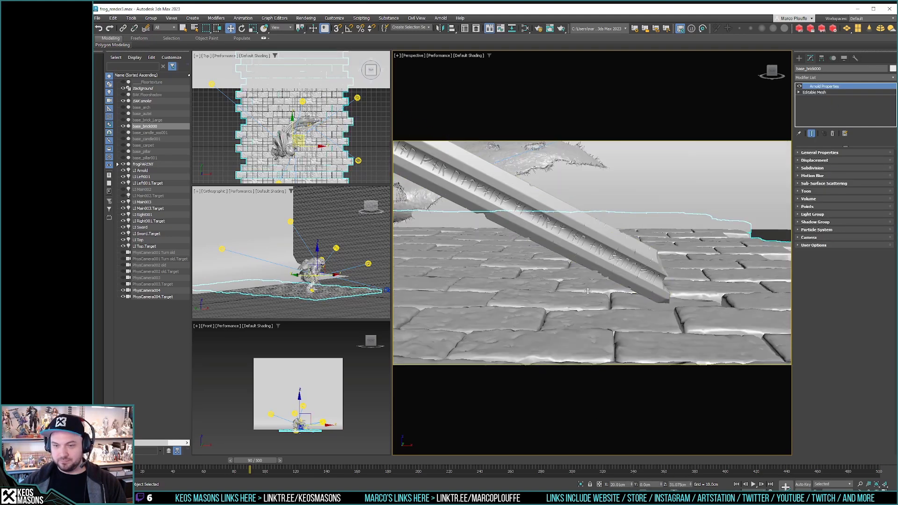
scroll(588, 291, down, 10)
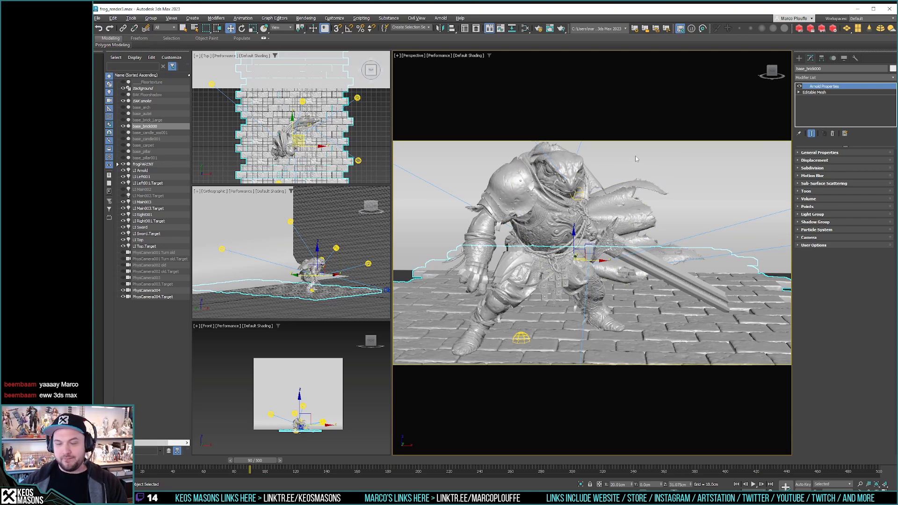
click(412, 55)
Step: Set the main viewport to PhysCamera004 and bring up the finished render in ImageGlass
mouse_move(421, 62)
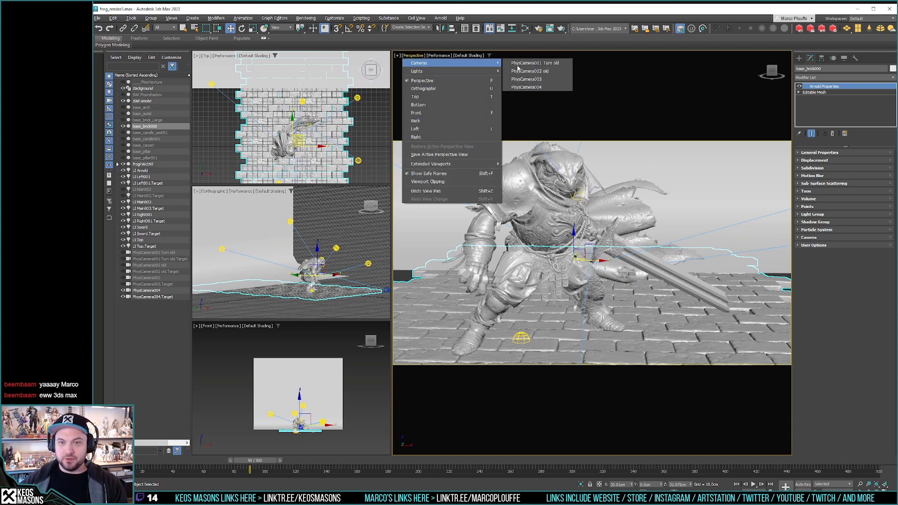
click(538, 87)
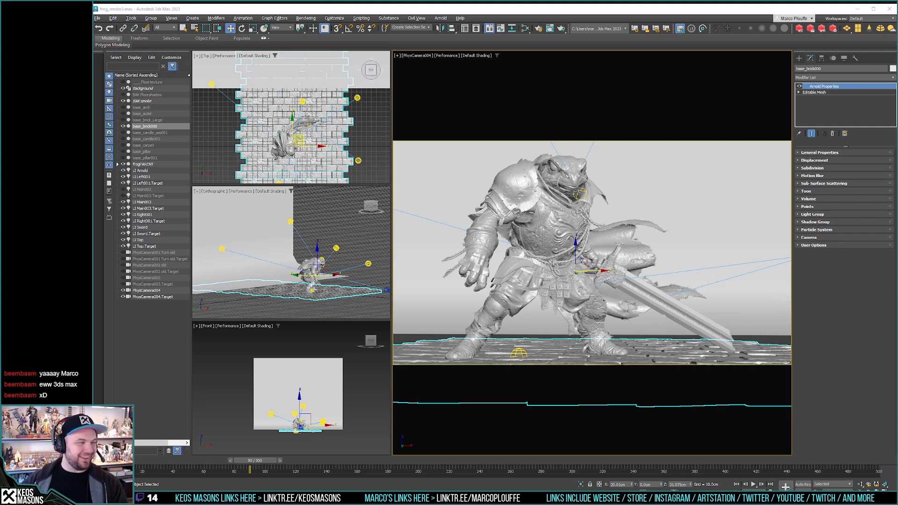
key(alt+Tab)
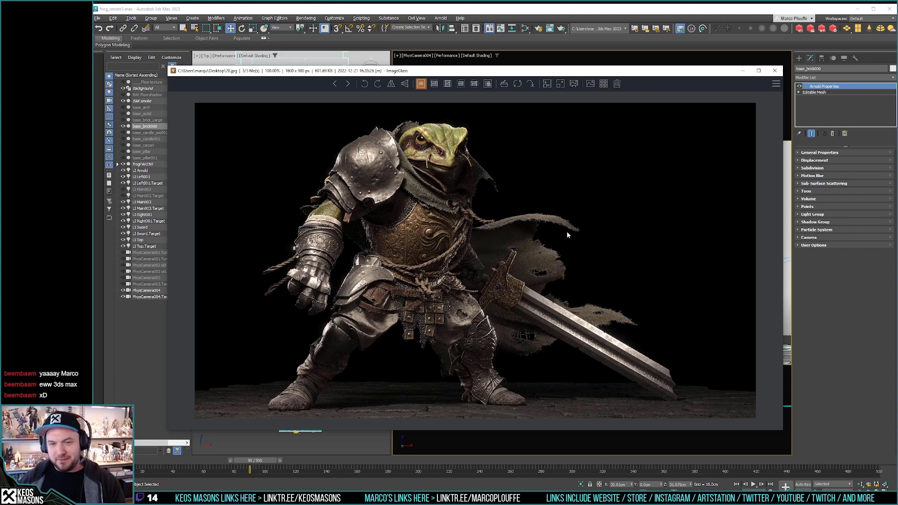
Step: Close ImageGlass, select BAK smoke in the Scene Explorer, and orbit the orthographic view
click(775, 70)
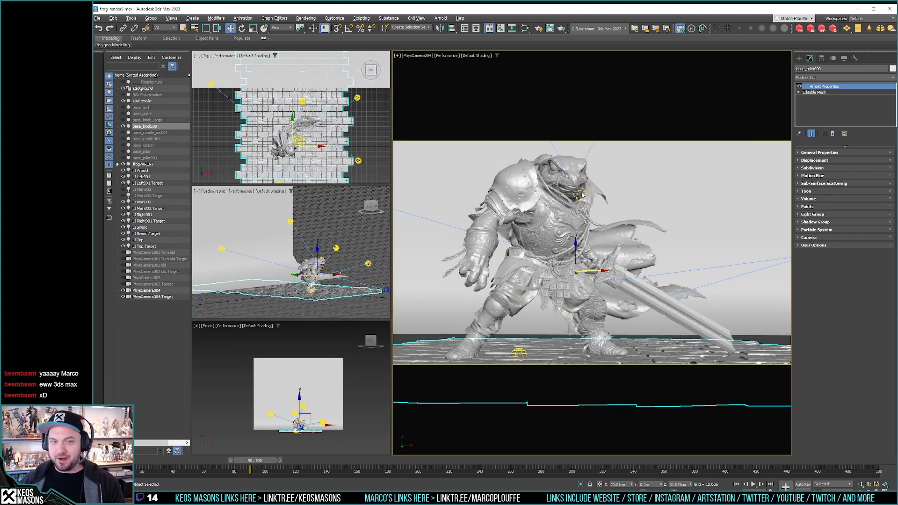
click(141, 102)
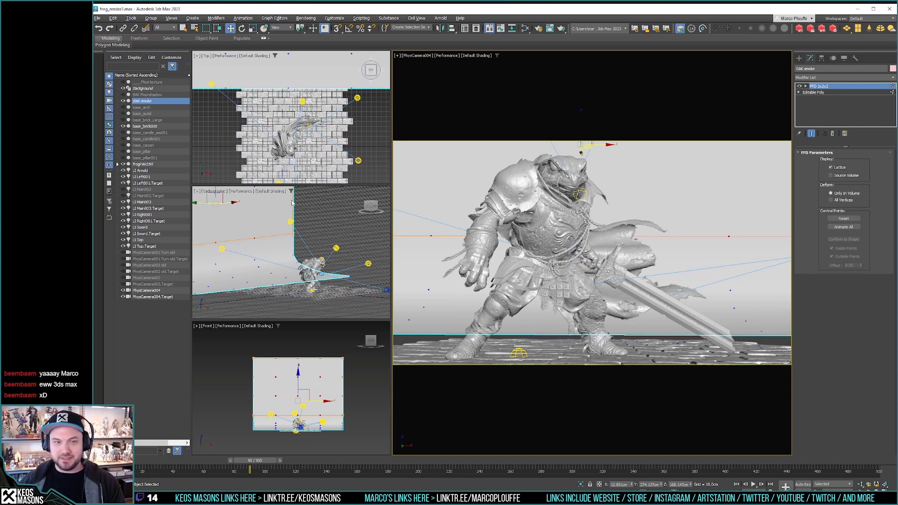
alt+middle_drag(304, 281, 318, 287)
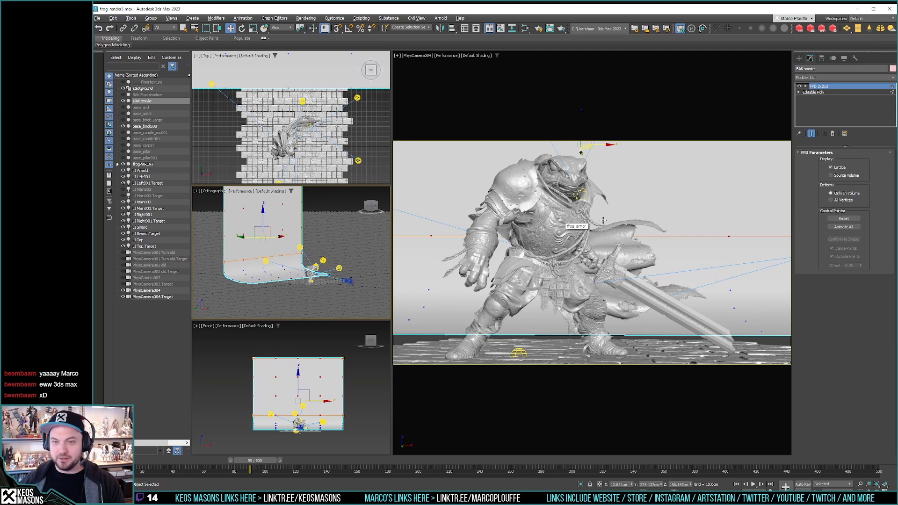
Step: Try Standard and High Quality viewport shading, settle on Performance, and deselect everything
click(446, 55)
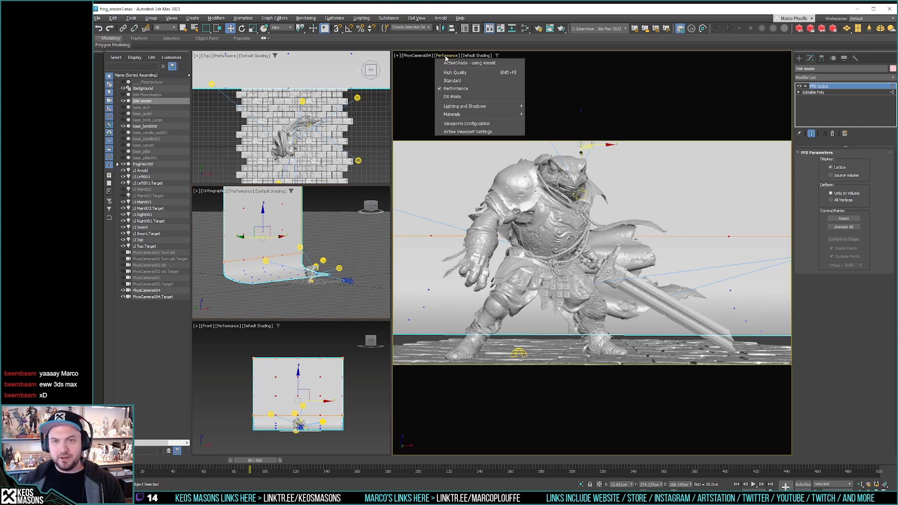
click(457, 81)
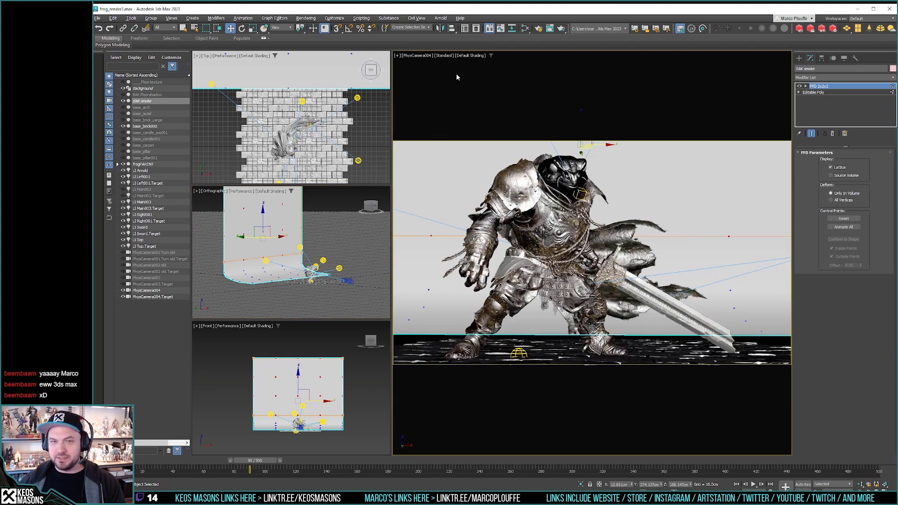
click(448, 56)
click(456, 73)
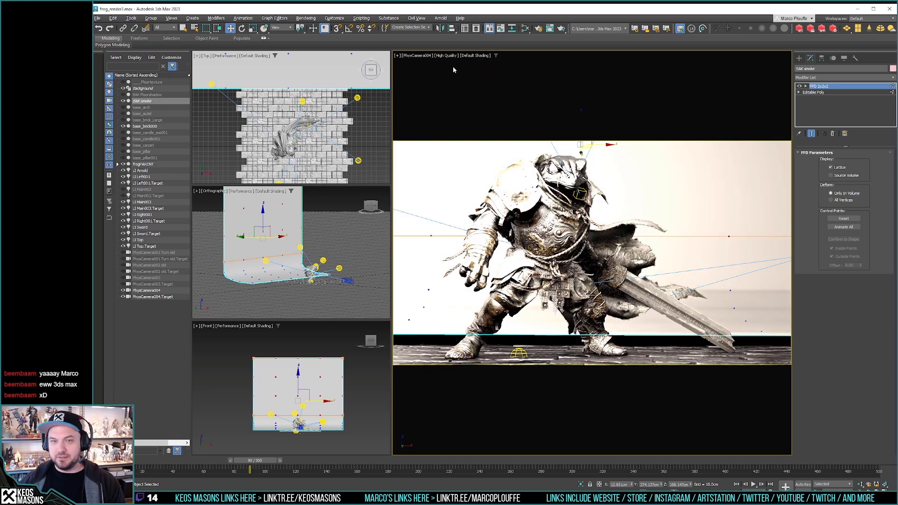
click(449, 56)
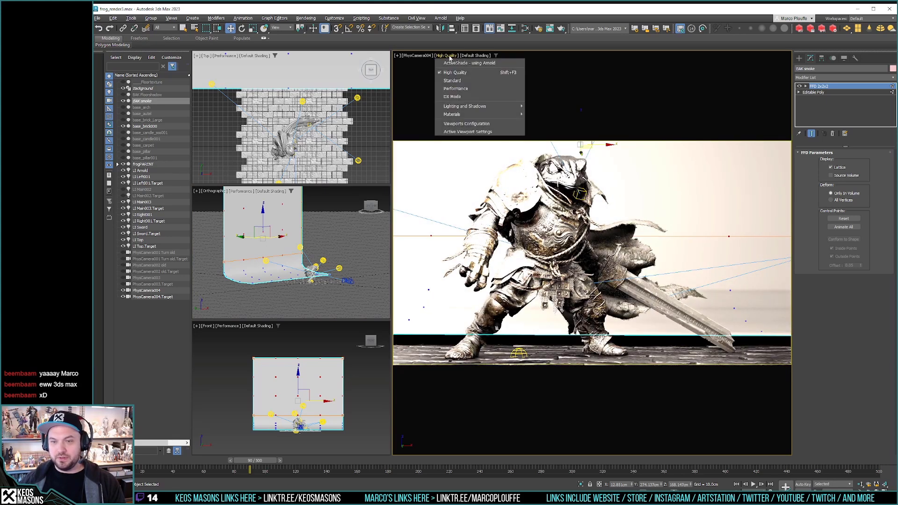
click(457, 89)
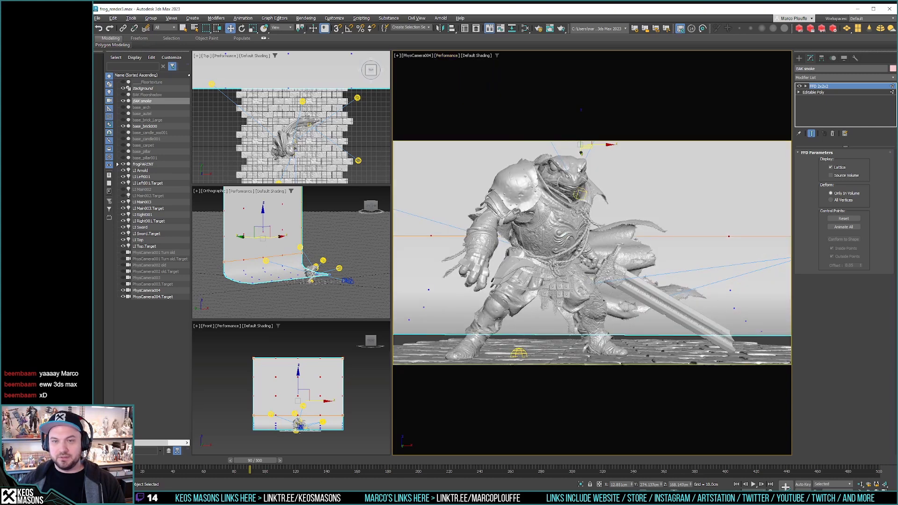
click(689, 177)
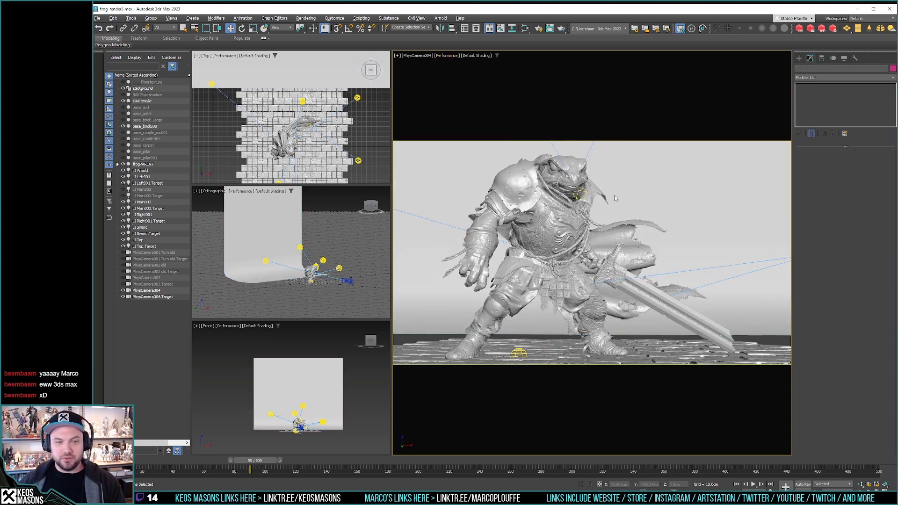
Step: Toggle BAK Floorshadow and Floortexture visibility, leaving both as they were
click(123, 95)
click(123, 95)
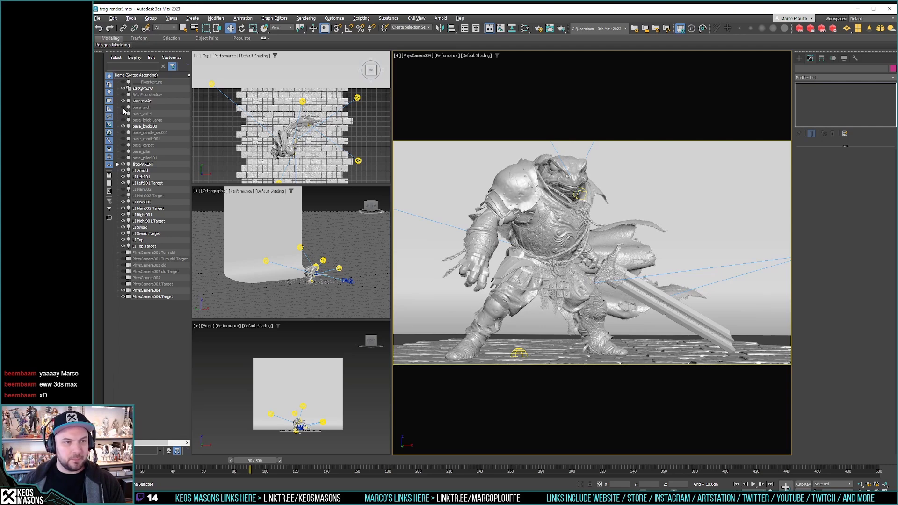
click(123, 83)
click(124, 82)
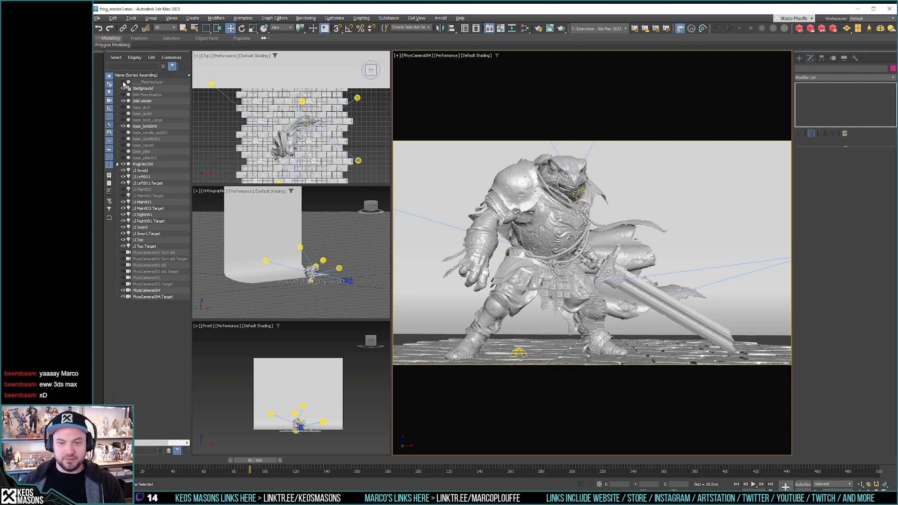
Step: Select the BAK smoke backdrop to show its FFD lattice over Editable Poly
click(148, 102)
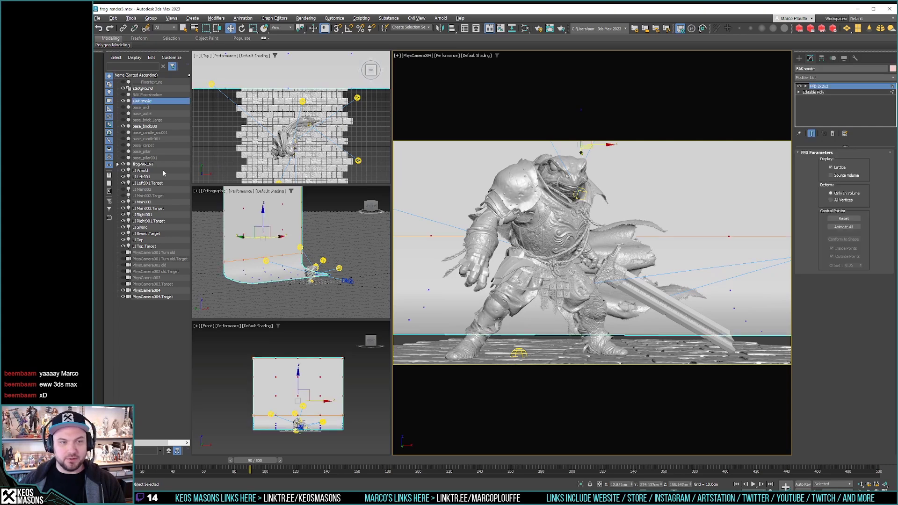
click(148, 88)
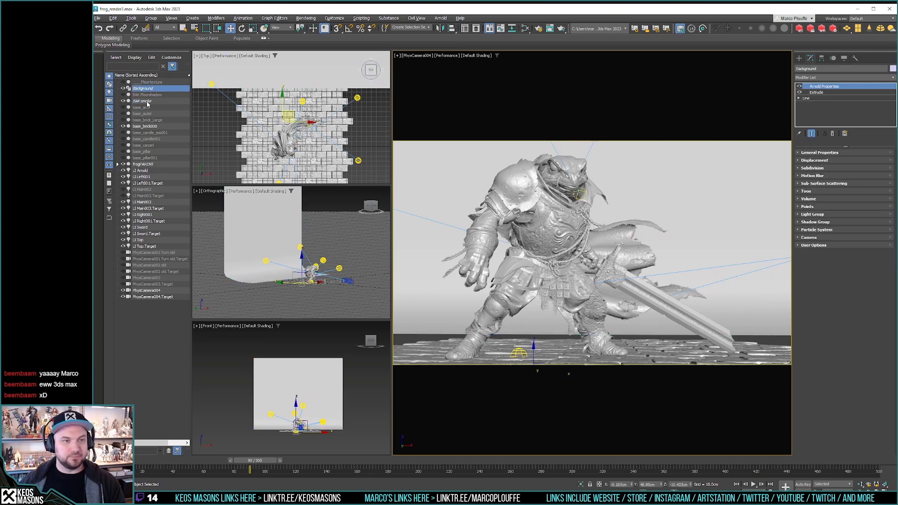
click(148, 103)
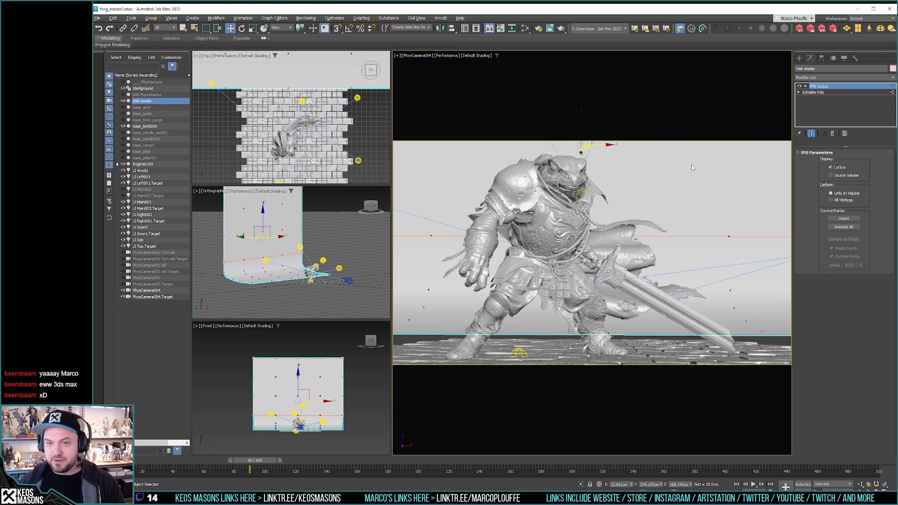
key(m)
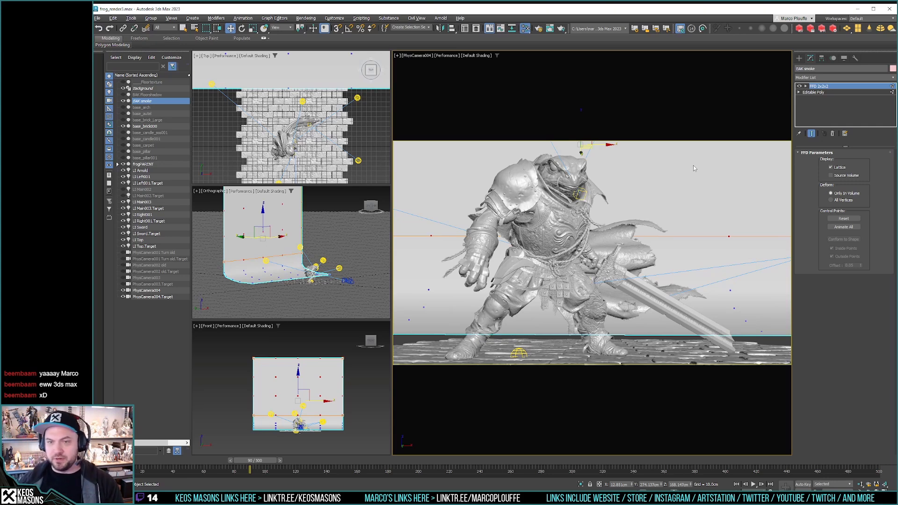
Step: Open the Slate Material Editor and pan through the node view to the Color Correct map
click(693, 165)
scroll(233, 192, down, 5)
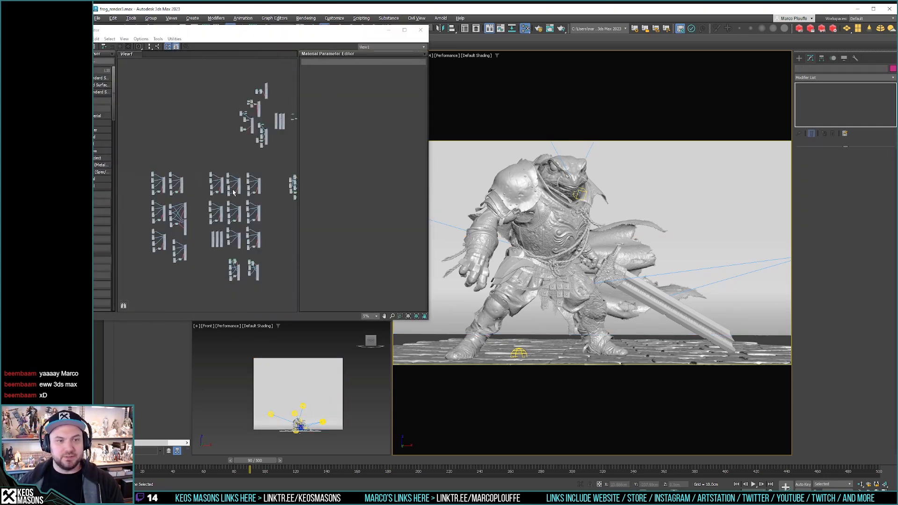
scroll(269, 100, up, 5)
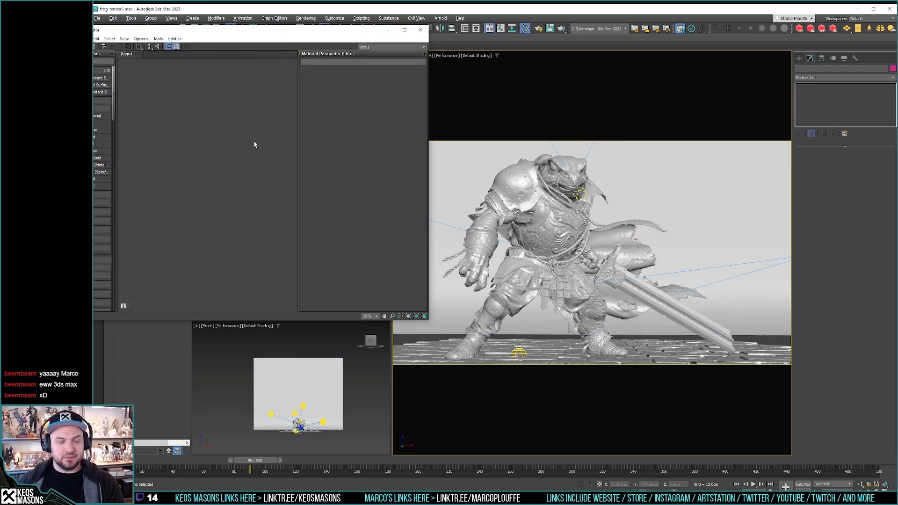
scroll(198, 199, up, 6)
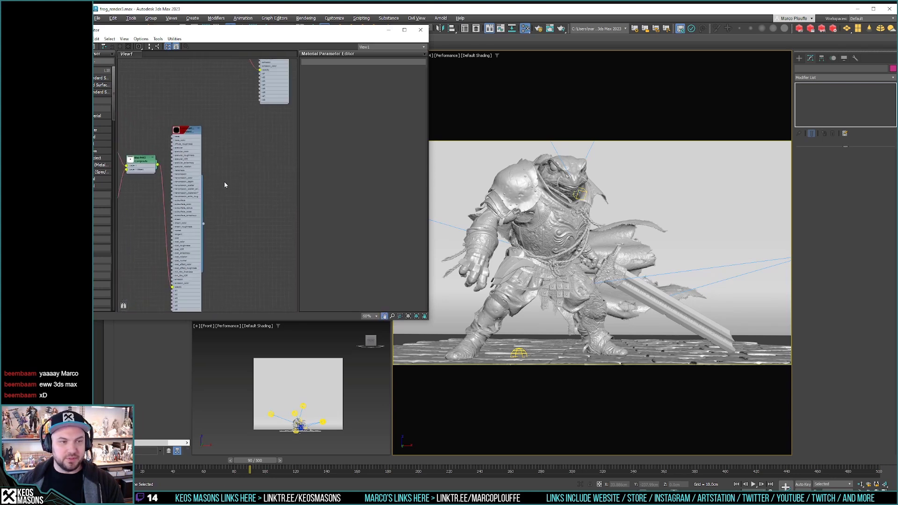
middle_drag(224, 185, 313, 187)
scroll(175, 159, up, 3)
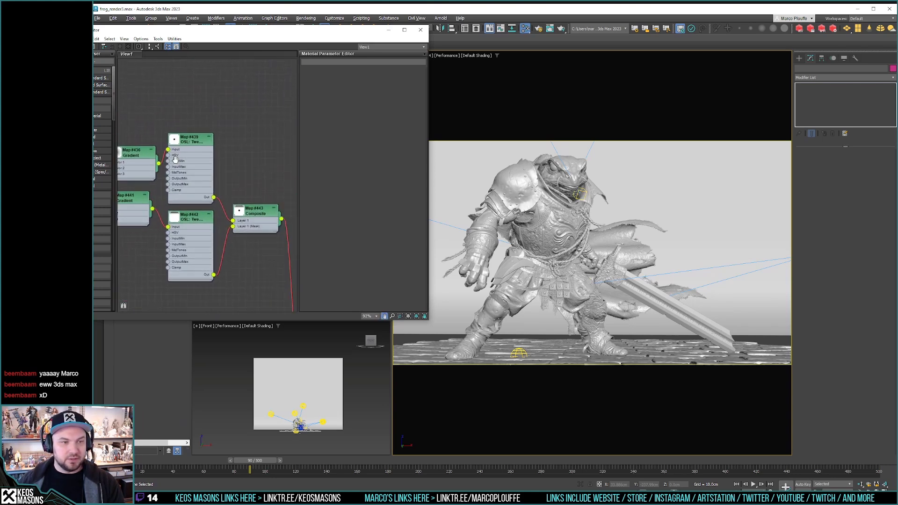
scroll(175, 159, down, 3)
middle_drag(175, 158, 216, 169)
scroll(175, 216, up, 4)
scroll(166, 173, up, 1)
middle_drag(252, 215, 260, 160)
scroll(166, 173, down, 5)
scroll(213, 202, down, 2)
Step: Set the Map #798 Color Correct Multiply colour to 0.459 light grey
double_click(192, 172)
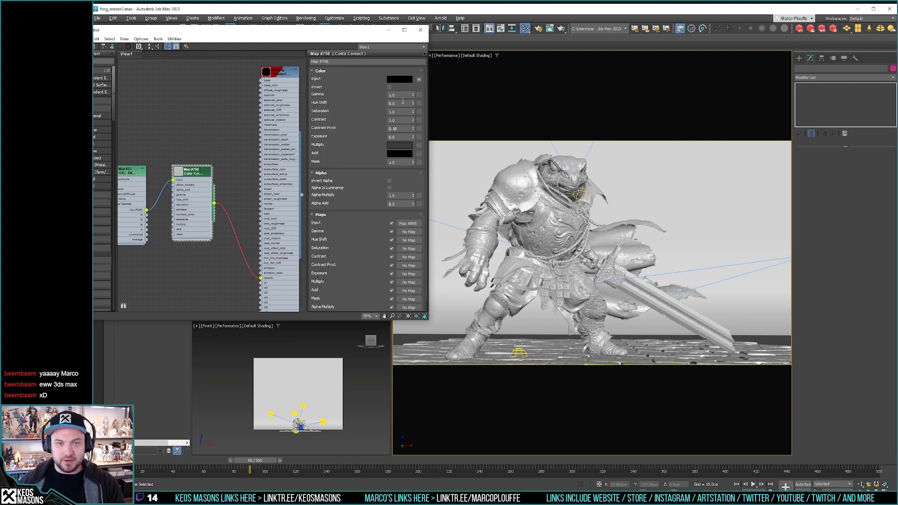
click(400, 147)
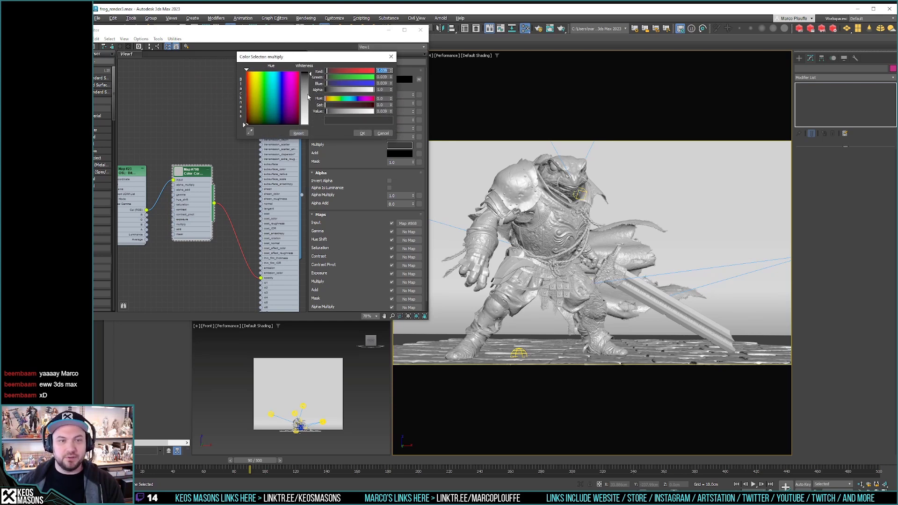
click(307, 97)
click(362, 133)
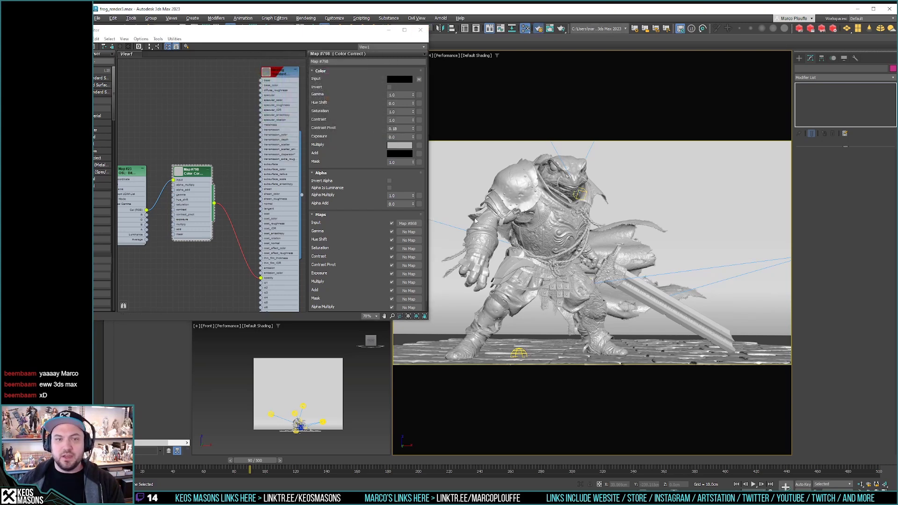
key(F10)
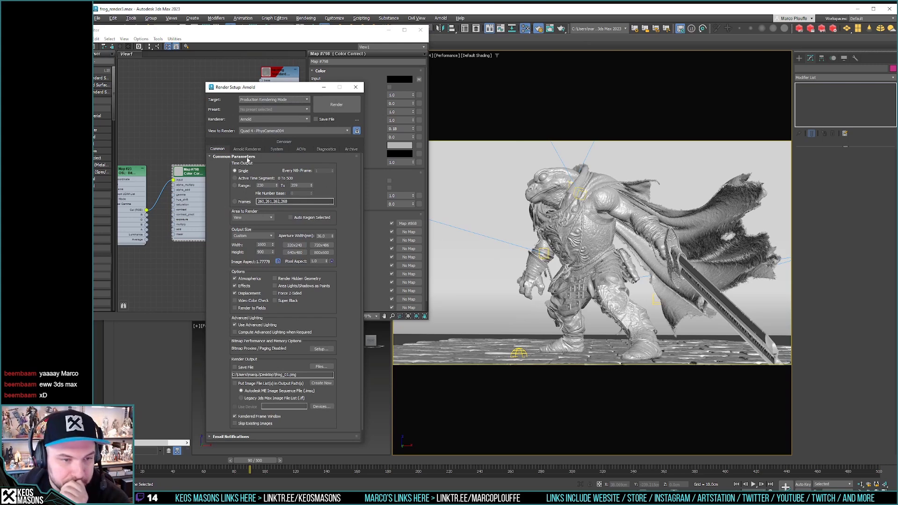
Step: Render the PhysCamera004 view from the Common tab and close the finished frame window
click(218, 149)
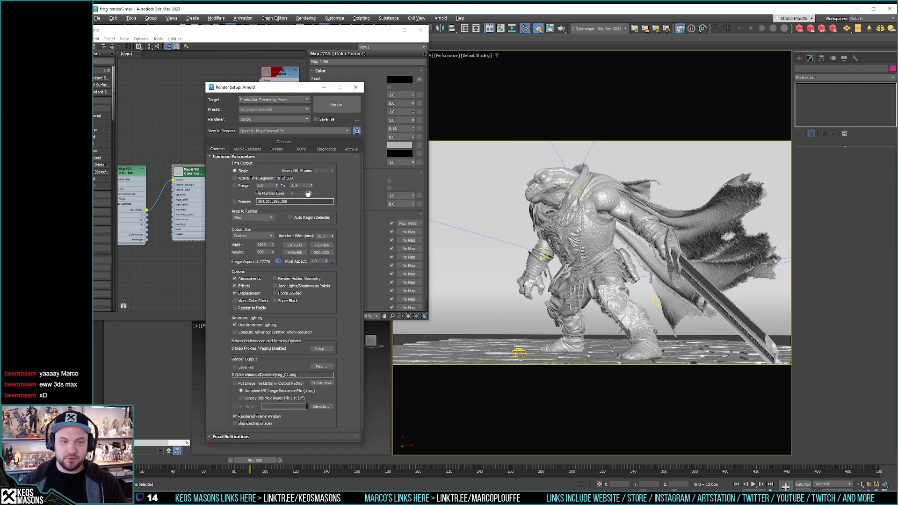
click(341, 104)
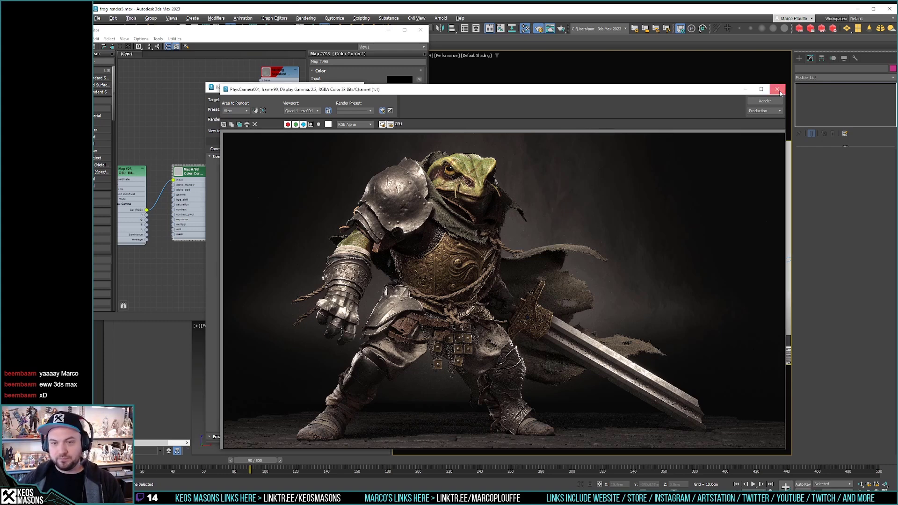
click(778, 91)
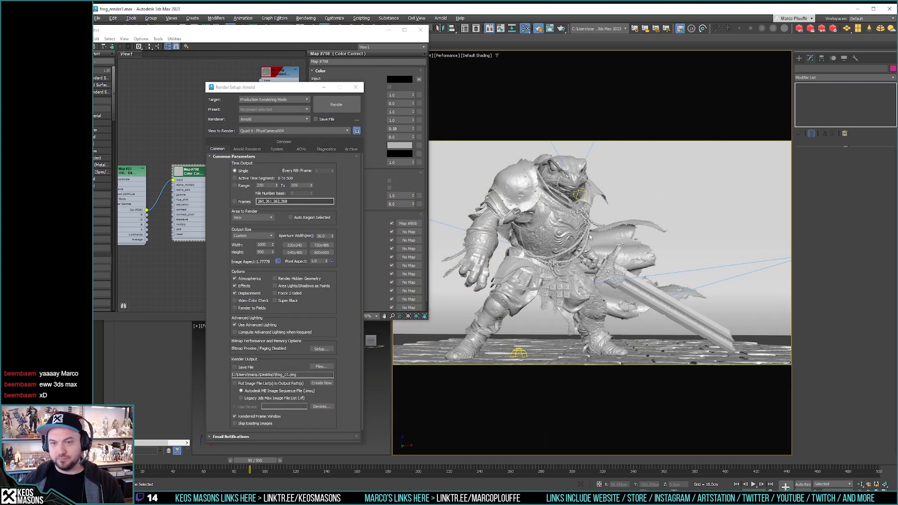
Step: Close render settings, move the material editor aside, and lower the BAK smoke backdrop along Z
click(356, 87)
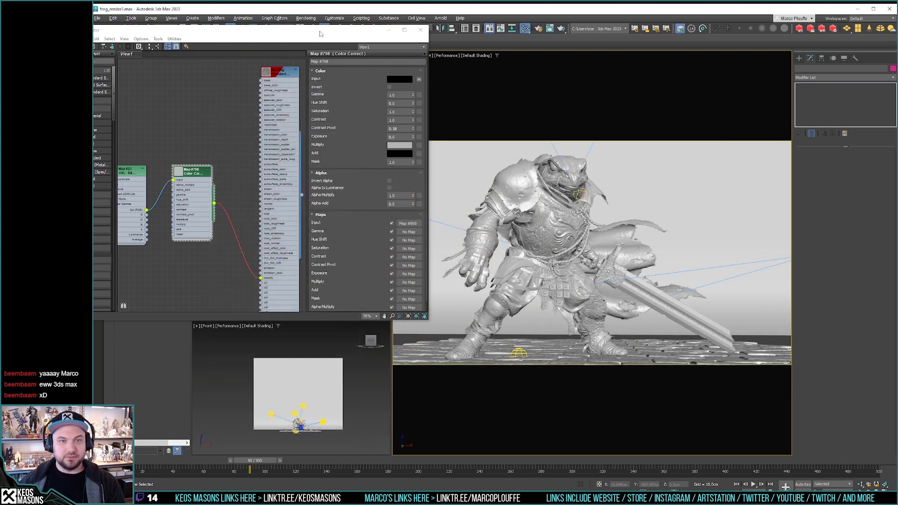
drag(320, 33, 648, 53)
alt+middle_drag(291, 229, 286, 257)
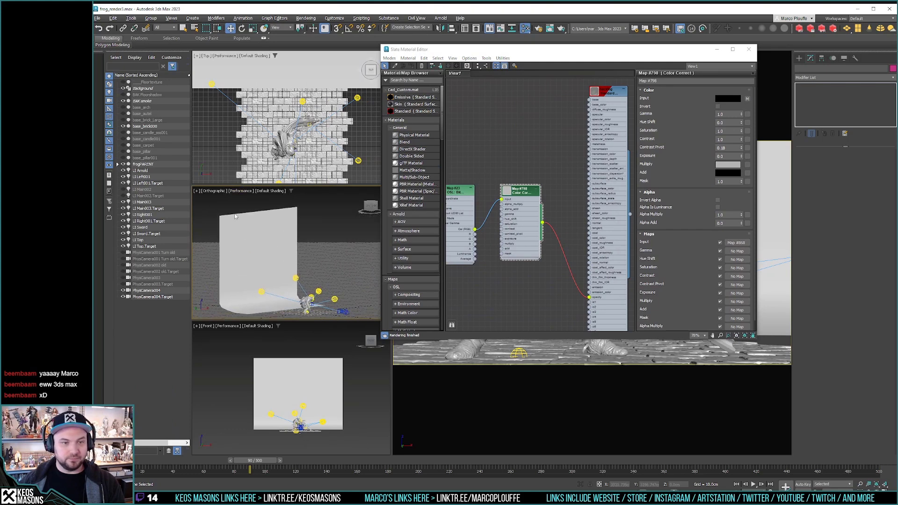
click(143, 101)
right_click(145, 102)
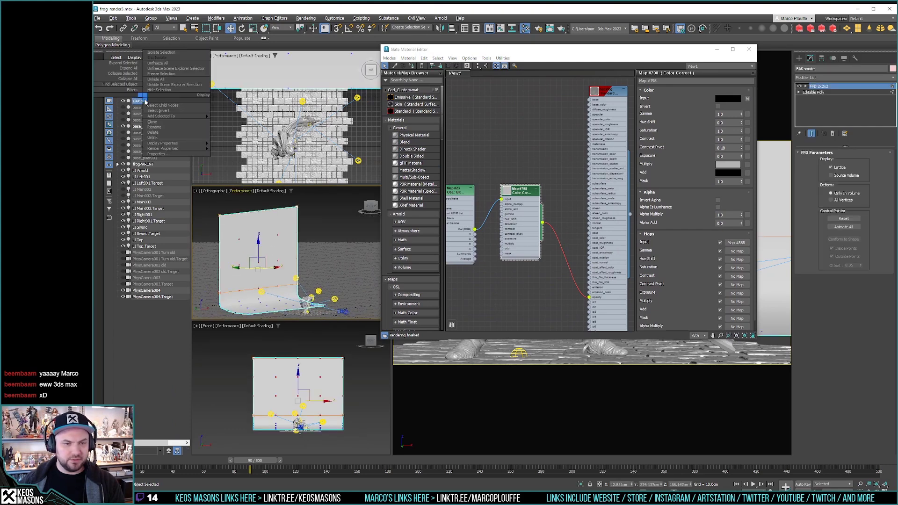
click(328, 2)
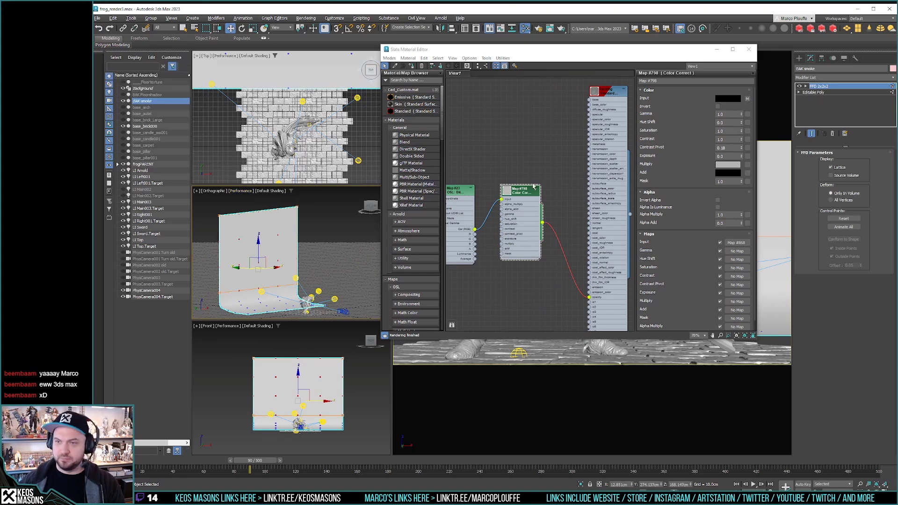
drag(258, 241, 261, 243)
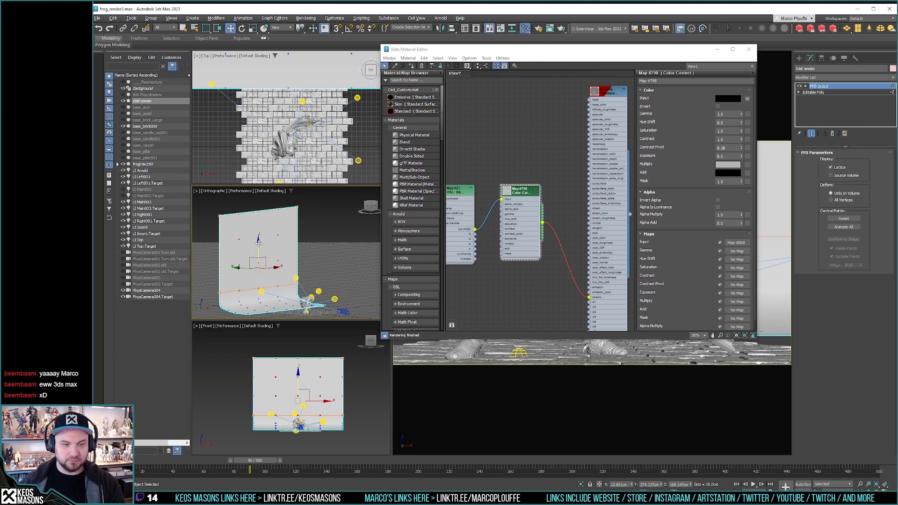
key(r)
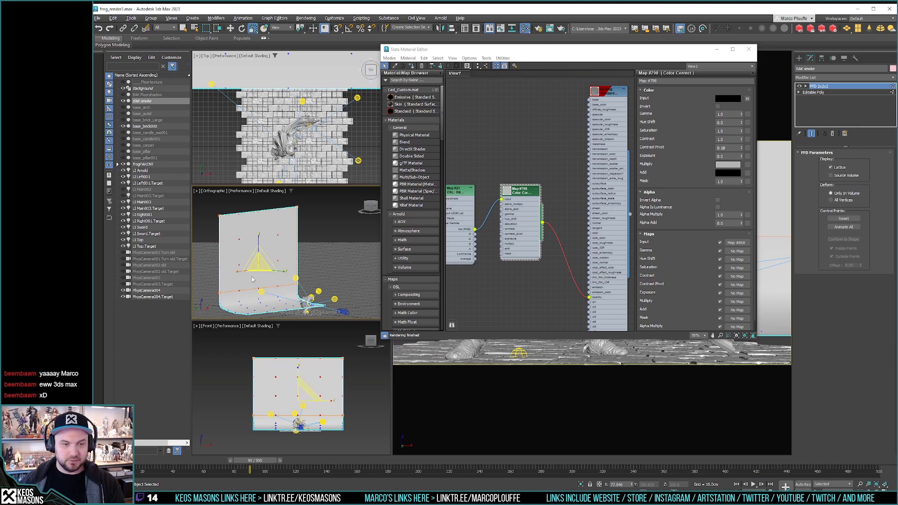
middle_drag(280, 302, 285, 260)
key(q)
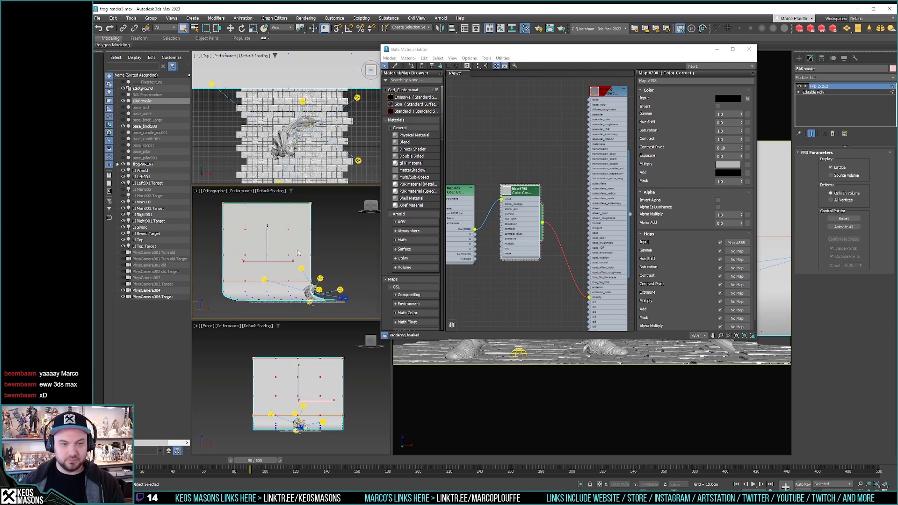
Step: Toggle the FFD deformation off and on to compare, and inspect the Editable Poly vertex level
click(800, 86)
click(800, 87)
click(800, 86)
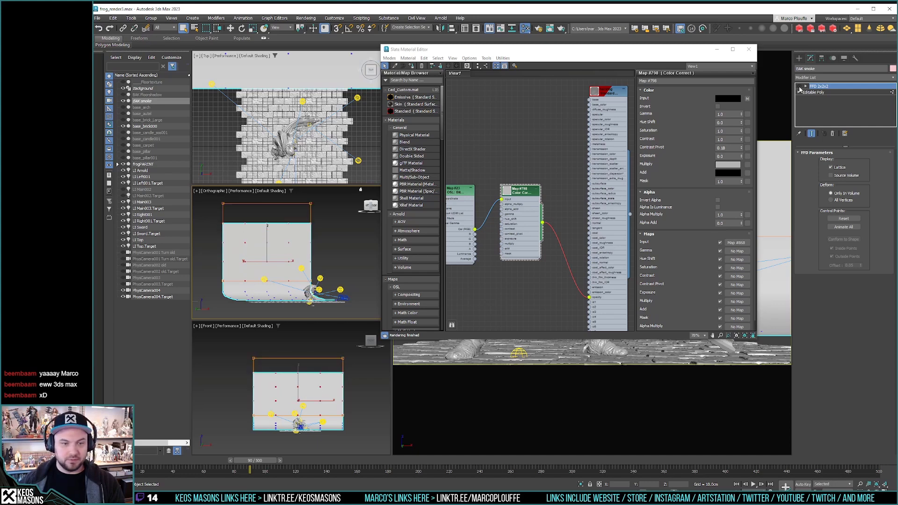
click(800, 87)
click(800, 87)
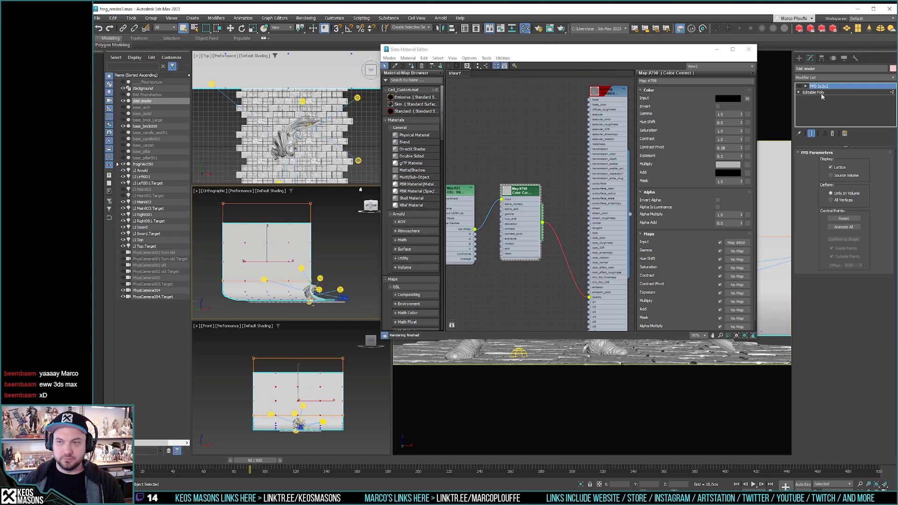
right_click(833, 87)
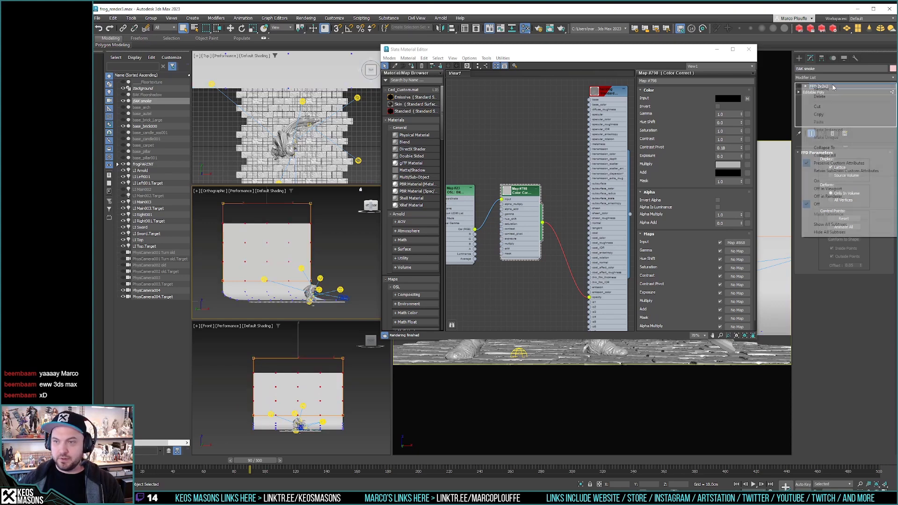
key(Escape)
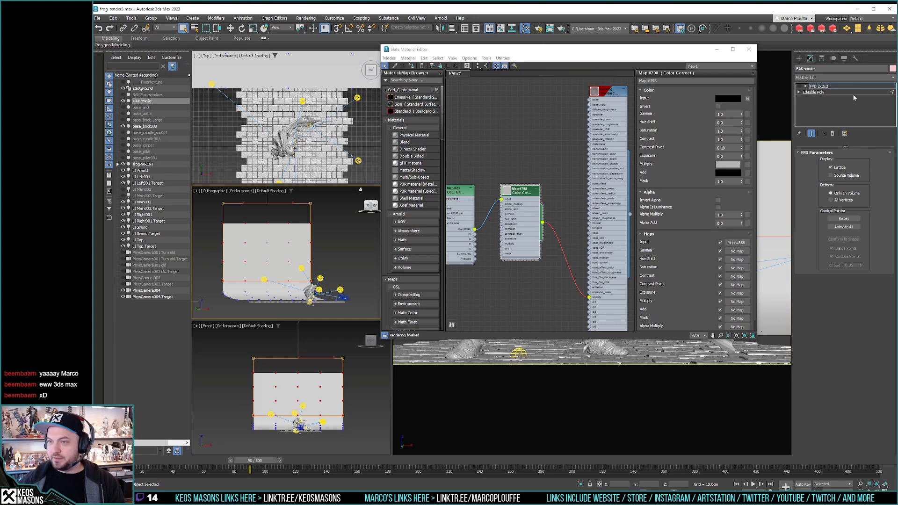
click(819, 92)
click(827, 161)
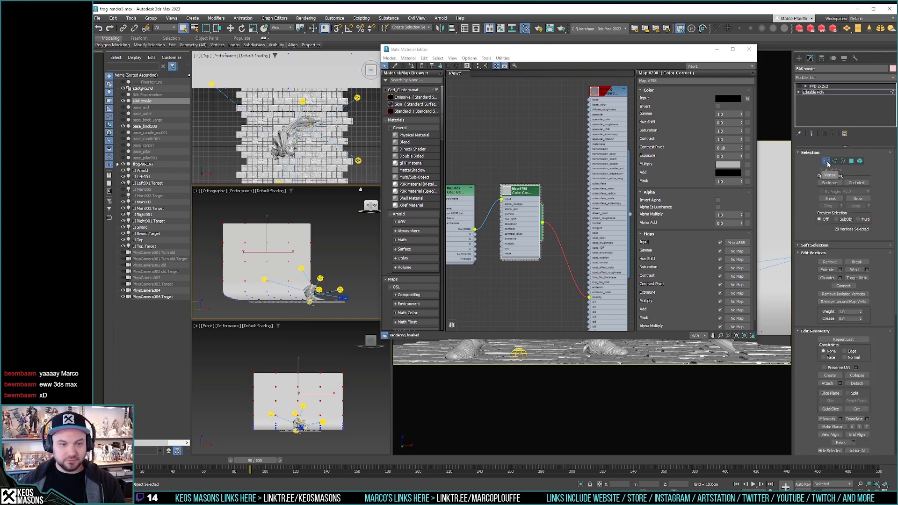
click(827, 161)
Step: Delete the FFD 2x2x2 modifier and add a fresh FFD 2x2x2 from the Modifier List
click(821, 87)
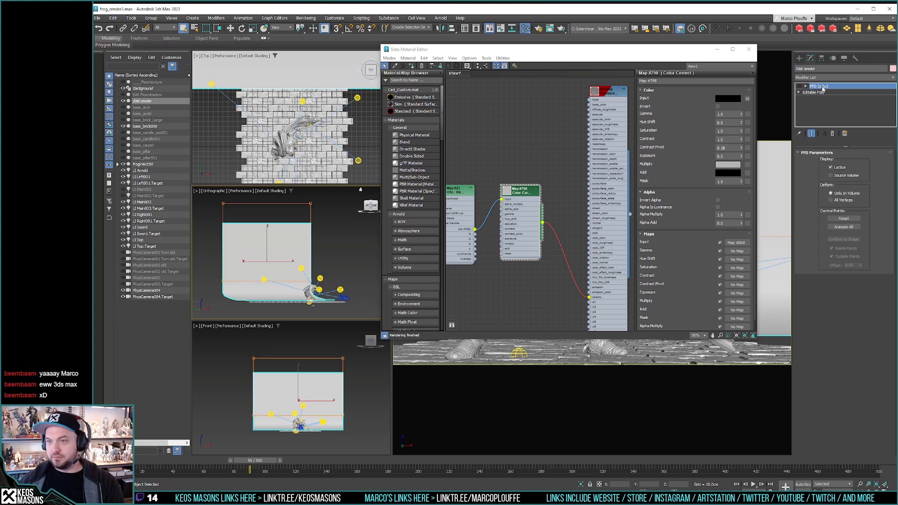
right_click(820, 89)
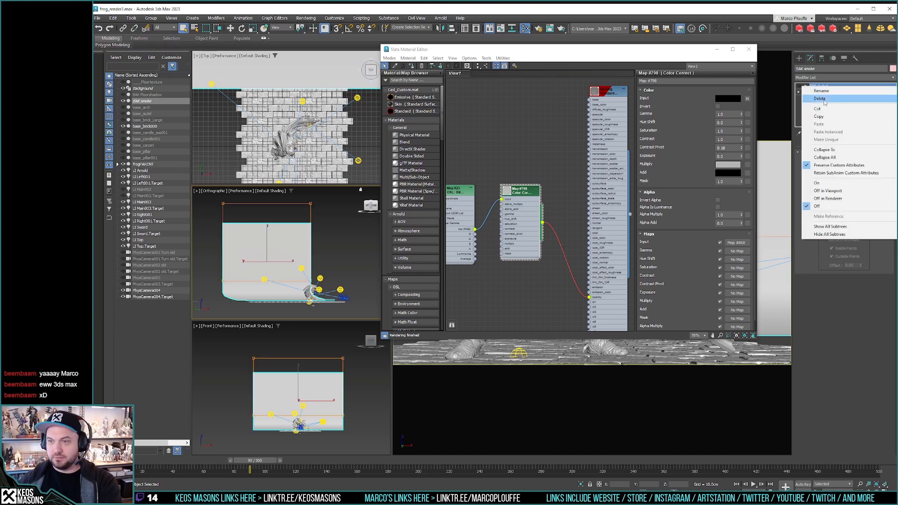
click(820, 98)
click(893, 78)
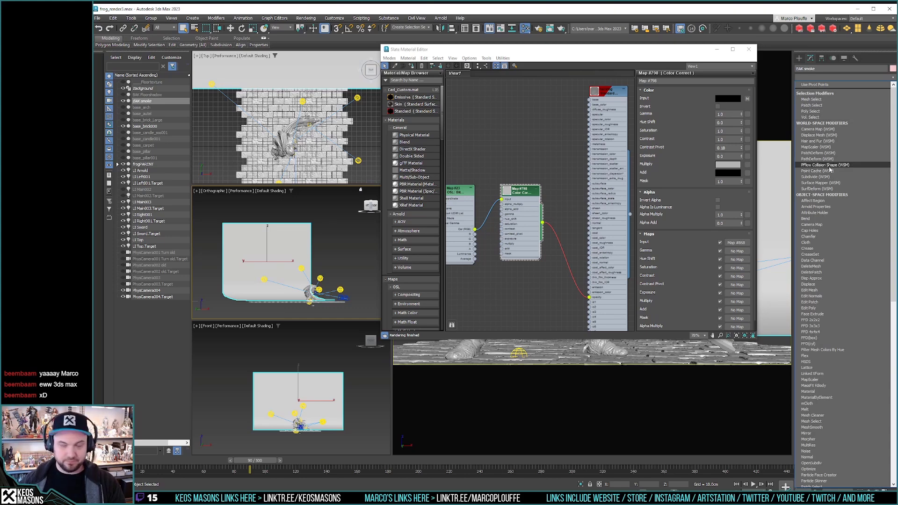
text(ff)
click(819, 85)
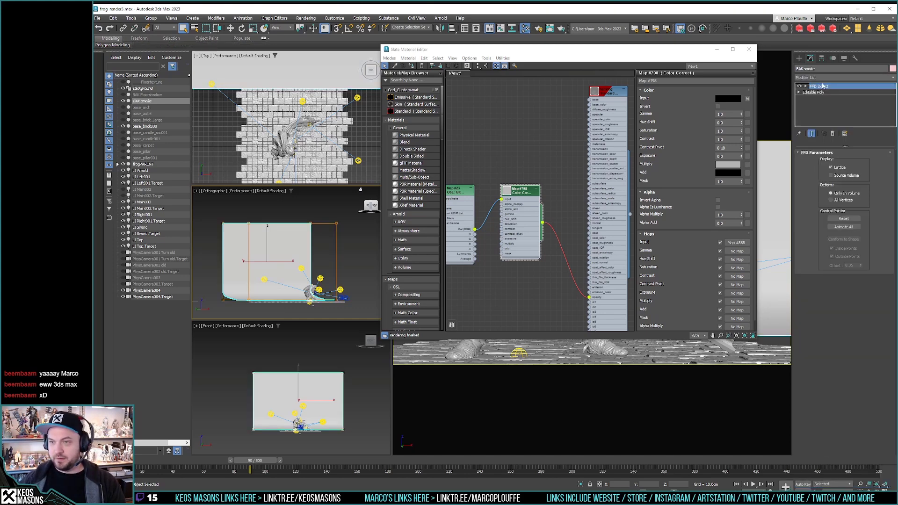
Step: Enter the lattice's Control Points and move the top points down to reshape the backdrop
alt+middle_drag(269, 255, 337, 248)
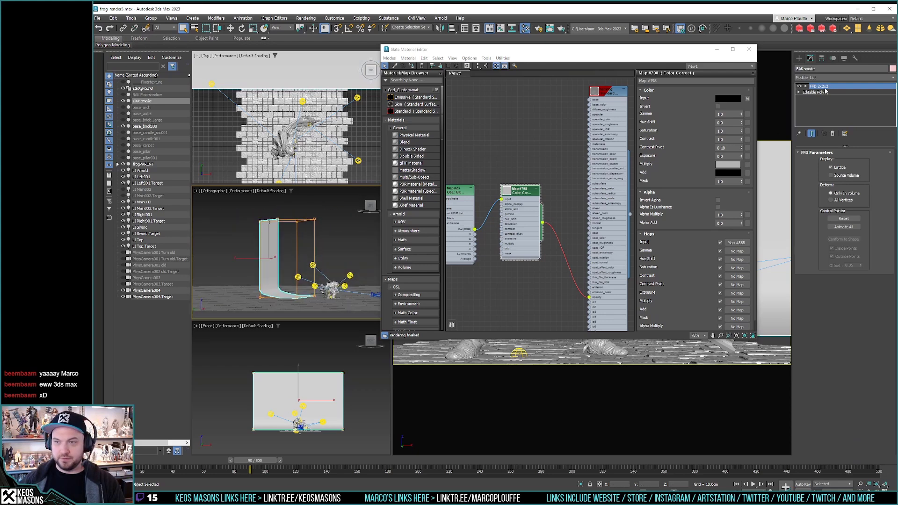
key(1)
key(w)
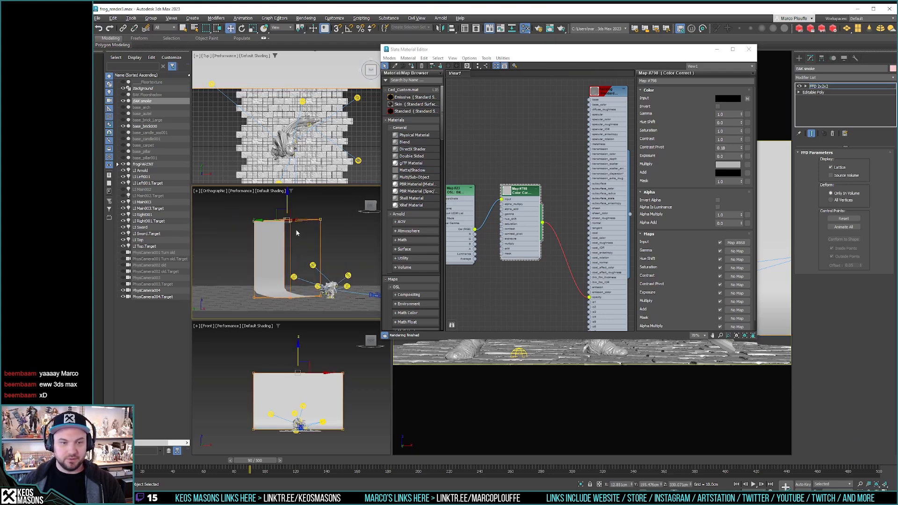
alt+middle_drag(291, 226, 287, 233)
mouse_move(287, 232)
mouse_down()
mouse_move(292, 263)
mouse_move(293, 231)
mouse_up()
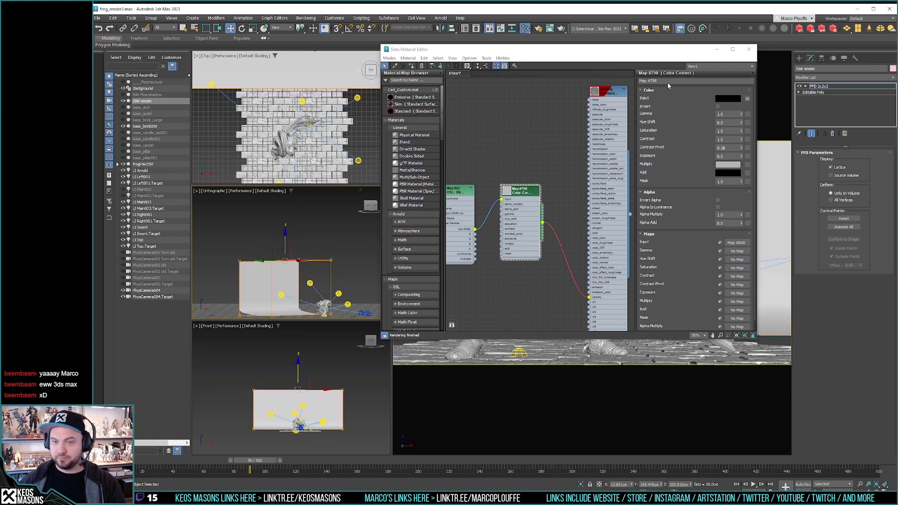
click(562, 29)
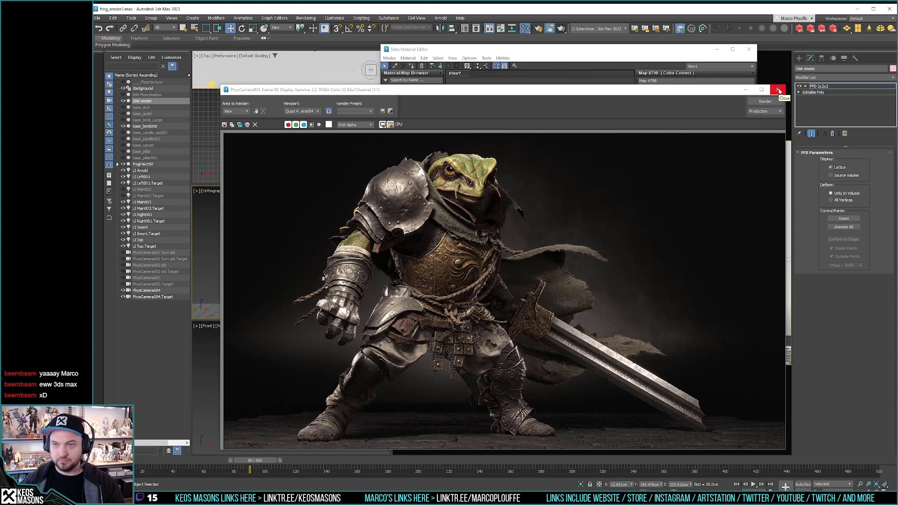
click(778, 89)
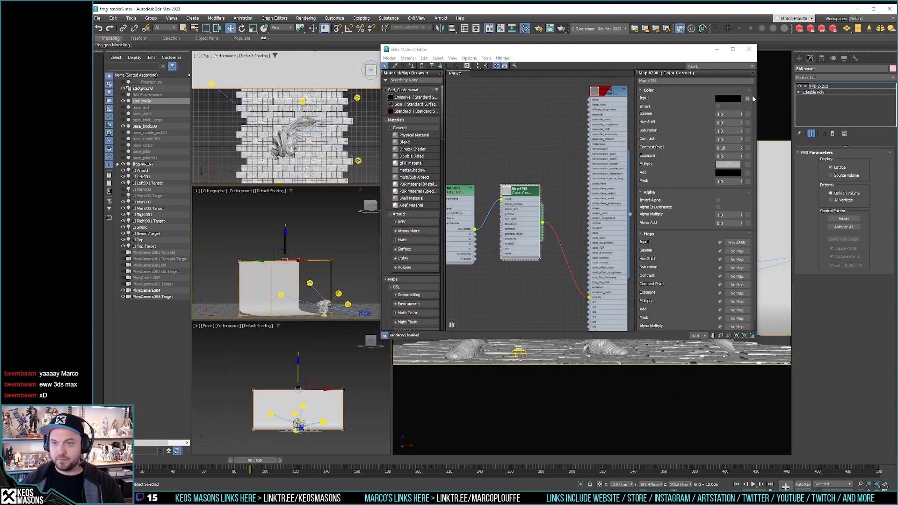
Step: Switch off the backdrop's FFD 2x2x2 modifier, deleting it and then restoring it with undo
click(801, 88)
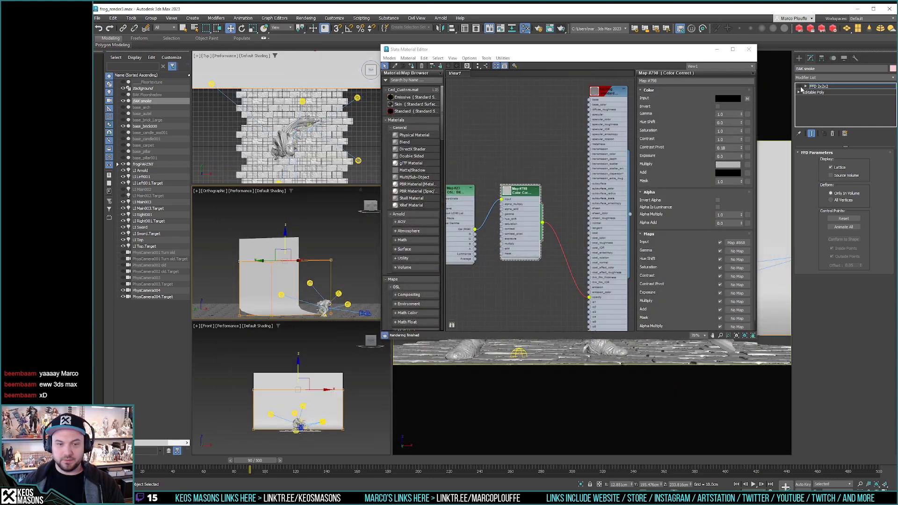
right_click(803, 87)
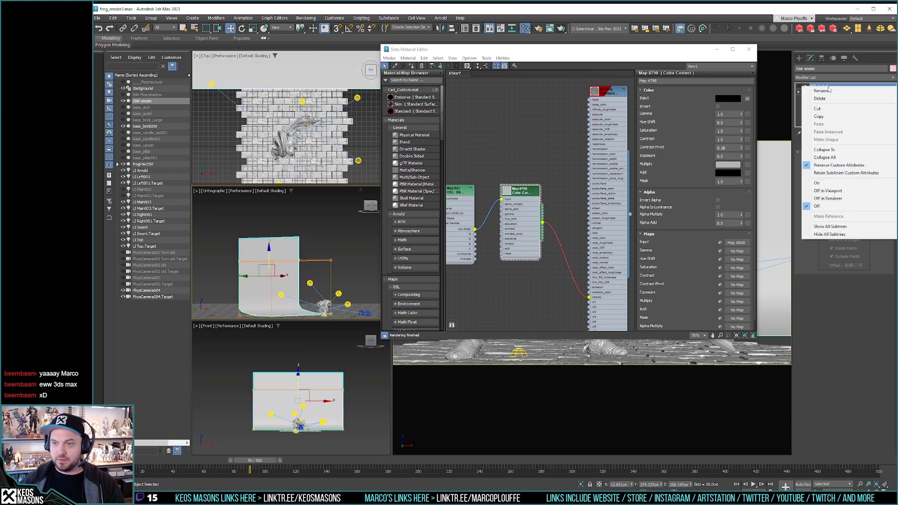
click(820, 98)
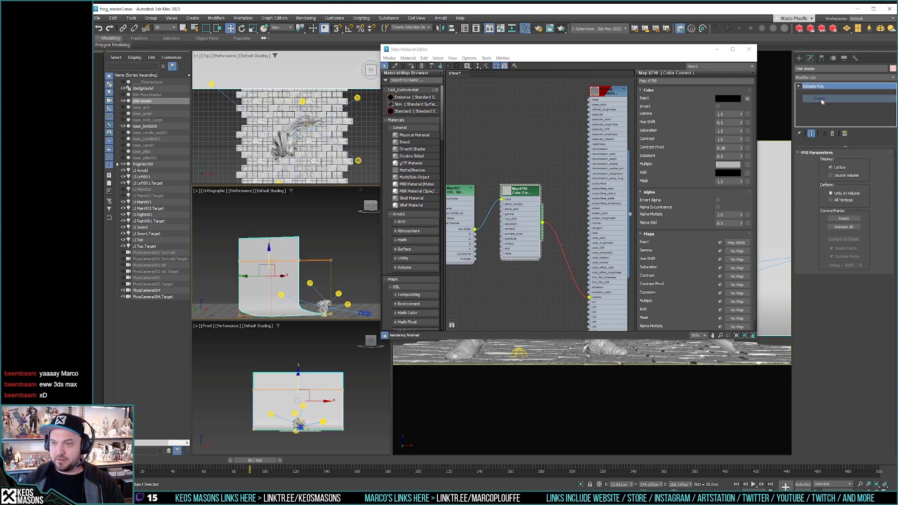
key(ctrl+z)
Step: Add an Unwrap UVW modifier to the BAK smoke backdrop and open its UV editor
click(883, 79)
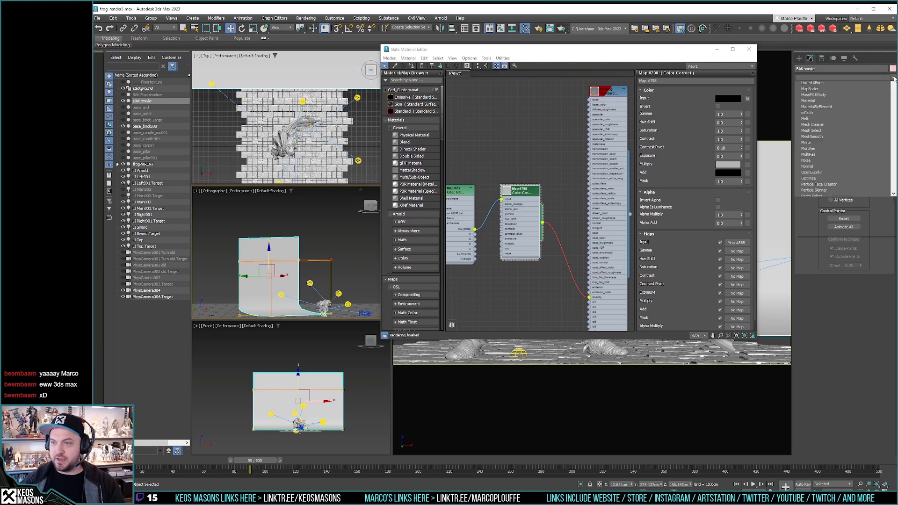
scroll(861, 268, down, 5)
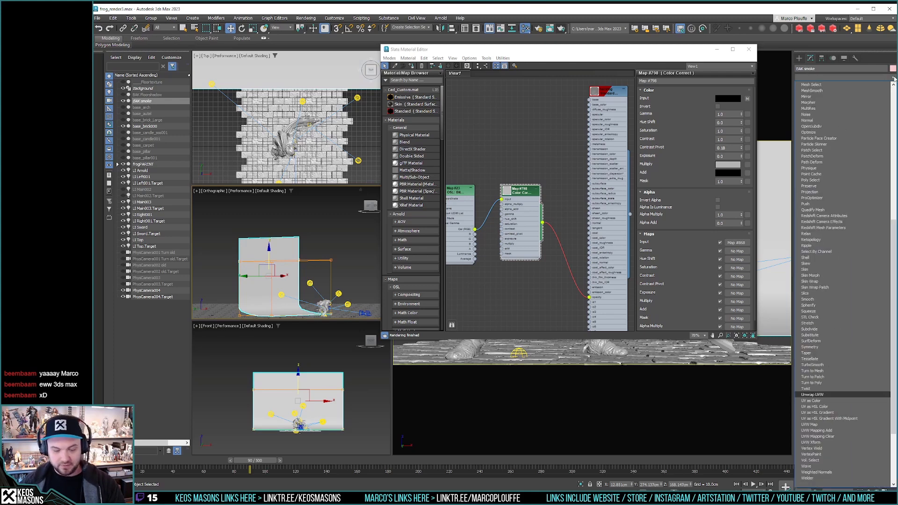
click(816, 395)
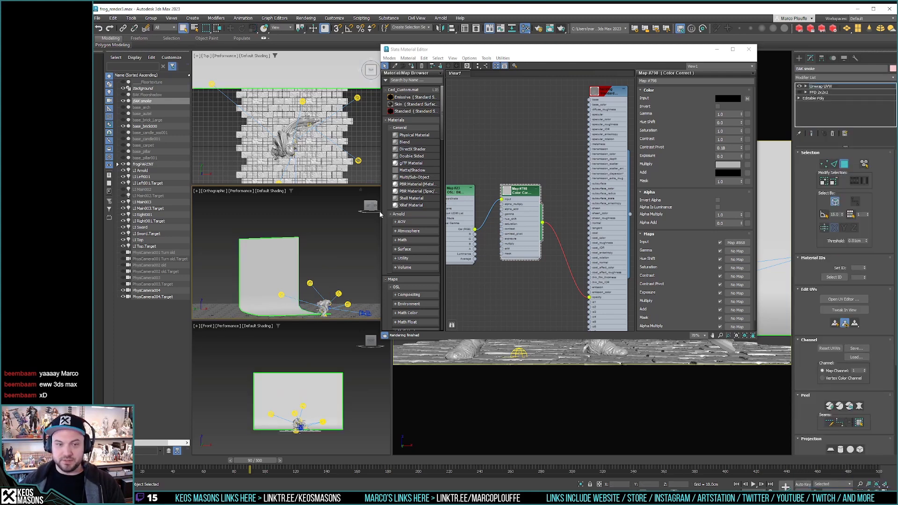
click(840, 300)
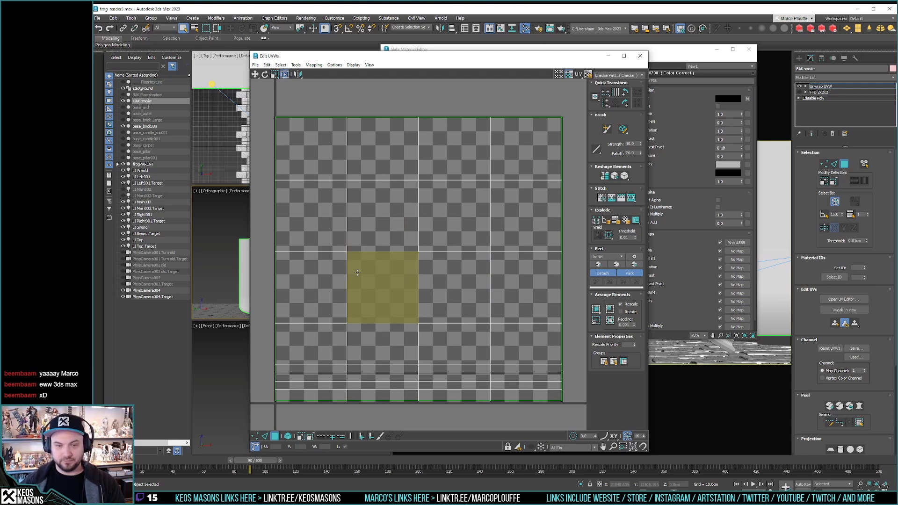
Step: Select all the backdrop's UV vertices and re-render the frog knight from PhysCamera004
key(1)
drag(265, 97, 558, 347)
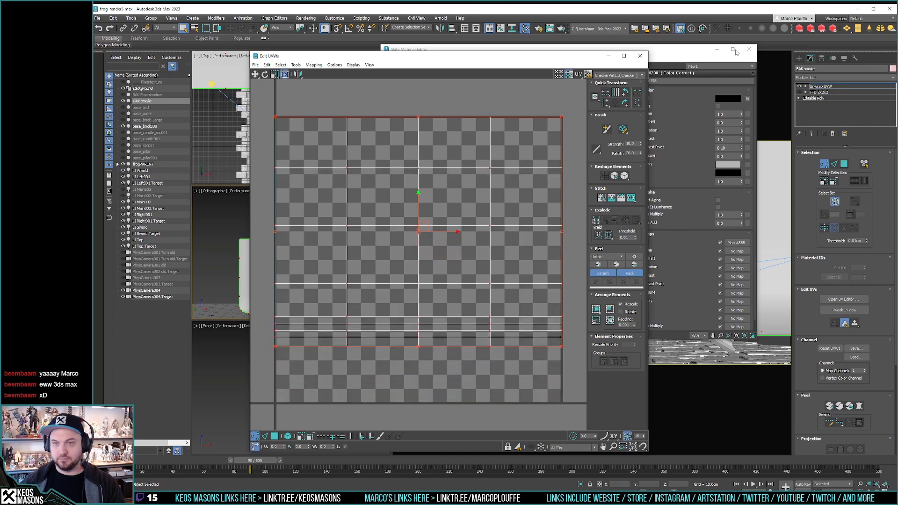
click(561, 29)
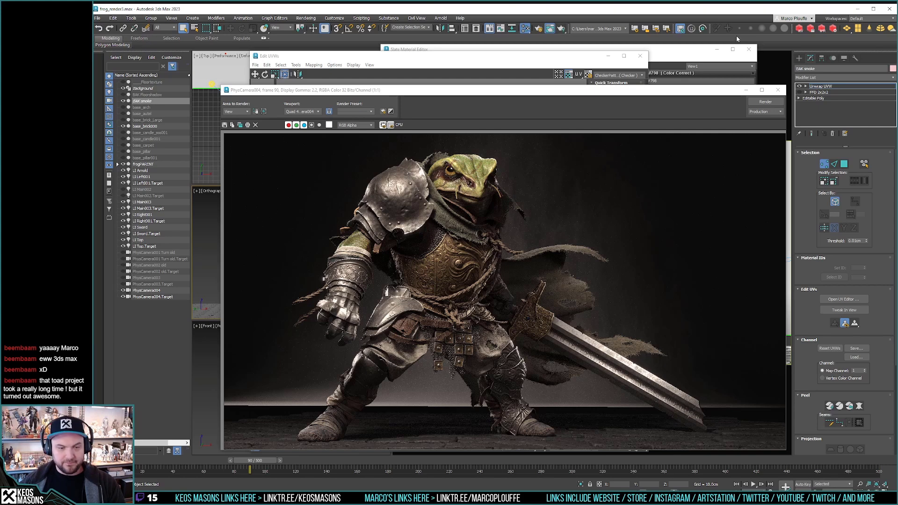
Step: Show Map #798 behind the UVs, stretch the selected UVs vertically, and re-render
click(537, 69)
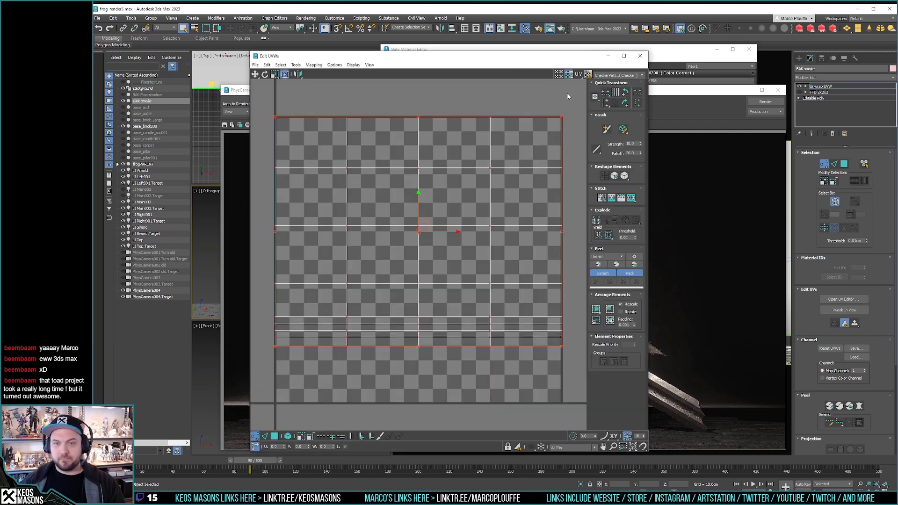
click(617, 74)
click(613, 92)
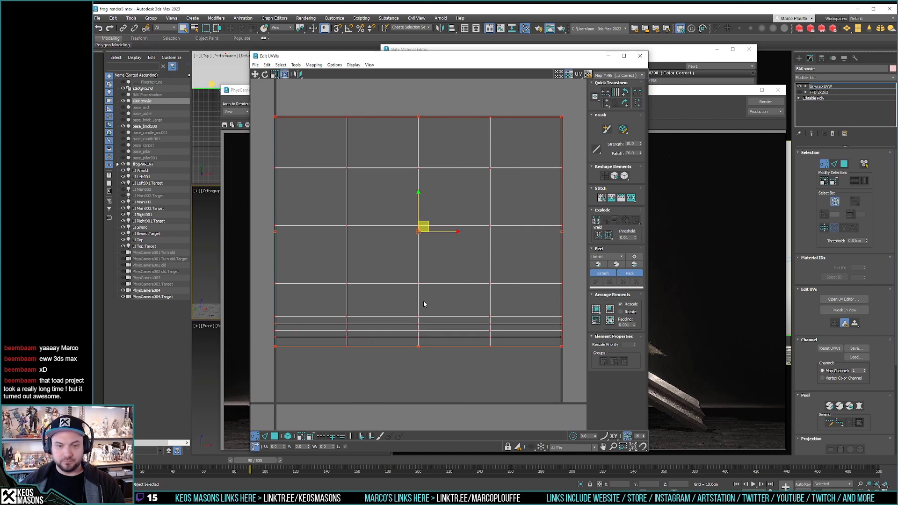
drag(561, 346, 561, 370)
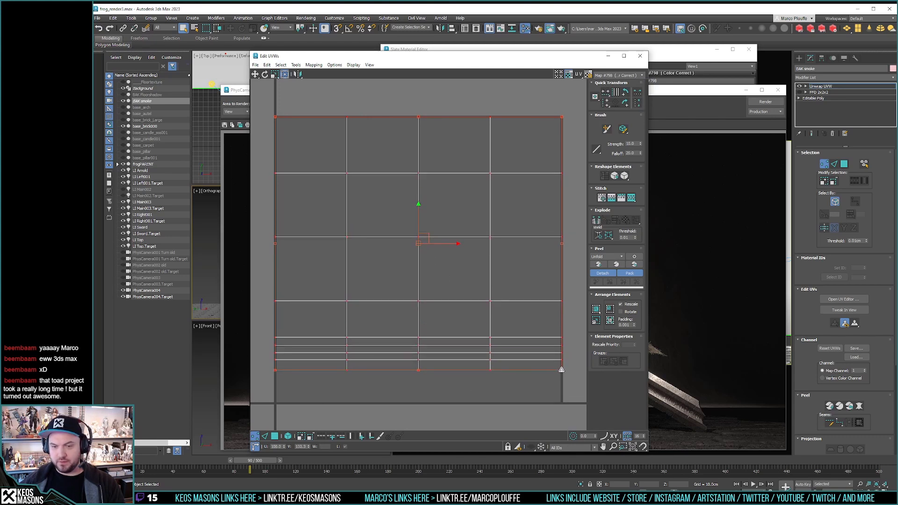
click(758, 106)
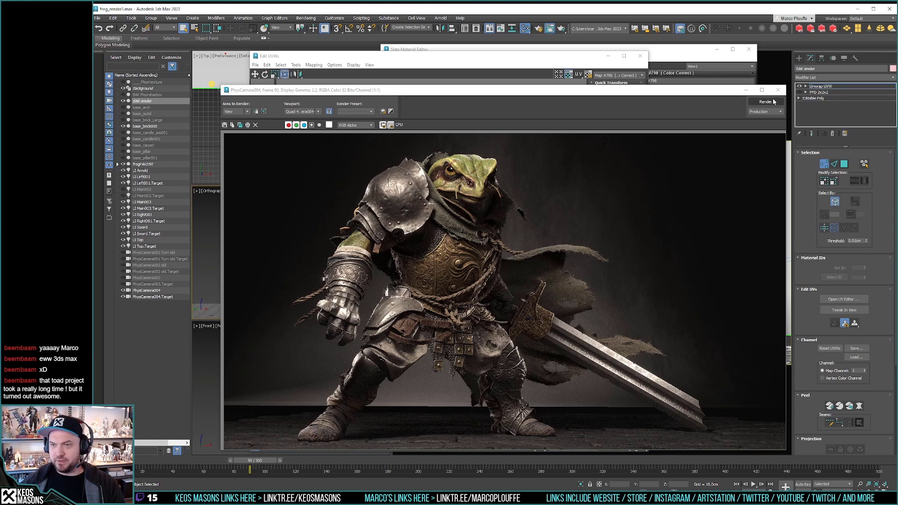
Step: Close the Slate Material Editor
click(584, 64)
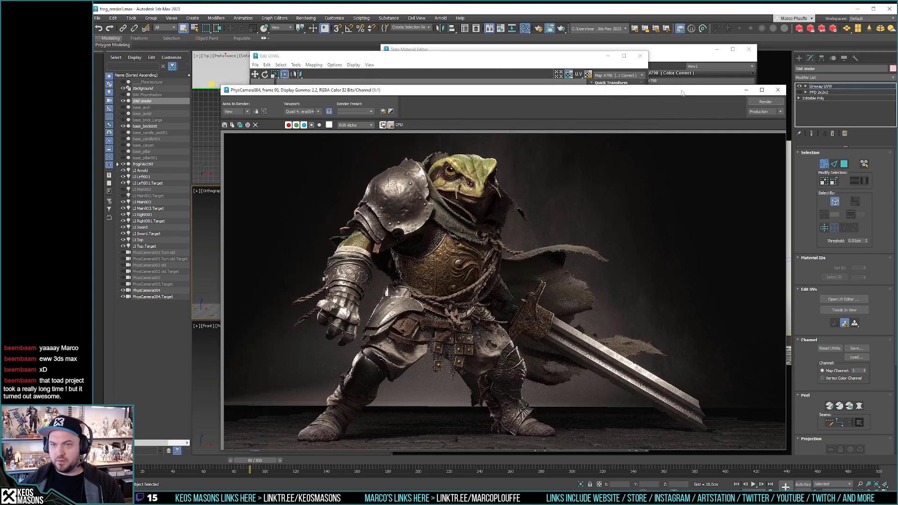
click(681, 92)
click(660, 54)
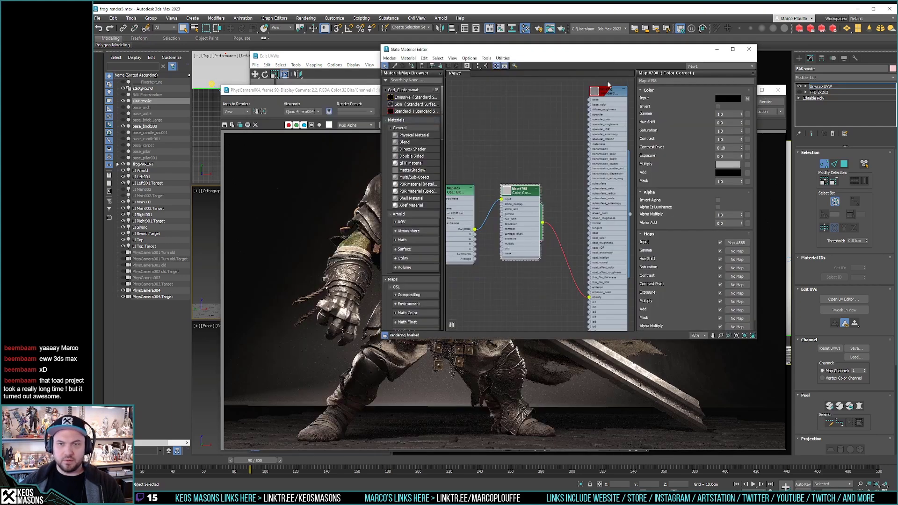
click(748, 49)
Step: Close the render window and Edit UVWs editor, then reframe the Orthographic view on the backdrop
click(749, 90)
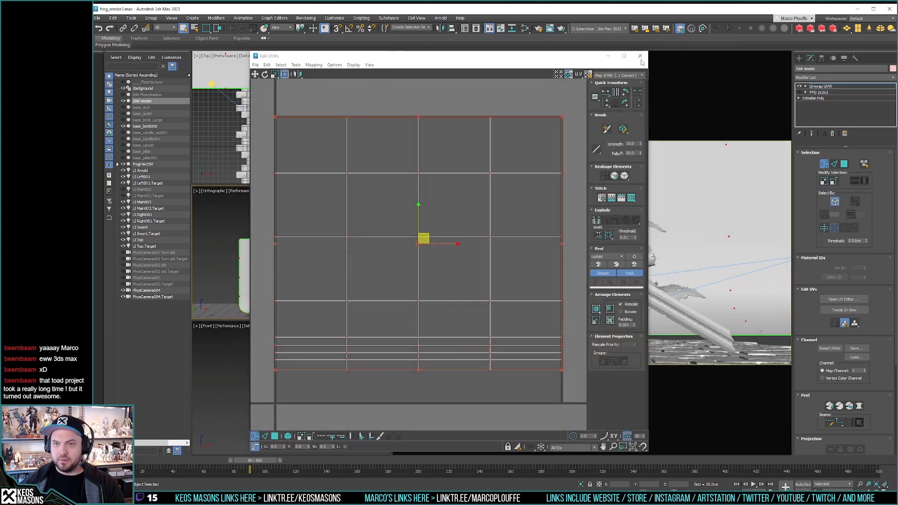
click(639, 55)
alt+middle_drag(312, 277, 277, 272)
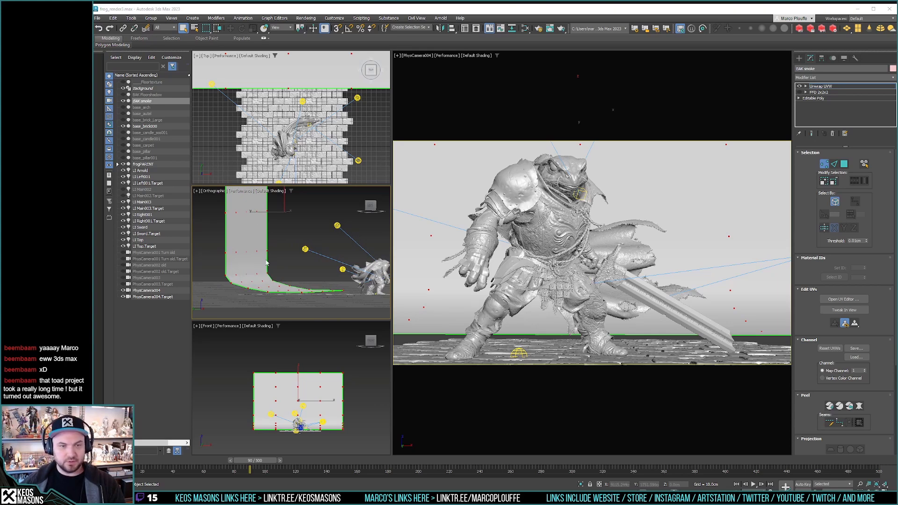
middle_drag(266, 262, 267, 279)
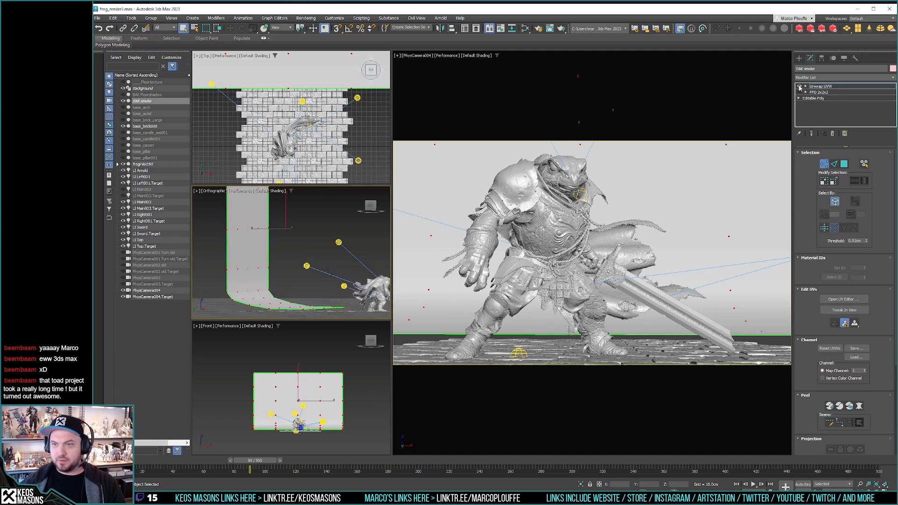
Step: Drop to the backdrop's Editable Poly level past the topology warning, then view the wall-floor curve
click(814, 99)
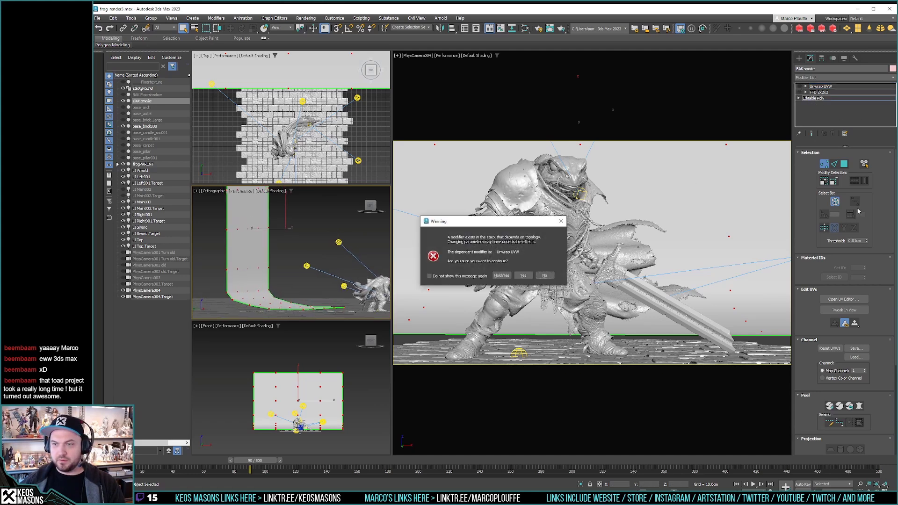
click(524, 276)
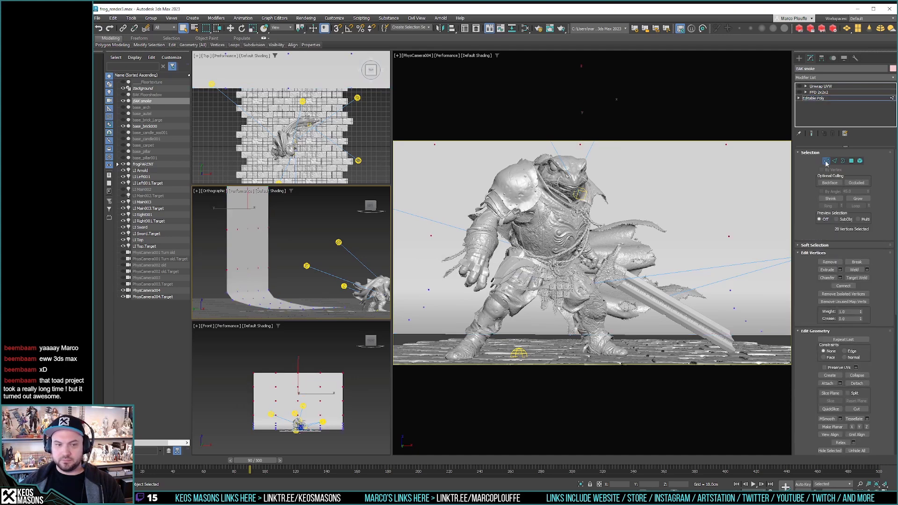
click(249, 240)
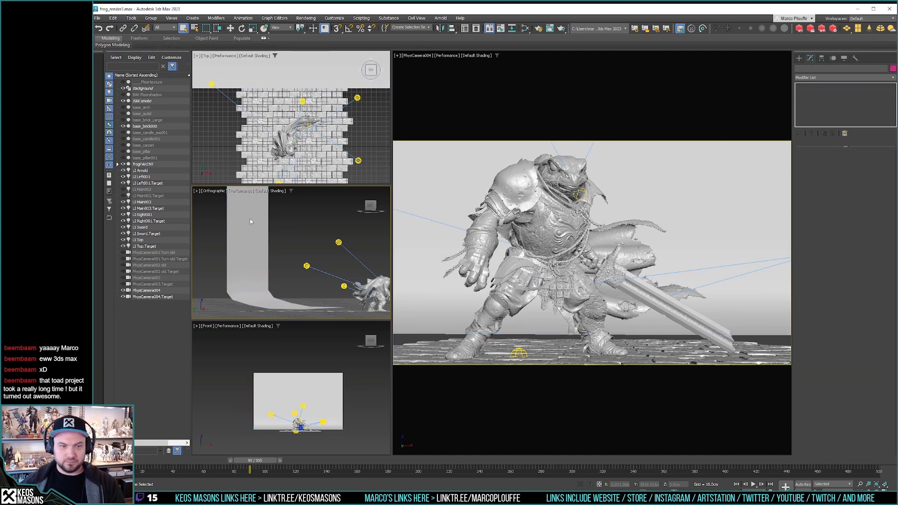
key(w)
scroll(282, 260, down, 6)
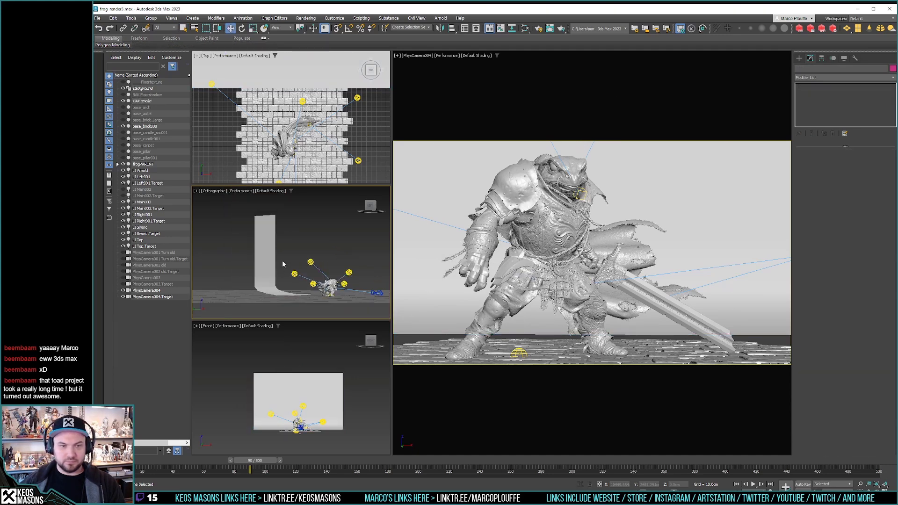
scroll(265, 245, up, 4)
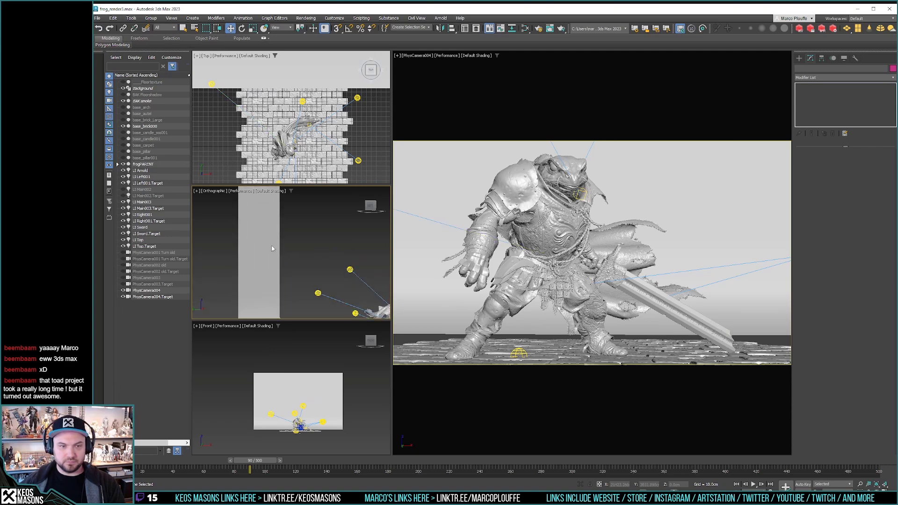
mouse_move(290, 255)
alt+middle_down()
mouse_move(290, 237)
mouse_move(281, 255)
alt+middle_up()
Step: Exit UV vertex editing on BAK smoke and lower the backdrop along Z
click(142, 101)
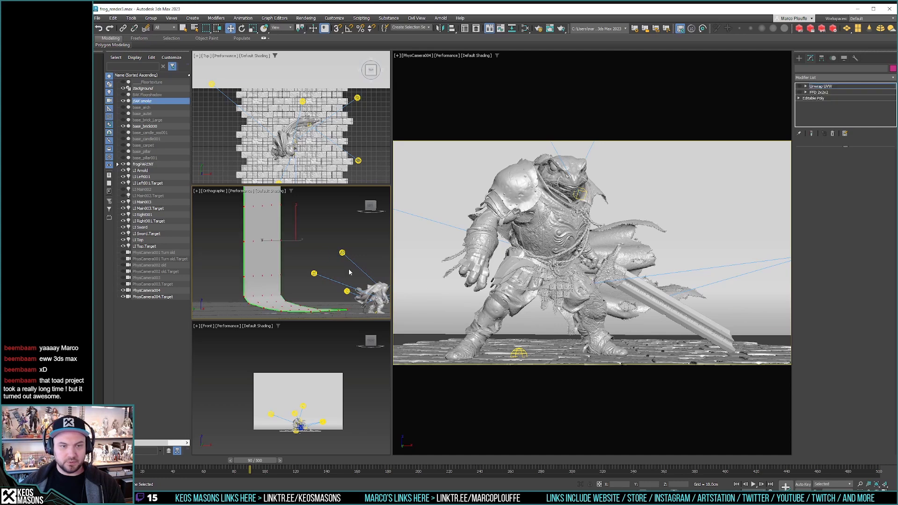
key(q)
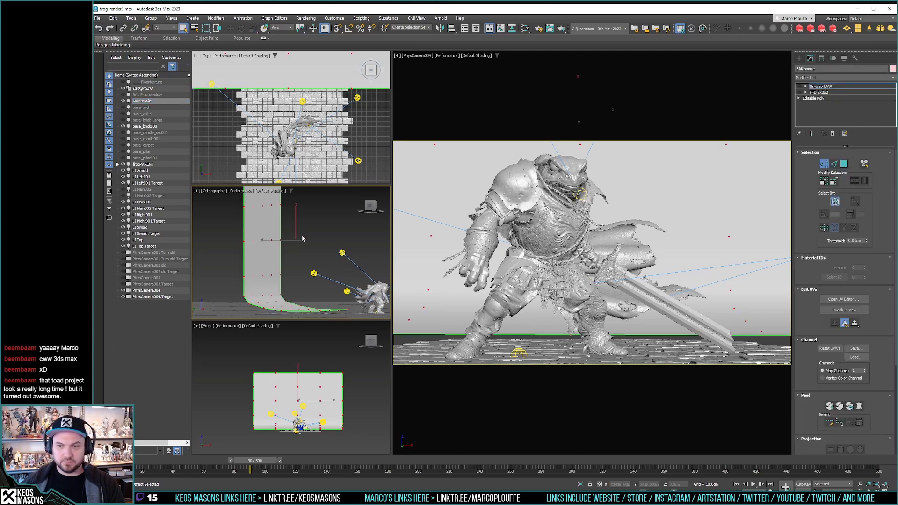
middle_drag(302, 235, 299, 236)
click(826, 165)
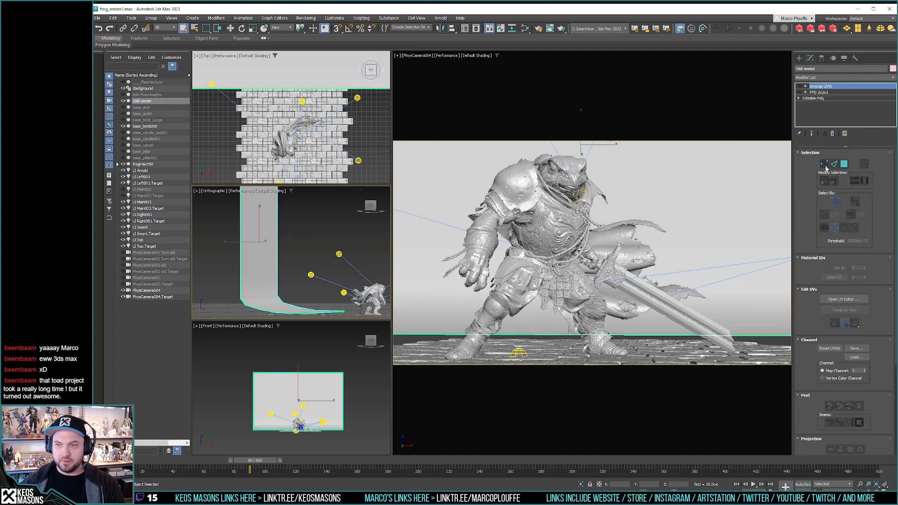
key(w)
drag(259, 220, 260, 227)
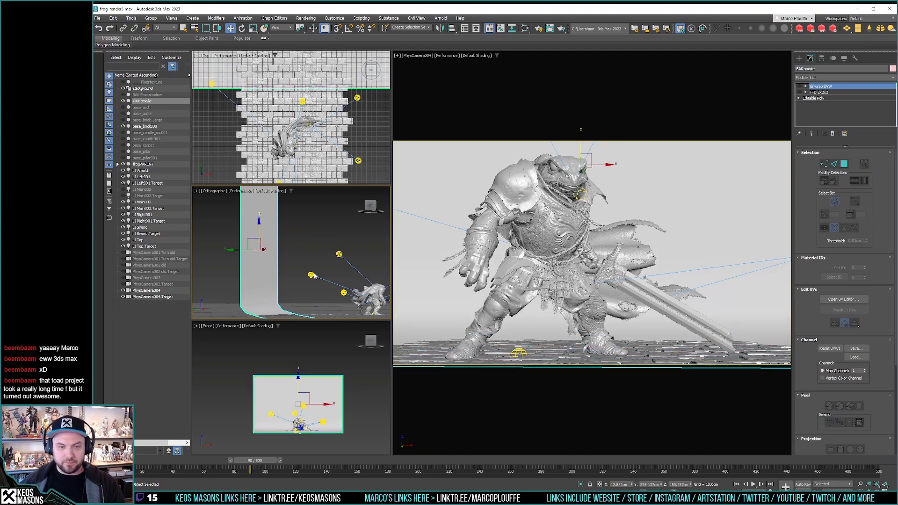
Step: Shift the smoke backdrop left along X and check the wall-floor sweep from an angle
alt+middle_drag(316, 277, 290, 277)
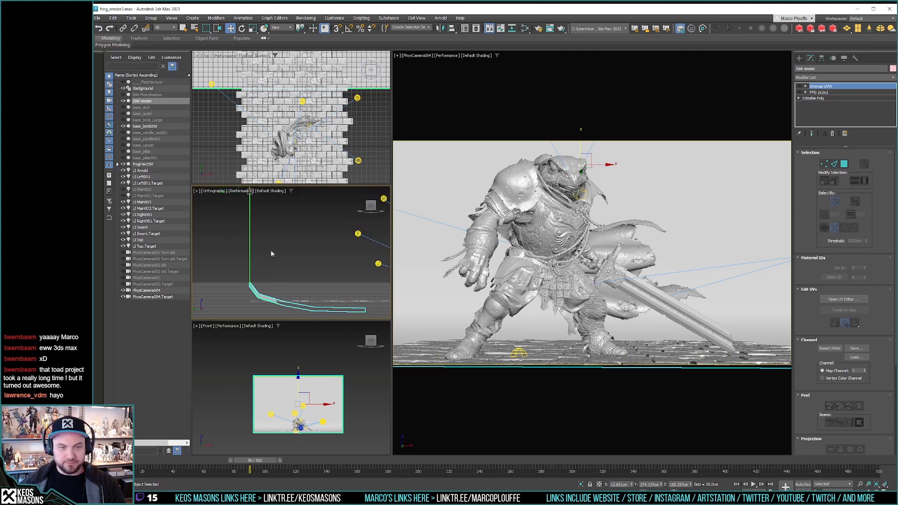
scroll(268, 246, down, 2)
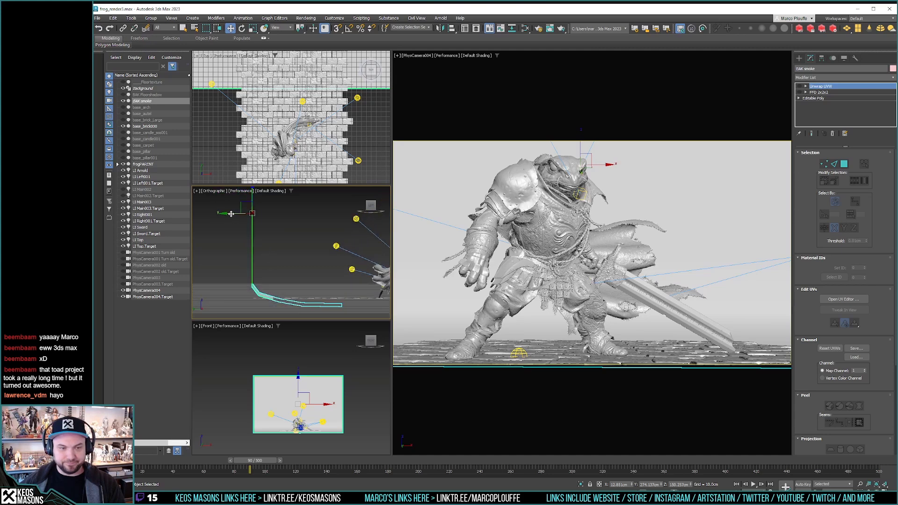
drag(232, 214, 241, 258)
key(r)
alt+middle_drag(241, 259, 338, 241)
key(w)
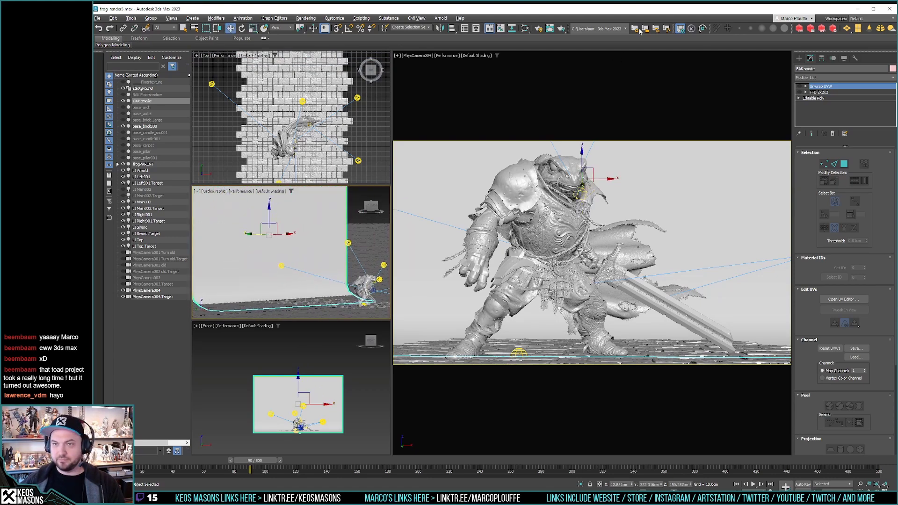
click(561, 29)
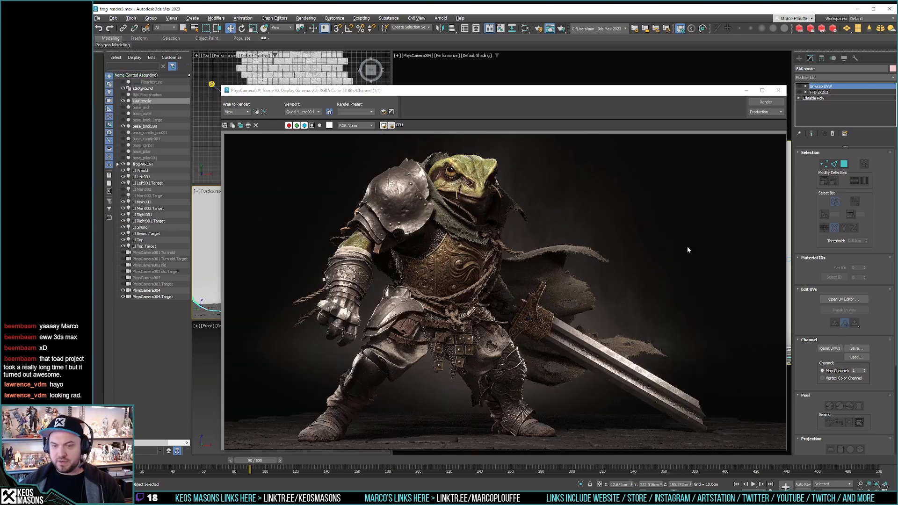
click(760, 104)
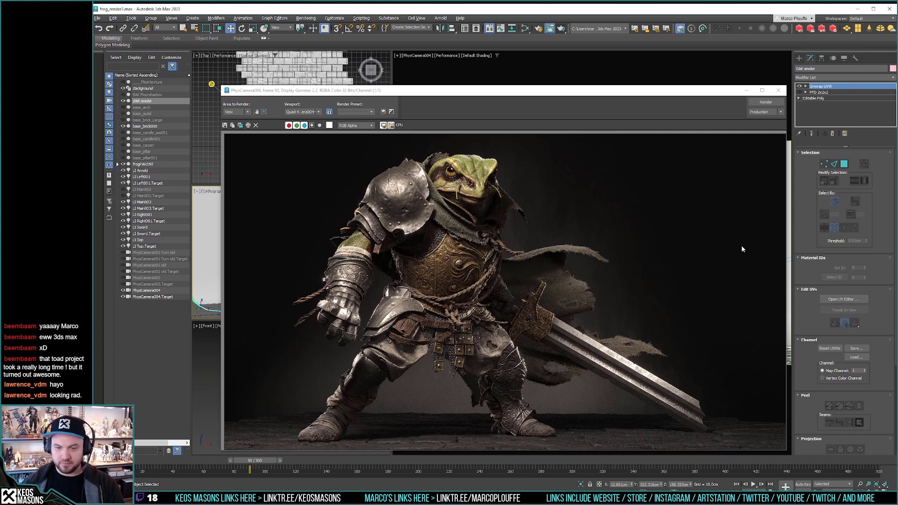
click(778, 90)
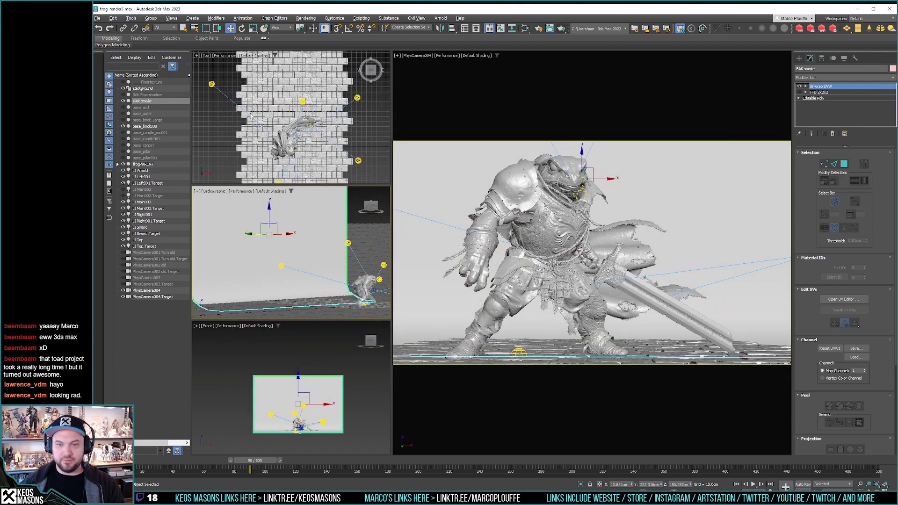
Step: Unhide the BAK Floorshadow plane and render the frog knight with it
click(124, 95)
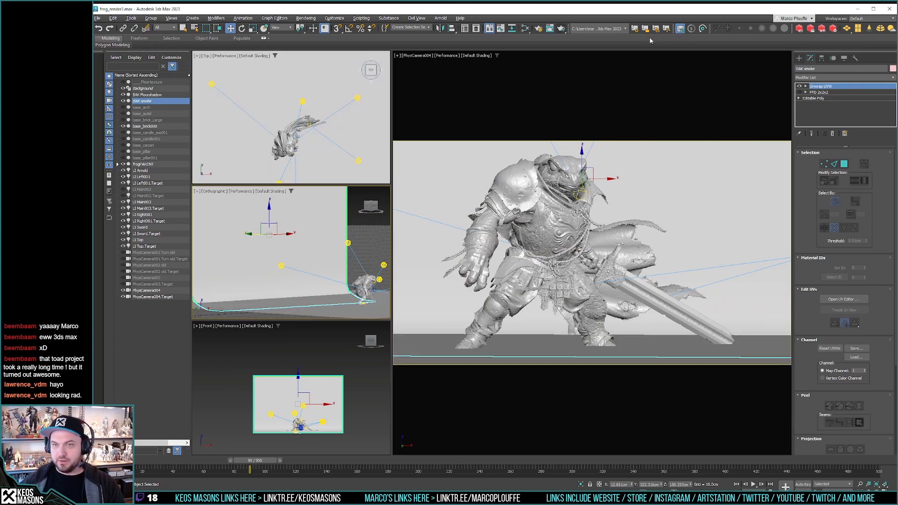
click(562, 28)
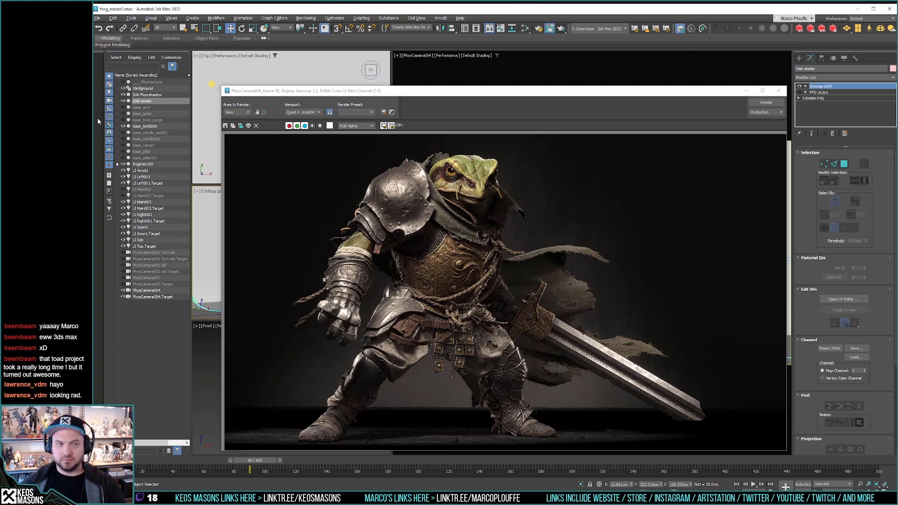
Step: Hide BAK Floorshadow again and re-render the frame without the shadow plane
click(123, 95)
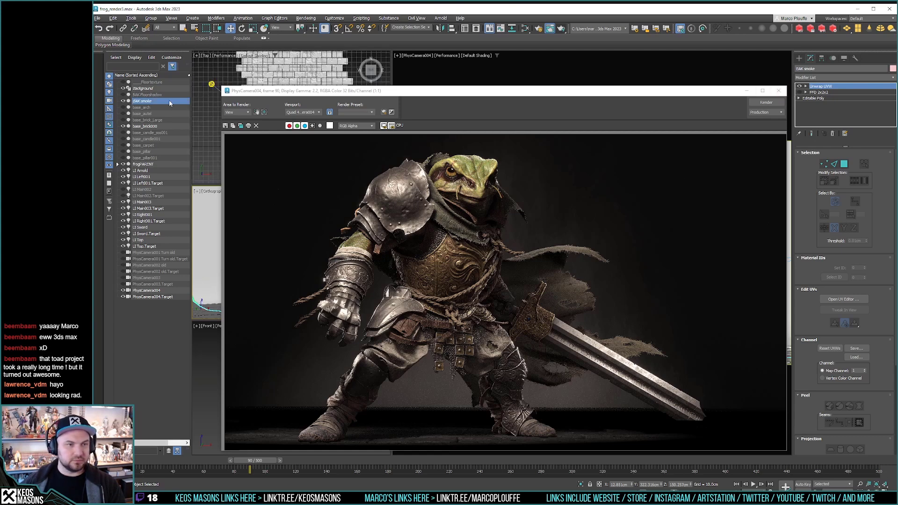
click(754, 105)
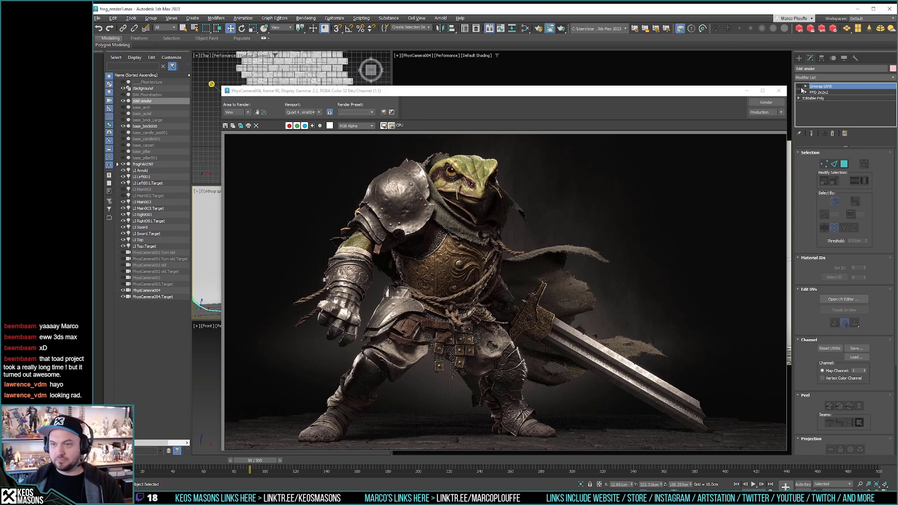
Step: Rescale the backdrop's UV layout vertically from top and bottom, then select the FFD 2x2x2 modifier
key(1)
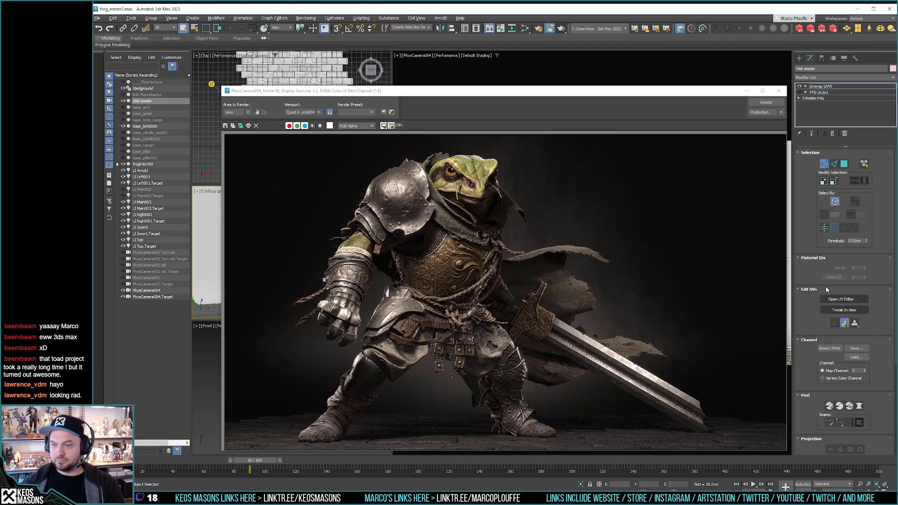
click(843, 298)
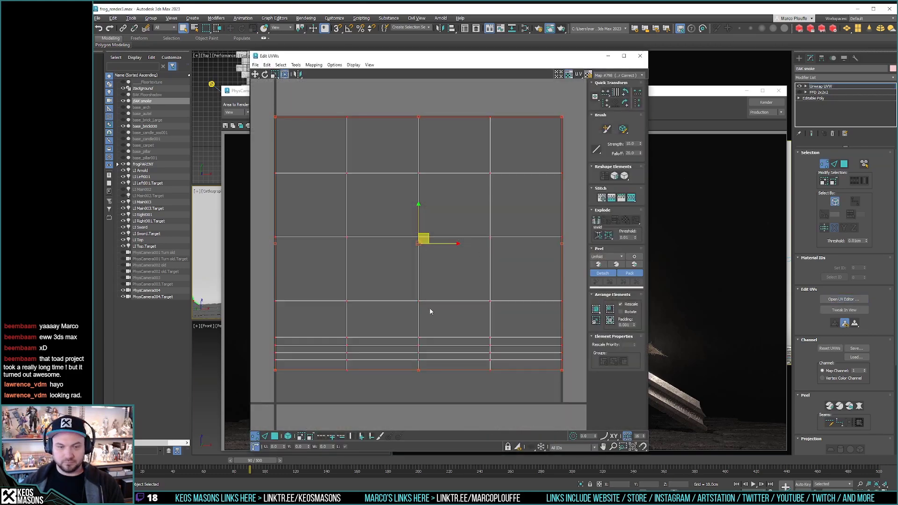
drag(559, 376, 563, 402)
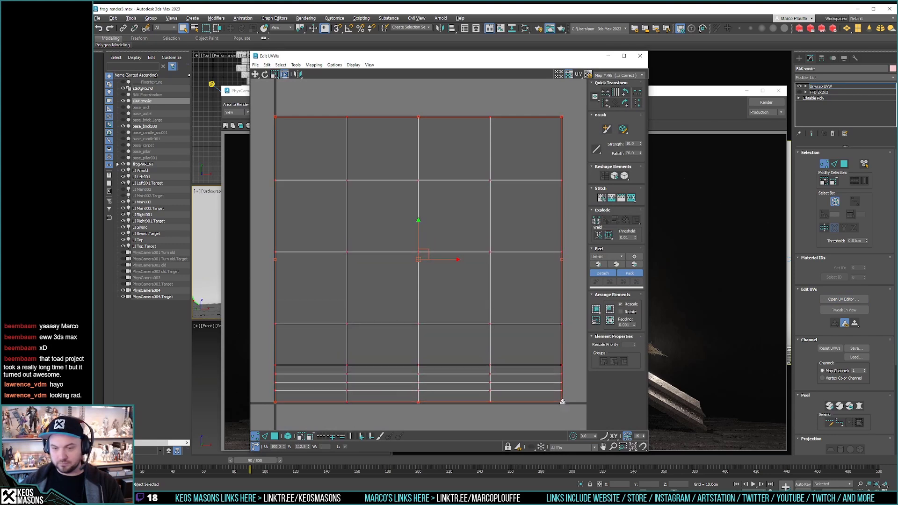
drag(563, 117, 567, 136)
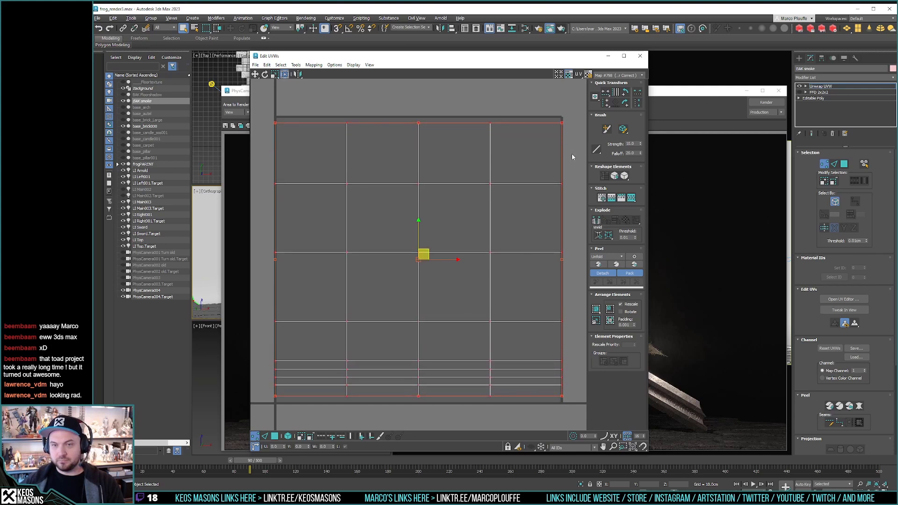
click(640, 56)
click(806, 92)
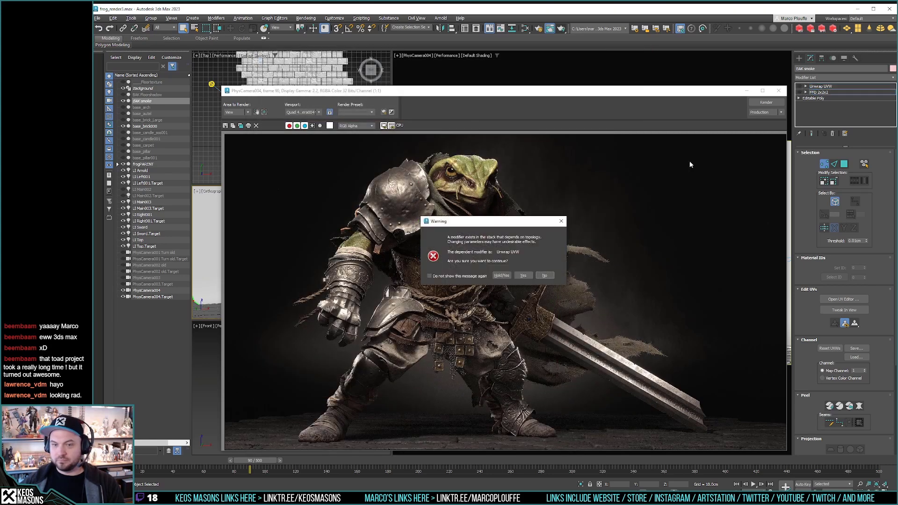
Step: Confirm the topology warning and minimize the render window to reveal the viewports
click(524, 275)
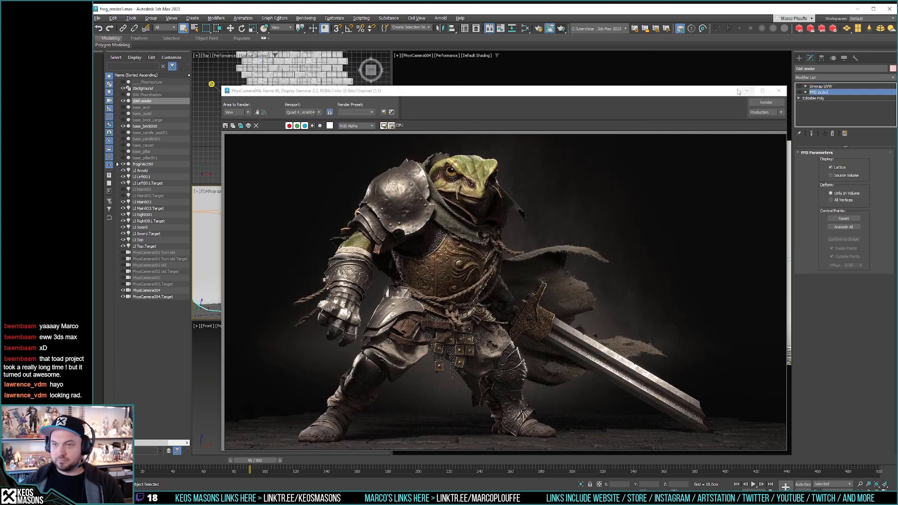
click(748, 91)
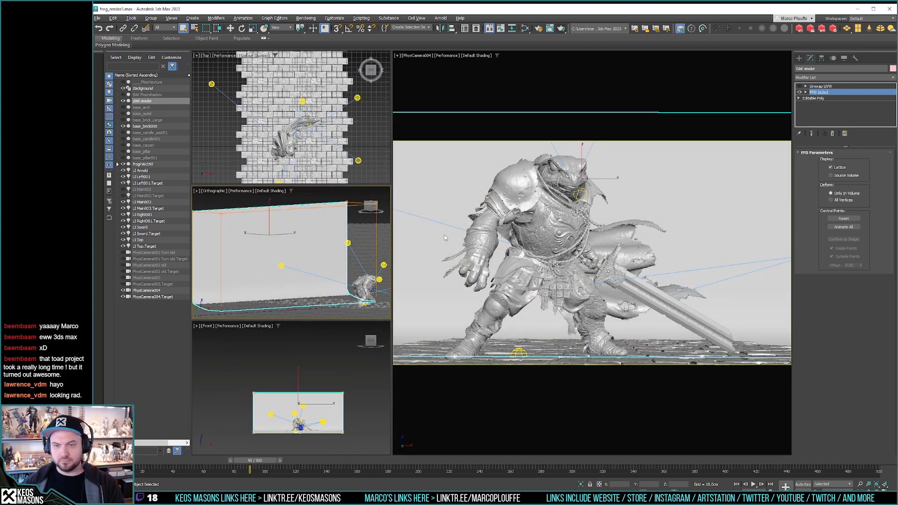
middle_drag(262, 300, 283, 265)
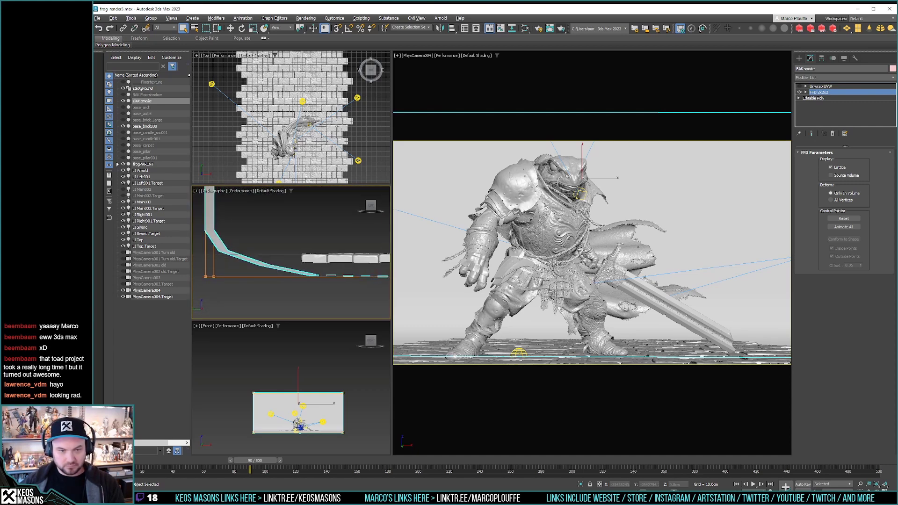
scroll(313, 260, down, 3)
Step: Push the smoke backdrop back along Y and raise it to about 157 cm in Z
key(w)
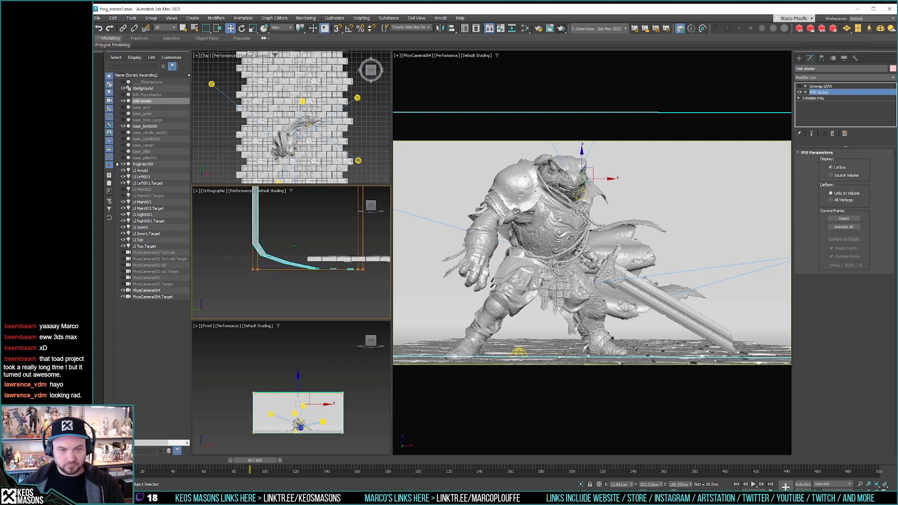
scroll(282, 248, down, 2)
middle_drag(283, 249, 302, 292)
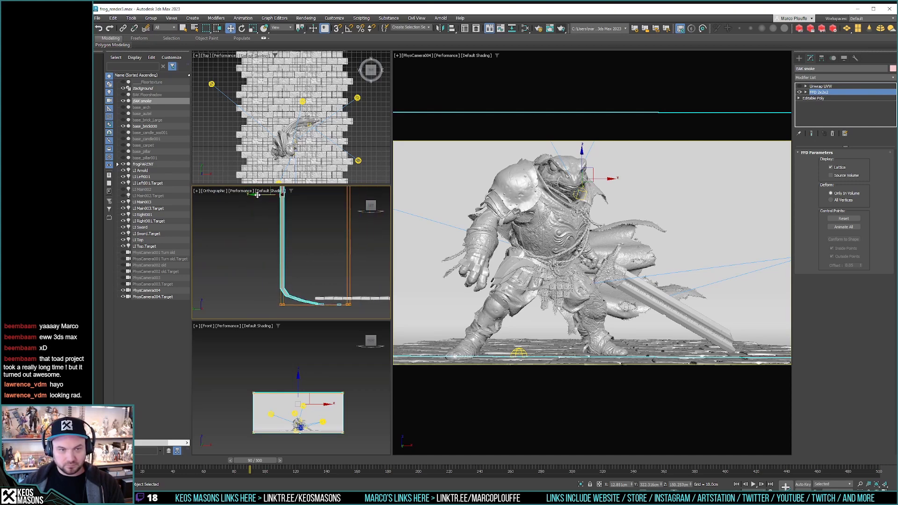
drag(257, 195, 251, 195)
middle_drag(262, 178, 279, 202)
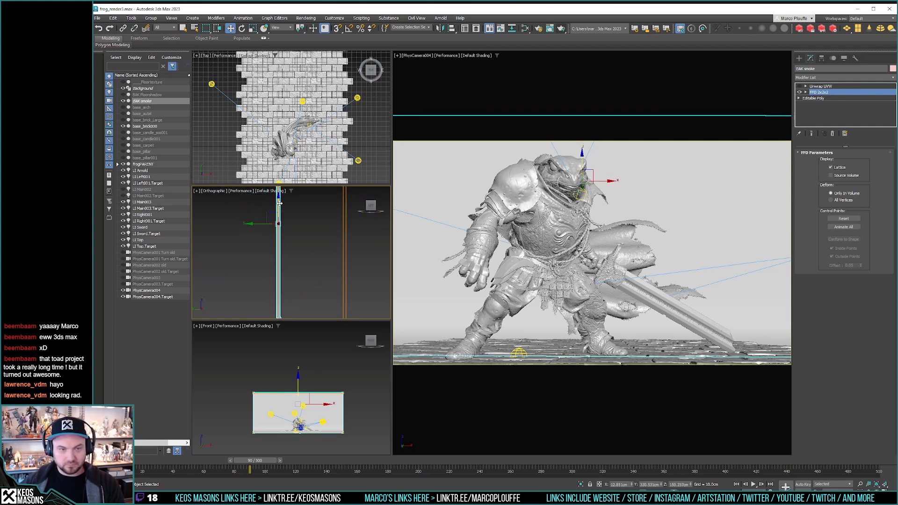
drag(279, 203, 279, 199)
alt+middle_drag(279, 206, 294, 252)
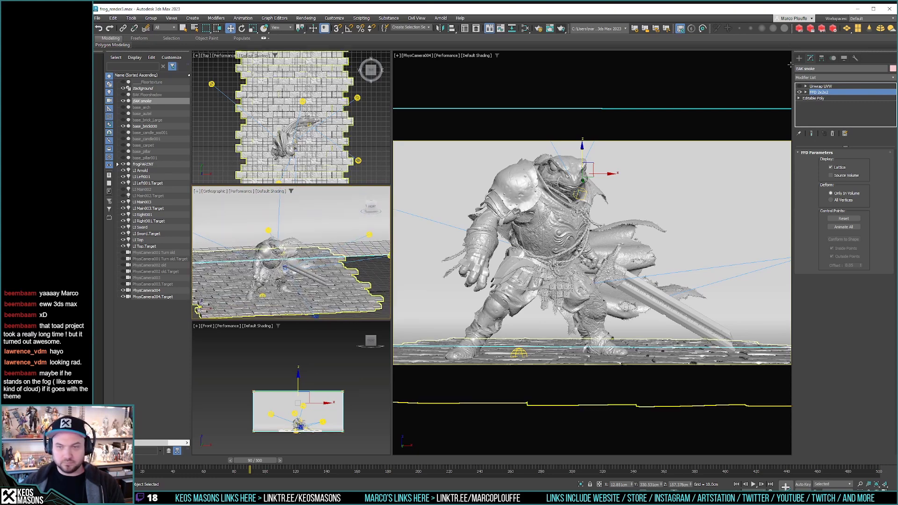
Step: Re-render with the pushed-back smoke backdrop, then re-enable and select its Unwrap UVW modifier
click(562, 29)
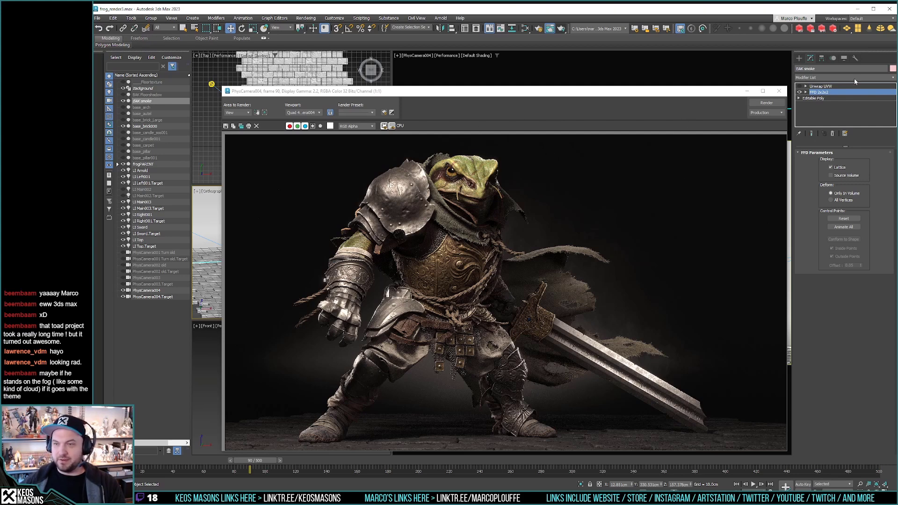
click(800, 86)
click(821, 86)
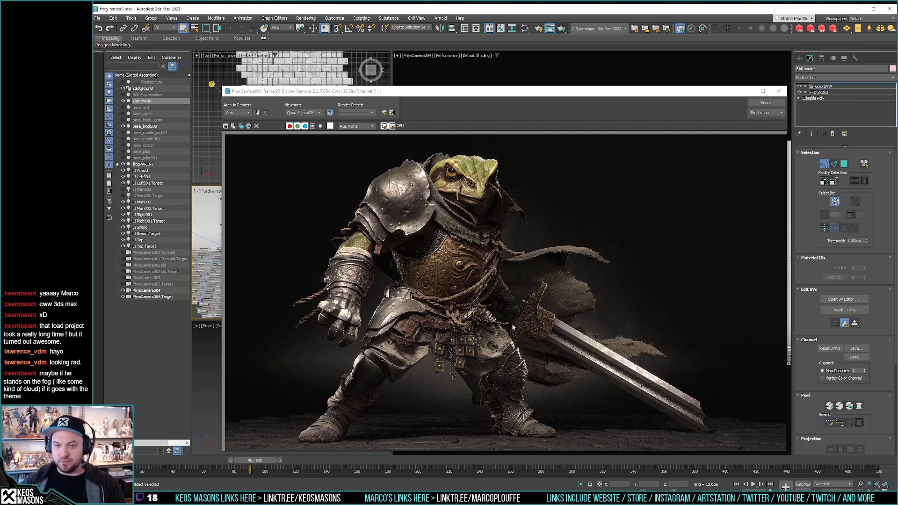
Step: Squeeze the backdrop's UV layout down from the top, re-render the frame, and close Edit UVWs
click(838, 299)
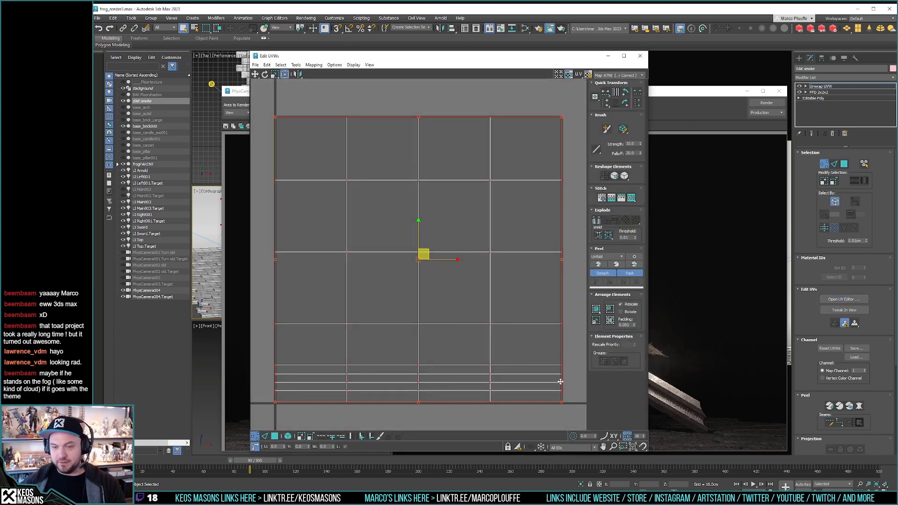
drag(563, 117, 560, 156)
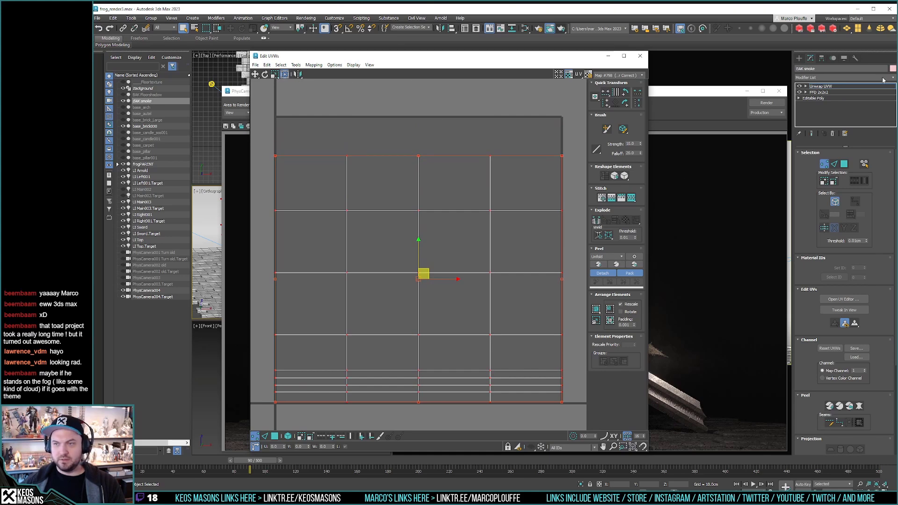
key(shift+q)
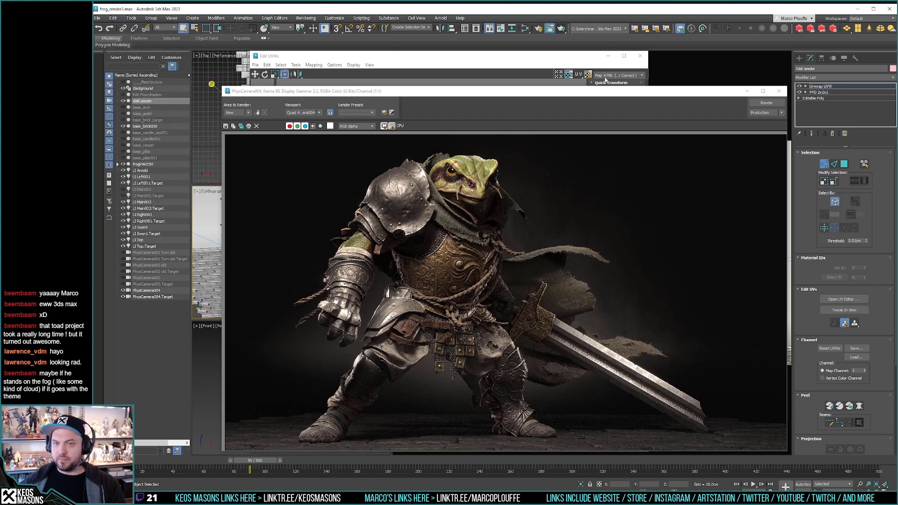
click(606, 81)
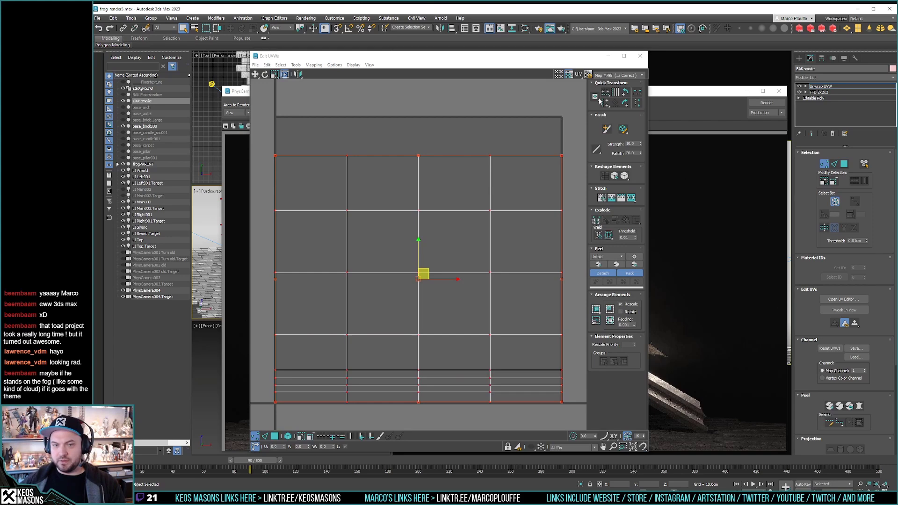
click(641, 57)
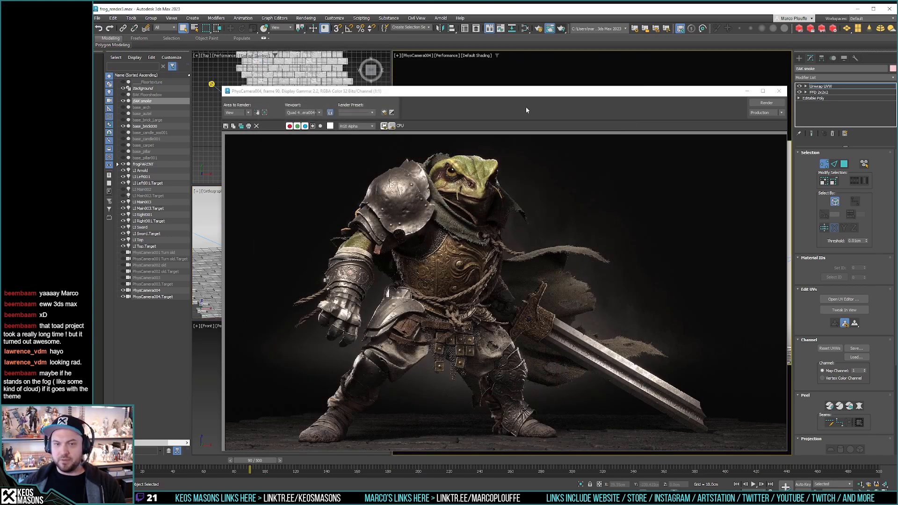
Step: In the Slate Material Editor, inspect the Map #23 OSL Bitmap Lookup and Map #798 Color Correct nodes
key(m)
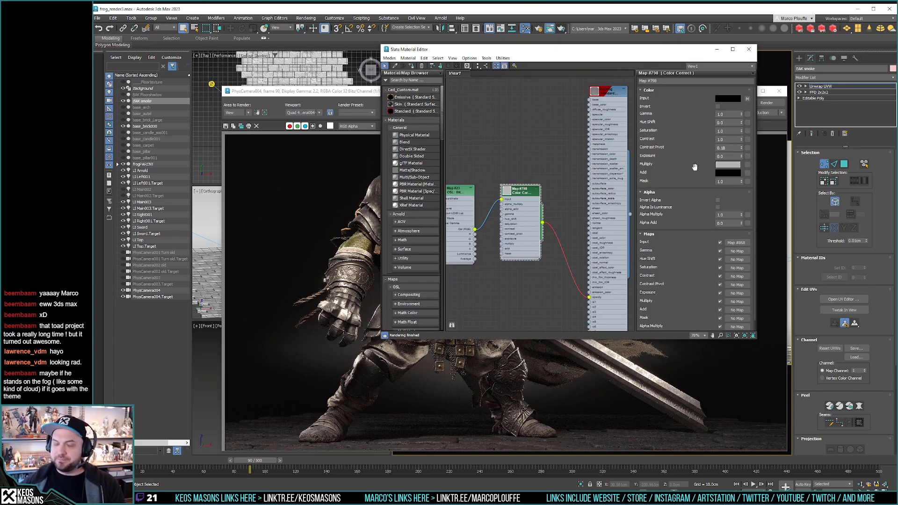
middle_drag(575, 234, 571, 218)
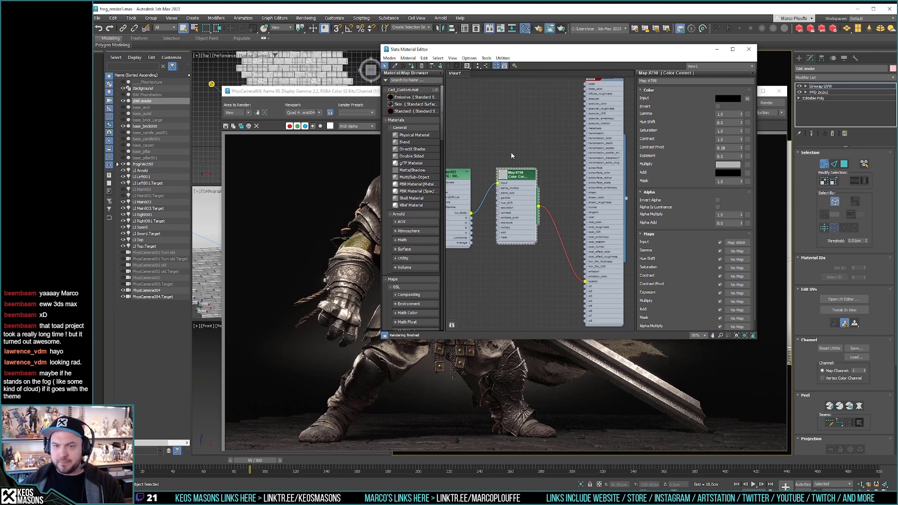
middle_drag(512, 156, 540, 153)
double_click(489, 181)
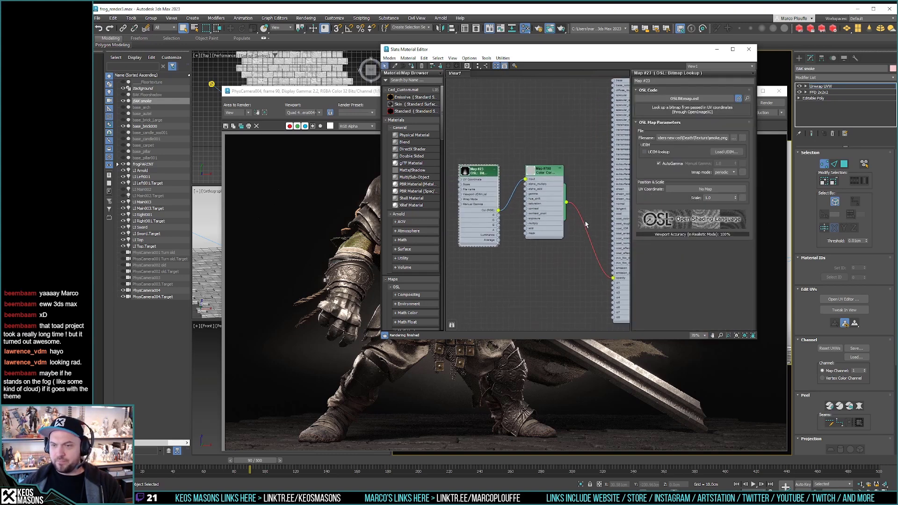
double_click(555, 177)
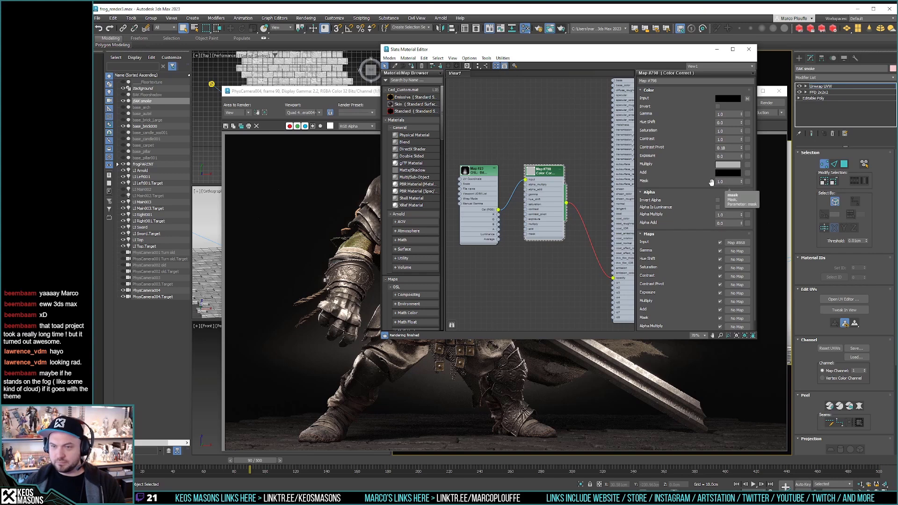
drag(711, 166, 708, 103)
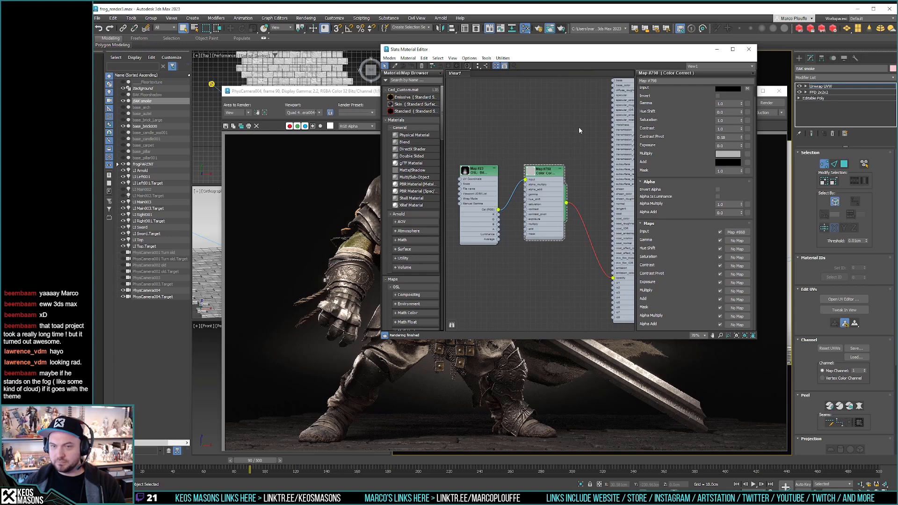
middle_drag(632, 74, 574, 106)
drag(573, 105, 595, 122)
middle_drag(511, 168, 537, 152)
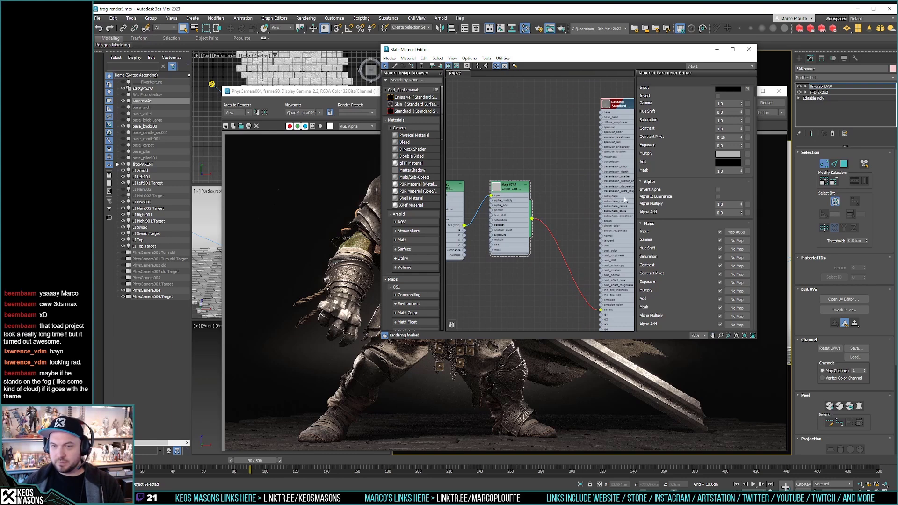
Step: Change the backfog Standard Surface Base Color from white to a pale light pink
double_click(625, 200)
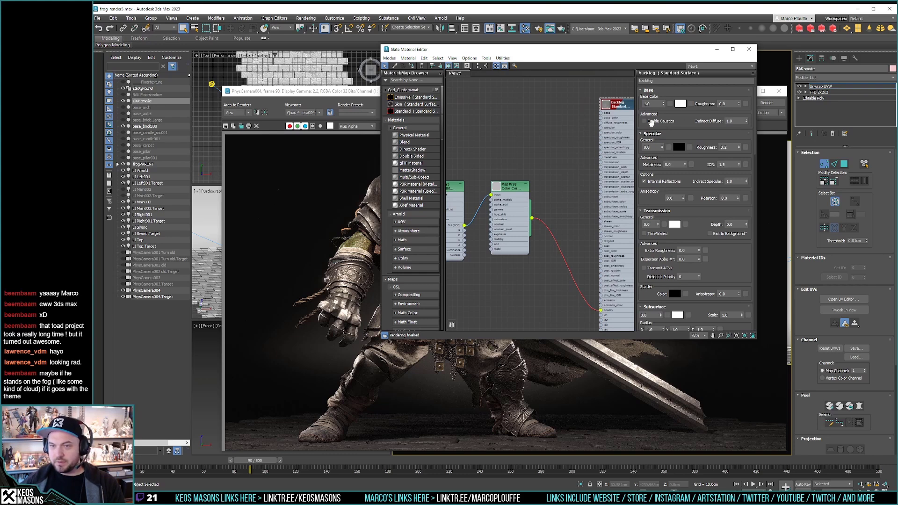
click(681, 103)
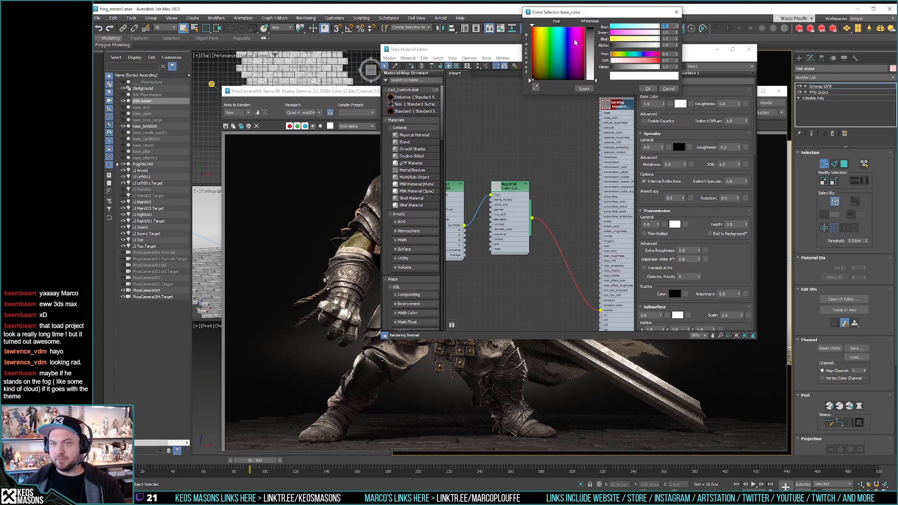
drag(547, 58, 529, 32)
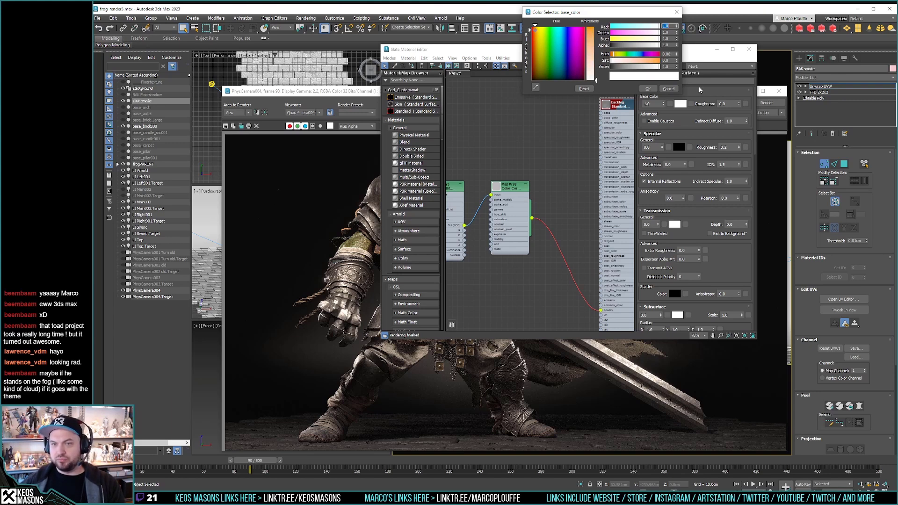
click(591, 65)
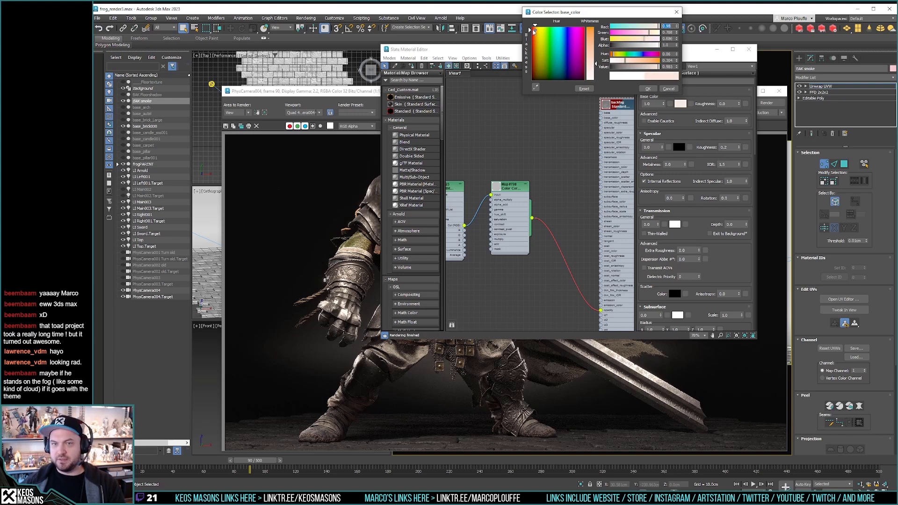
drag(534, 31, 534, 32)
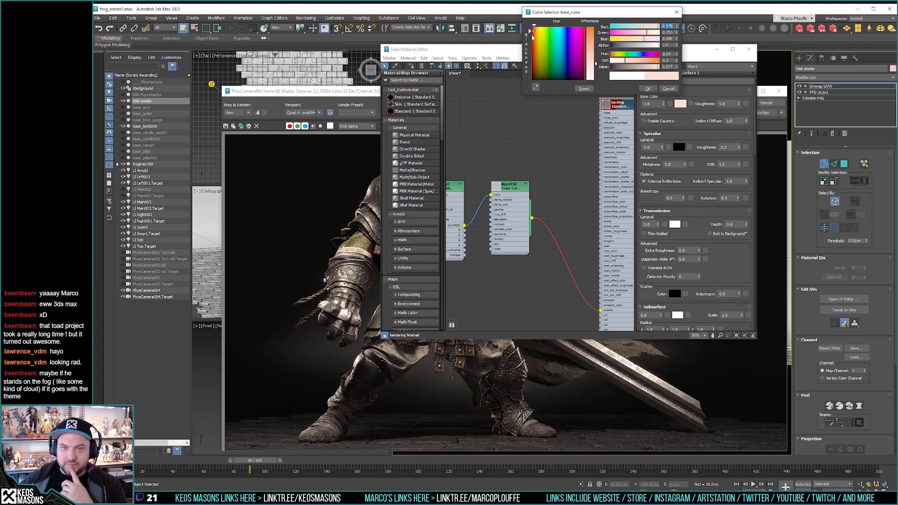
drag(532, 36, 533, 46)
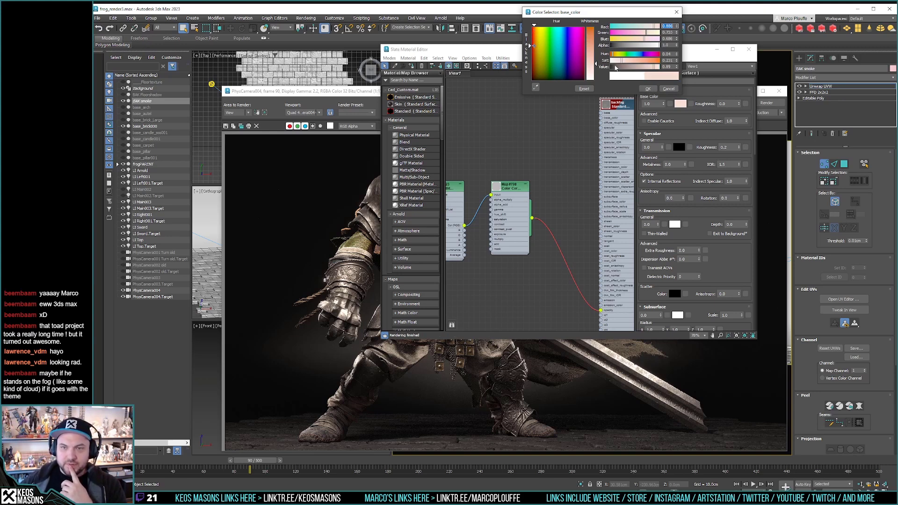
click(534, 48)
click(635, 61)
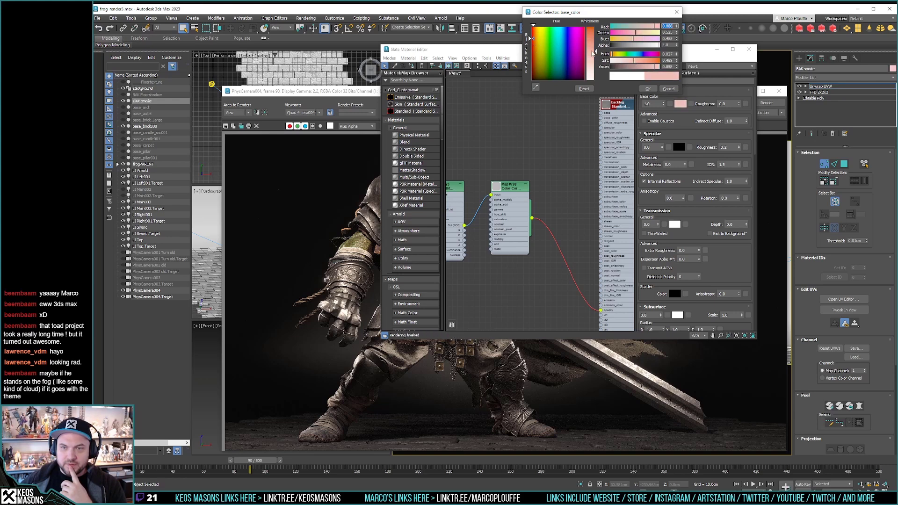
click(596, 46)
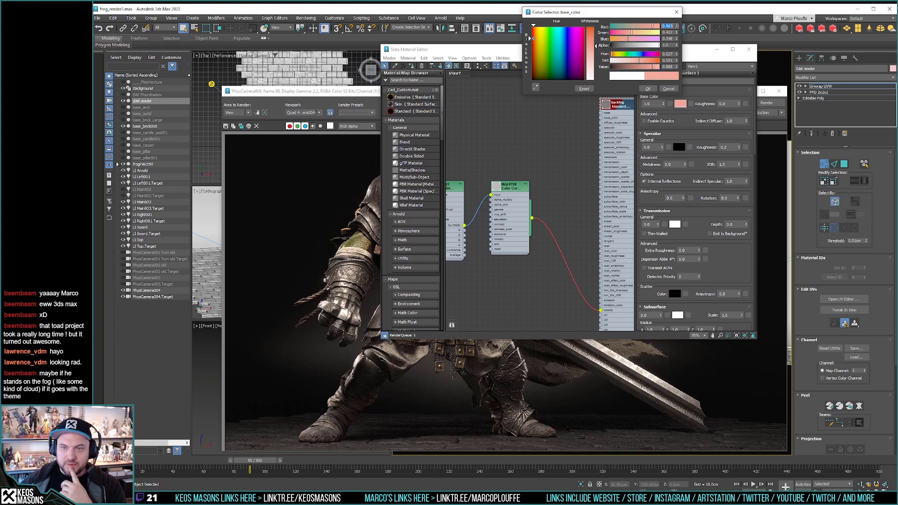
drag(596, 46, 596, 41)
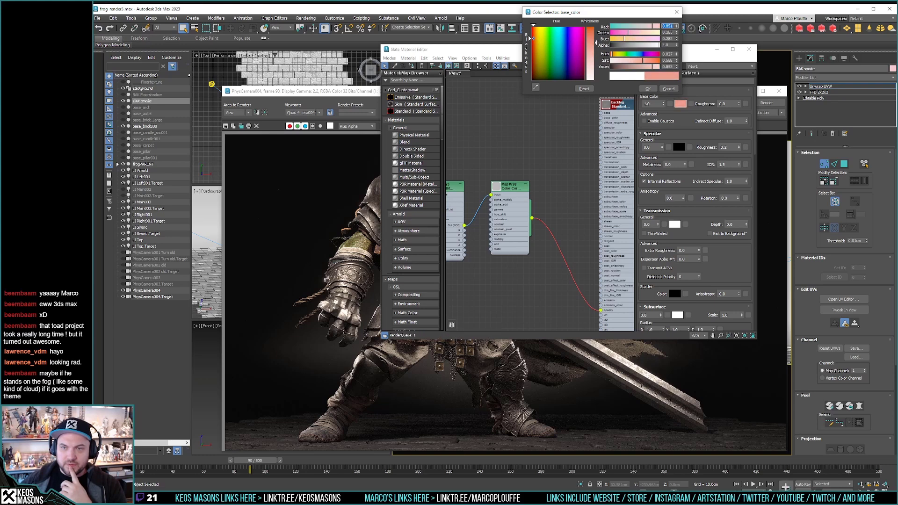
drag(652, 66, 633, 69)
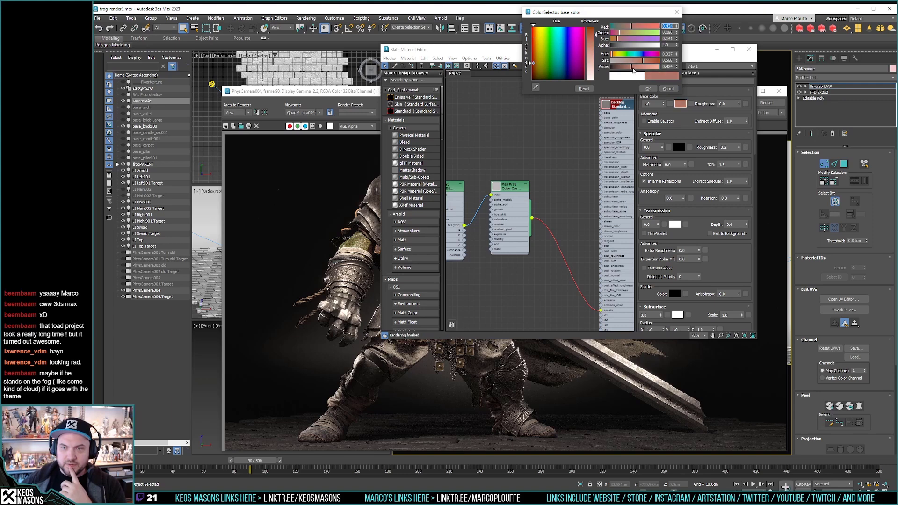
click(648, 89)
click(679, 103)
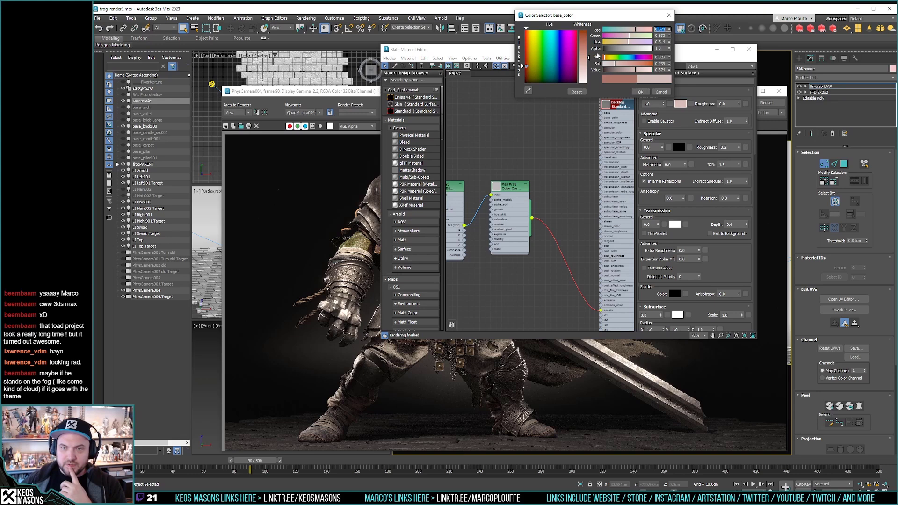
click(640, 92)
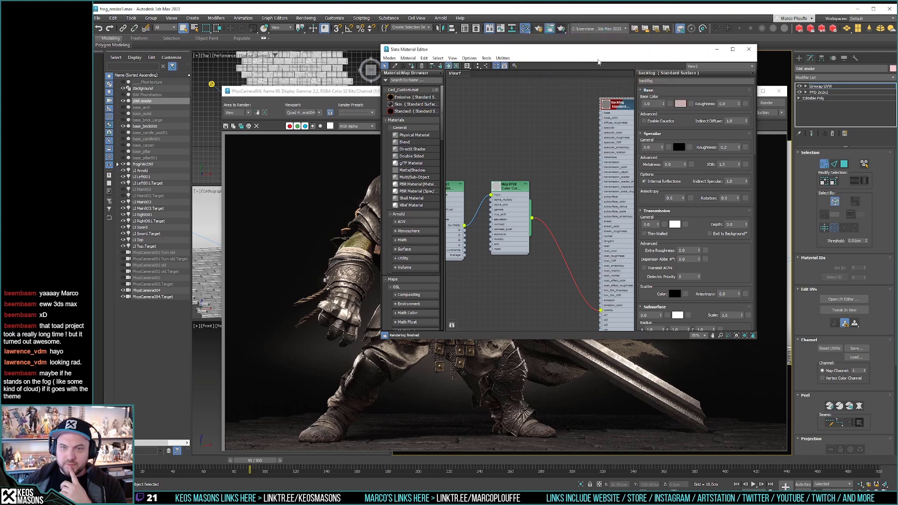
Step: Render the scene with the pink fog colour and reopen the Map #798 Color Correct parameters
click(562, 29)
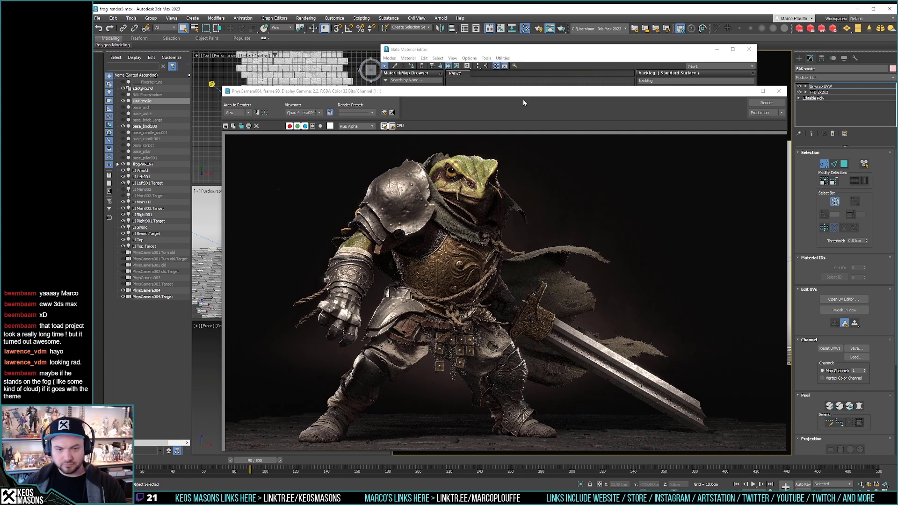
click(580, 49)
double_click(510, 186)
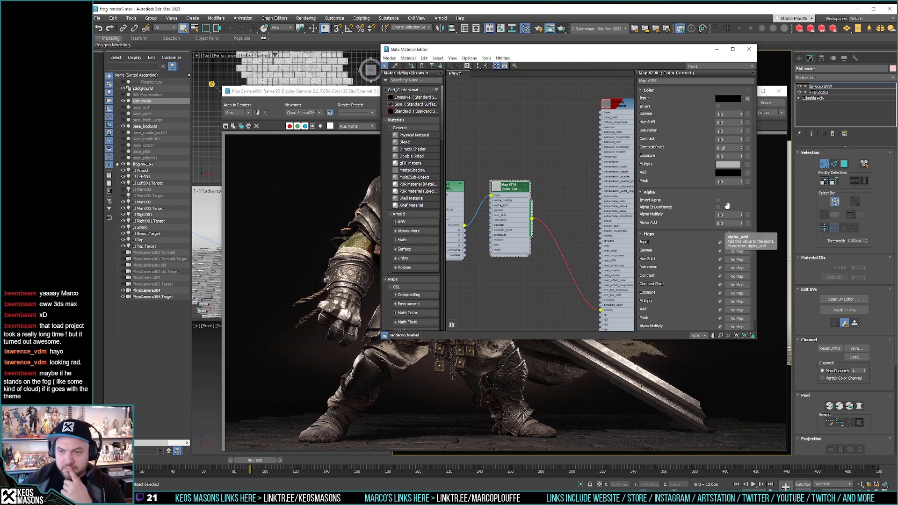
Step: Lower the Color Correct Multiply Value to a darker grey and re-render the frog knight
click(728, 165)
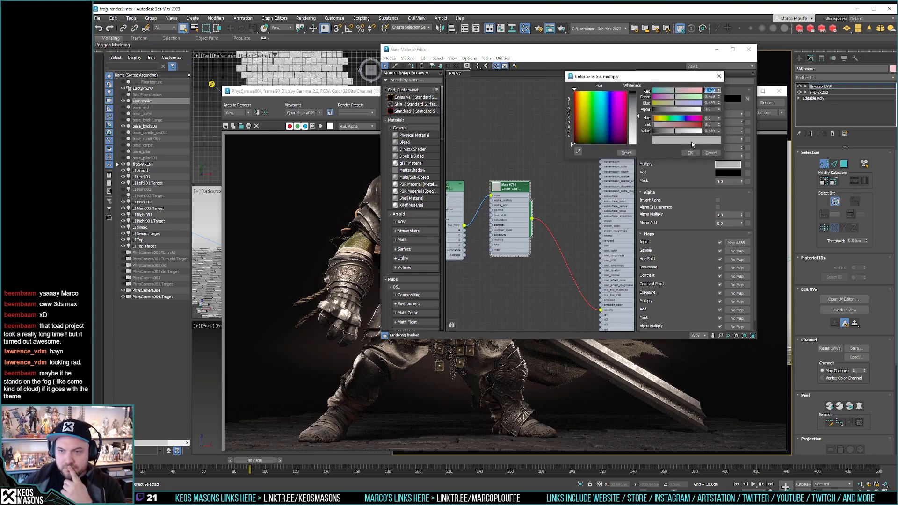
double_click(709, 131)
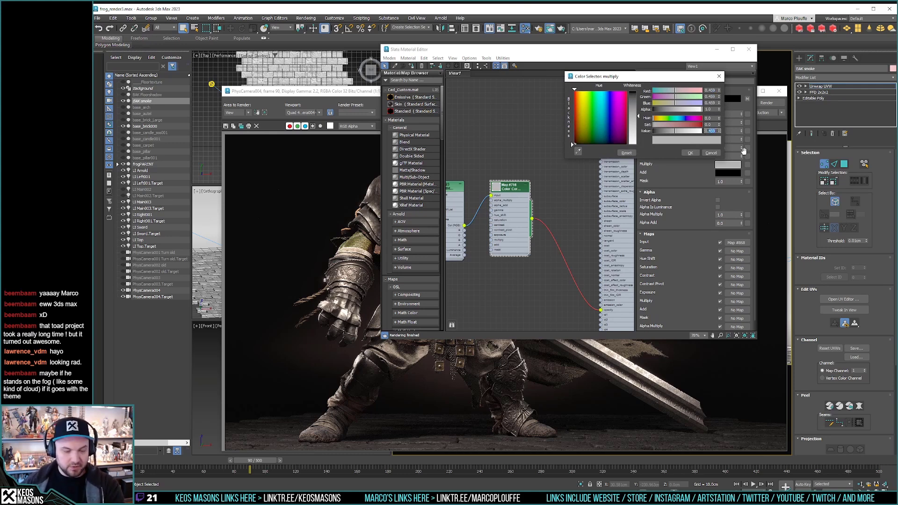
click(690, 153)
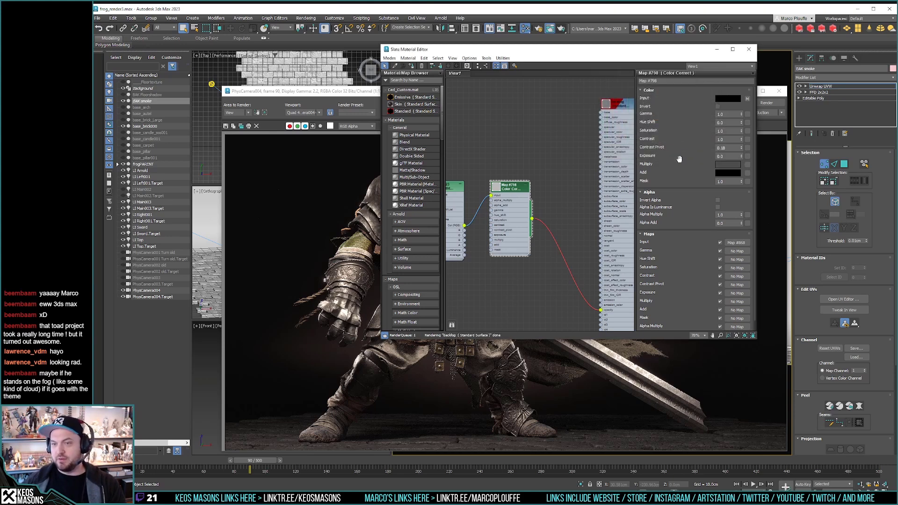
click(562, 29)
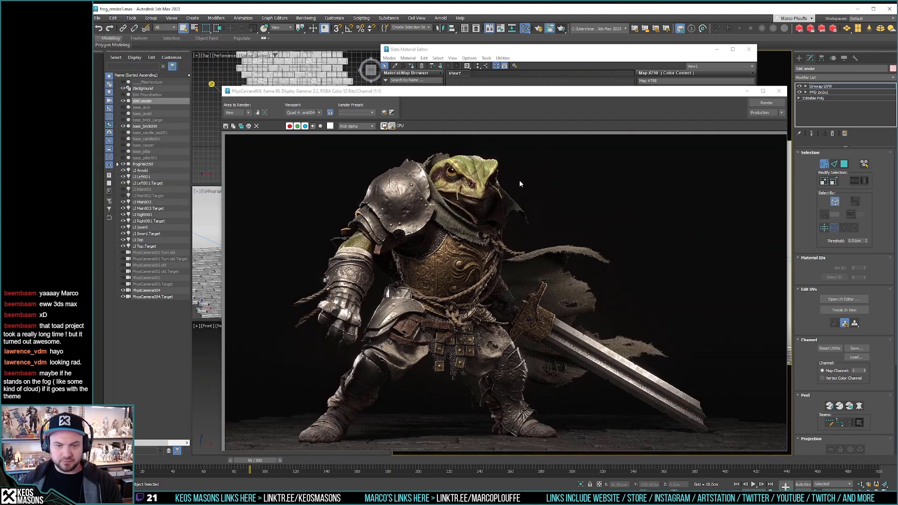
Step: Discard the Color Correct Multiply edit and re-render the PhysCamera004 view
click(520, 57)
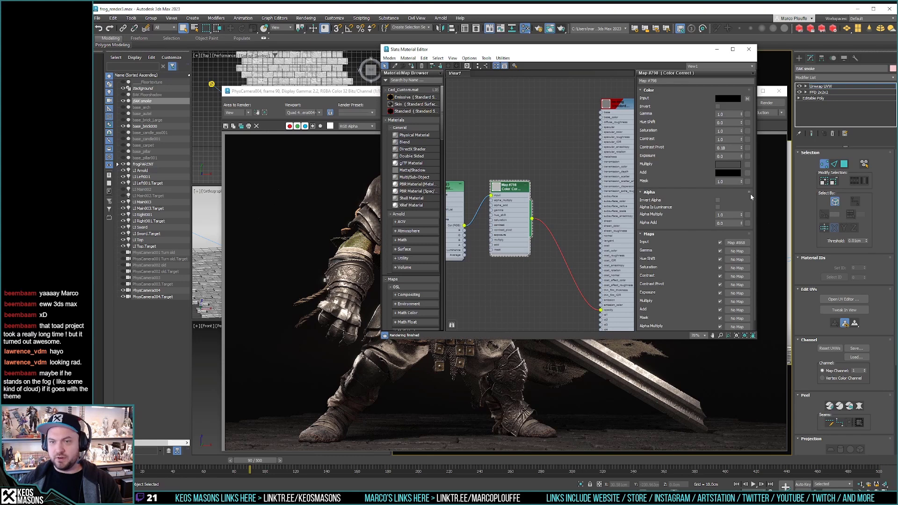
click(728, 164)
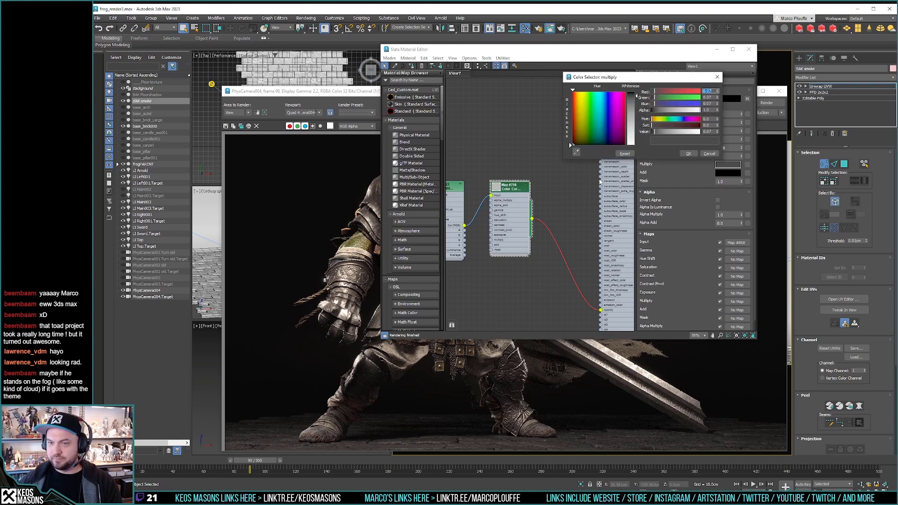
double_click(707, 132)
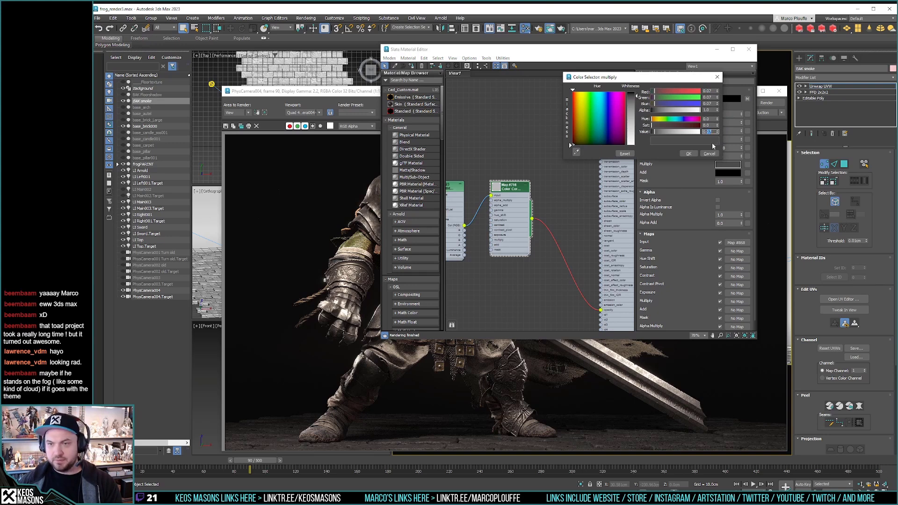
click(709, 154)
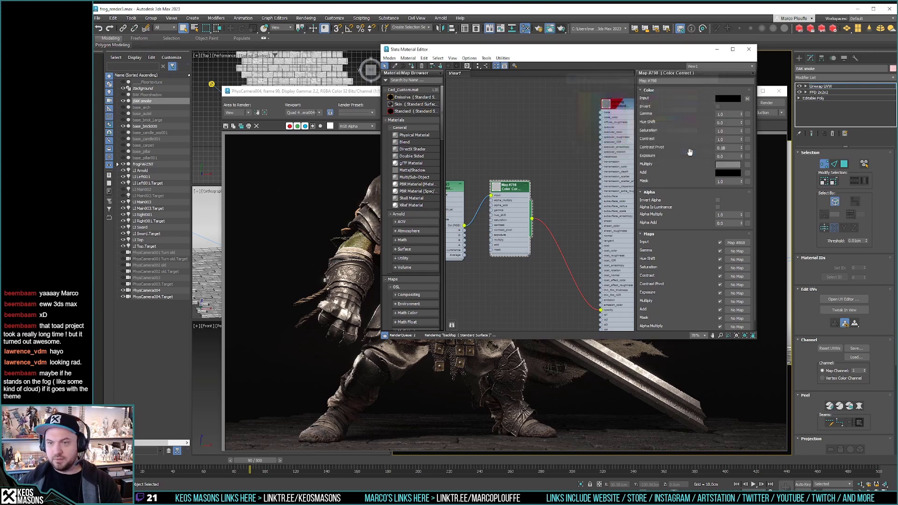
click(560, 30)
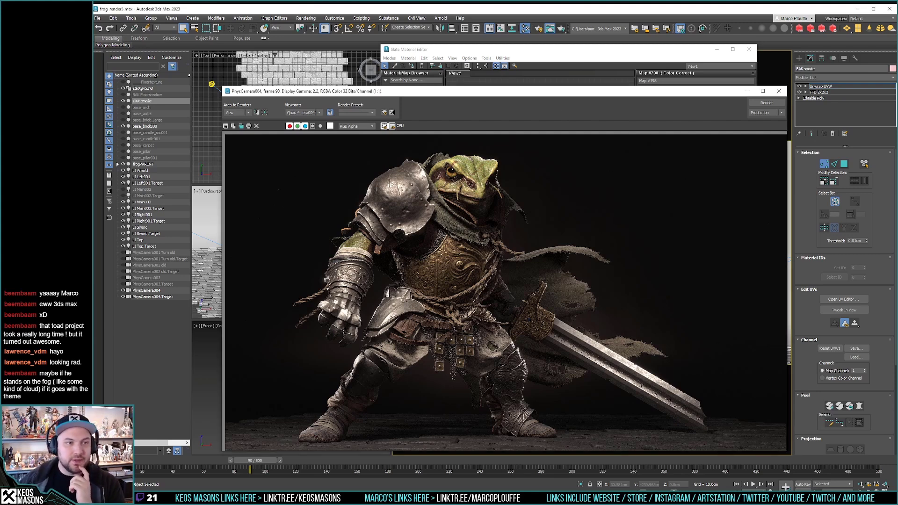
Step: Save the scene as frog_render4.max, based on the frog_render3.max name
click(97, 18)
click(114, 88)
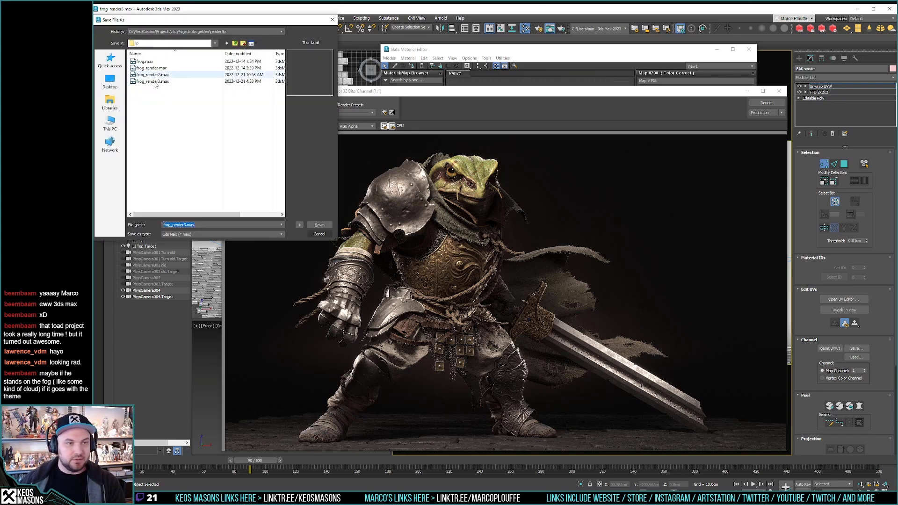
click(158, 82)
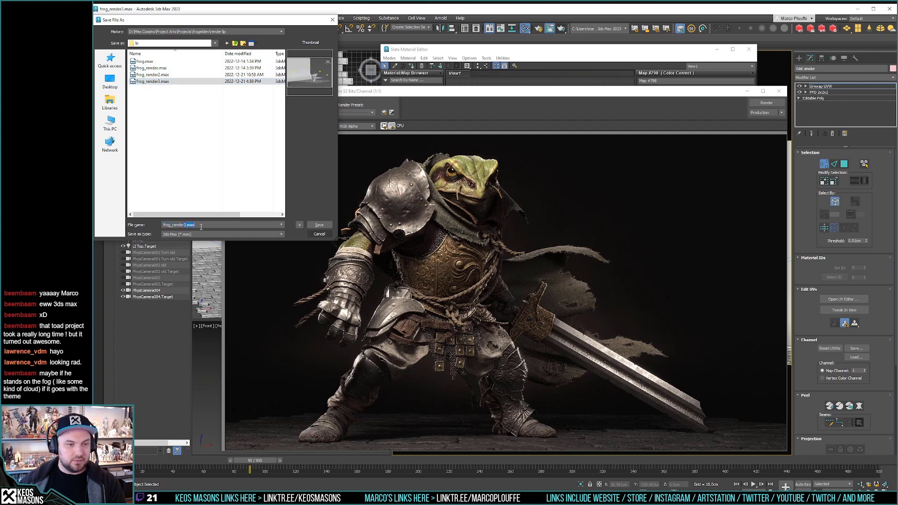
text(4)
click(319, 225)
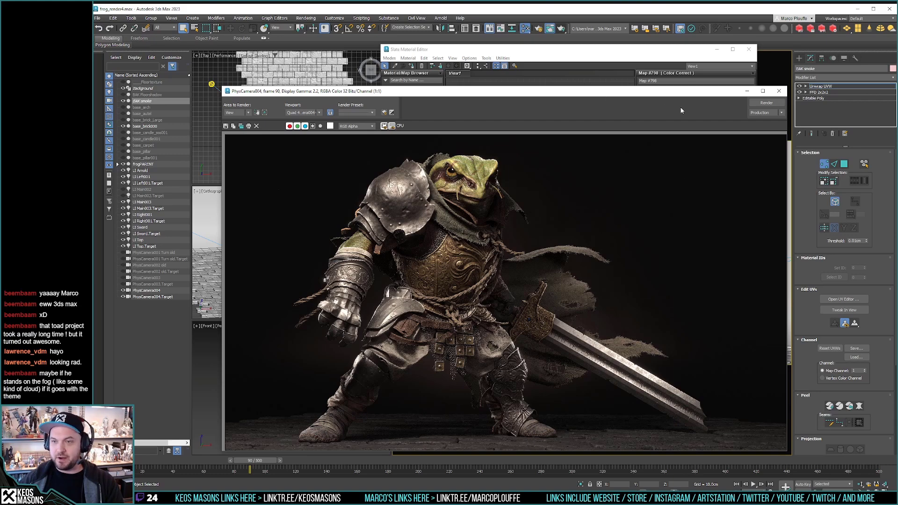
Step: Unhide the pillar, carpet and candle objects, re-render, and bring up 27.jpg for comparison
click(779, 90)
click(749, 51)
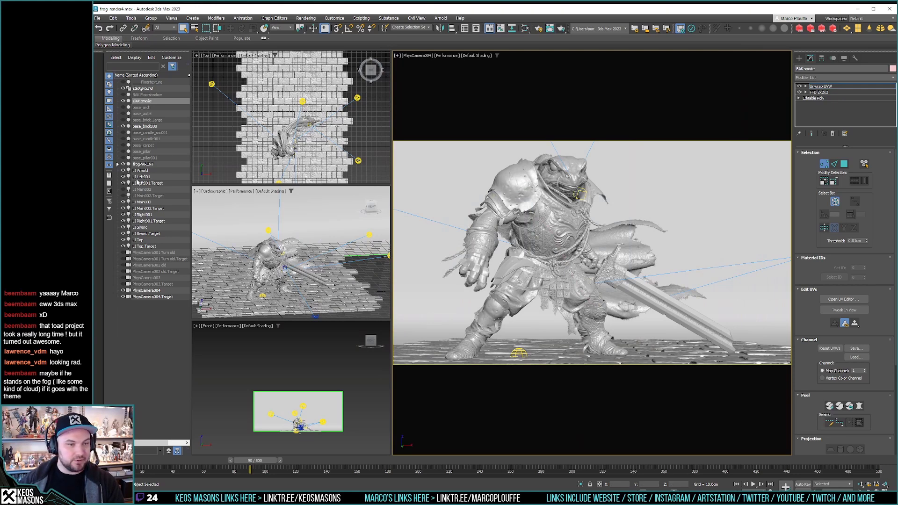
click(139, 158)
drag(123, 158, 124, 107)
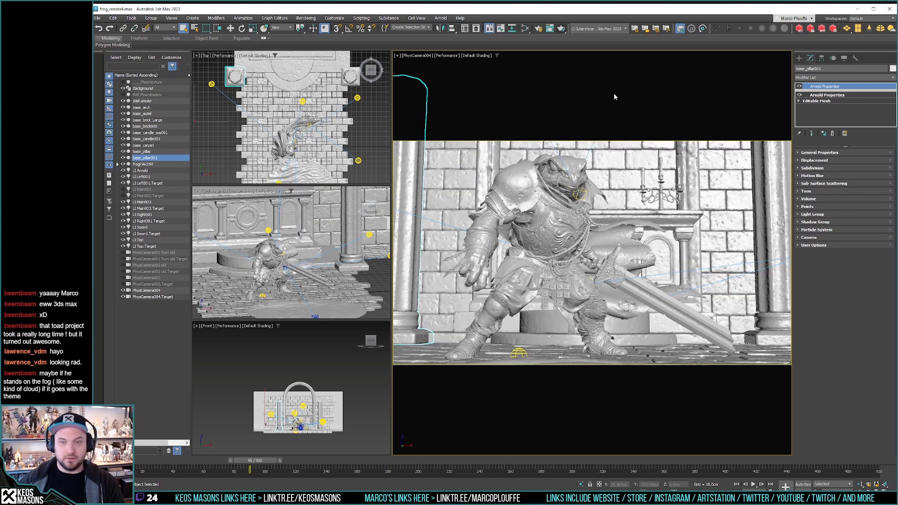
click(561, 29)
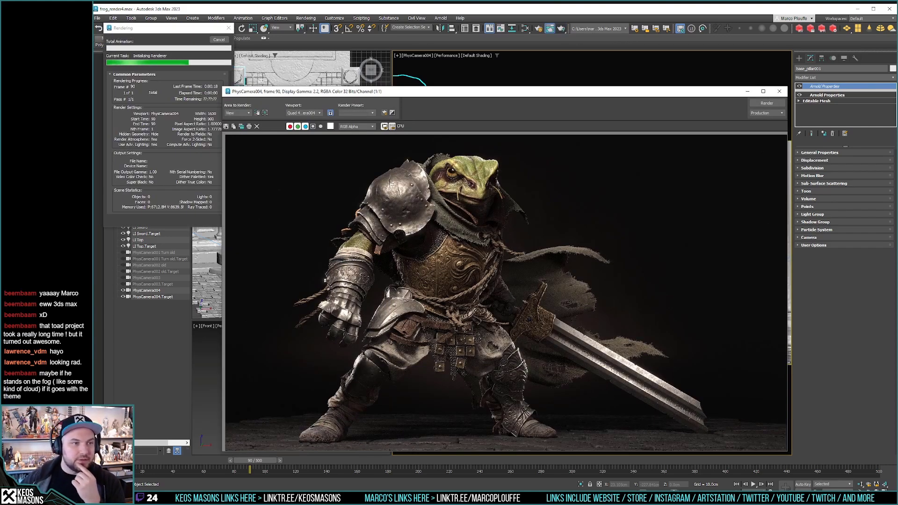
key(alt+Tab)
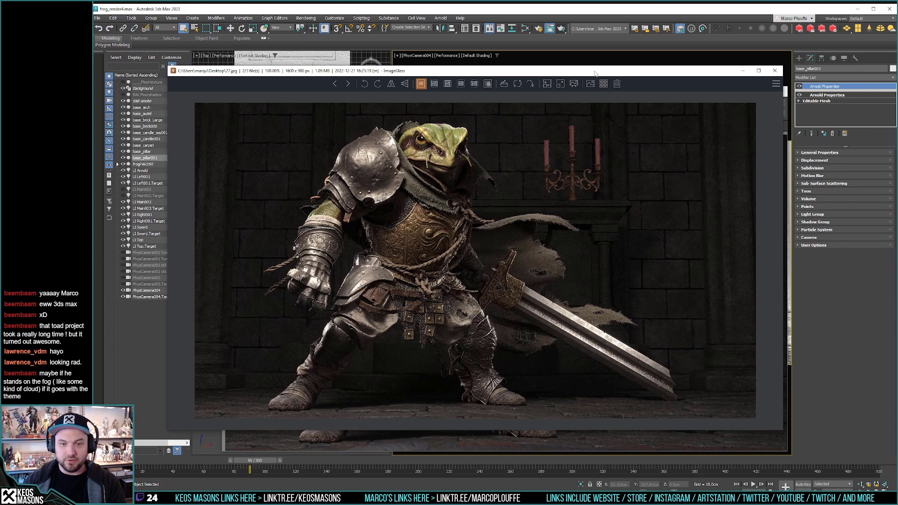
Step: Close the comparison image, select base_carpet, toggle the list sort order, and reopen the Slate Material Editor
click(776, 72)
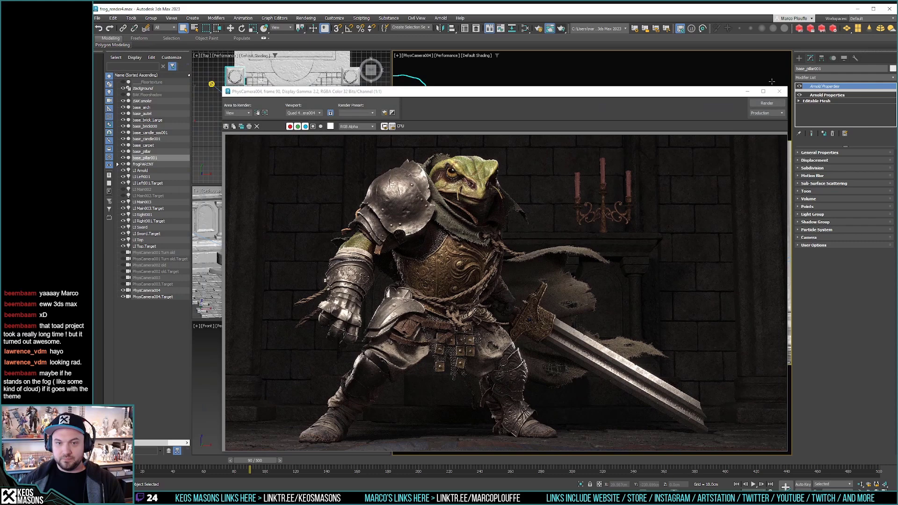
click(142, 145)
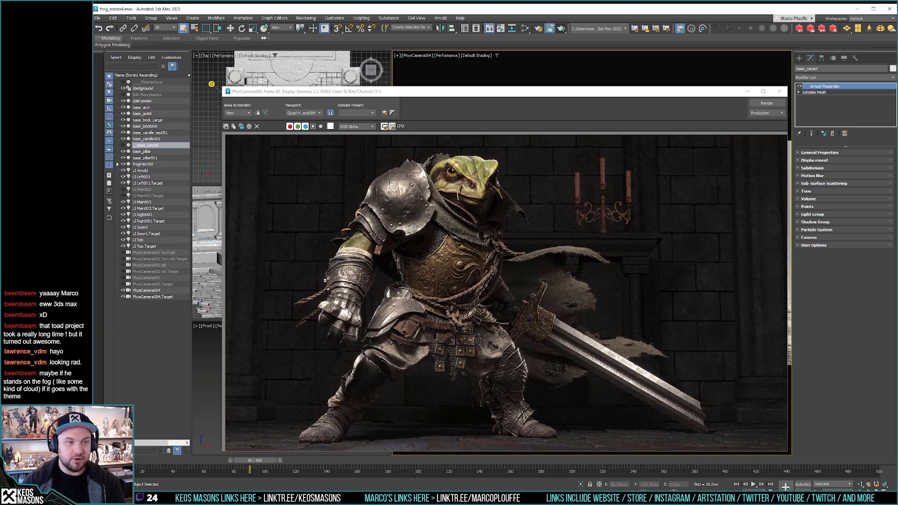
click(152, 76)
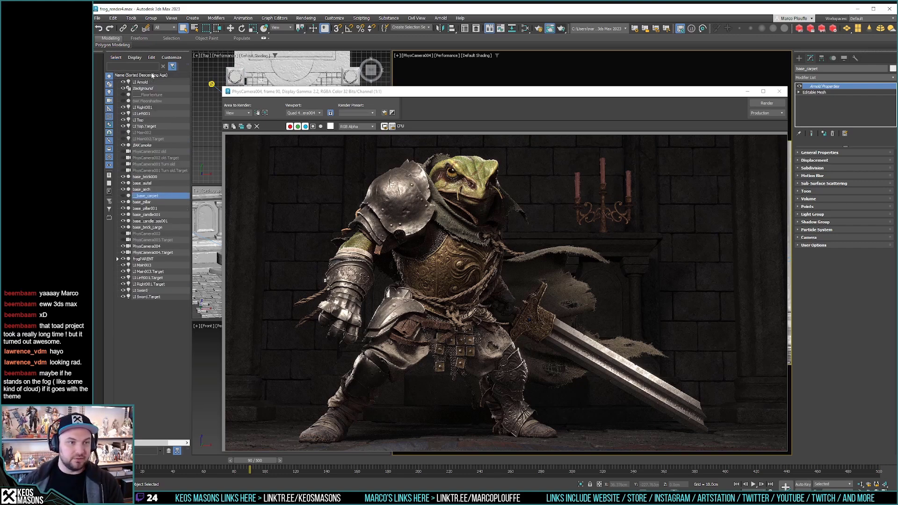
click(152, 75)
click(369, 92)
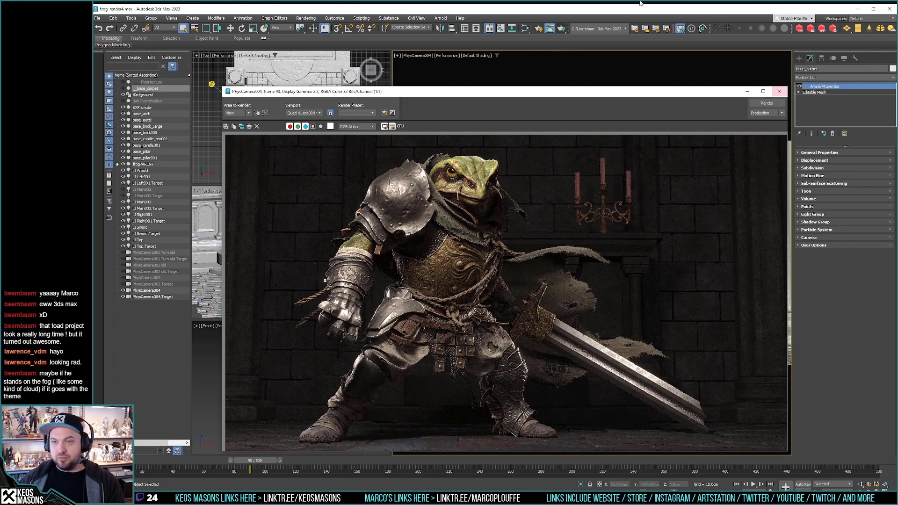
key(m)
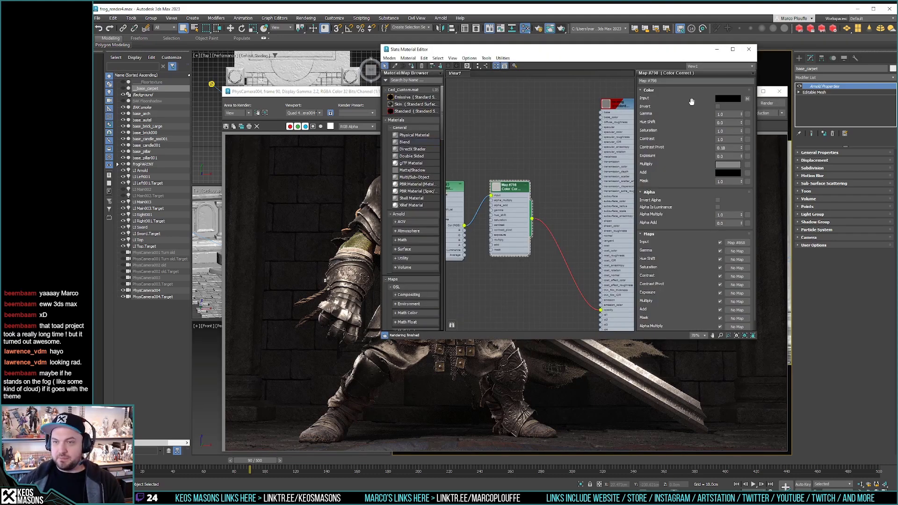
click(749, 49)
click(259, 113)
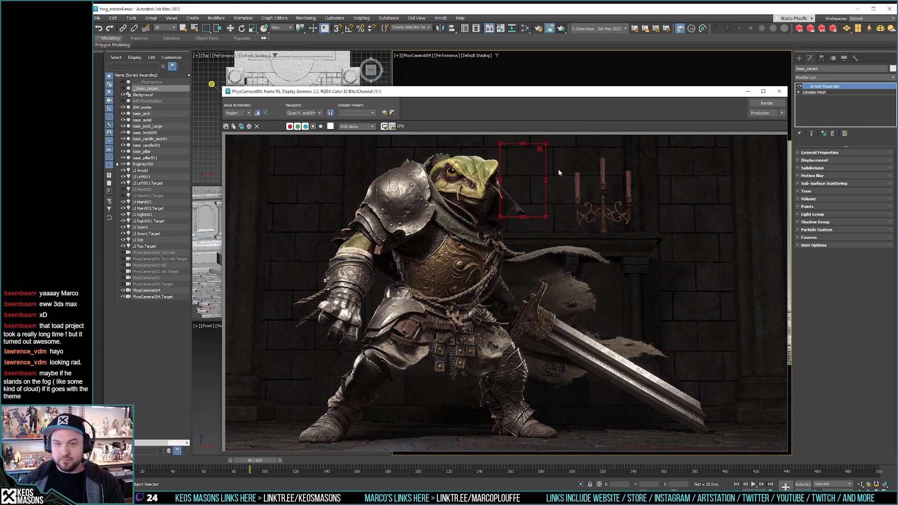
drag(531, 173, 591, 175)
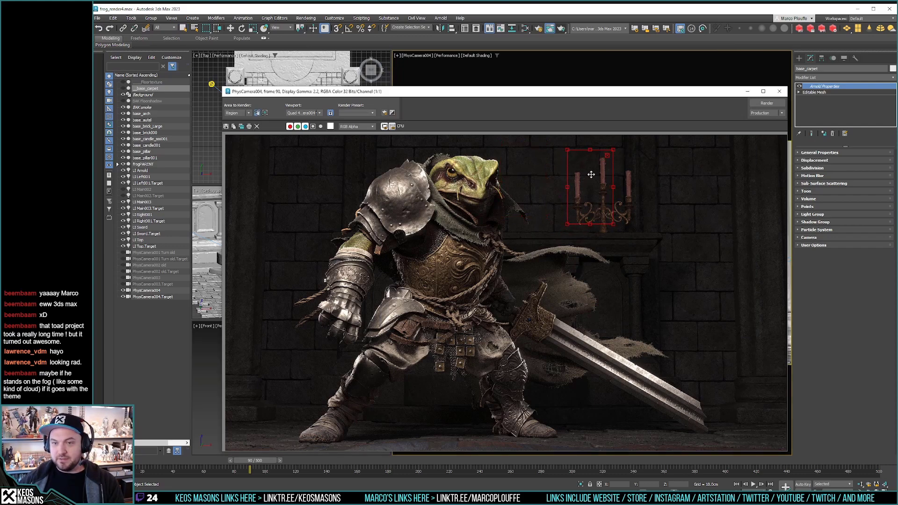
key(q)
click(427, 9)
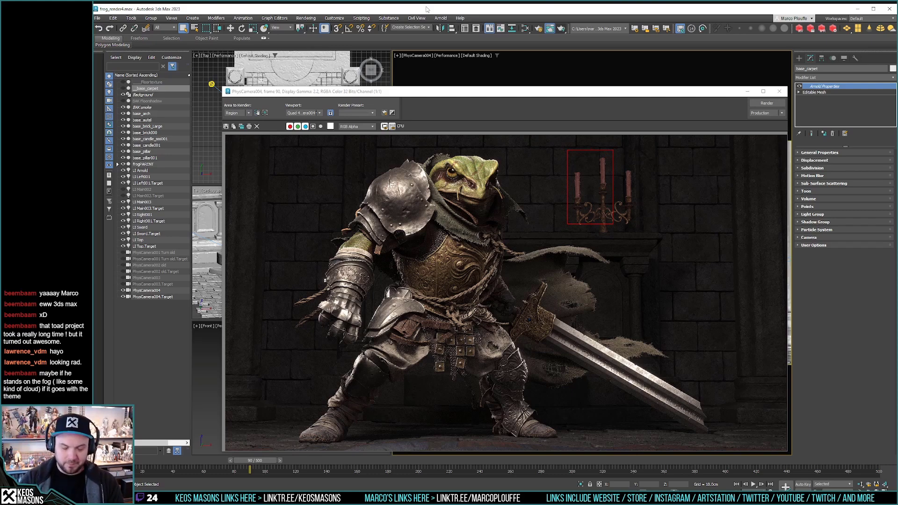
key(m)
scroll(509, 235, down, 4)
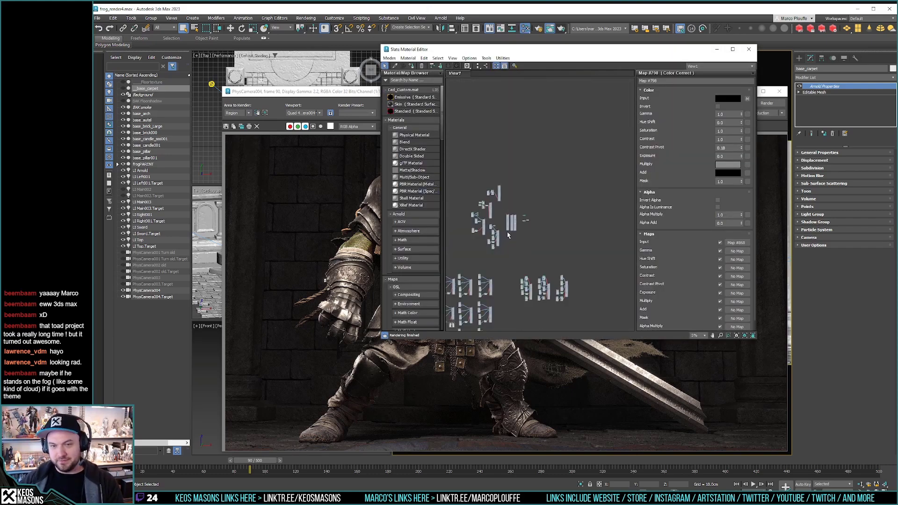
scroll(509, 235, up, 5)
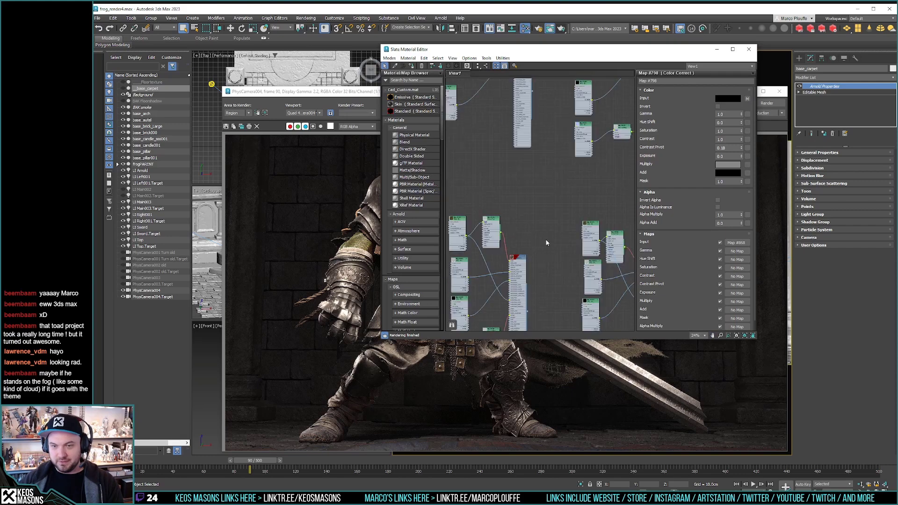
scroll(546, 242, down, 4)
scroll(547, 241, up, 2)
scroll(550, 240, down, 2)
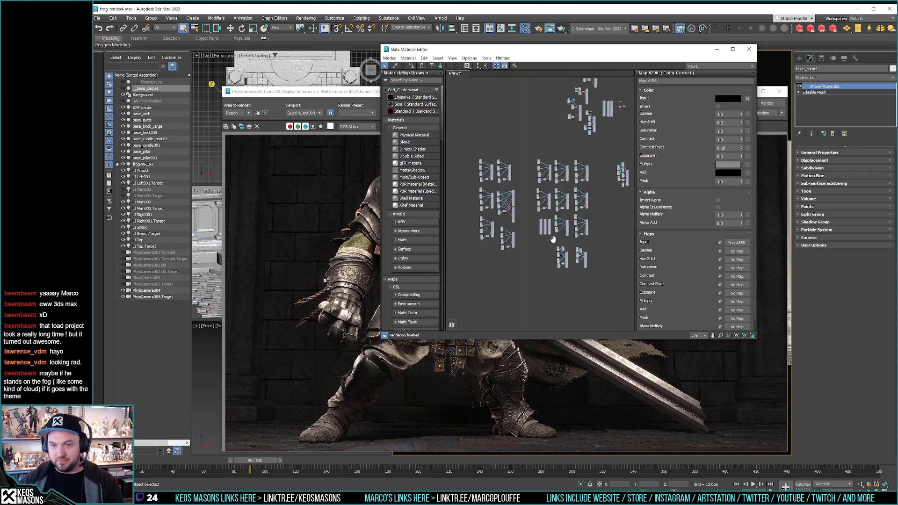
scroll(553, 239, up, 10)
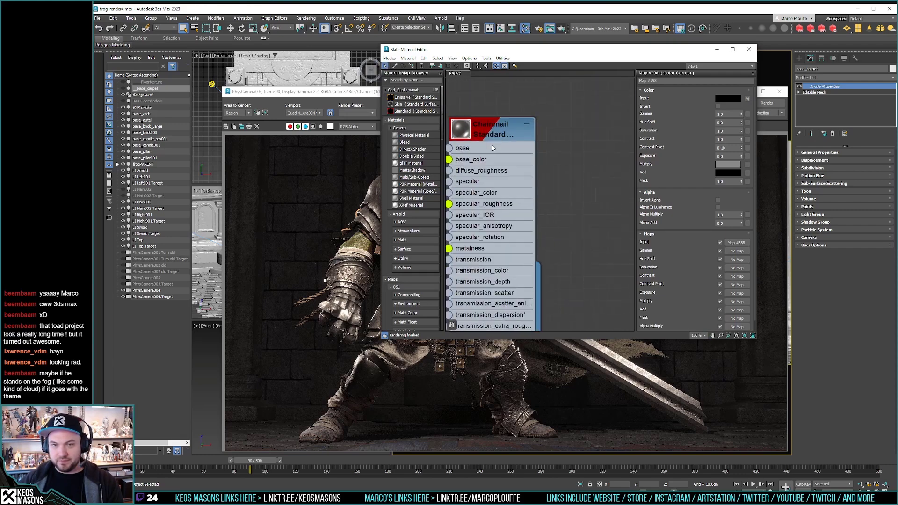
scroll(494, 151, down, 8)
scroll(491, 180, up, 8)
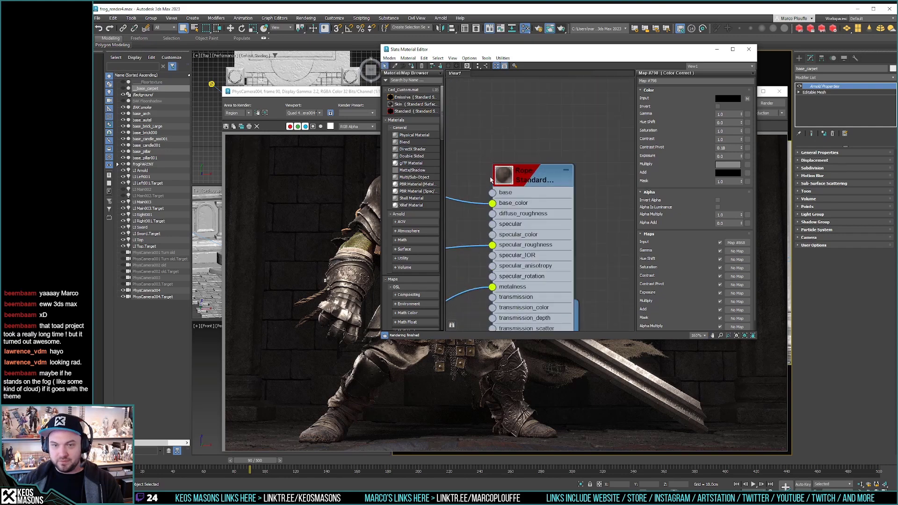
scroll(491, 180, down, 5)
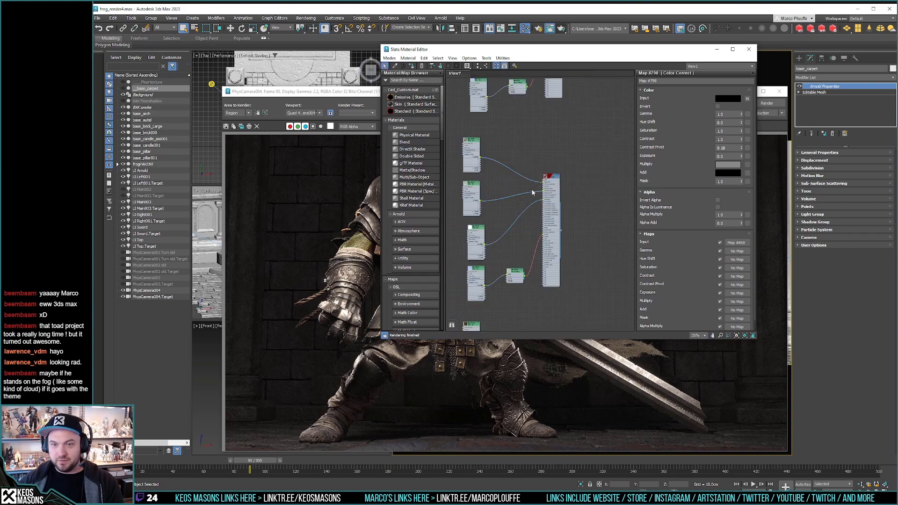
scroll(532, 192, down, 5)
scroll(552, 213, up, 6)
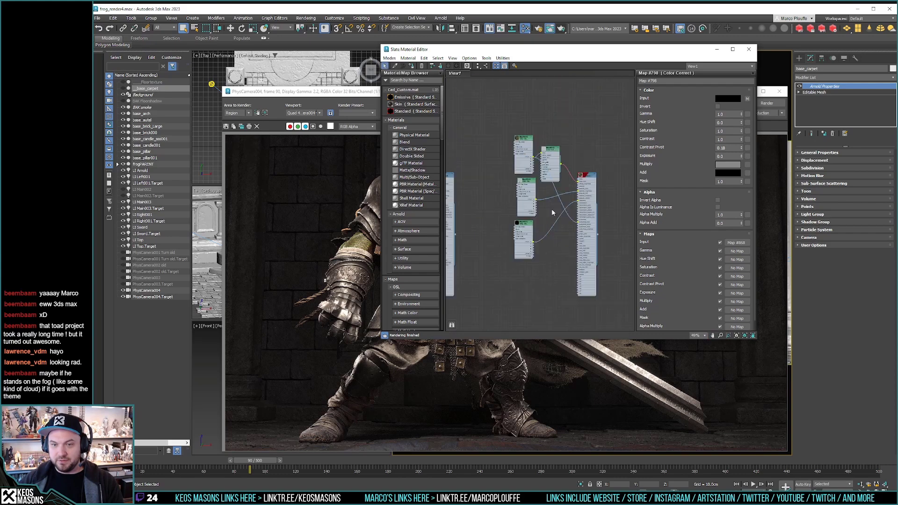
scroll(553, 212, up, 3)
scroll(542, 206, down, 3)
scroll(539, 204, up, 2)
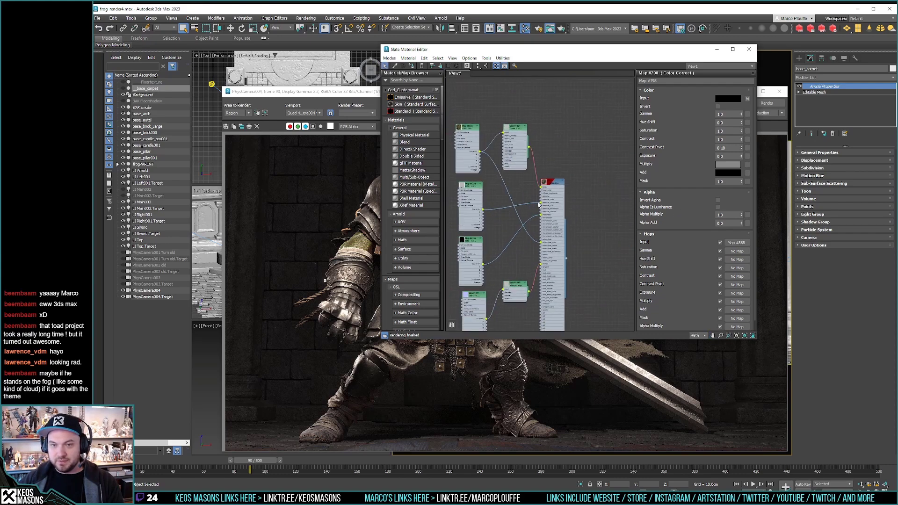
scroll(539, 205, down, 3)
scroll(539, 208, up, 7)
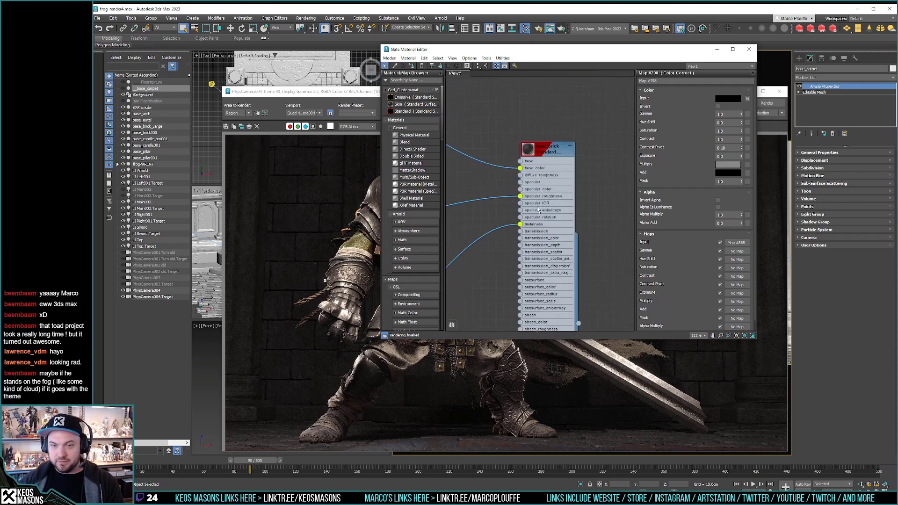
scroll(539, 210, down, 4)
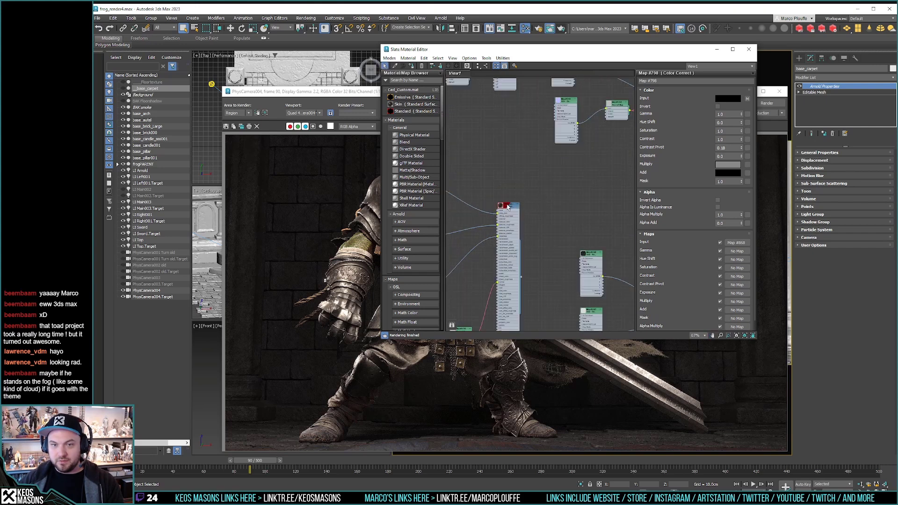
scroll(508, 207, down, 15)
middle_drag(533, 247, 533, 229)
scroll(536, 206, up, 15)
scroll(549, 217, down, 1)
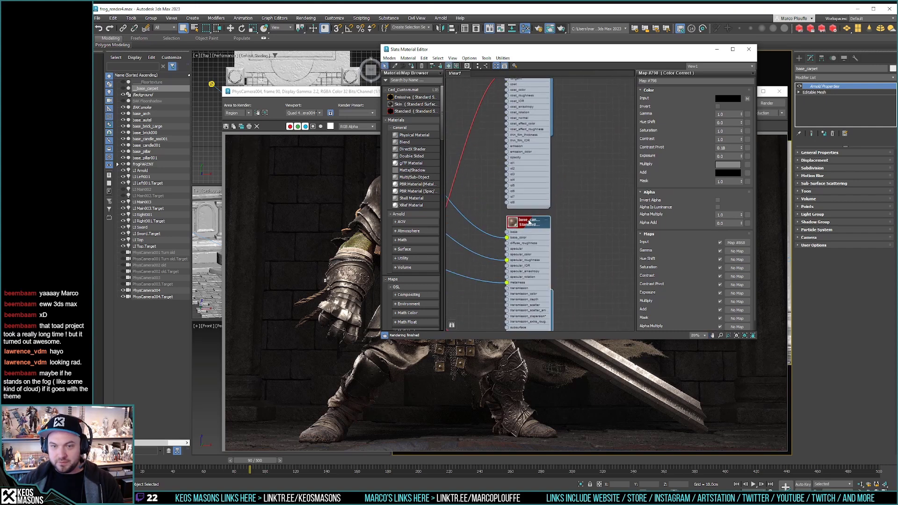
drag(532, 228, 532, 135)
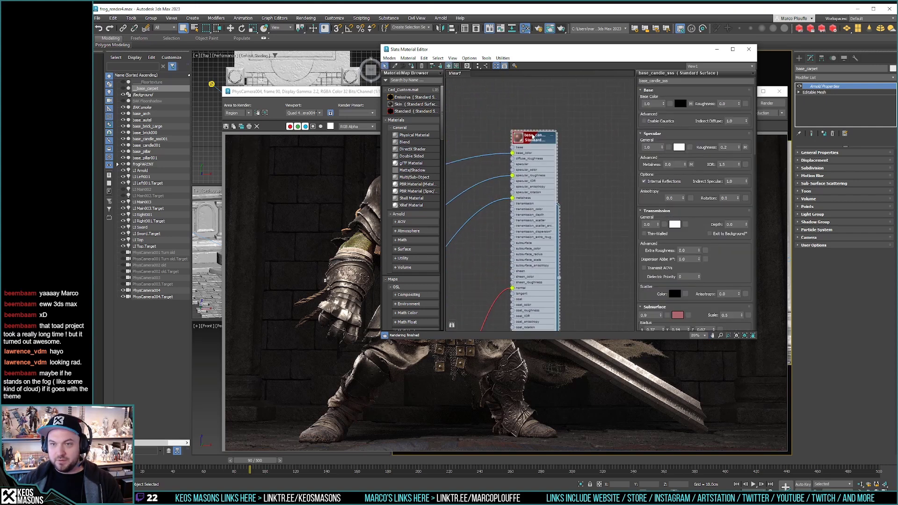
scroll(569, 160, down, 3)
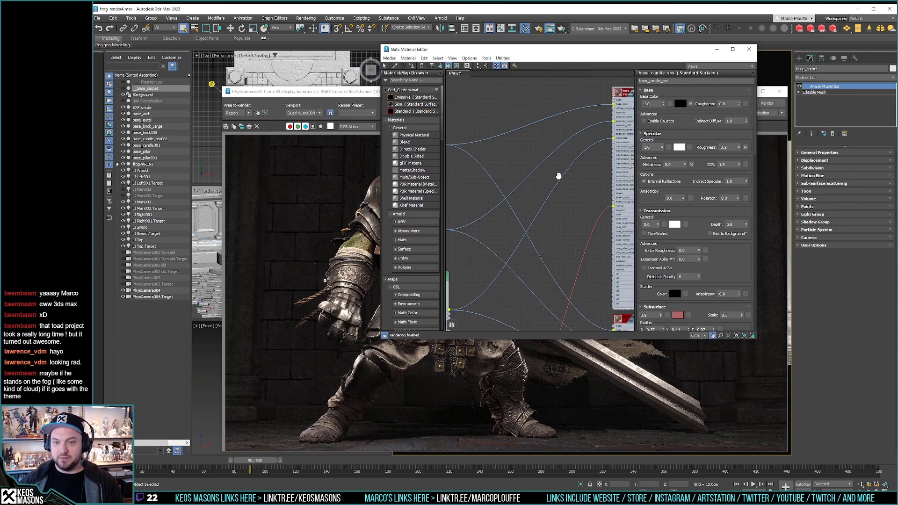
scroll(694, 318, down, 2)
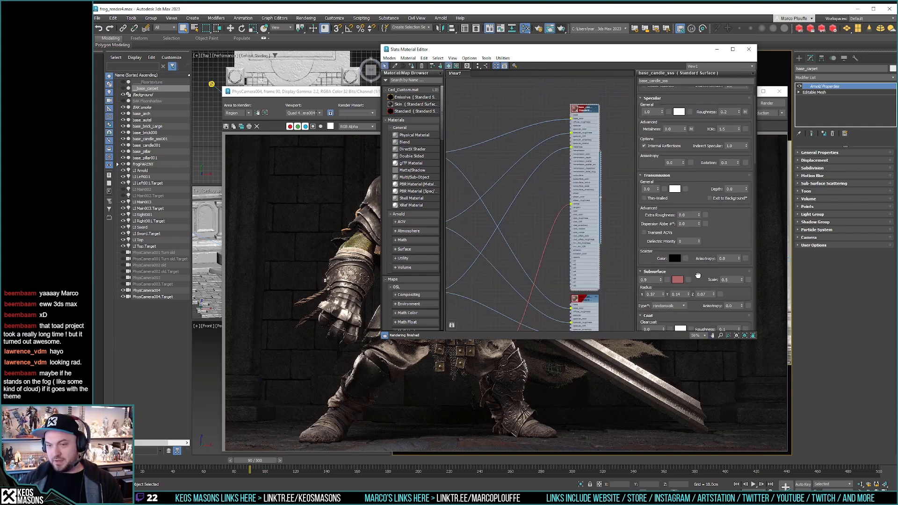
scroll(695, 318, up, 2)
scroll(694, 318, down, 1)
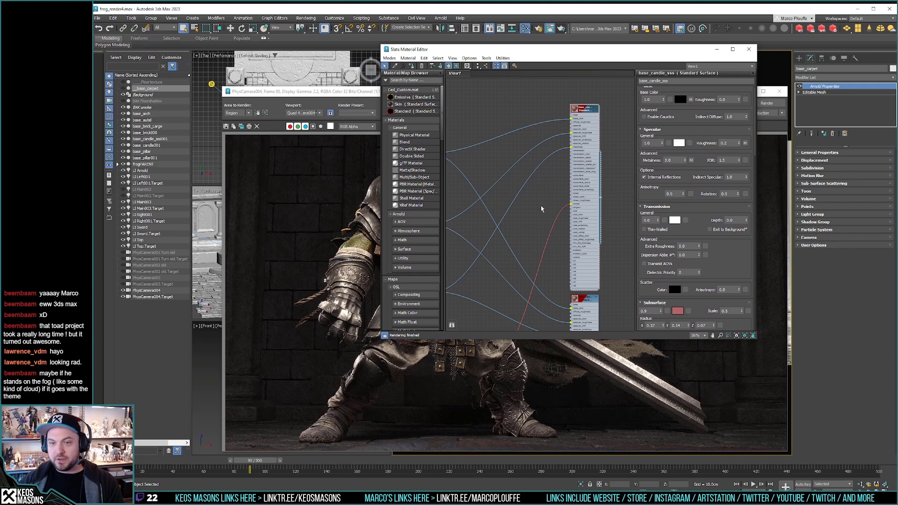
middle_drag(535, 209, 461, 214)
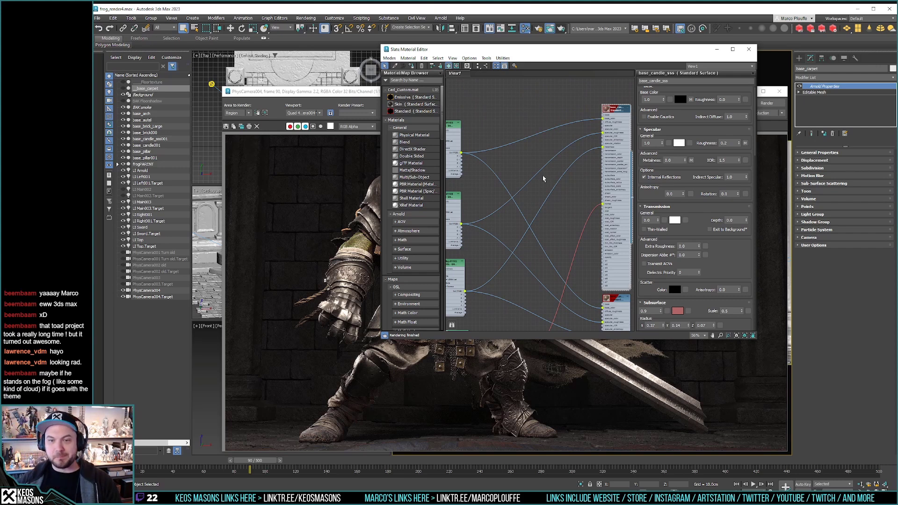
middle_drag(546, 189, 515, 241)
scroll(550, 177, up, 4)
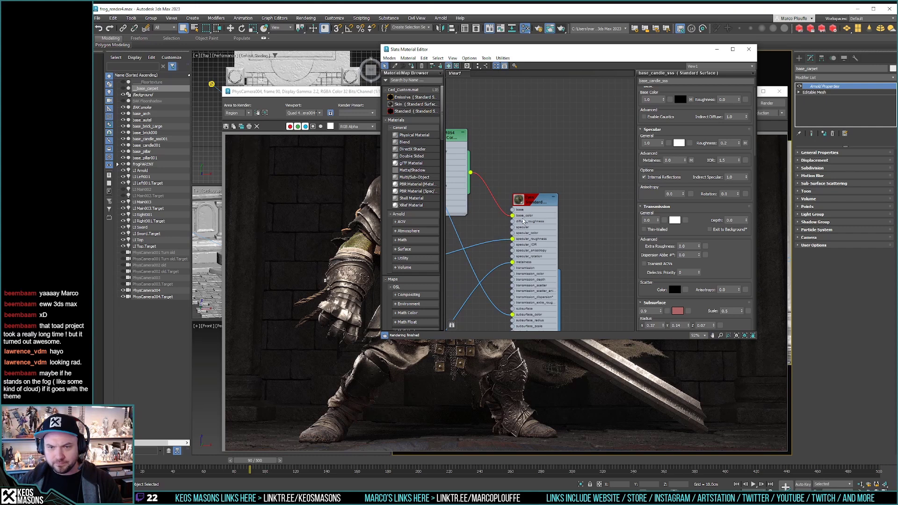
scroll(548, 179, down, 10)
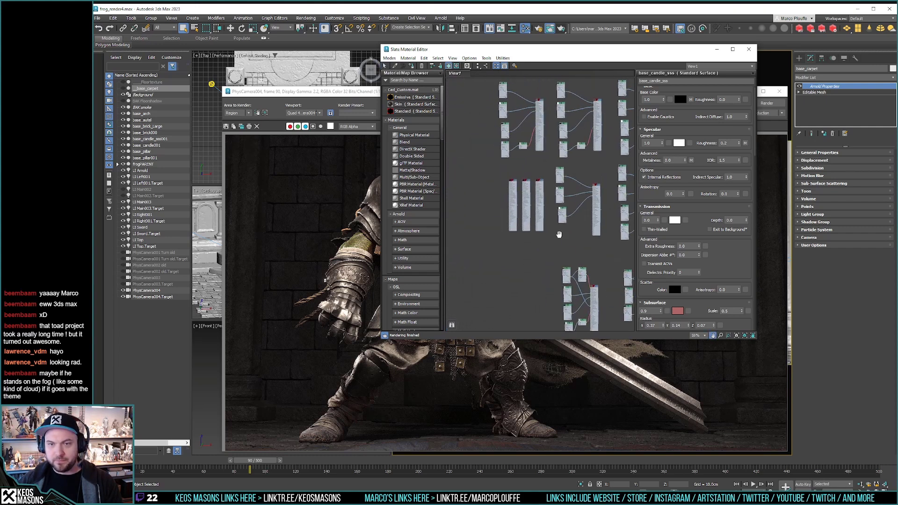
scroll(556, 188, up, 10)
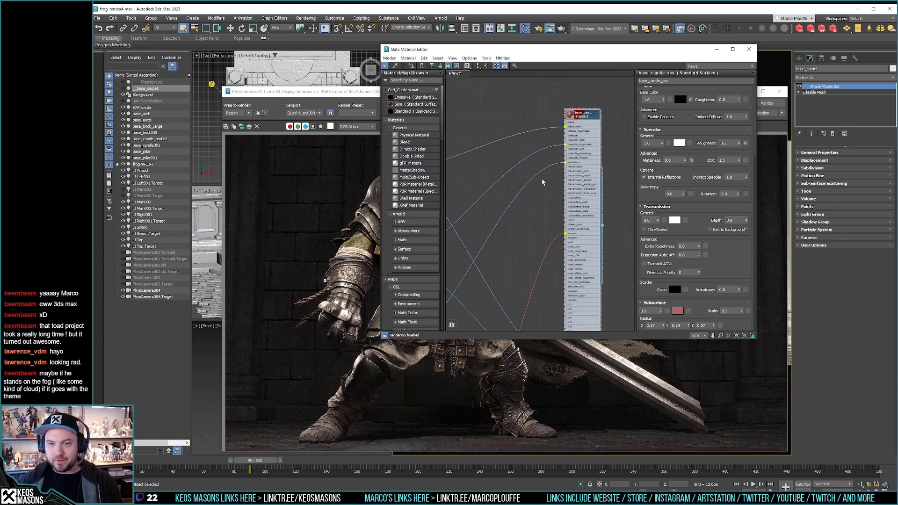
scroll(558, 205, down, 2)
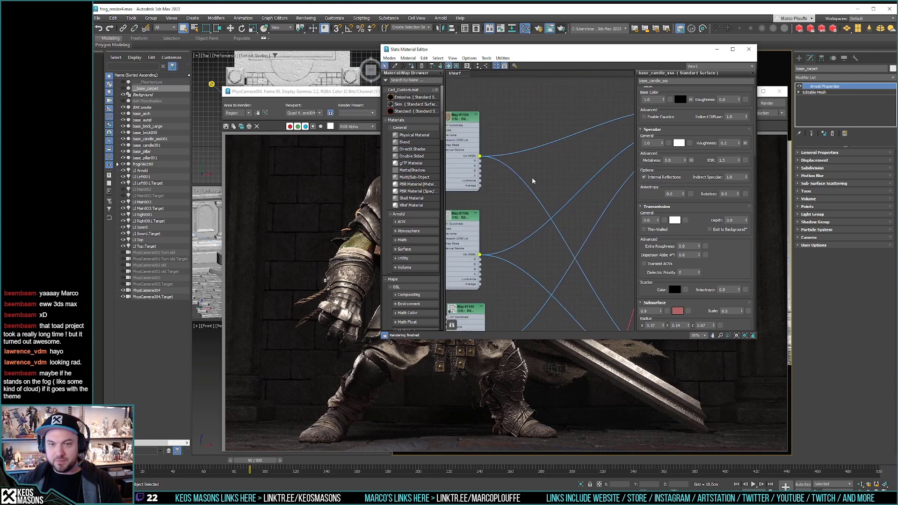
middle_drag(558, 206, 520, 207)
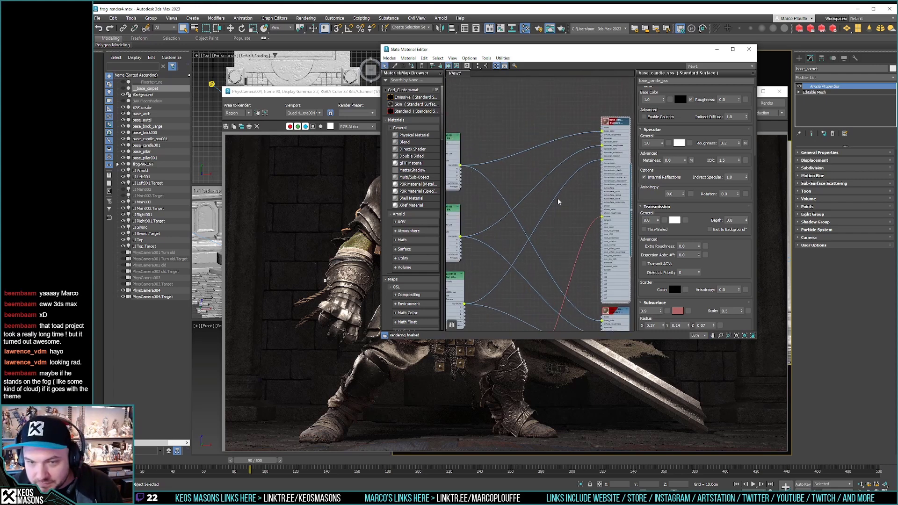
drag(461, 165, 602, 192)
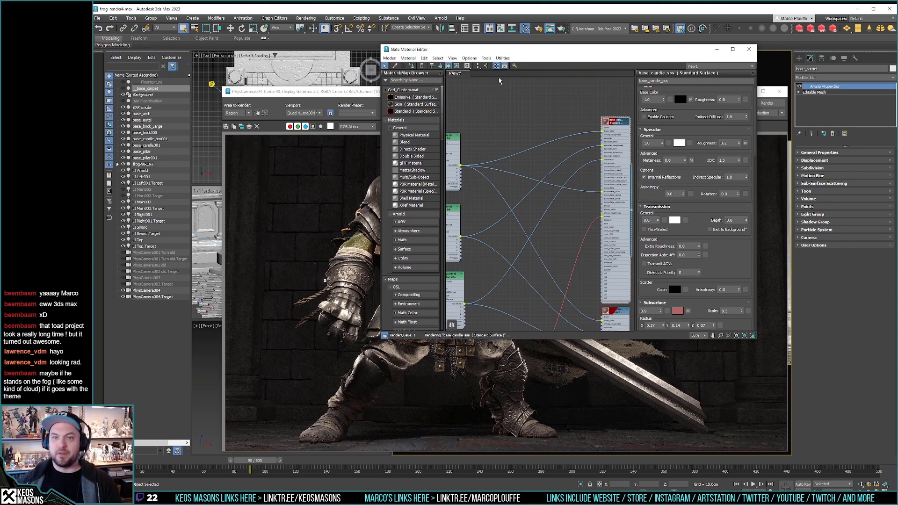
Step: Render the frog-knight at production quality with Area to Render set to View
click(562, 29)
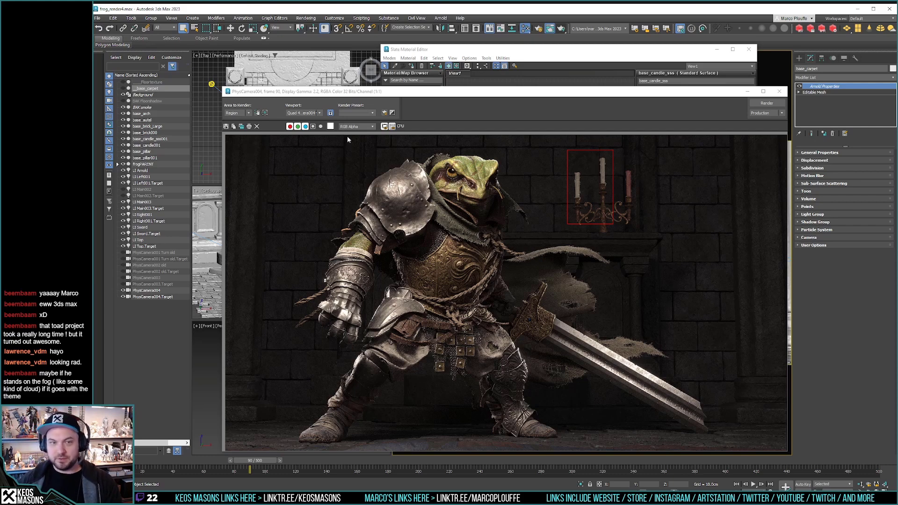
click(238, 113)
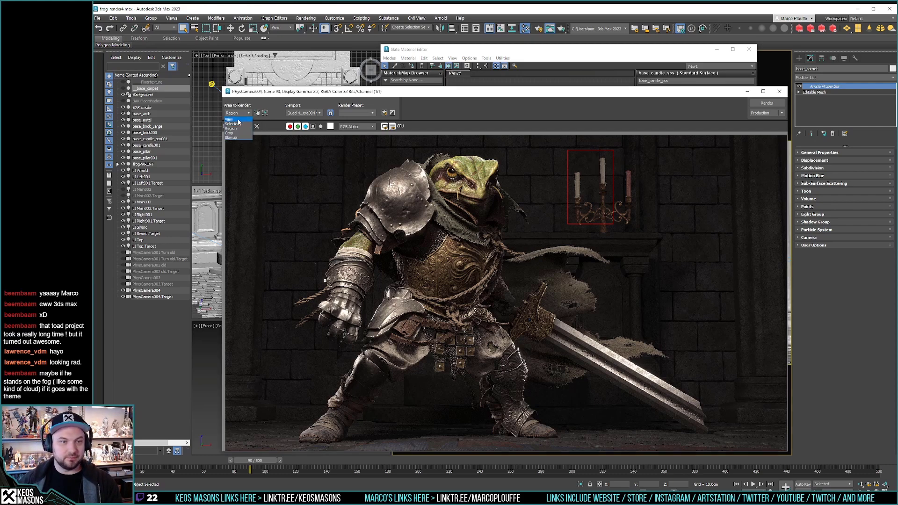
click(239, 120)
Step: Bring the Slate Material Editor to the front and close it
click(543, 57)
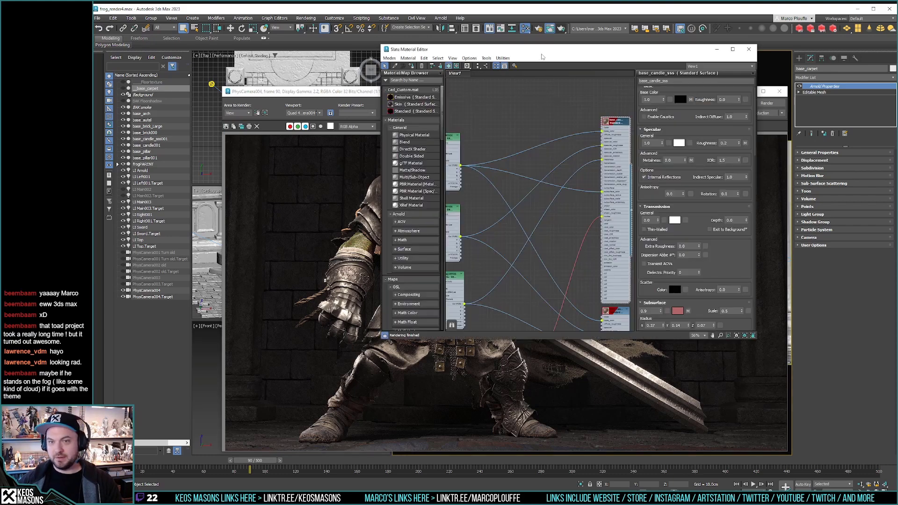
click(749, 50)
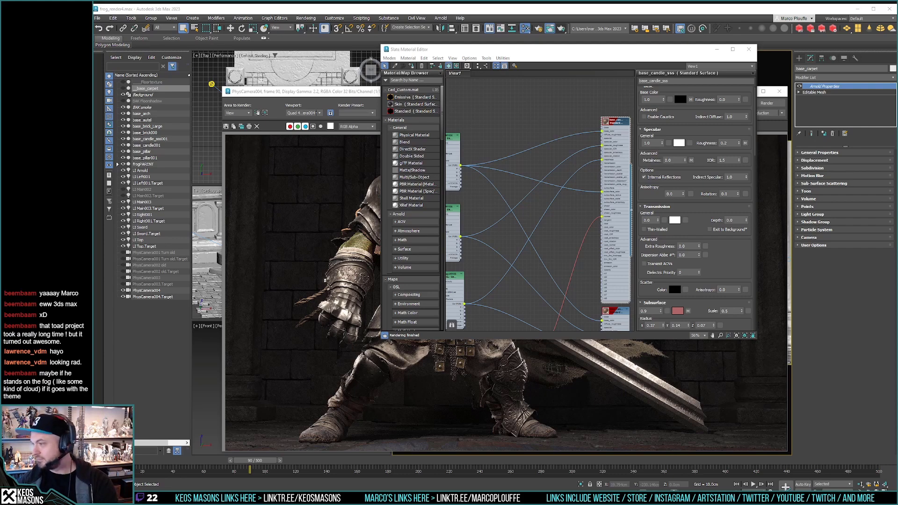
click(749, 49)
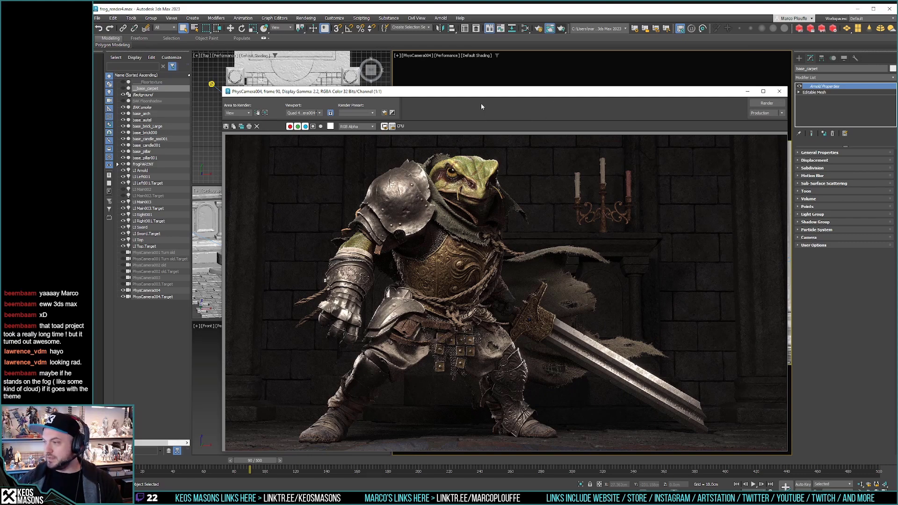
Step: Close the Rendered Frame Window to return to the castle scene's quad viewports
click(505, 12)
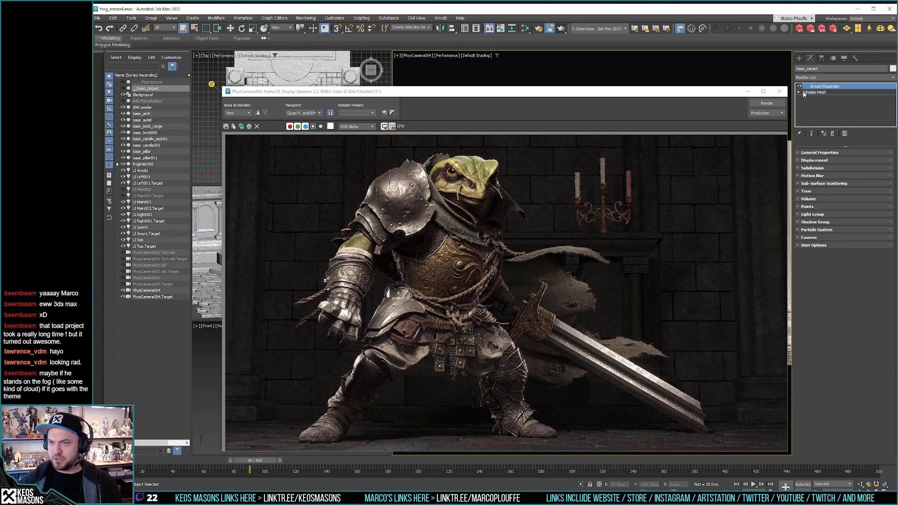
click(779, 91)
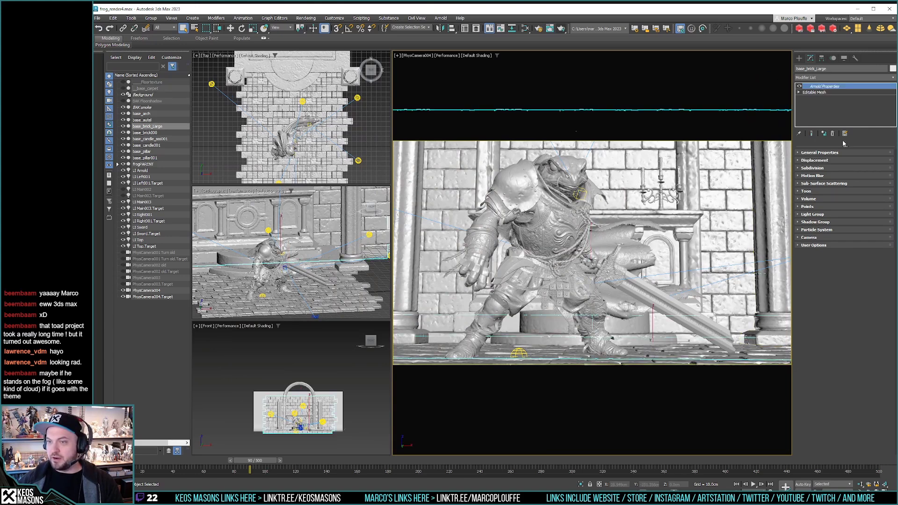
Step: Expand Arnold General Properties and select base_autel, base_brick000, then base_brick_Large
click(799, 153)
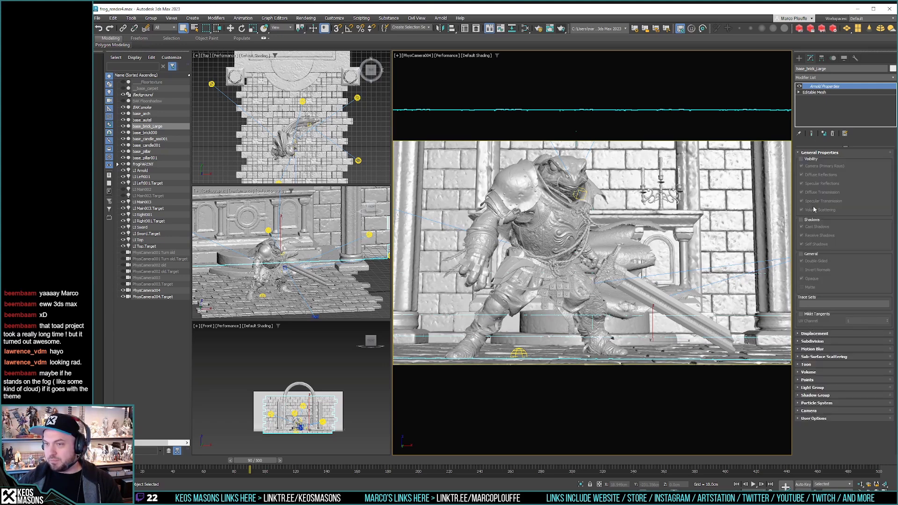
click(669, 256)
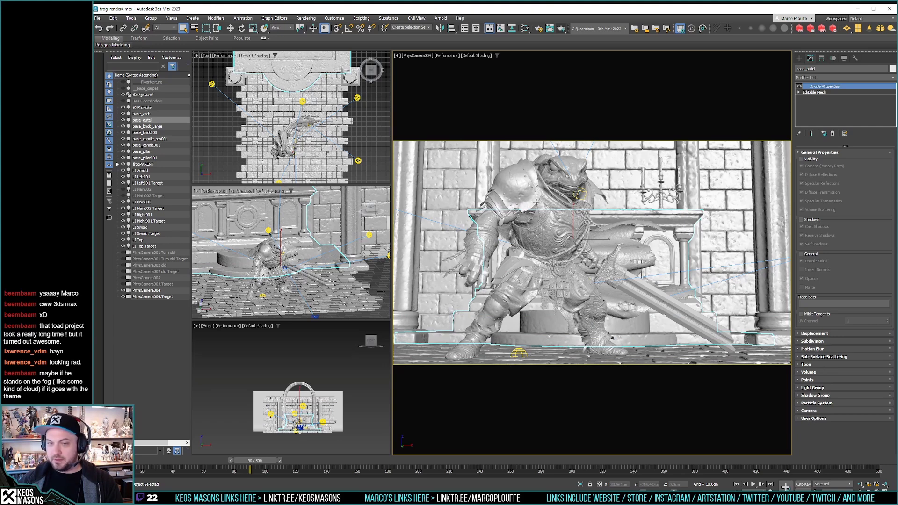
click(434, 359)
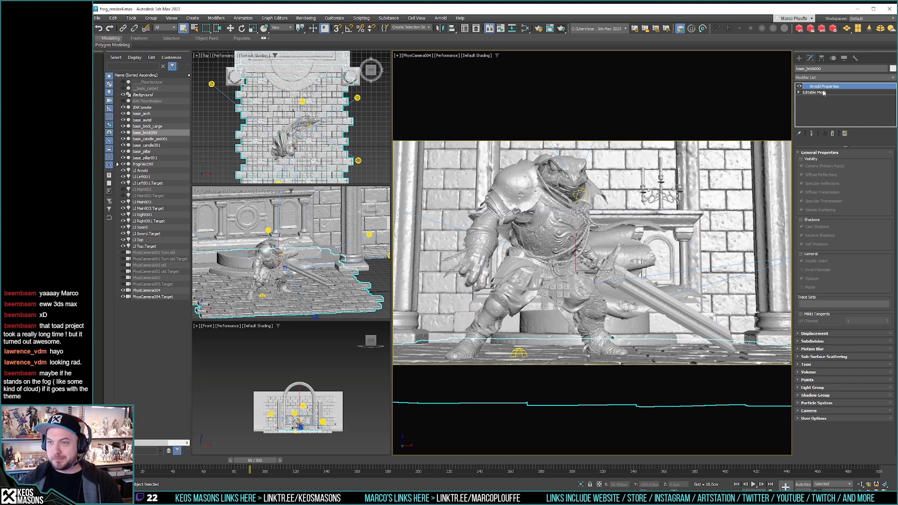
click(624, 158)
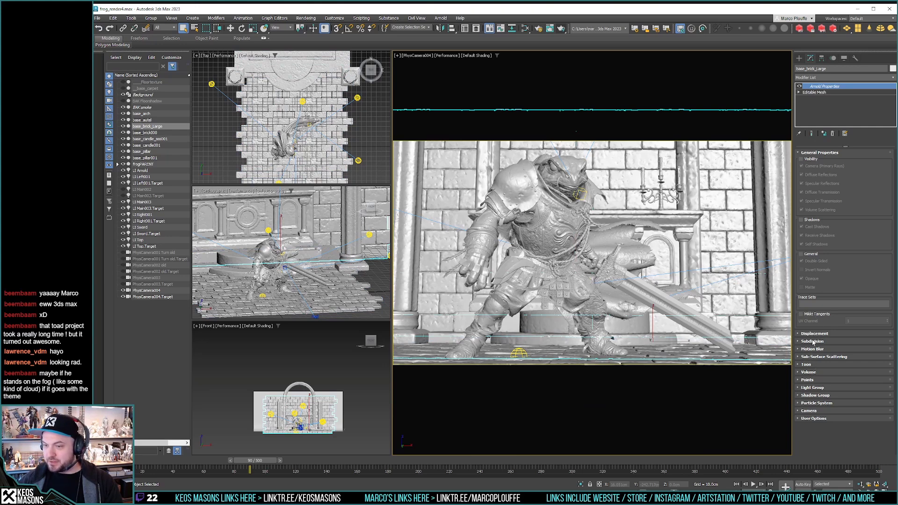
Step: Expand base_brick_Large's User Options, Camera and Light Group rollouts
click(808, 421)
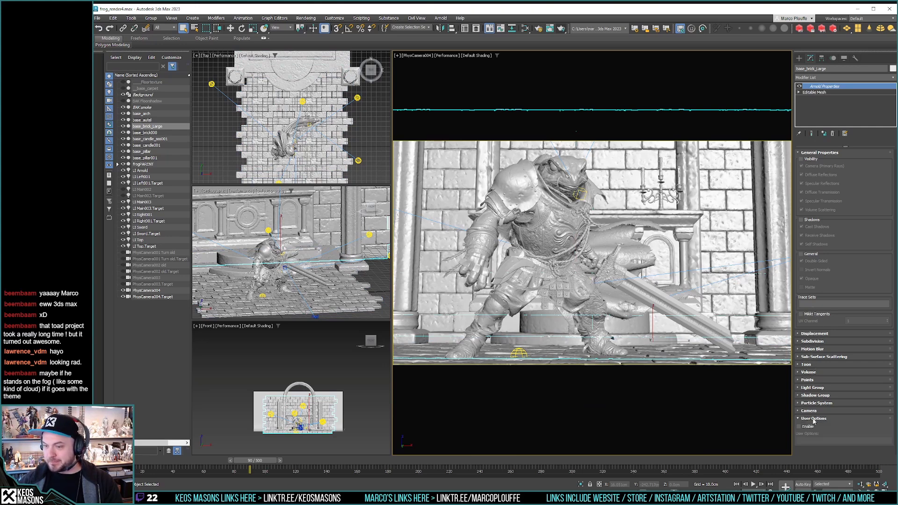
click(810, 412)
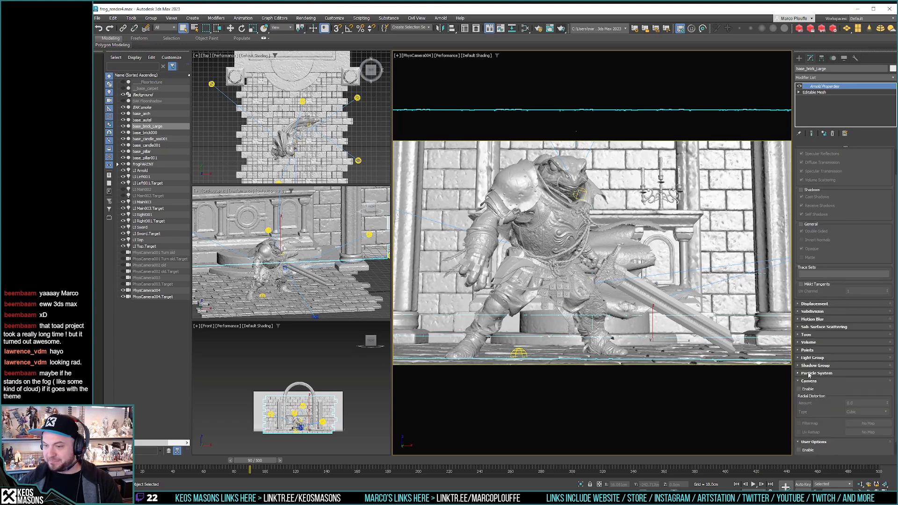
click(812, 358)
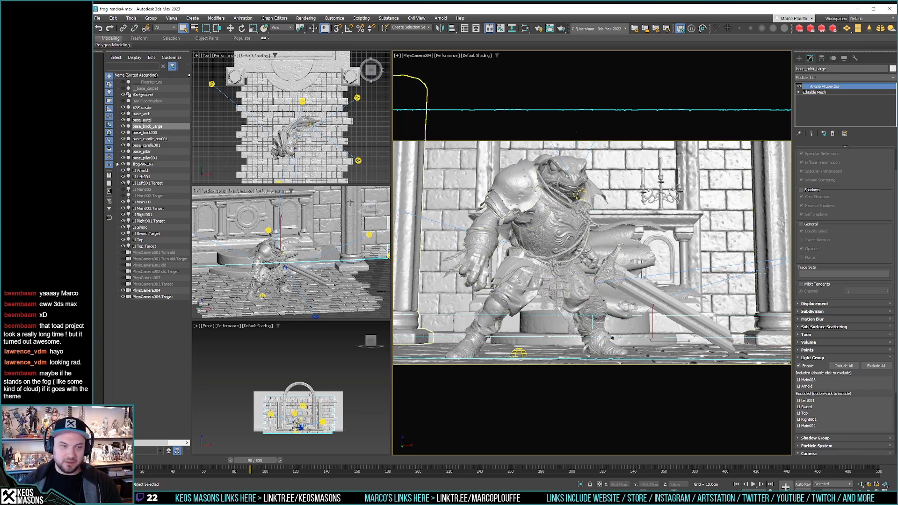
Step: Select LI Main002 to view its quad-light settings and compare with the saved final render
click(141, 189)
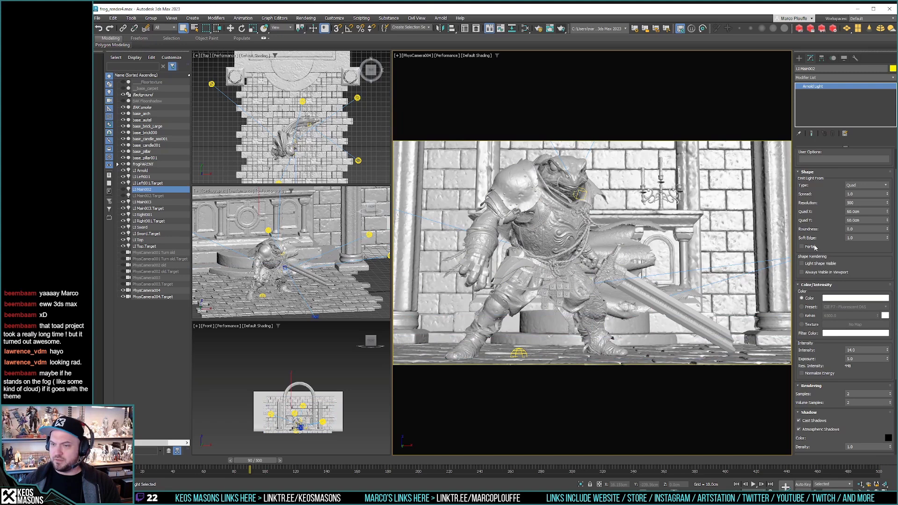
scroll(845, 174, up, 2)
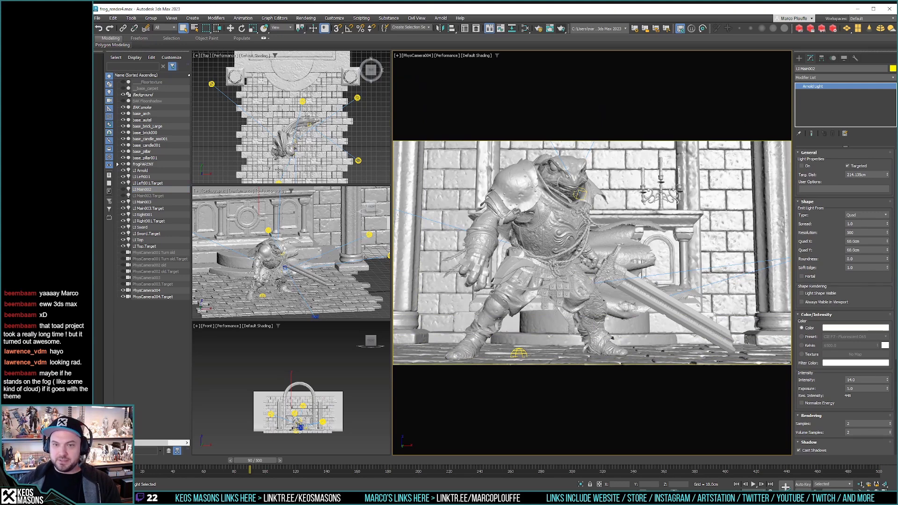
key(alt+Tab)
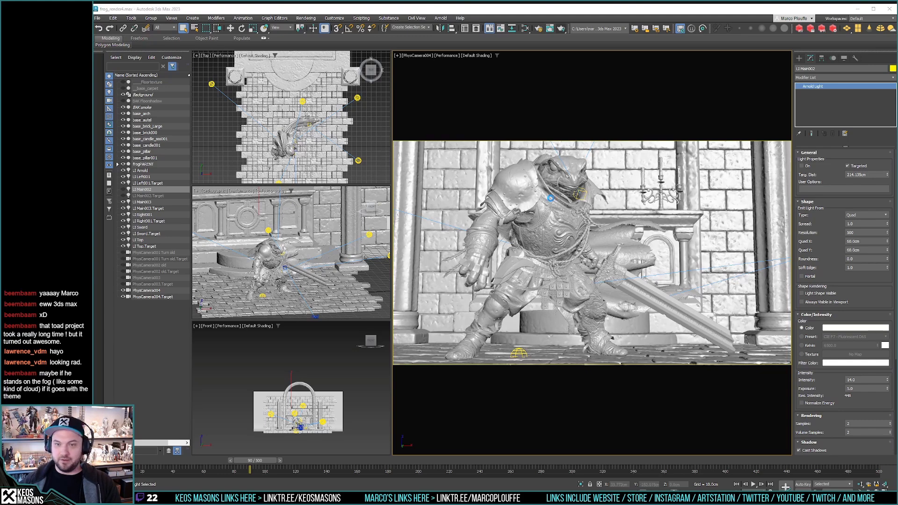
key(alt+Tab)
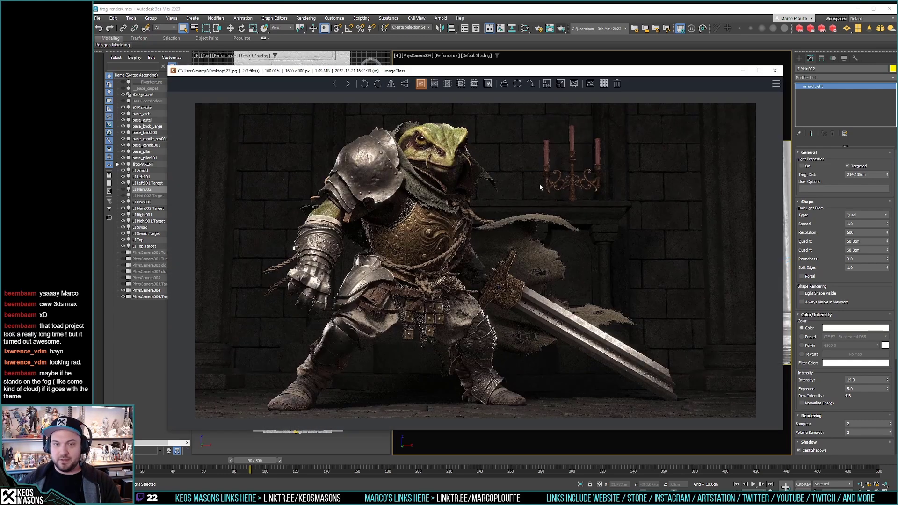
click(775, 70)
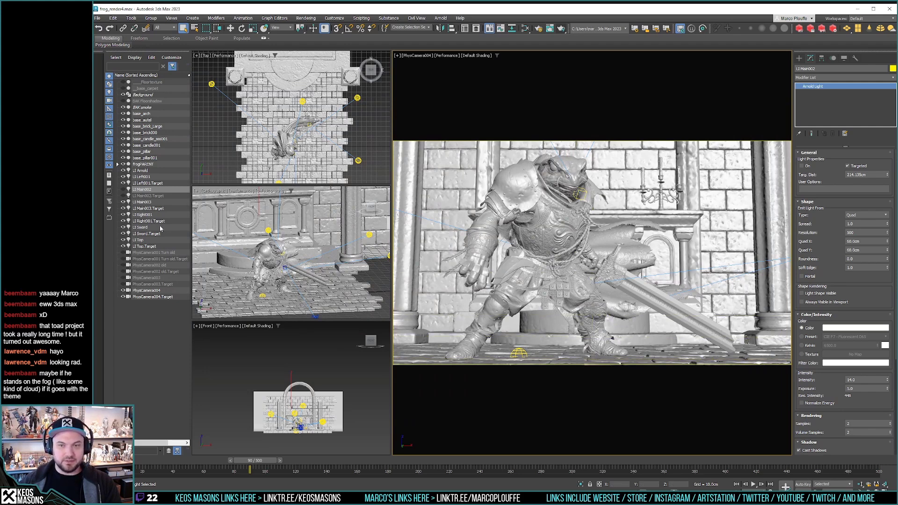
Step: Switch off the LI Left001 and LI Top lights and re-render at production quality
click(141, 177)
click(802, 166)
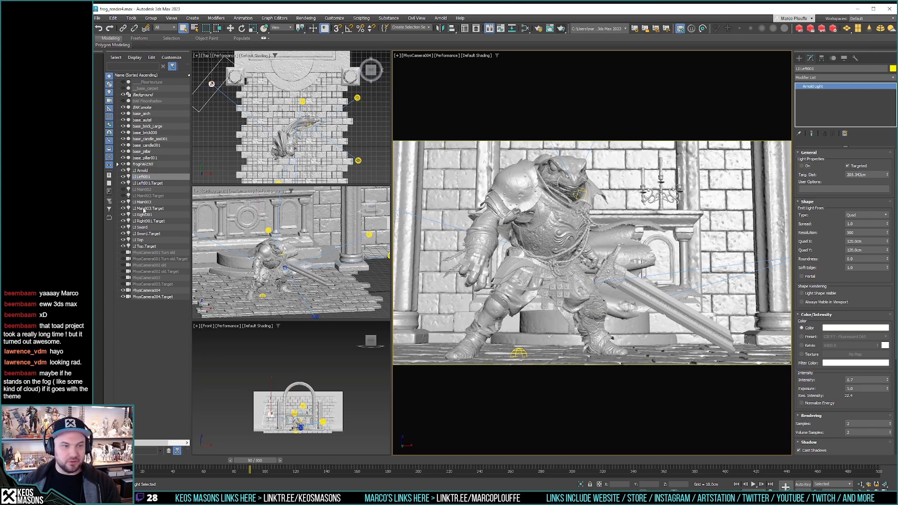
click(147, 215)
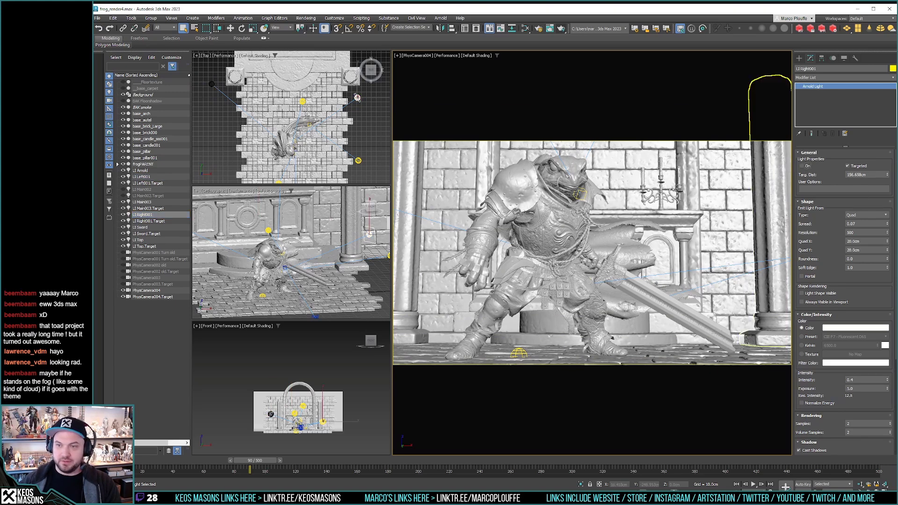
click(146, 240)
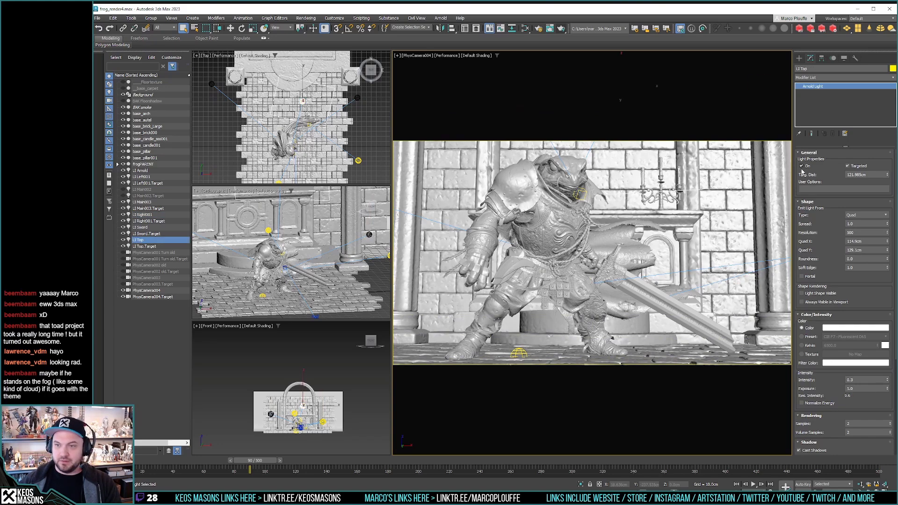
click(801, 166)
click(561, 28)
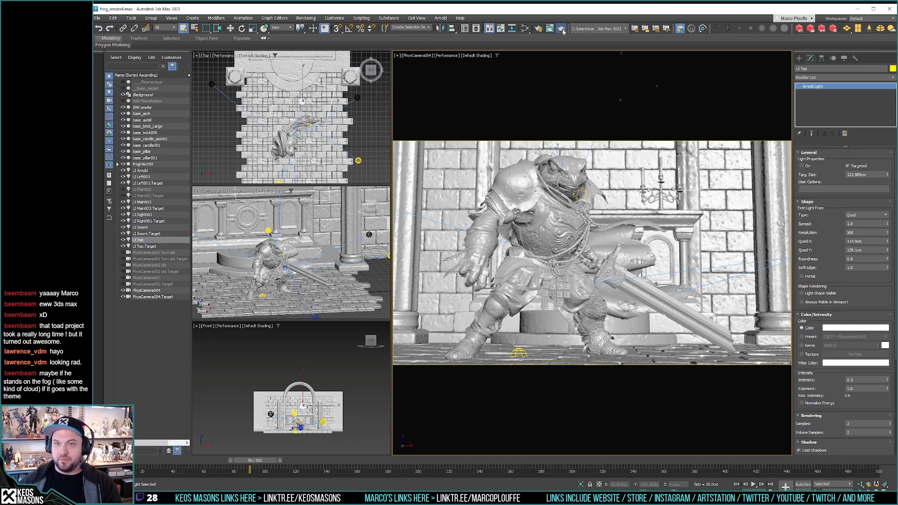
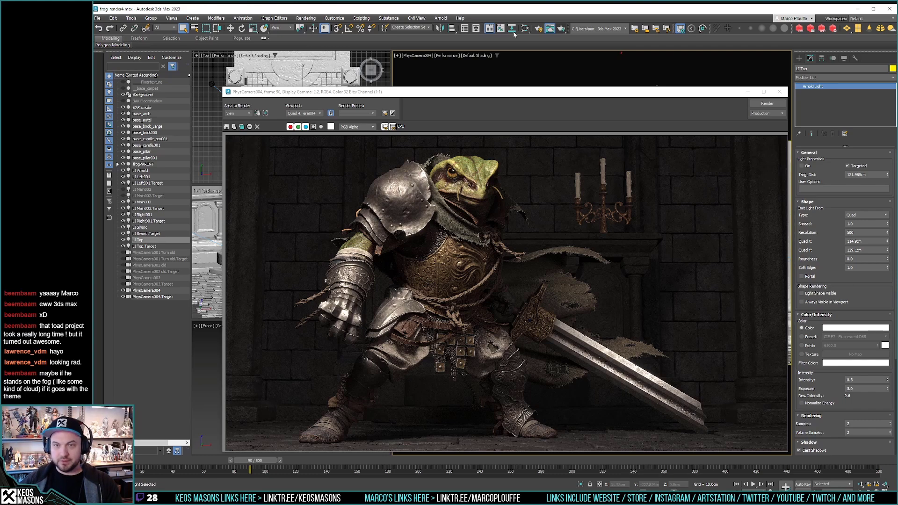
Step: Close the Arnold render window and orbit the Orthographic view down onto the frog
click(779, 92)
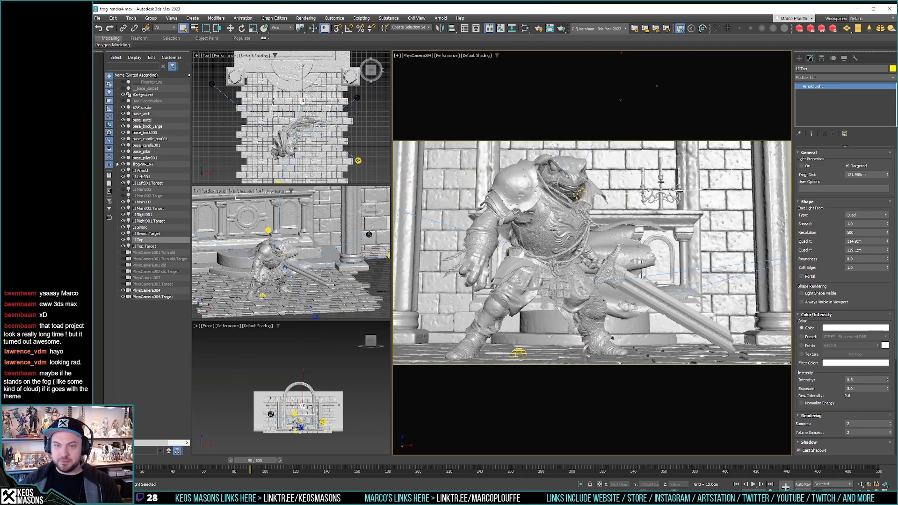
alt+middle_drag(290, 253, 312, 262)
scroll(292, 272, up, 2)
scroll(291, 271, down, 2)
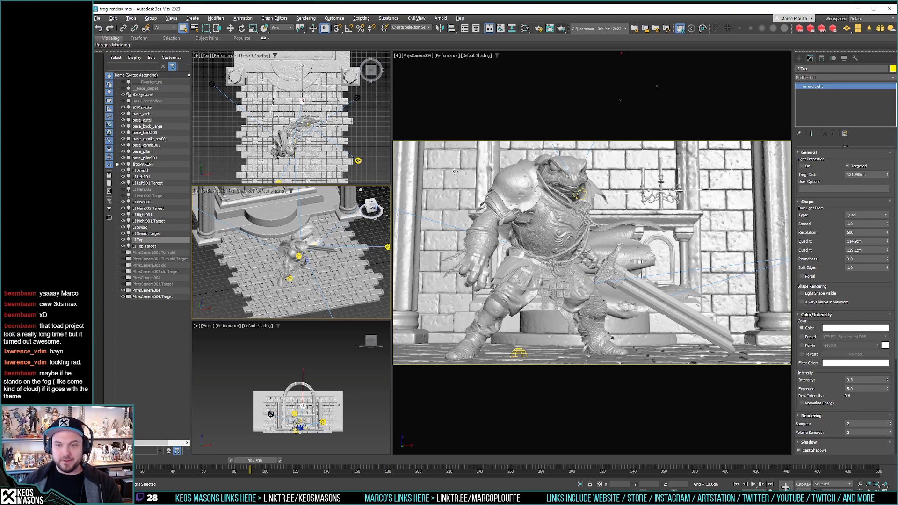
Step: Place a new Arnold Light in the hall
click(800, 59)
click(827, 79)
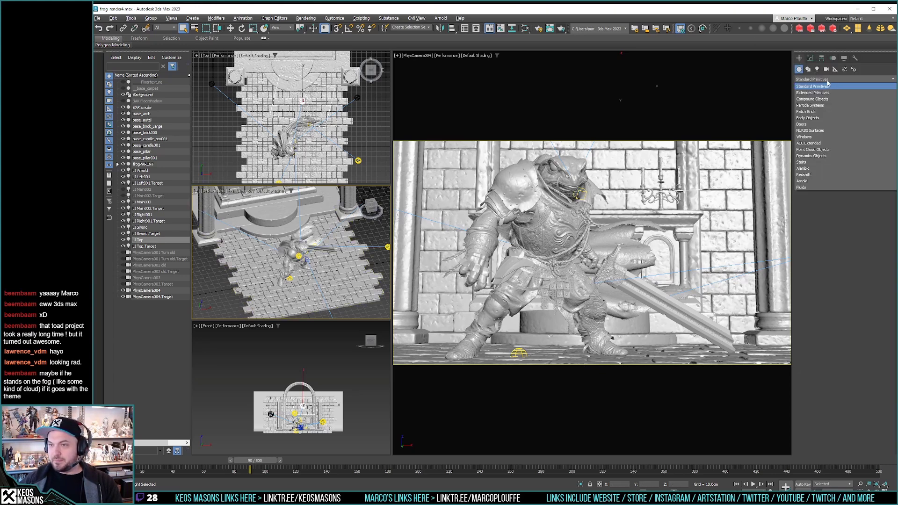
click(817, 69)
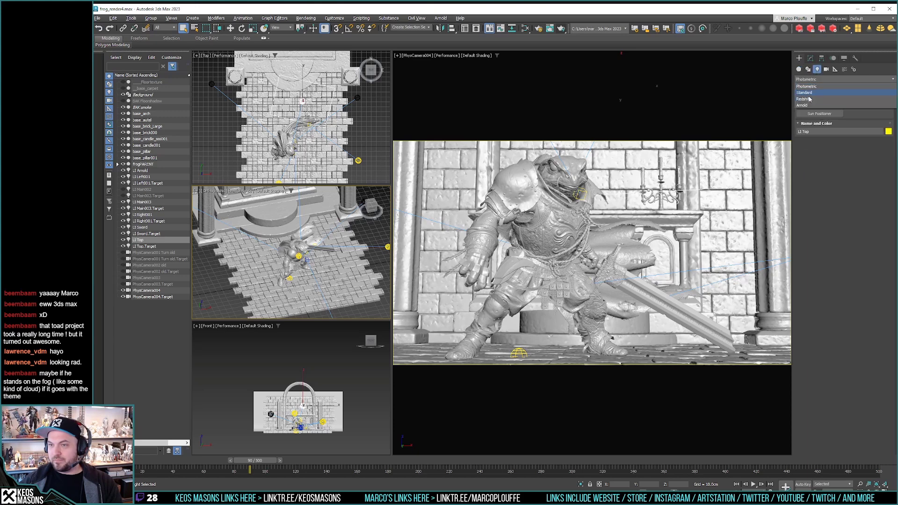
click(844, 105)
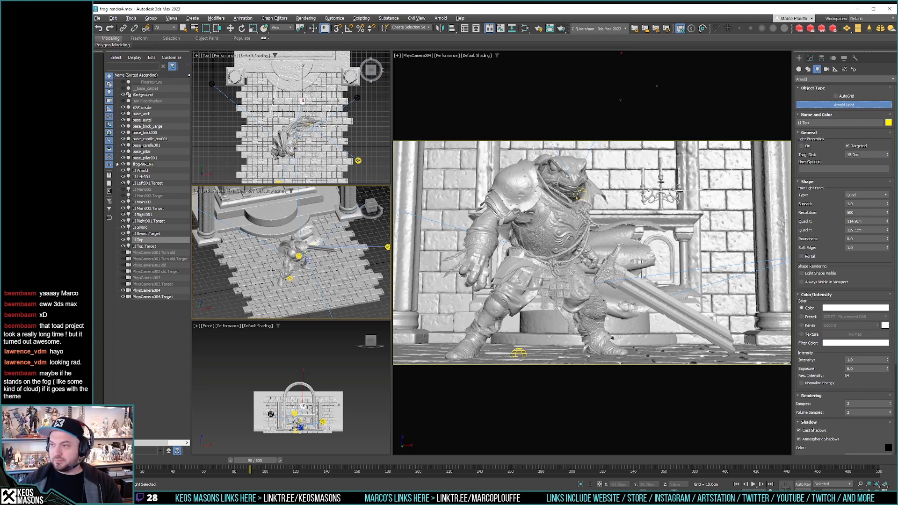
click(215, 287)
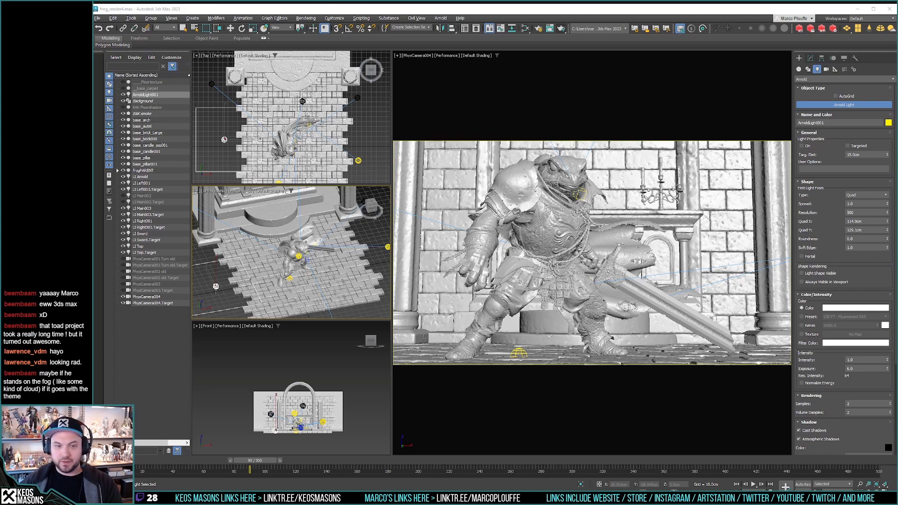
Step: Lift ArnoldLight001 up and to the right and make it Targeted
alt+middle_drag(236, 290, 258, 243)
key(w)
drag(256, 280, 278, 213)
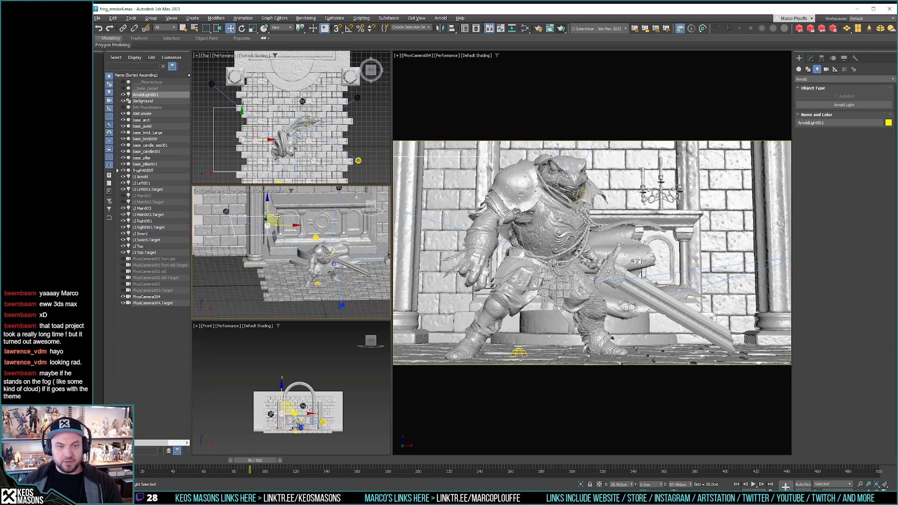
click(812, 59)
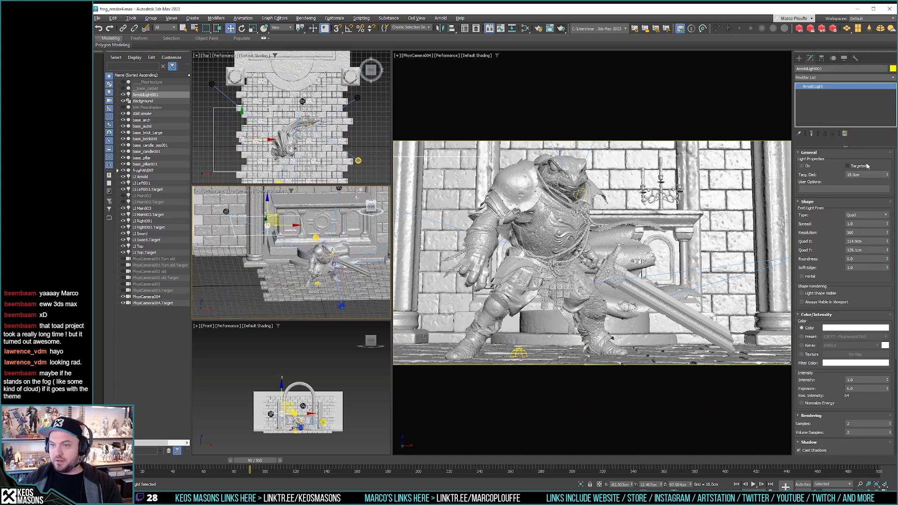
click(849, 166)
Step: Set the light's target on the floor before the frog and lower the light into place
click(286, 242)
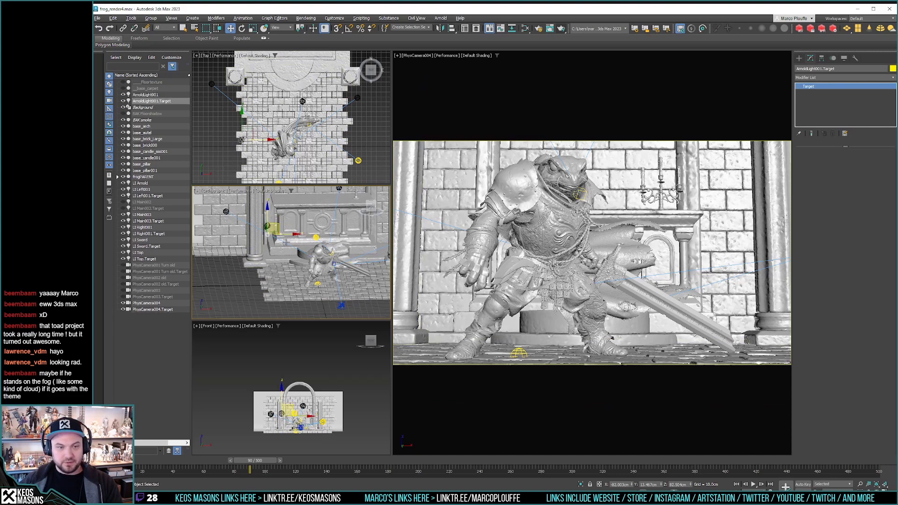
drag(286, 242, 337, 269)
alt+middle_drag(337, 268, 289, 267)
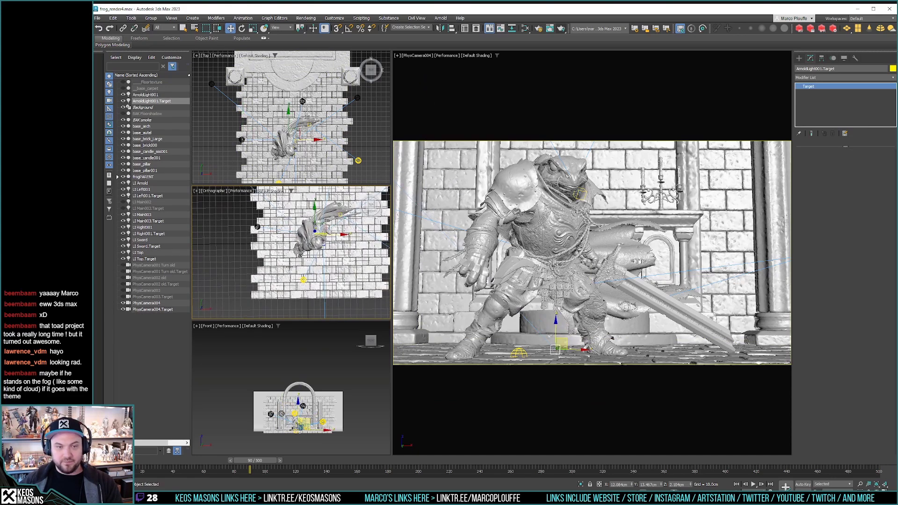
click(309, 241)
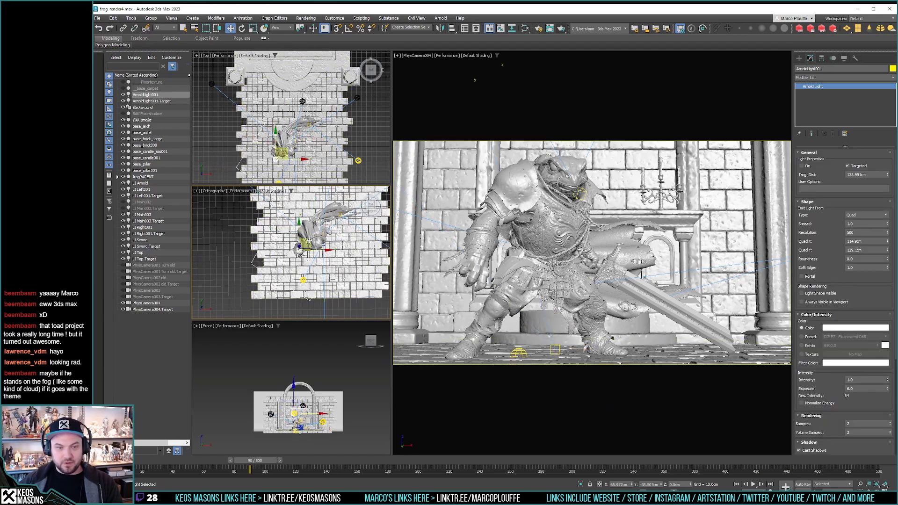
drag(309, 241, 290, 271)
alt+middle_drag(290, 271, 381, 300)
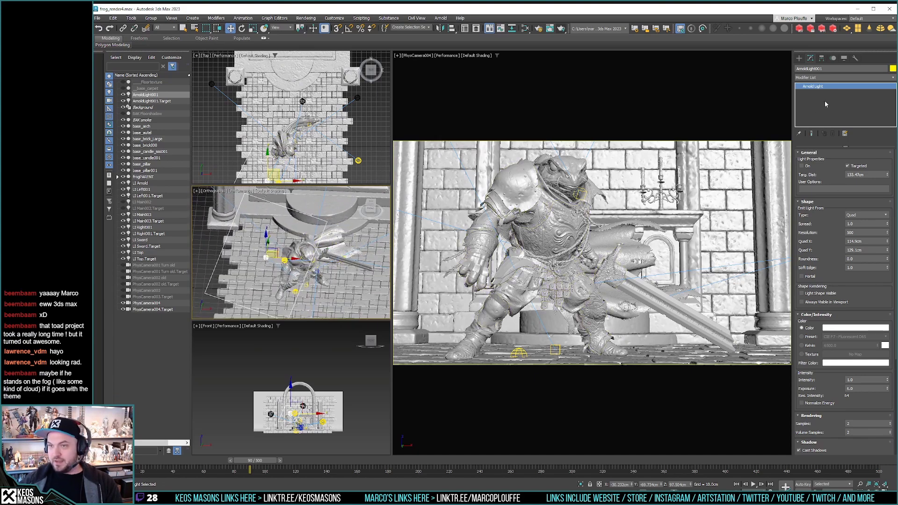
scroll(829, 118, down, 5)
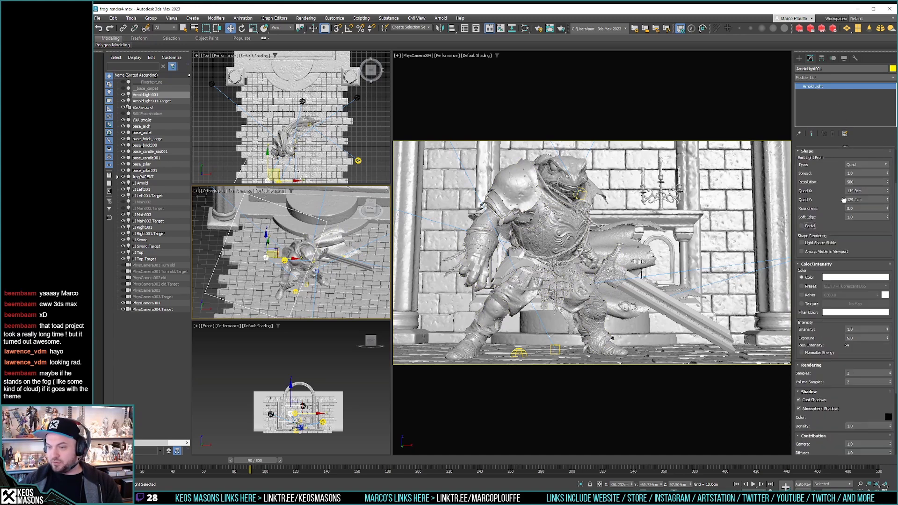
scroll(837, 121, up, 5)
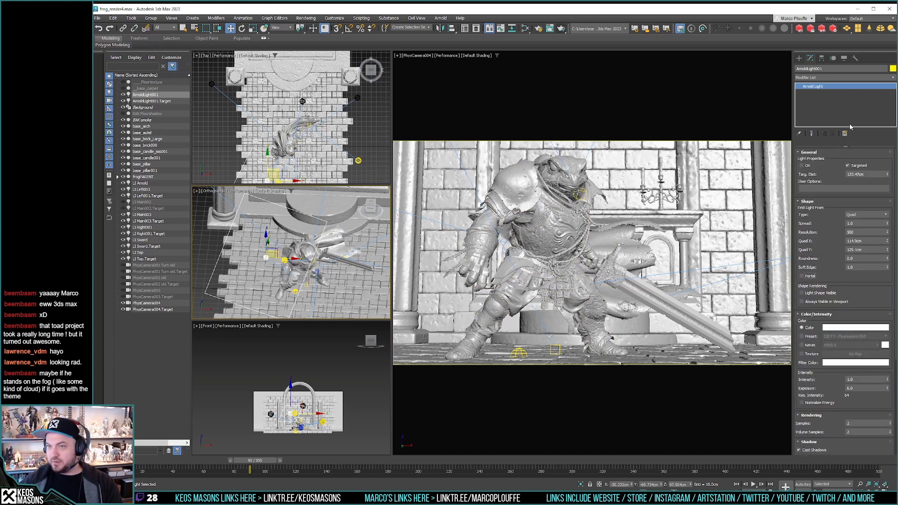
click(893, 78)
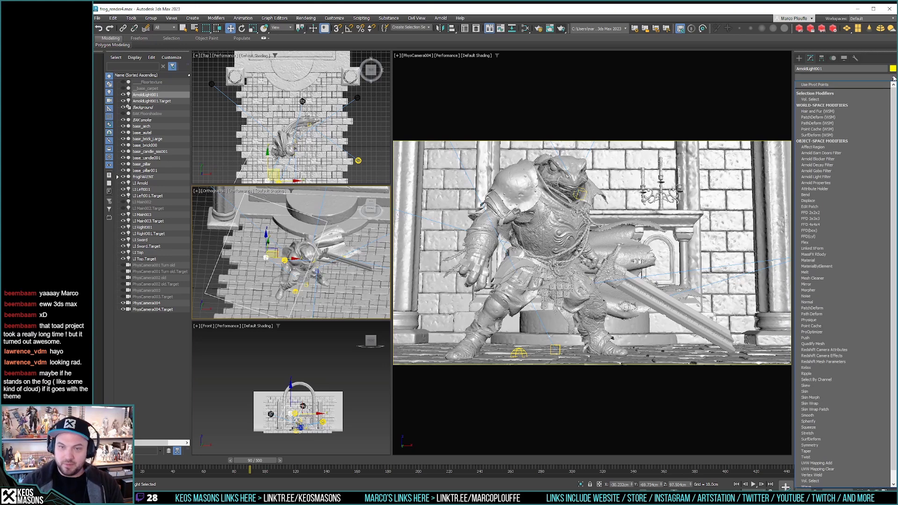
text(arn Doors Filter)
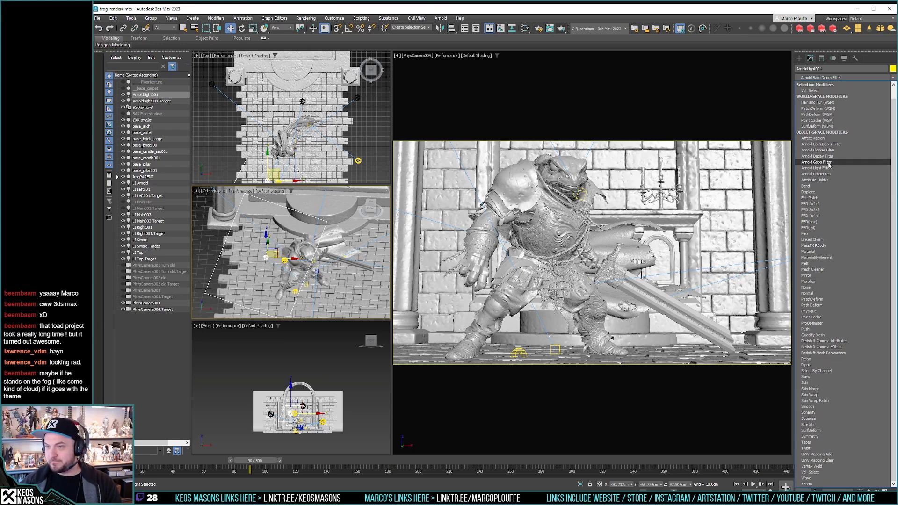
click(824, 174)
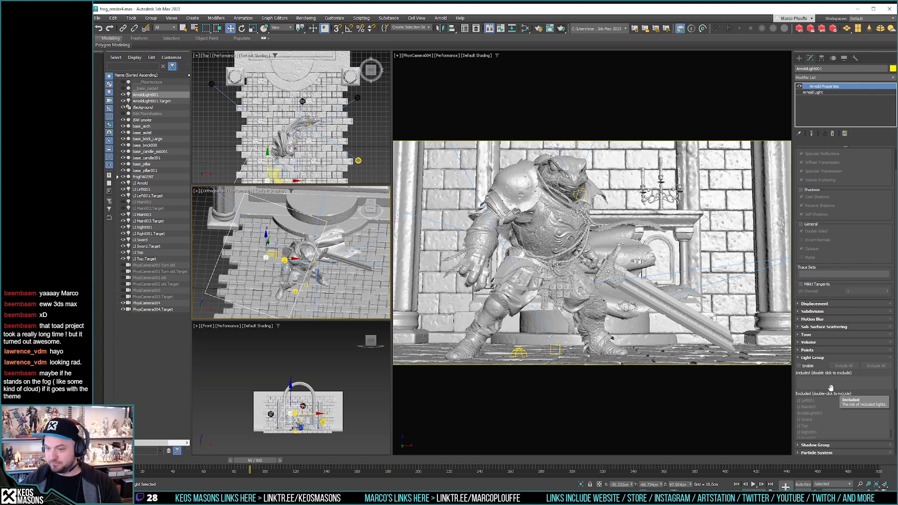
right_click(835, 87)
click(819, 98)
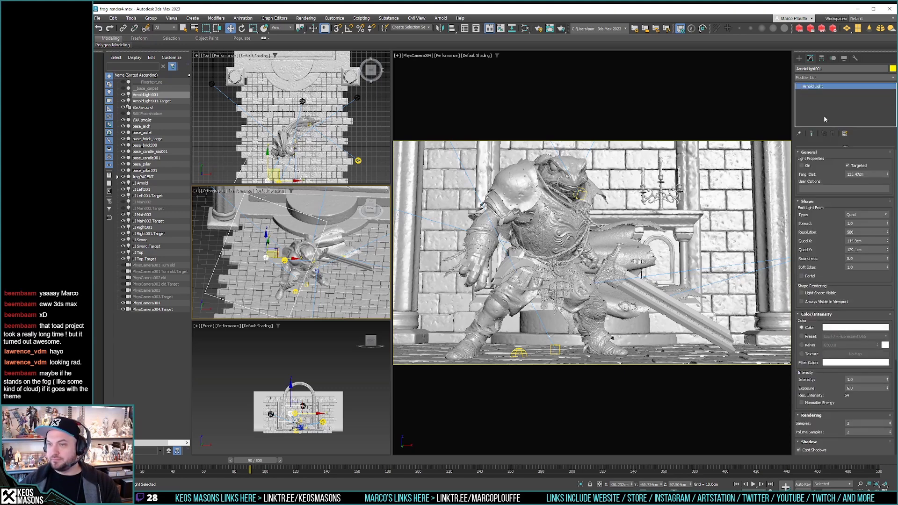
Step: Select all the frog parts under frogPARENT
click(118, 177)
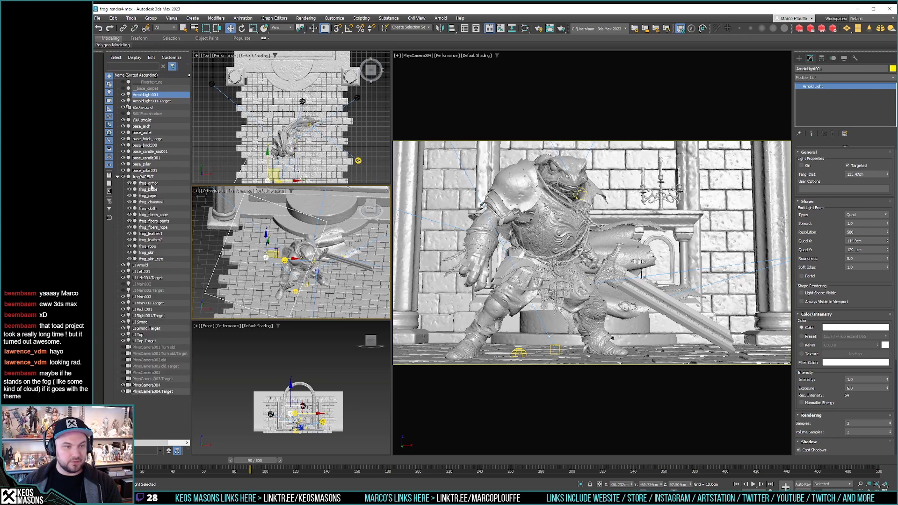
click(149, 183)
shift+click(167, 259)
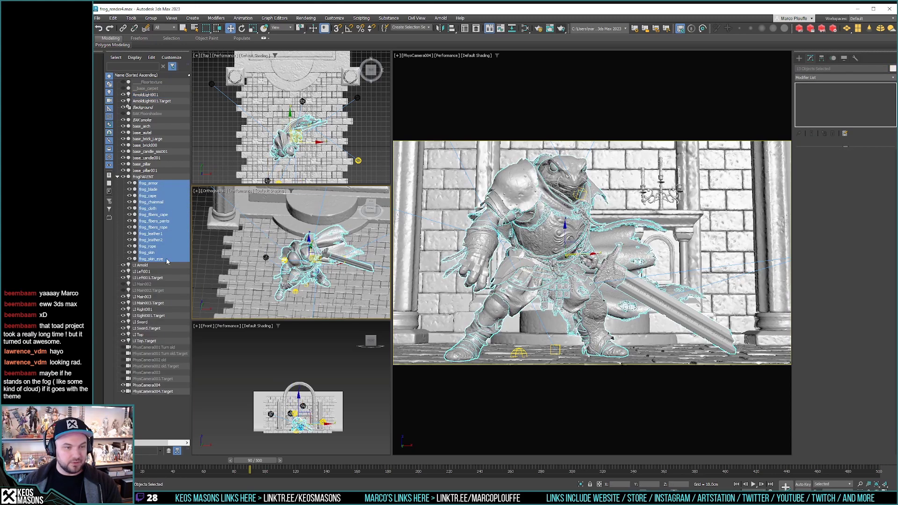
right_click(151, 184)
click(876, 80)
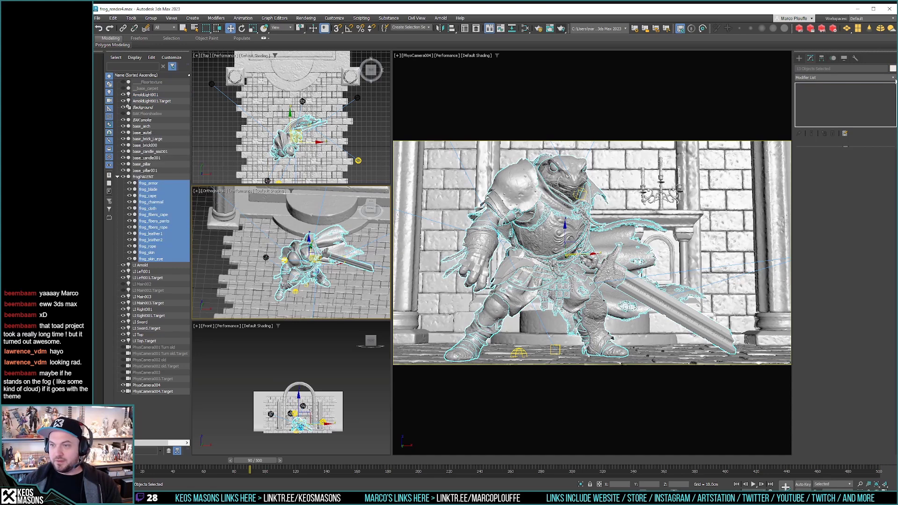
Step: Add Arnold Properties, enable Light Group with all lights included, then reselect ArnoldLight001
click(892, 78)
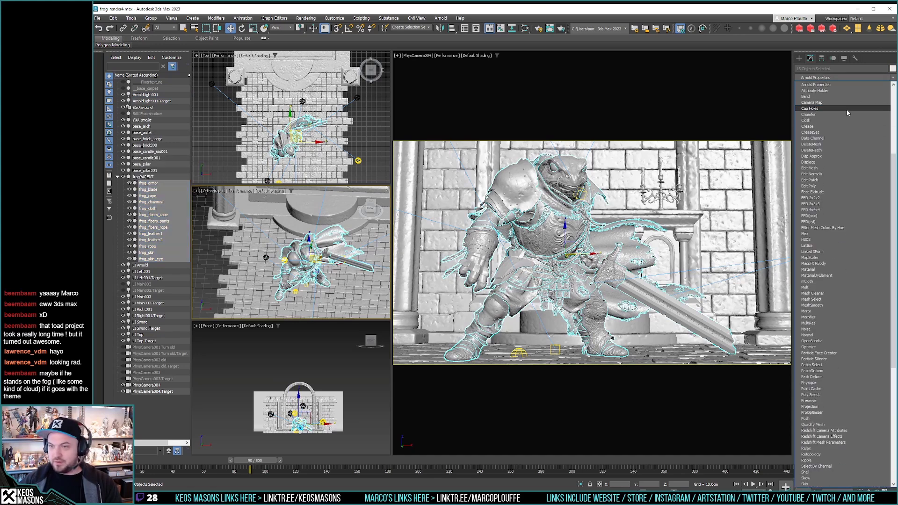
click(822, 85)
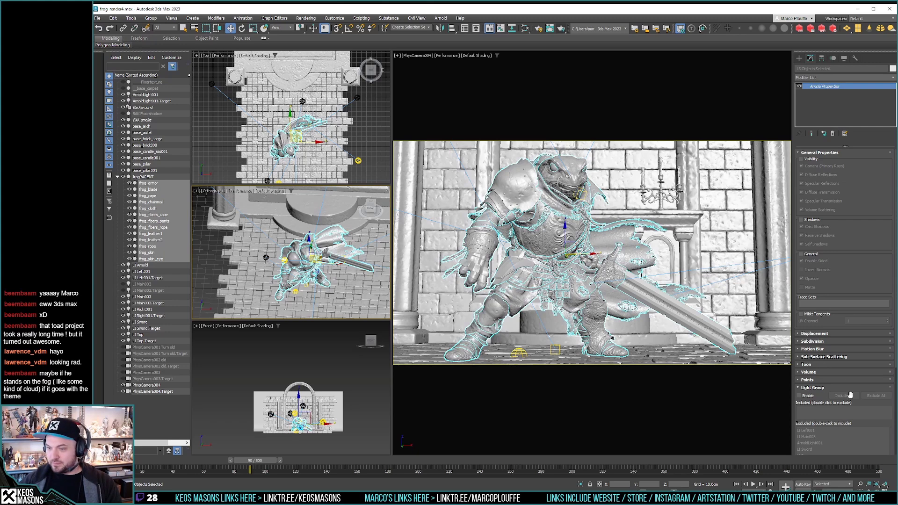
click(799, 395)
scroll(883, 393, down, 1)
scroll(883, 393, down, 3)
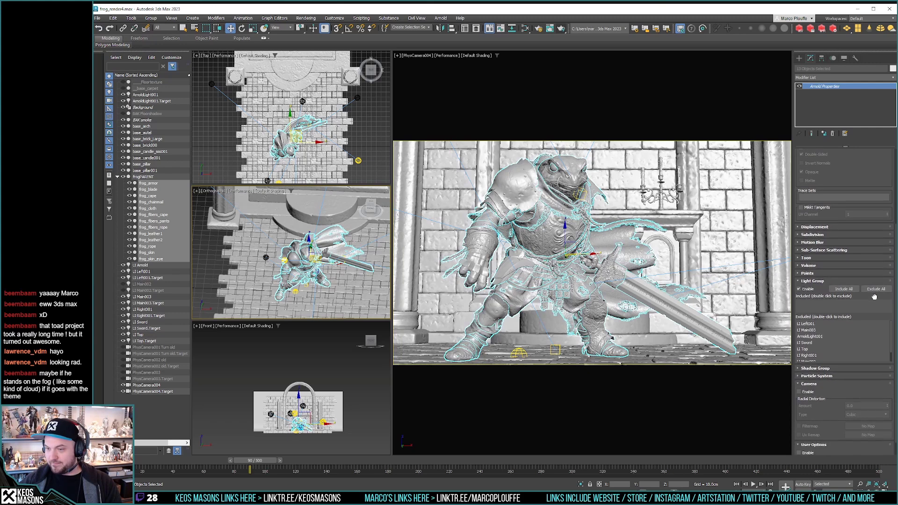
click(852, 289)
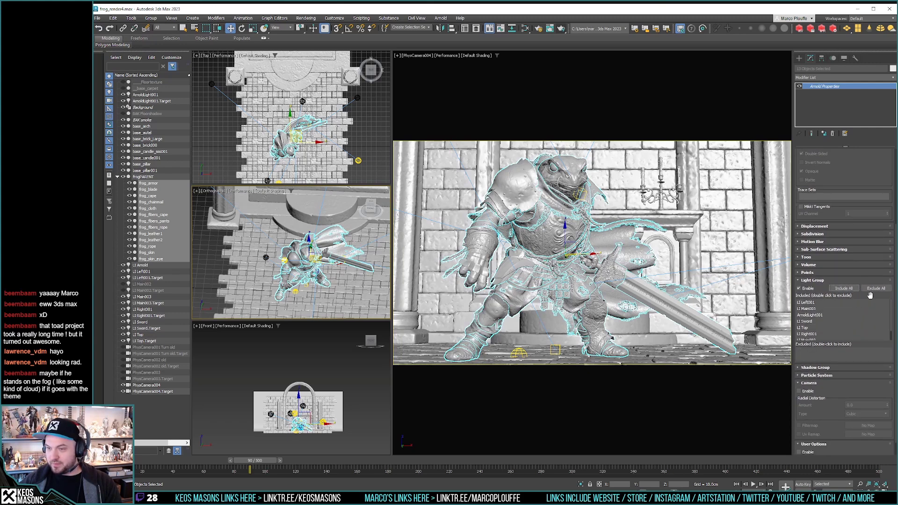
scroll(867, 296, down, 1)
scroll(822, 327, down, 1)
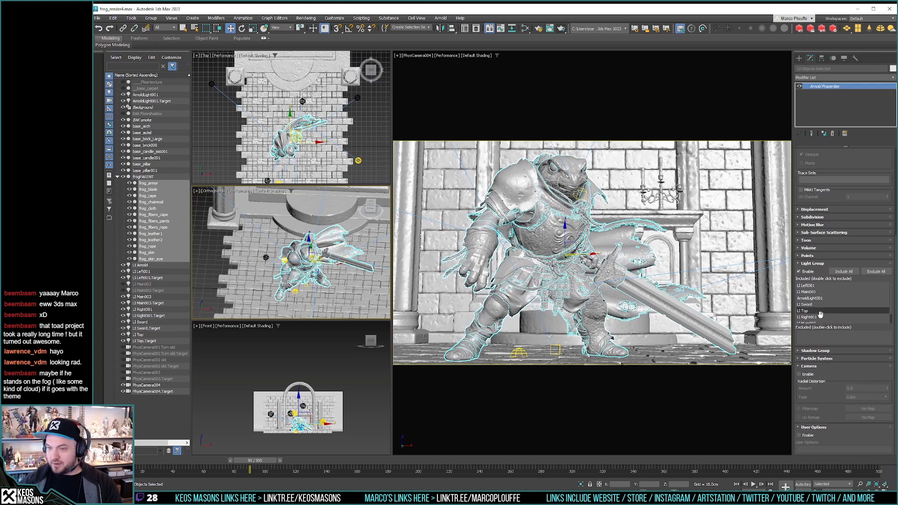
click(266, 257)
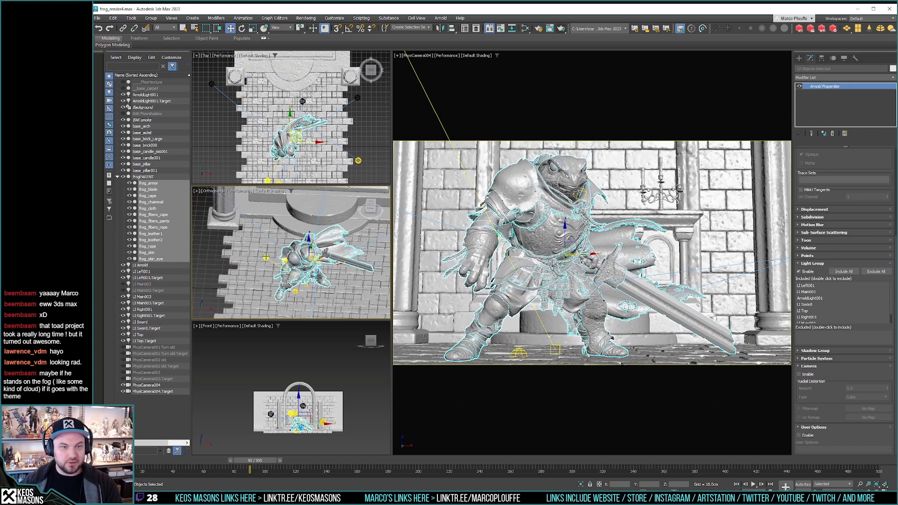
click(267, 180)
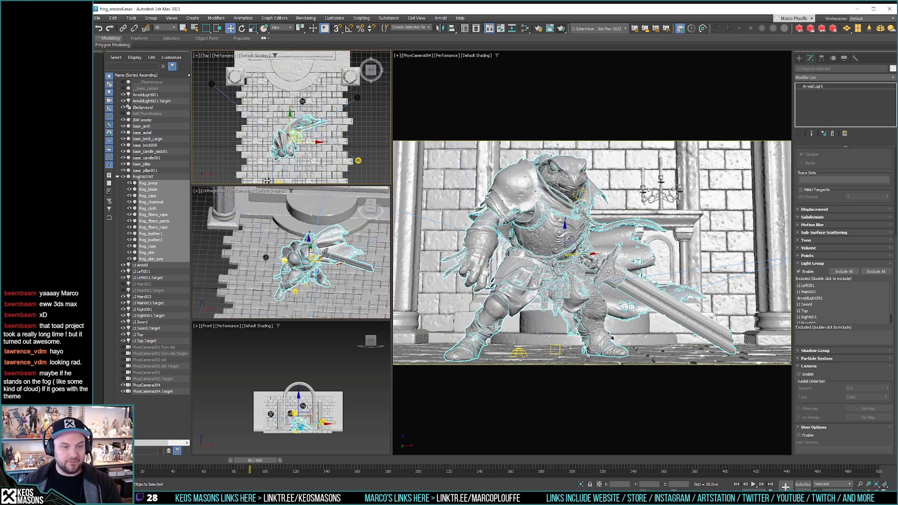
Step: Rename ArnoldLight001 to 'LI BG spot'
double_click(153, 95)
key(Escape)
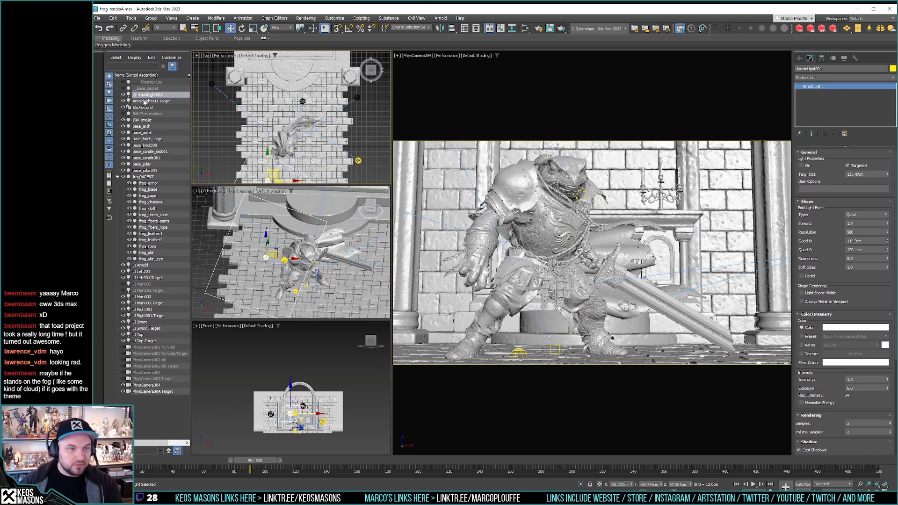
click(145, 101)
click(138, 95)
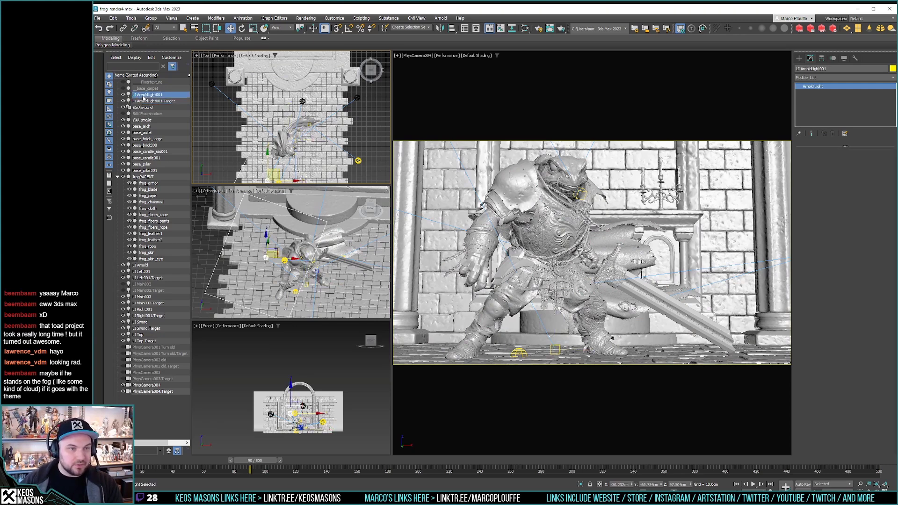
click(138, 95)
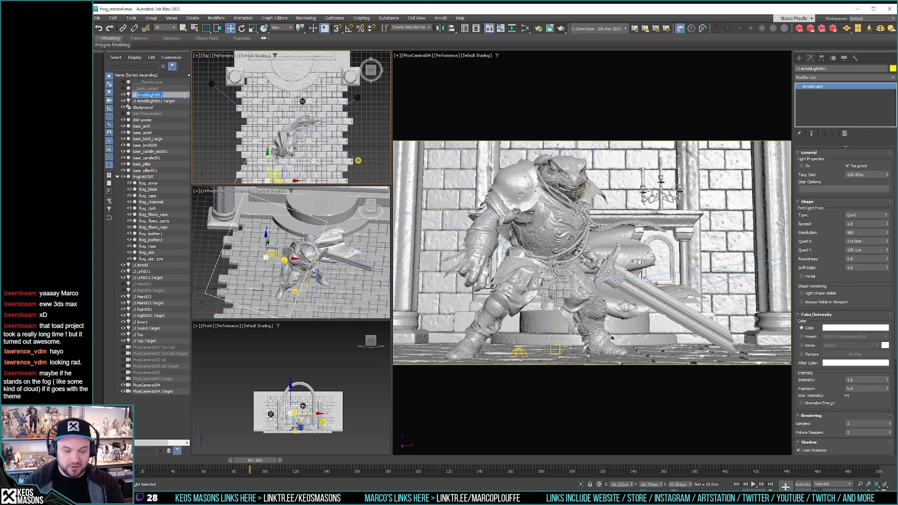
text(BG spot)
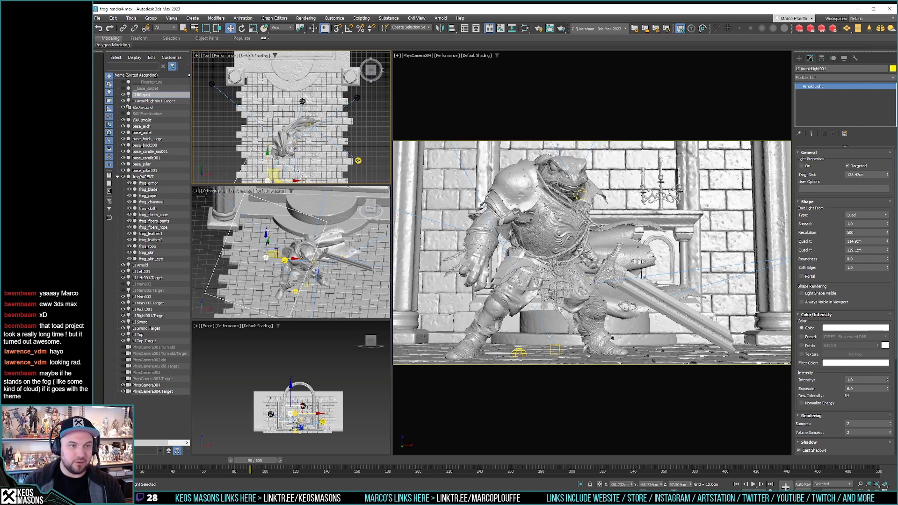
key(Return)
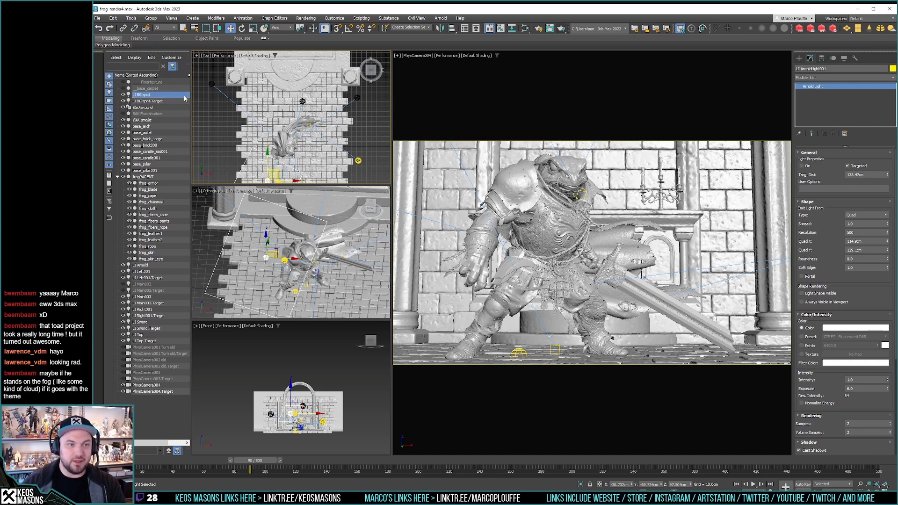
Step: Select the frog_skin mesh in the camera viewport
scroll(873, 307, down, 3)
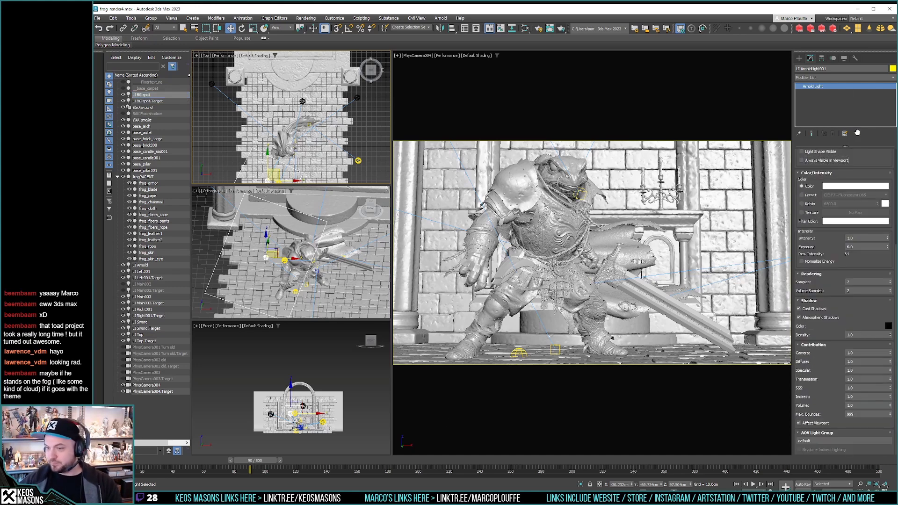
scroll(871, 273, up, 2)
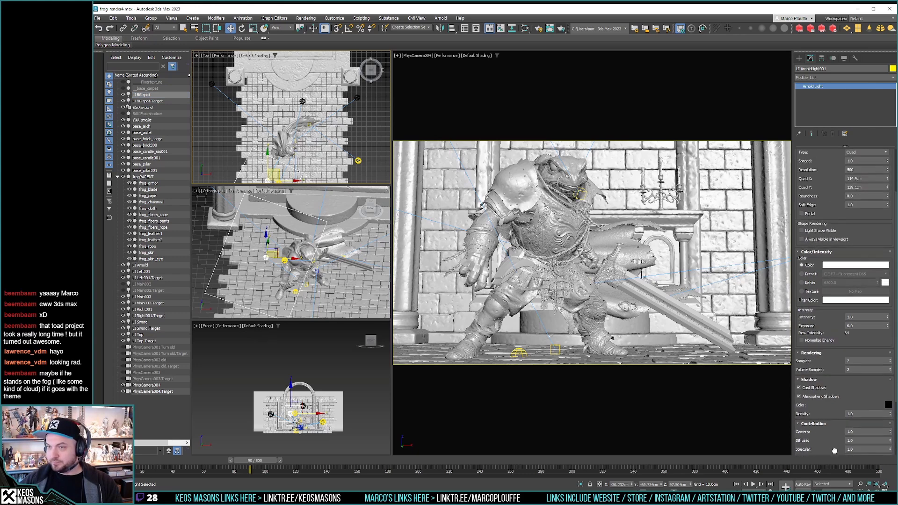
scroll(871, 273, down, 2)
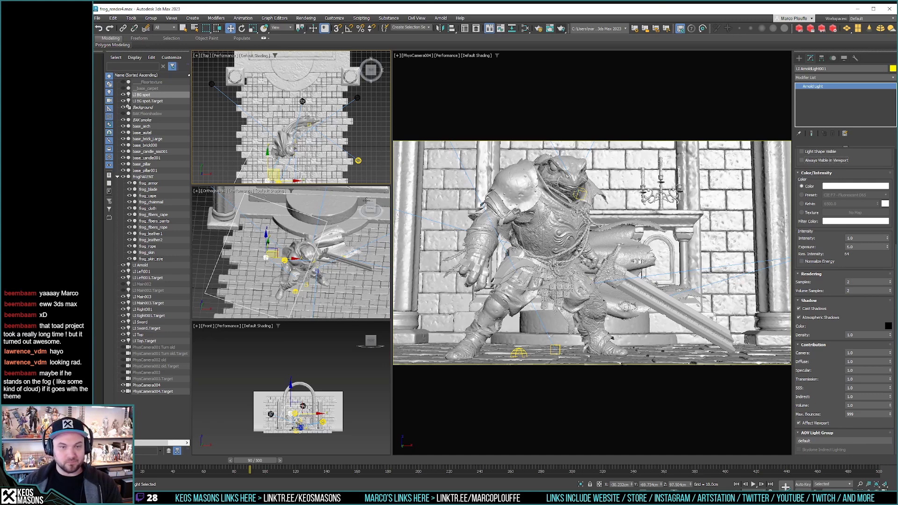
right_click(548, 173)
click(548, 173)
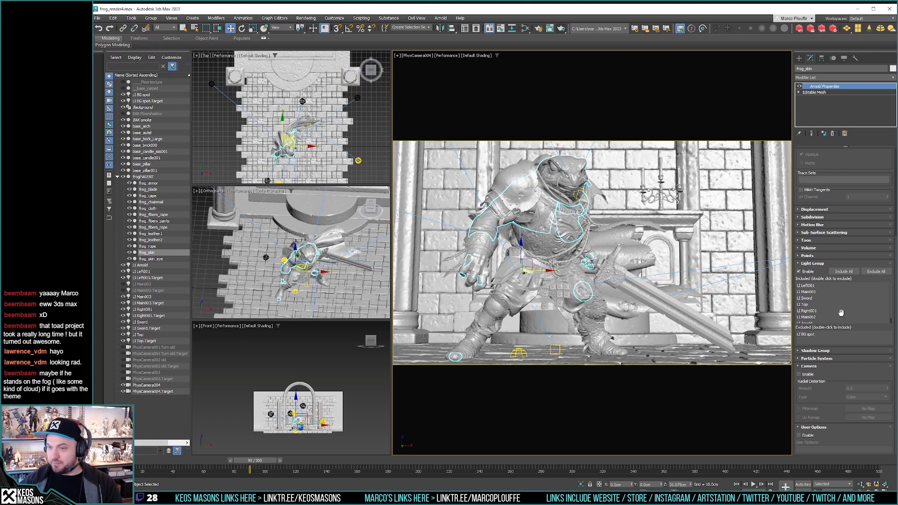
Step: Move LI BG spot to Excluded in frog_skin's light group and render the camera view
double_click(805, 298)
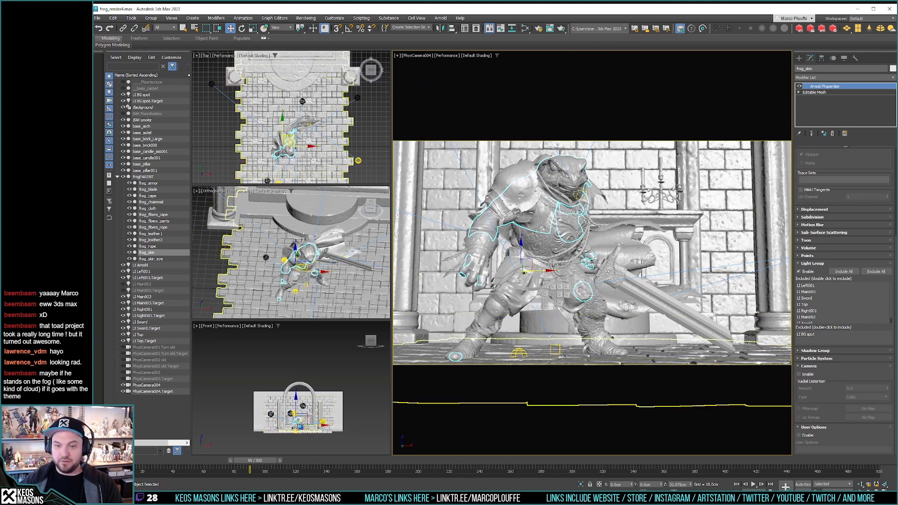
click(565, 30)
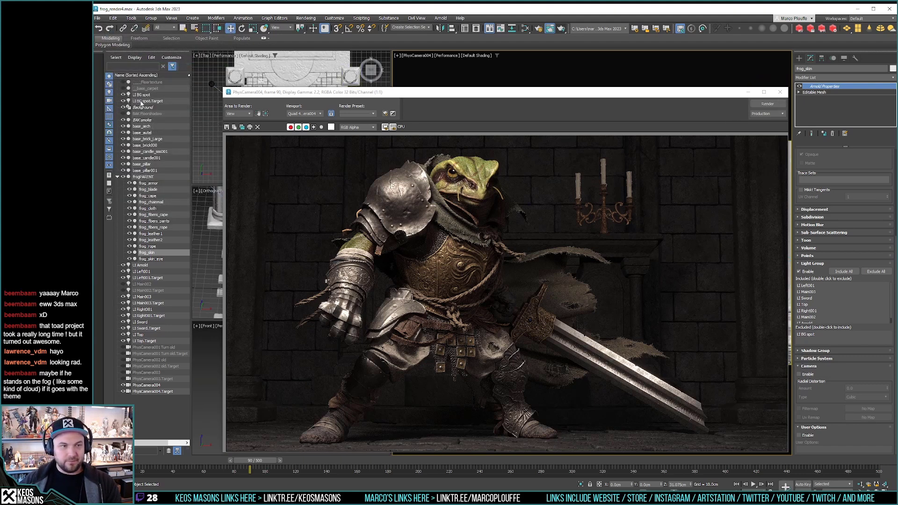
Step: Select LI BG spot and re-render the frame
click(142, 95)
drag(858, 181, 863, 195)
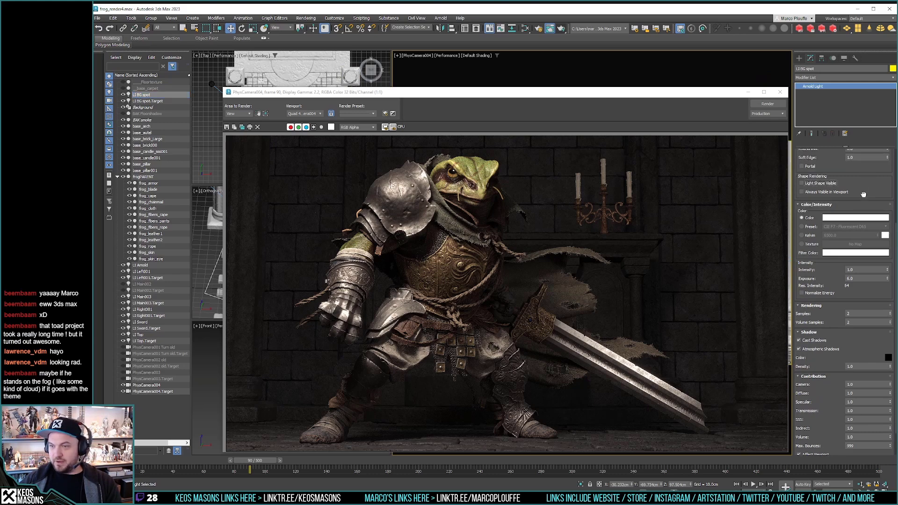
scroll(864, 194, up, 5)
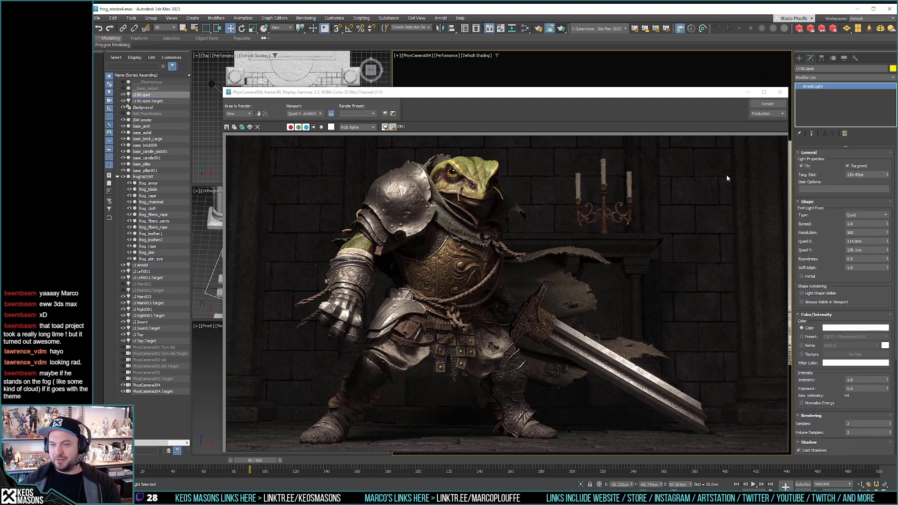
click(759, 105)
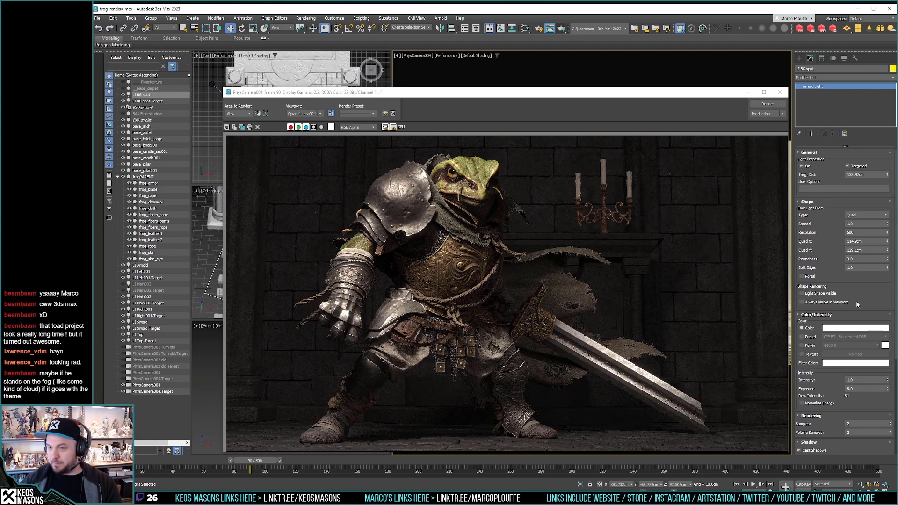
Step: Set LI BG spot's intensity to 5 and render again
scroll(831, 232, down, 5)
drag(861, 180, 835, 160)
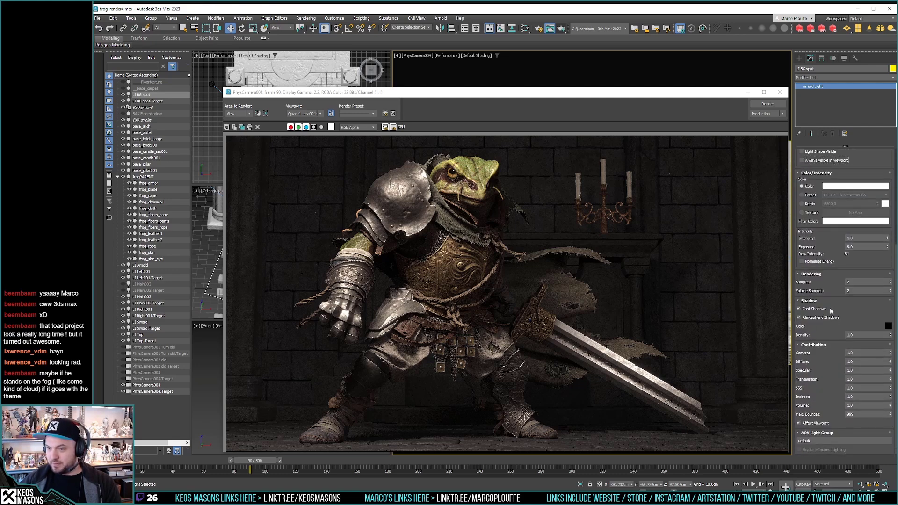
click(862, 239)
drag(861, 238, 819, 238)
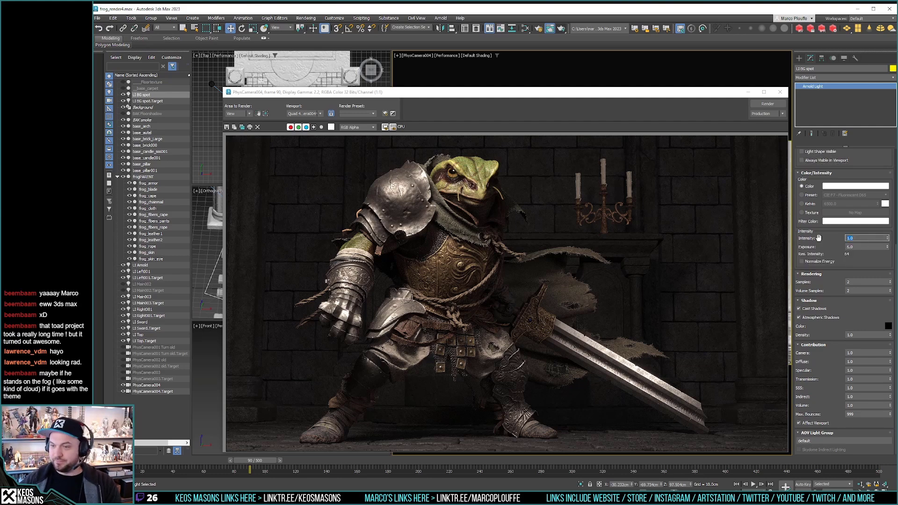
text(5)
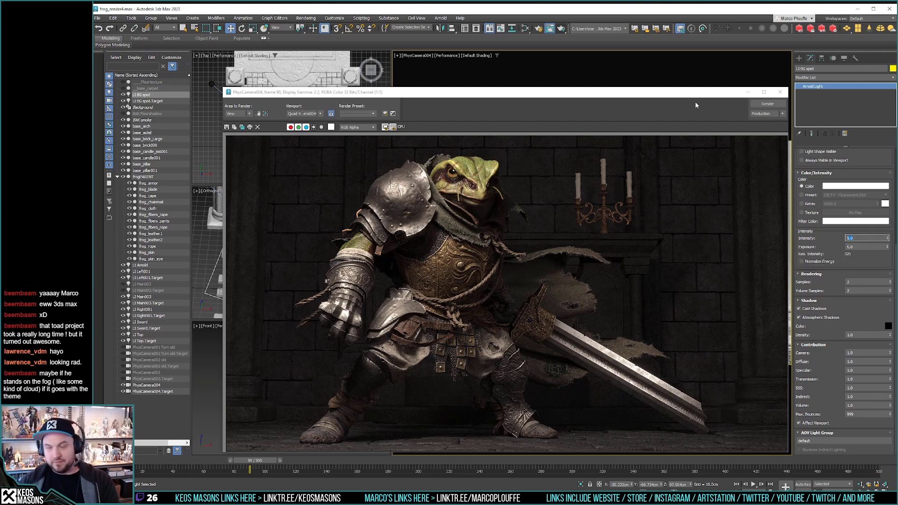
click(768, 104)
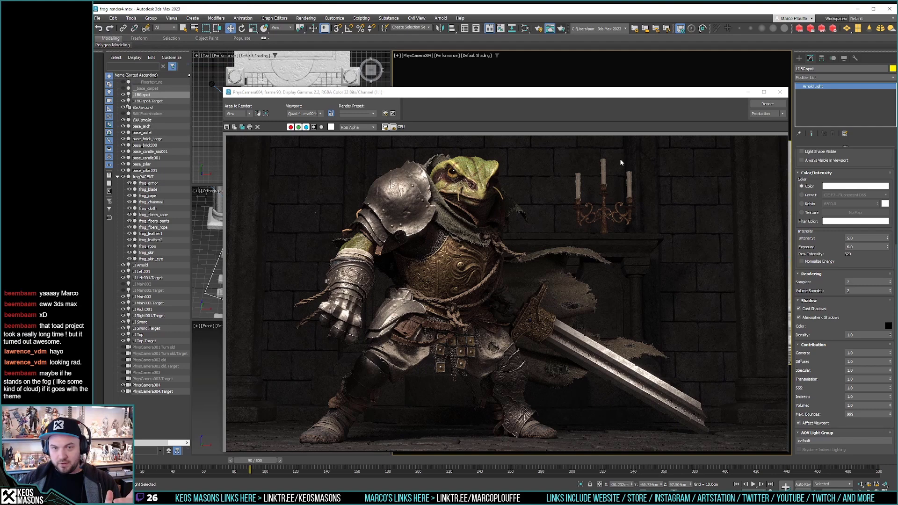
Step: Close the render window, include LI BG spot in base_brick000's light group, and render
click(780, 93)
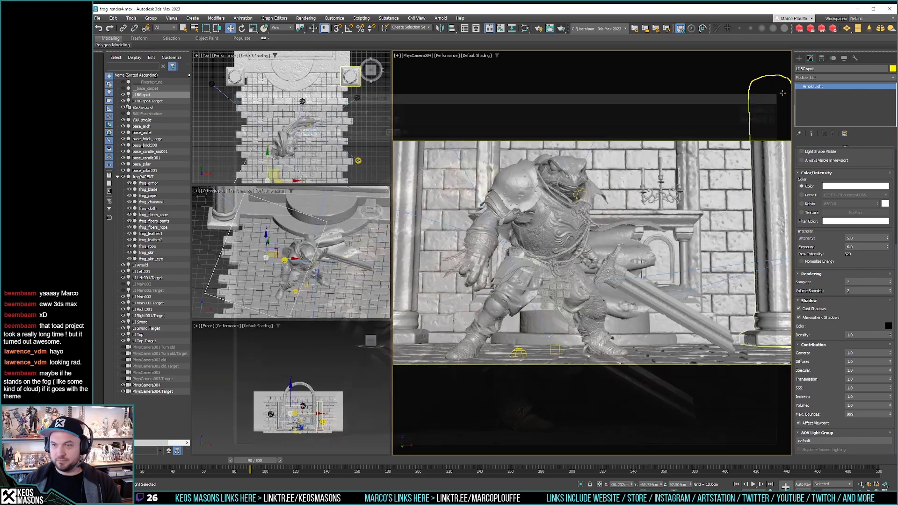
scroll(869, 160, up, 5)
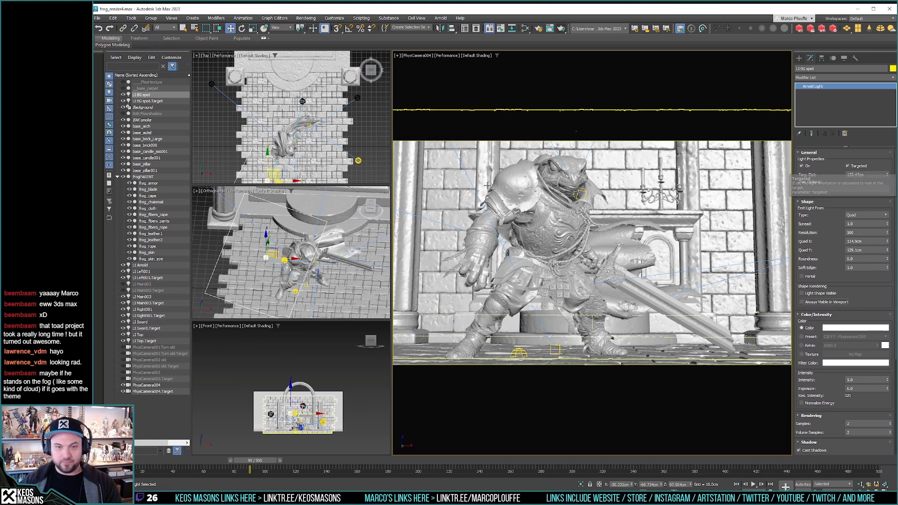
click(450, 190)
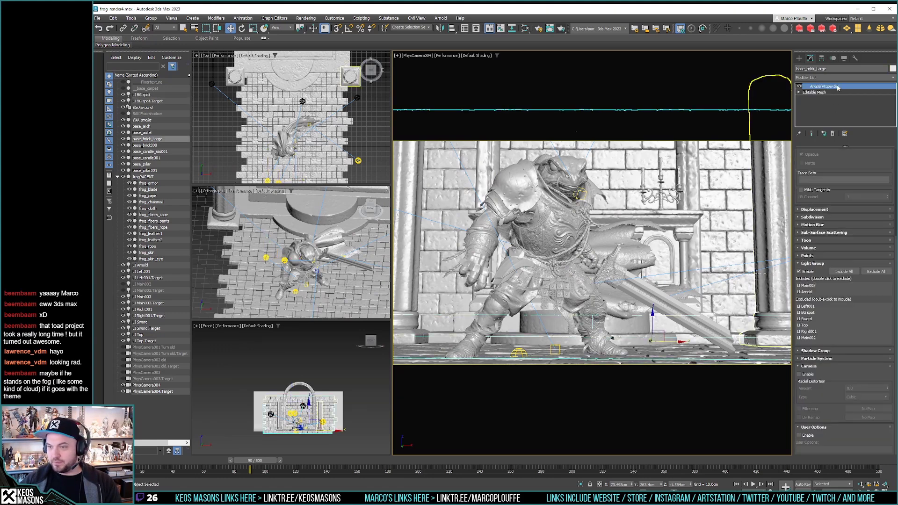
click(627, 363)
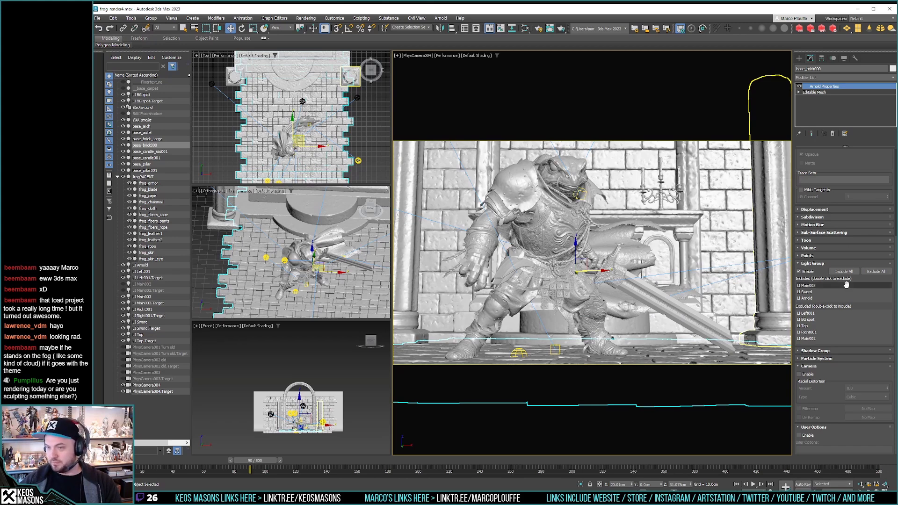
double_click(815, 320)
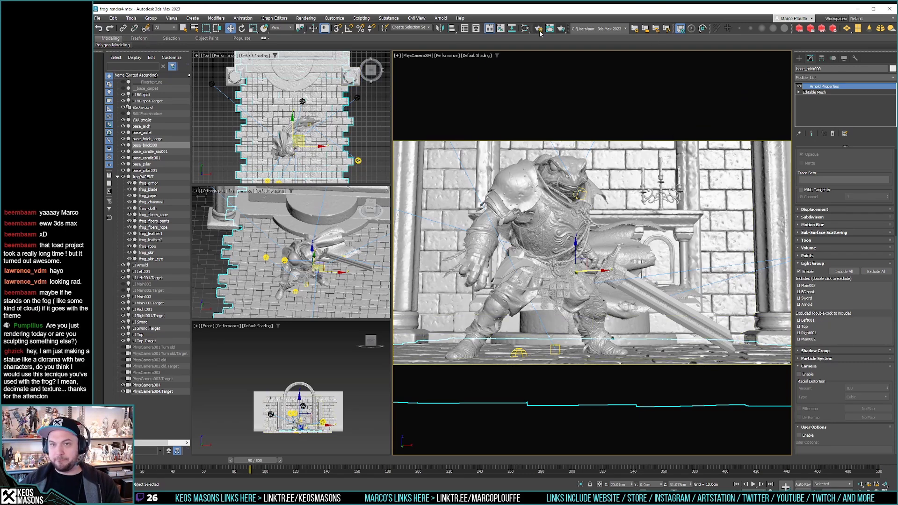
click(561, 30)
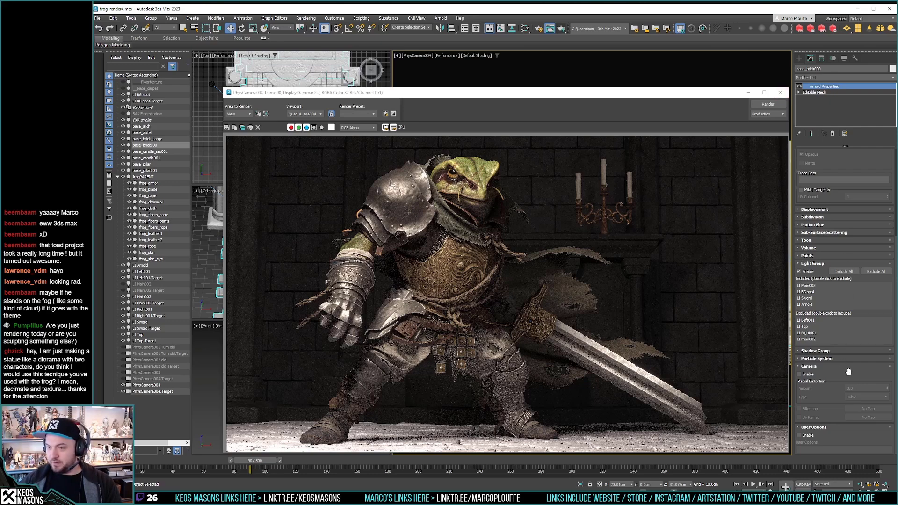
Step: Set LI BG spot's spread to 0.1, close the render window, and orbit the Orthographic view
drag(845, 278, 845, 413)
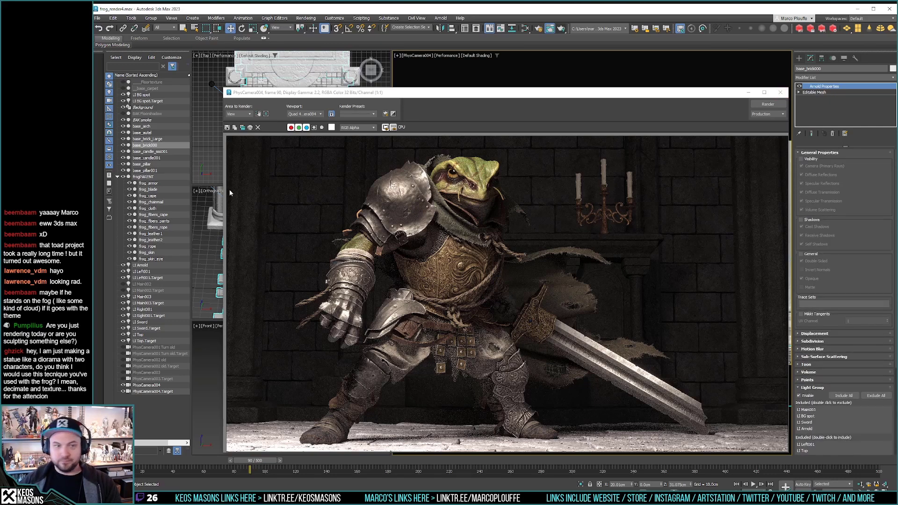
click(140, 94)
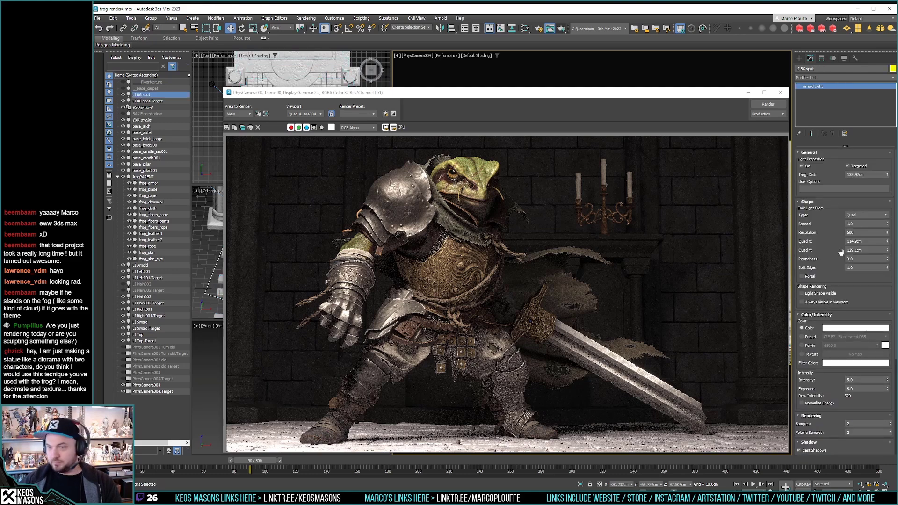
double_click(850, 224)
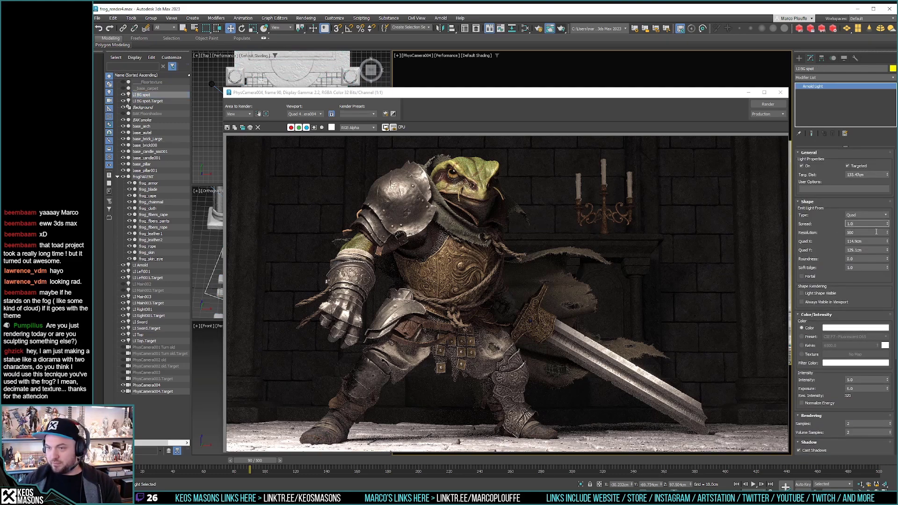
text(0.1)
key(Return)
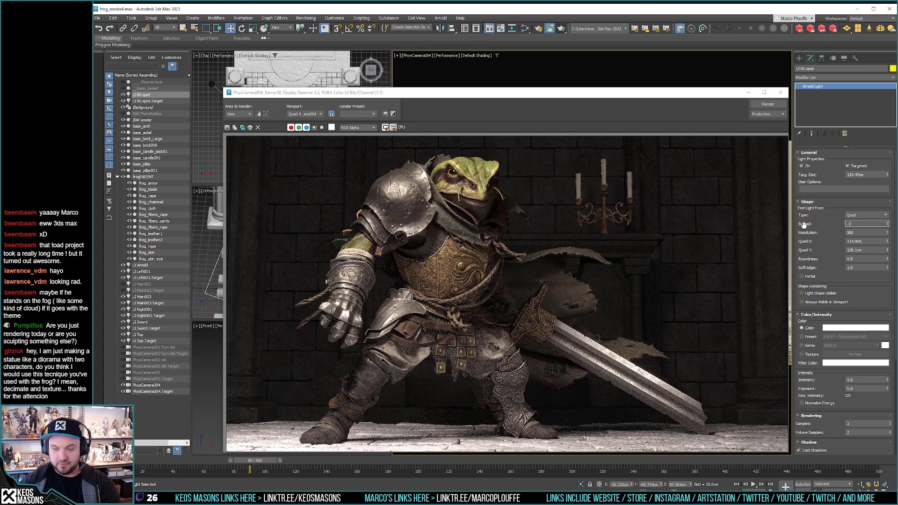
drag(873, 280, 864, 273)
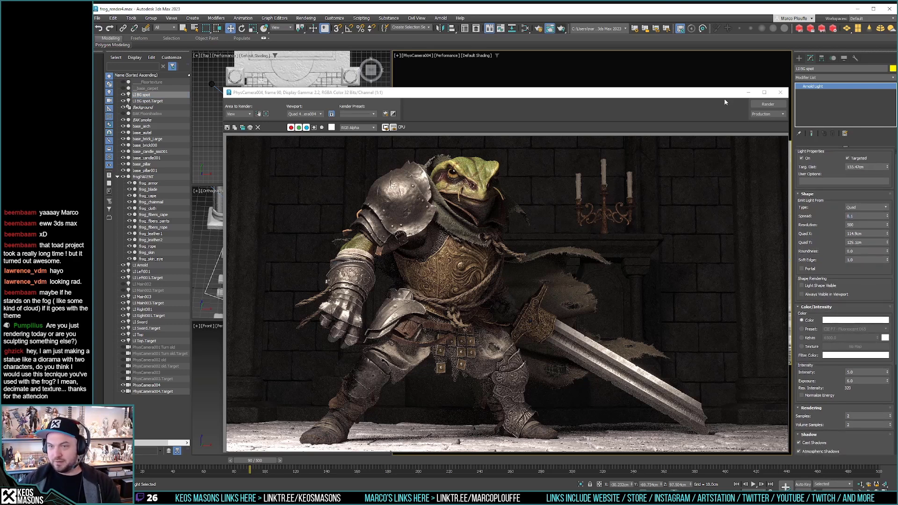
click(780, 92)
alt+middle_drag(300, 267, 281, 225)
Step: Set the background light's quad size to 50 × 50 cm
click(290, 224)
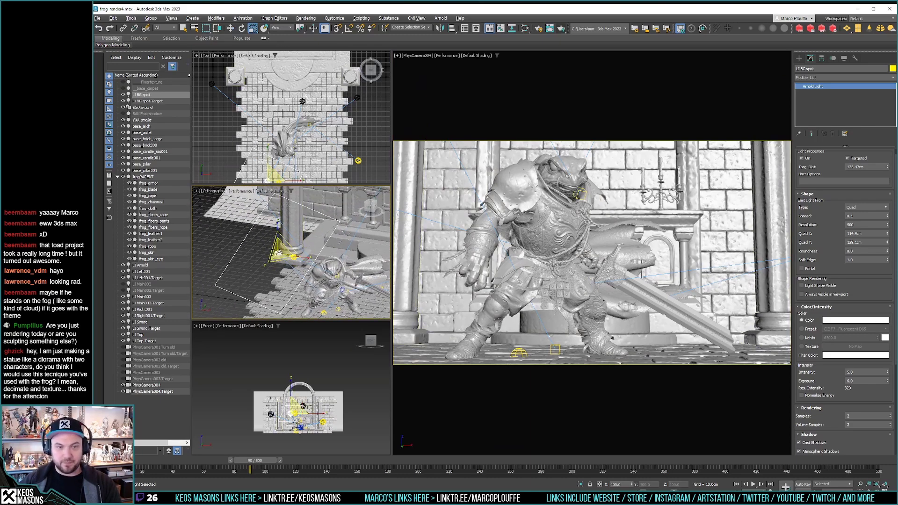
key(r)
drag(279, 262, 360, 254)
key(ctrl+z)
alt+middle_drag(359, 254, 335, 234)
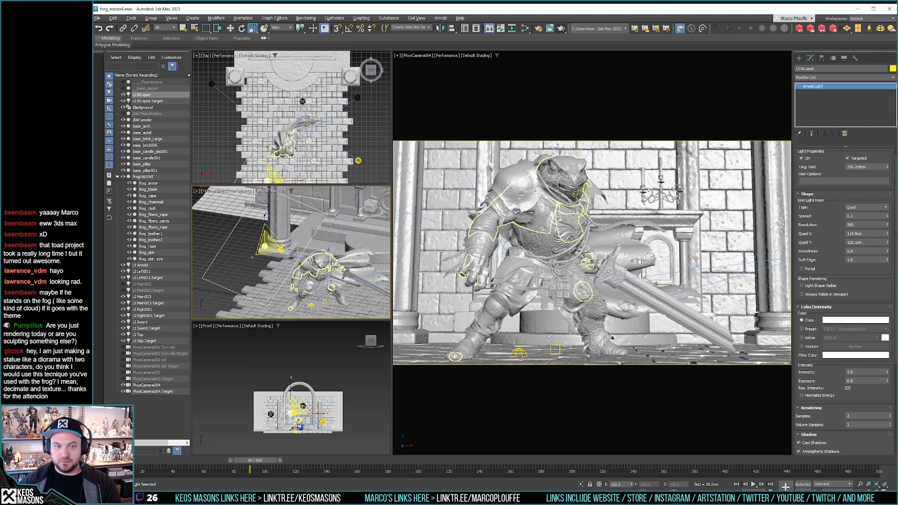
double_click(864, 233)
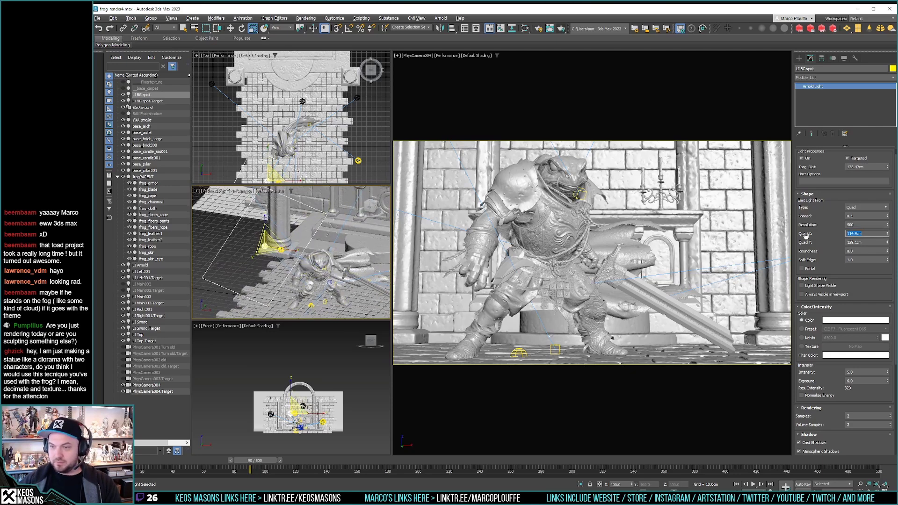
text(50)
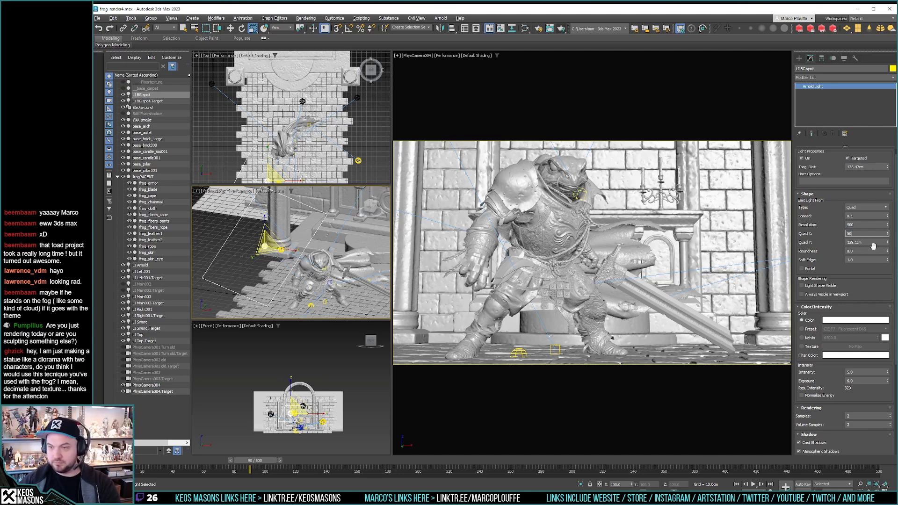
key(Tab)
text(50)
click(871, 234)
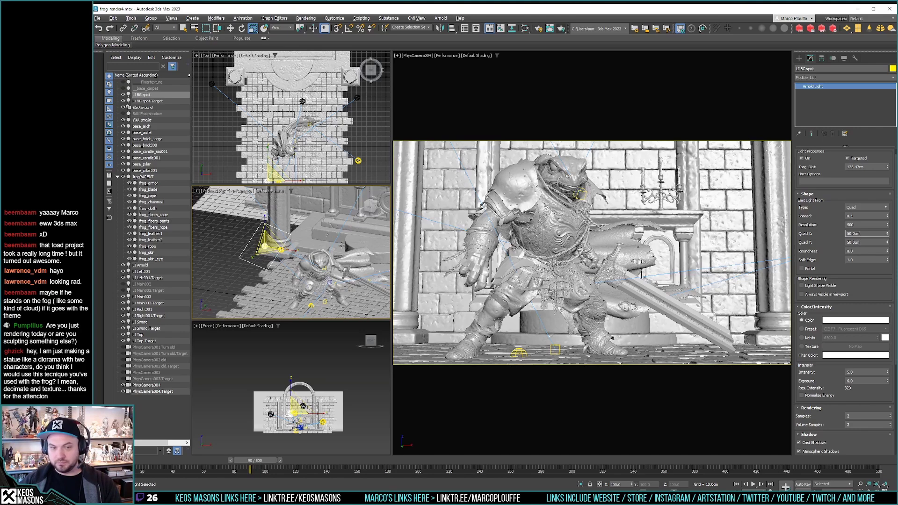
Step: Move LI BG spot to a new position
mouse_move(342, 245)
alt+middle_down()
mouse_move(357, 268)
mouse_move(341, 262)
alt+middle_up()
key(w)
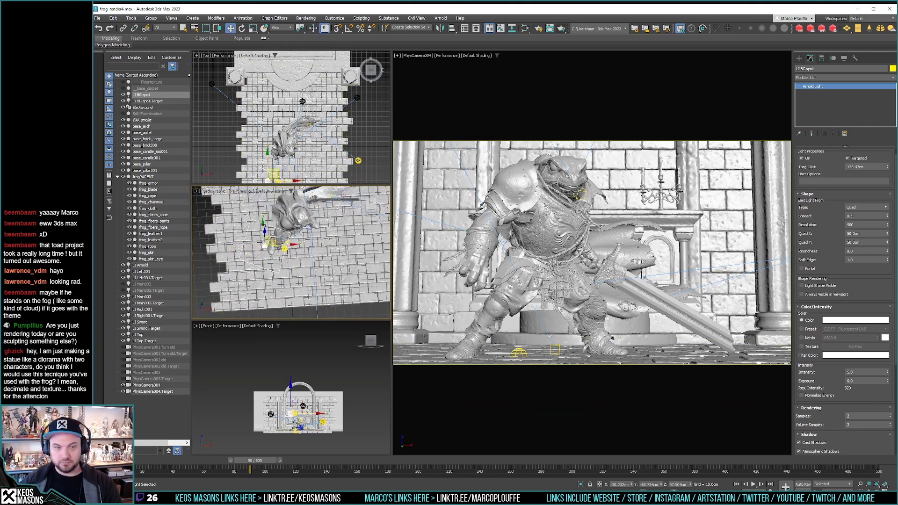
drag(273, 237, 287, 243)
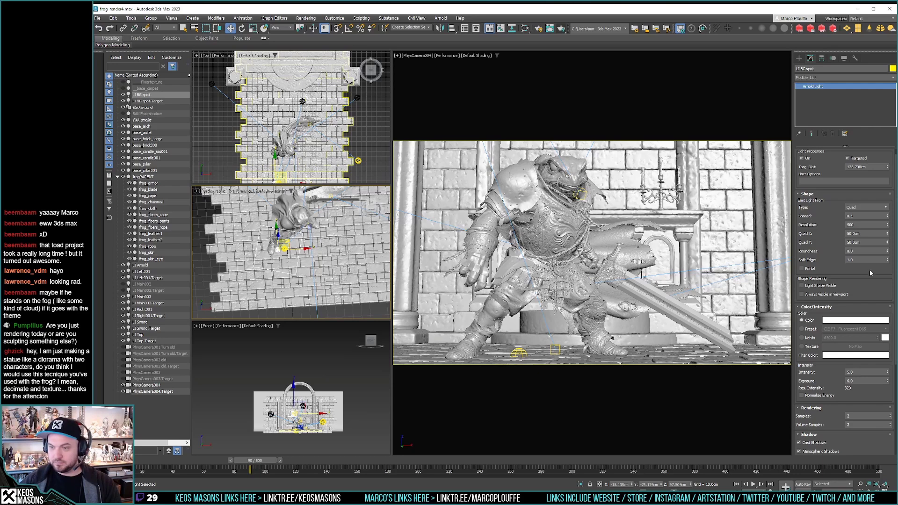
scroll(869, 275, down, 5)
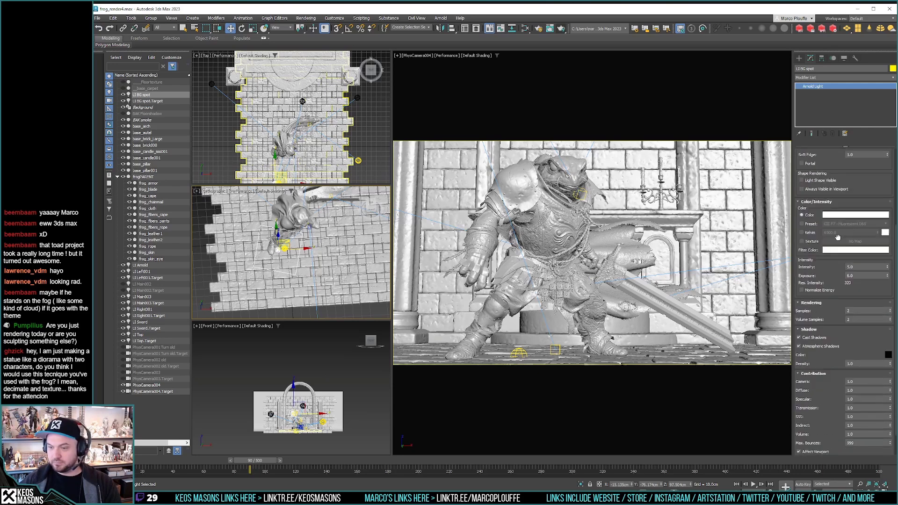
scroll(838, 238, down, 2)
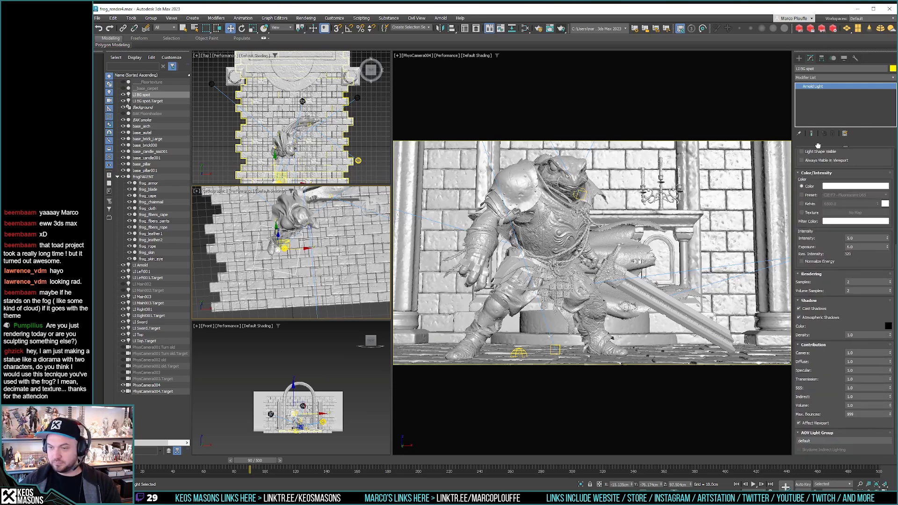
Step: Set LI BG spot's intensity to 2.0, render the camera view, and close the render window
click(859, 238)
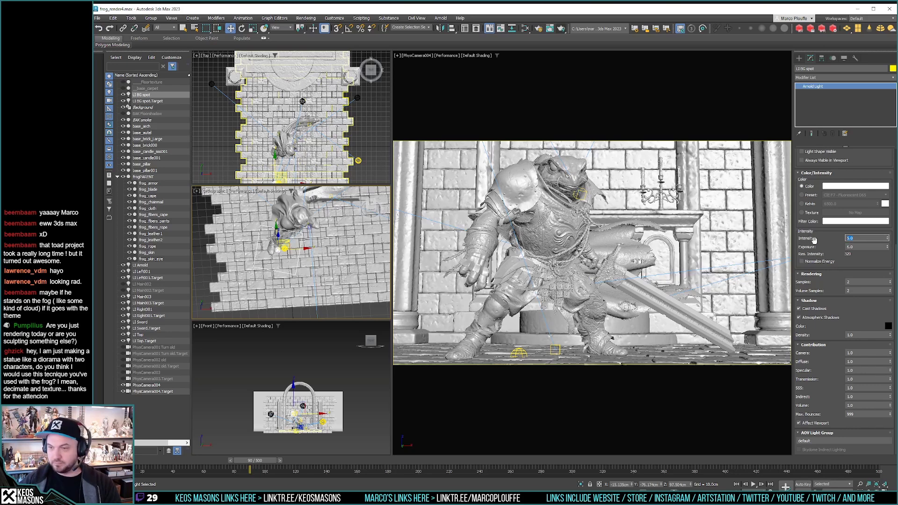
text(2)
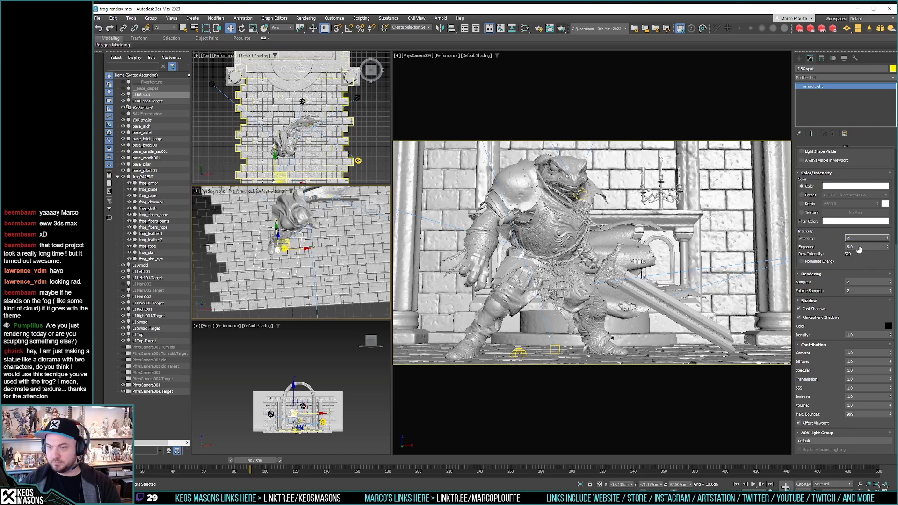
key(Return)
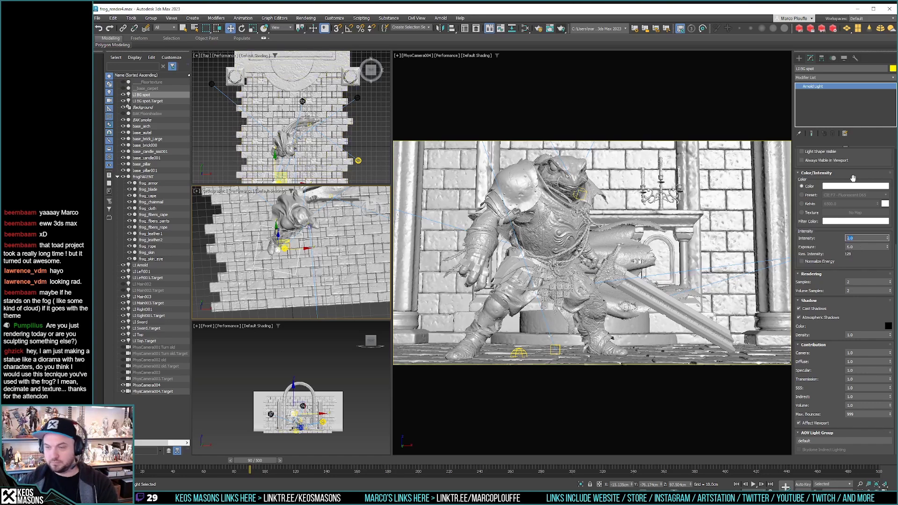
click(561, 29)
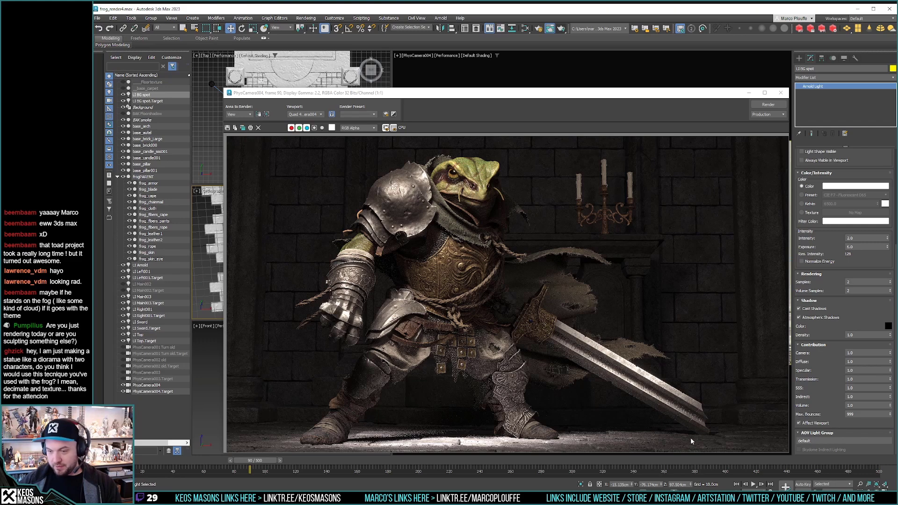
click(781, 93)
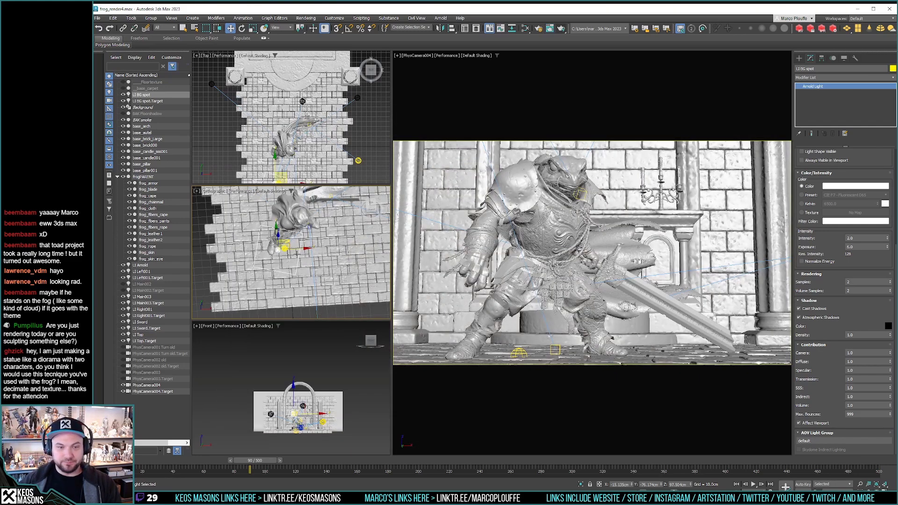
Step: Move the LI BG spot target to the right
alt+middle_drag(305, 258, 317, 278)
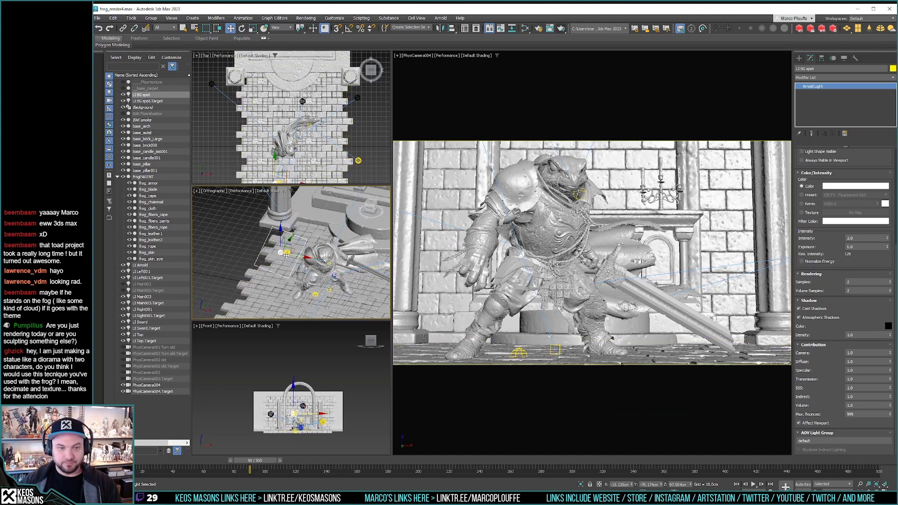
click(147, 100)
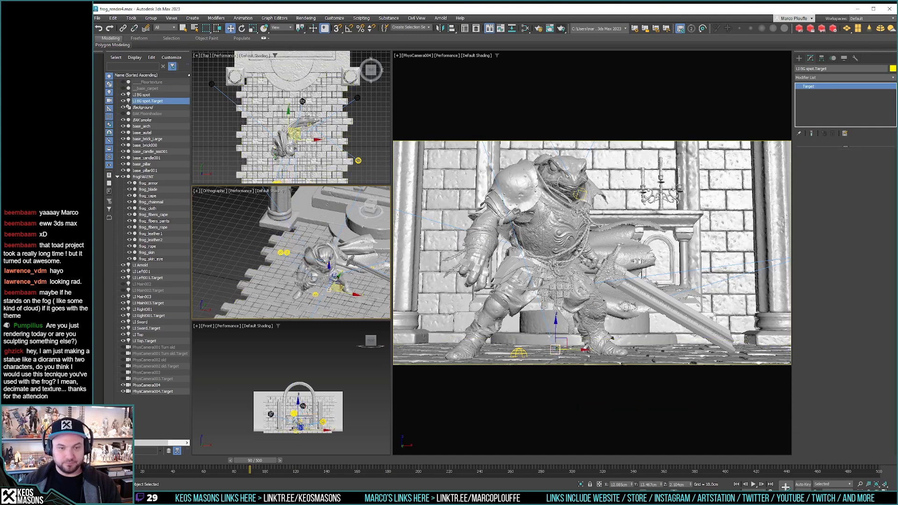
alt+middle_drag(311, 276, 295, 241)
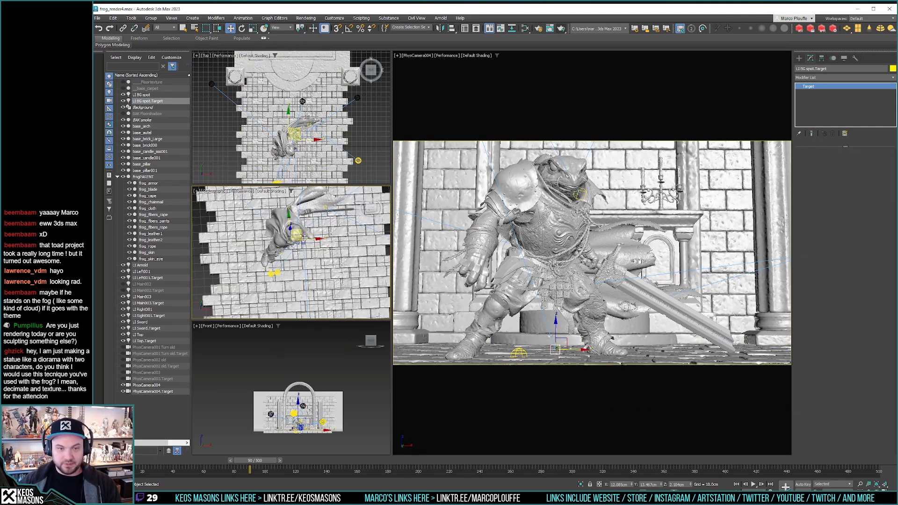
drag(299, 236, 320, 236)
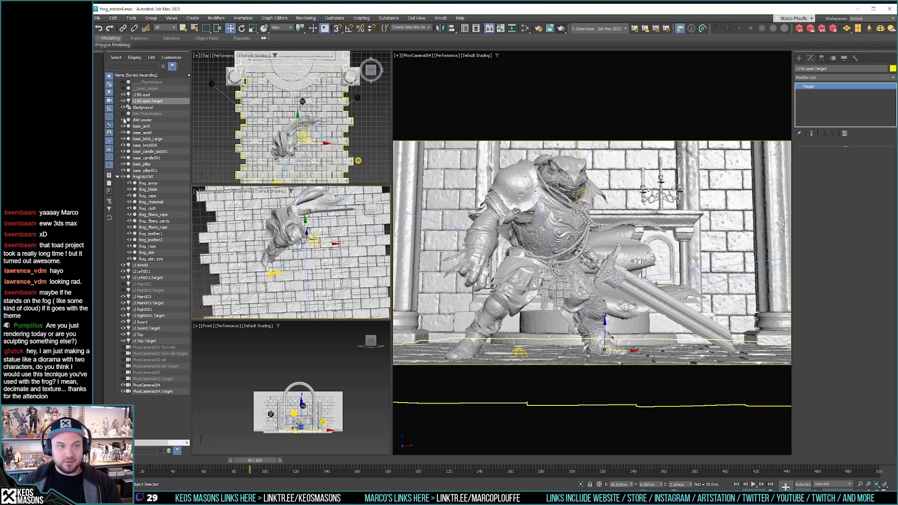
Step: Give LI BG spot spread 0.2 and intensity 1.5, then render the camera view
click(141, 94)
click(852, 223)
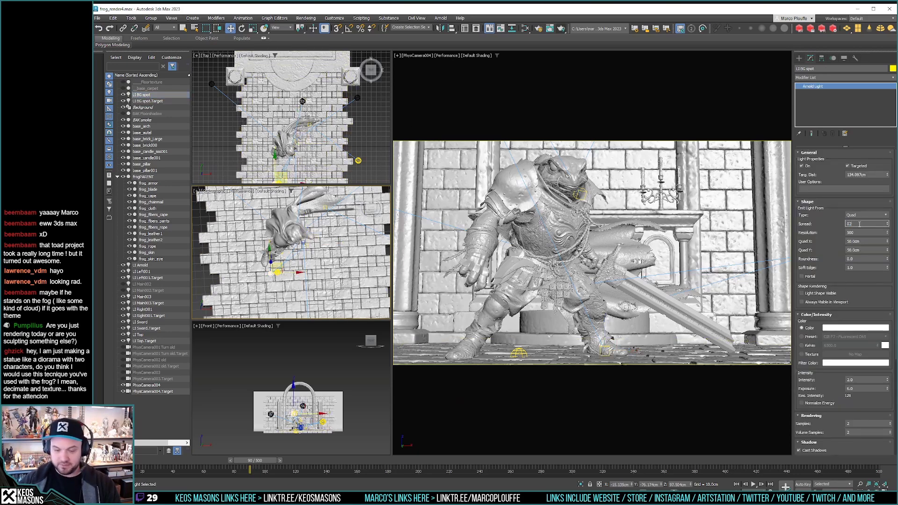
key(Return)
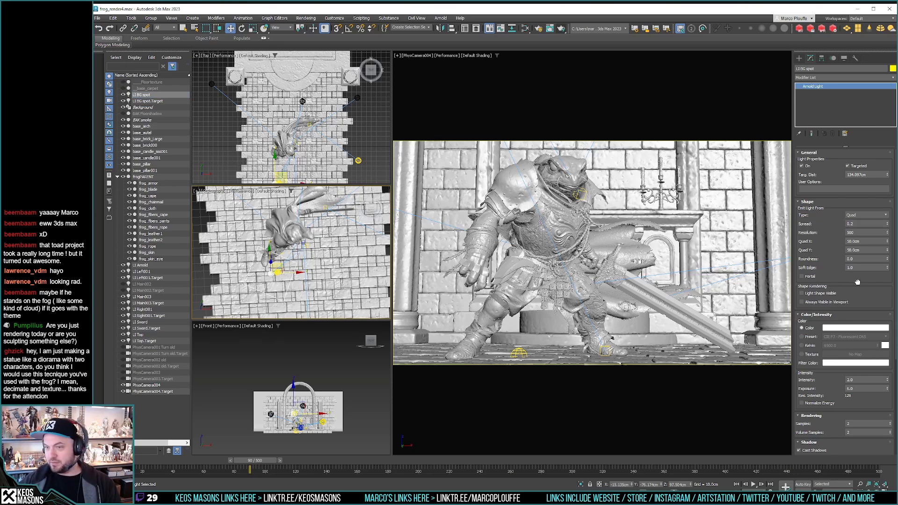
double_click(856, 379)
text(1)
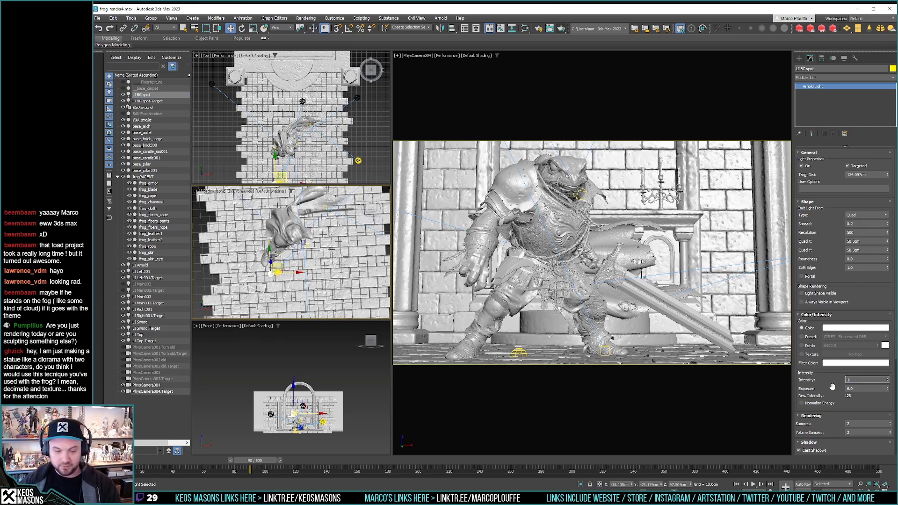
text(.5)
key(Return)
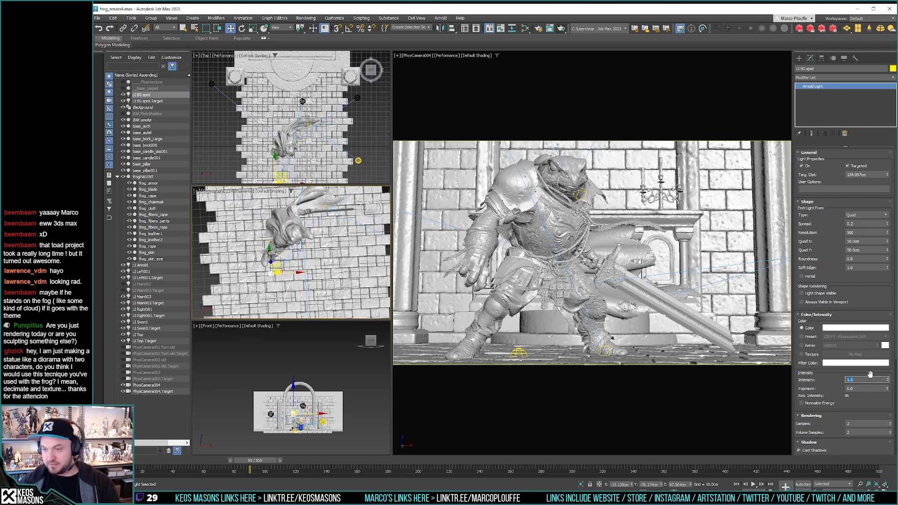
click(561, 29)
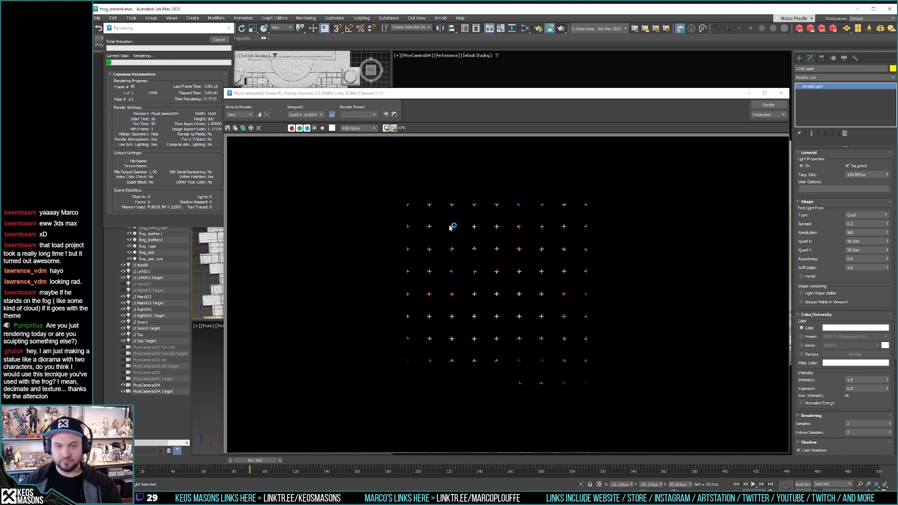
Step: Compare the finished render with the frog reference image in ImageGlass, then close the viewer
key(alt+Tab)
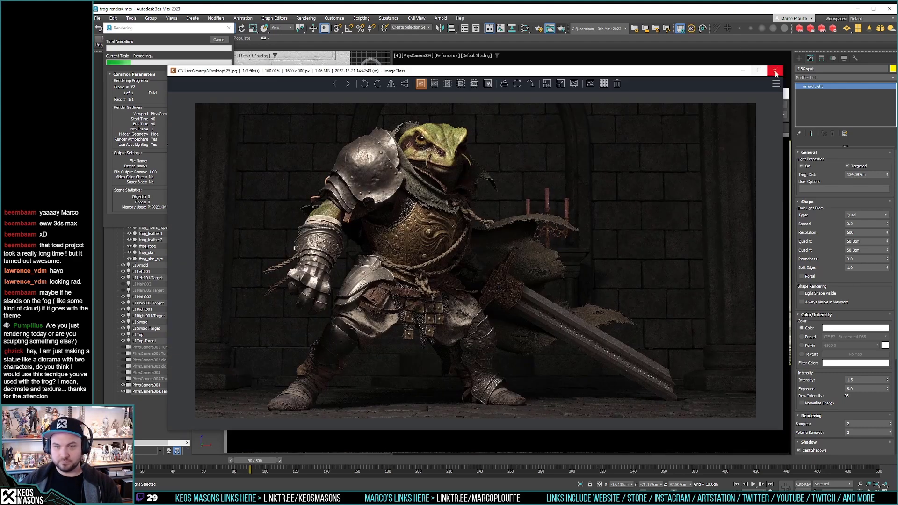
click(776, 71)
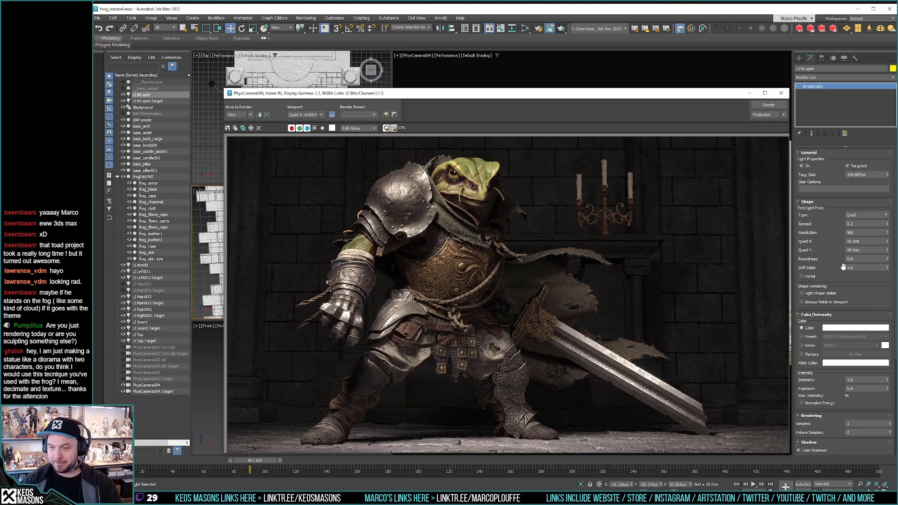
Step: Lower LI BG spot's intensity to 0.6, re-render frame 90, and select the base_brick000 wall
click(860, 381)
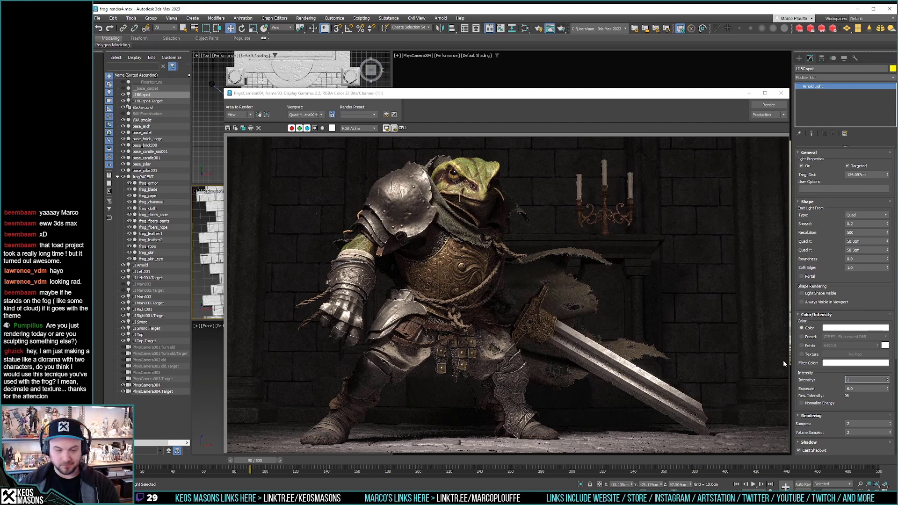
text(.6)
key(Return)
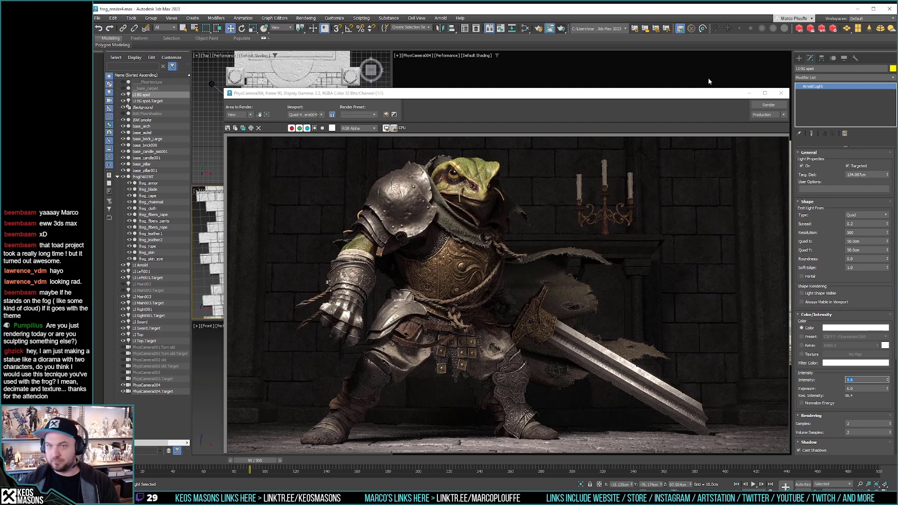
click(562, 29)
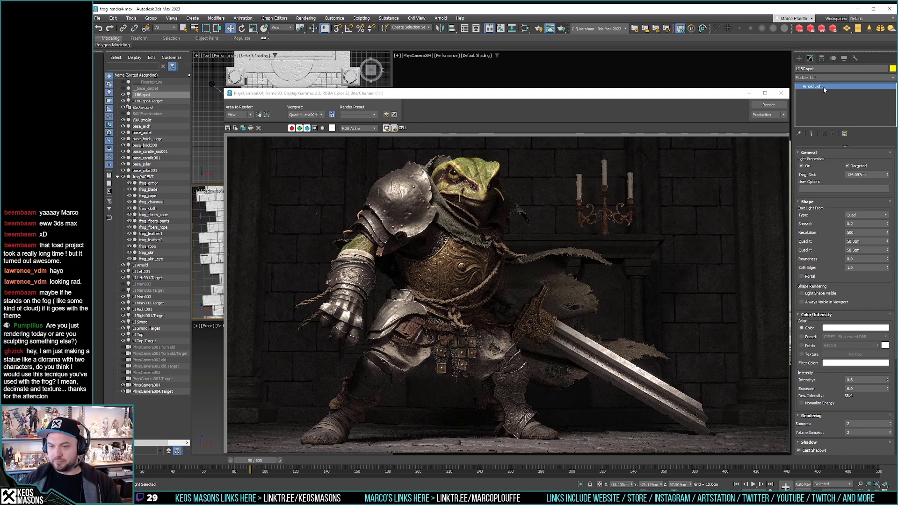
click(200, 236)
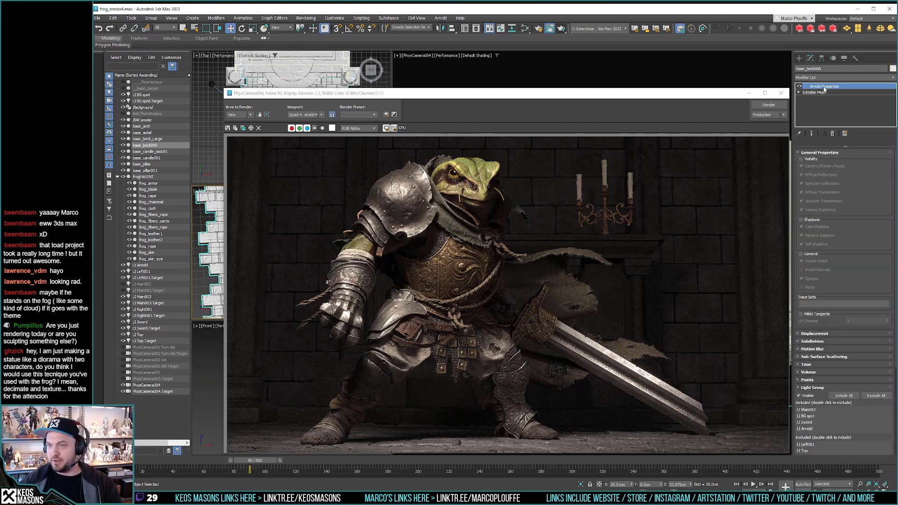
Step: Exclude LI Main003 and LI Sword from base_brick000's Arnold light group and re-render
scroll(851, 318, down, 3)
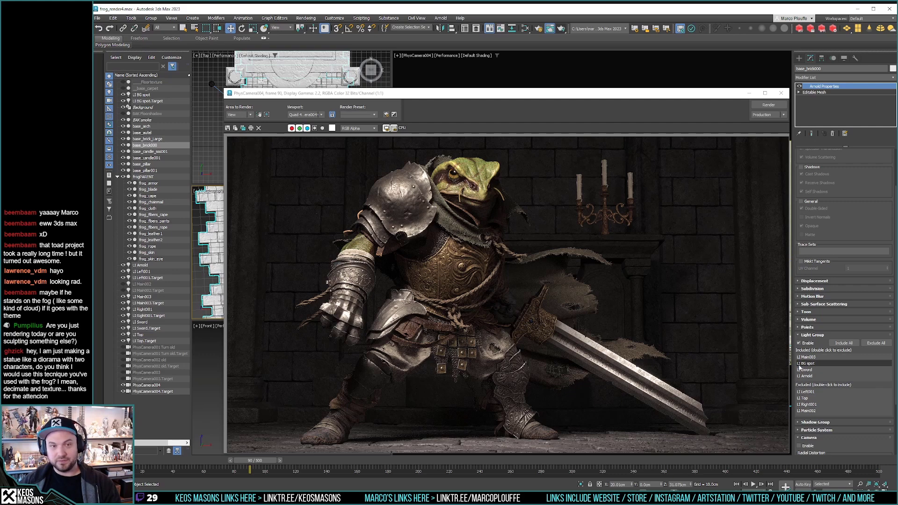
click(812, 358)
double_click(814, 358)
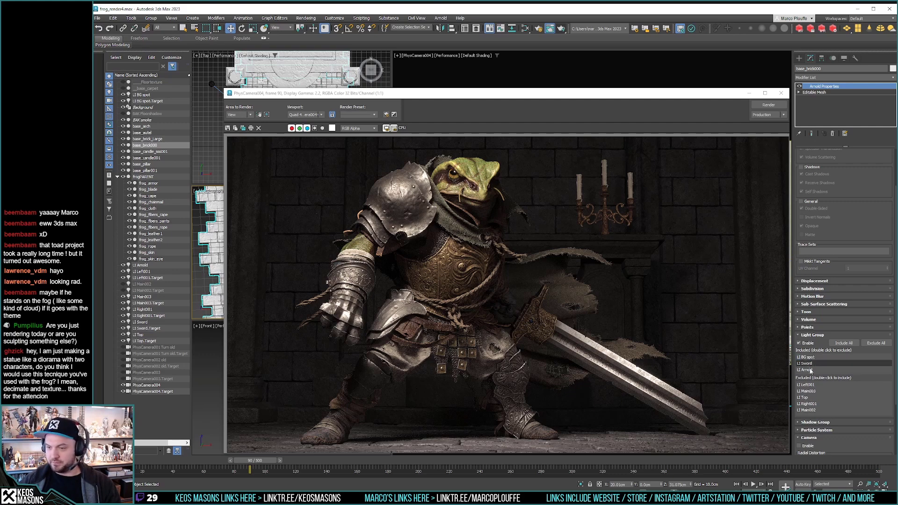
double_click(815, 363)
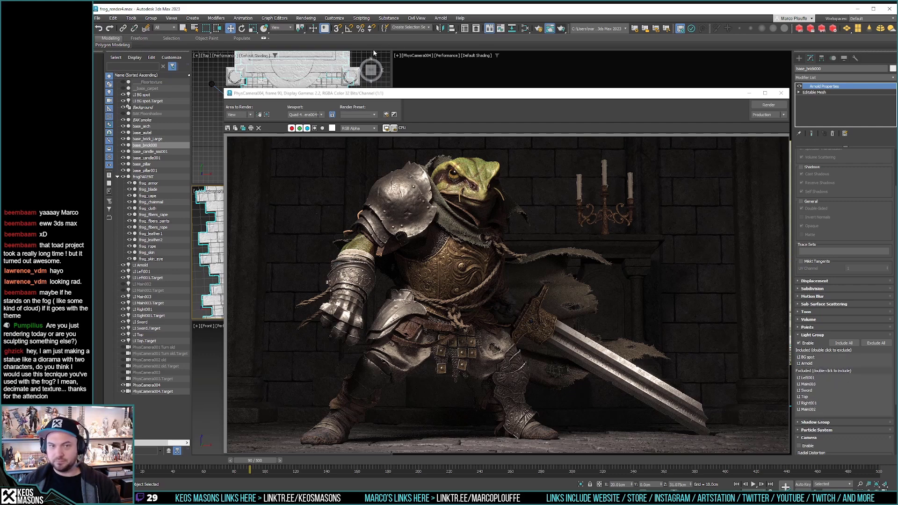
click(773, 106)
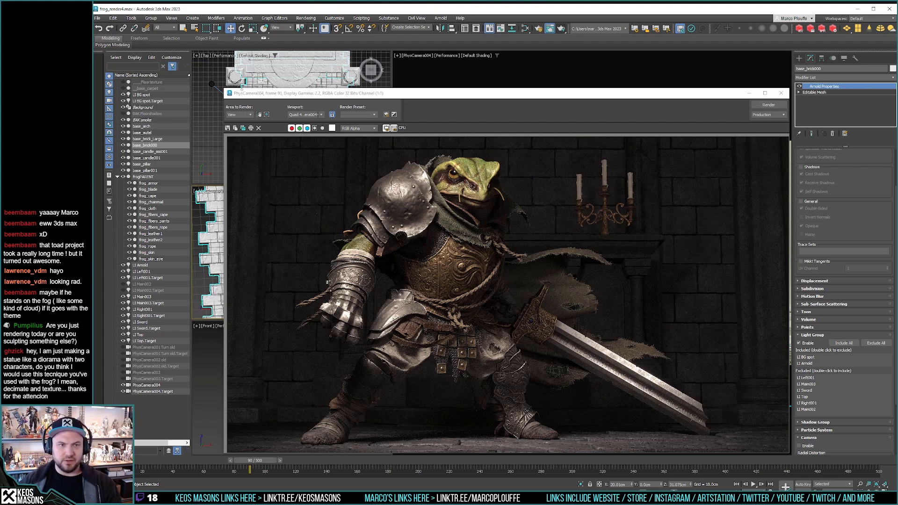
Step: Exclude LI Main003 from base_pillar001's light group, leaving only LI Arnold, and re-render
click(229, 79)
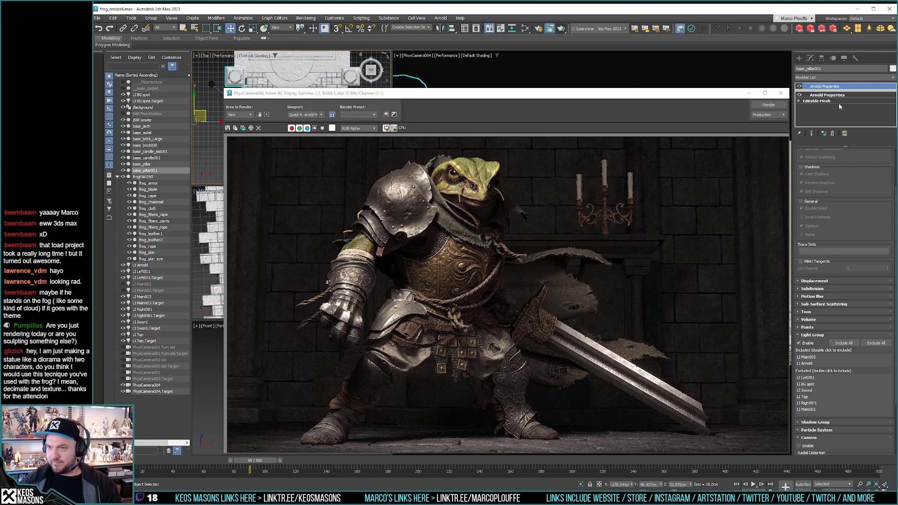
click(839, 96)
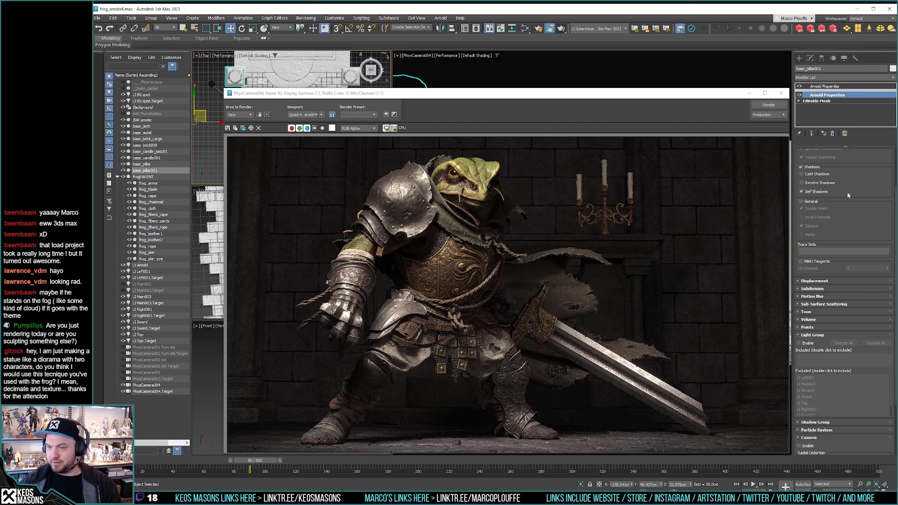
click(829, 87)
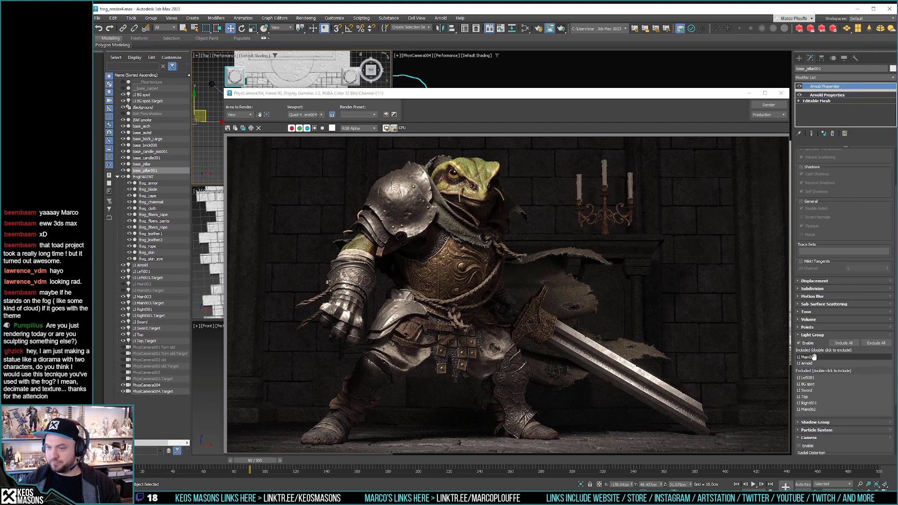
double_click(814, 357)
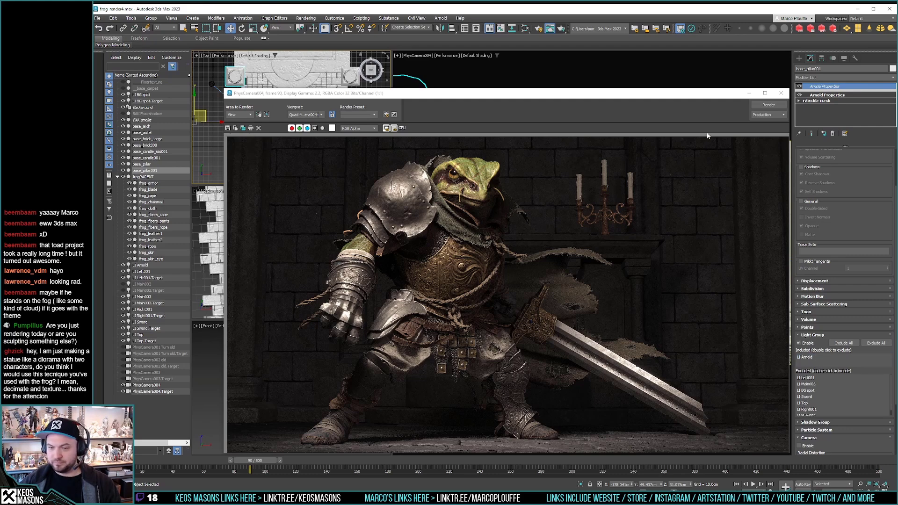
click(762, 104)
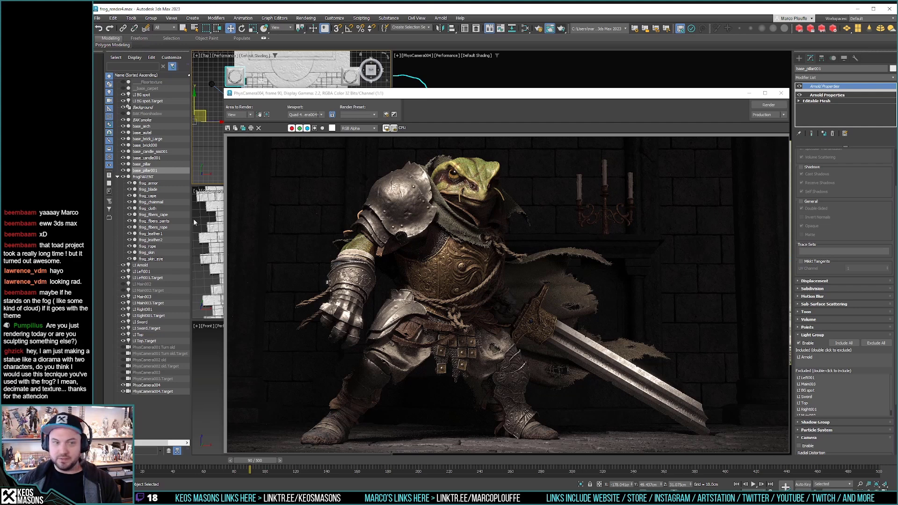
Step: Set LI BG spot's intensity to 0.35, re-render, and close the render window
click(142, 95)
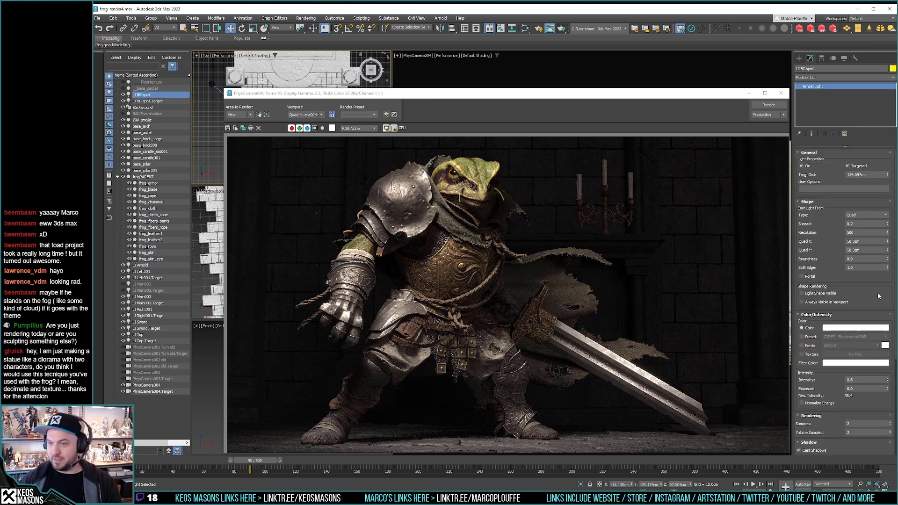
click(852, 379)
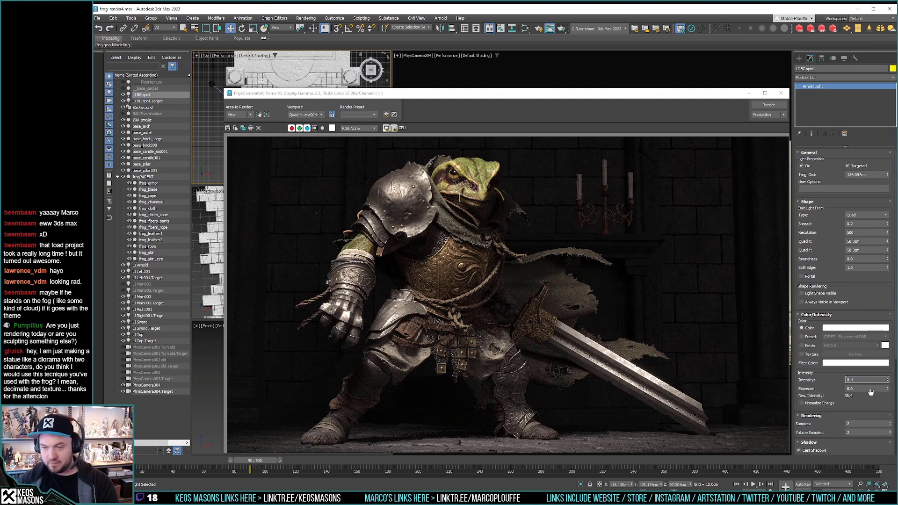
text(0.235)
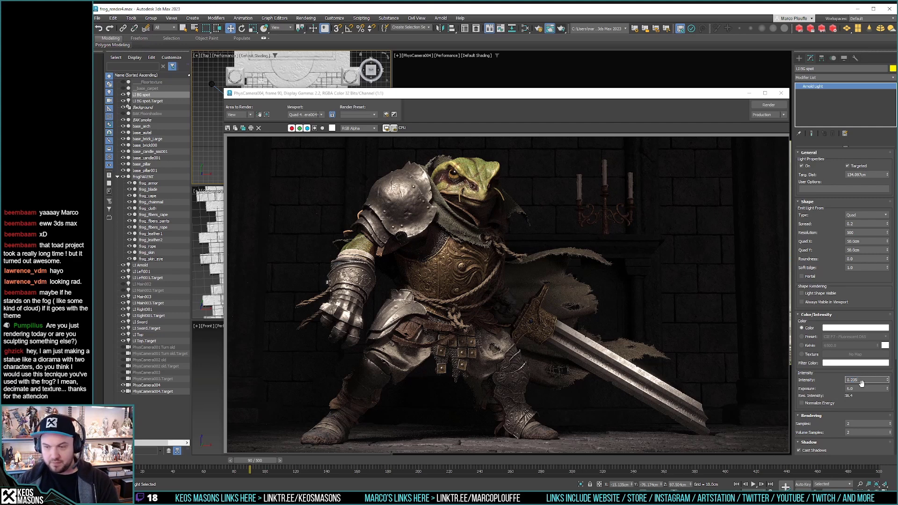
key(Left)
key(Left)
key(BackSpace)
key(Return)
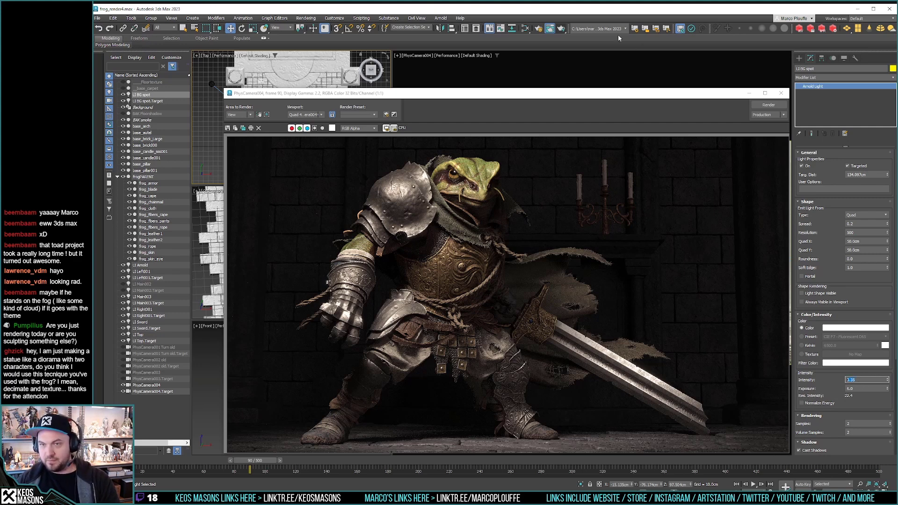
click(551, 28)
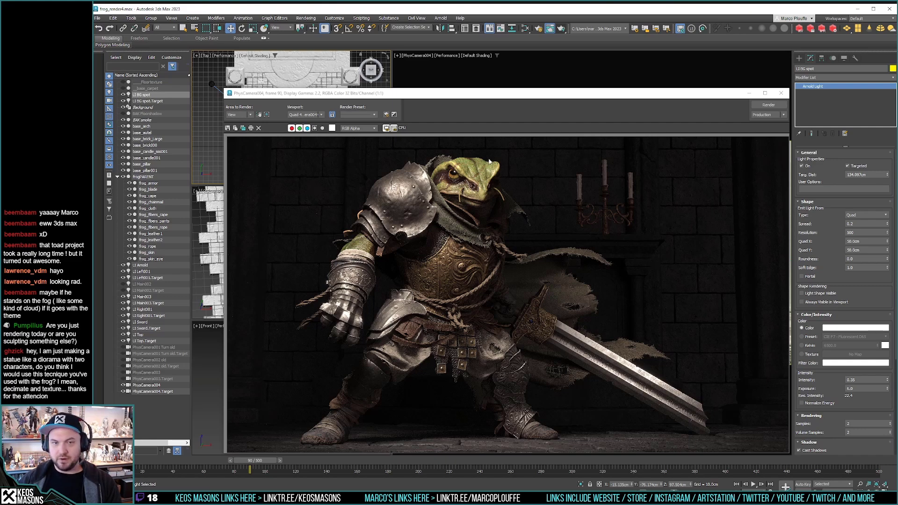
click(781, 93)
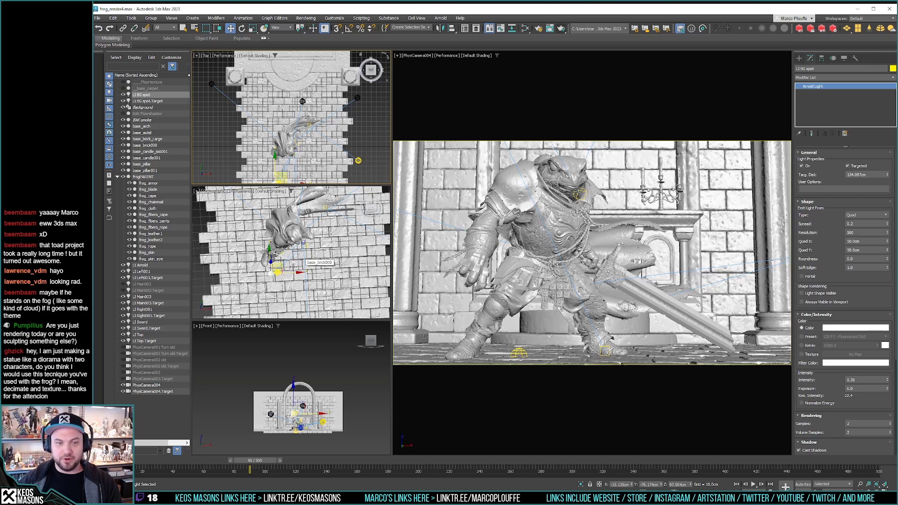
Step: Clone LI BG spot as an instance named 'LI BG back left'
click(136, 75)
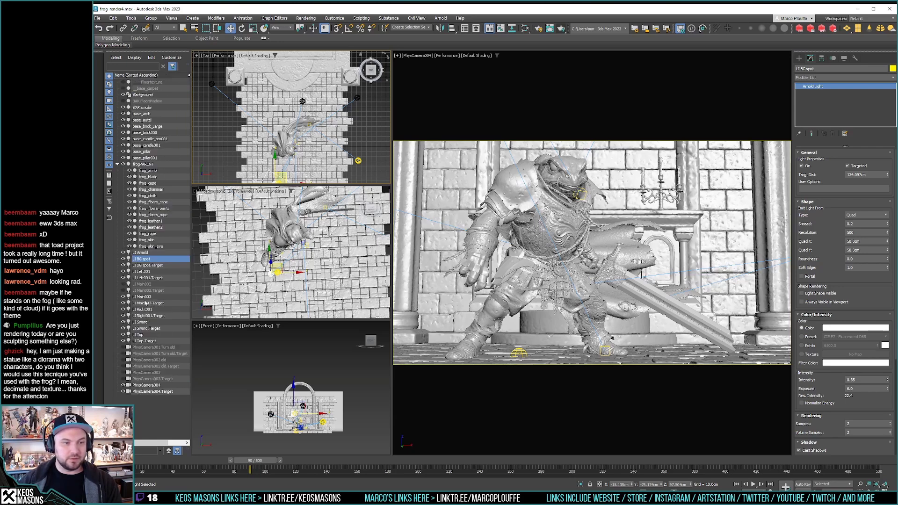
right_click(140, 259)
click(137, 263)
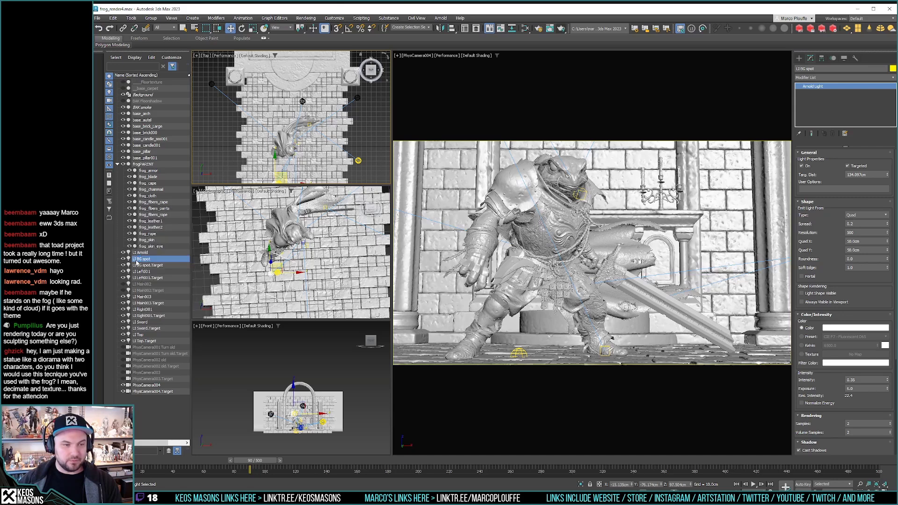
right_click(139, 260)
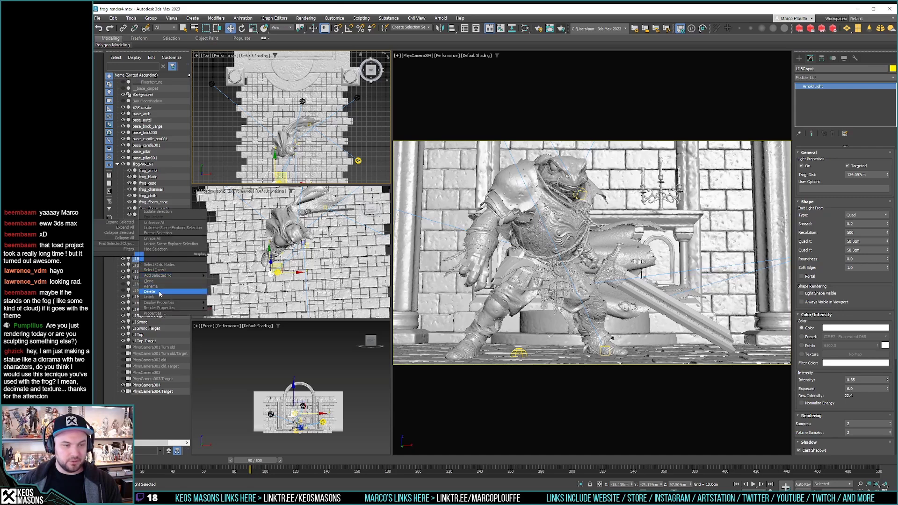
click(158, 283)
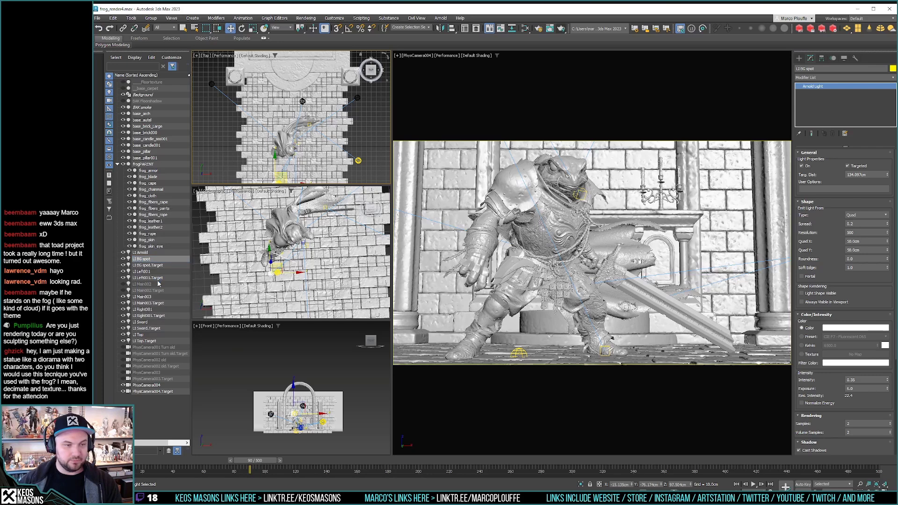
drag(471, 270, 503, 270)
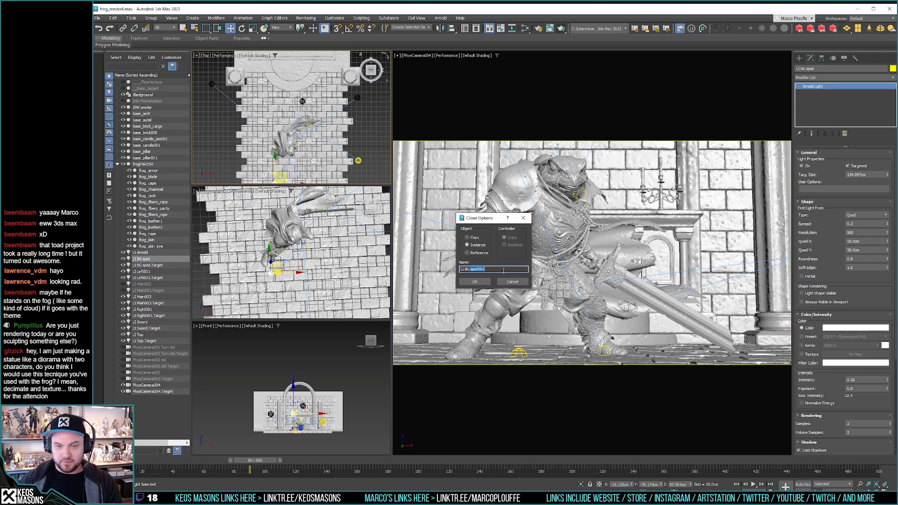
text(back)
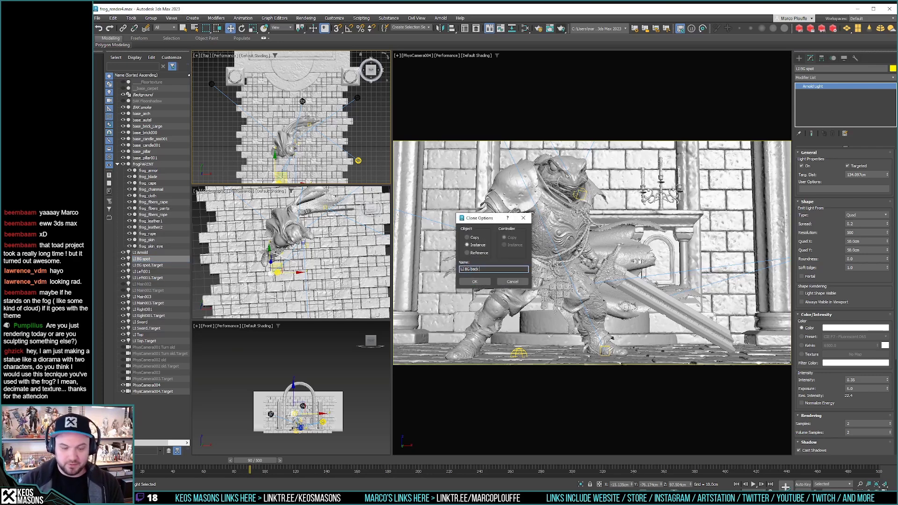
text( left)
key(Return)
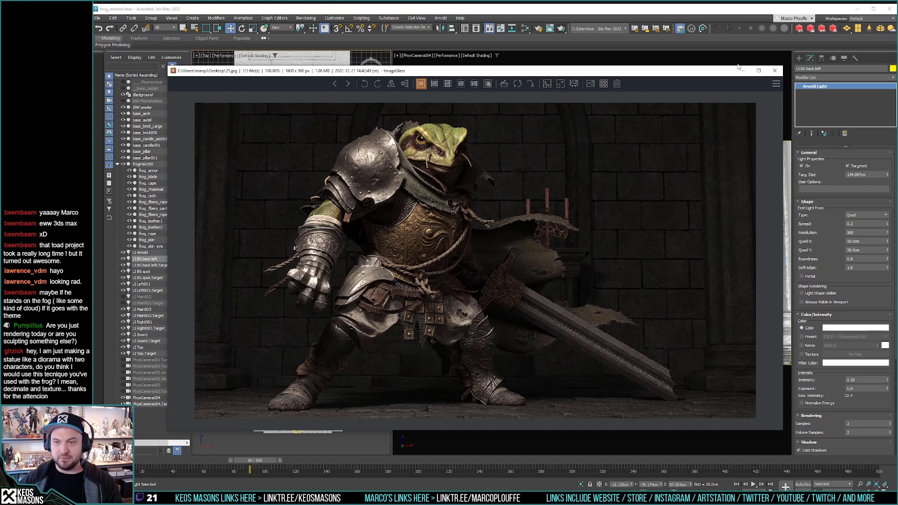
Step: Close the ImageGlass reference image window to return to 3ds Max's four views
click(775, 71)
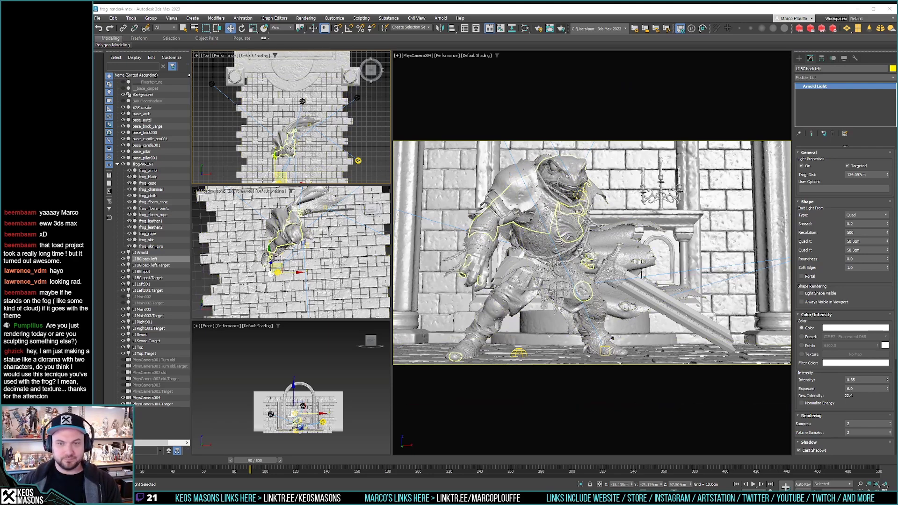
Step: Make LI BG back left untargeted and move it left of the scene, around X -239 cm
middle_drag(290, 148, 295, 156)
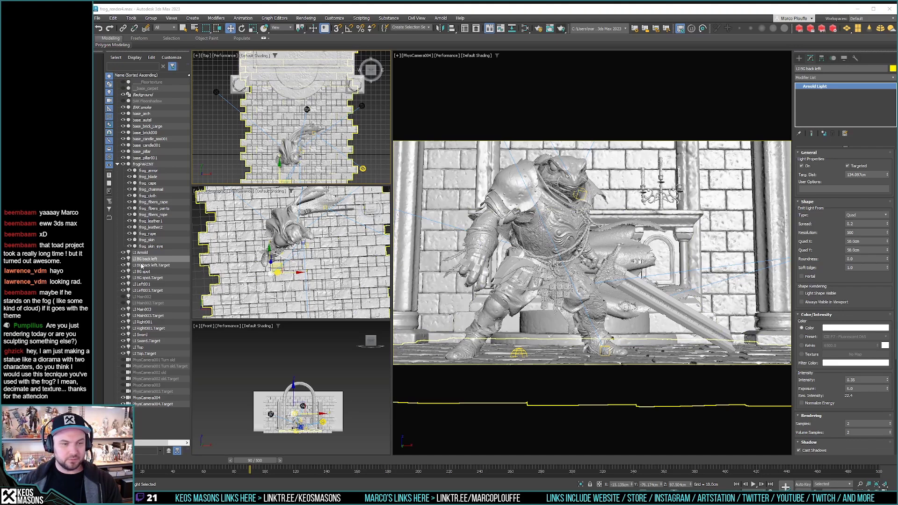
alt+middle_drag(295, 268, 296, 300)
click(848, 166)
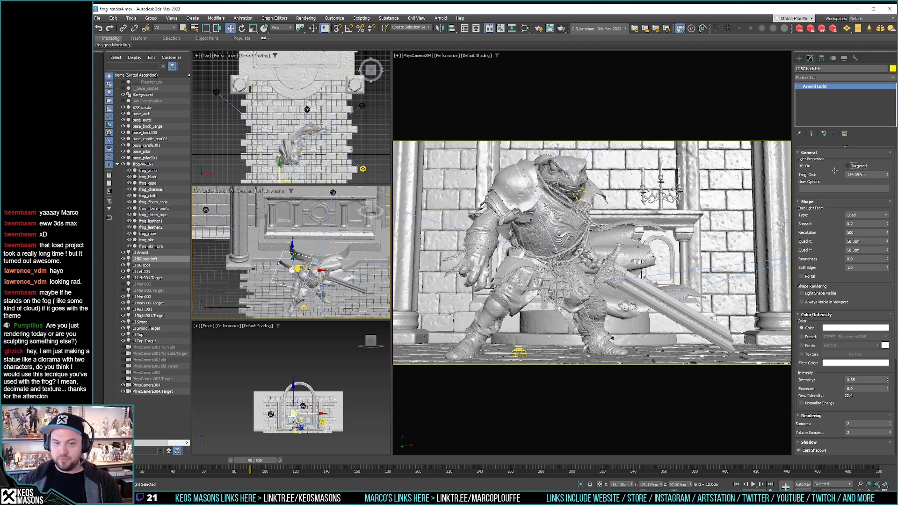
alt+middle_drag(346, 234, 357, 236)
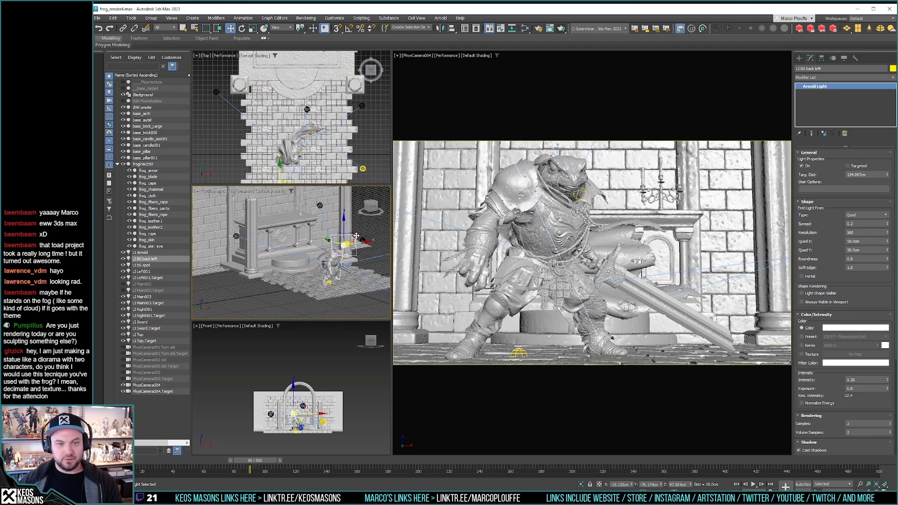
drag(356, 235, 236, 255)
alt+middle_drag(237, 255, 251, 283)
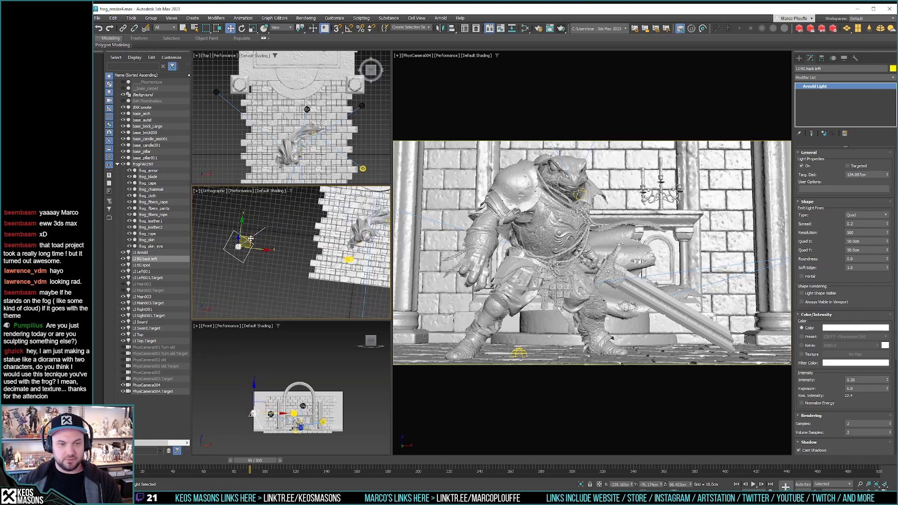
Step: Rotate the light in Local coordinates, nudging its position, so it aims back toward the wall
key(e)
mouse_move(250, 239)
alt+middle_down()
mouse_move(274, 230)
mouse_move(263, 220)
mouse_move(256, 230)
alt+middle_up()
click(283, 28)
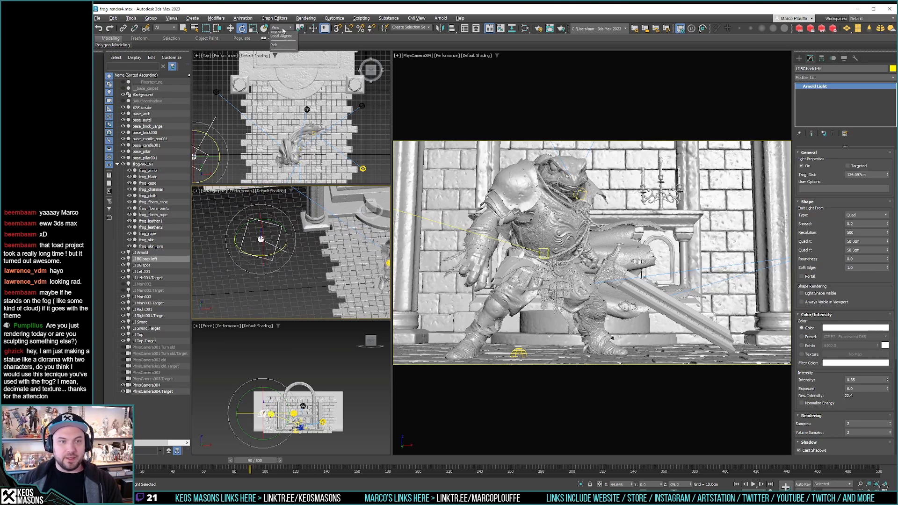
click(283, 32)
drag(261, 239, 276, 239)
mouse_move(276, 239)
alt+middle_down()
mouse_move(291, 239)
mouse_move(296, 263)
mouse_move(284, 255)
alt+middle_up()
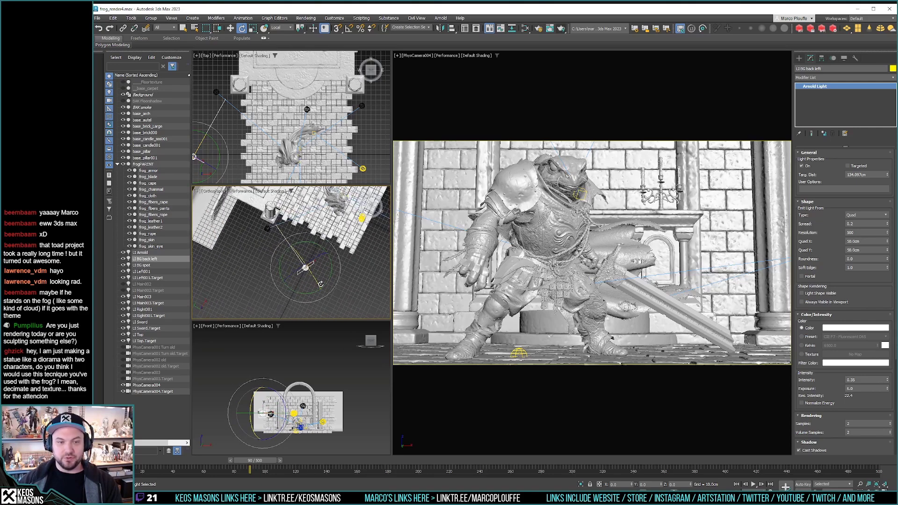
key(w)
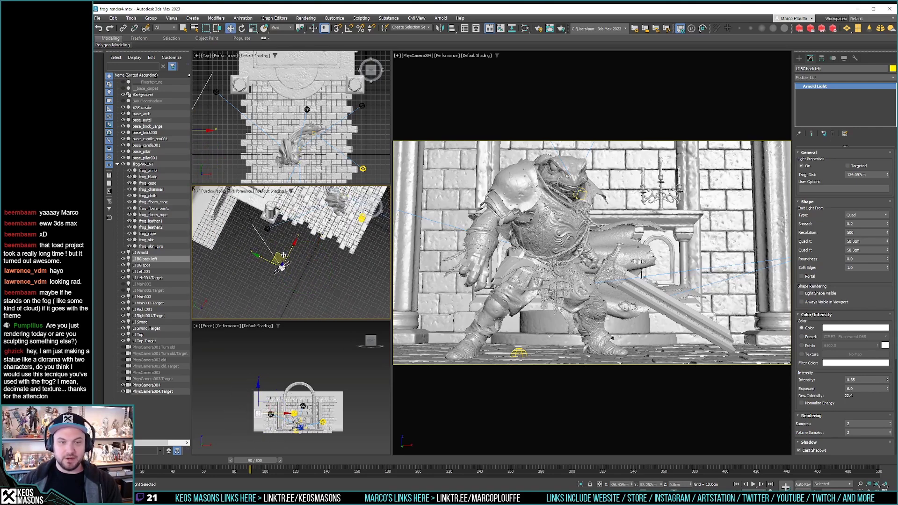
drag(284, 255, 268, 275)
key(e)
alt+middle_drag(268, 275, 266, 252)
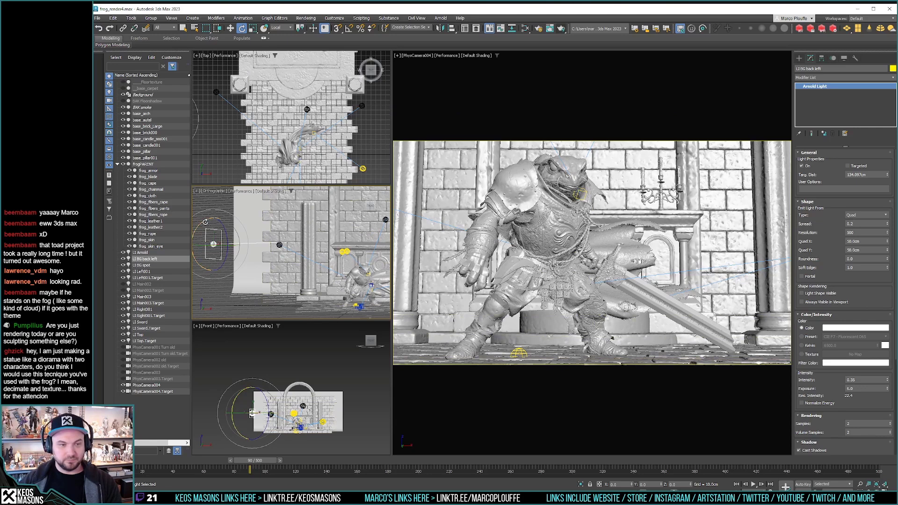
drag(206, 222, 207, 218)
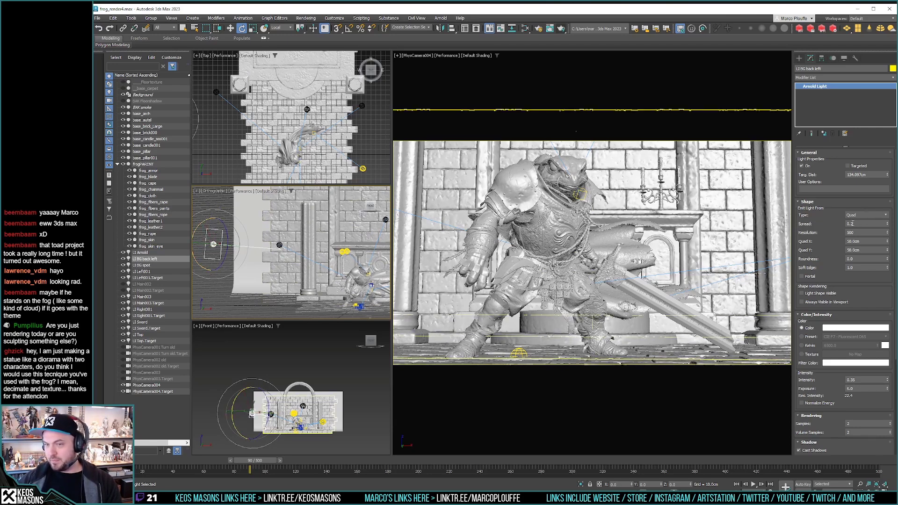
Step: Tint the back-left light a warm peach-red colour and render frame 90
click(844, 328)
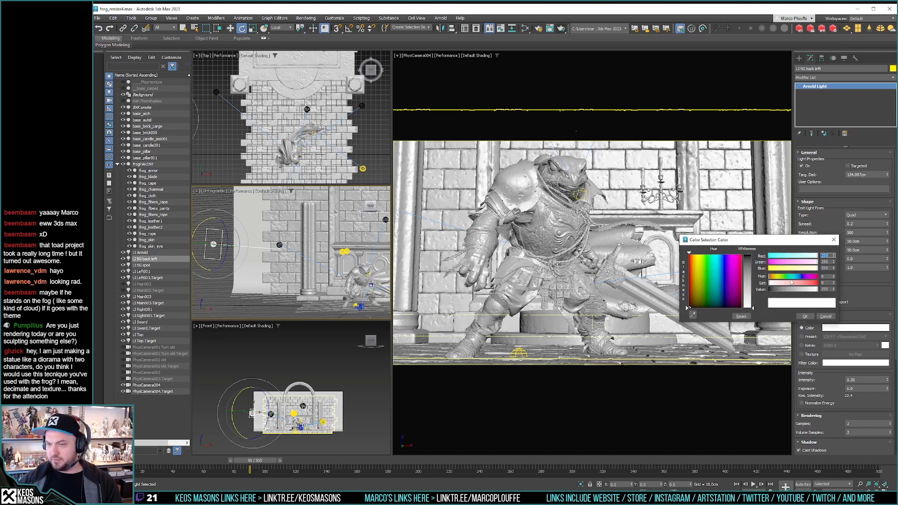
drag(694, 272, 690, 280)
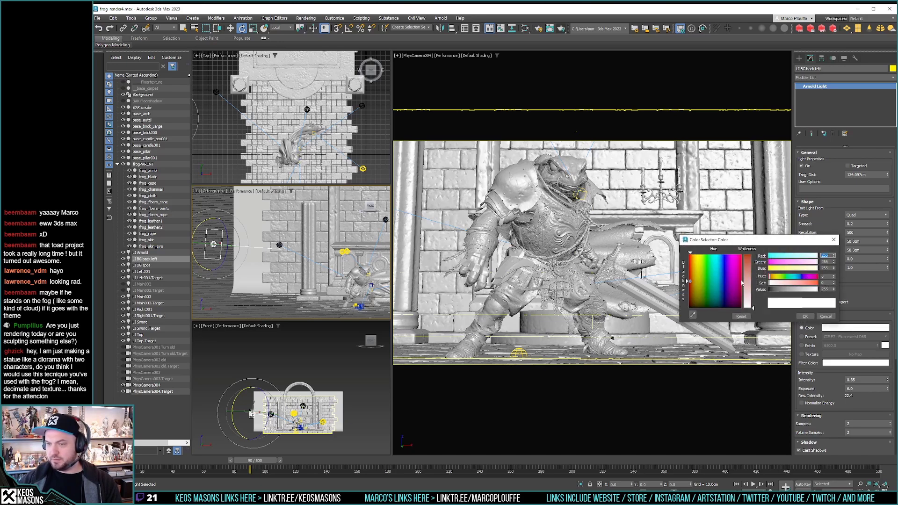
drag(747, 262, 747, 280)
mouse_move(693, 281)
mouse_down()
mouse_move(688, 260)
mouse_move(694, 295)
mouse_move(691, 286)
mouse_up()
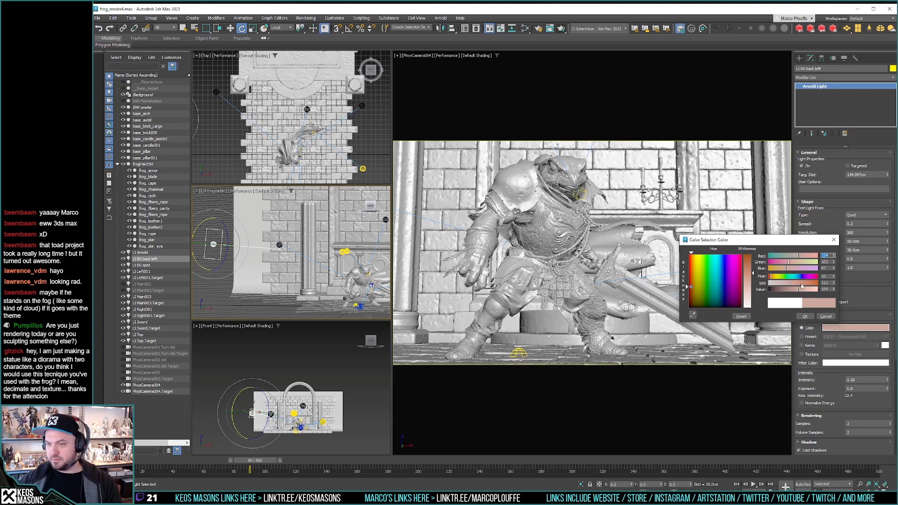
click(802, 284)
drag(693, 284, 687, 281)
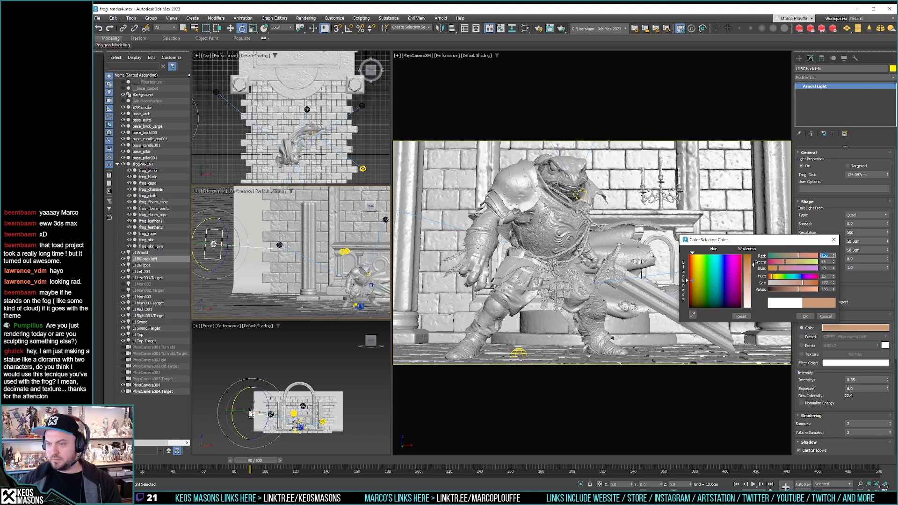
click(805, 316)
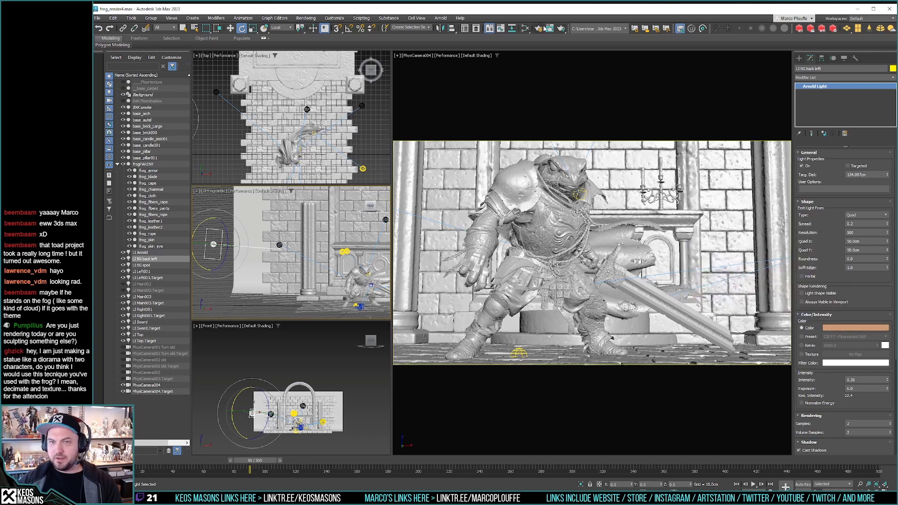
click(561, 29)
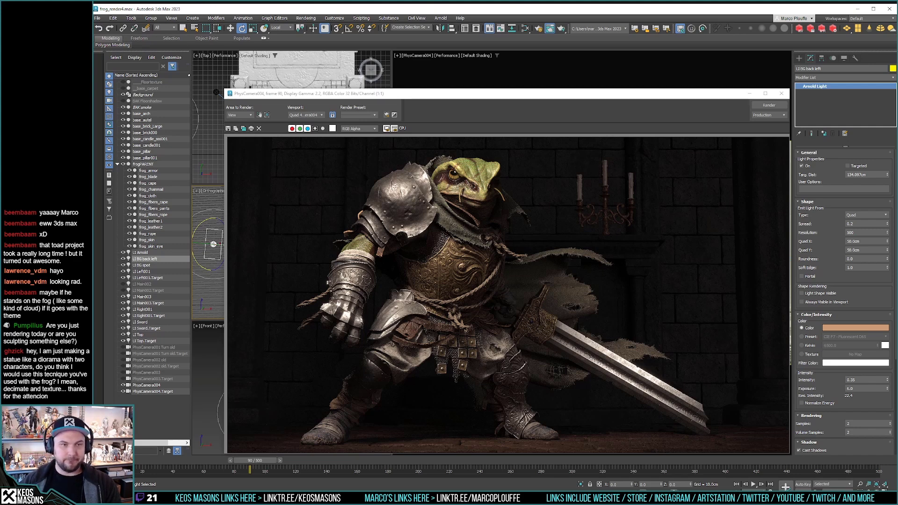
Step: Add LI BG spot and LI BG back left to base_pillar001's light group, re-render, and close the render window
click(242, 79)
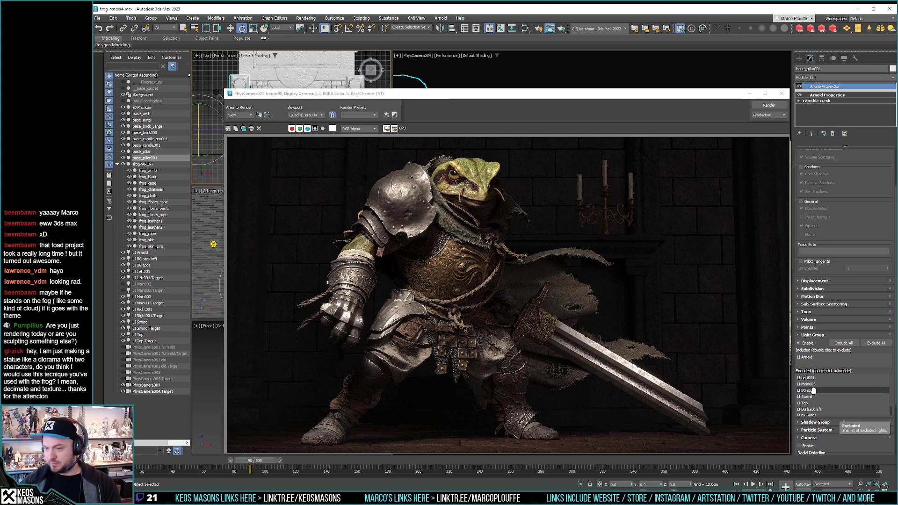
double_click(814, 391)
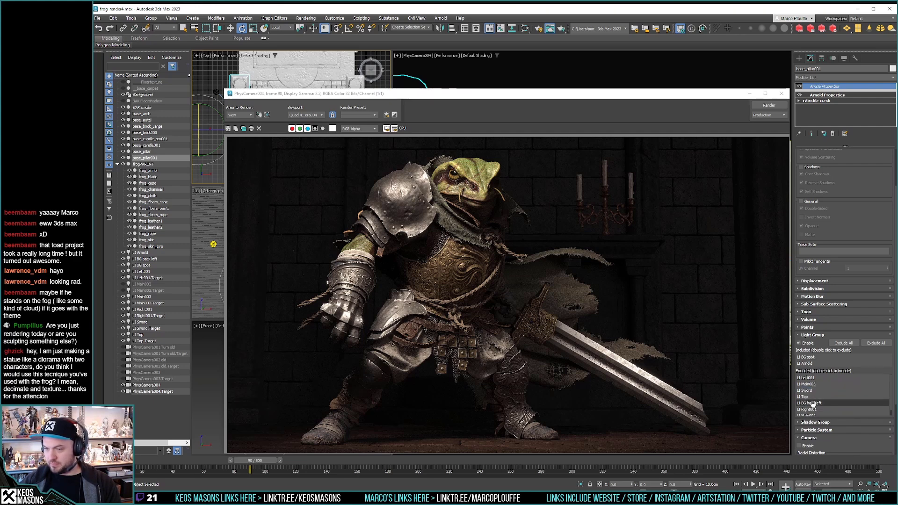
double_click(814, 403)
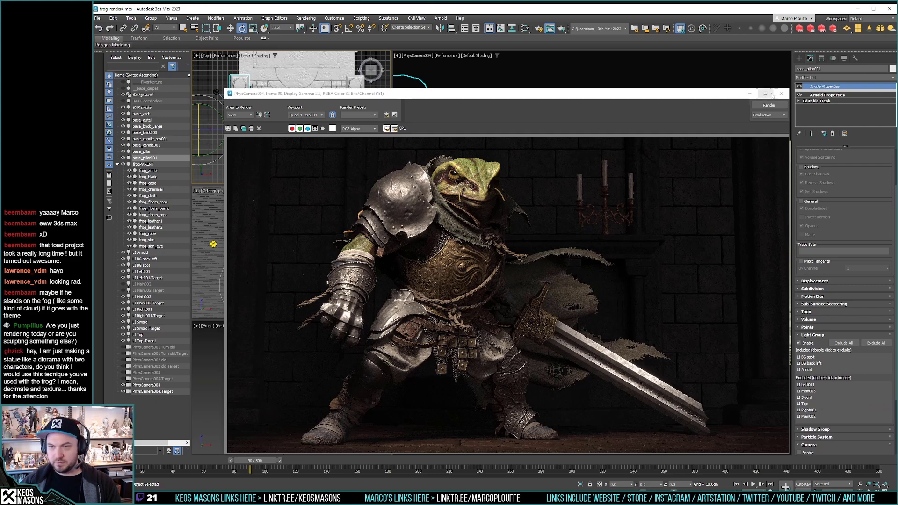
click(775, 105)
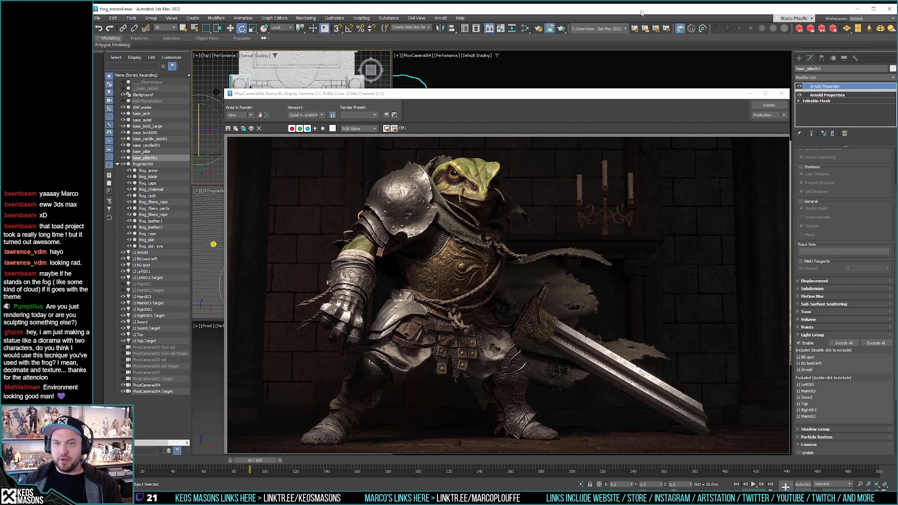
click(782, 93)
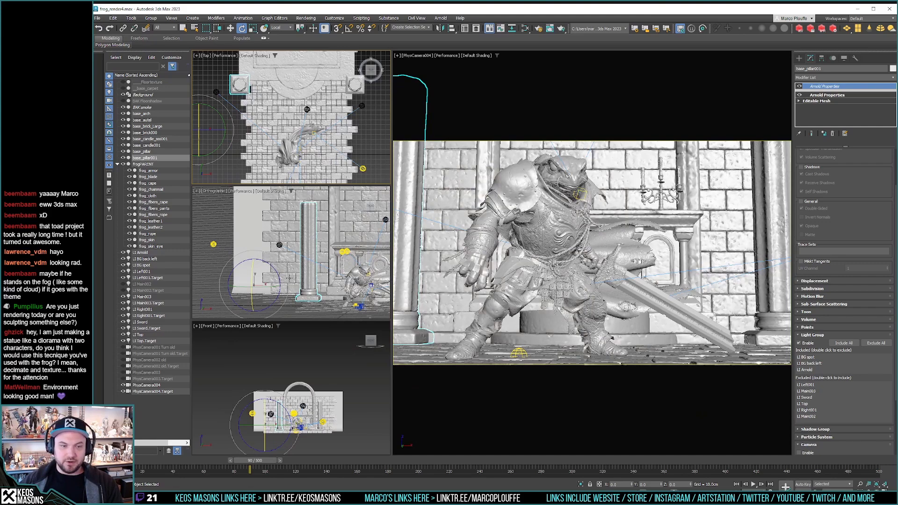
Step: Select the LI BG back left light and rotate it roughly toward the set
key(w)
alt+middle_drag(289, 279, 279, 293)
click(264, 271)
key(e)
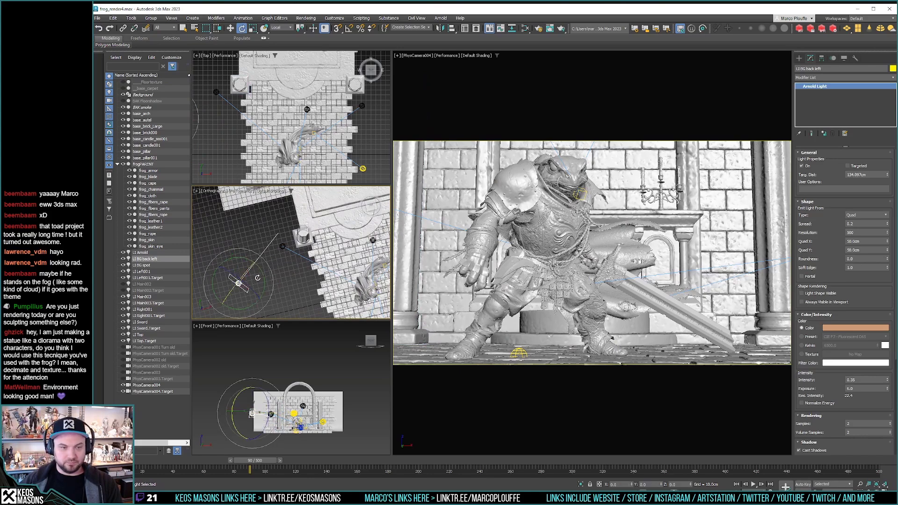
drag(263, 280, 264, 267)
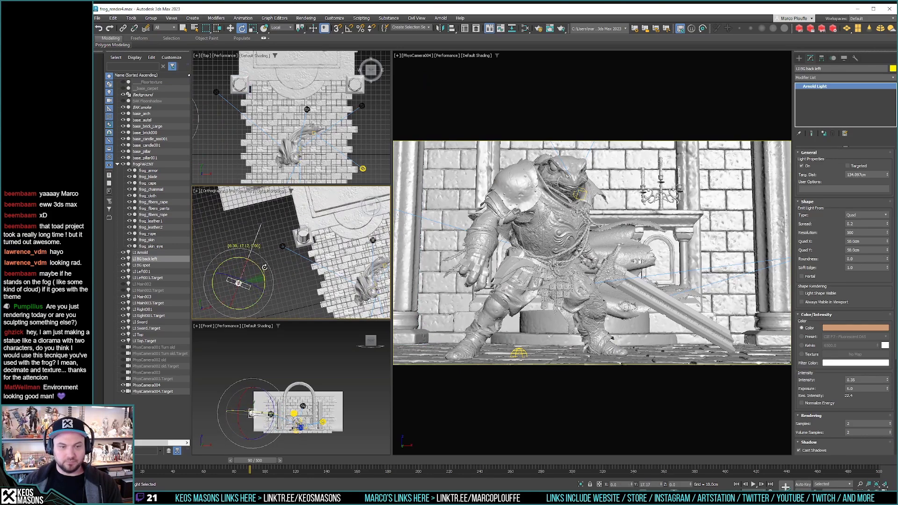
alt+middle_drag(264, 267, 285, 210)
Step: Switch to the Local coordinate system and tilt the light about 19 degrees on X
key(w)
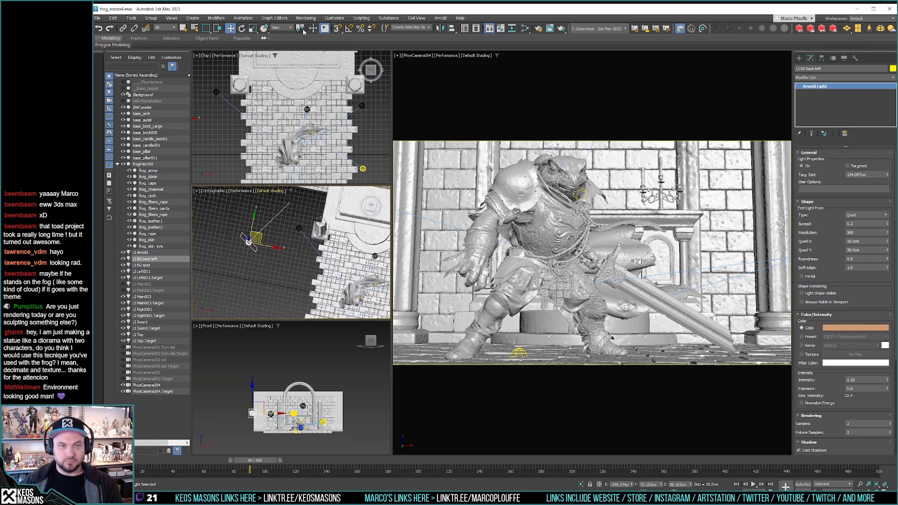
click(287, 28)
click(280, 52)
alt+middle_drag(258, 269, 273, 250)
key(e)
key(w)
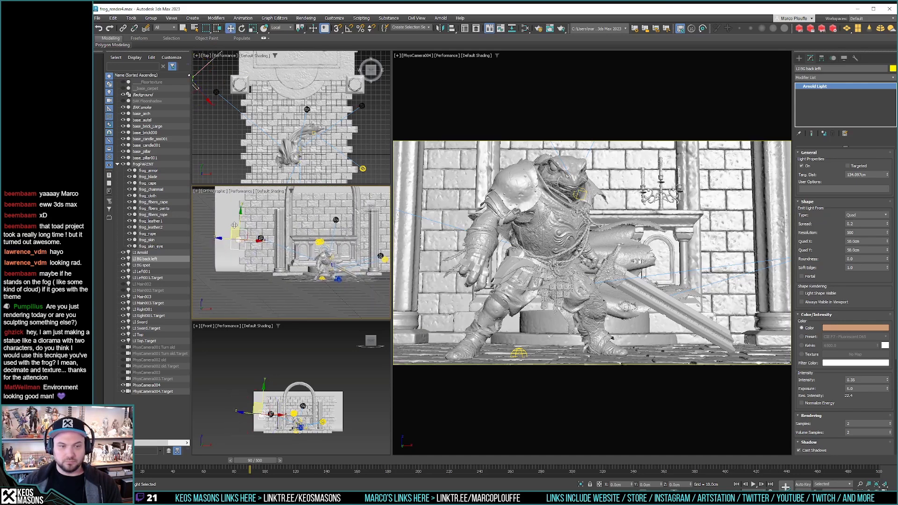
key(e)
drag(238, 238, 223, 261)
Step: Render the frame, set the quad light's Spread to 0.1, and try Roundness values 1 and 0.5
click(561, 29)
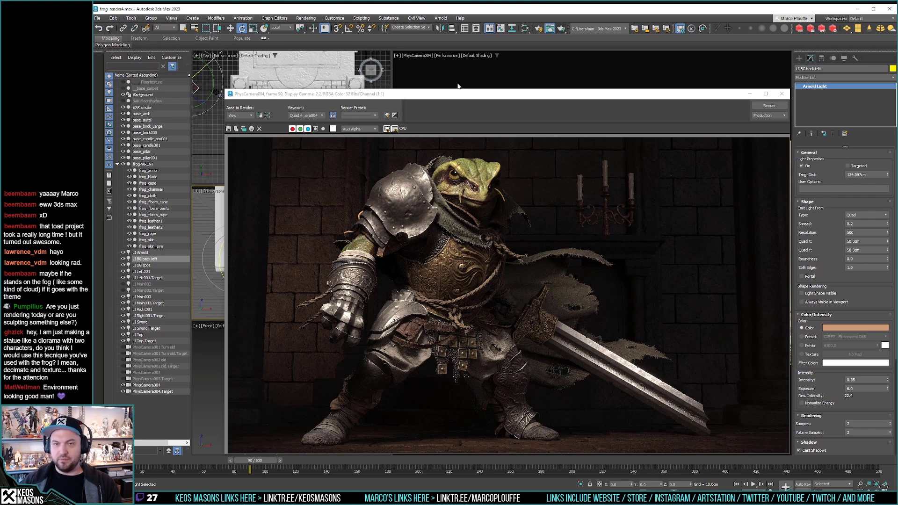
click(854, 225)
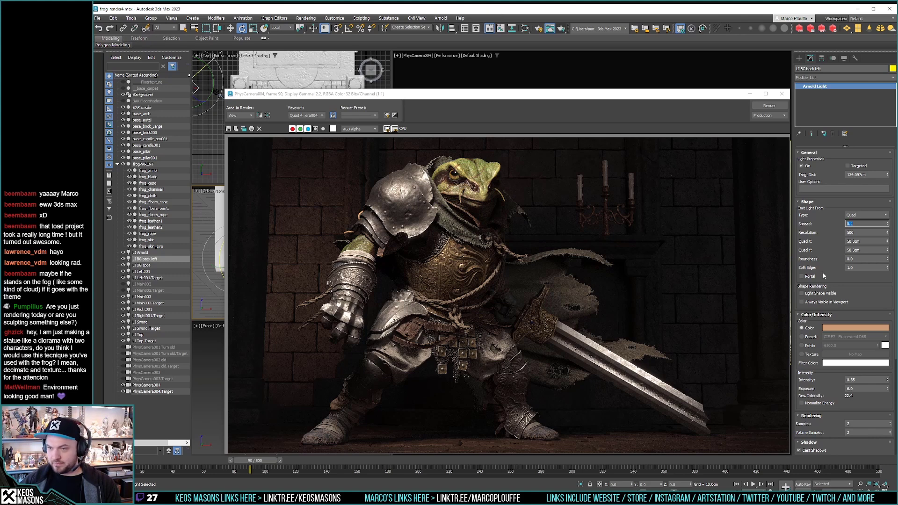
click(858, 259)
text(1)
click(861, 268)
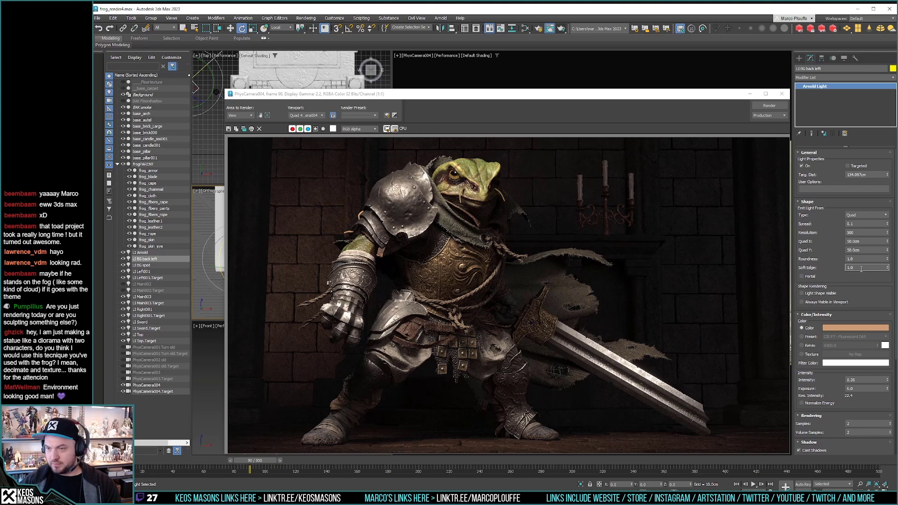
click(854, 259)
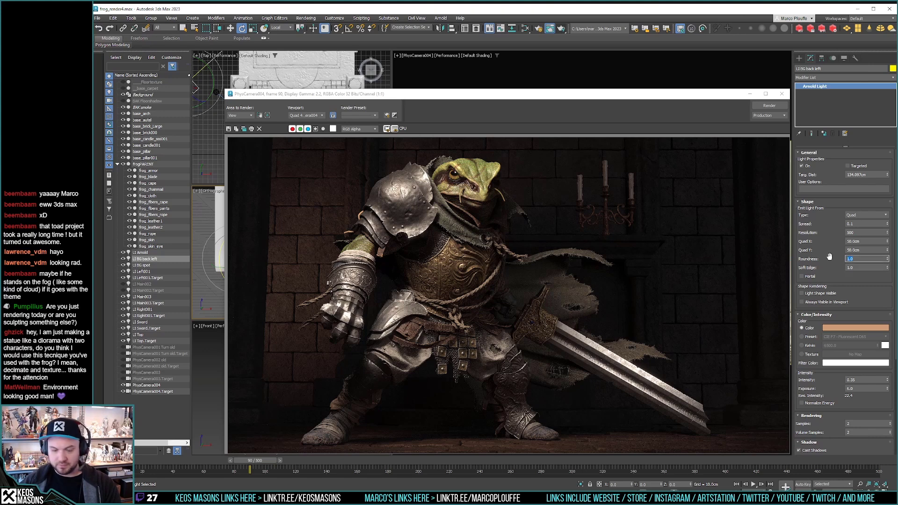
text(0.5)
key(Return)
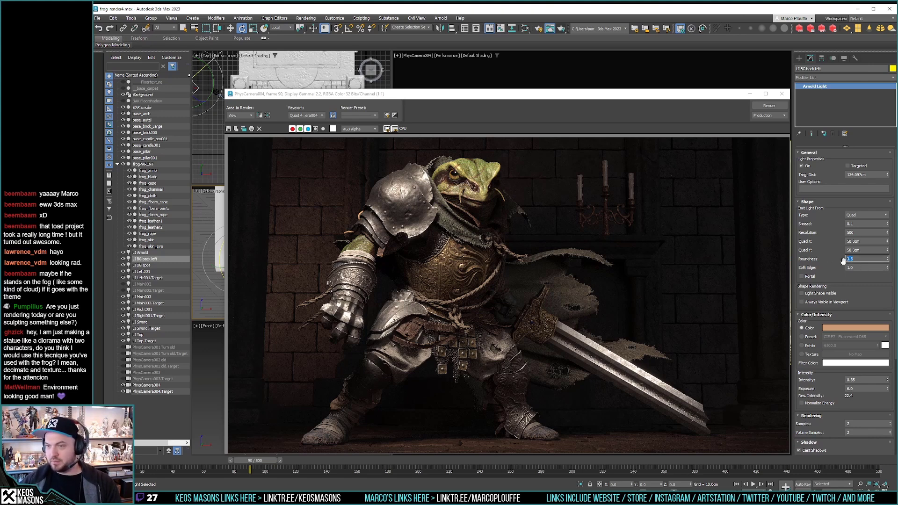
Step: Settle the light's Roundness at 0.8 and close the Rendered Frame Window
click(853, 259)
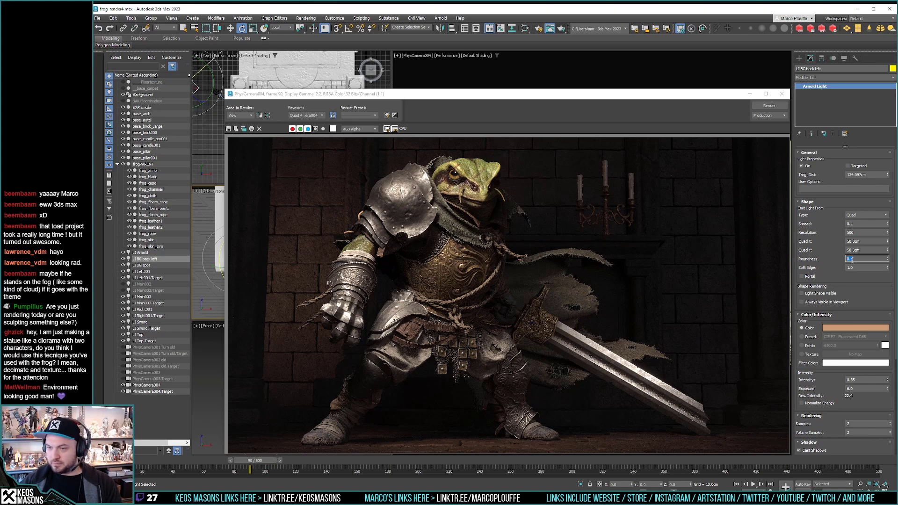
text(1)
key(Return)
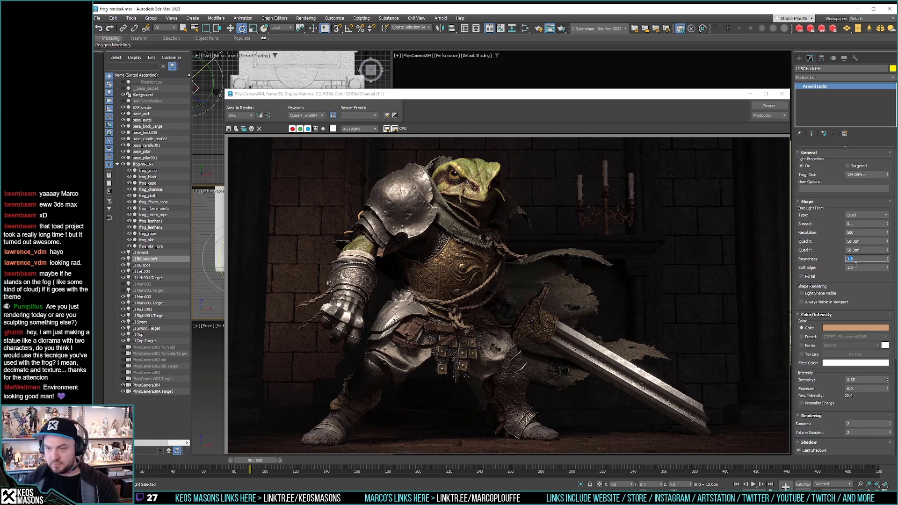
click(855, 268)
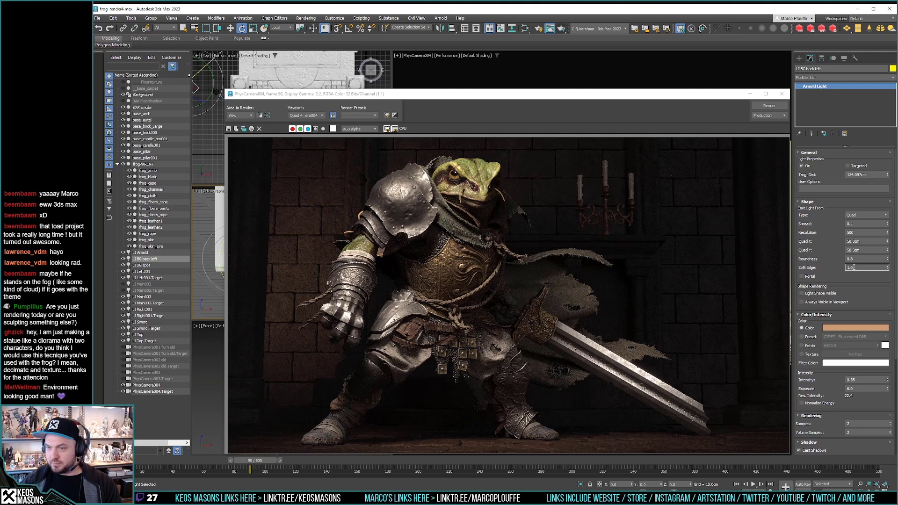
click(861, 215)
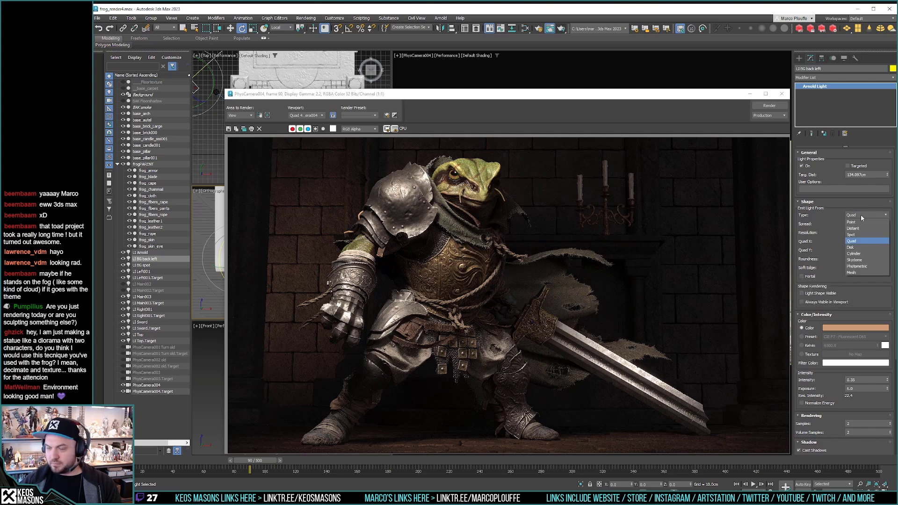
click(784, 95)
Step: Change LI BG back left's shape to Spot and move it lower and to the left
click(784, 95)
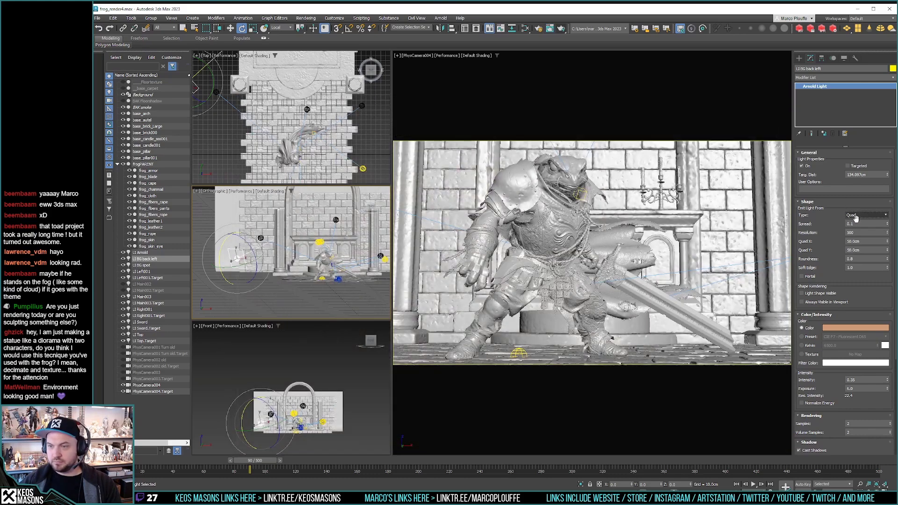
click(855, 218)
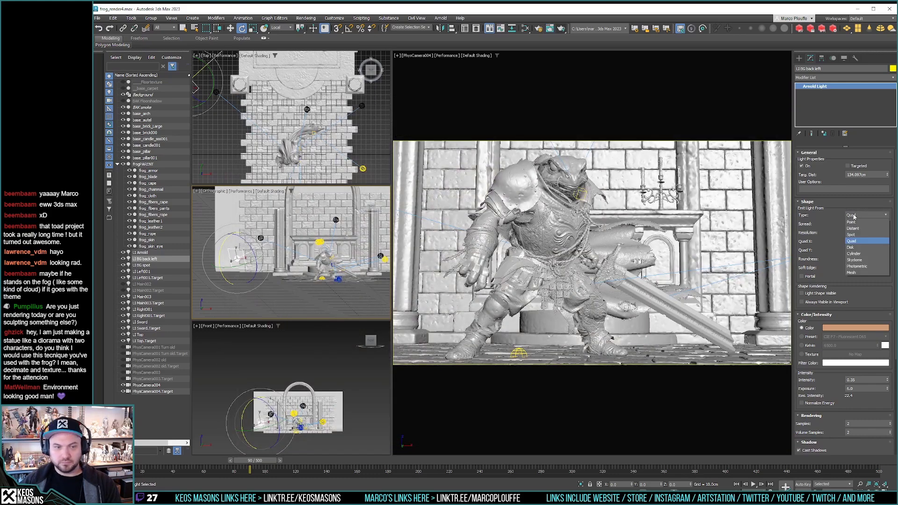
click(858, 237)
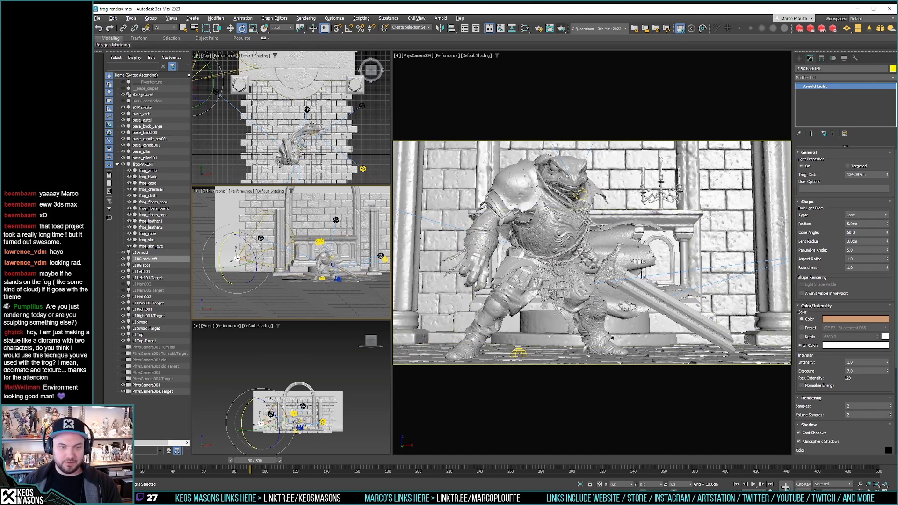
alt+middle_drag(311, 260, 264, 267)
key(w)
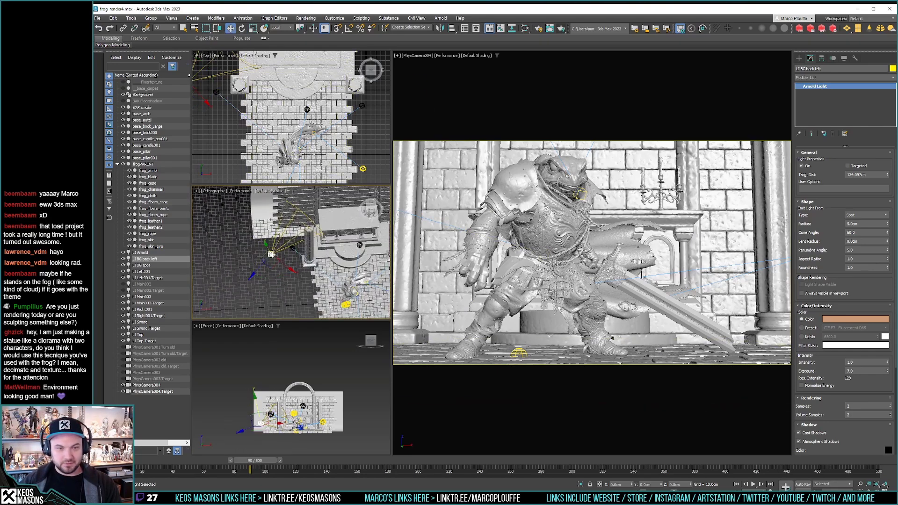
drag(261, 267, 246, 298)
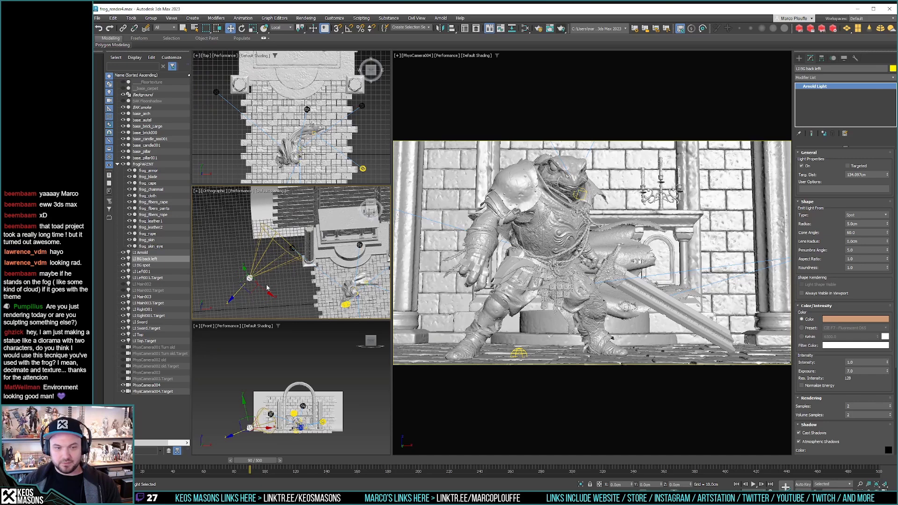
Step: Set the spot's Radius to 27.1cm, Cone Angle to 69.0 and Lens Radius to 40.6cm
click(883, 224)
text(3.9)
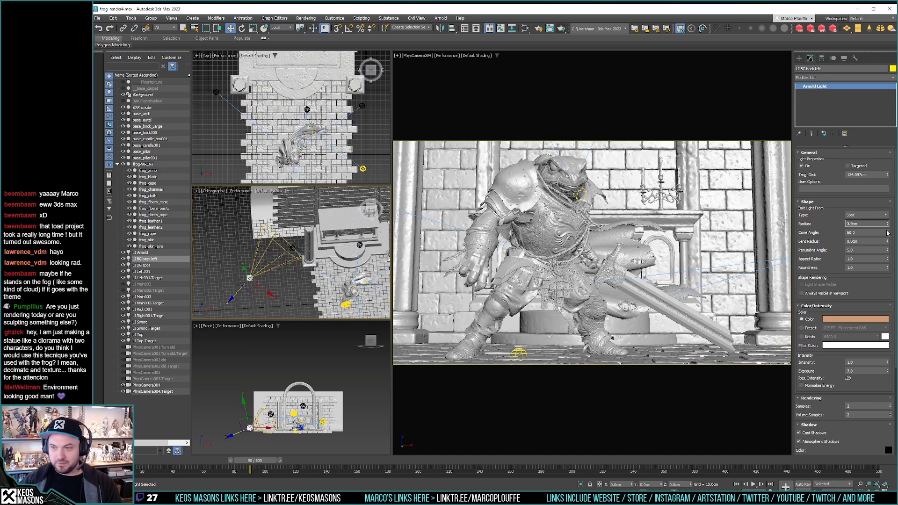
drag(887, 225, 885, 162)
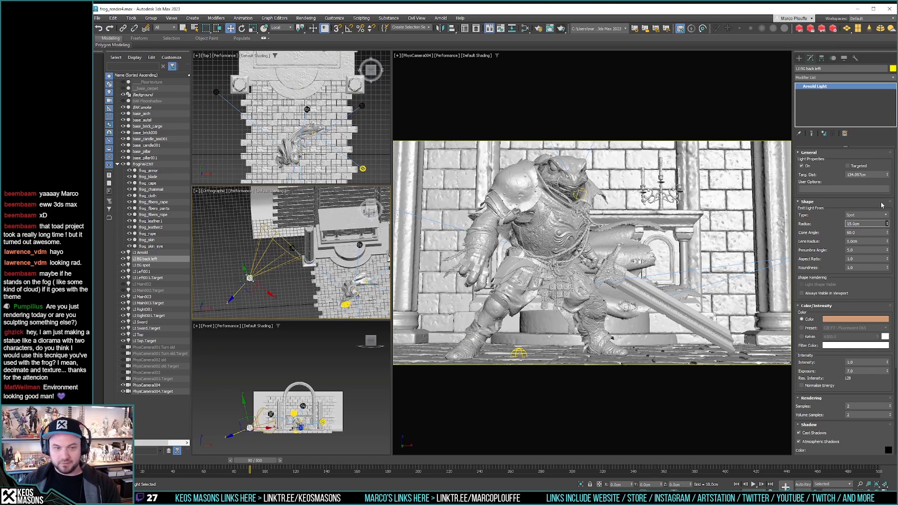
drag(882, 205, 881, 150)
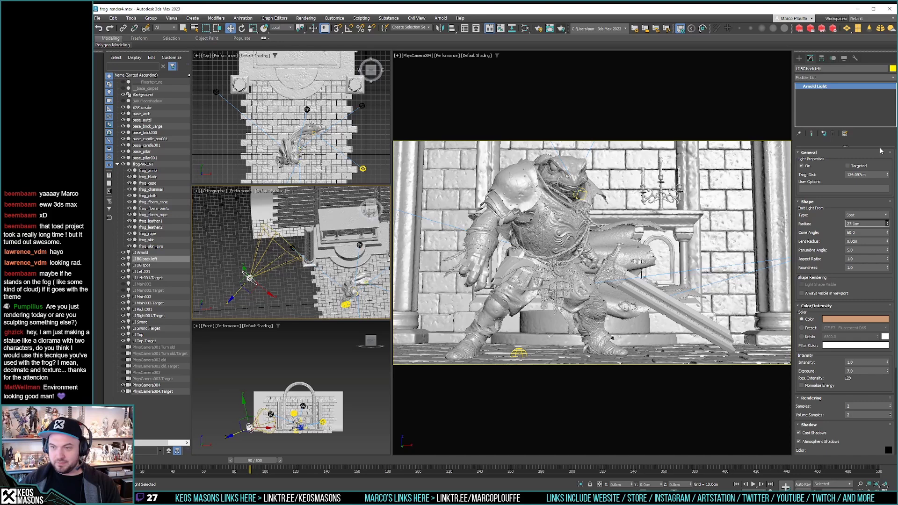
drag(889, 232, 865, 203)
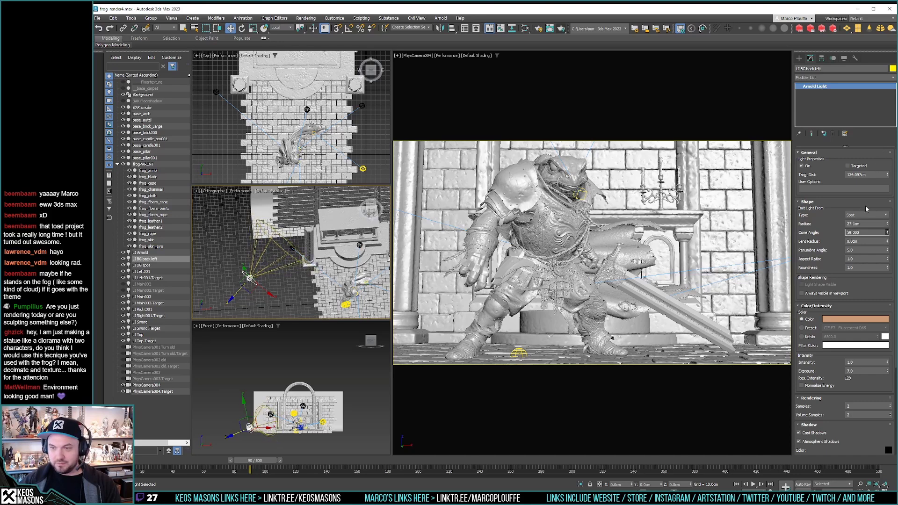
drag(888, 241, 890, 215)
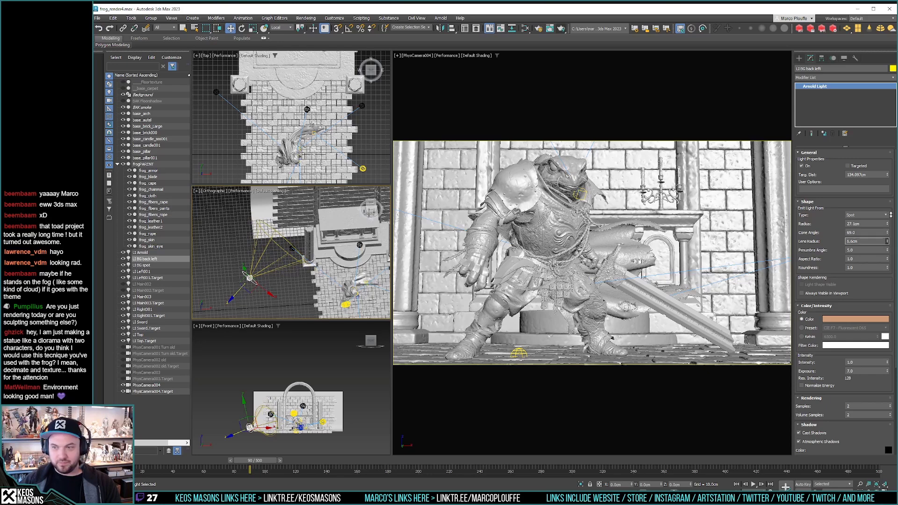
drag(878, 113, 871, 63)
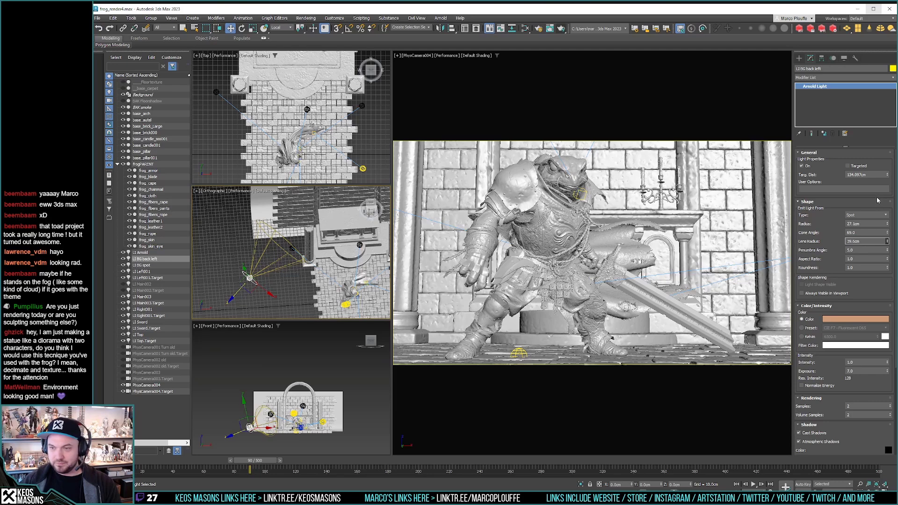
drag(877, 200, 878, 237)
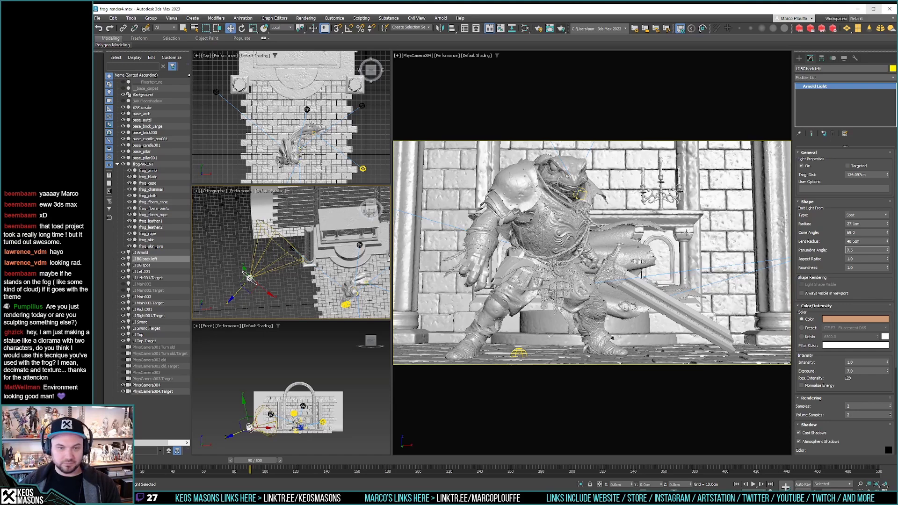
Step: Render to check the spot light, make LI BG spot unique, and close the render window
click(549, 29)
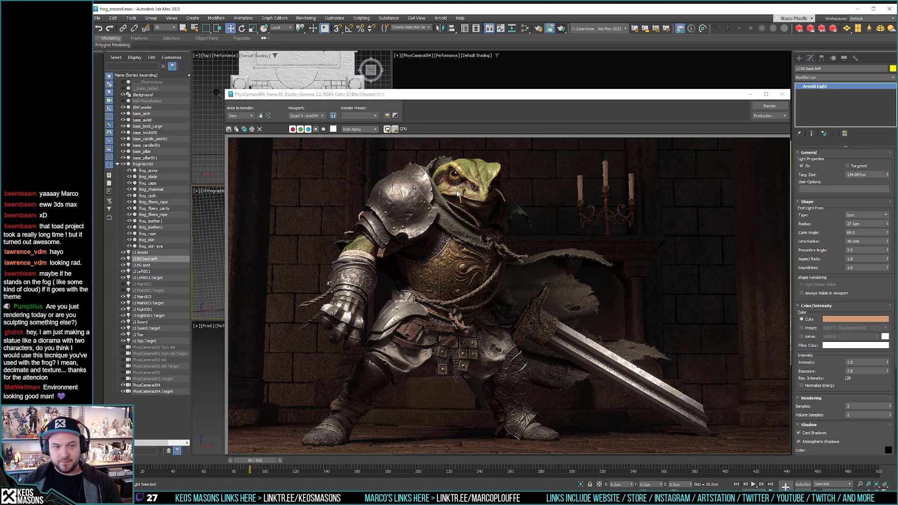
click(146, 265)
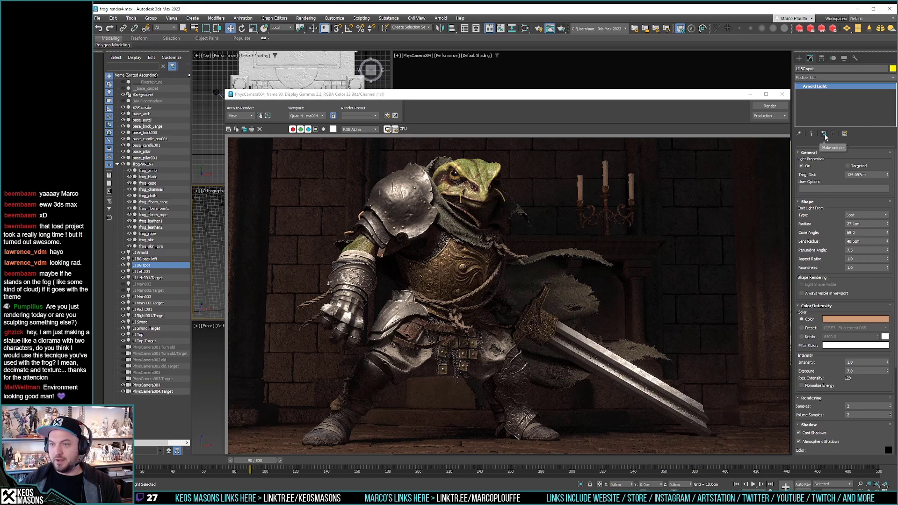
click(814, 86)
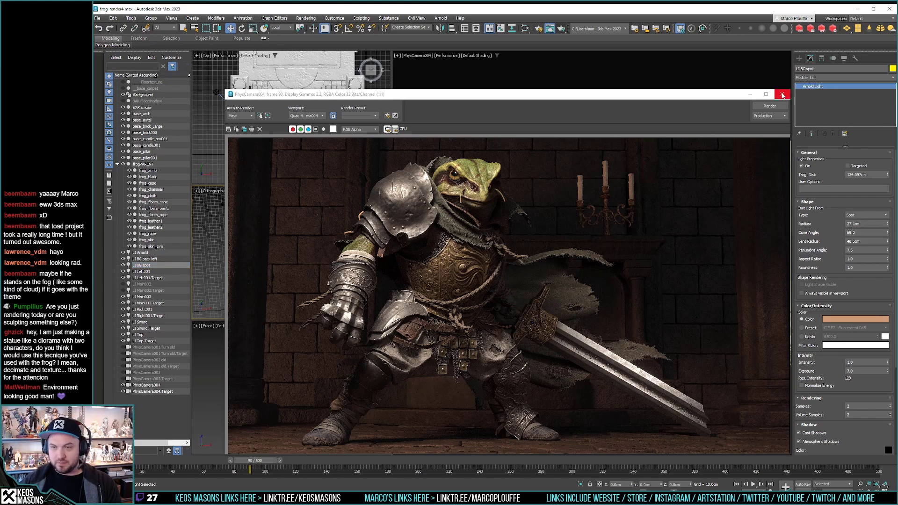
click(783, 95)
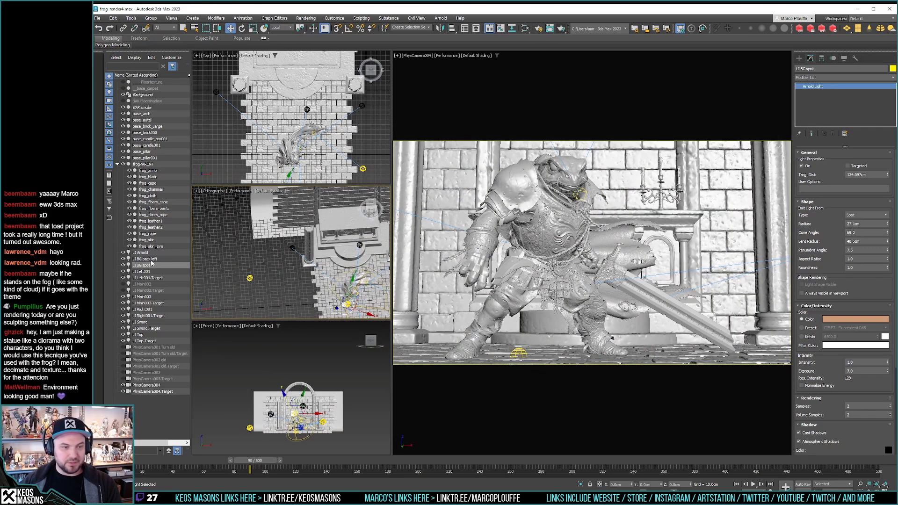
Step: Select the LI BG spot light and change its Shape Type to Quad
click(151, 259)
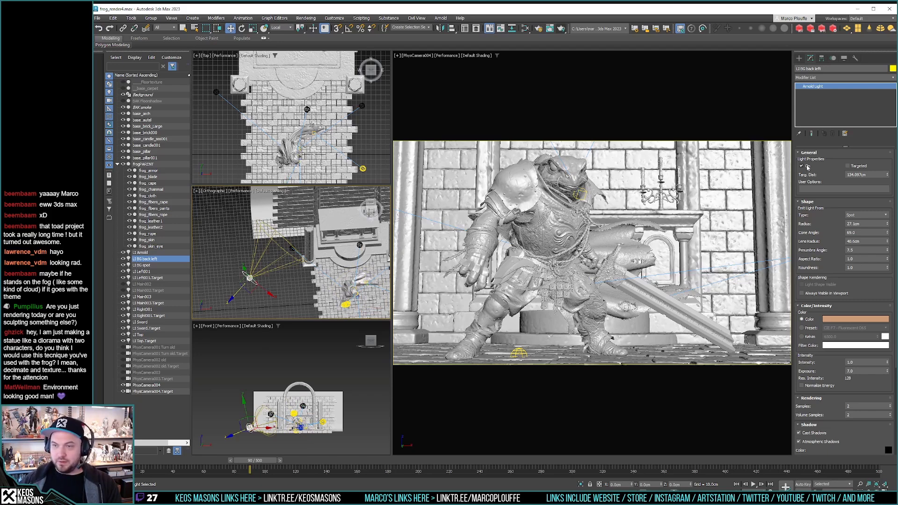
click(138, 268)
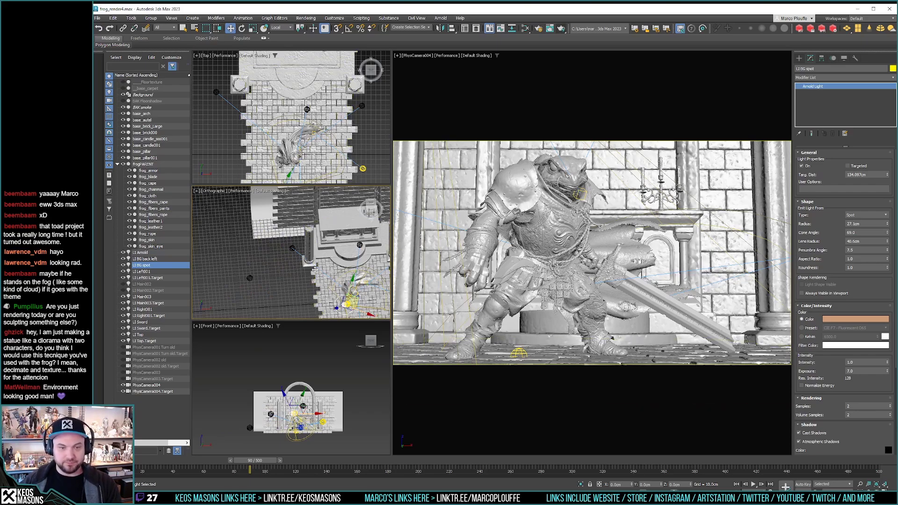
alt+middle_drag(315, 270, 277, 259)
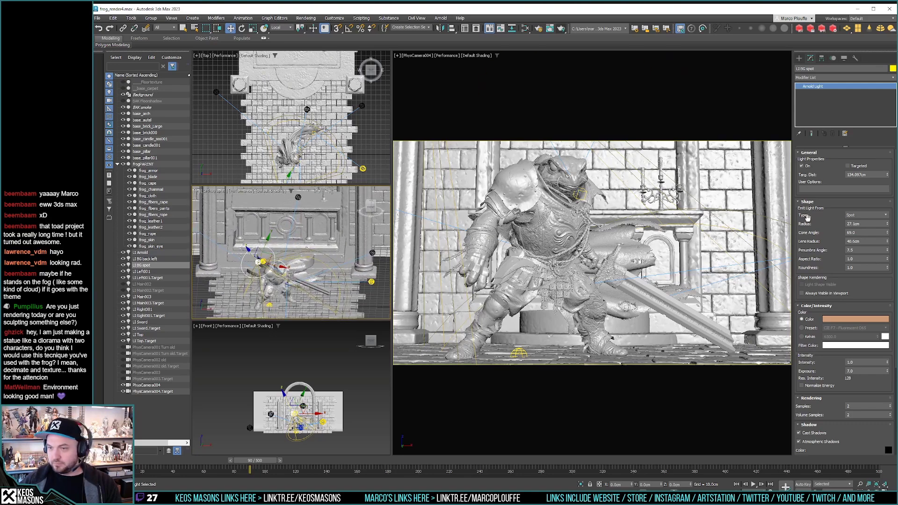
click(856, 215)
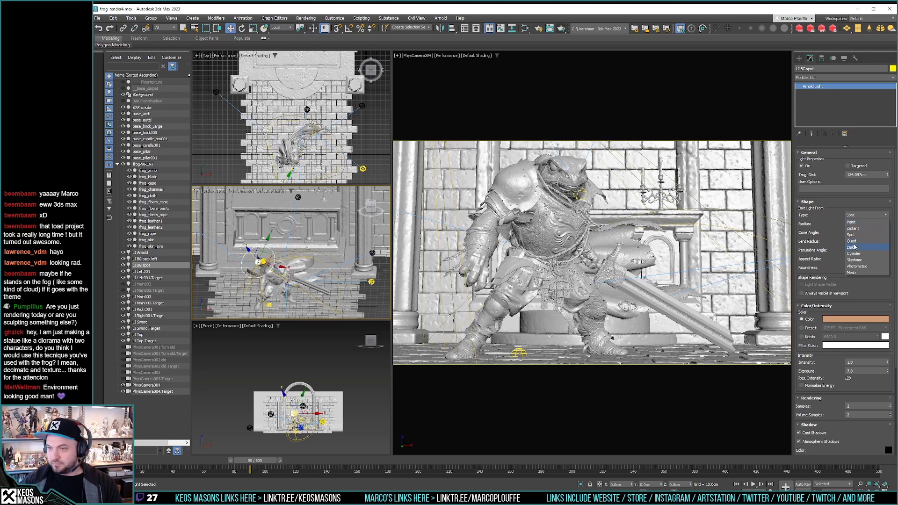
click(852, 241)
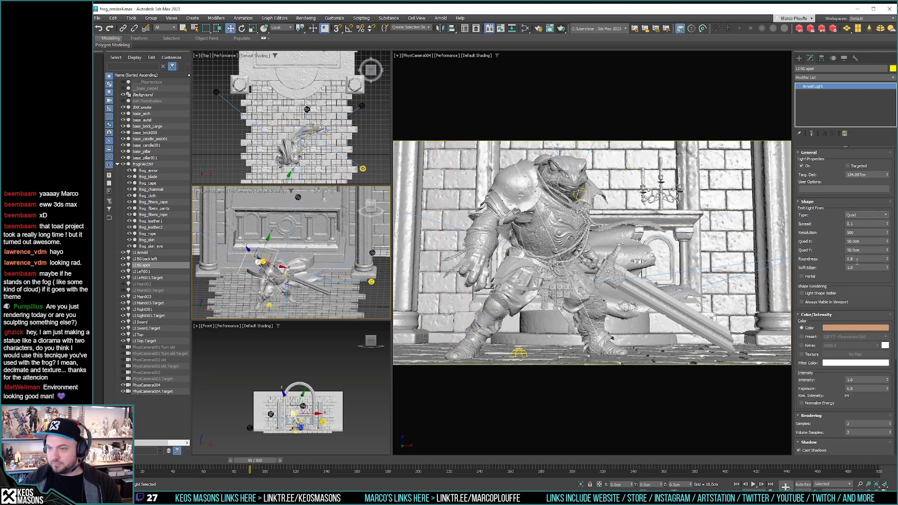
Step: Give the light a pale pink colour and render the scene
click(824, 329)
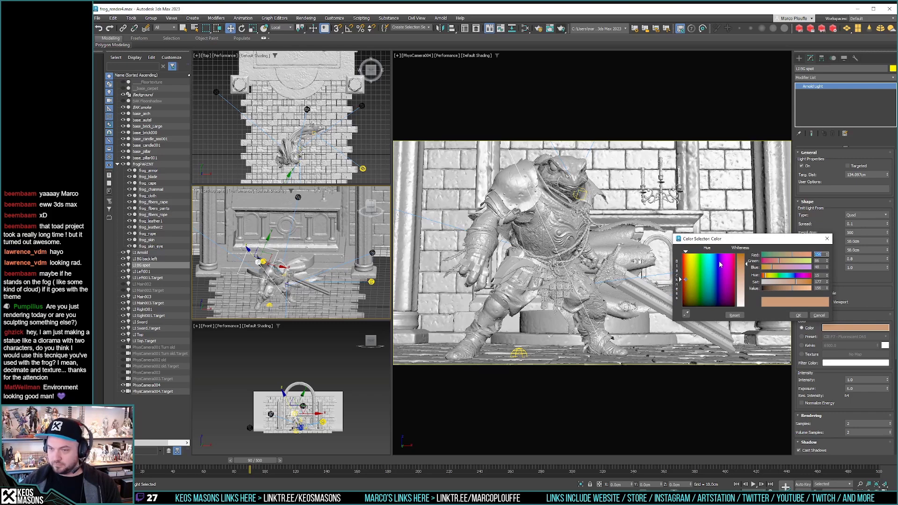
click(743, 296)
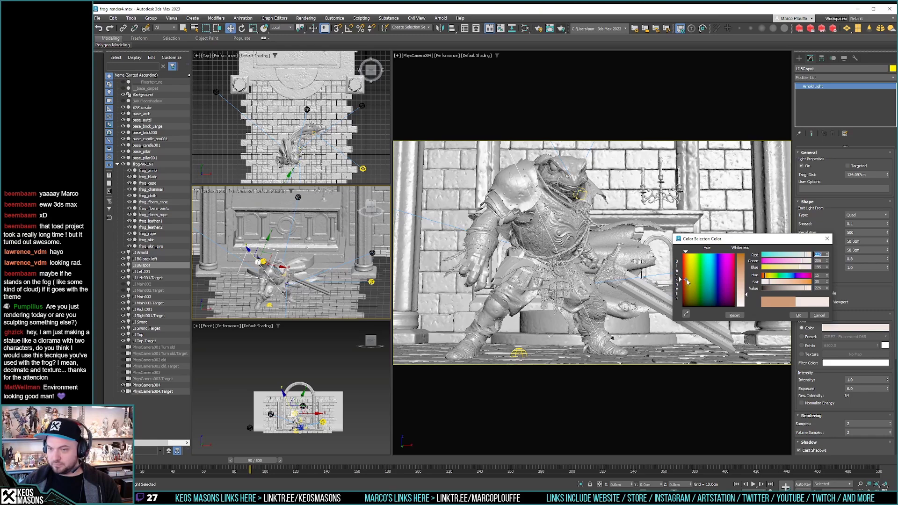
click(797, 316)
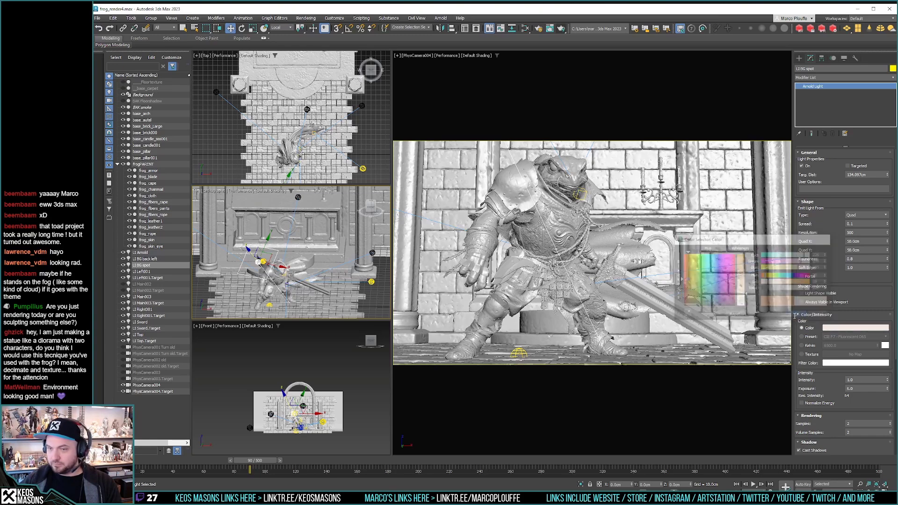
click(562, 29)
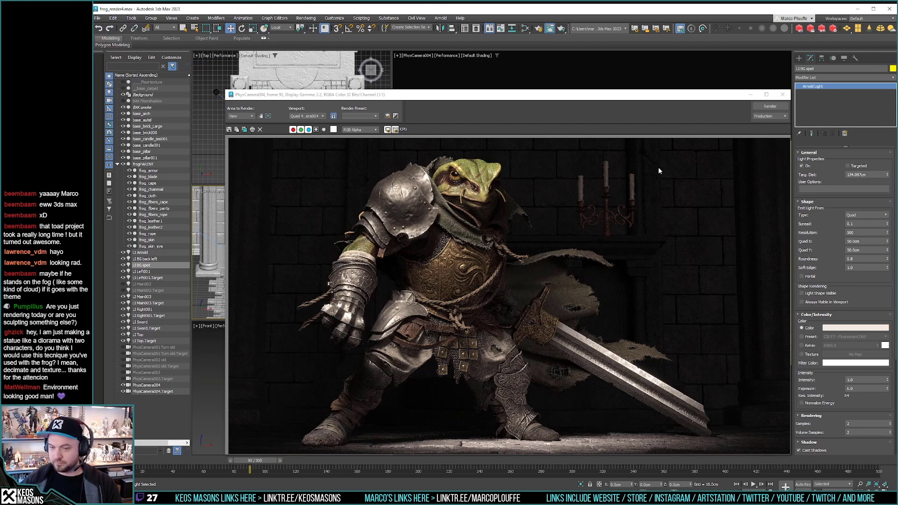
Step: Set the LI BG spot's Spread to 0.2, warm its colour slightly, and re-render
double_click(856, 224)
text(0.2)
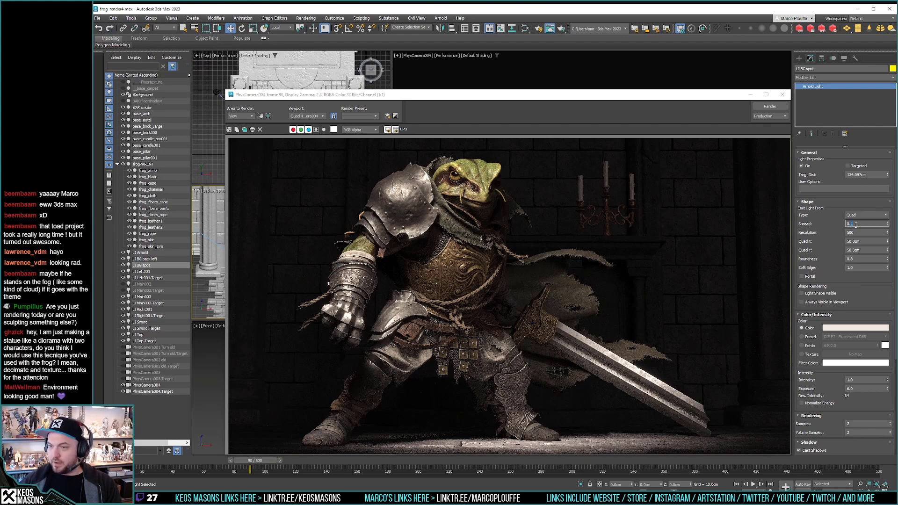
click(849, 329)
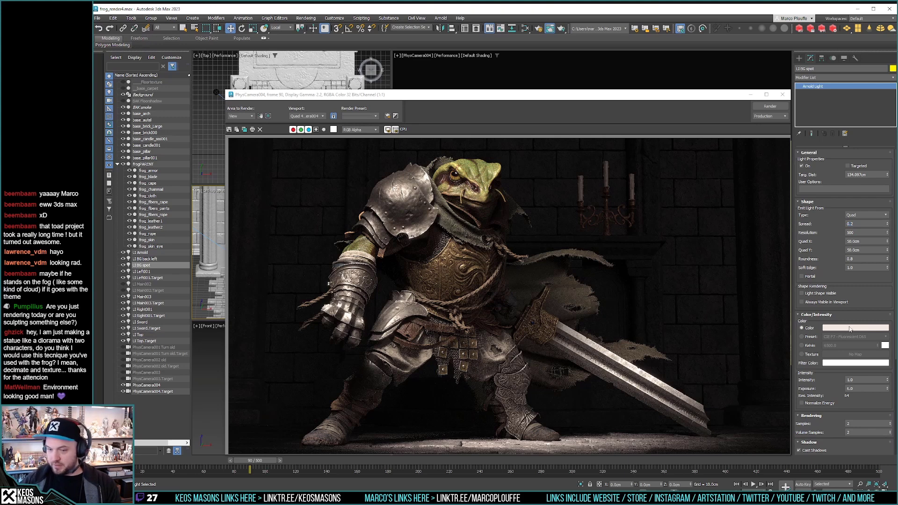
drag(760, 293, 760, 289)
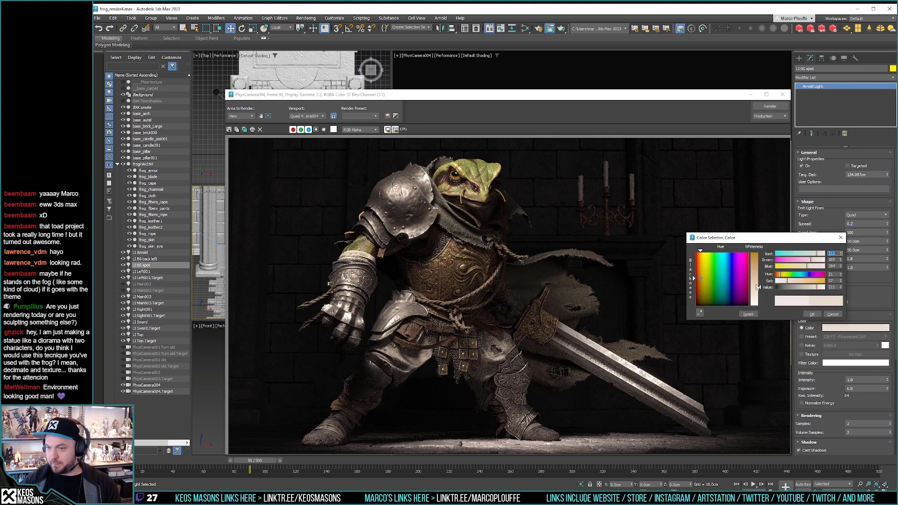
click(811, 315)
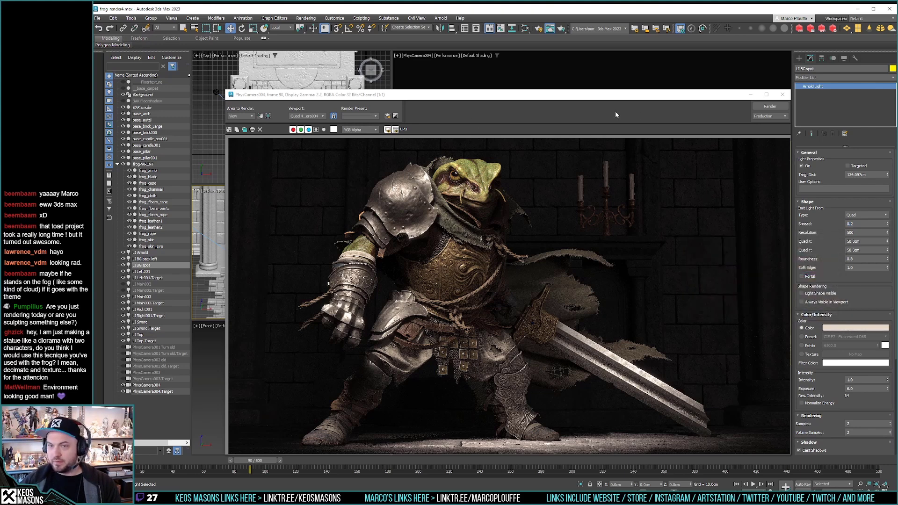
click(770, 106)
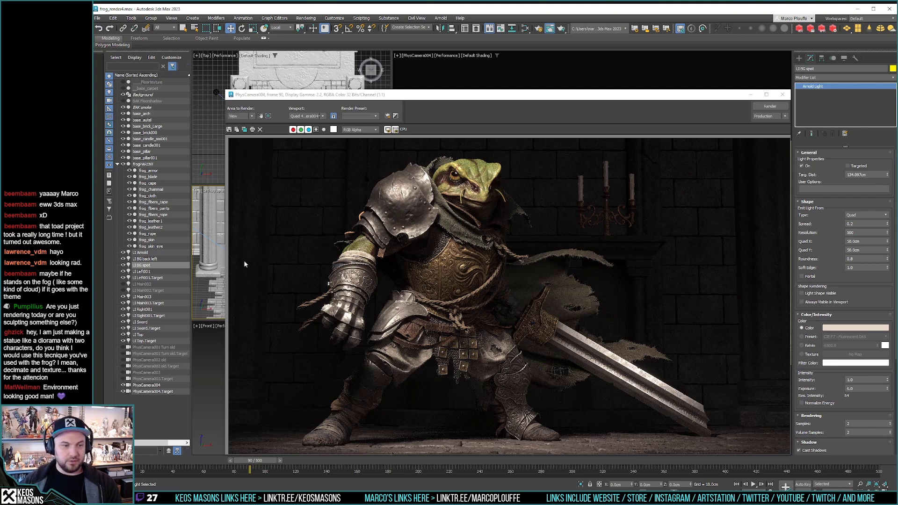
Step: Check the background lights' colours, then select LI Main003
click(146, 259)
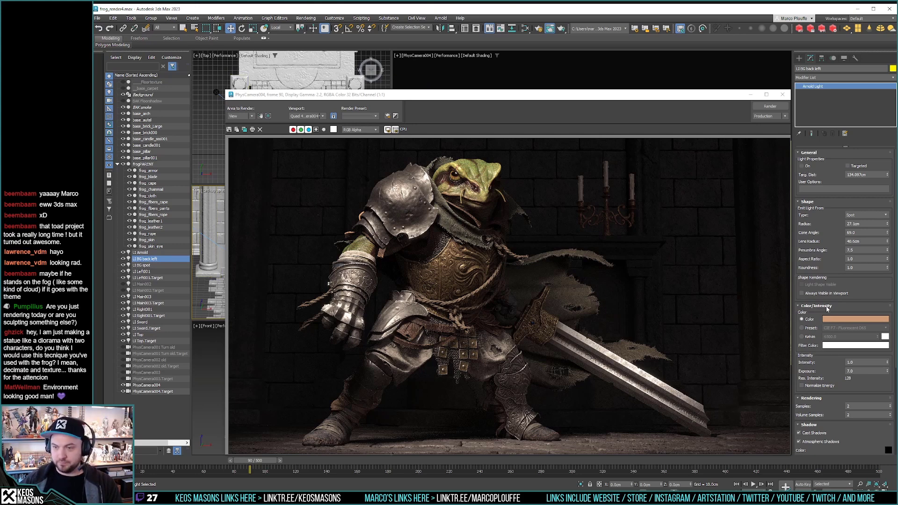
click(141, 265)
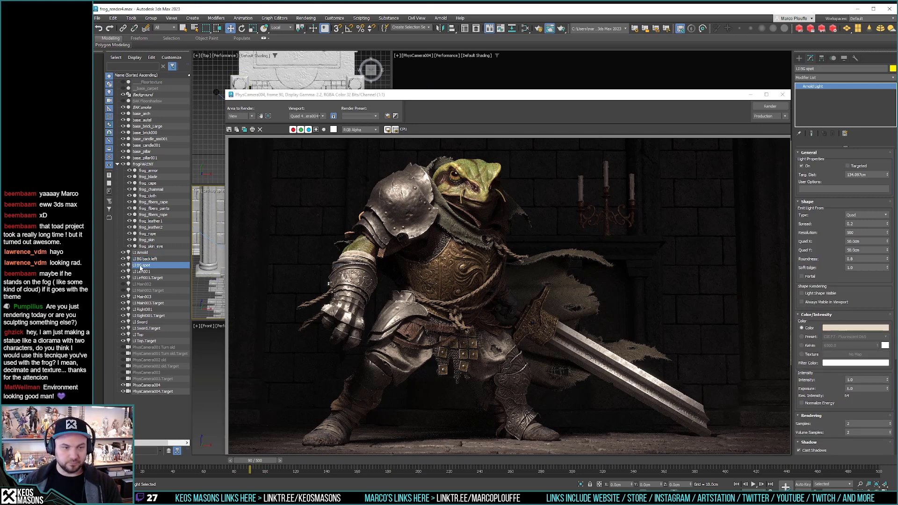
click(834, 330)
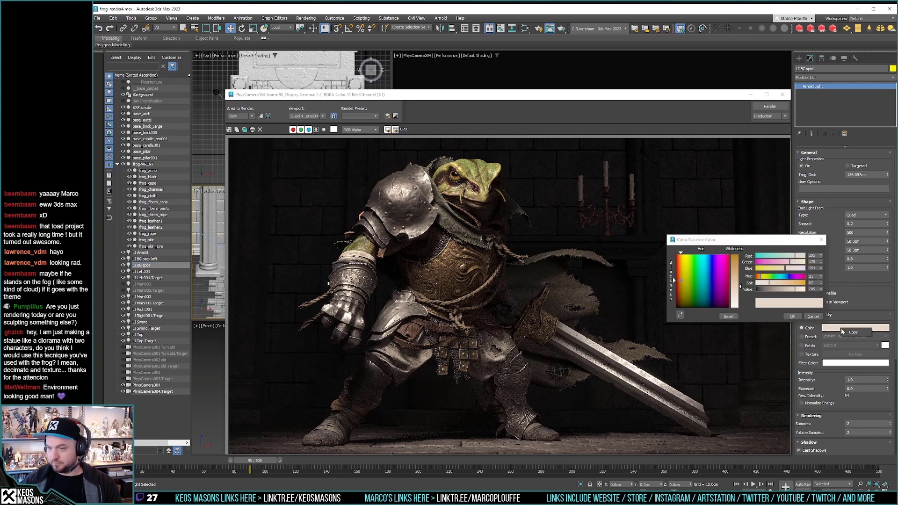
click(821, 240)
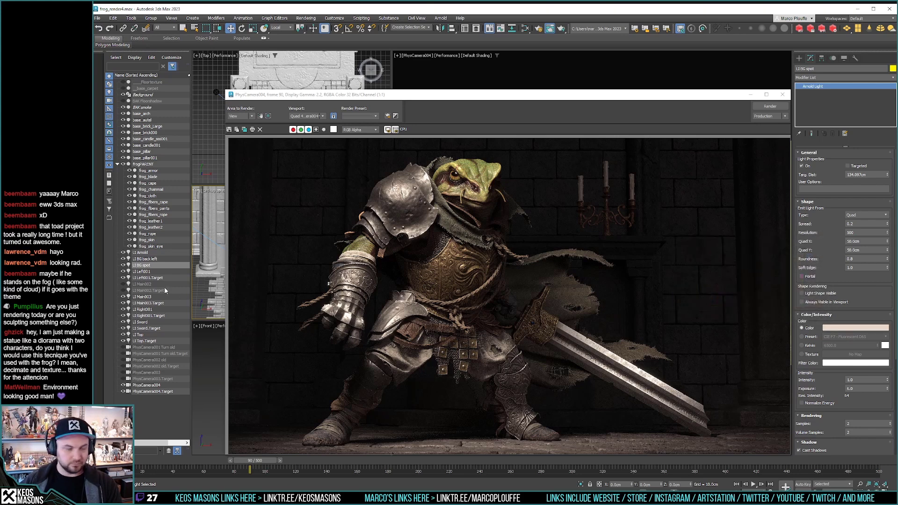
click(142, 297)
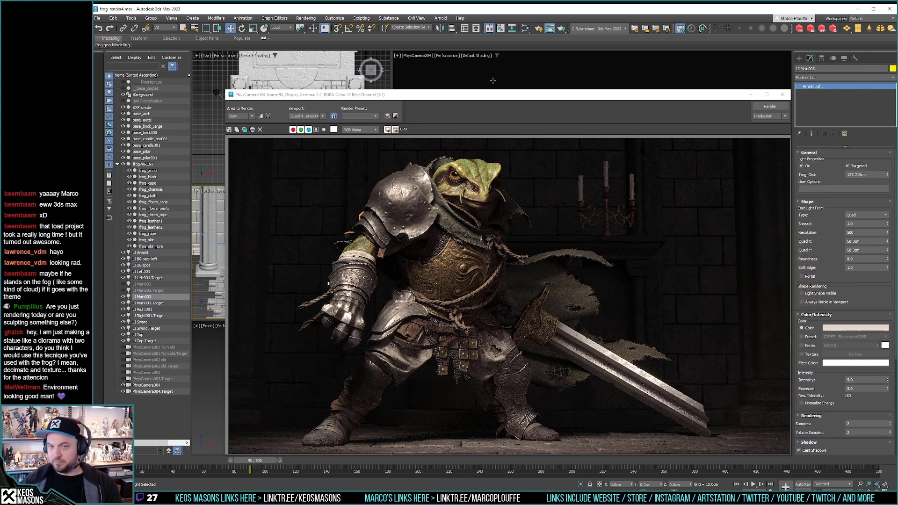
Step: Re-render the scene and save the image to the Desktop as a JPEG
click(769, 106)
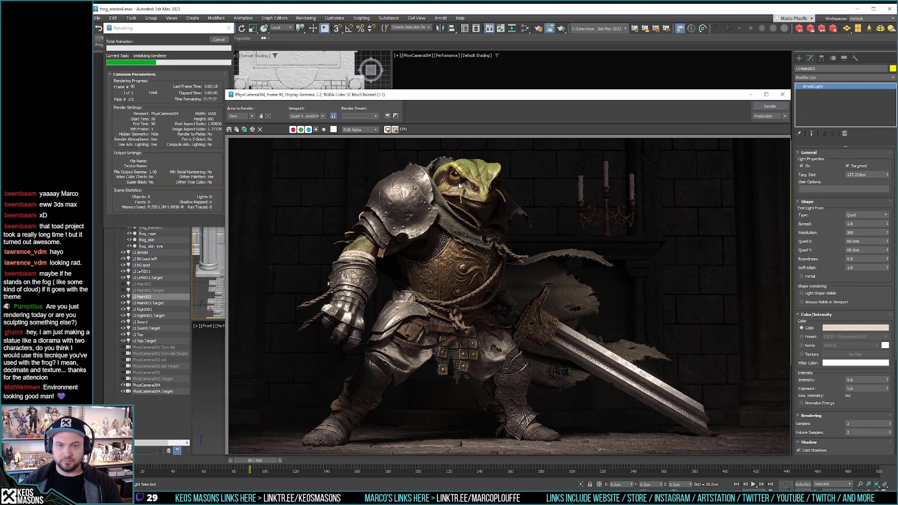
click(229, 129)
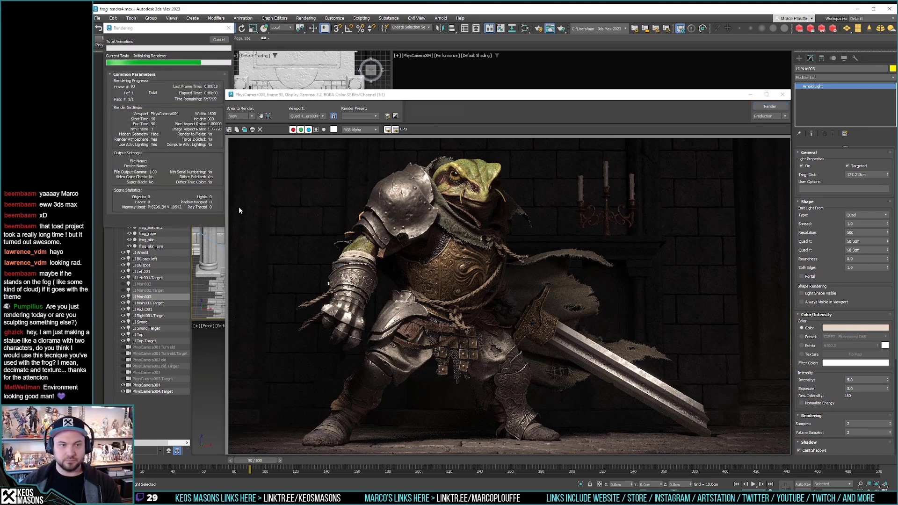
click(249, 166)
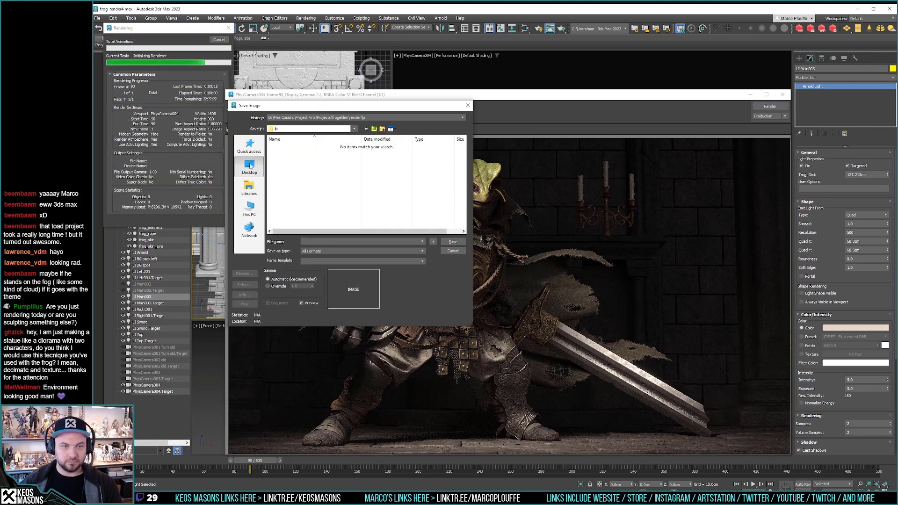
click(320, 251)
click(318, 287)
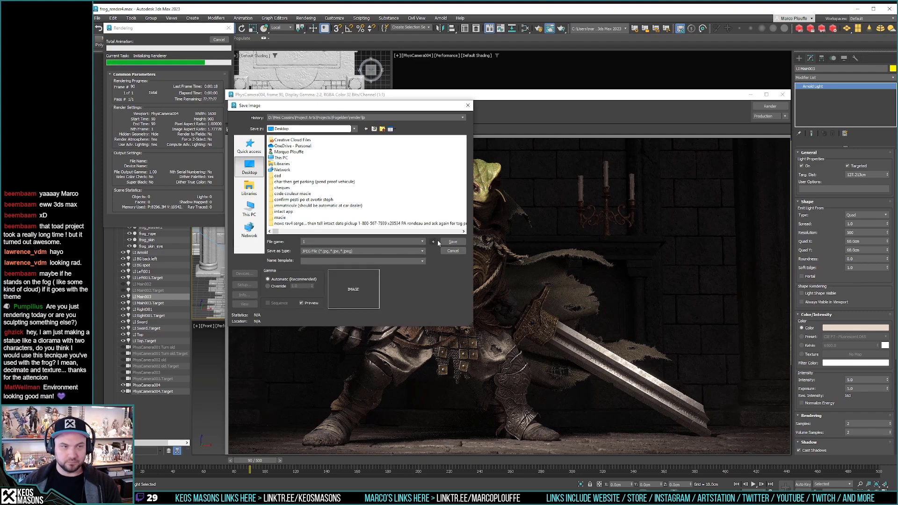
click(453, 241)
click(330, 257)
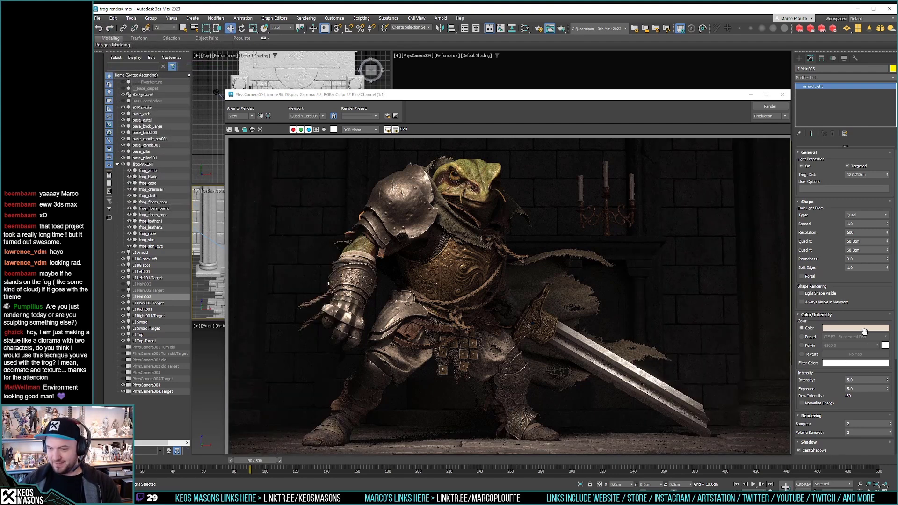
Step: Make LI Main003's colour paler, render, then paste the copied colour onto it
click(875, 330)
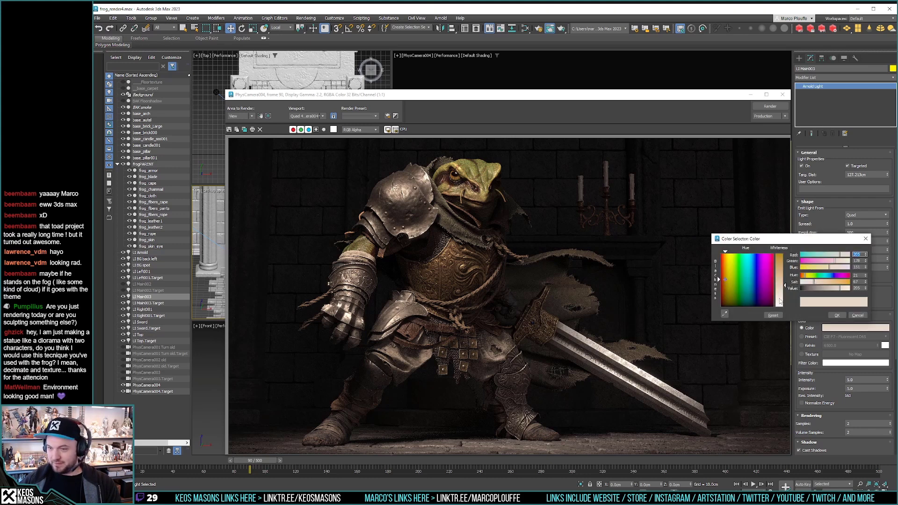
drag(782, 304, 784, 295)
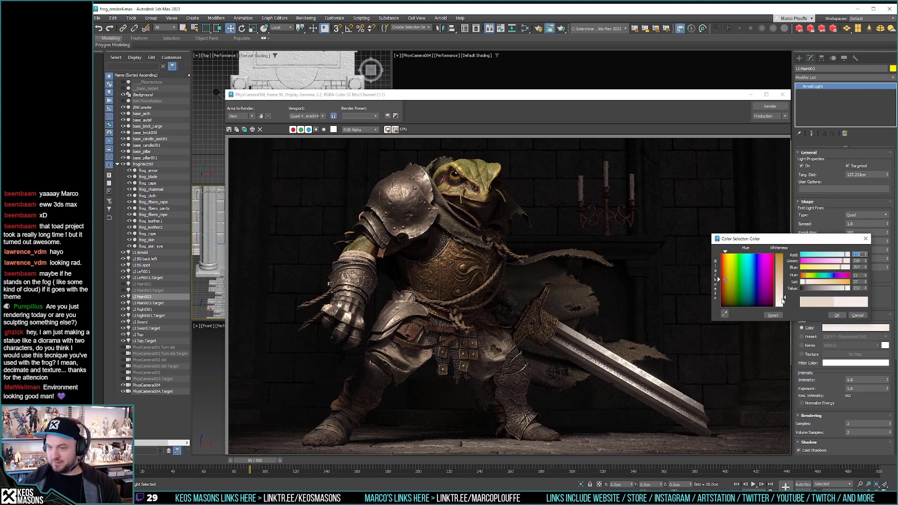
click(836, 315)
click(767, 107)
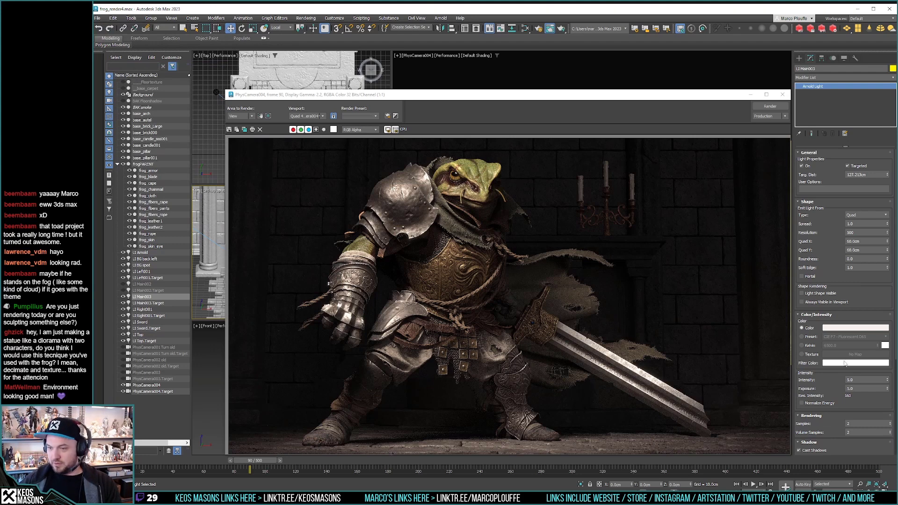
right_click(849, 329)
click(860, 341)
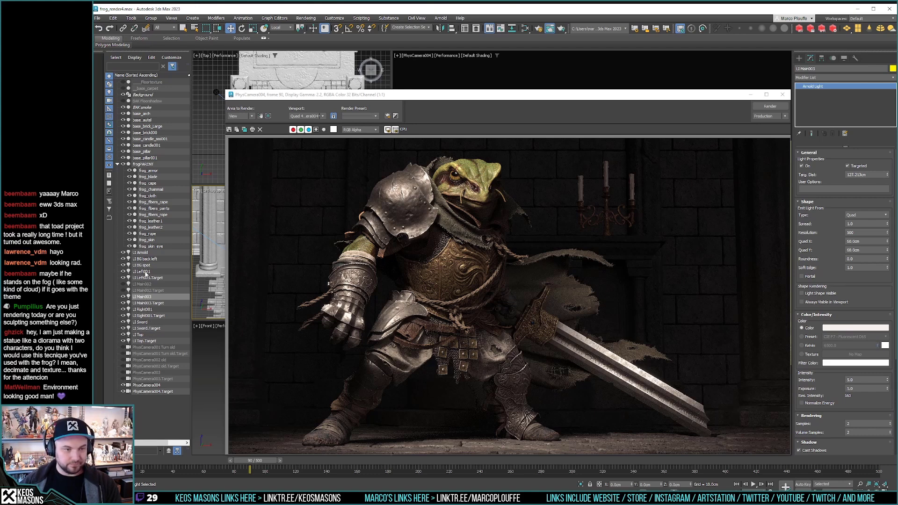
Step: Paste the copied light colour onto LI Sword
click(142, 322)
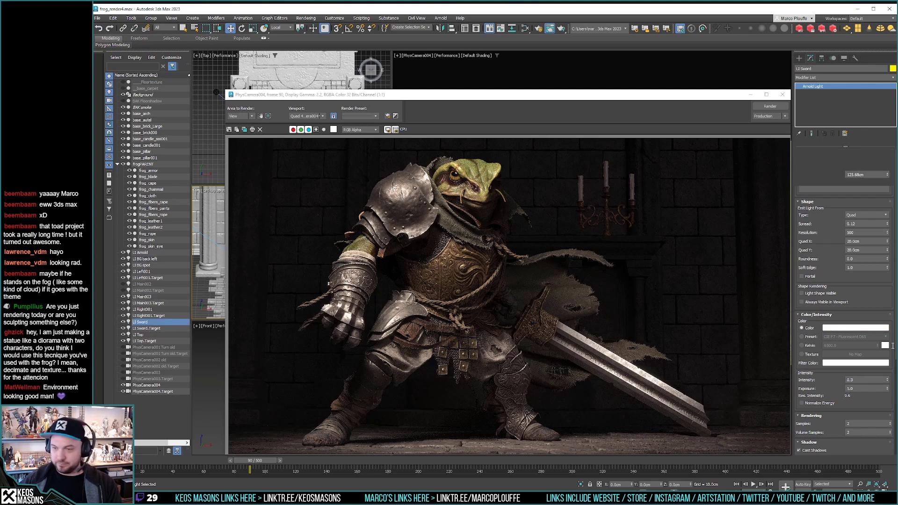
right_click(857, 327)
click(868, 341)
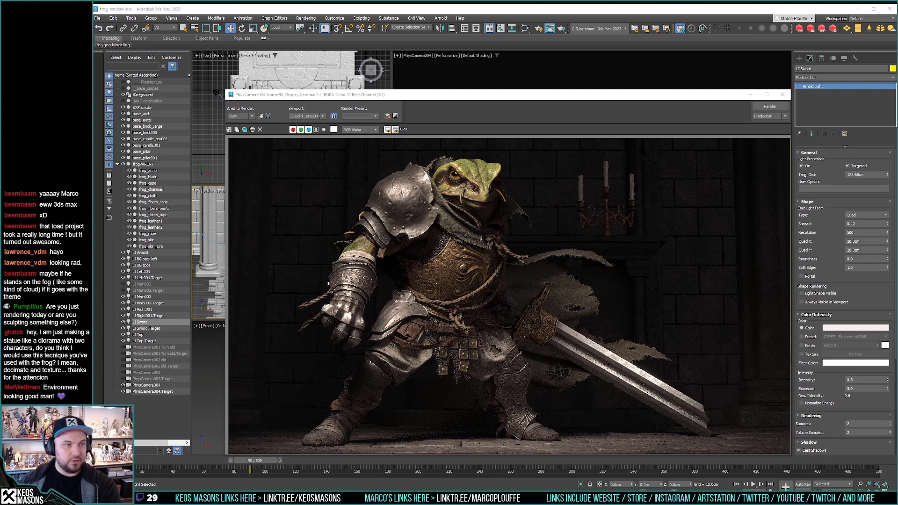
Step: Switch on LI BG back left and render the frame
click(138, 272)
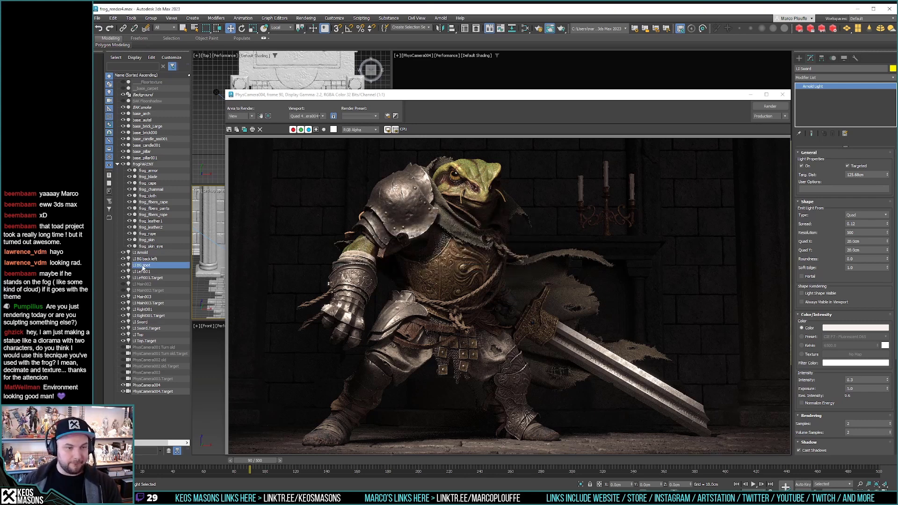
click(144, 261)
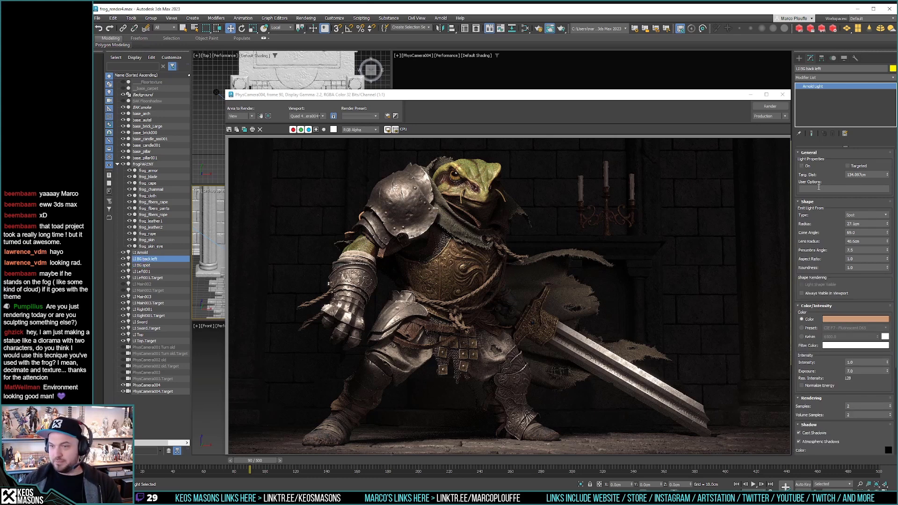
click(801, 166)
click(763, 107)
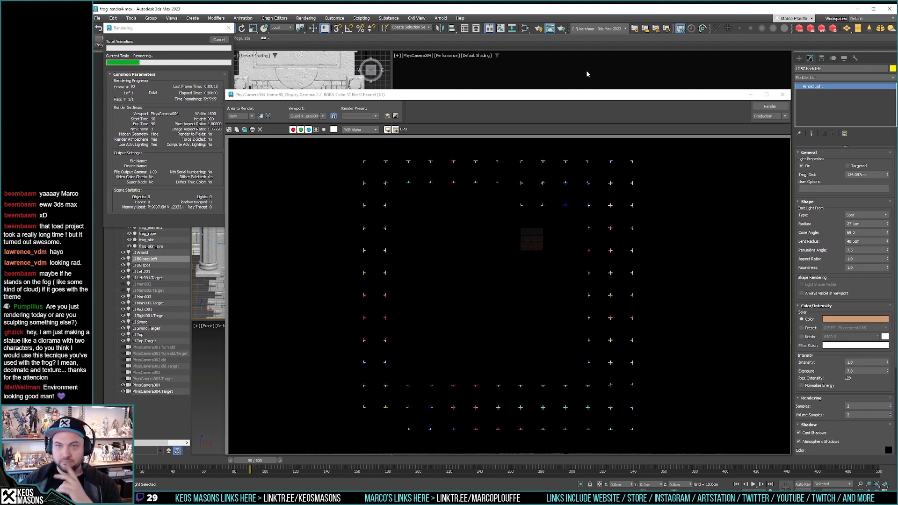
click(517, 180)
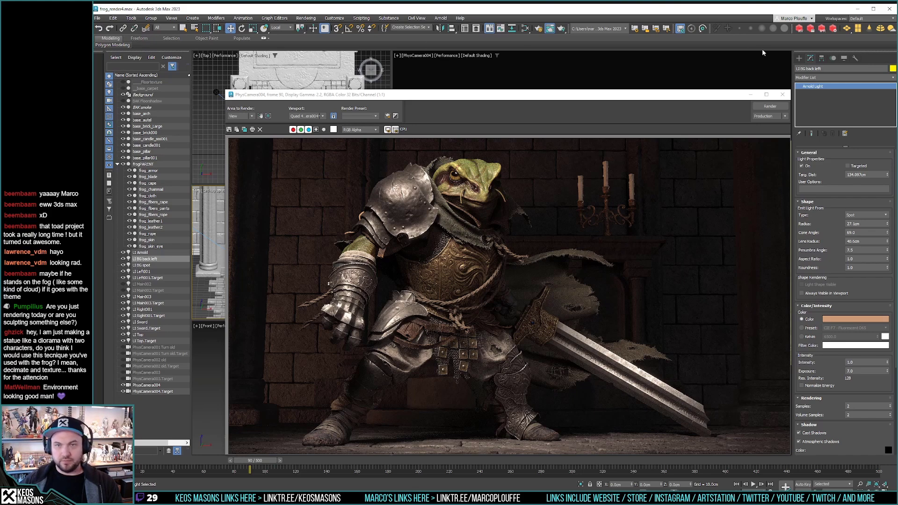
Step: Change LI BG back left into a point light and reposition it in the scene
click(782, 95)
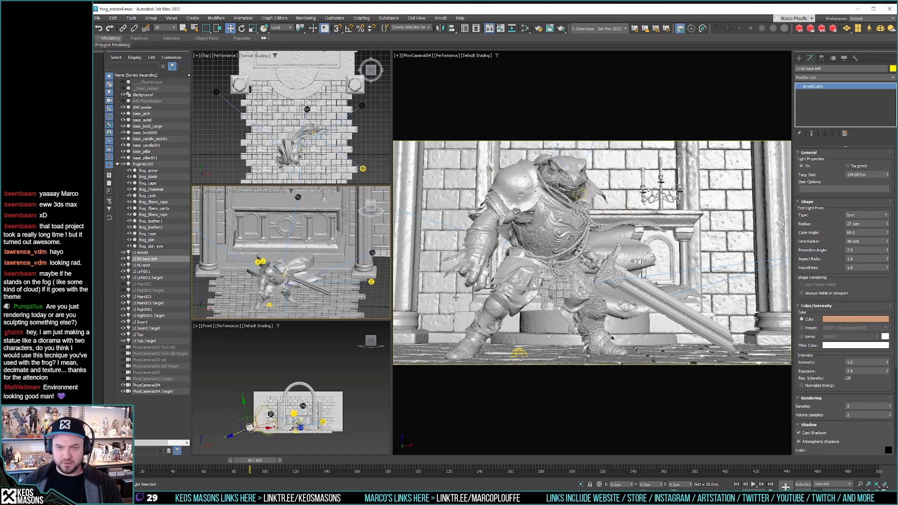
middle_drag(222, 267, 271, 284)
mouse_move(274, 286)
mouse_down()
mouse_move(257, 272)
mouse_move(274, 280)
mouse_up()
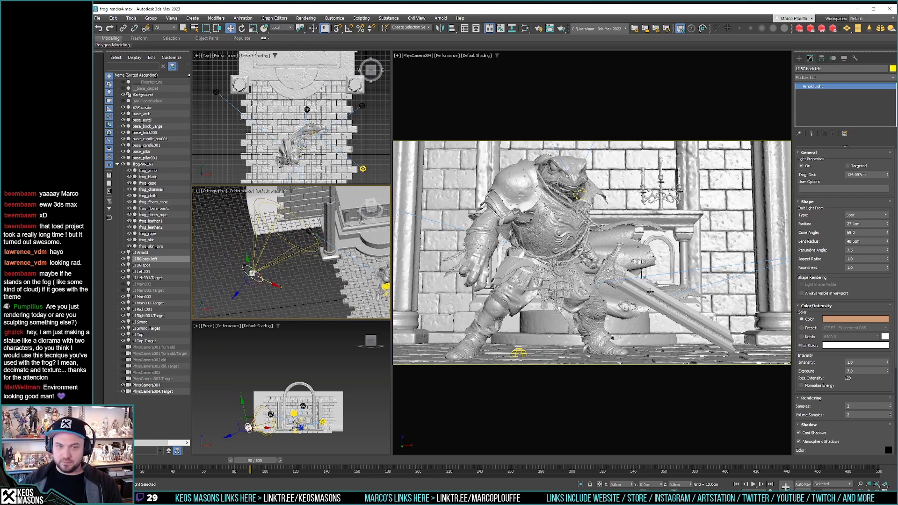
click(857, 216)
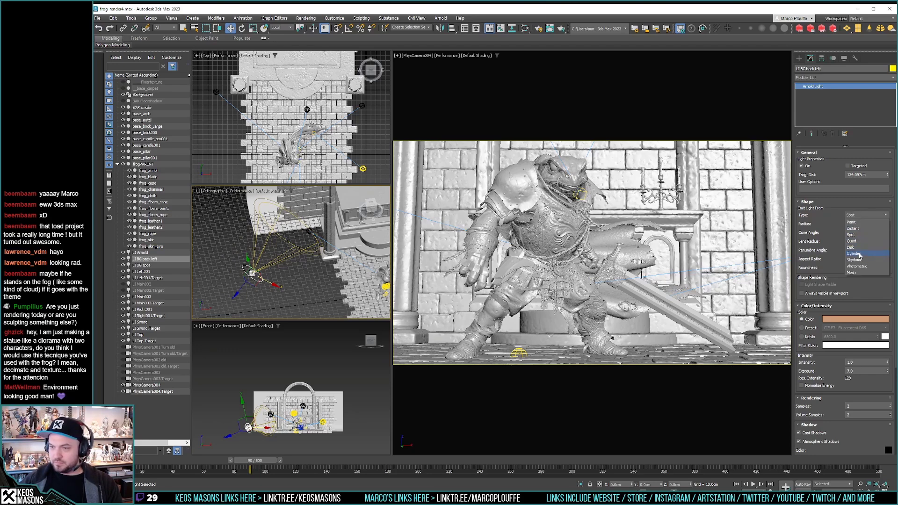
click(855, 223)
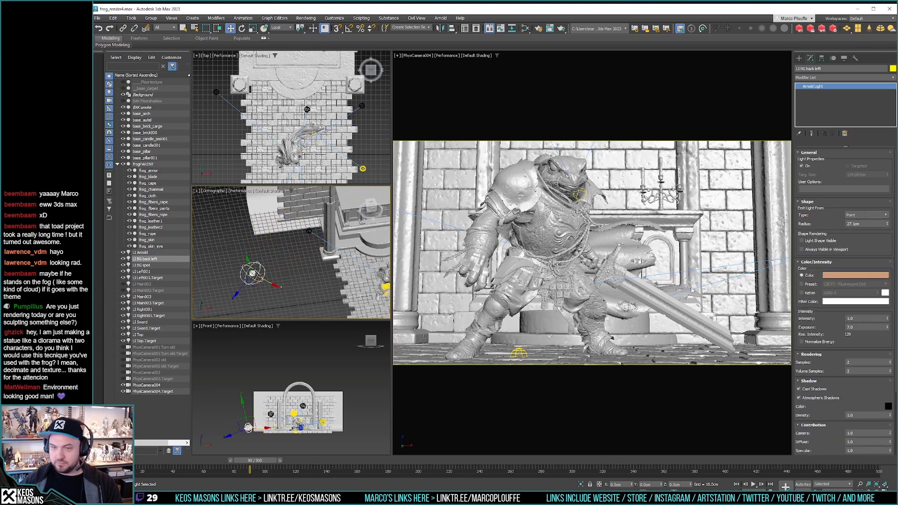
alt+middle_drag(248, 283, 236, 288)
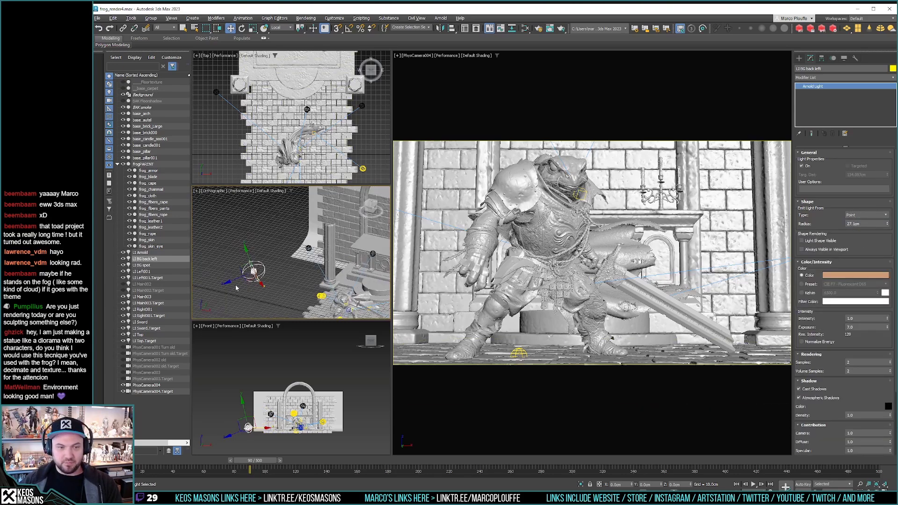
drag(237, 279, 296, 253)
alt+middle_drag(300, 262, 299, 244)
drag(298, 230, 298, 239)
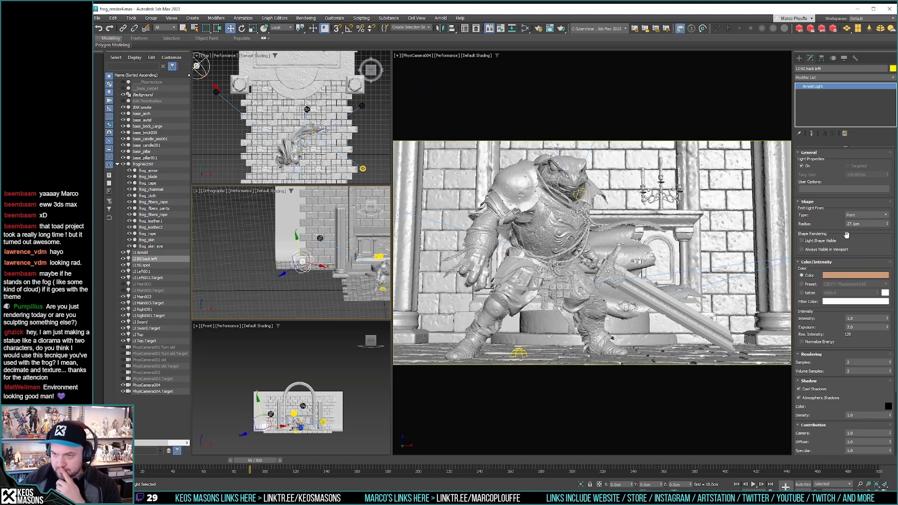
Step: Set the point light's Radius to 150 cm and render the frame
drag(889, 221, 889, 168)
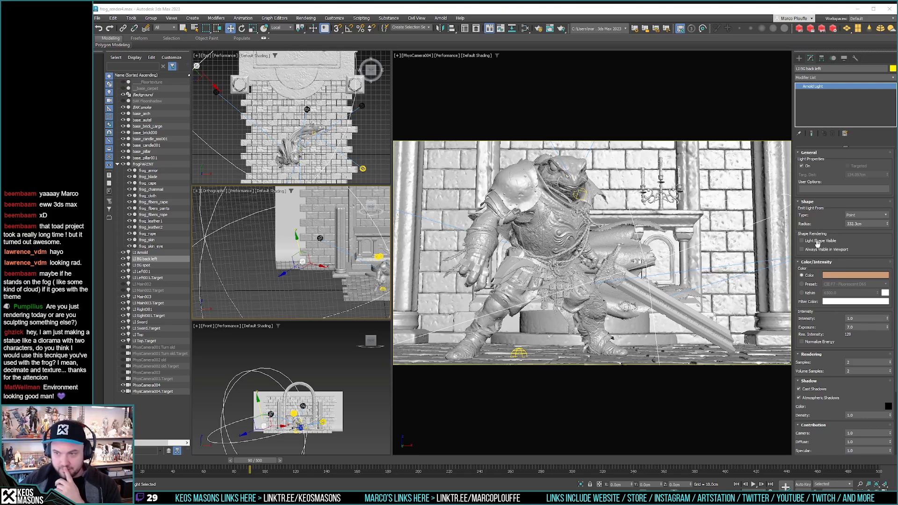
drag(887, 224, 885, 267)
double_click(858, 224)
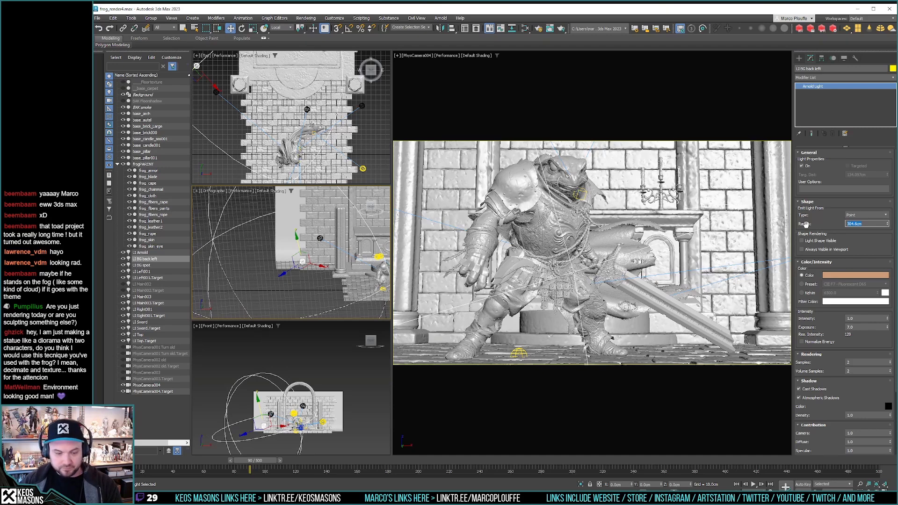
text(150)
key(Return)
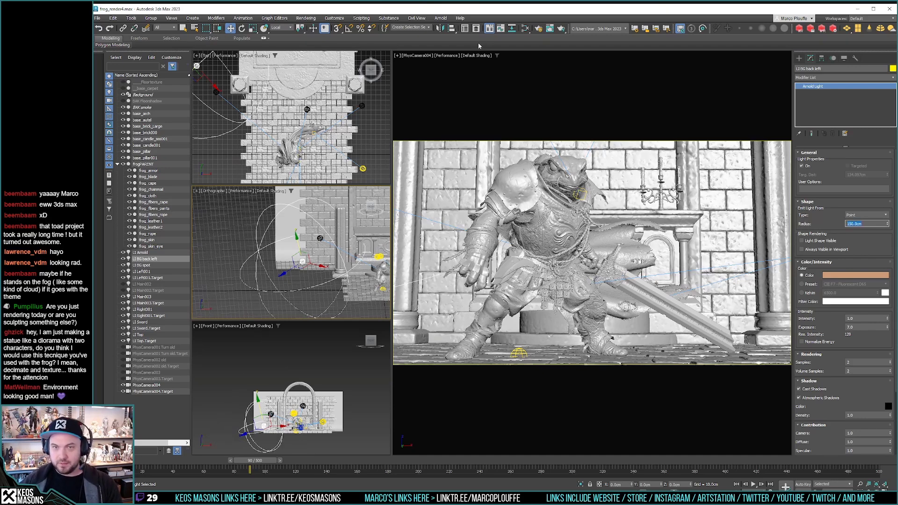
click(560, 28)
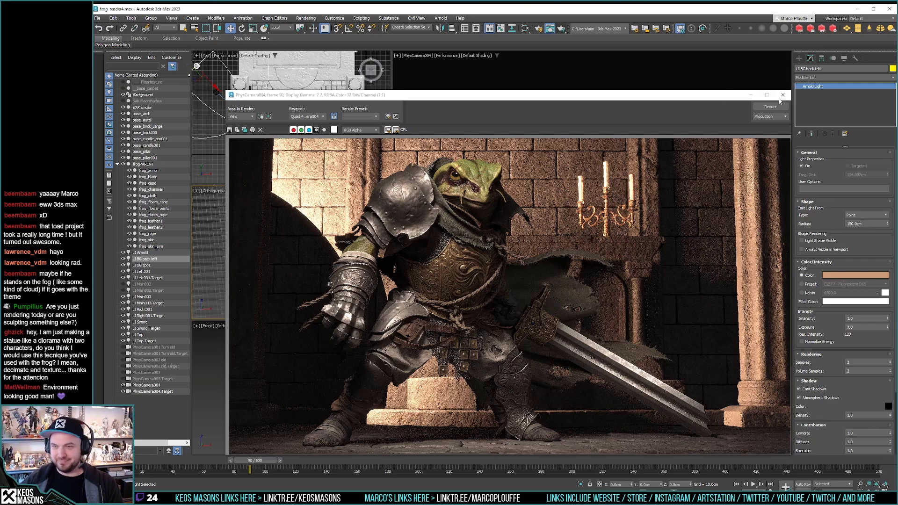
Step: Shrink LI BG back left's point-light radius to 12.0 cm and re-render the frame
click(784, 95)
alt+middle_drag(307, 240, 323, 246)
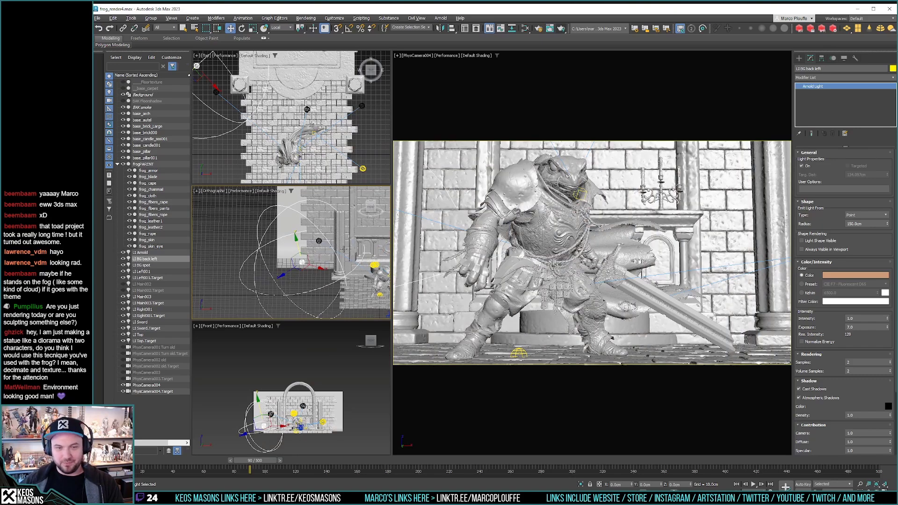
drag(889, 224, 865, 226)
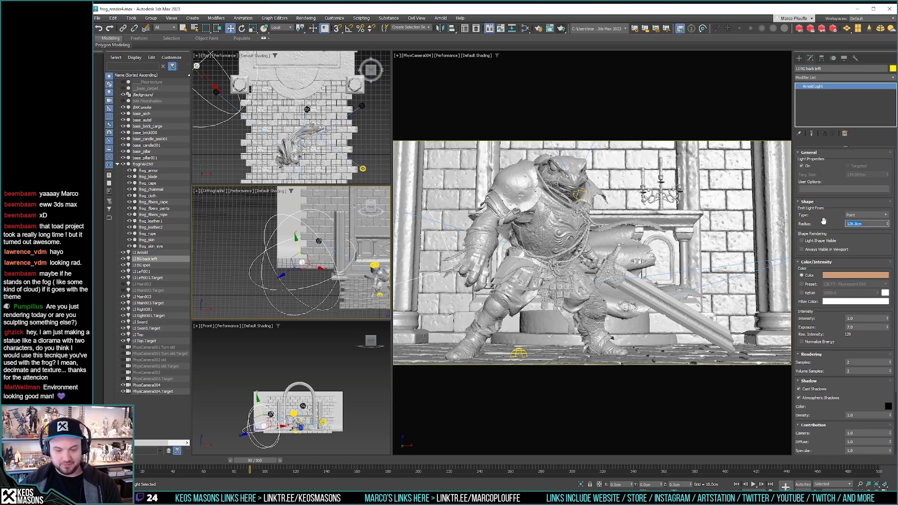
text(5)
key(Return)
text(1)
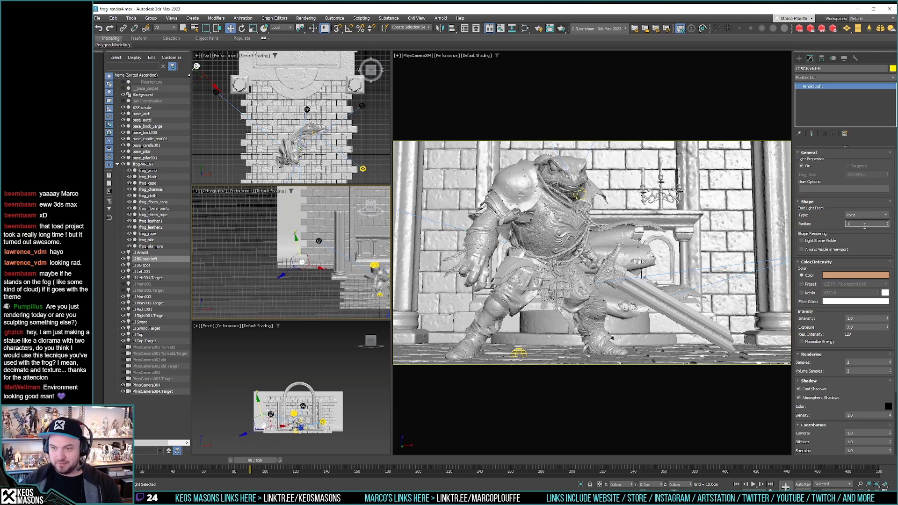
text(2)
key(Return)
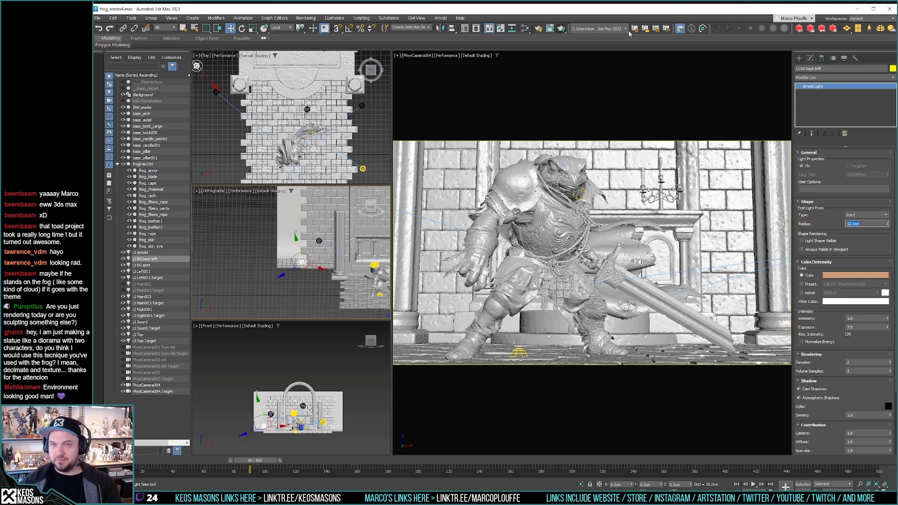
click(561, 29)
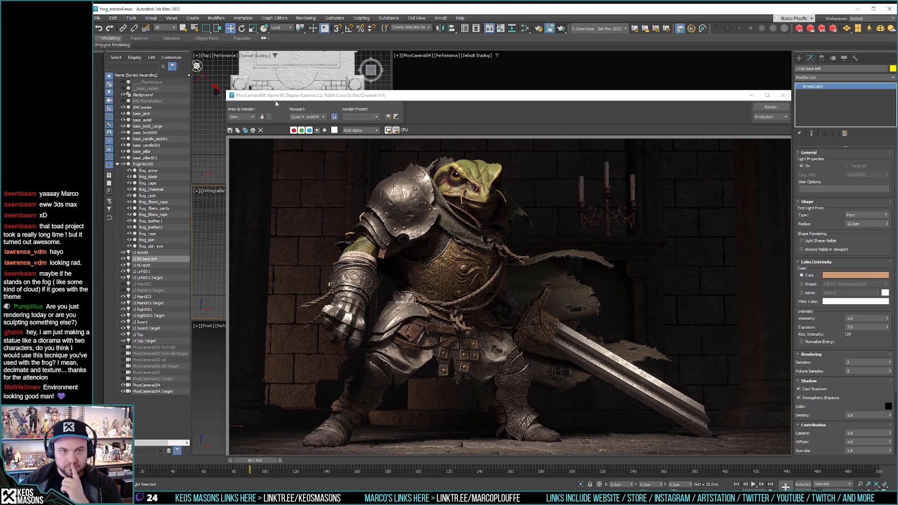
Step: Include LI Main003 in the altar base_autel's Arnold light group and re-render
click(266, 80)
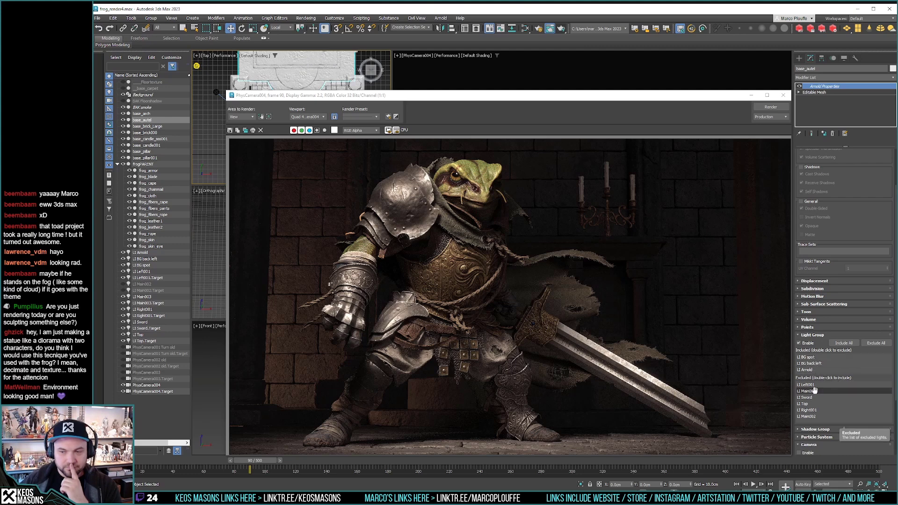
double_click(815, 391)
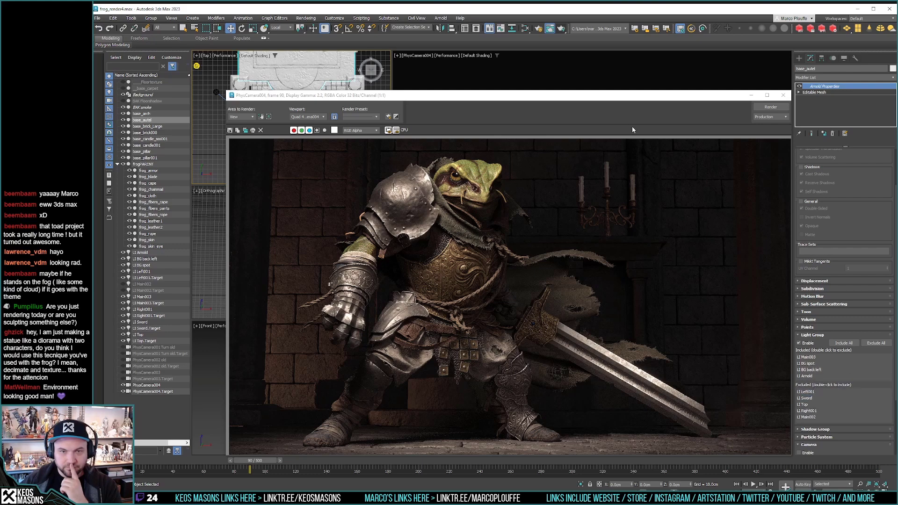
click(779, 110)
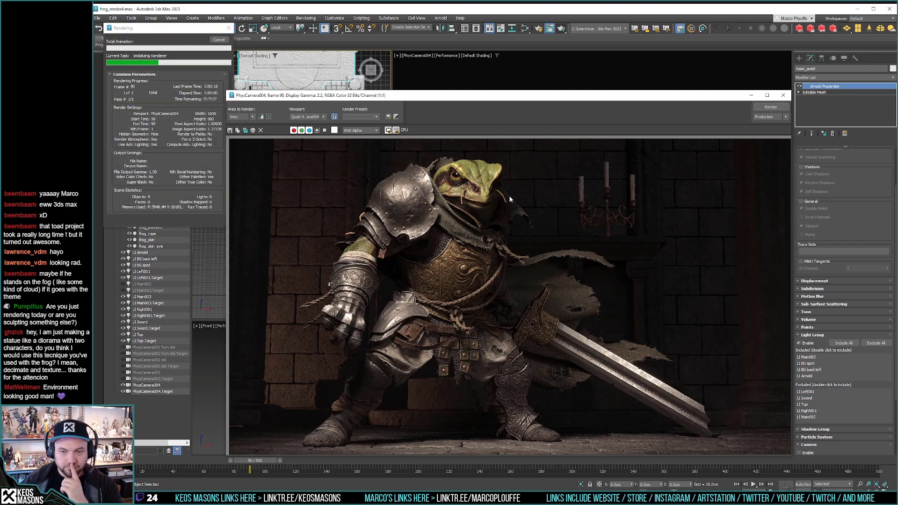
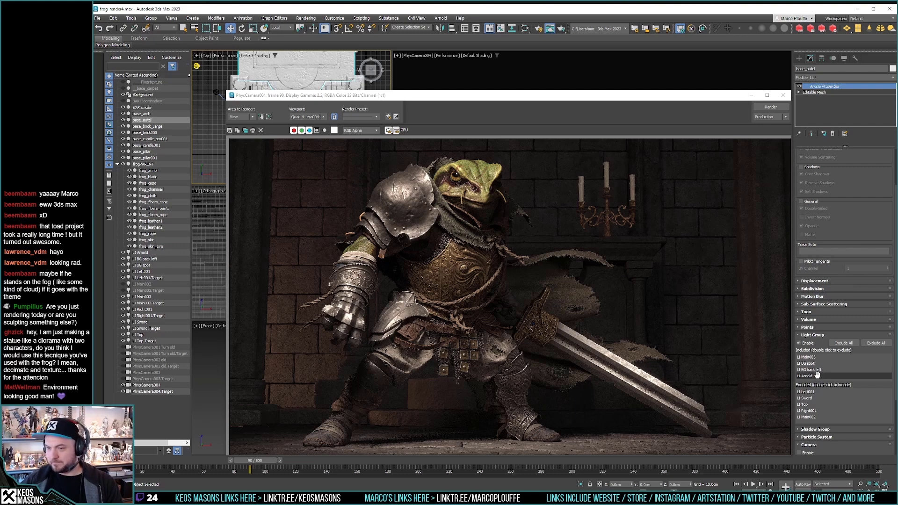
Step: Exclude LI Main003 from the altar's Arnold light group and re-render frame 90
click(113, 18)
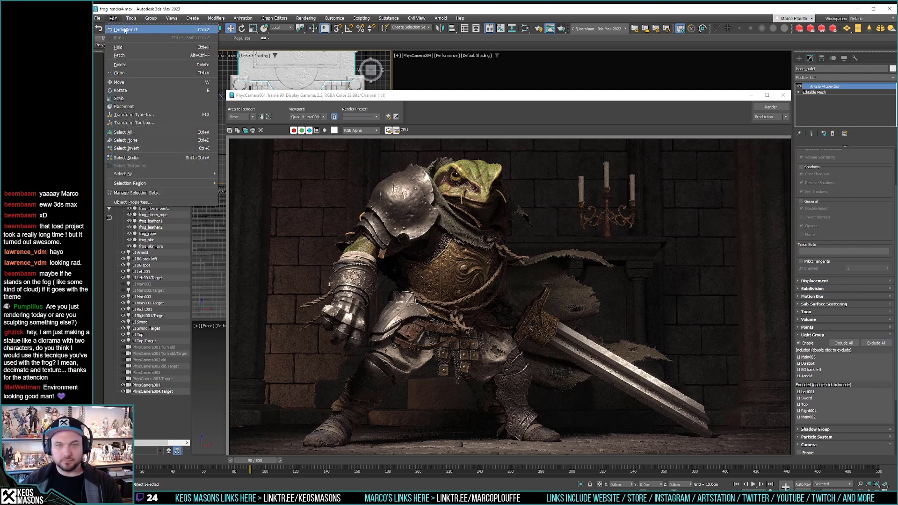
click(817, 370)
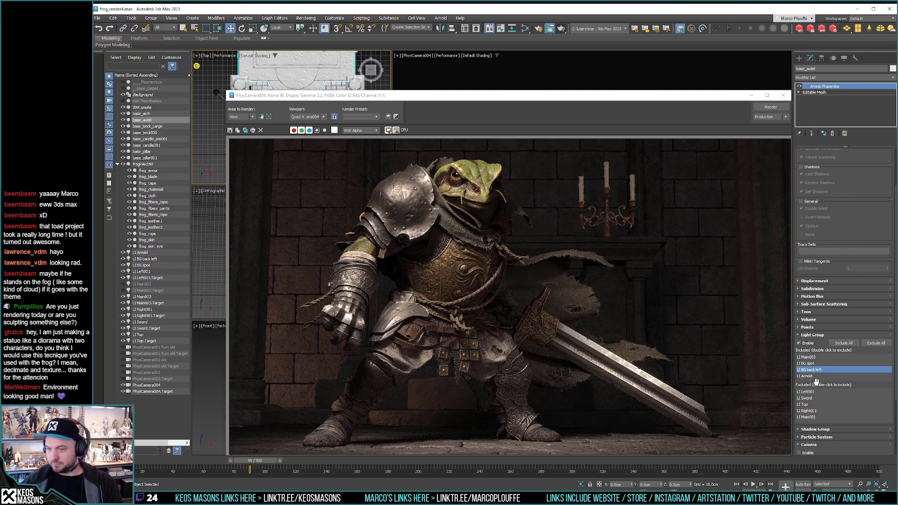
double_click(810, 356)
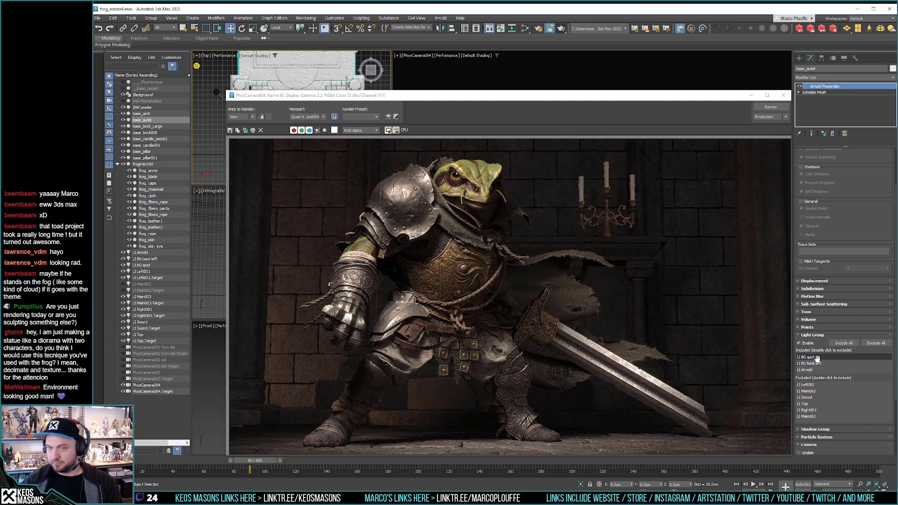
click(758, 110)
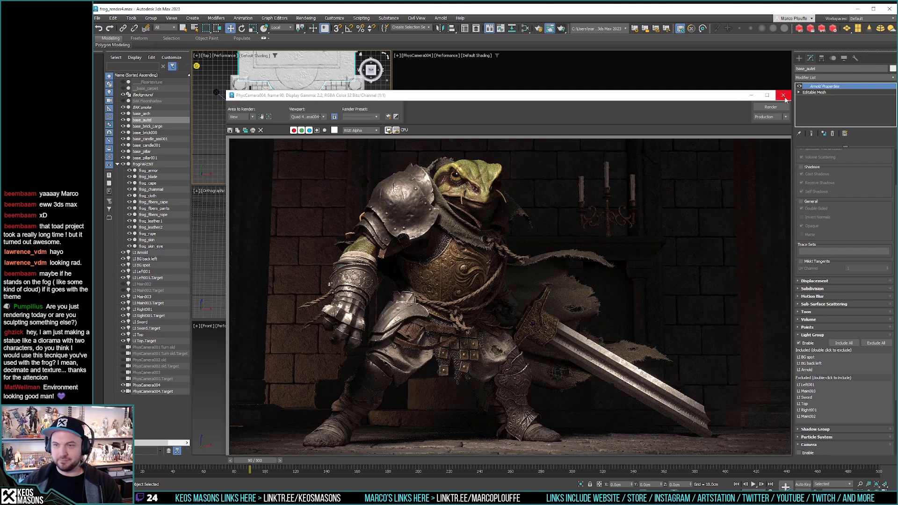
Step: Clone LI BG back left into the camera's view, moving it in View reference coordinates
click(751, 95)
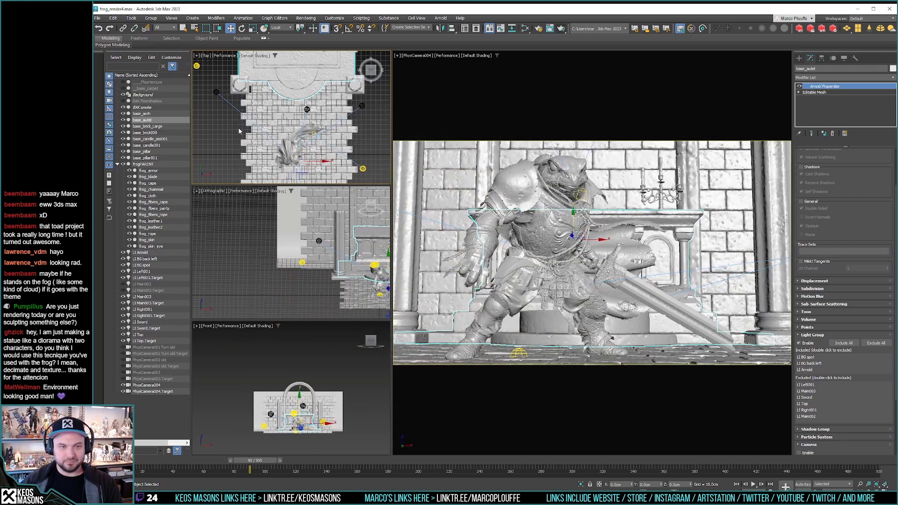
click(149, 258)
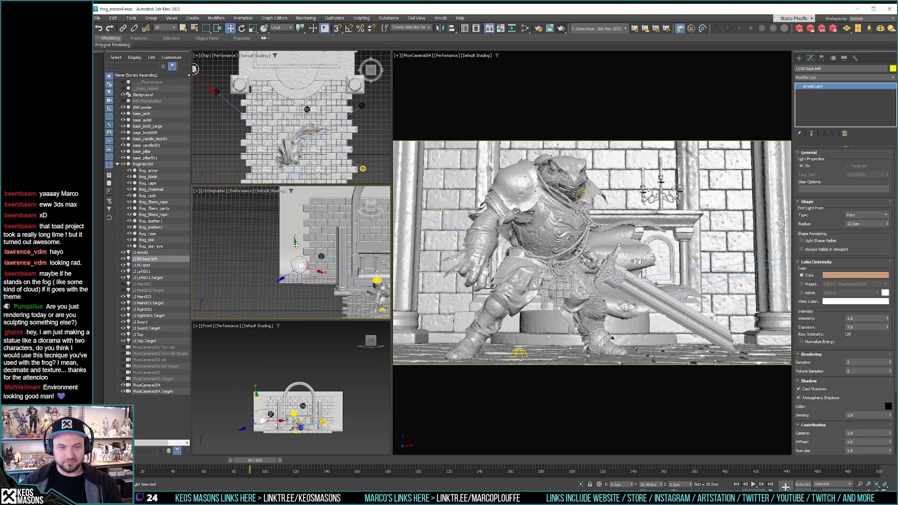
alt+middle_drag(323, 266, 280, 215)
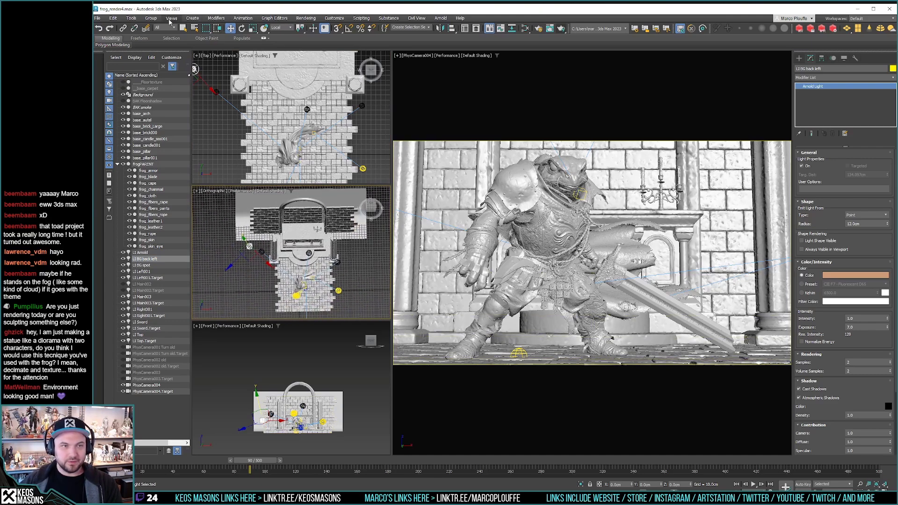
click(282, 28)
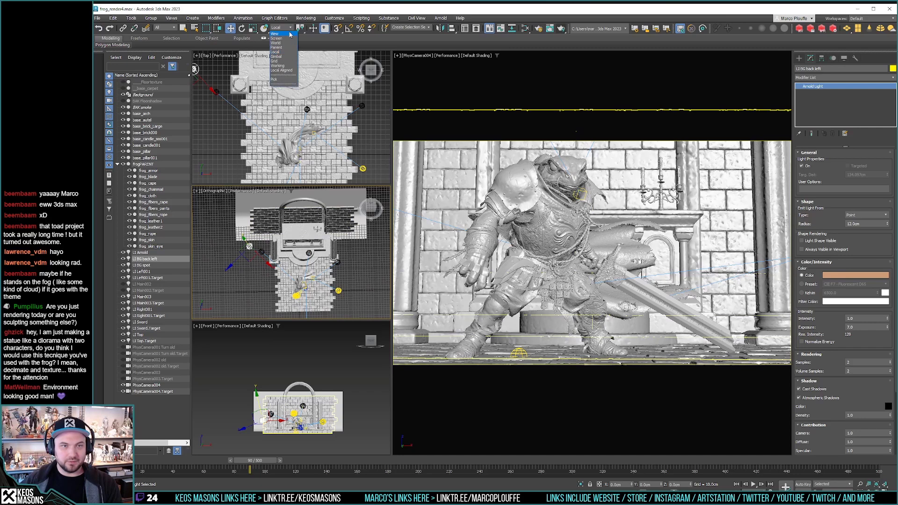
click(278, 33)
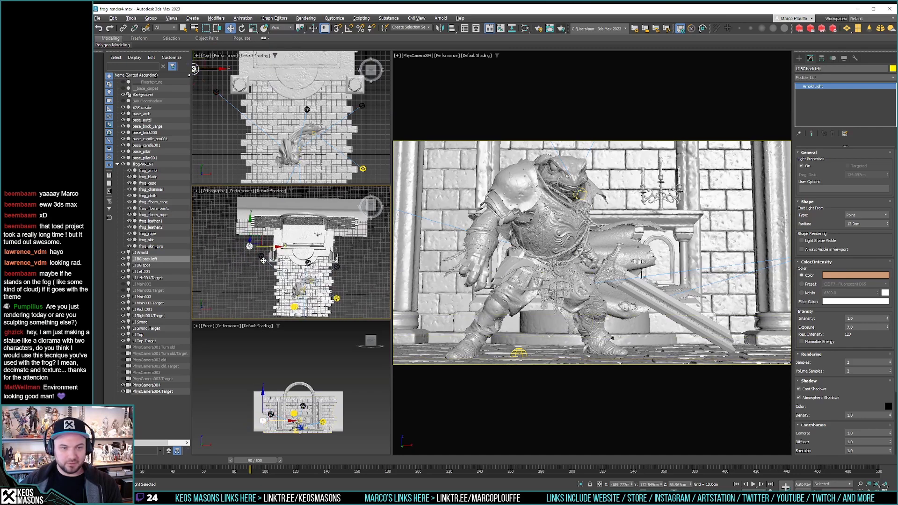
alt+middle_drag(260, 242, 262, 255)
mouse_move(262, 255)
mouse_down()
mouse_move(370, 233)
mouse_move(388, 237)
mouse_up()
Step: Name the clone LI BG back right and render the scene
click(475, 274)
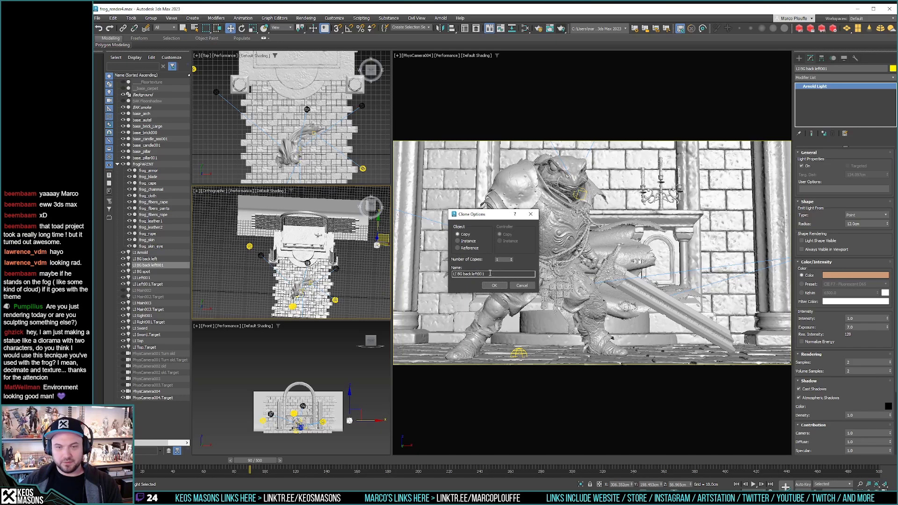
key(BackSpace)
key(BackSpace)
text(R)
double_click(475, 275)
text(ri)
key(Return)
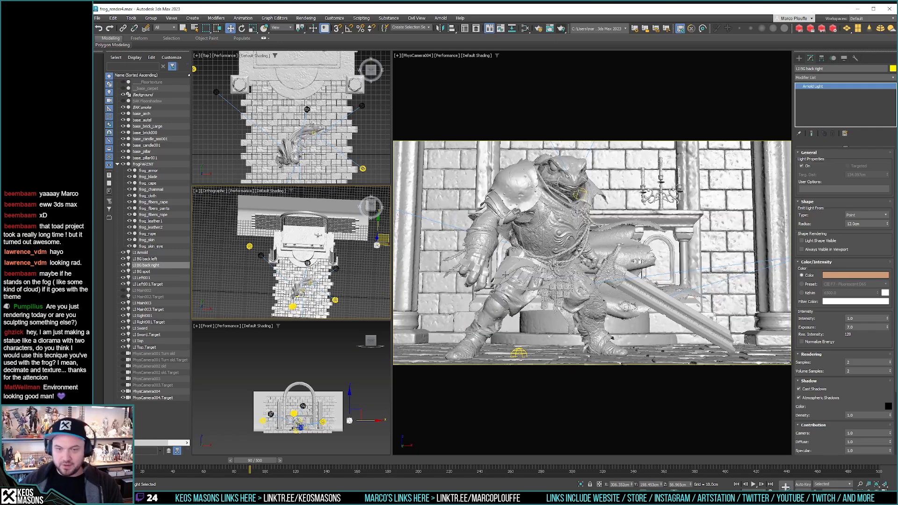
click(561, 29)
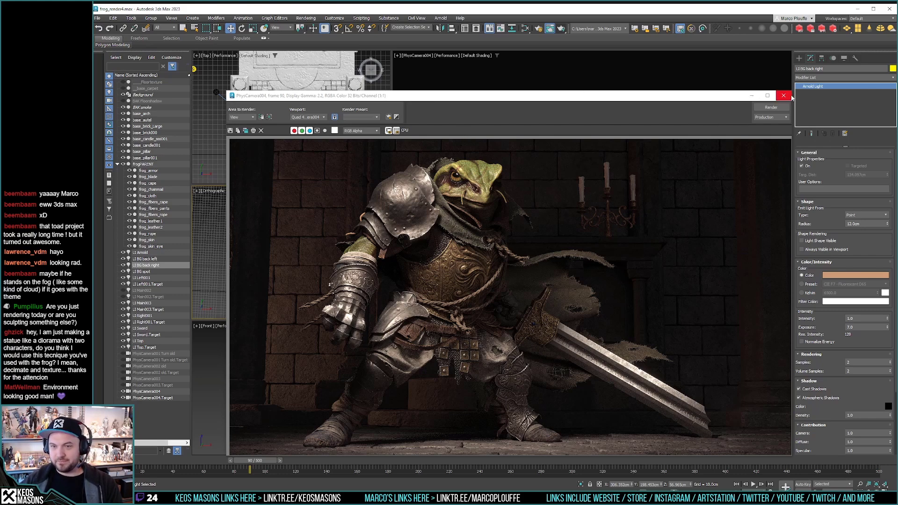
Step: Move LI BG back right further left in the Orthographic view and render again
click(784, 96)
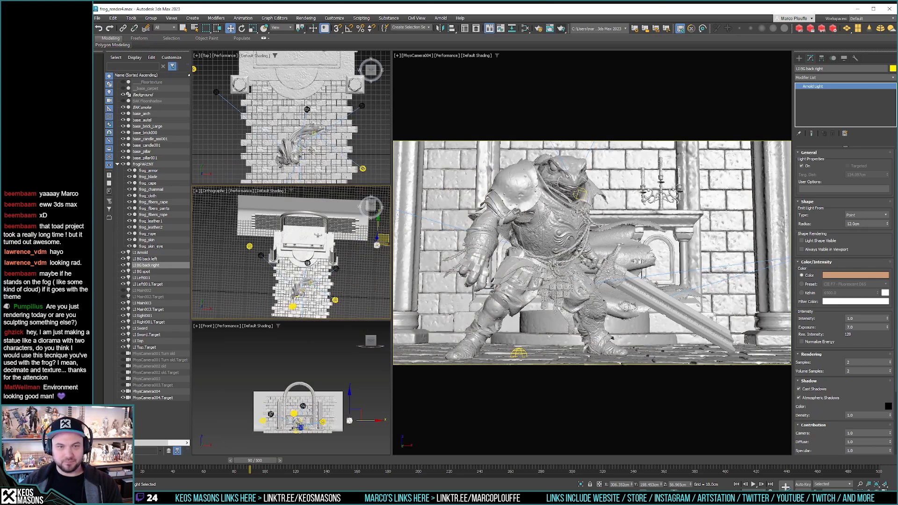
middle_drag(331, 156, 331, 148)
middle_drag(382, 237, 354, 239)
drag(354, 240, 330, 237)
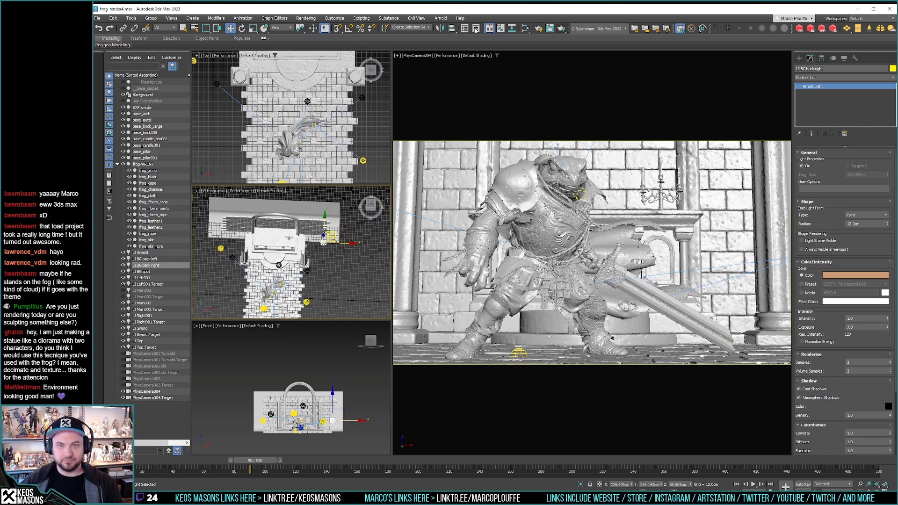
click(561, 29)
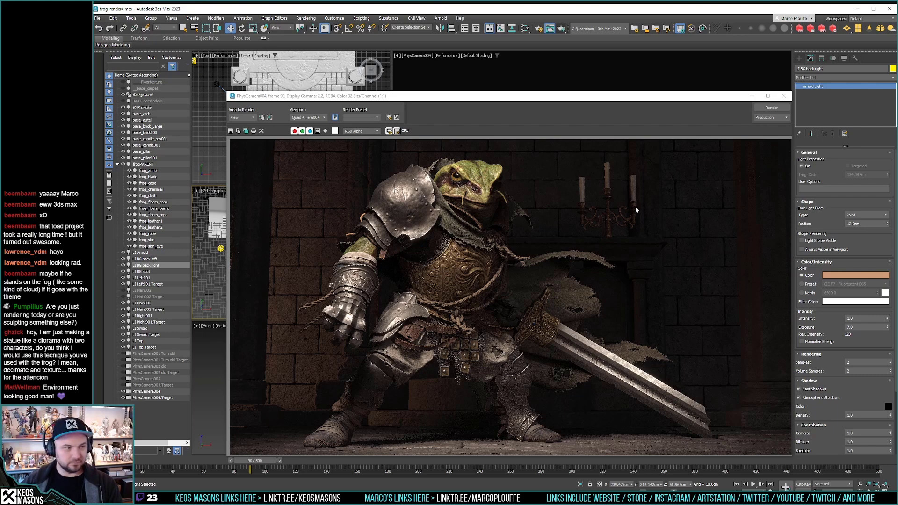
Step: Give LI BG back right a paler warm beige colour at intensity 2.0, then render
click(854, 276)
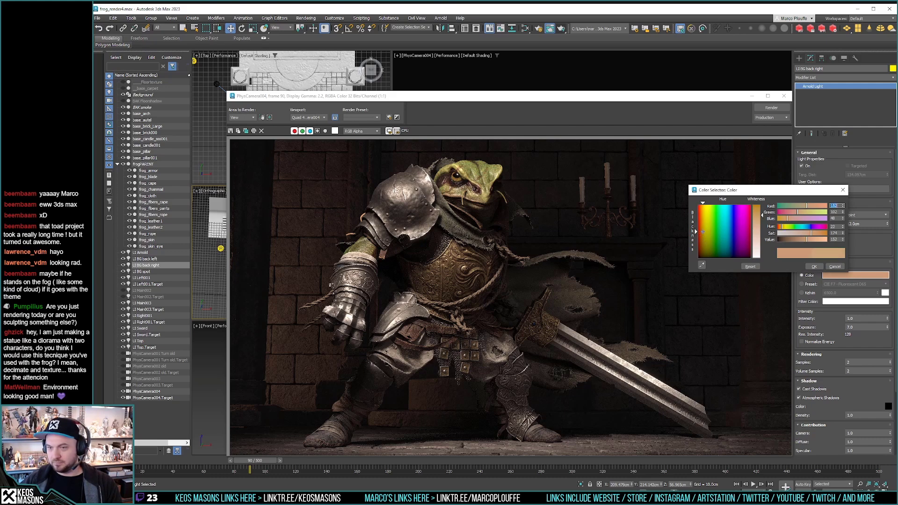
click(756, 235)
click(813, 266)
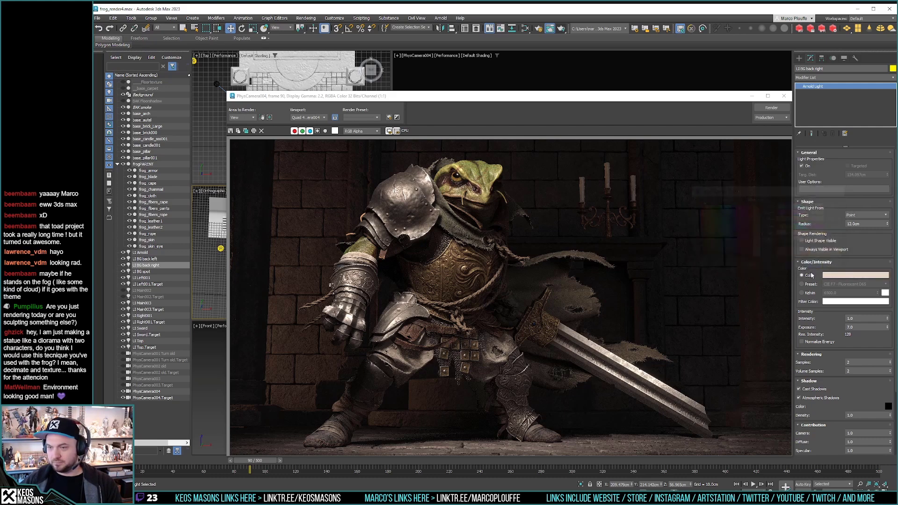
click(845, 319)
text(2)
key(Return)
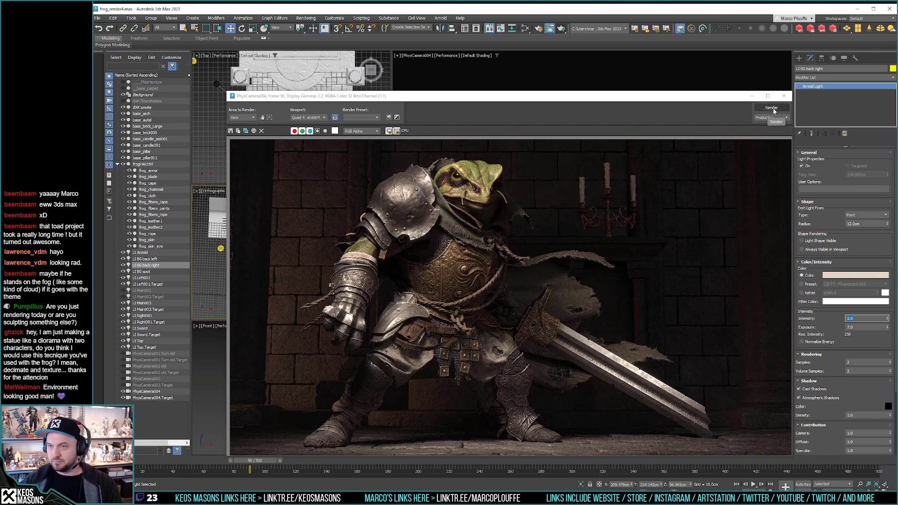
click(773, 109)
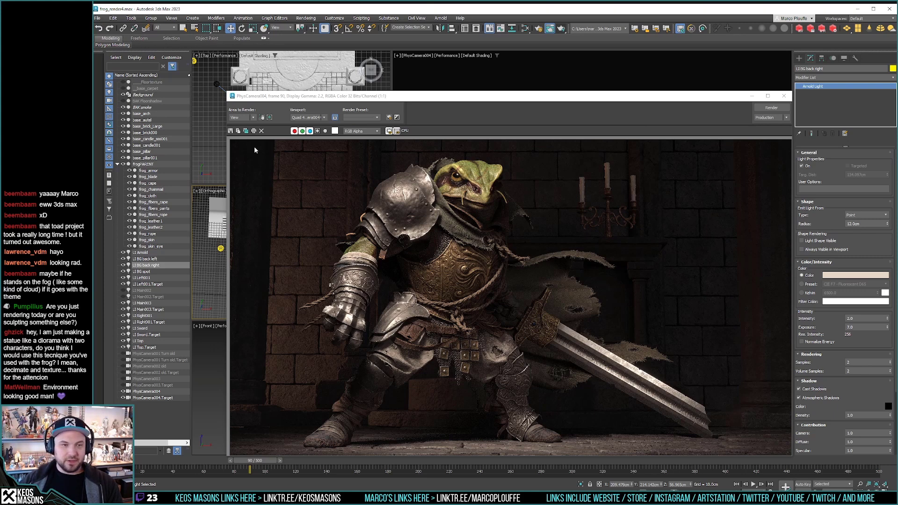
Step: Include LI BG back right in base_autel's Arnold light group and re-render
click(278, 75)
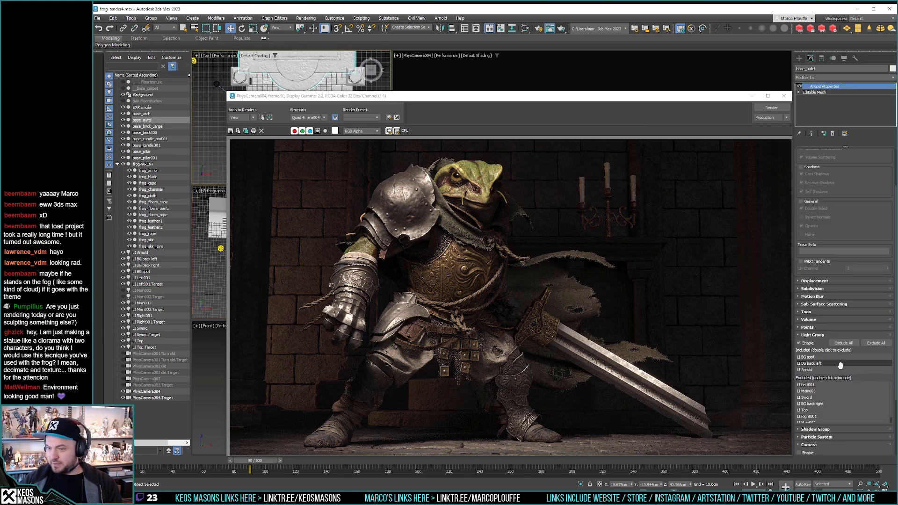
double_click(822, 403)
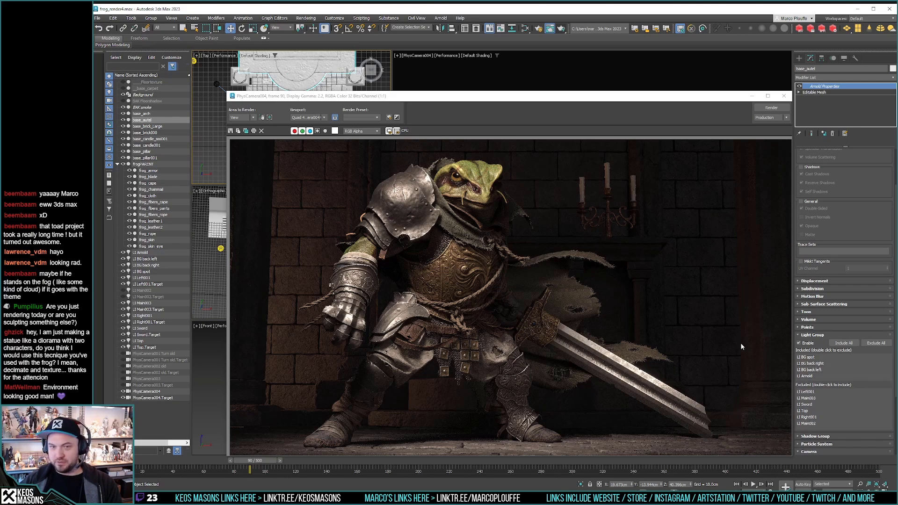
click(772, 108)
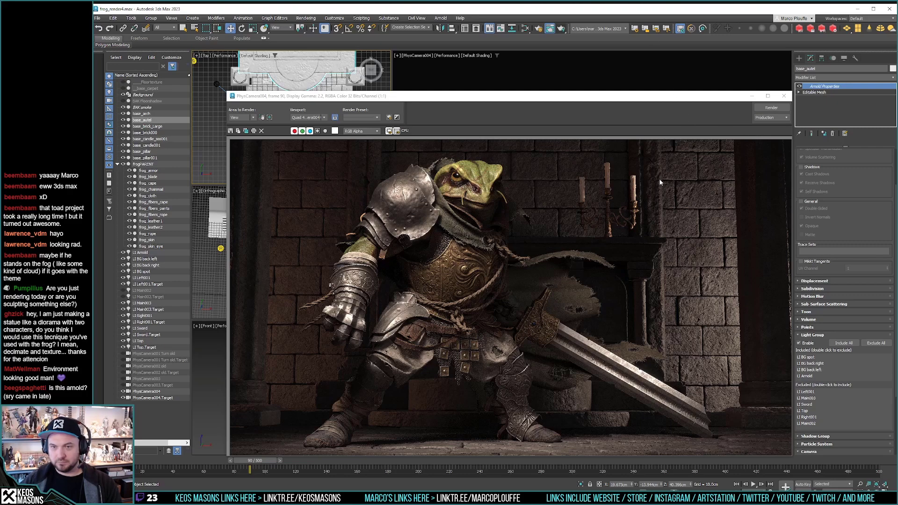
Step: Set LI BG back right to intensity 1.0 with a light blue colour and re-render
click(784, 96)
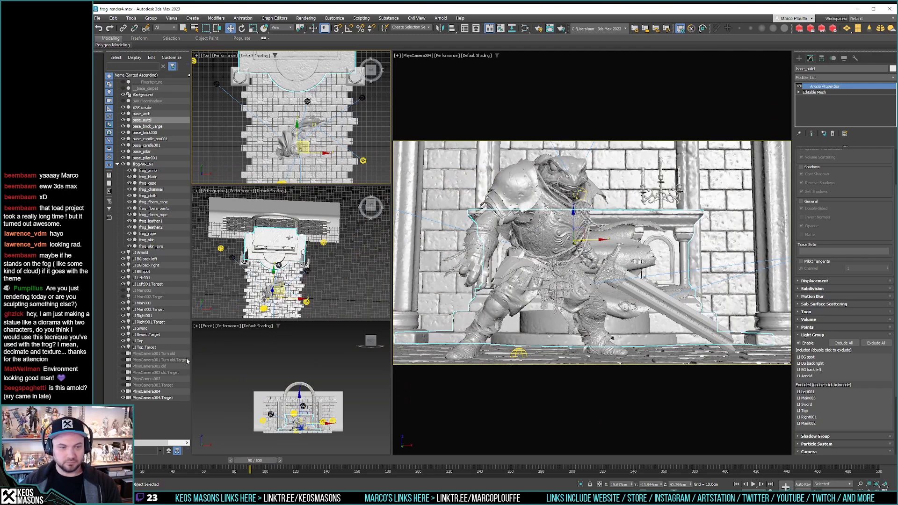
click(147, 265)
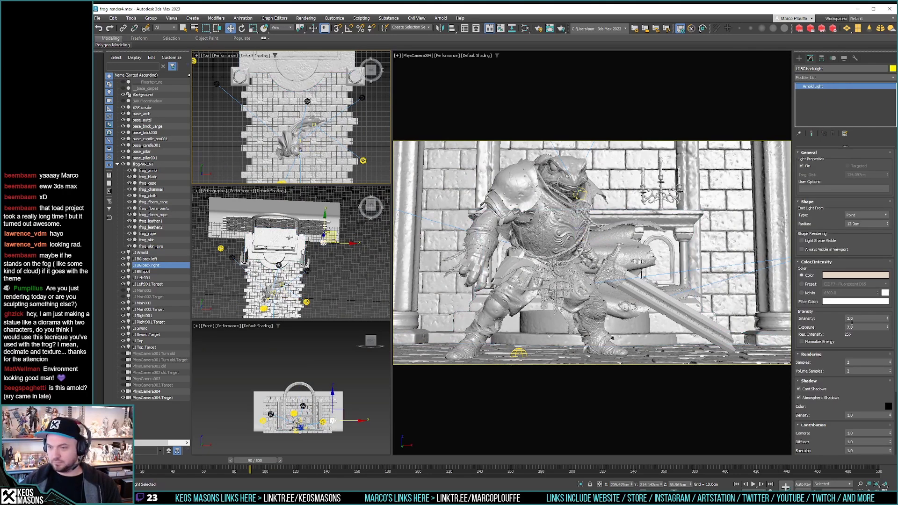
click(847, 318)
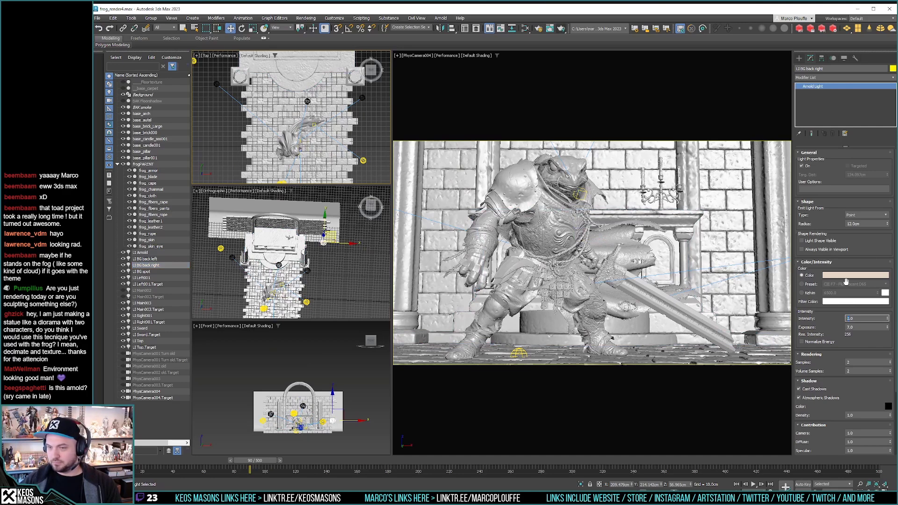
click(152, 265)
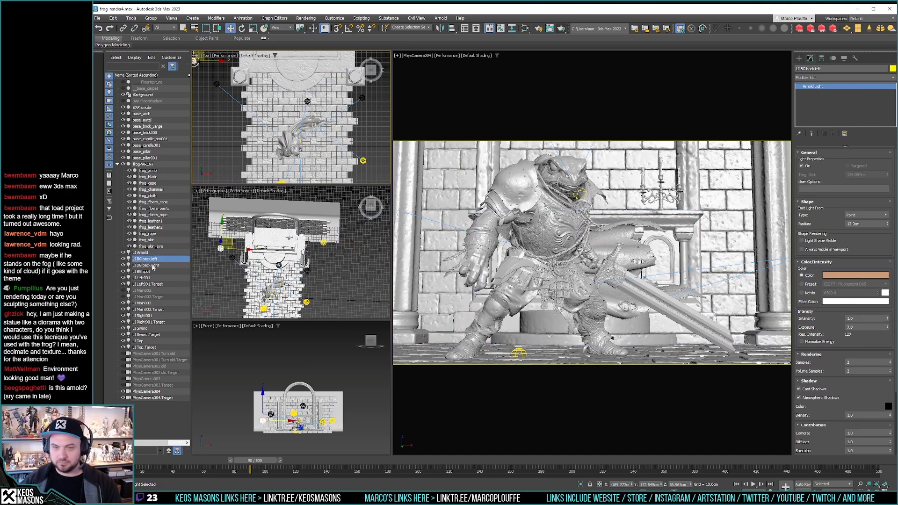
double_click(847, 319)
text(1)
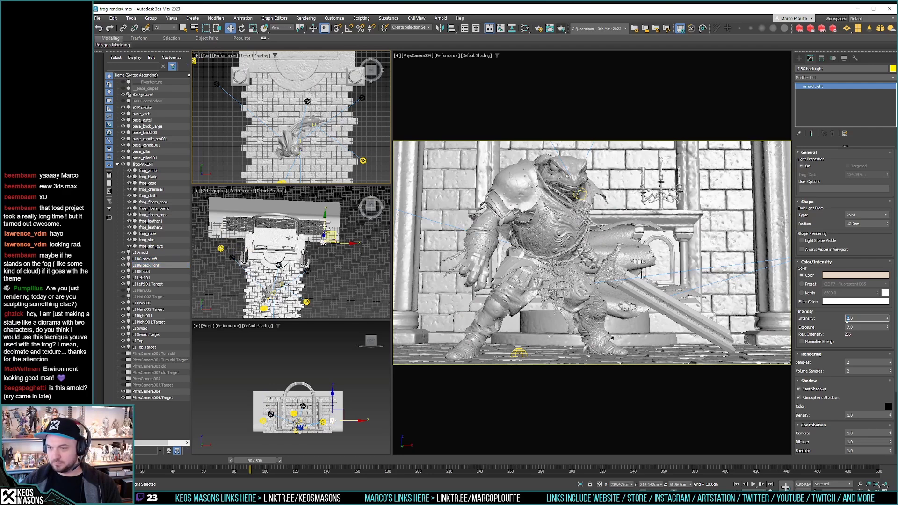
click(851, 278)
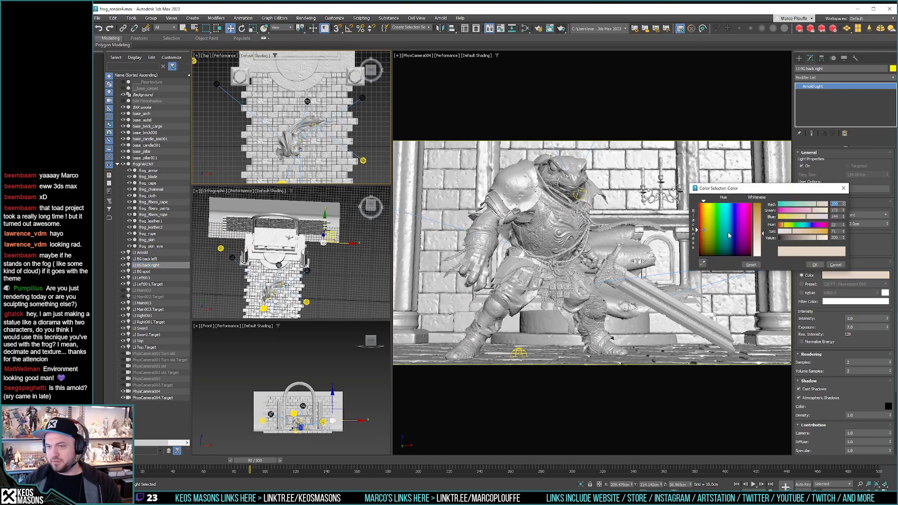
drag(731, 230, 734, 231)
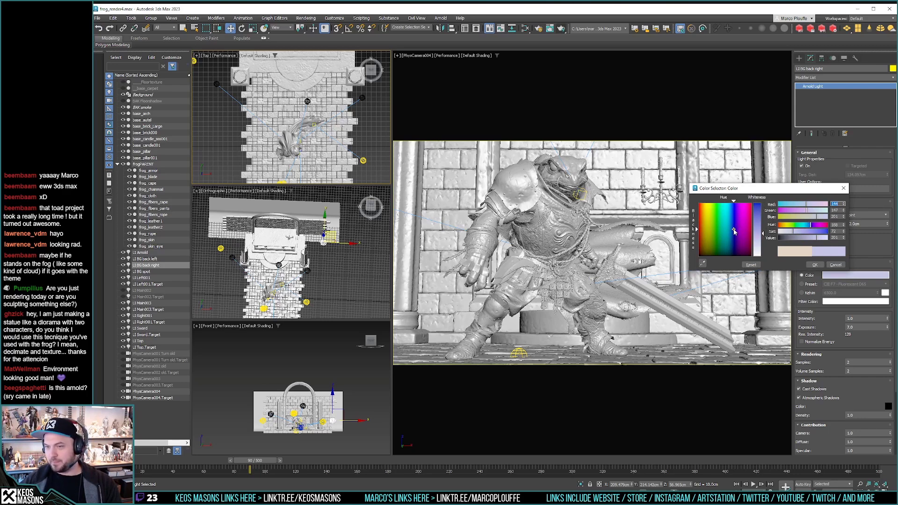
click(814, 264)
click(563, 32)
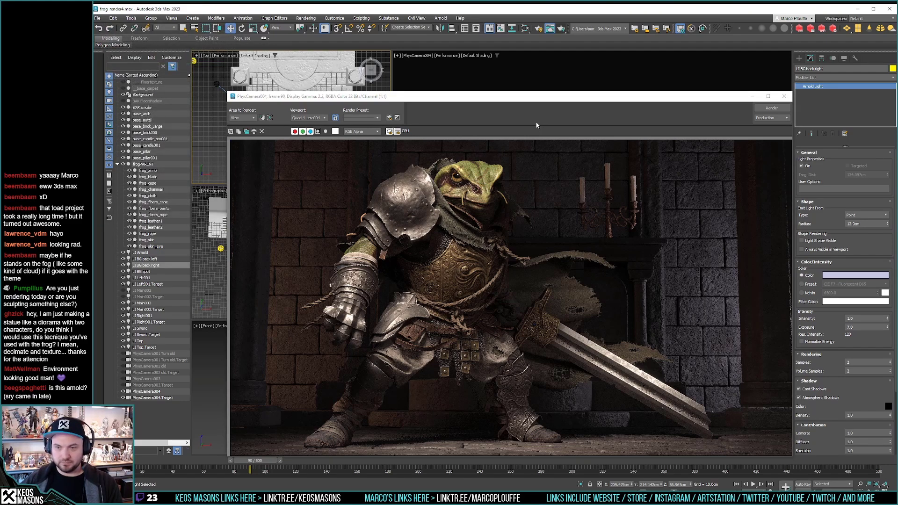
Step: Change the back-right light's colour to warm white, RGB 223,215,199
click(842, 277)
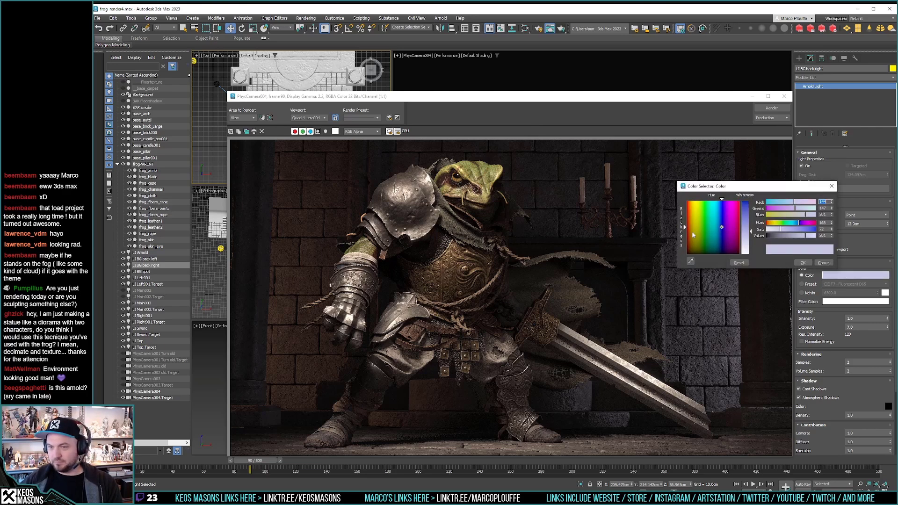
click(693, 232)
click(746, 244)
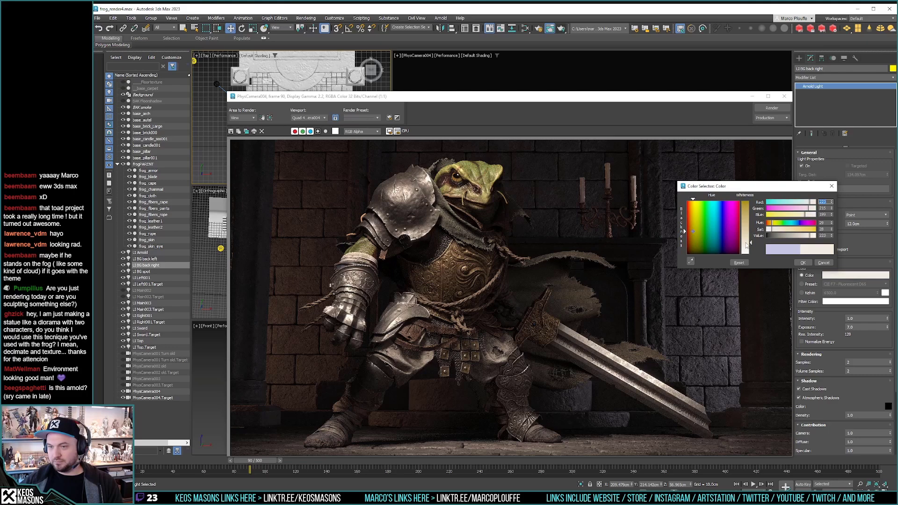
click(801, 263)
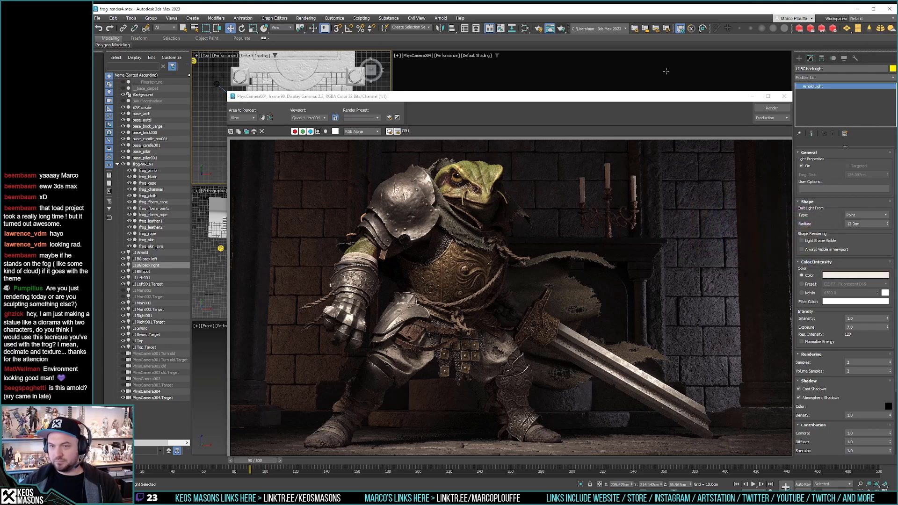
Step: Lower LI BG back right to intensity 0.6, nudge it slightly, and re-render
double_click(789, 99)
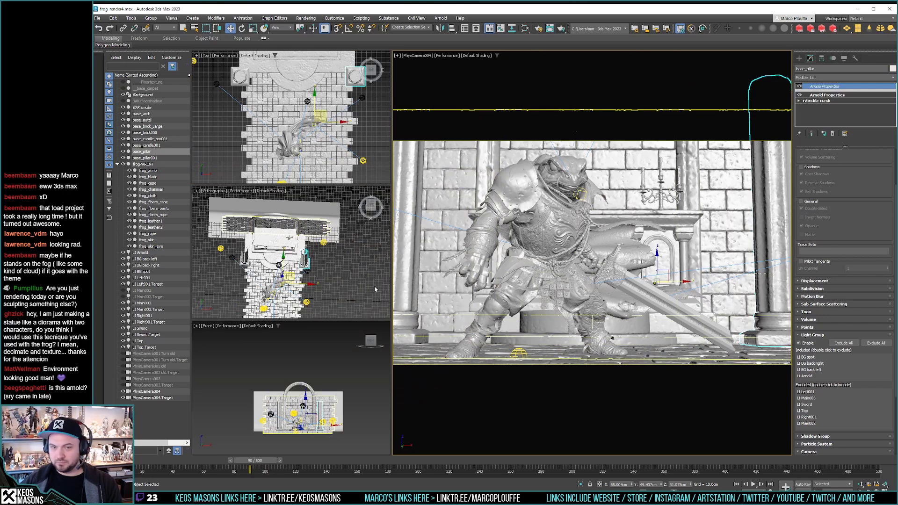
click(323, 242)
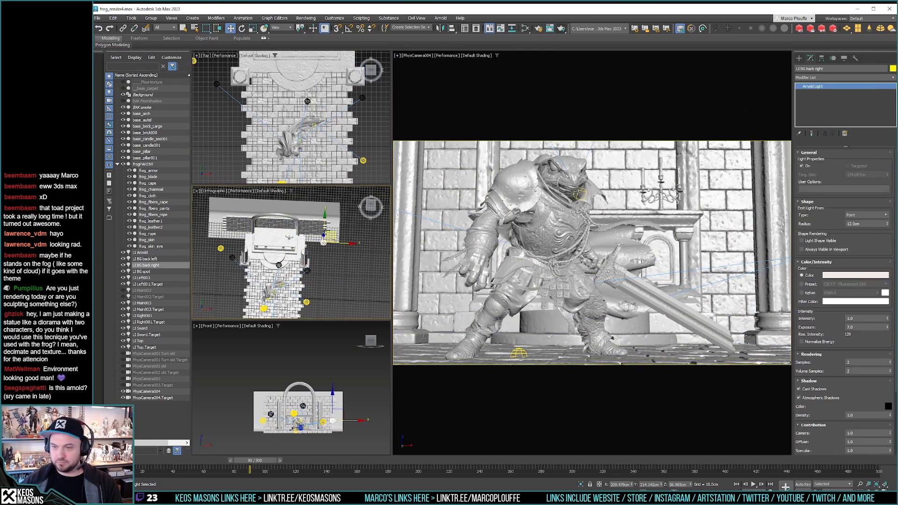
double_click(849, 318)
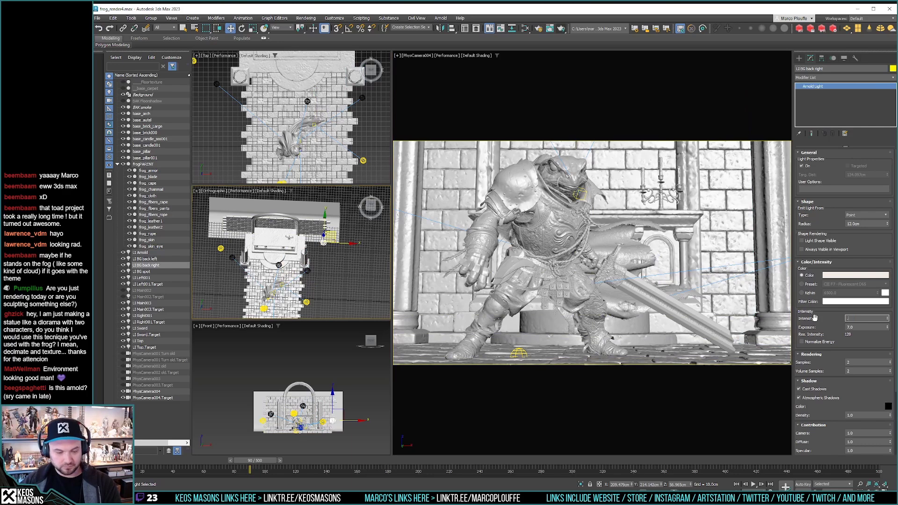
text(0.6)
key(Return)
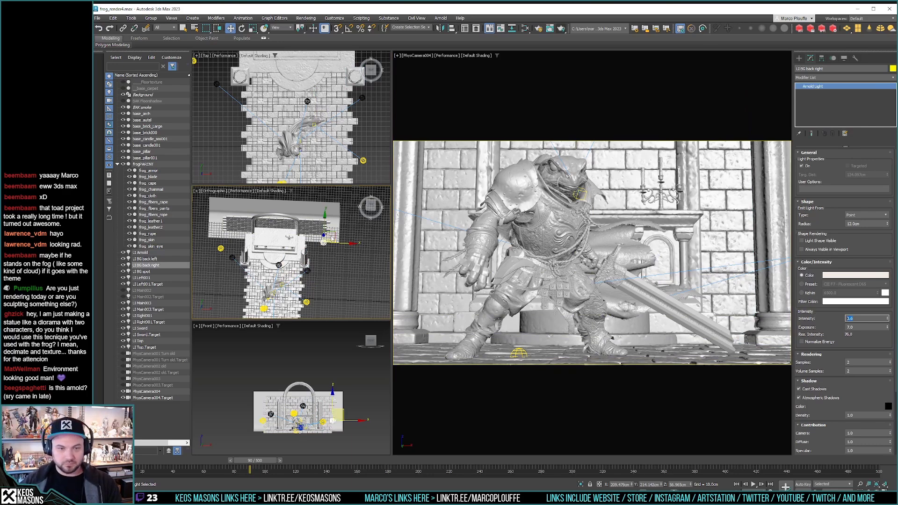
drag(333, 233, 330, 235)
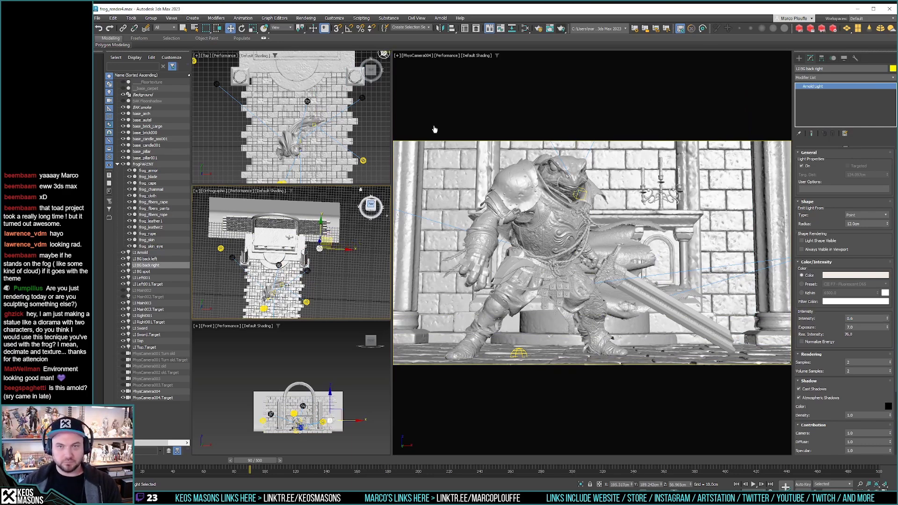
click(561, 28)
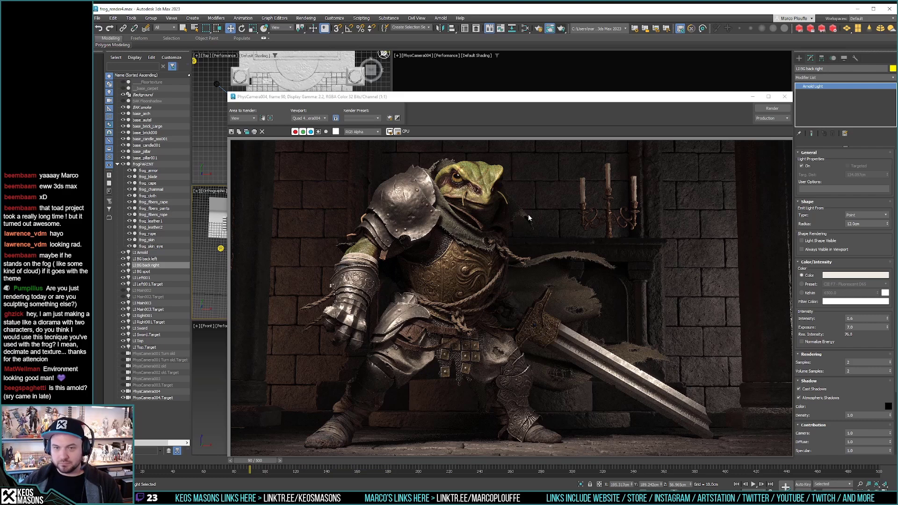
Step: Test the back-right light at intensity 0.3, then 0.15, rendering after each
click(859, 318)
text(0.3)
key(Return)
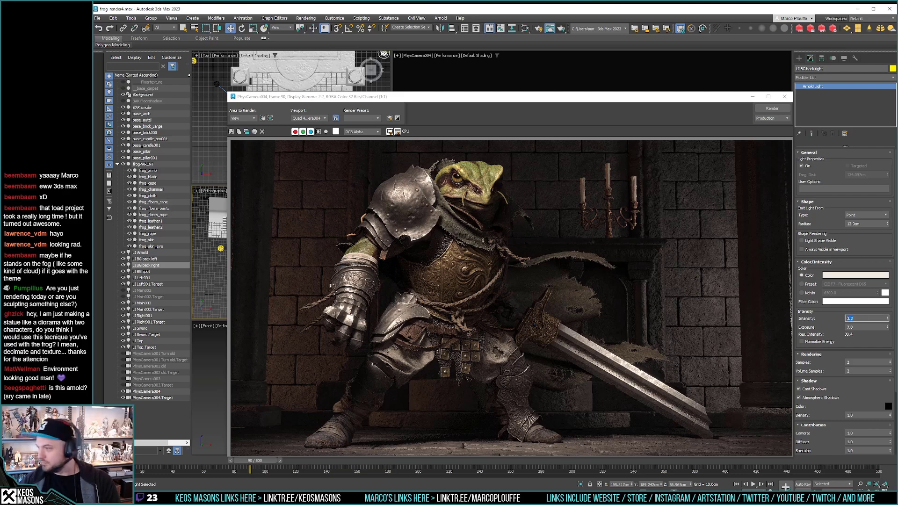
click(772, 109)
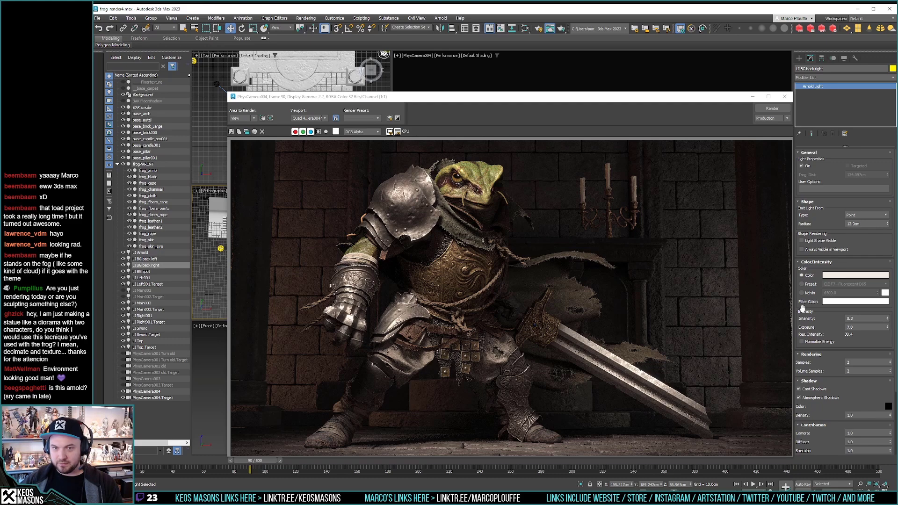
double_click(855, 319)
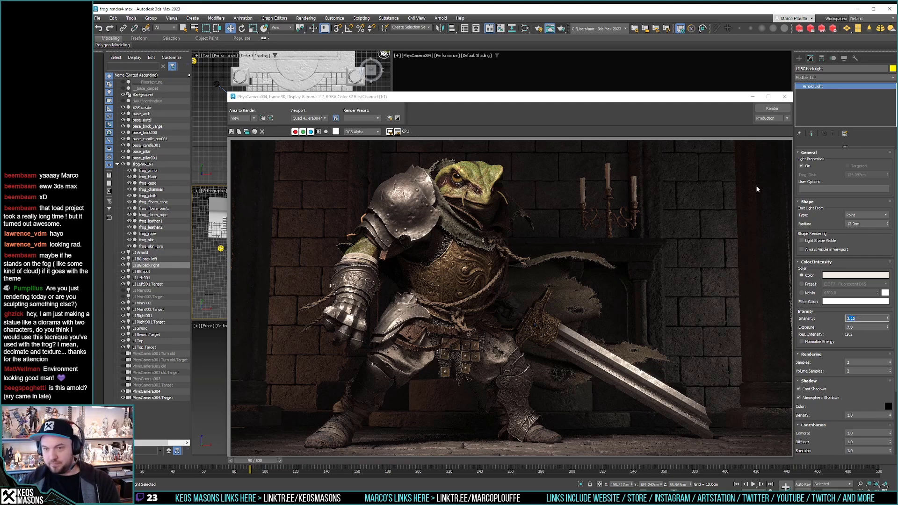
click(772, 108)
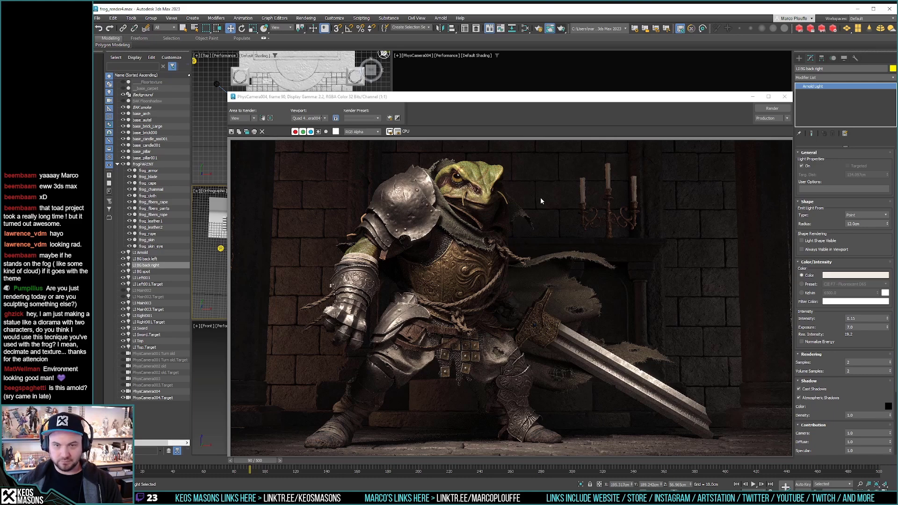
Step: Save the render to the Desktop as 25a.jpg with the default JPEG quality
click(231, 131)
click(369, 178)
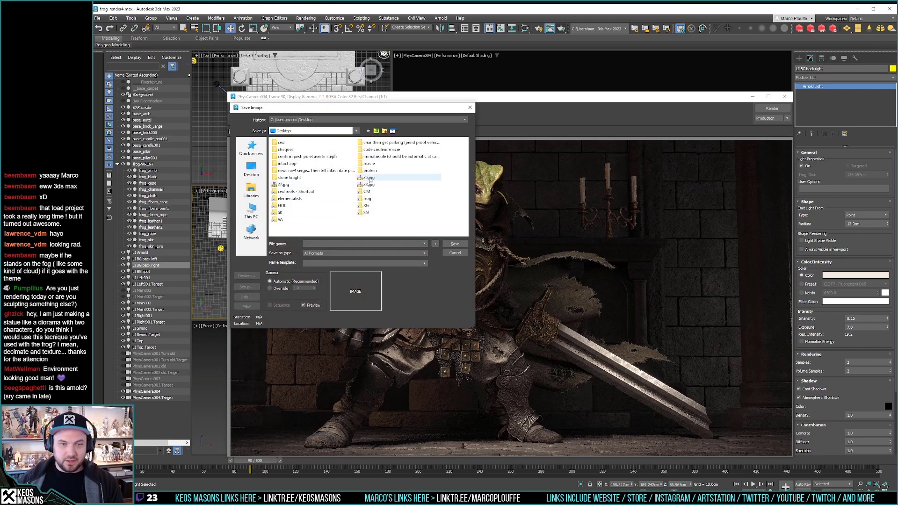
click(308, 244)
text(a)
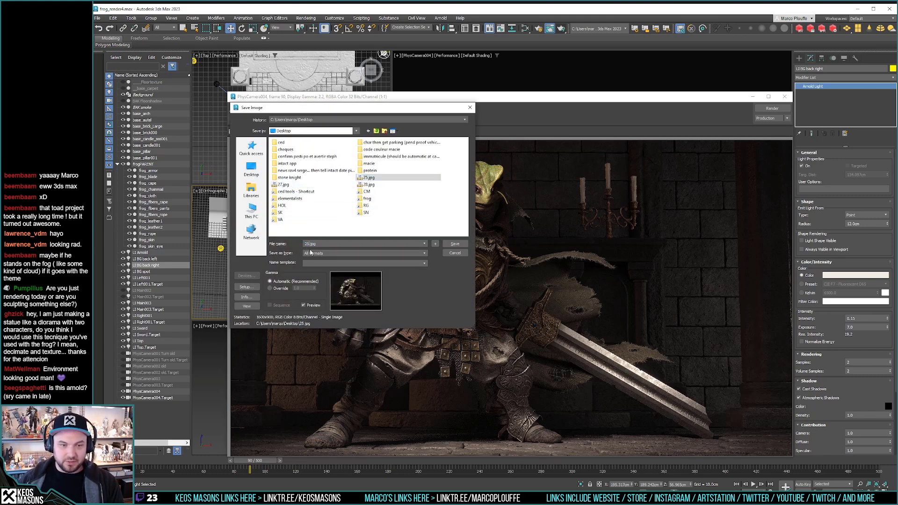
key(Return)
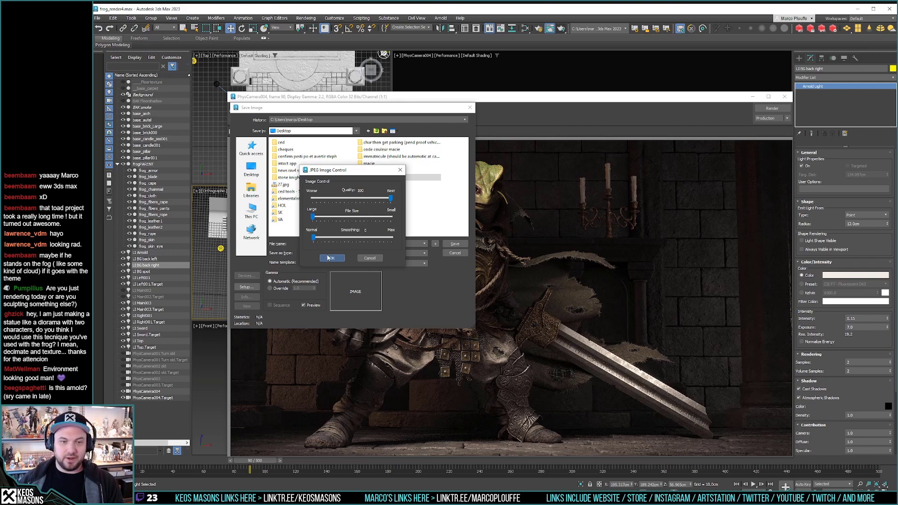
key(Return)
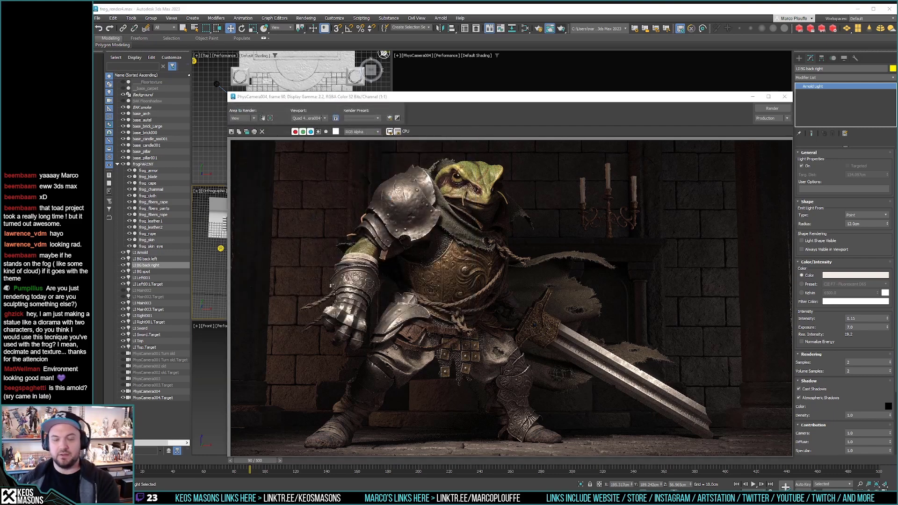
key(alt+Tab)
key(Right)
key(Left)
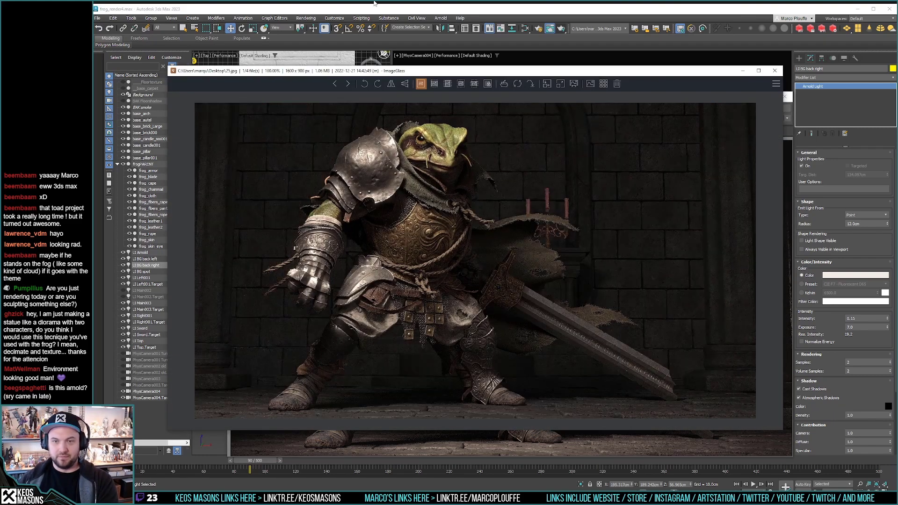
key(Right)
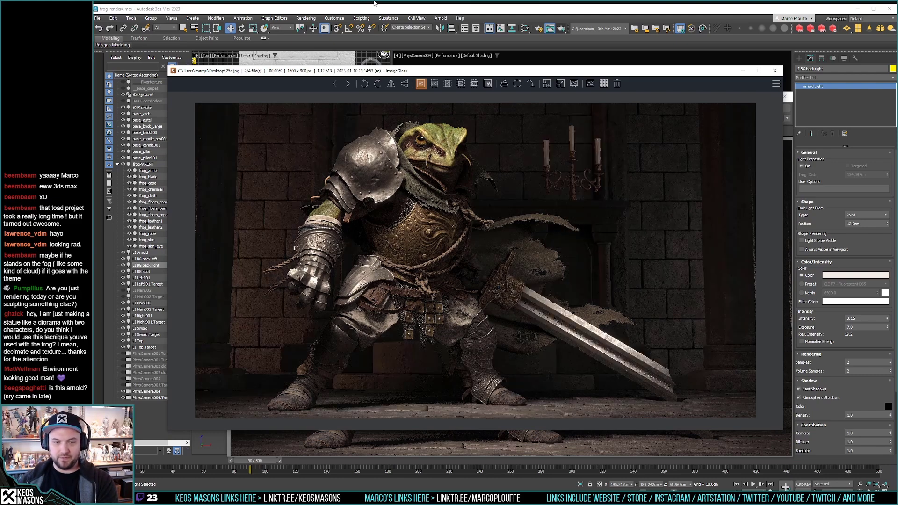
key(Left)
key(Right)
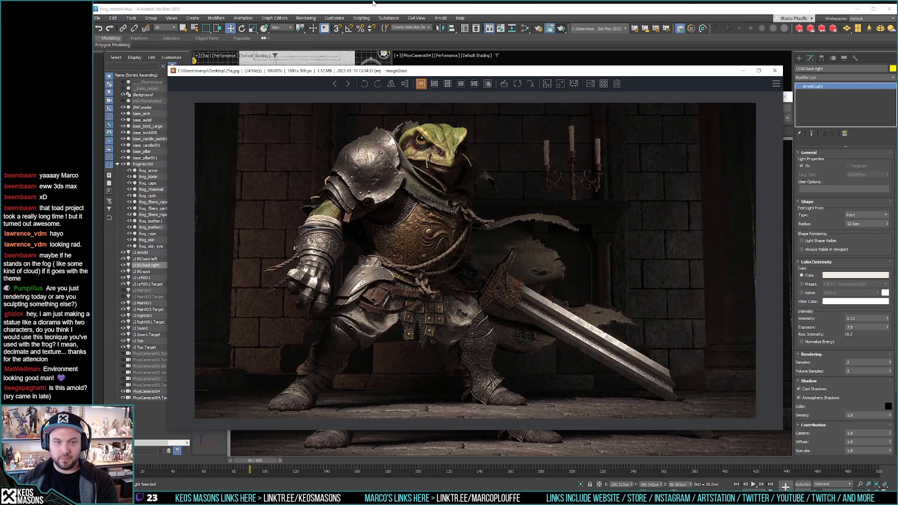
key(Left)
key(Right)
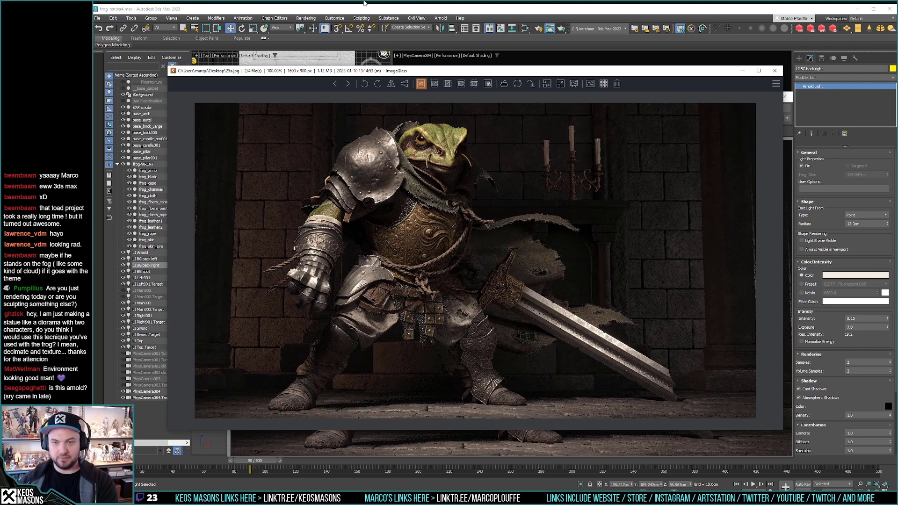
key(Left)
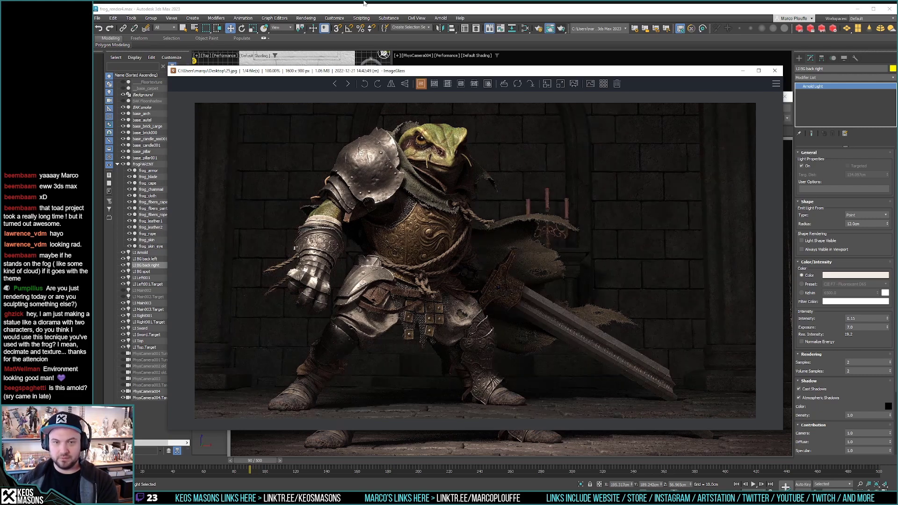
key(Right)
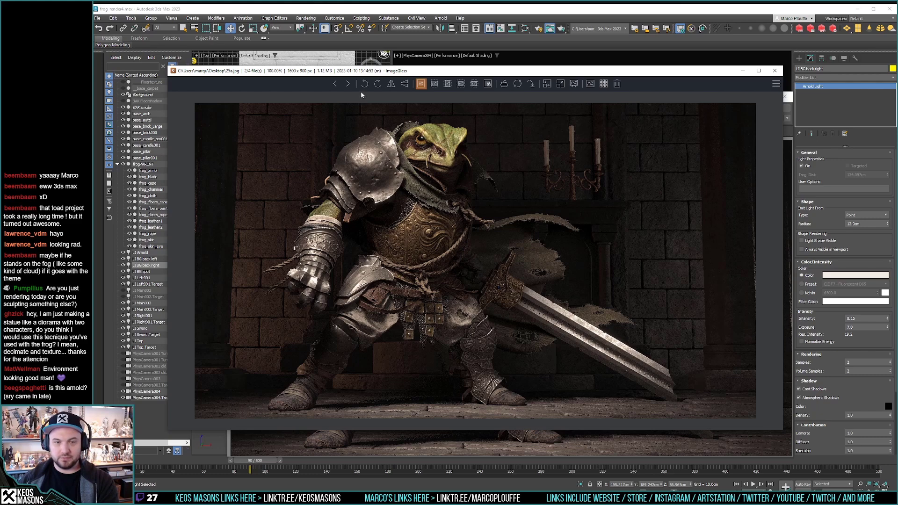
click(775, 70)
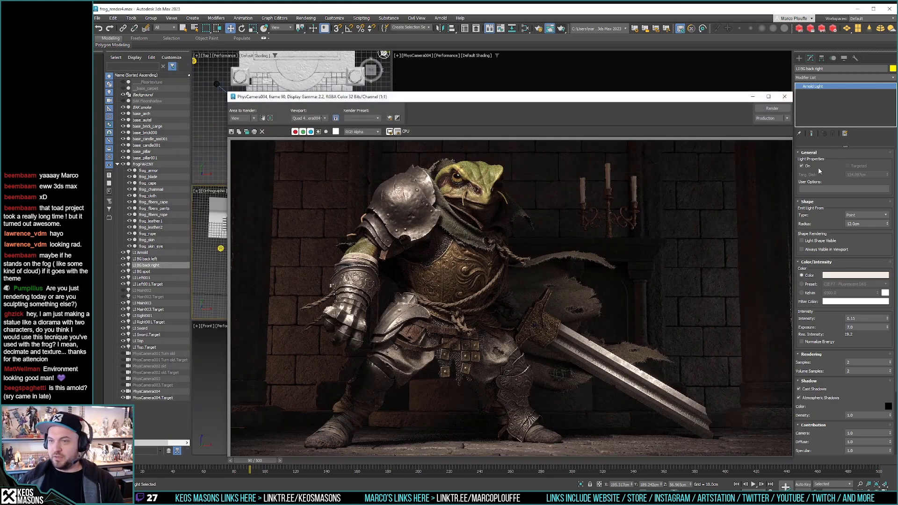
Step: Include LI BG back right and LI BG back left in frog_blade's light group, then re-render
click(157, 176)
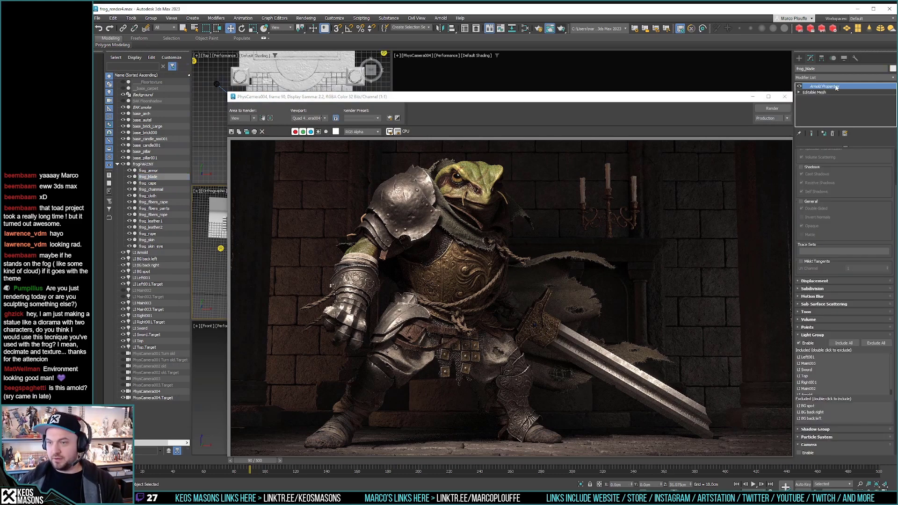
click(830, 412)
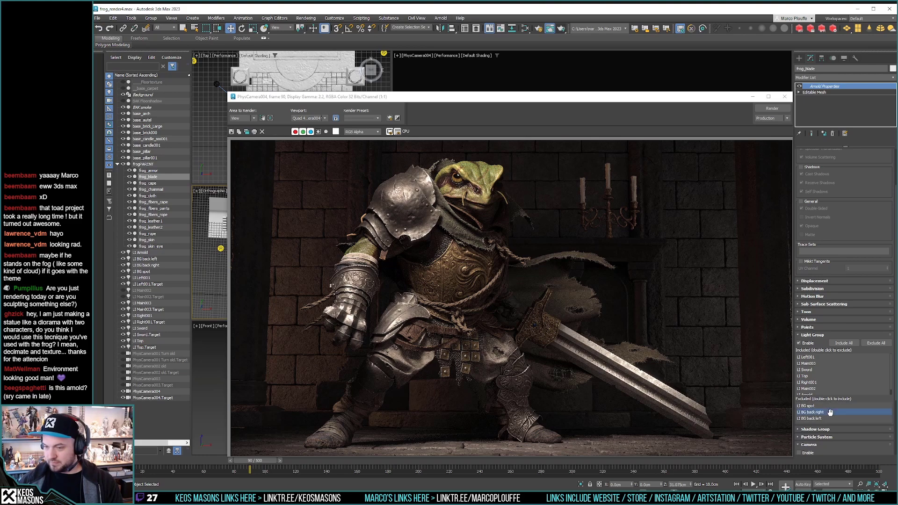
double_click(830, 412)
double_click(826, 412)
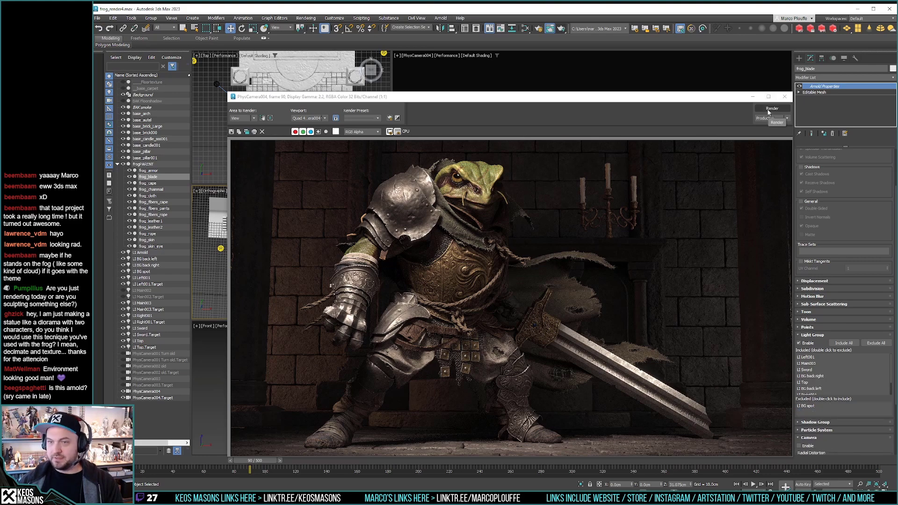
click(771, 109)
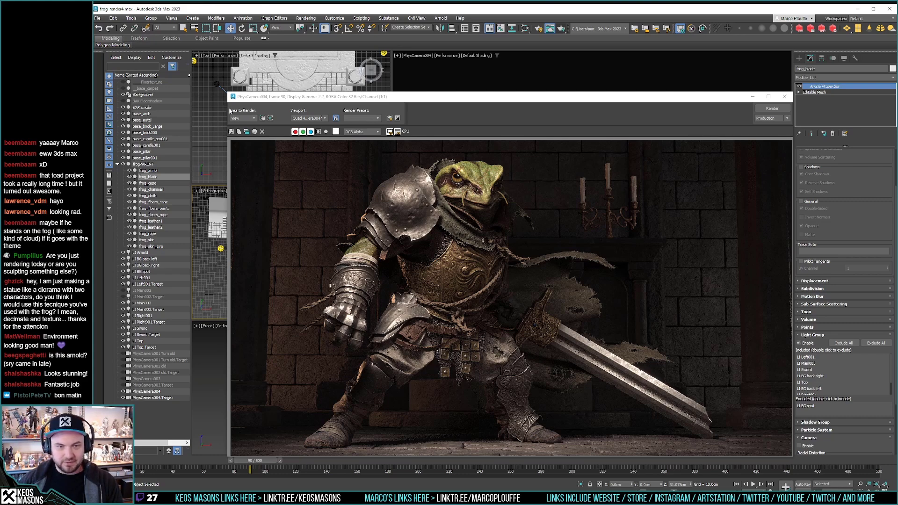
Step: Save the blade-lit render to the Desktop as 25b.jpg
click(231, 132)
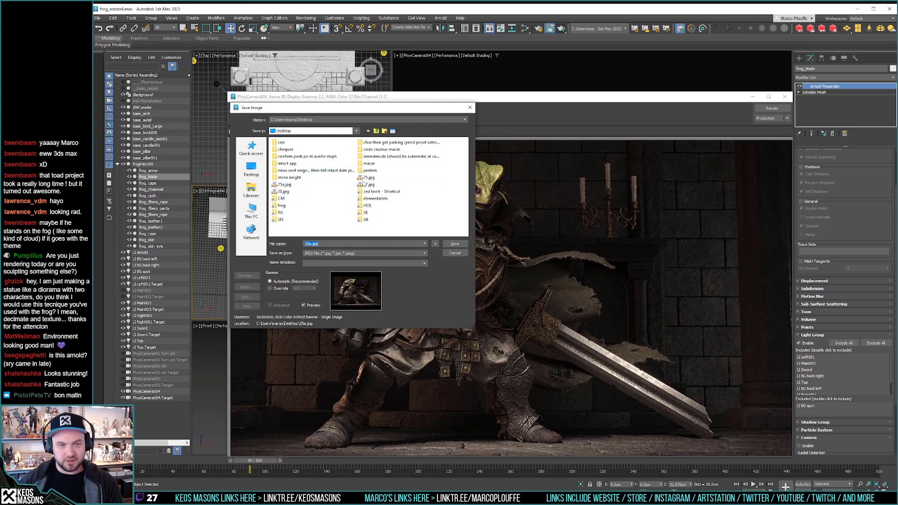
click(297, 185)
drag(312, 246, 310, 243)
text(b)
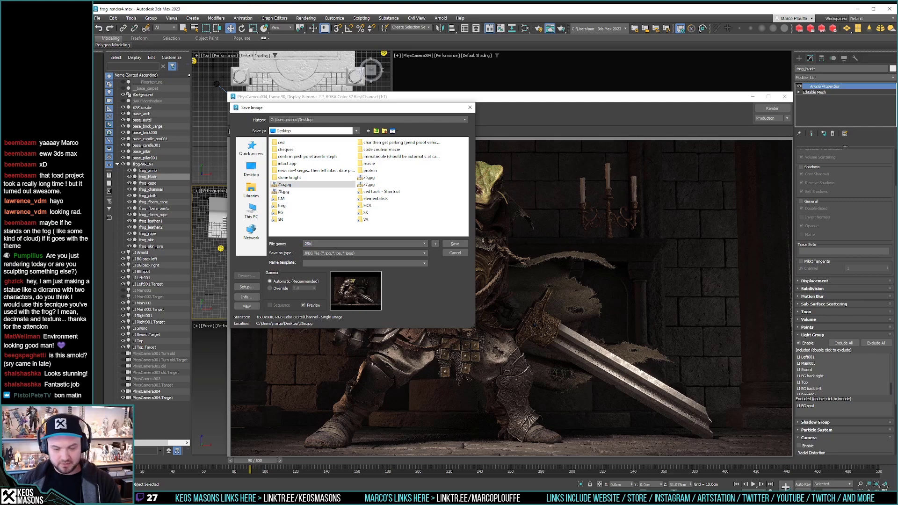
key(Return)
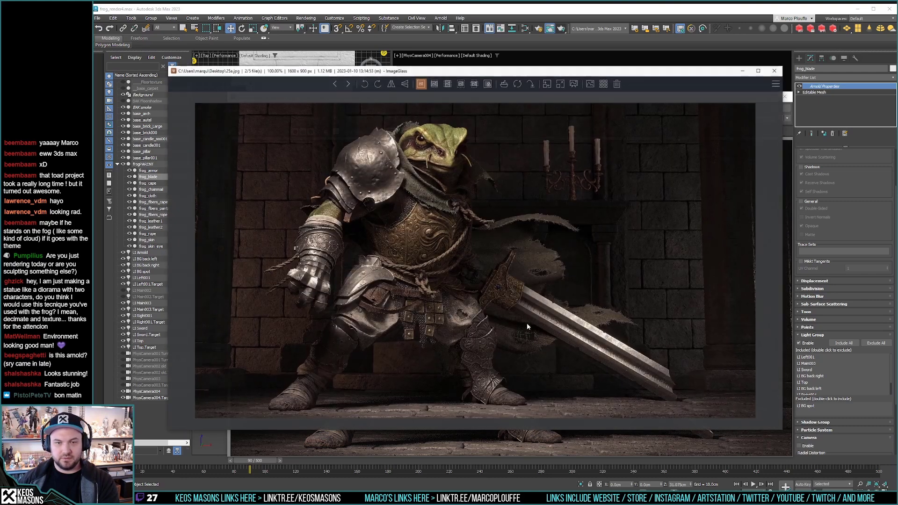
Step: Flip between 25b.jpg and its neighbouring renders in ImageGlass, then select the LI BG spot light
key(Right)
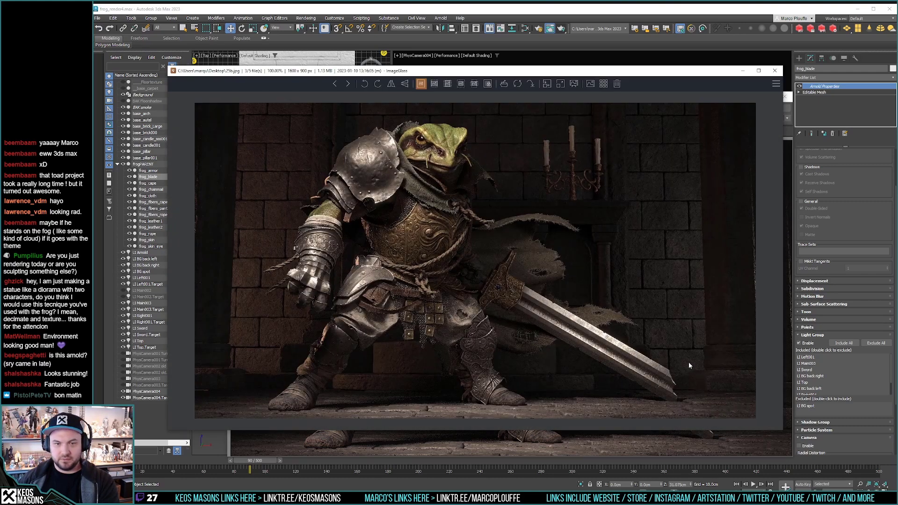
key(Left)
key(Right)
key(Left)
key(Right)
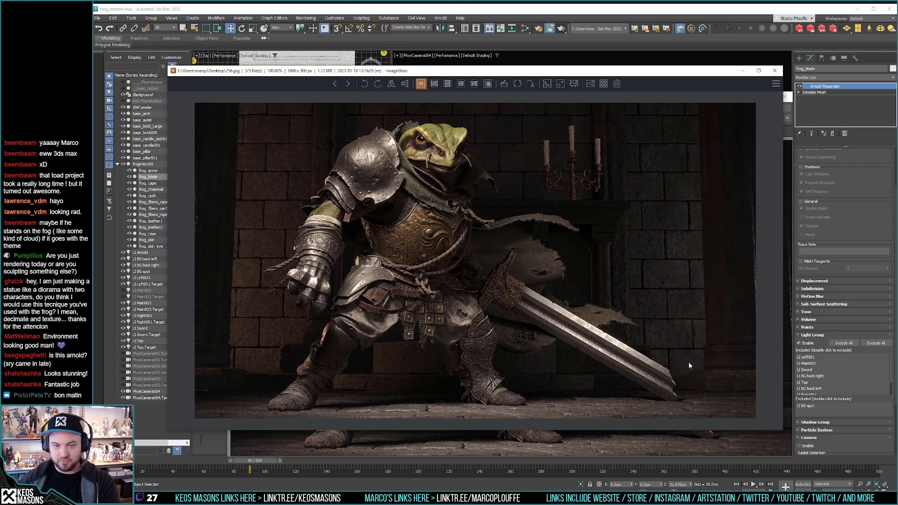
key(Left)
key(Right)
key(Left)
key(Right)
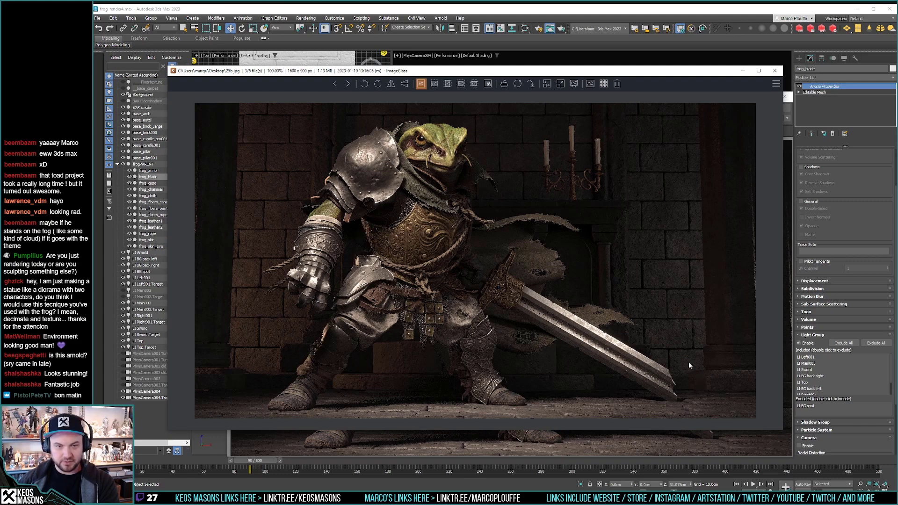
key(Left)
key(Right)
key(Left)
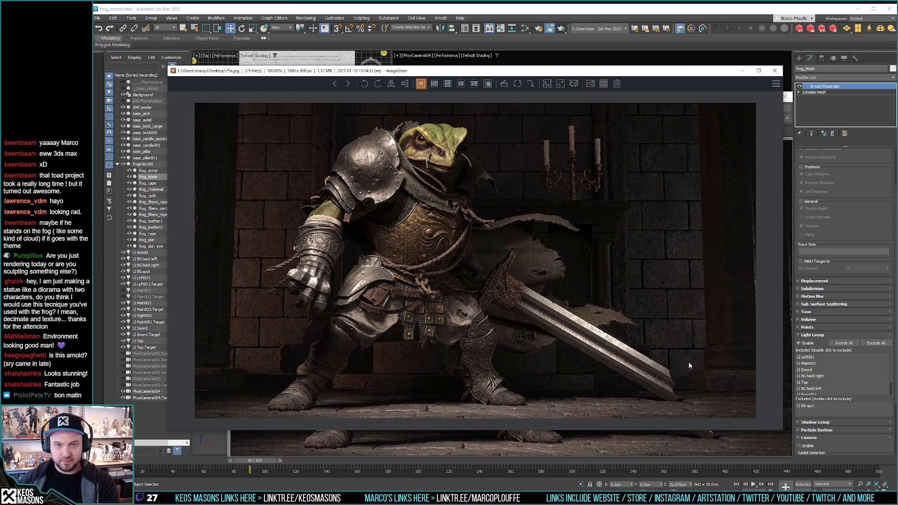
key(Right)
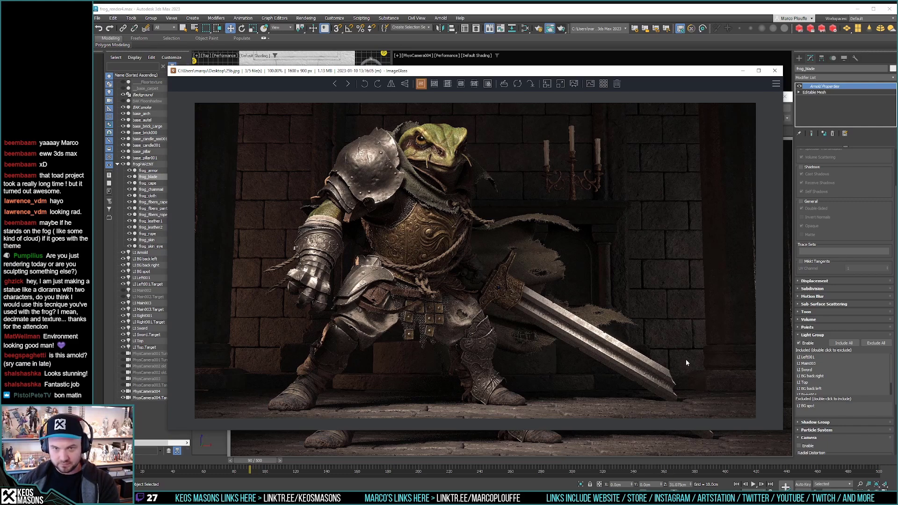
key(Left)
key(Right)
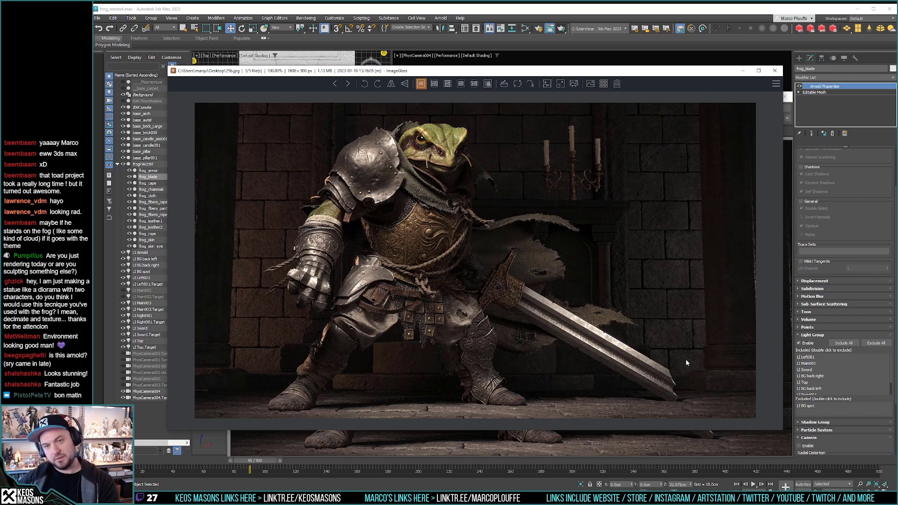
key(Left)
key(Right)
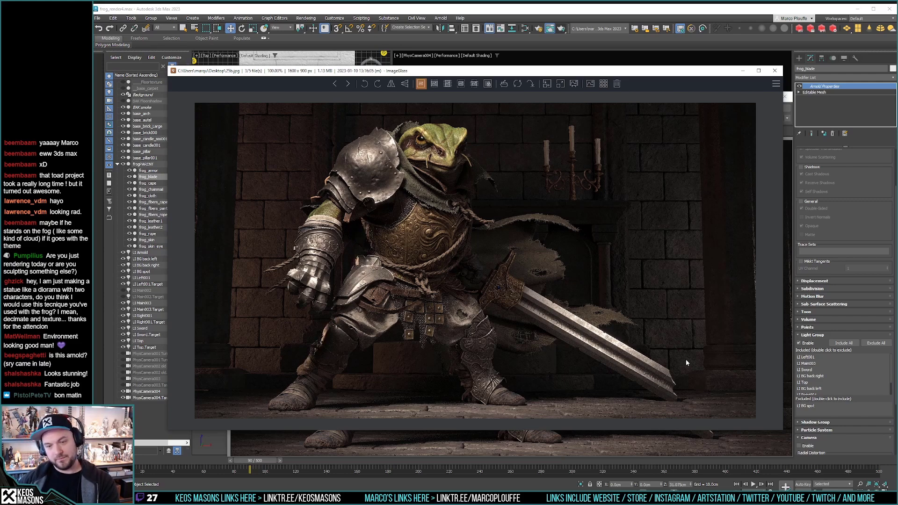
key(Left)
key(Right)
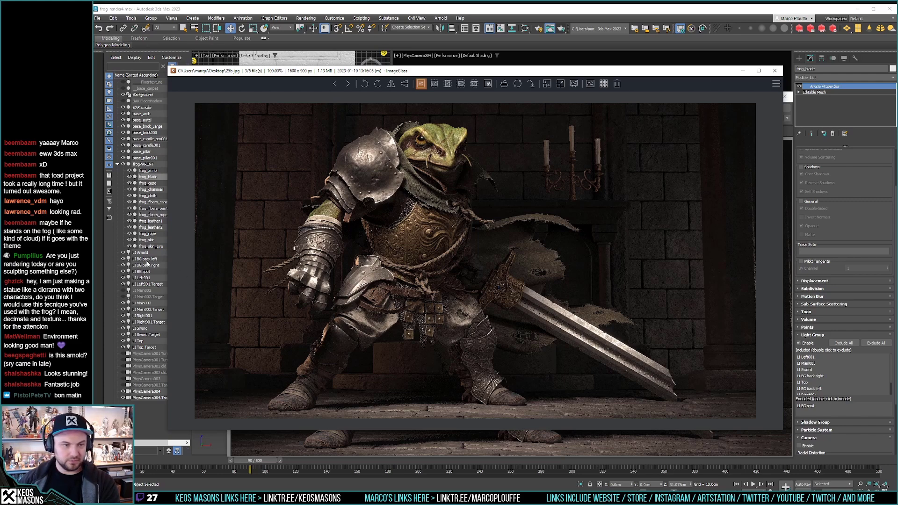
click(147, 271)
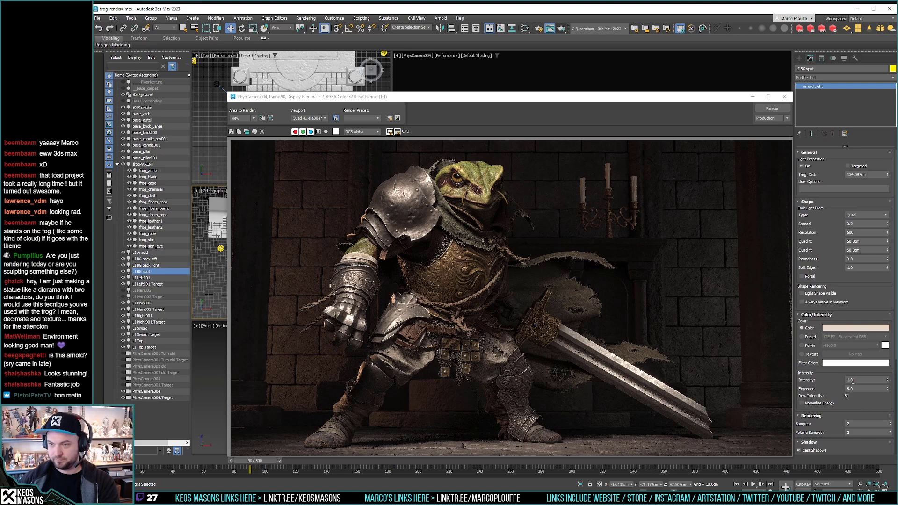
Step: Lower the LI BG spot light's intensity to 0.6 and re-render the frame
click(852, 380)
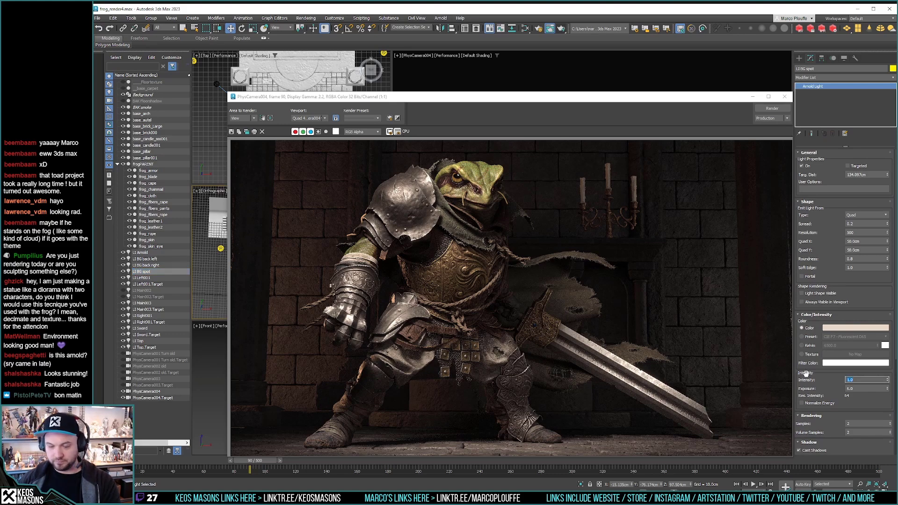
text(.6)
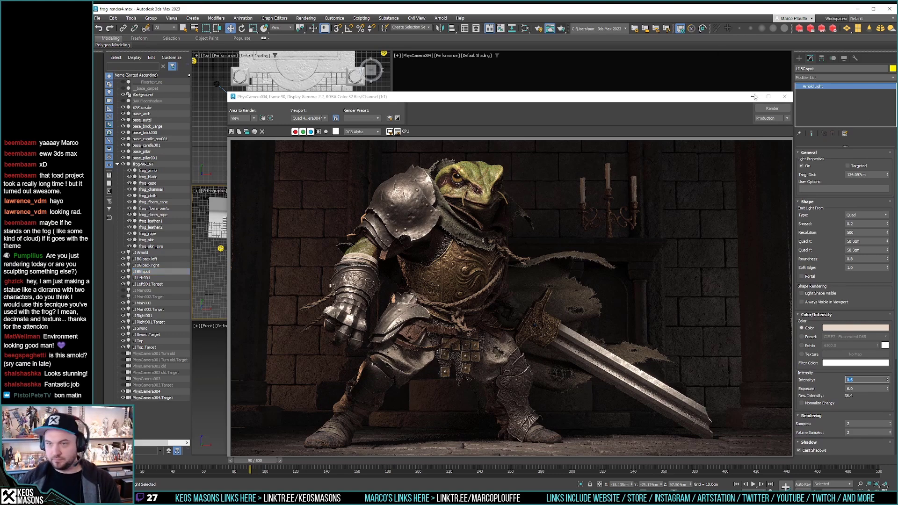
click(772, 108)
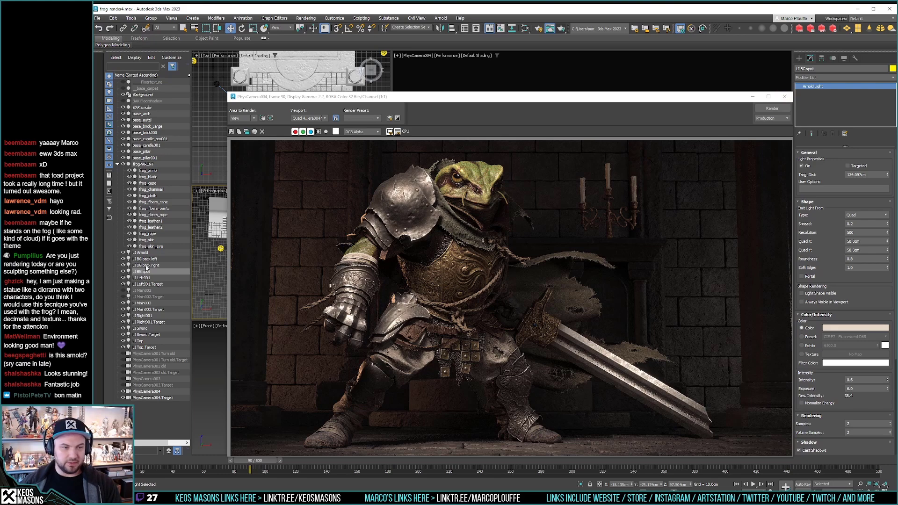
Step: Set the LI BG back left light's intensity to 0.6 and render frame 90 again
click(153, 265)
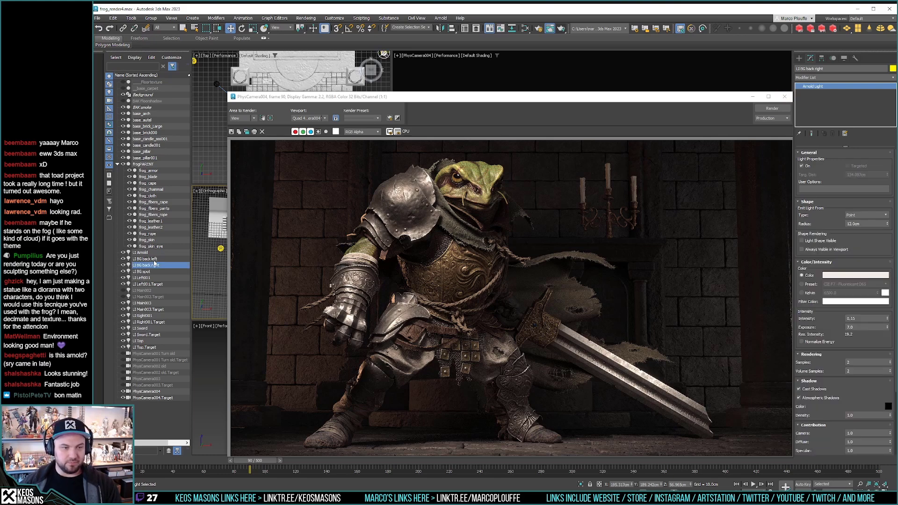
click(150, 258)
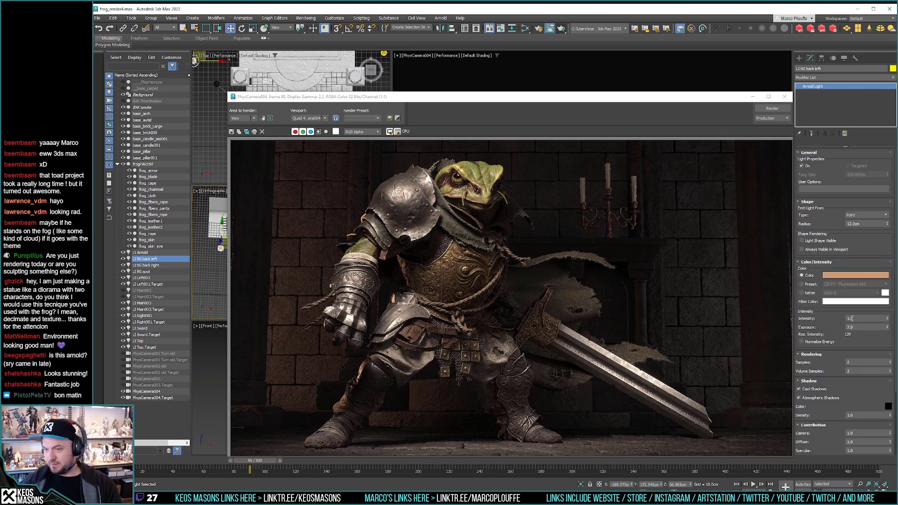
click(854, 319)
text(.6)
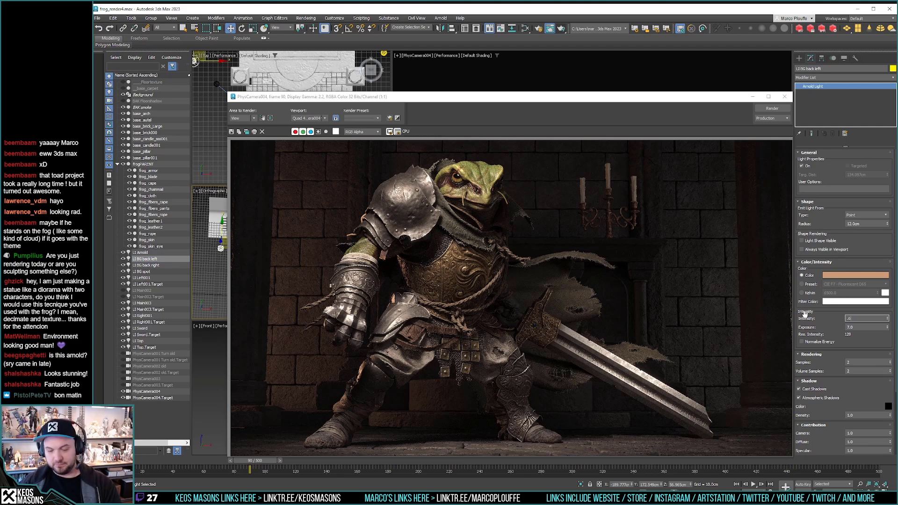
key(Return)
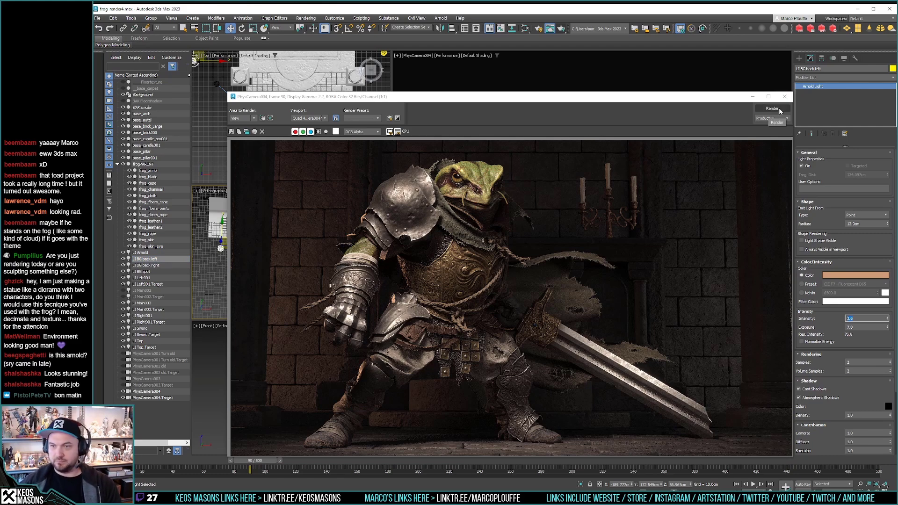
click(777, 109)
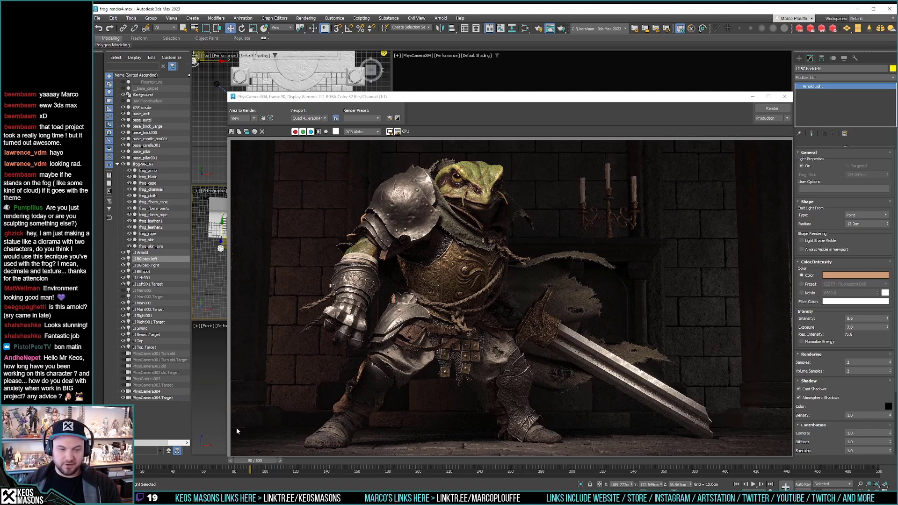
click(784, 97)
click(395, 345)
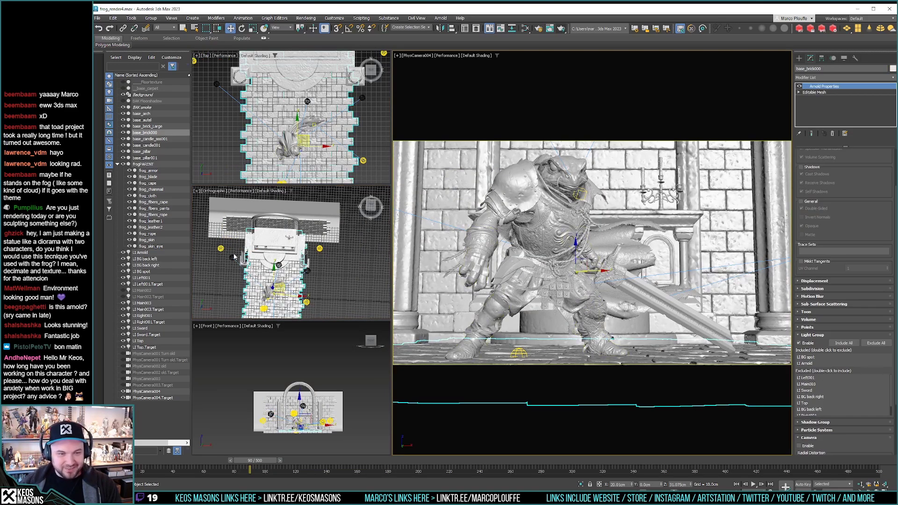
scroll(246, 262, up, 10)
alt+middle_drag(289, 231, 287, 254)
scroll(317, 269, down, 5)
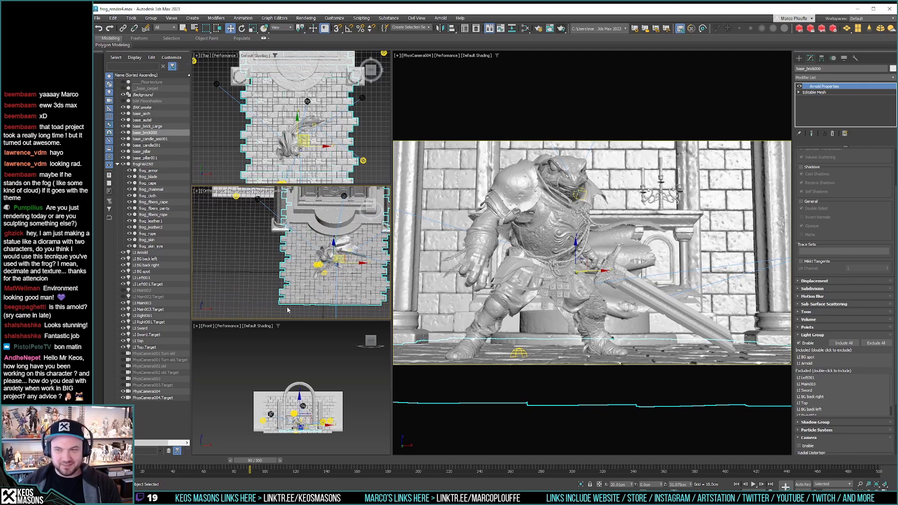
click(818, 93)
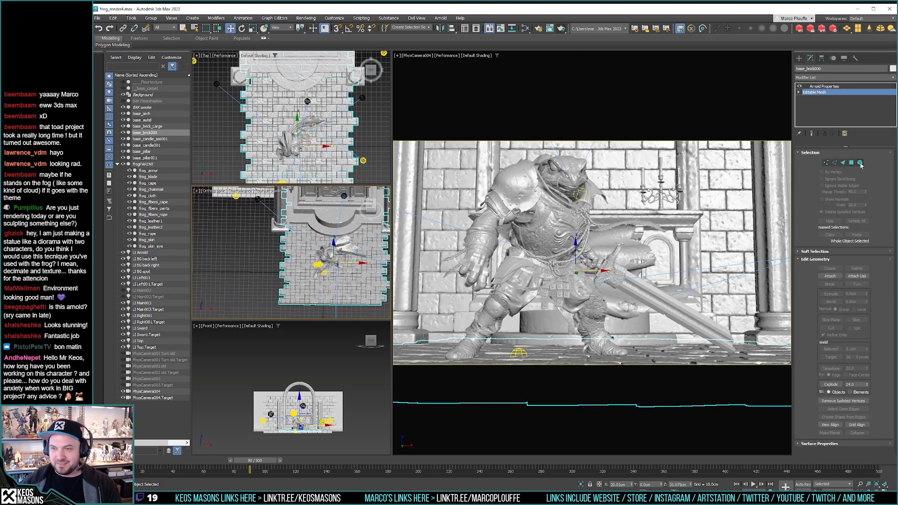
alt+middle_drag(262, 310, 269, 310)
drag(256, 315, 298, 210)
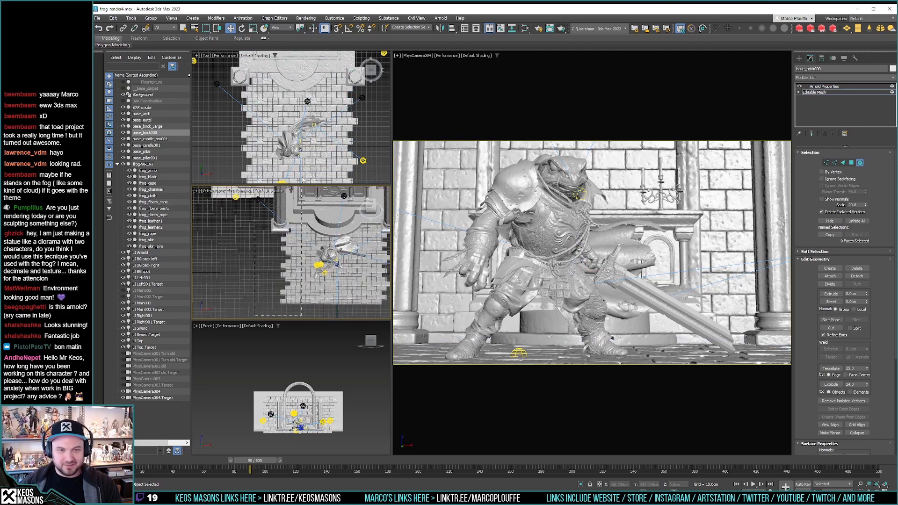
drag(303, 179, 301, 183)
scroll(300, 244, up, 5)
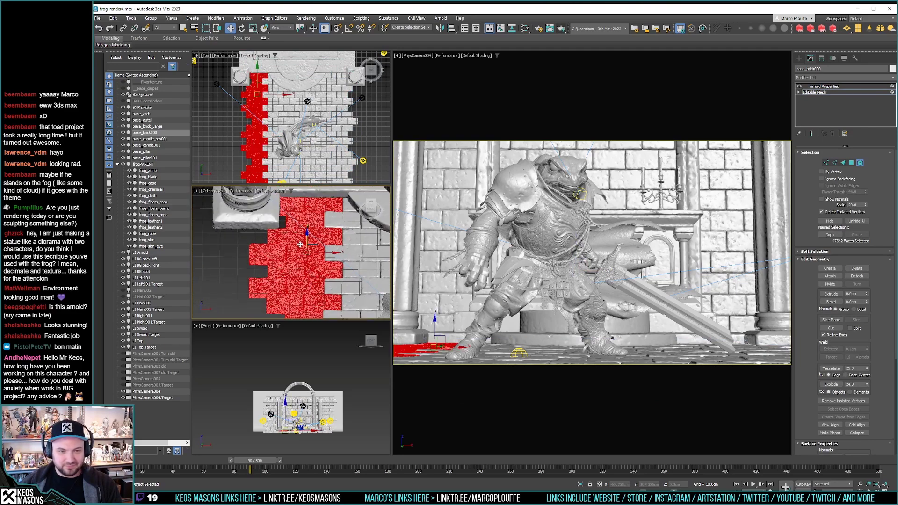
scroll(301, 244, up, 3)
ctrl+click(354, 270)
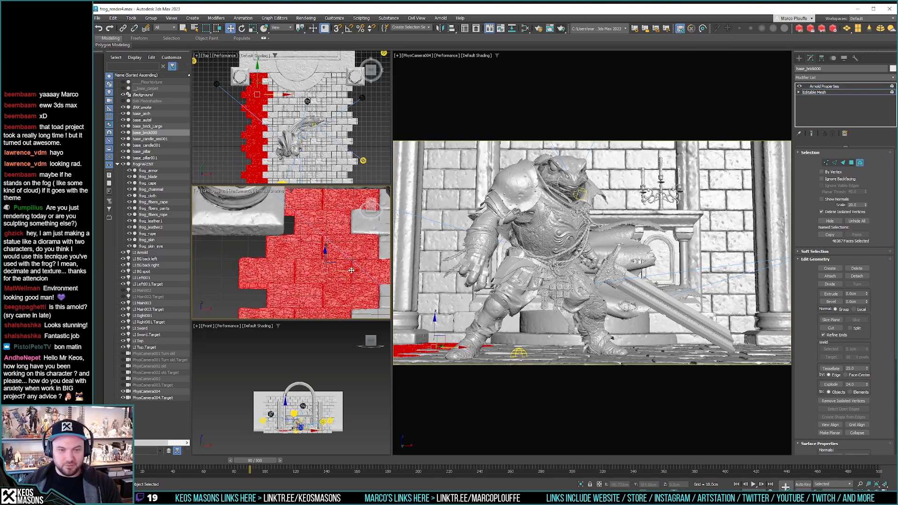
drag(305, 271, 224, 272)
shift+click(212, 272)
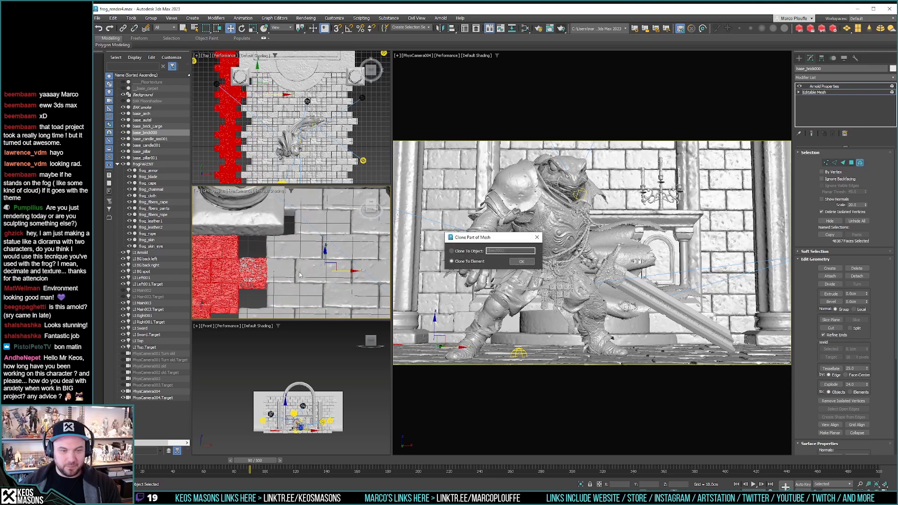
click(538, 237)
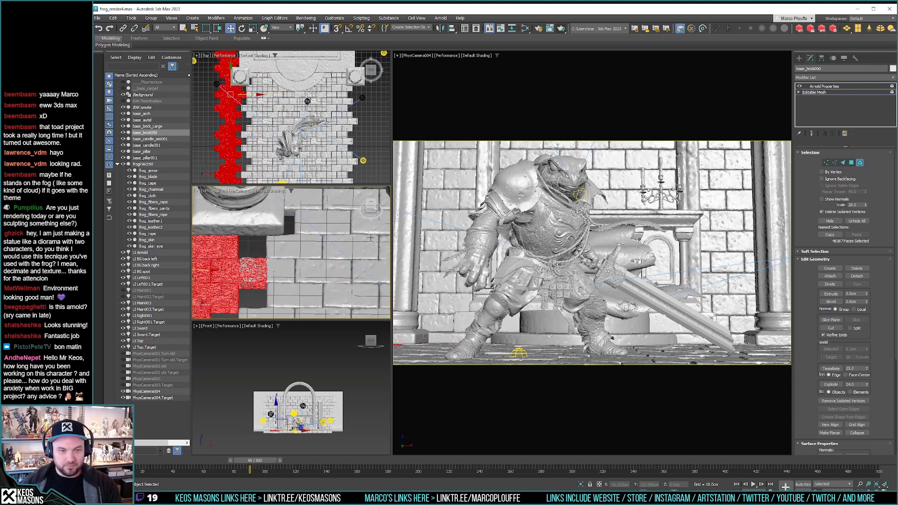
key(ctrl+z)
scroll(330, 268, down, 3)
scroll(330, 268, down, 2)
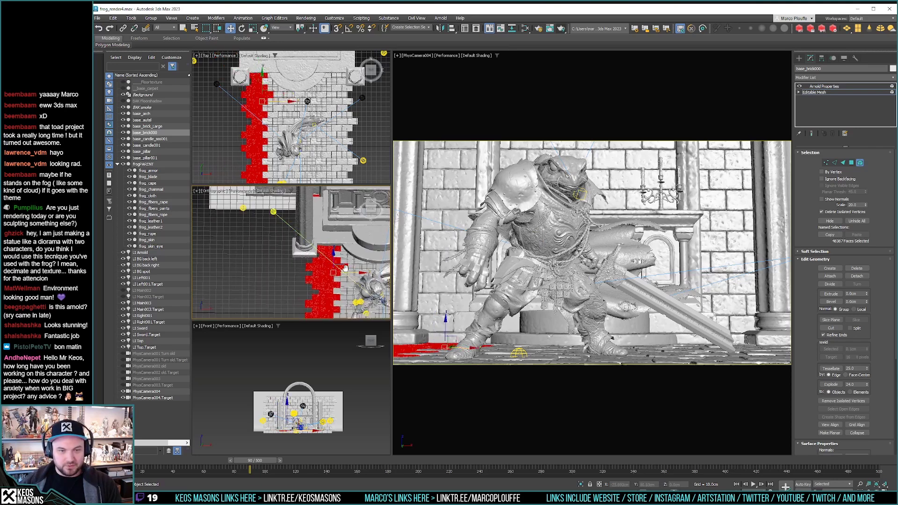
middle_drag(330, 268, 325, 257)
scroll(325, 257, down, 2)
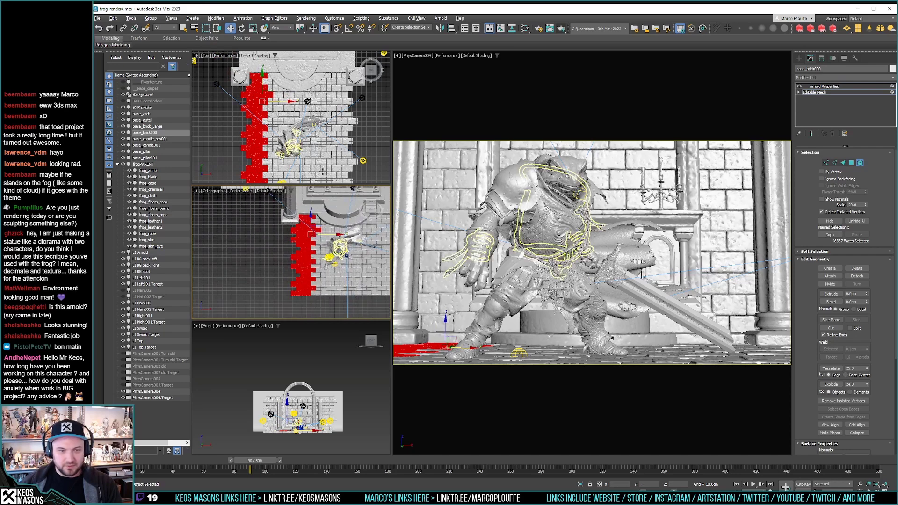
alt+drag(315, 131, 320, 138)
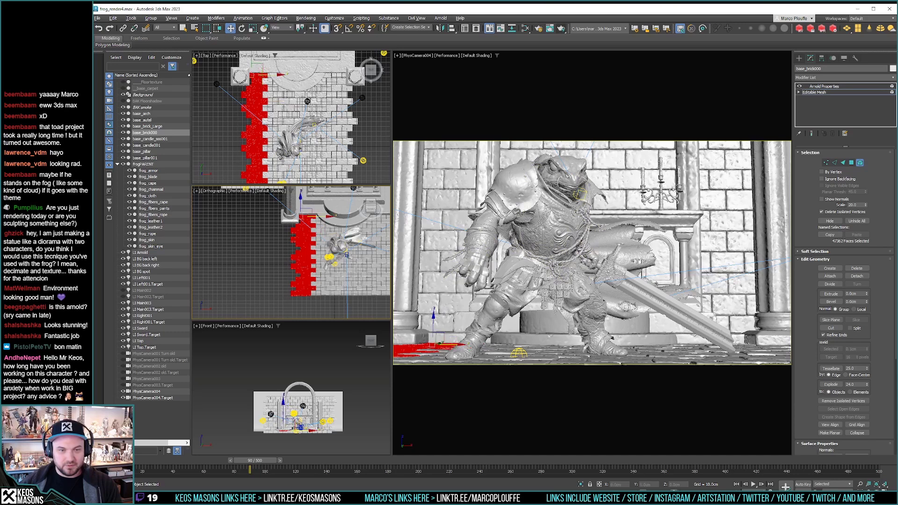
ctrl+click(307, 238)
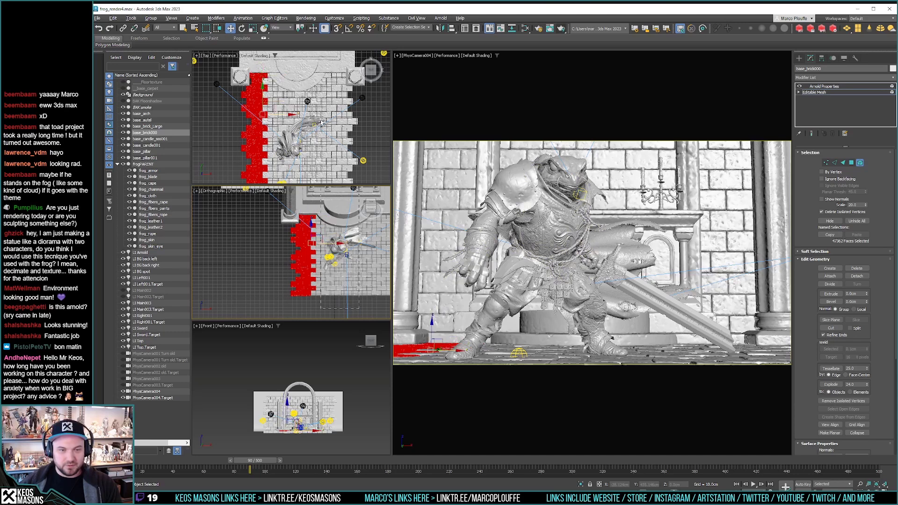
alt+drag(322, 123, 316, 109)
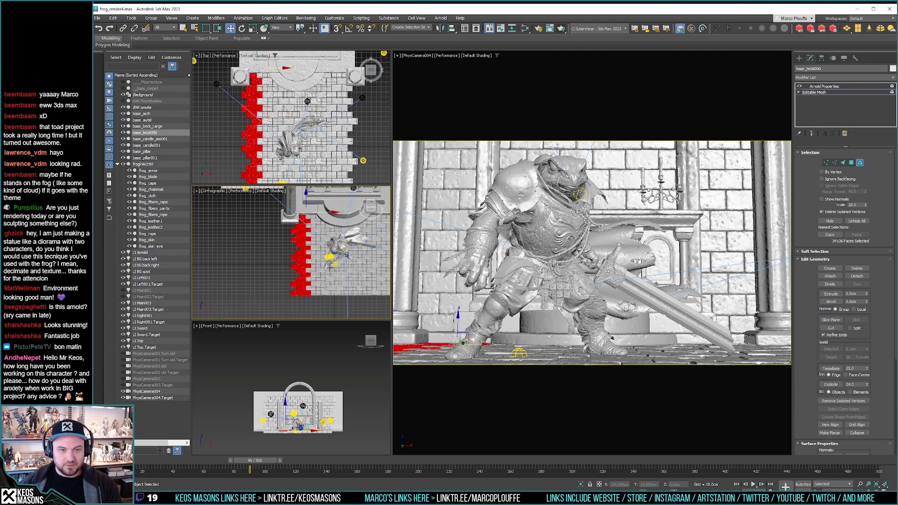
scroll(294, 228, up, 5)
scroll(338, 284, down, 5)
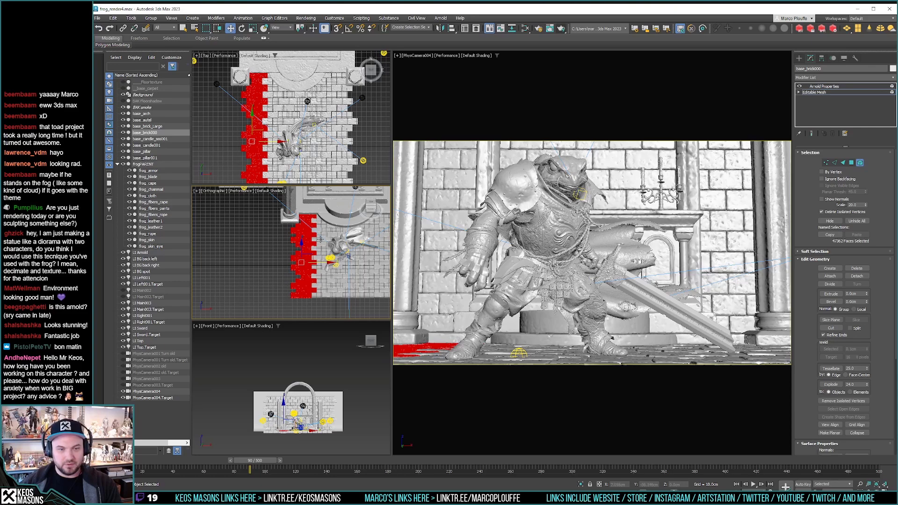
key(ctrl+z)
scroll(300, 231, up, 3)
scroll(281, 206, up, 3)
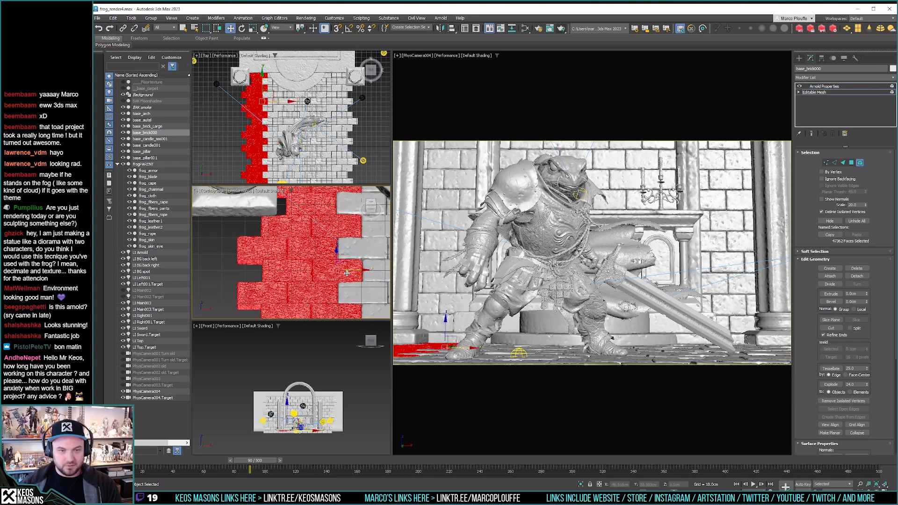
drag(356, 270, 261, 269)
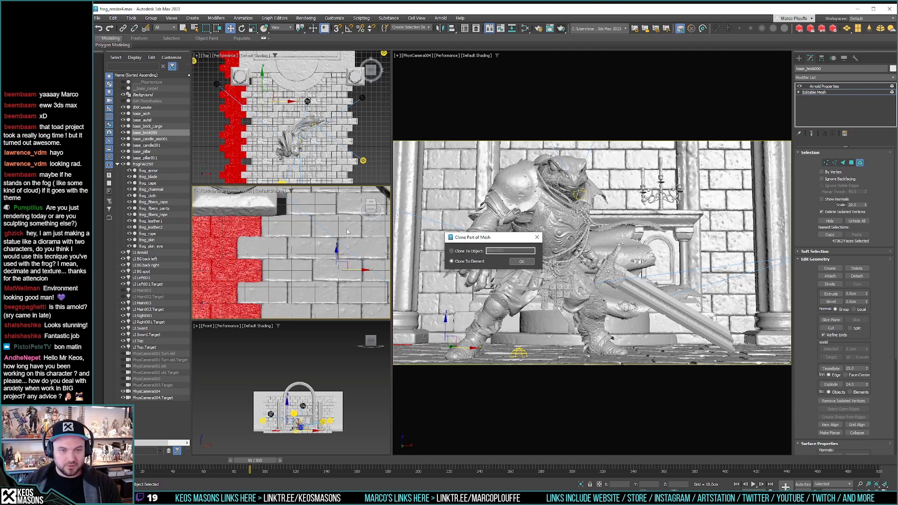
click(522, 262)
click(386, 205)
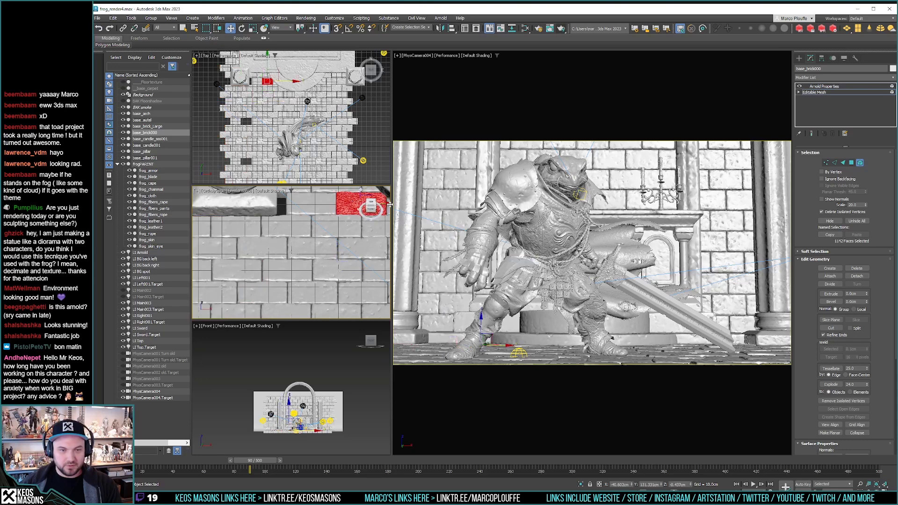
middle_drag(374, 206, 351, 231)
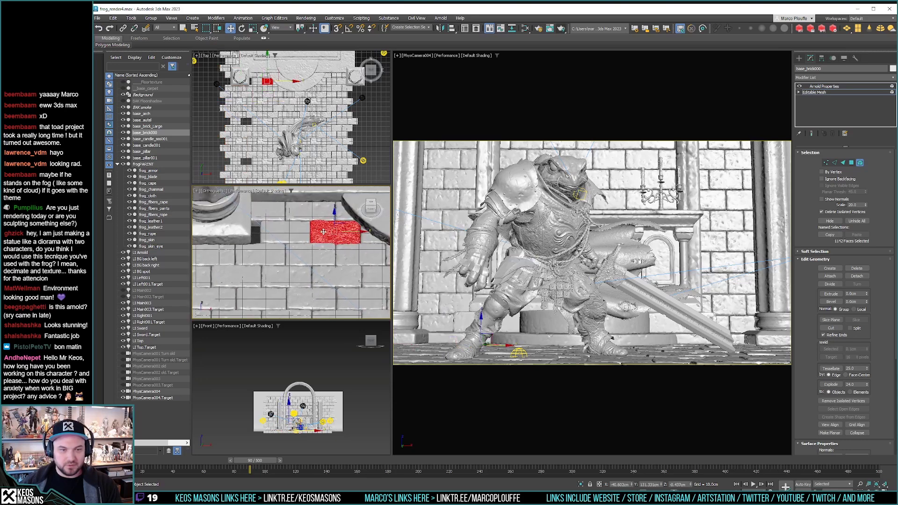
shift+drag(323, 232, 263, 232)
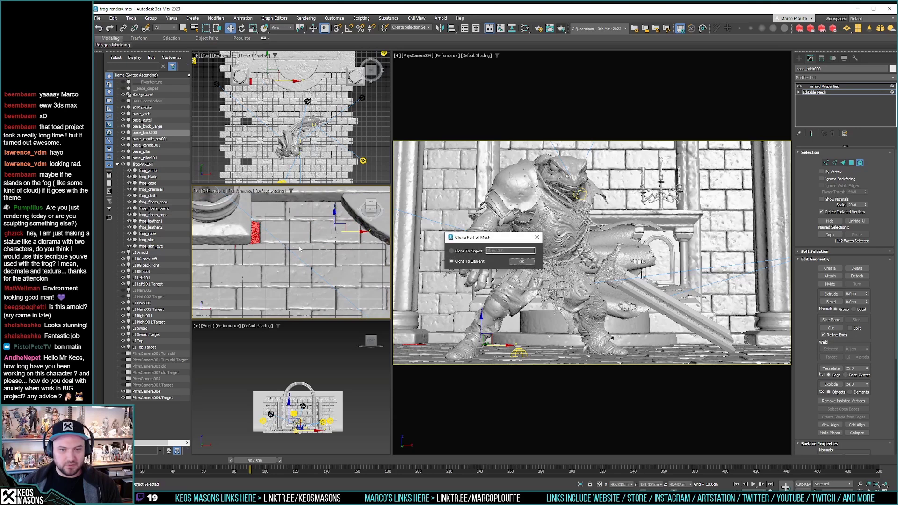
key(Return)
scroll(252, 273, down, 5)
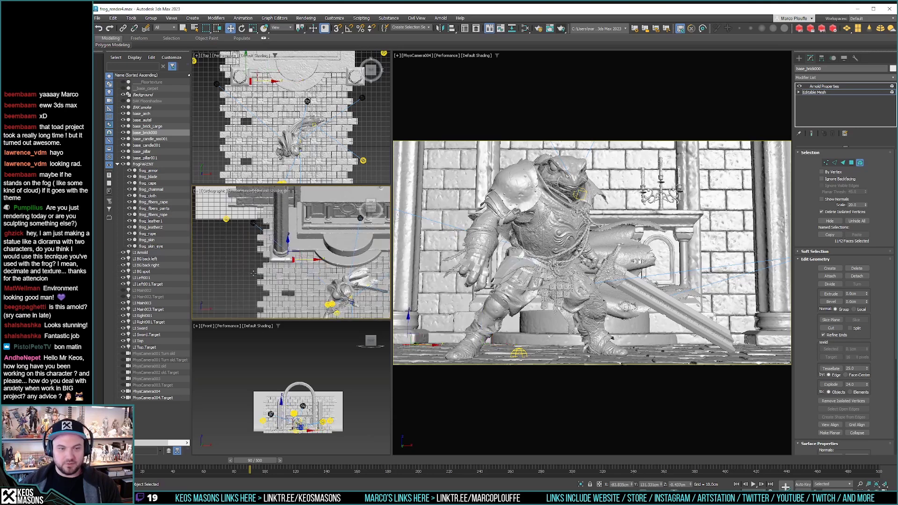
click(236, 276)
middle_drag(295, 293, 293, 228)
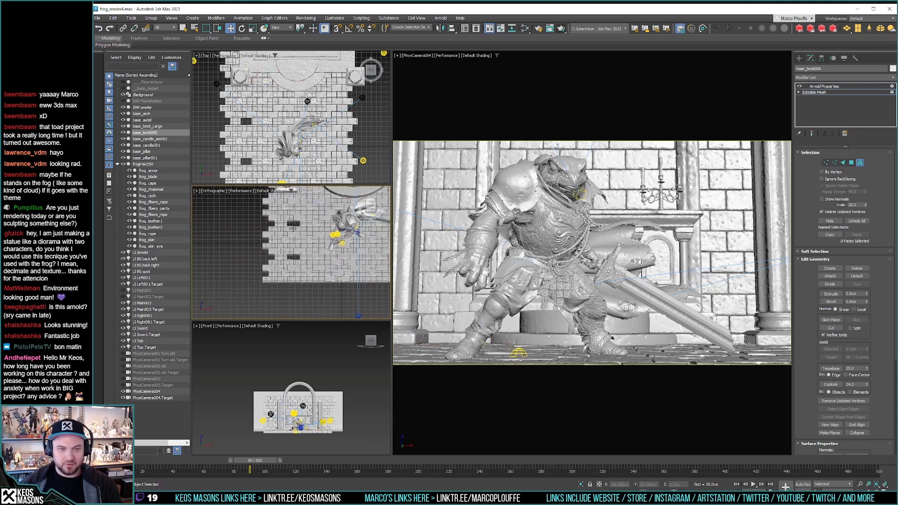
scroll(293, 228, up, 4)
click(324, 218)
drag(324, 218, 347, 218)
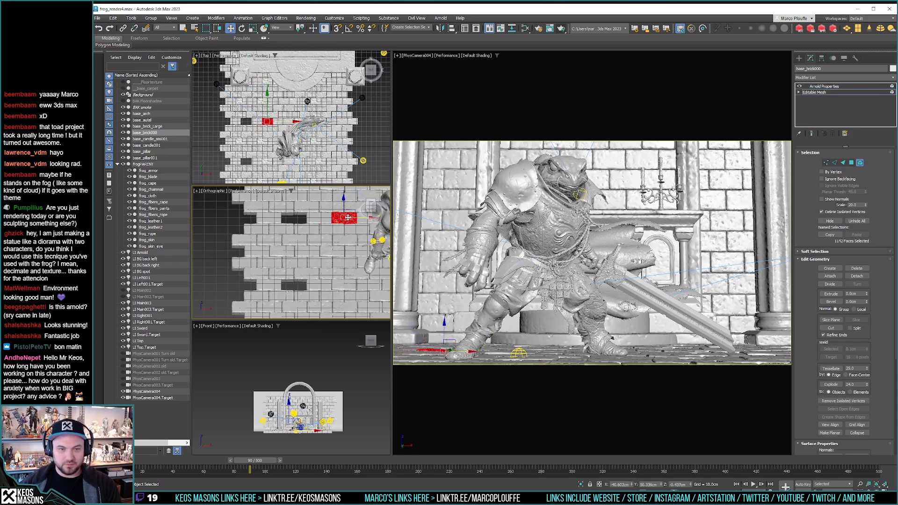
click(345, 286)
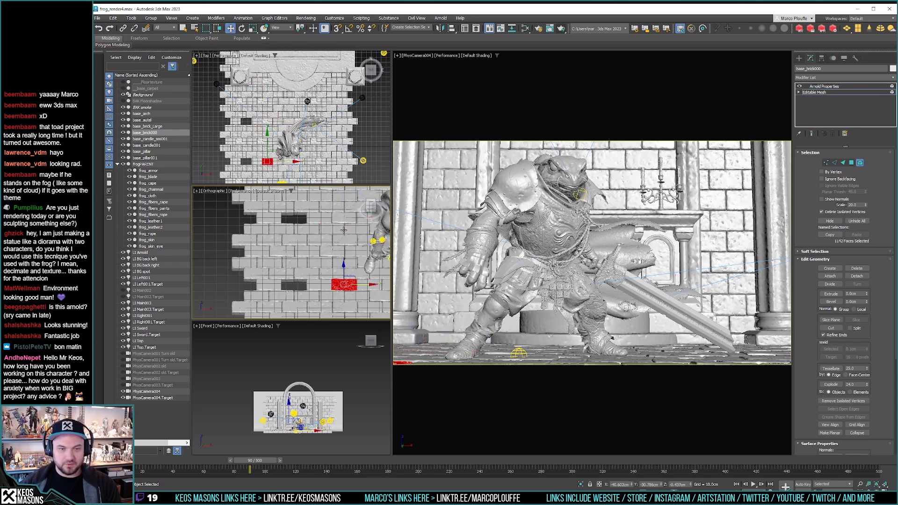
ctrl+click(343, 220)
alt+middle_drag(362, 223, 309, 220)
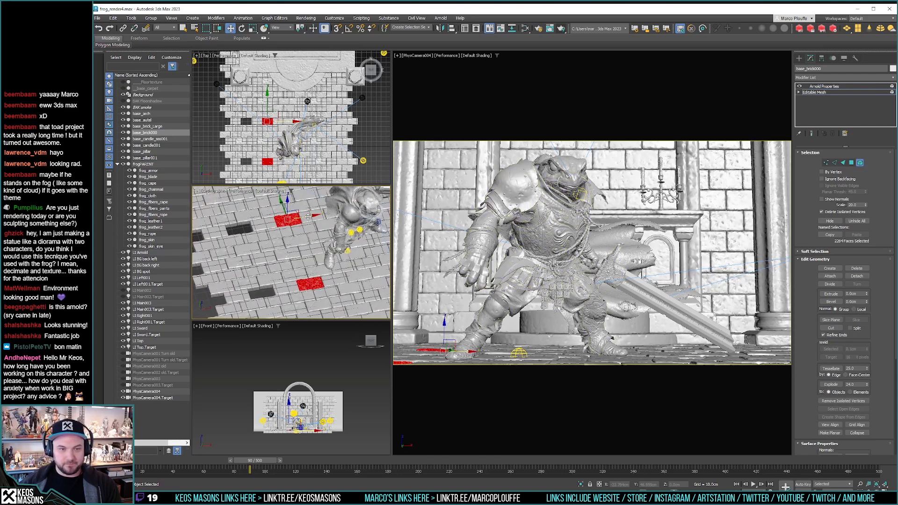
key(ctrl+z)
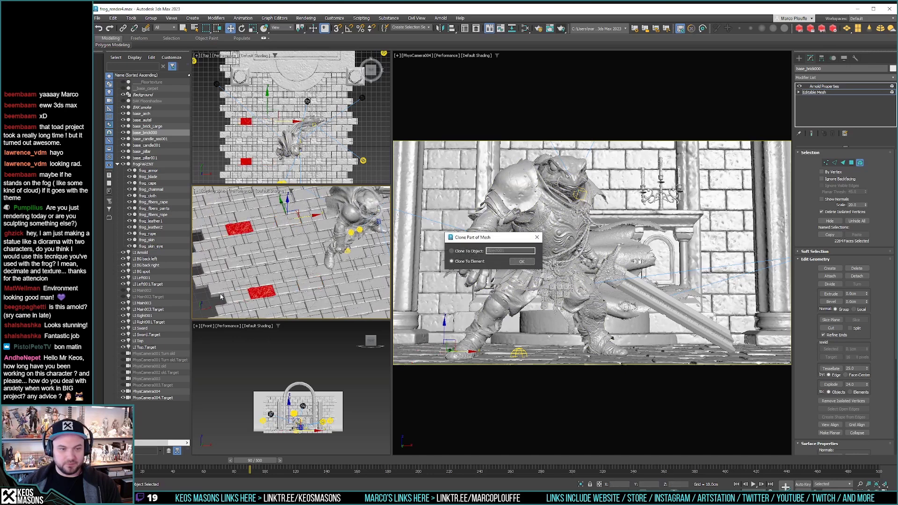
key(ctrl+d)
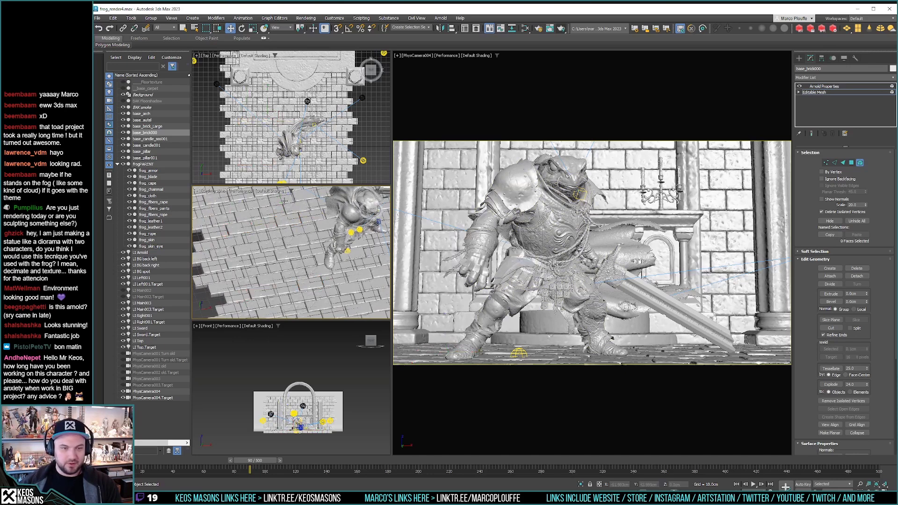
Step: Render the camera view with Arnold, close the finished frame, and select the LI Arnold light
click(566, 31)
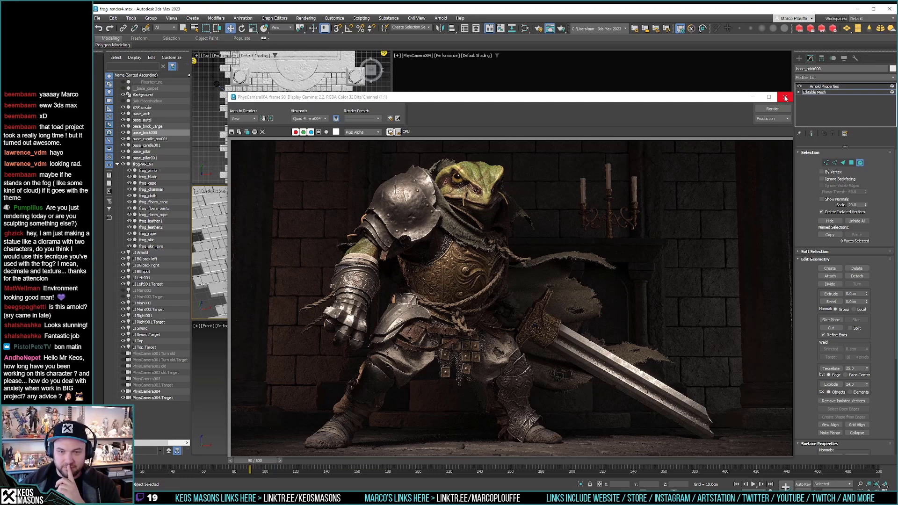
click(786, 98)
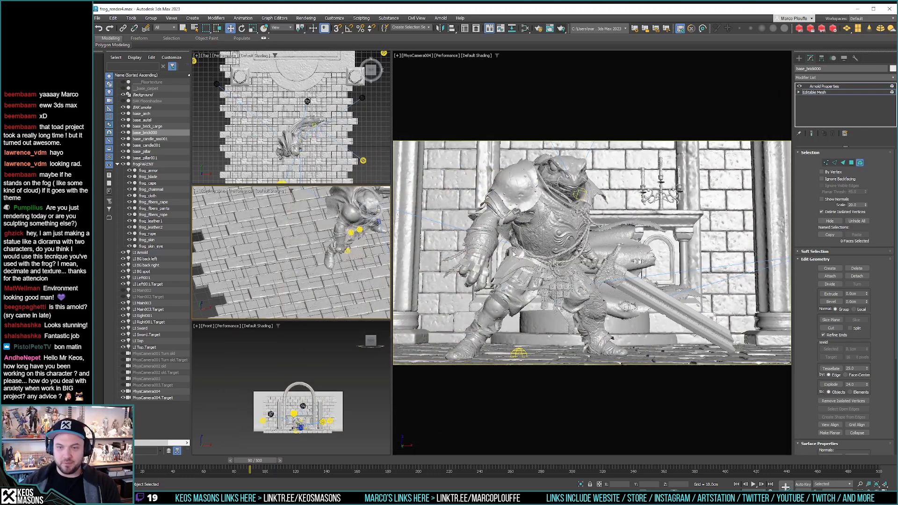
click(147, 252)
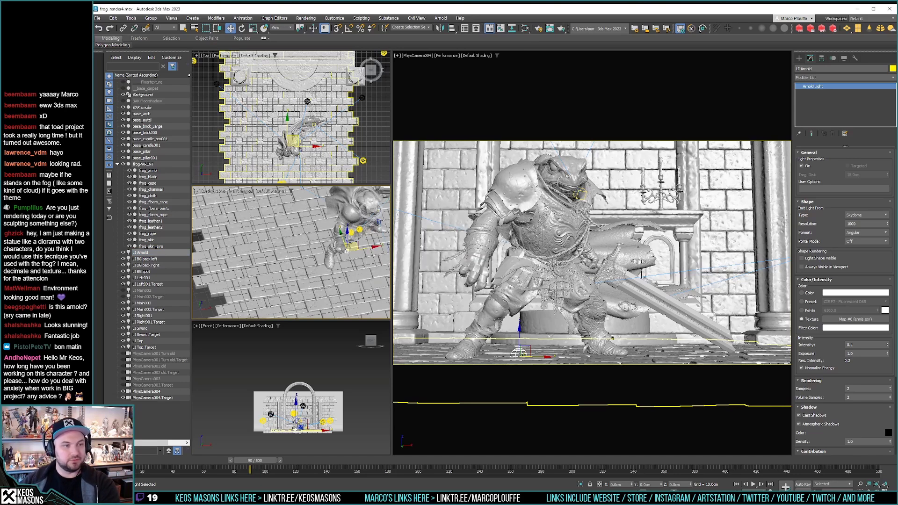
Step: Save the last rendered frame to the Desktop as 26.jpg in JPEG format, then close the window
click(561, 29)
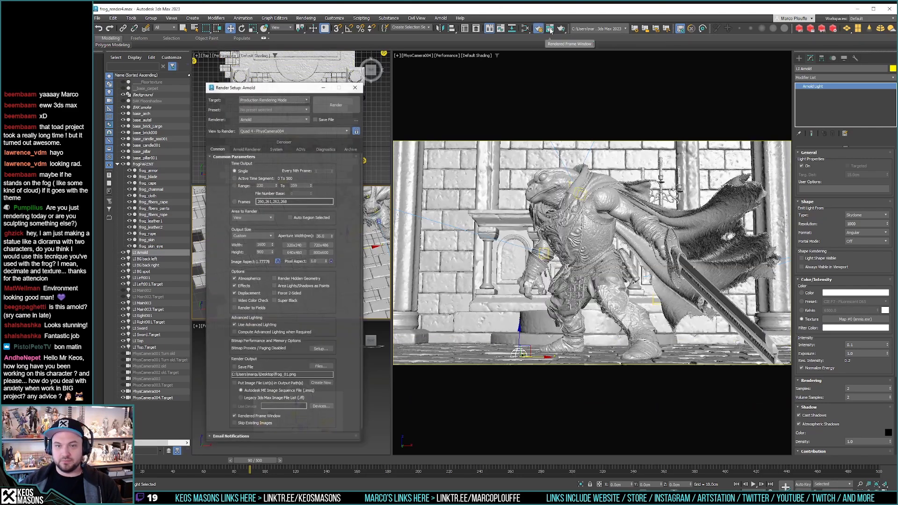
click(549, 29)
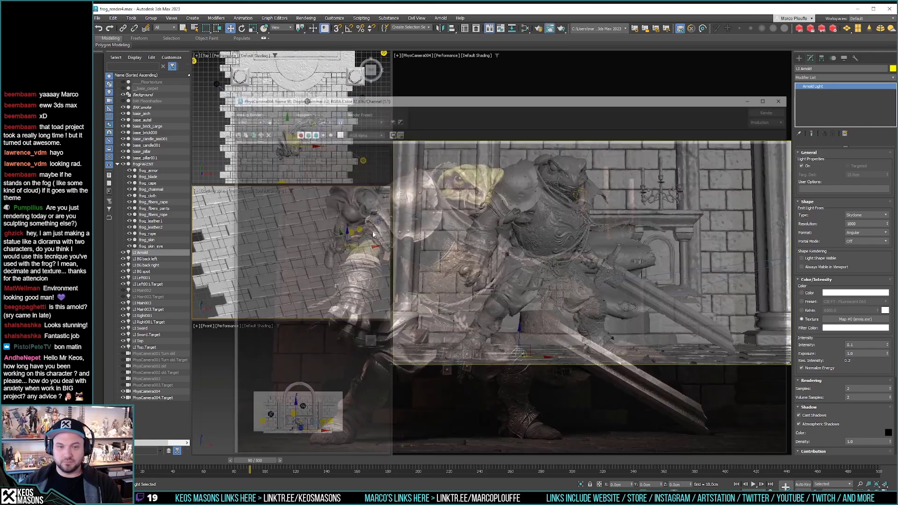
click(233, 133)
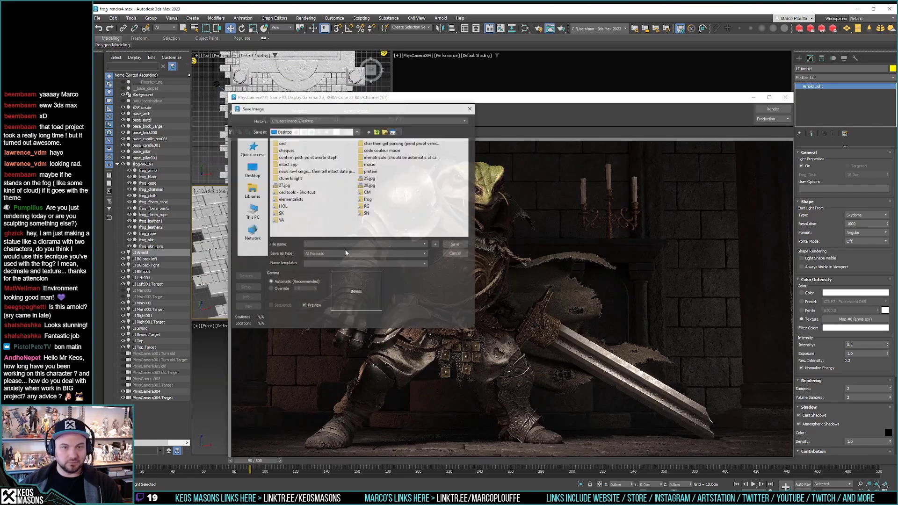
text(26)
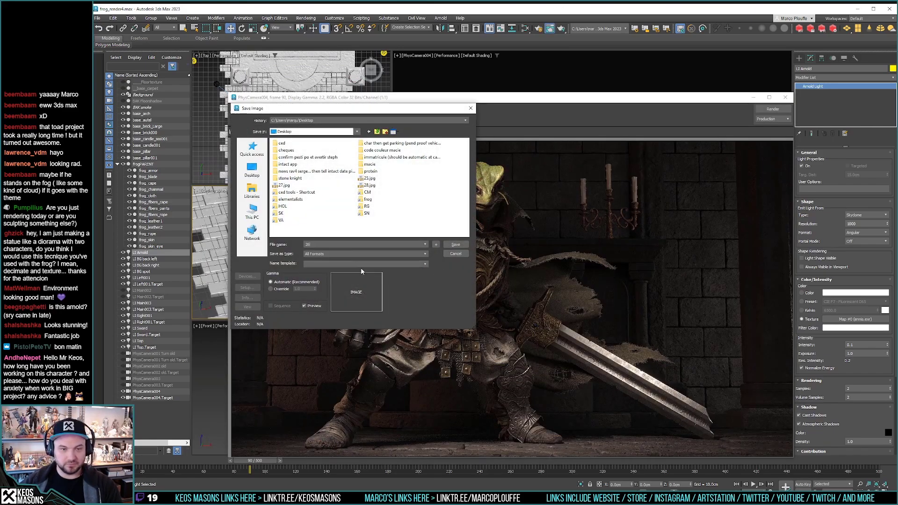
click(364, 254)
click(328, 281)
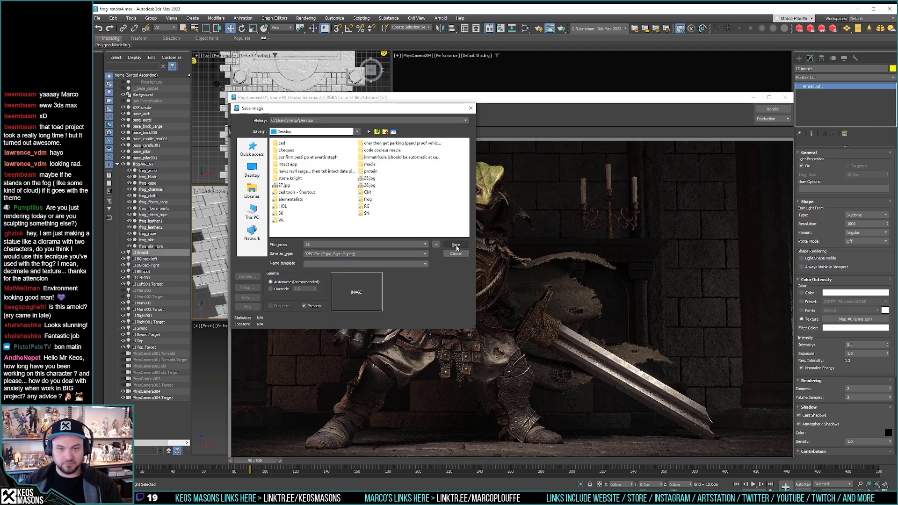
click(456, 244)
click(379, 258)
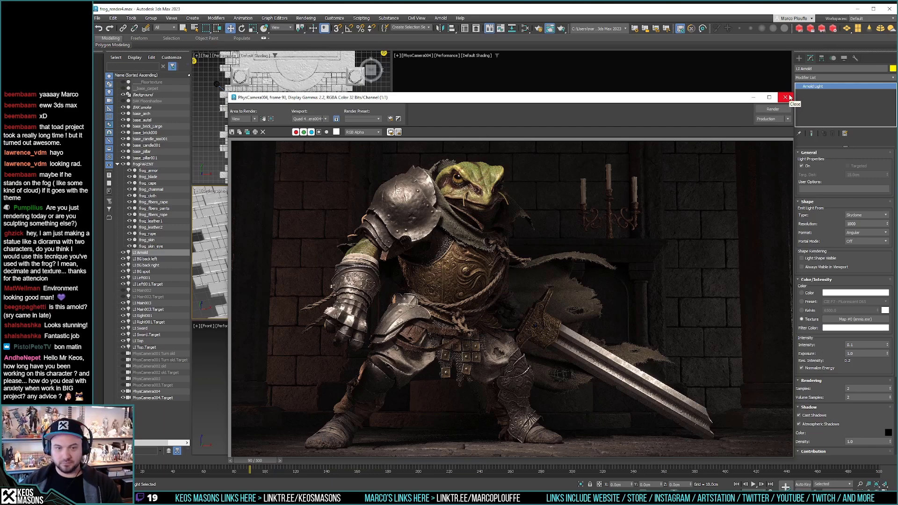
click(786, 97)
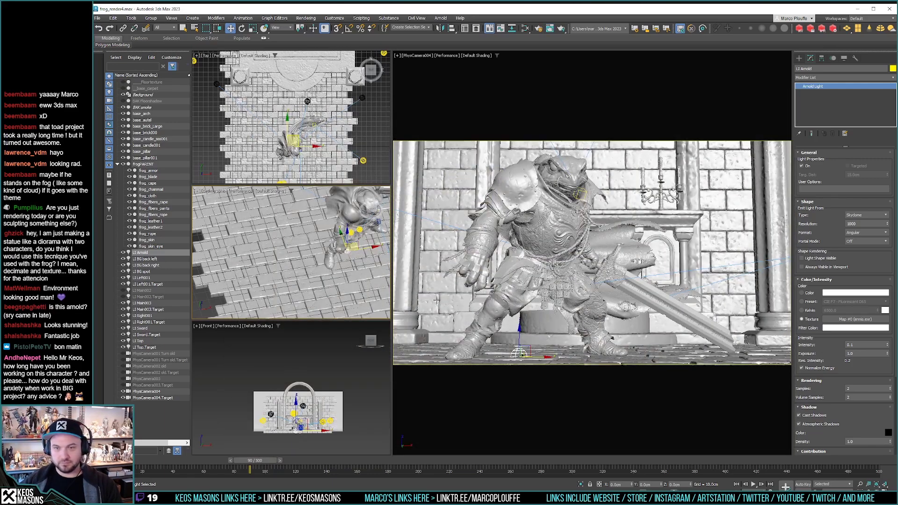
Step: Render with the skydome intensity at 0.4, then lower it to 0.2 and re-render
click(863, 345)
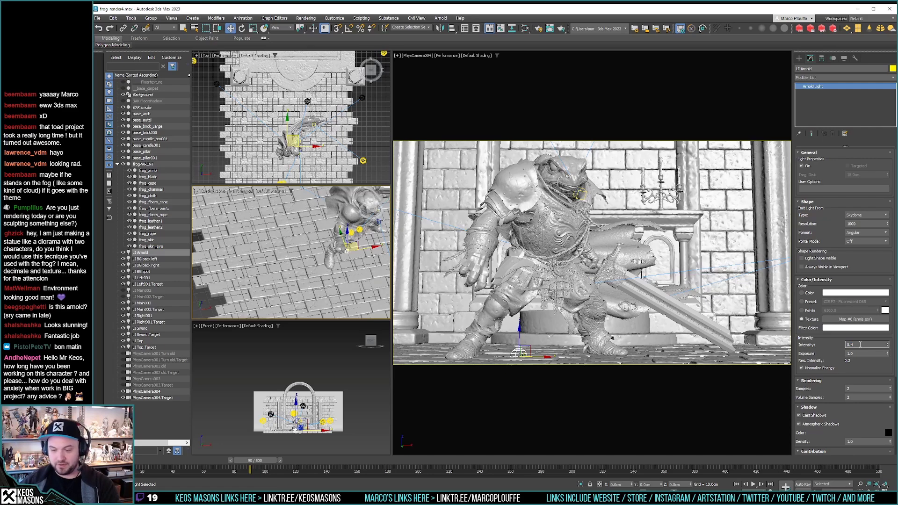
key(Return)
click(561, 29)
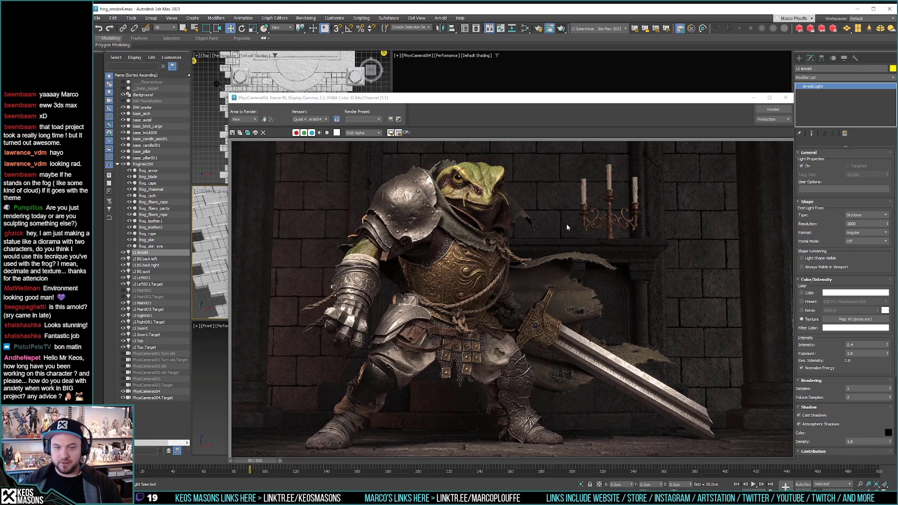
click(851, 345)
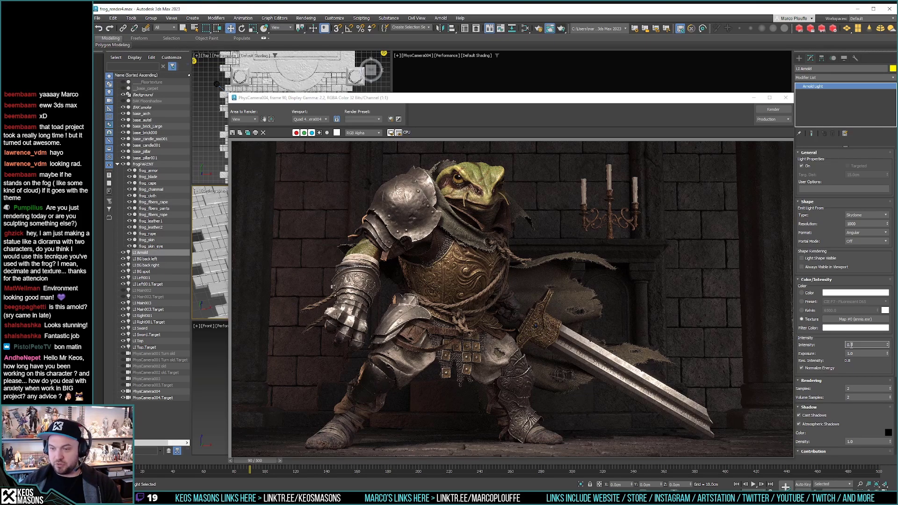
click(772, 110)
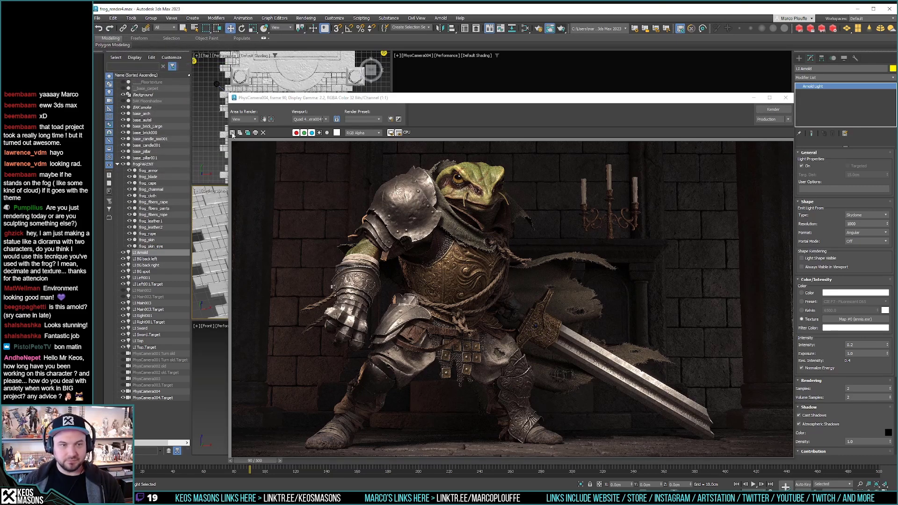
Step: Save the new render as 27.jpg at JPEG quality 100, overwriting the existing file
click(232, 133)
text(27)
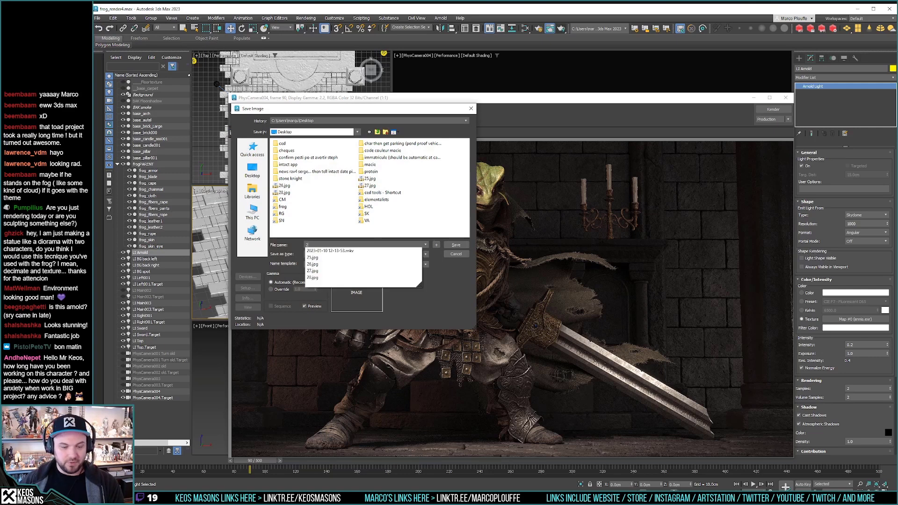
click(406, 251)
key(Return)
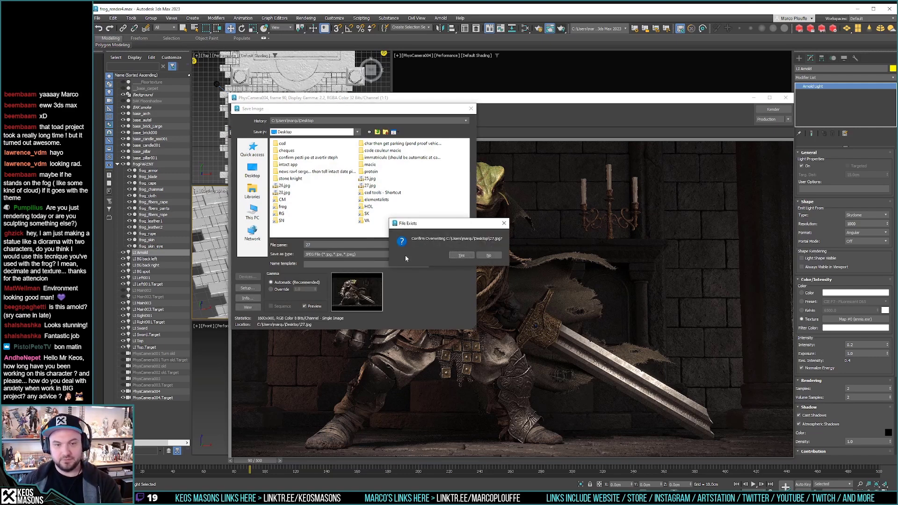
click(463, 255)
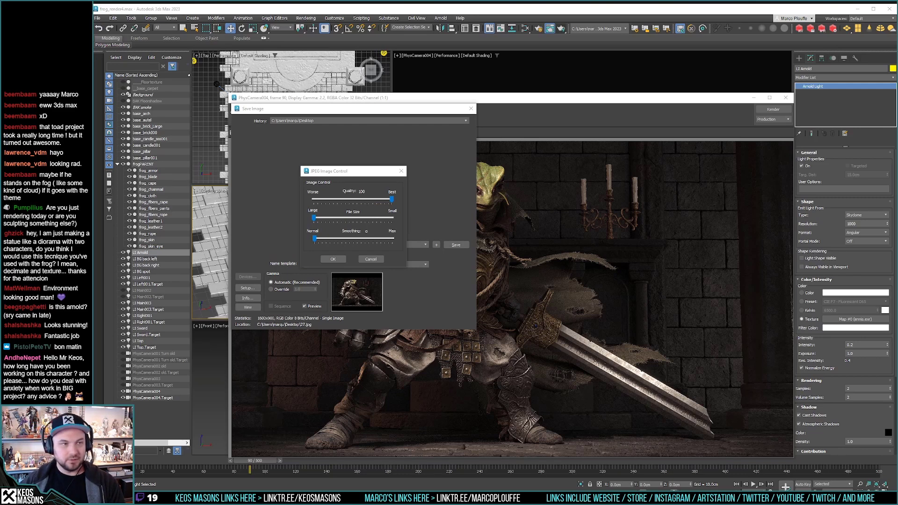
click(341, 259)
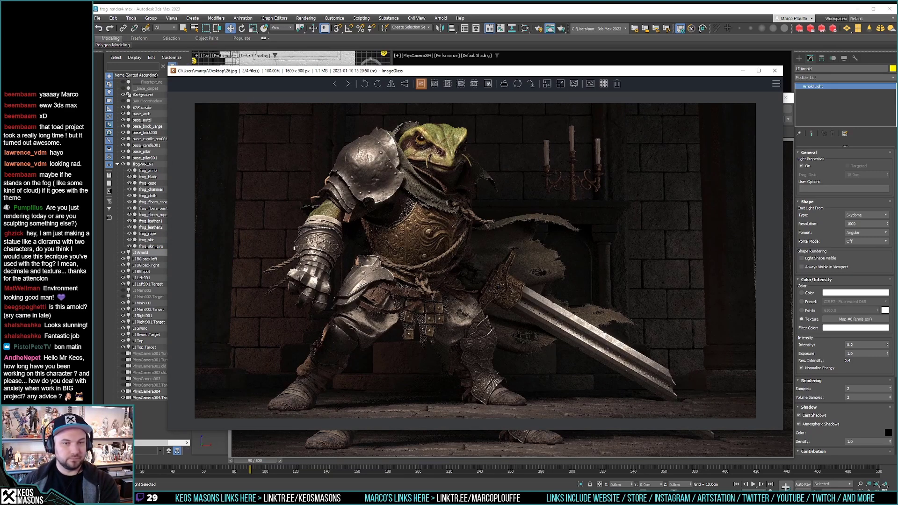
Step: Flip between 26.jpg and 27.jpg in ImageGlass, cancelling a delete prompt, then close the viewer
key(Right)
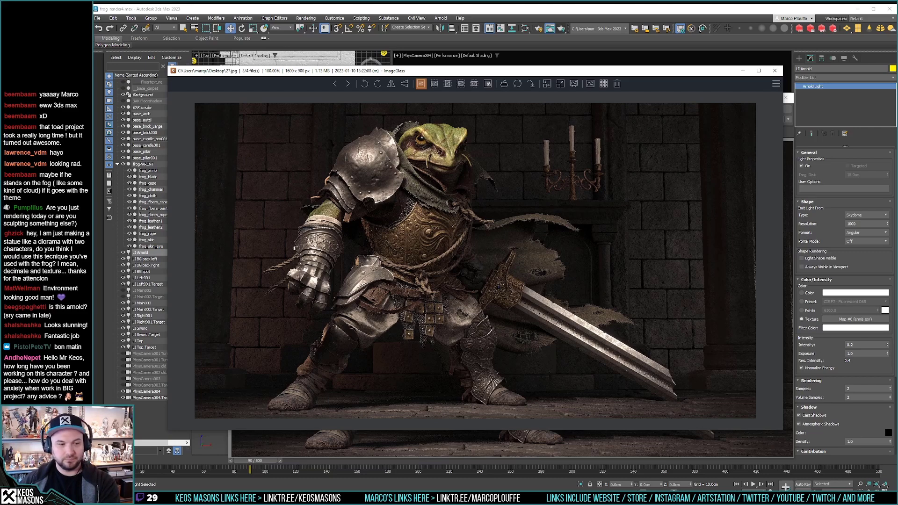
key(Delete)
key(Escape)
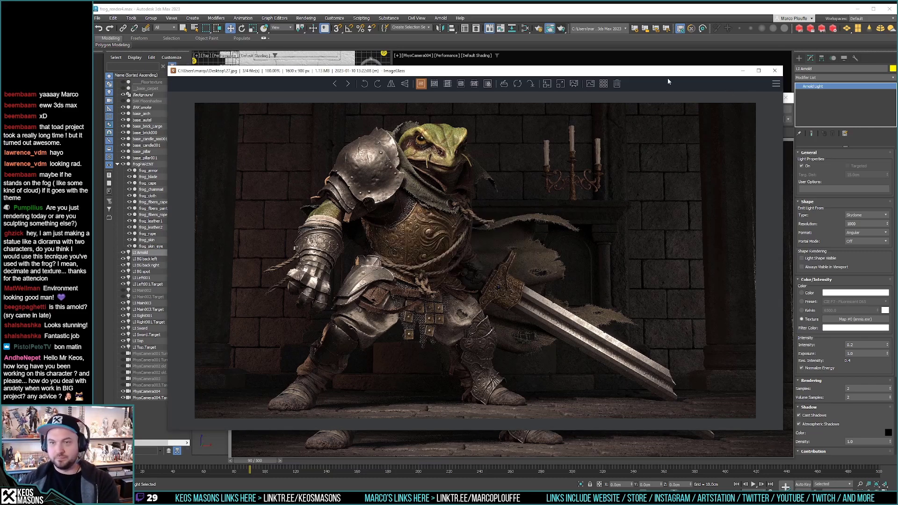
key(Left)
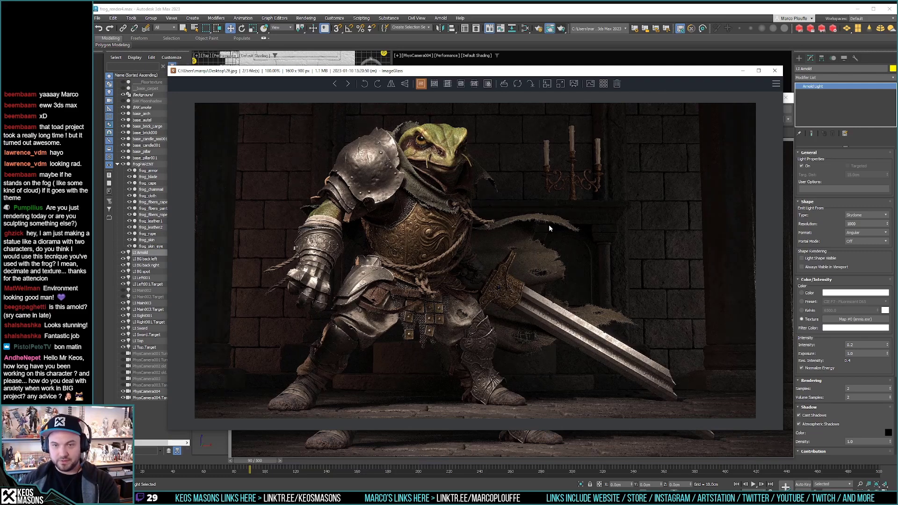
key(Right)
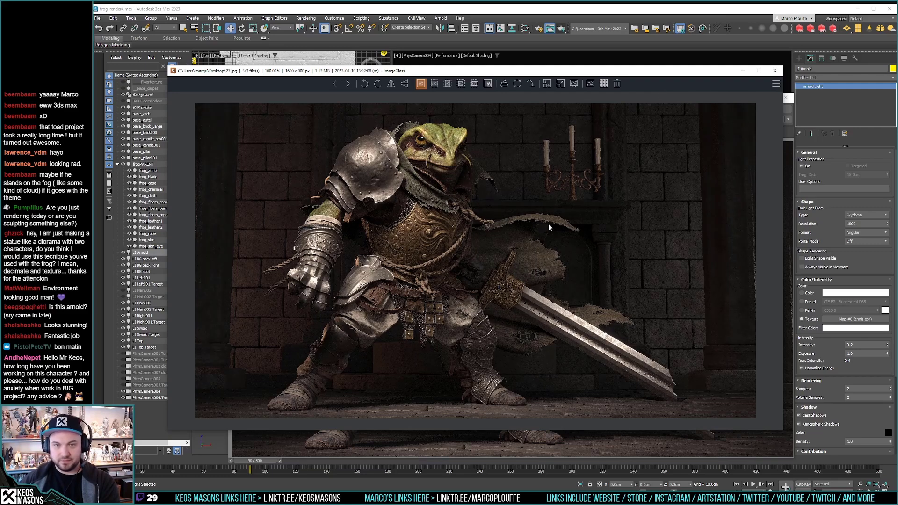
key(Left)
key(Right)
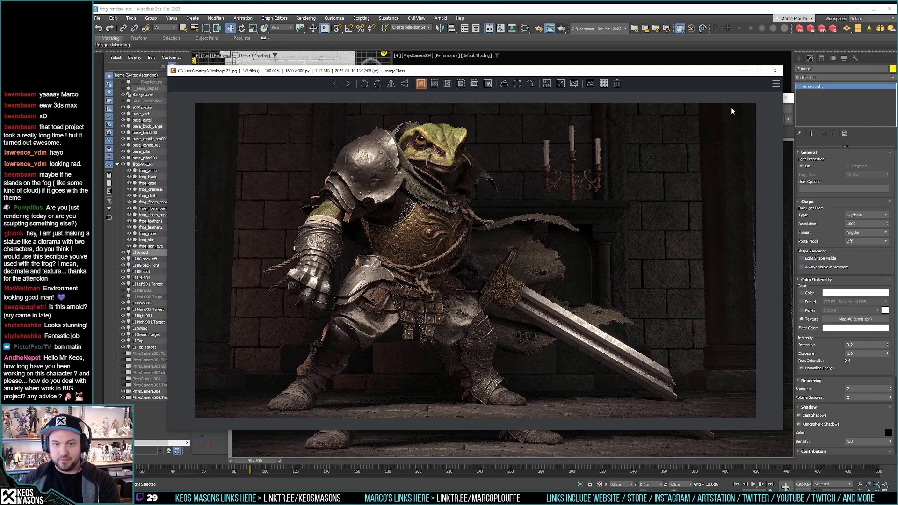
click(775, 71)
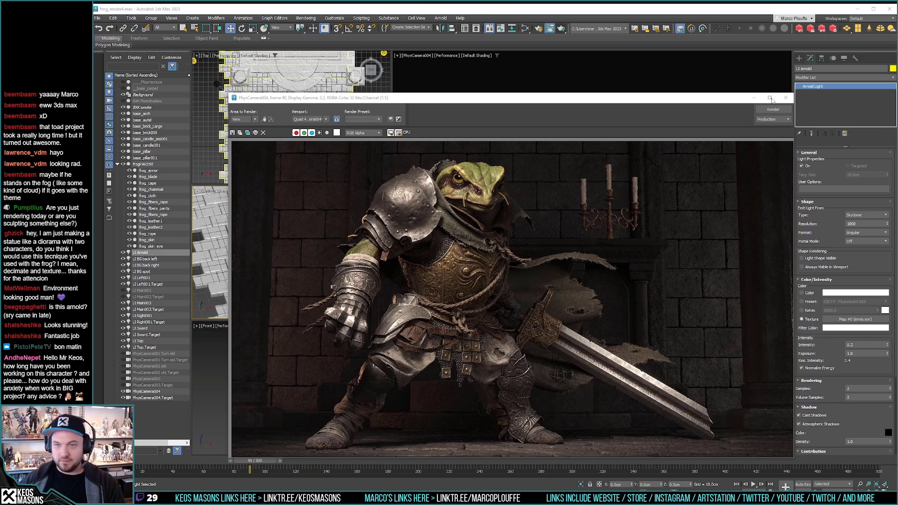
Step: Set the skydome light's intensity to 0.15 and render the scene again
click(786, 97)
click(861, 344)
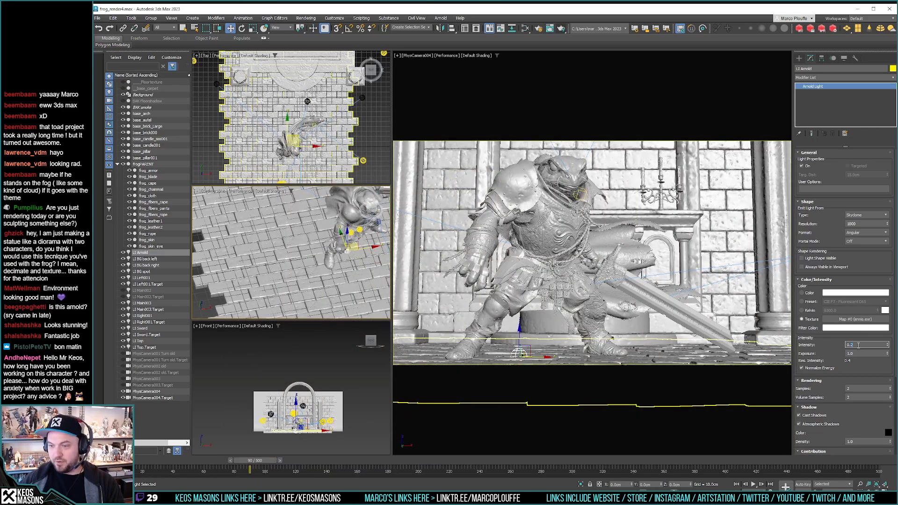
text(0.15)
key(Return)
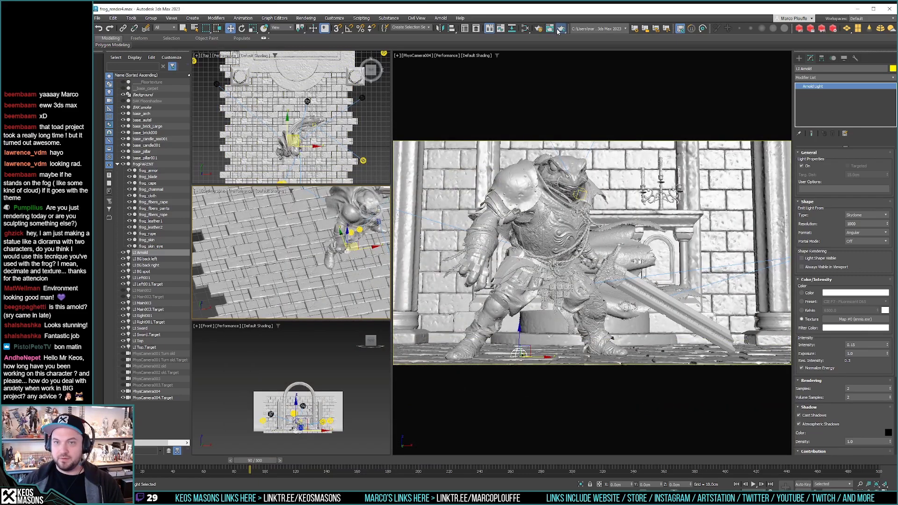
click(562, 29)
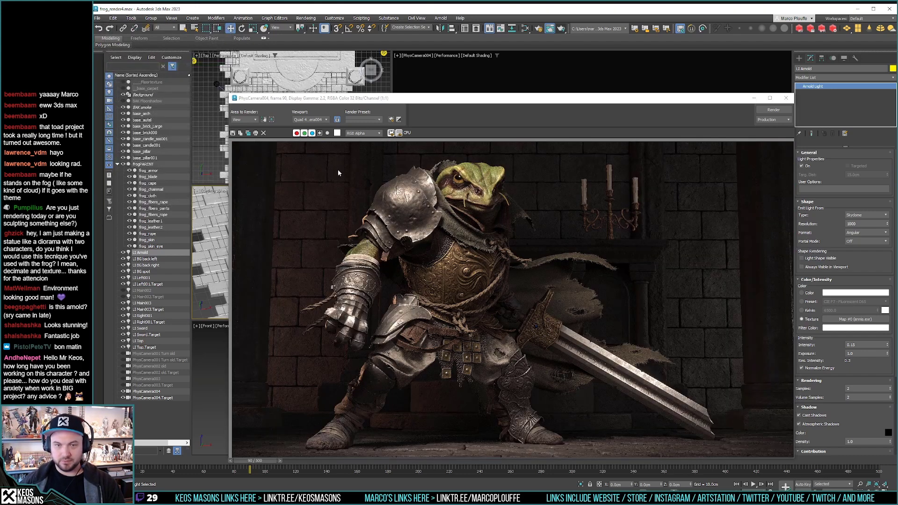
Step: Save the render as 26a.jpg and view it in ImageGlass
click(233, 133)
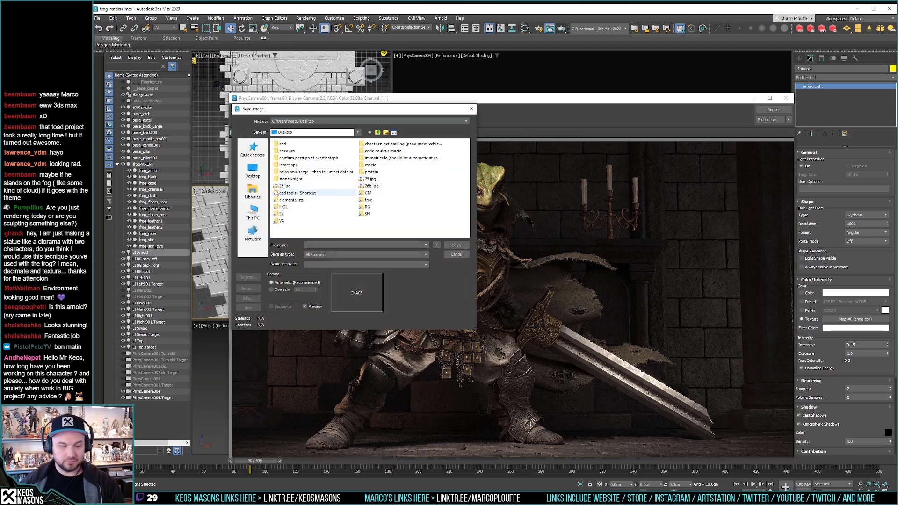
text(26a)
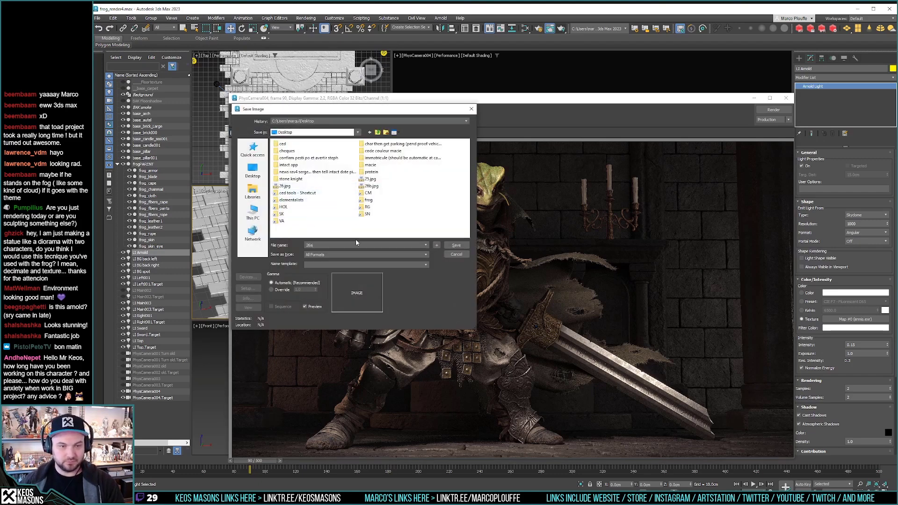
click(465, 255)
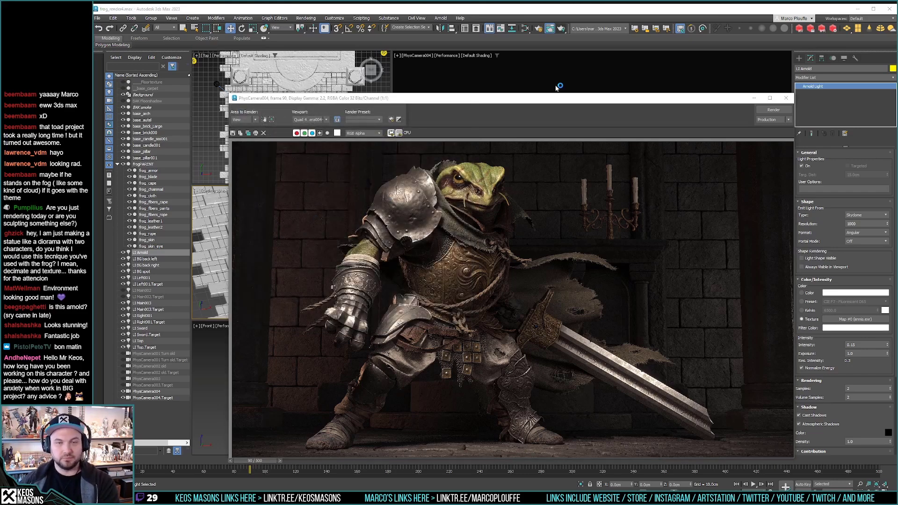
key(Right)
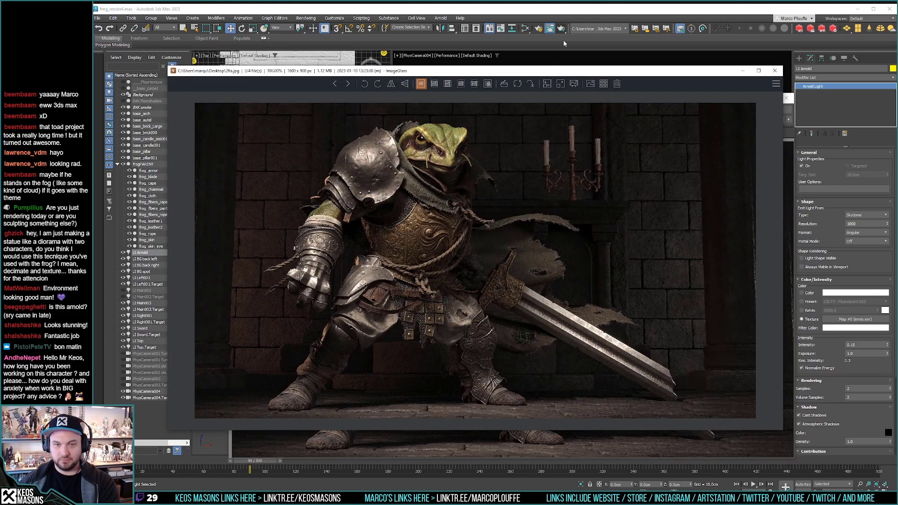
Step: Flip between renders 26, 26a and 26b, then drag the ImageGlass window aside
key(Left)
key(Right)
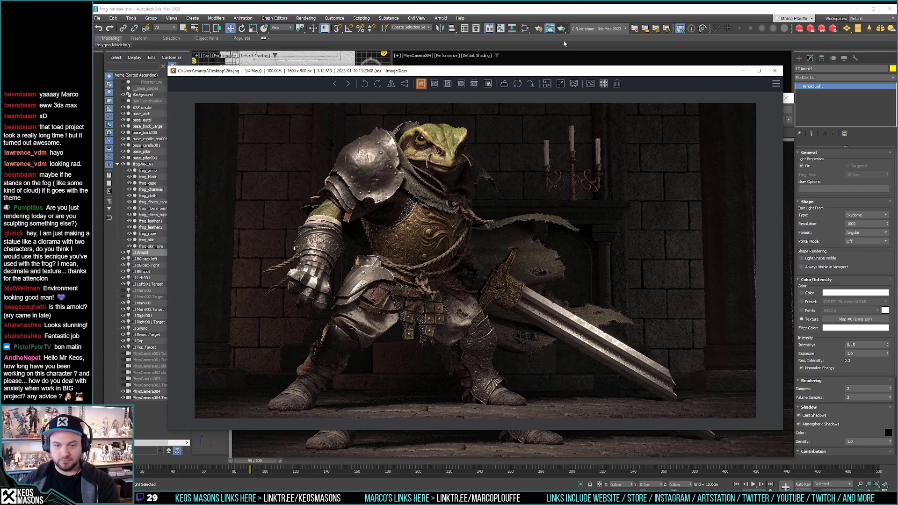
key(Left)
key(Right)
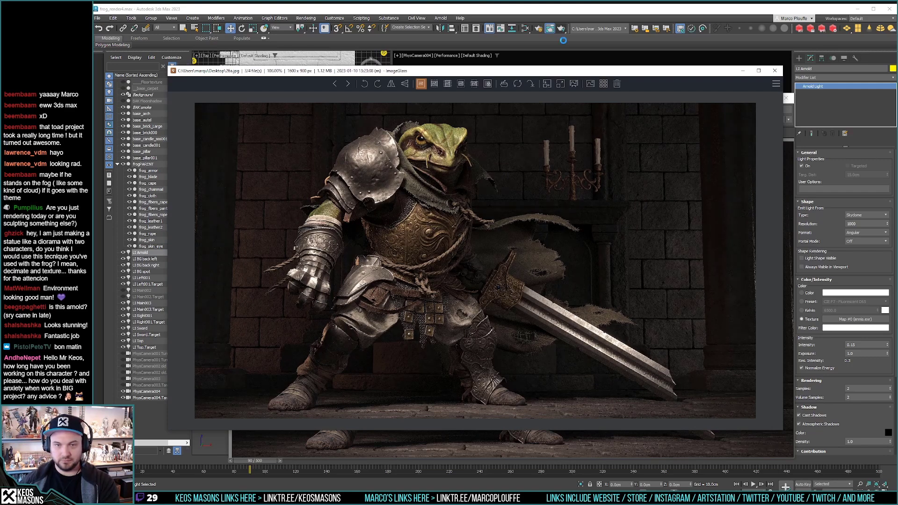
key(Left)
key(Right)
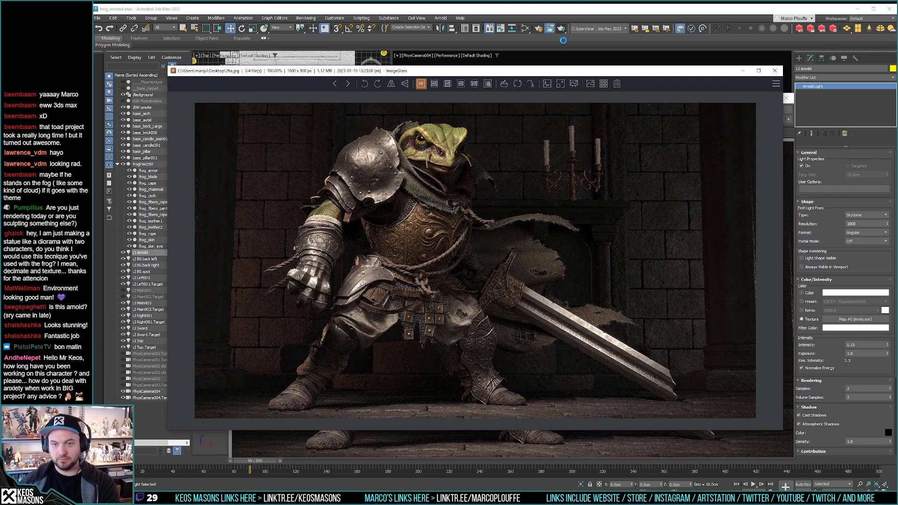
key(Left)
key(Right)
key(Right)
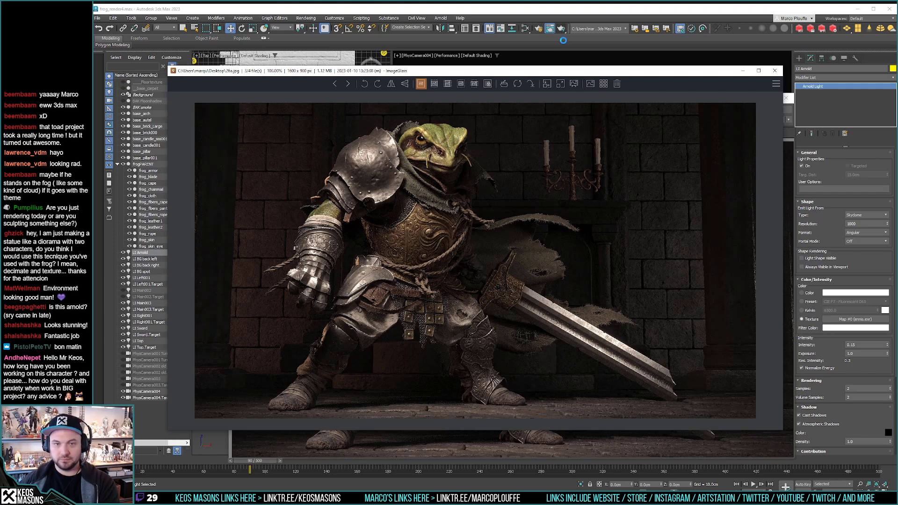
key(Left)
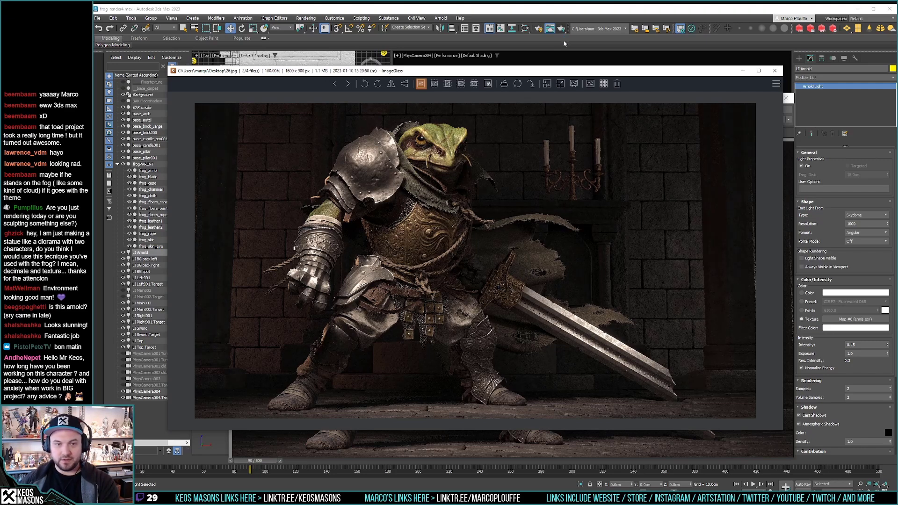
key(Right)
drag(520, 73, 897, 126)
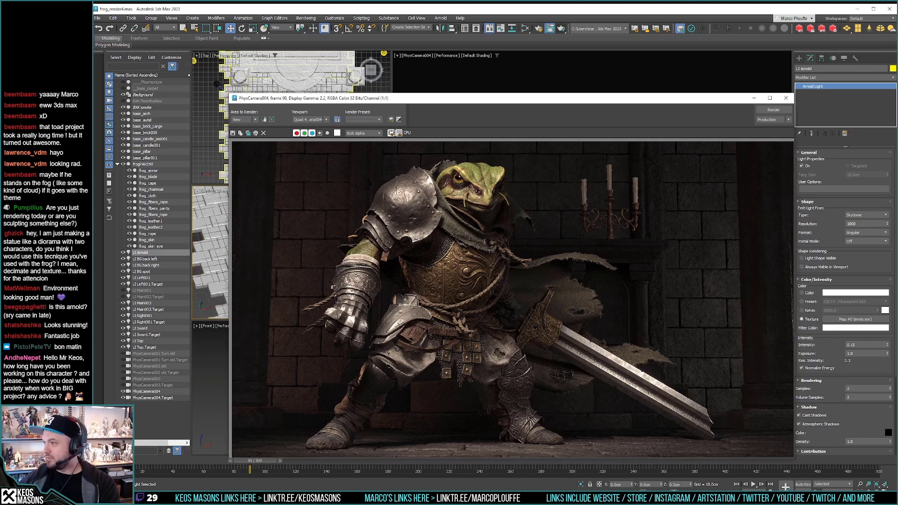
Step: Reset the skydome light intensity to 0.1 and close the render window
click(859, 345)
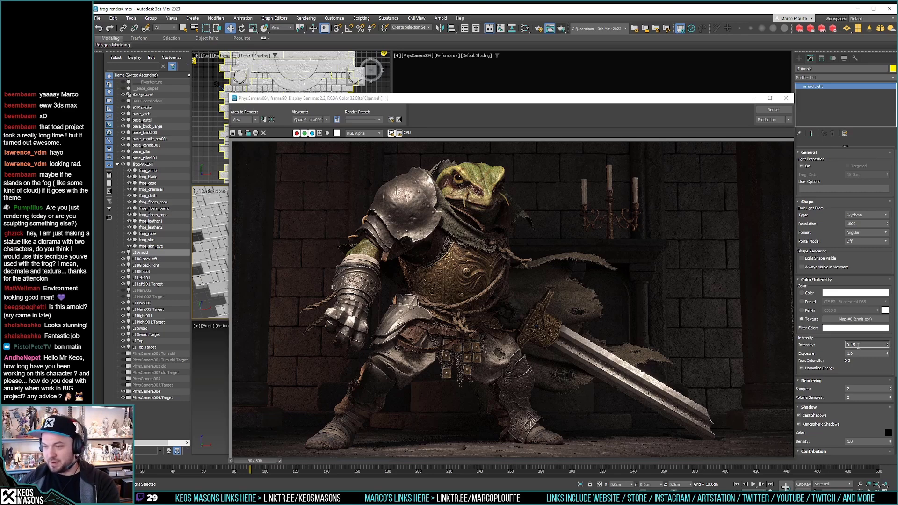
key(BackSpace)
key(Return)
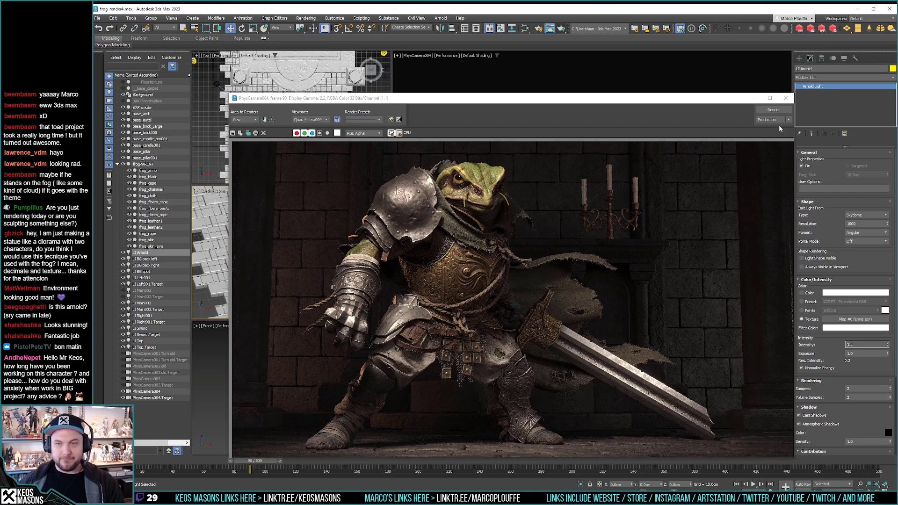
click(787, 99)
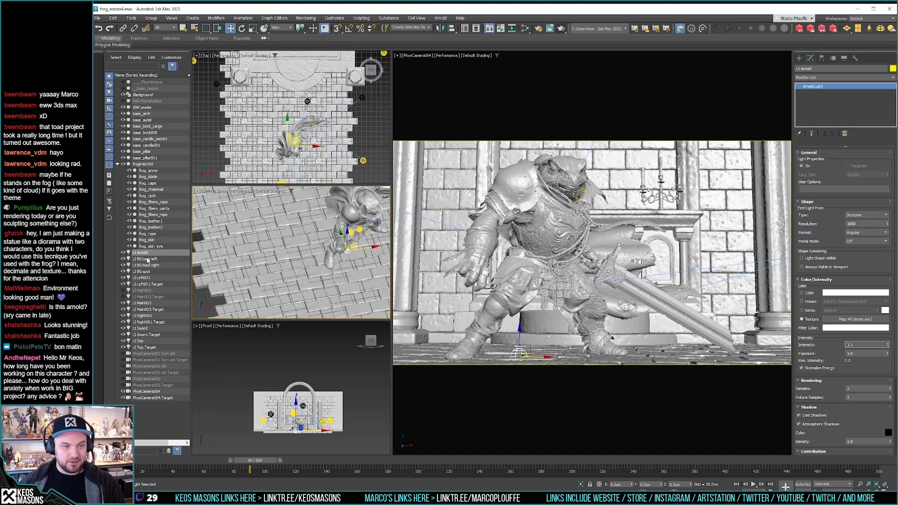
Step: Select the L1 BG back left light and lift it above the altar
click(331, 421)
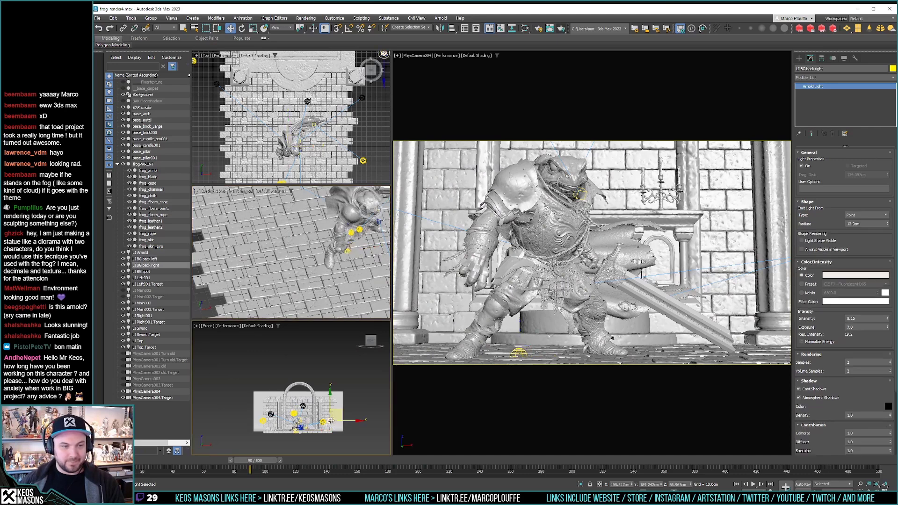
scroll(315, 253, up, 3)
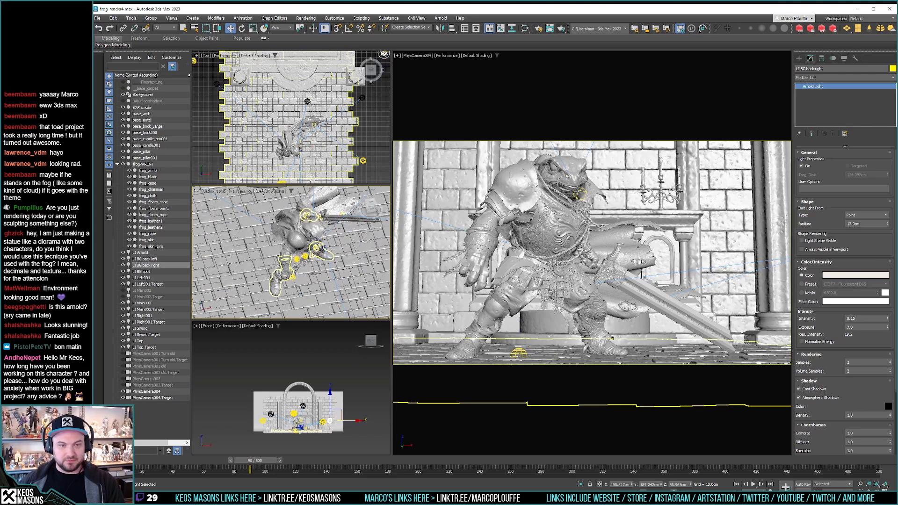
scroll(314, 272, down, 5)
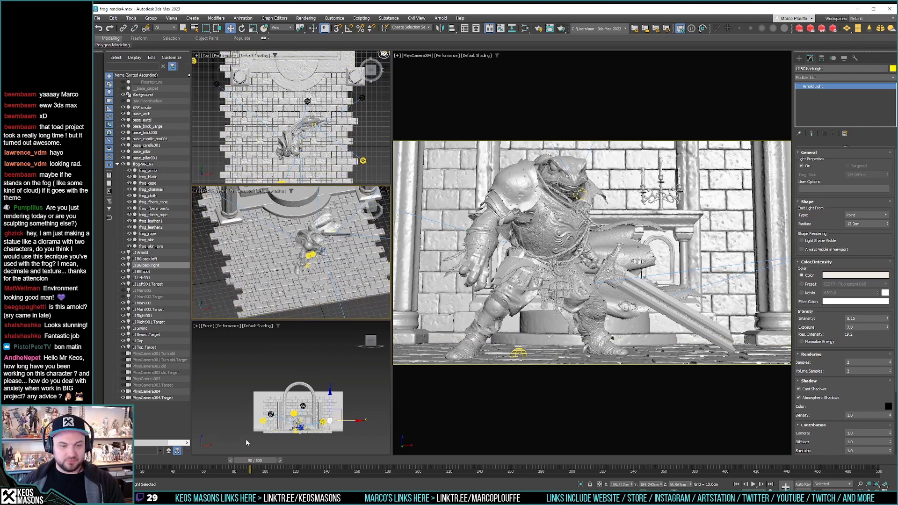
click(262, 420)
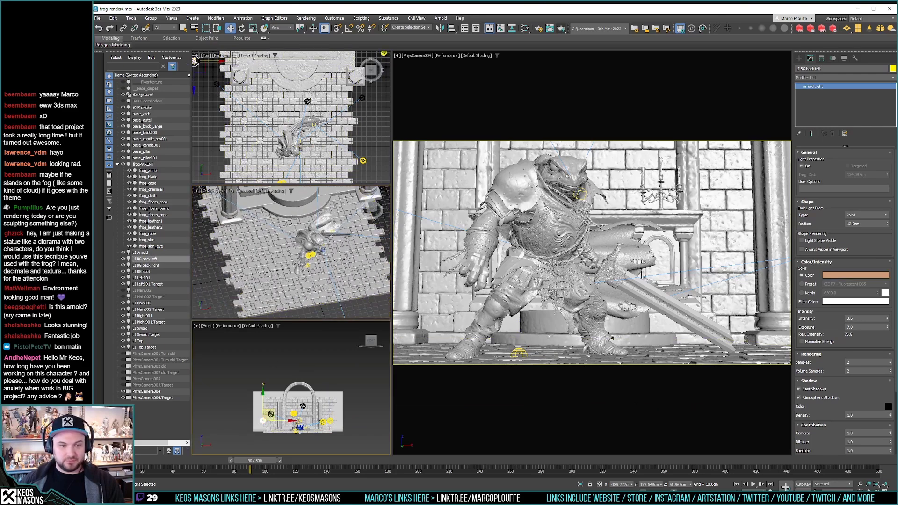
alt+middle_drag(291, 262, 230, 249)
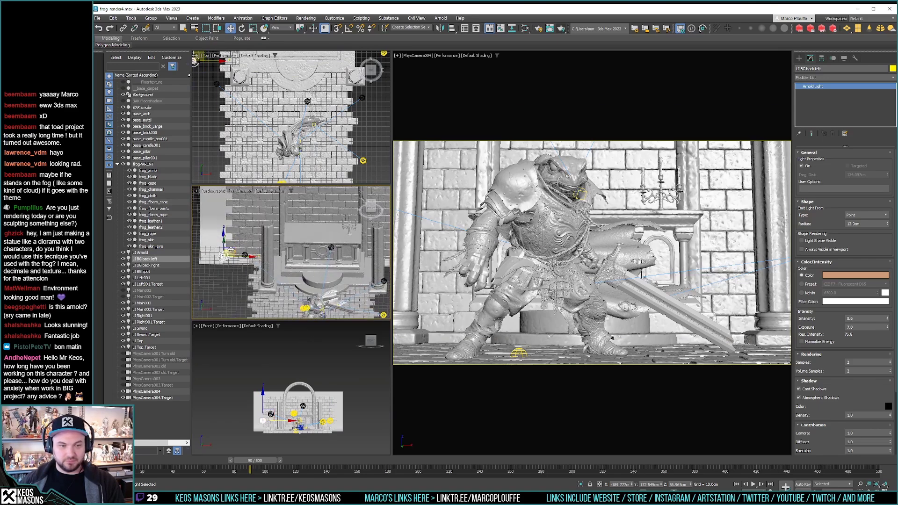
drag(231, 250, 352, 220)
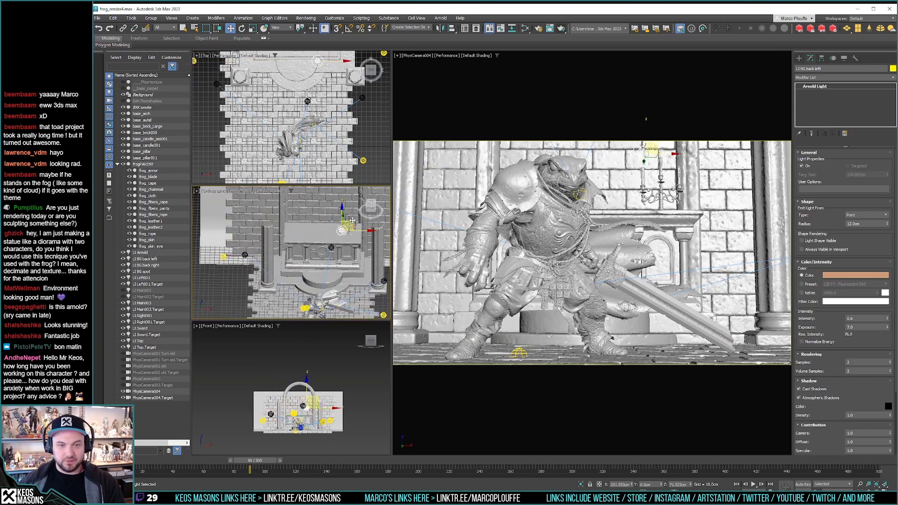
Step: Name the cloned light 'L1 BG candle' and place it over a candelabra flame
double_click(469, 274)
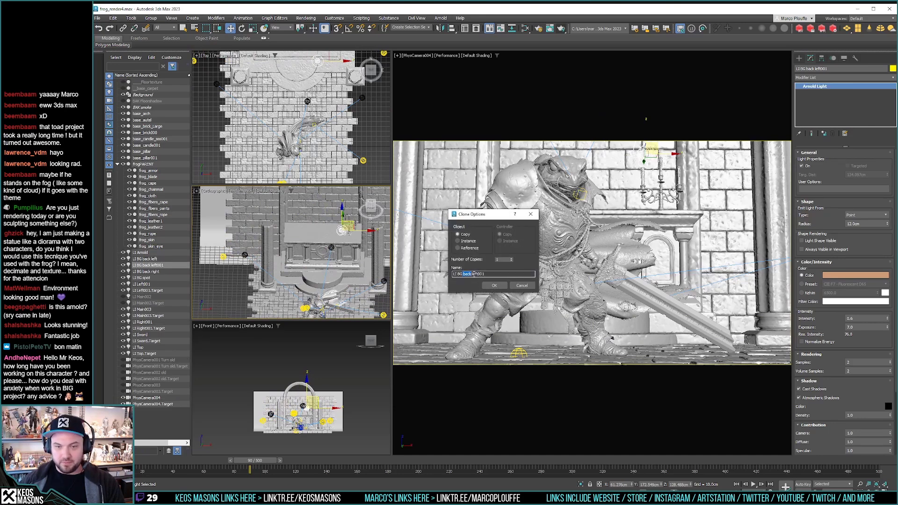
key(shift+End)
key(BackSpace)
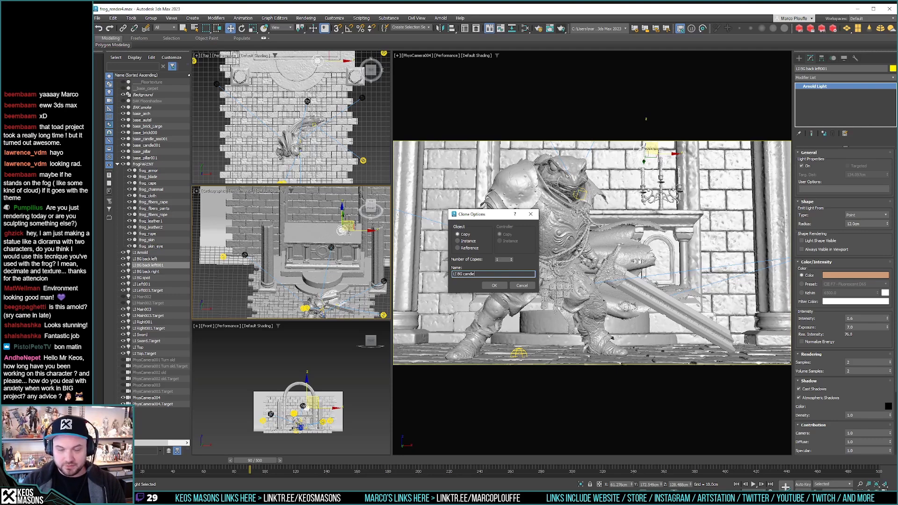
click(494, 285)
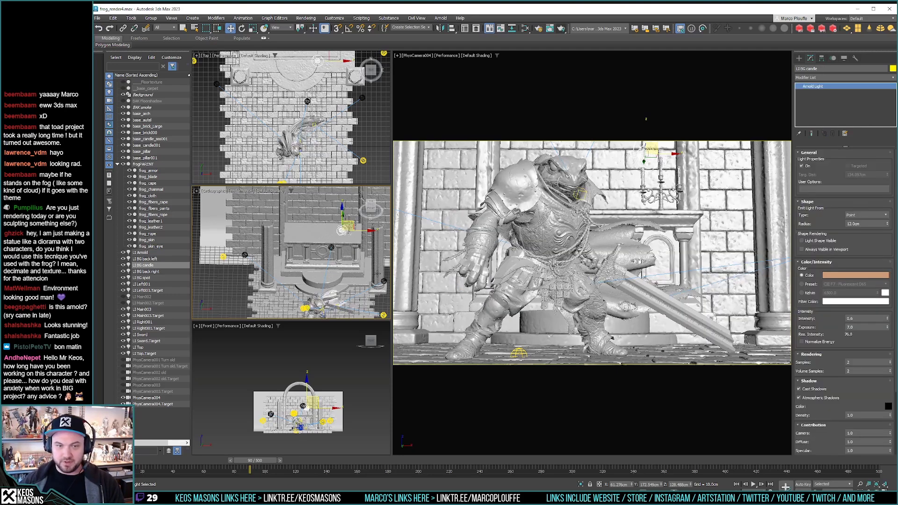
key(z)
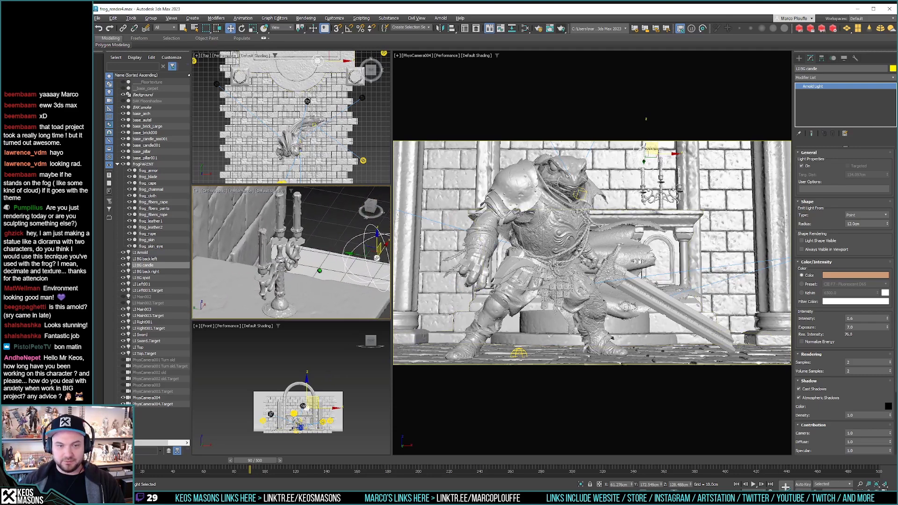
drag(373, 251, 221, 262)
alt+middle_drag(221, 262, 257, 245)
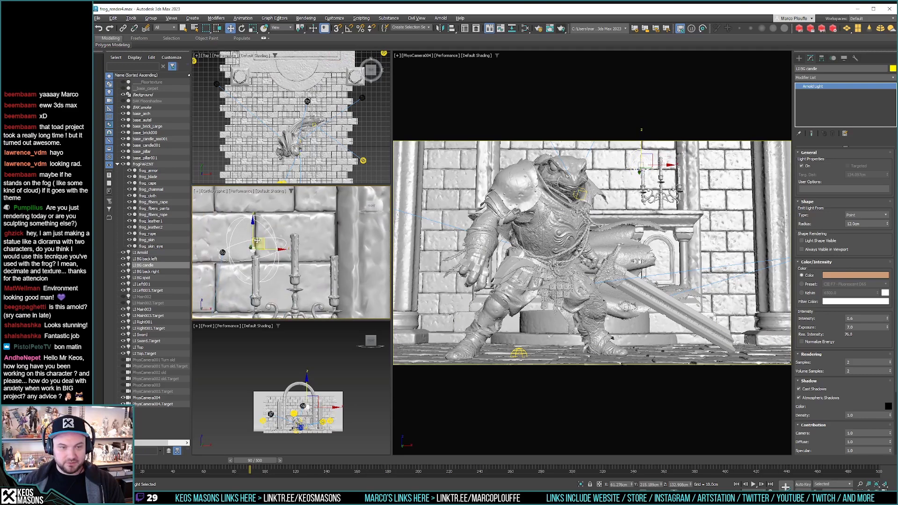
drag(260, 241, 264, 239)
alt+middle_drag(263, 239, 304, 251)
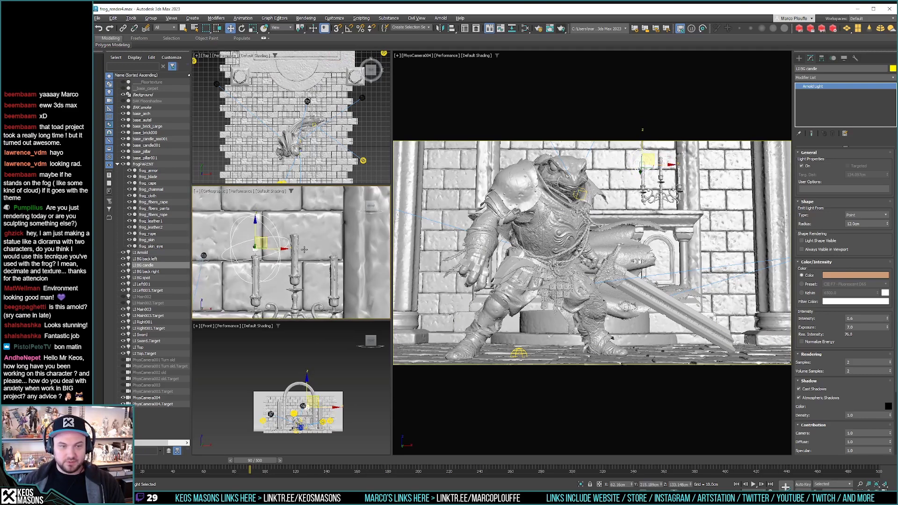
Step: Copy the candle light twice onto the next candles of the candelabra
shift+drag(265, 240, 307, 223)
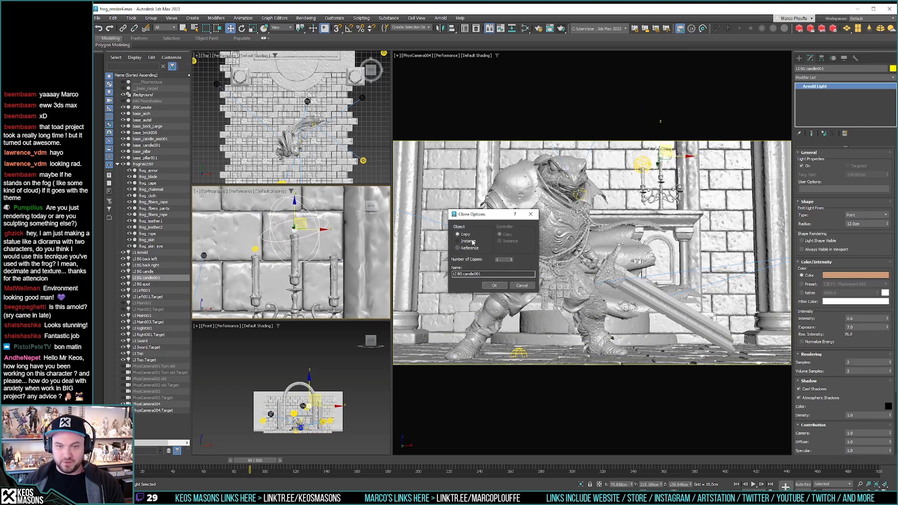
click(494, 286)
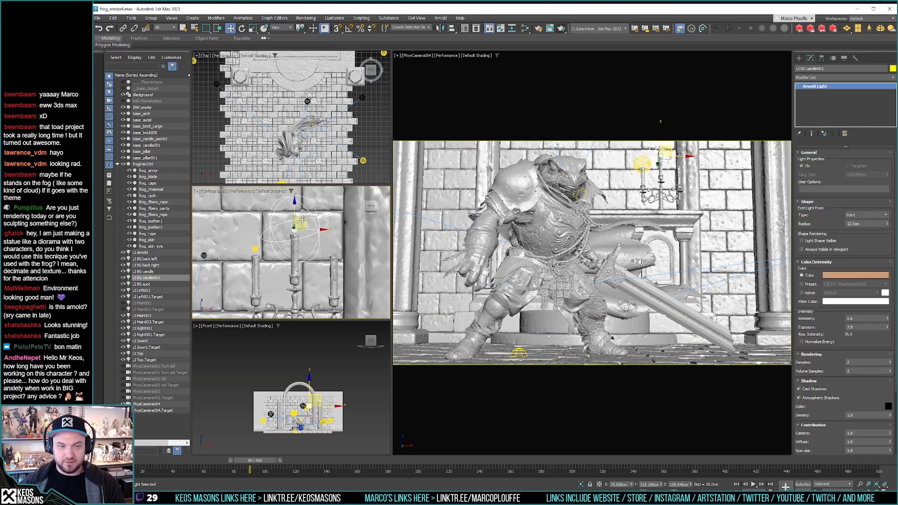
drag(302, 222, 343, 242)
click(495, 286)
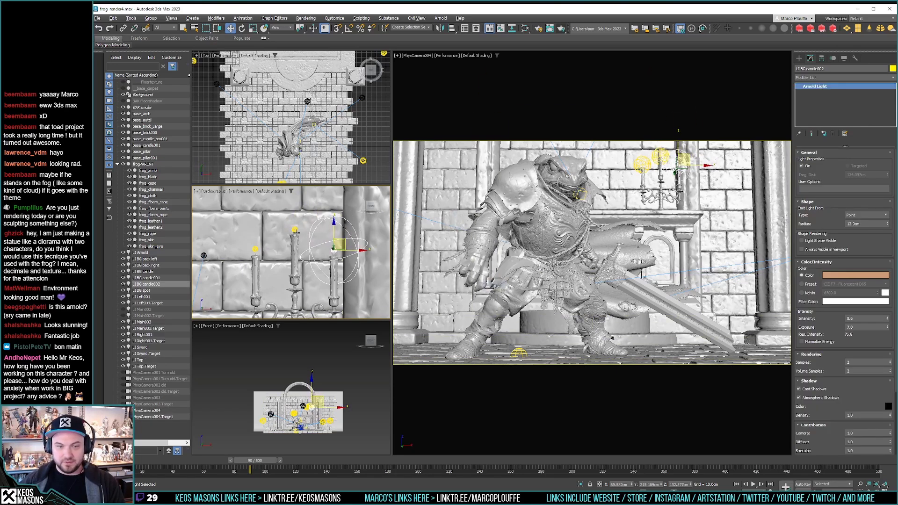
Step: Nudge the middle candle light slightly along Y, then select the remaining candle light
mouse_move(337, 281)
alt+middle_down()
mouse_move(353, 291)
mouse_move(280, 231)
alt+middle_up()
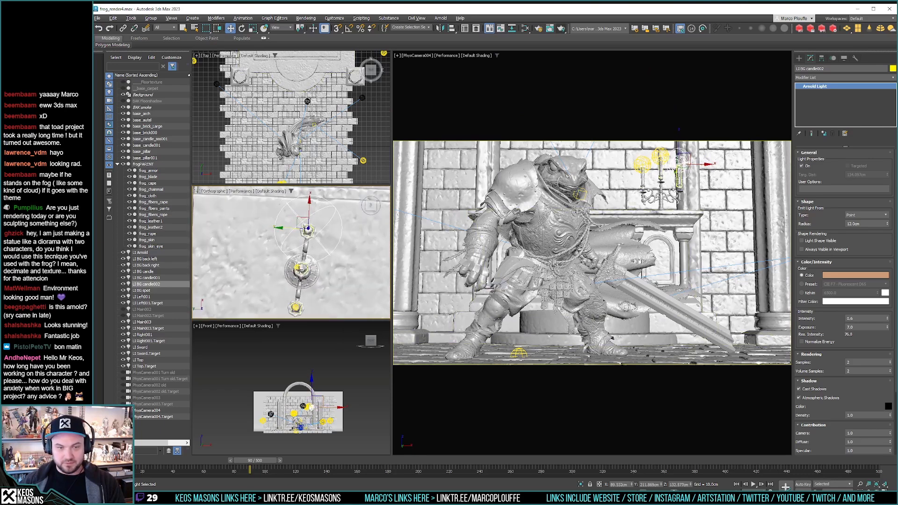
click(297, 269)
drag(274, 266, 277, 265)
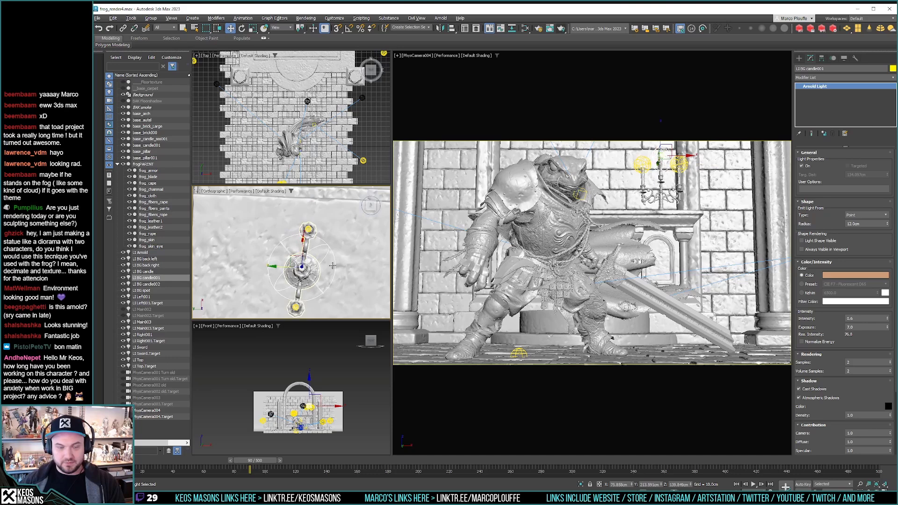
alt+middle_drag(277, 265, 293, 217)
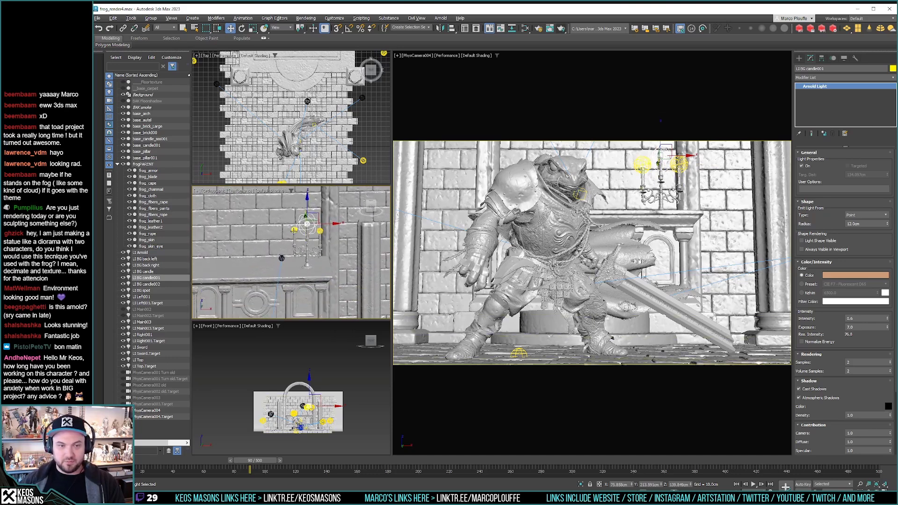
click(294, 230)
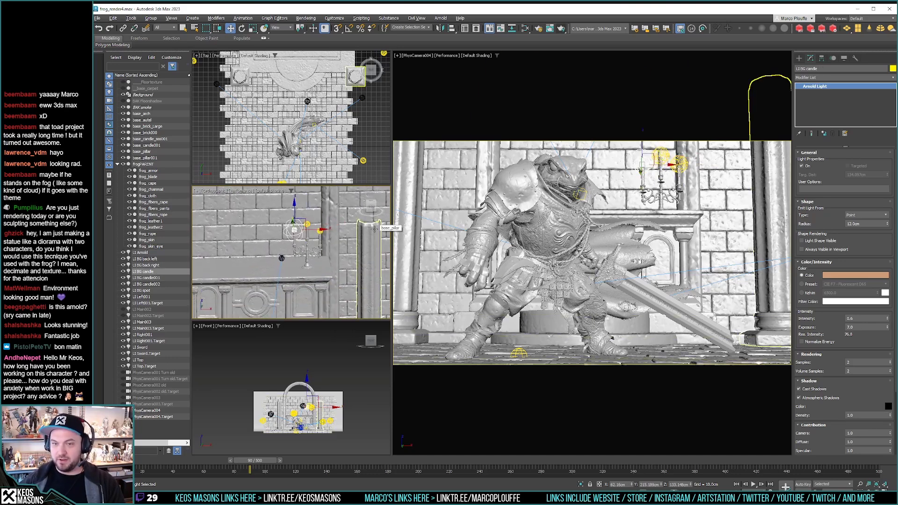
Step: Render frame 90 with Arnold, close the result, and select base_brick_Large
click(562, 30)
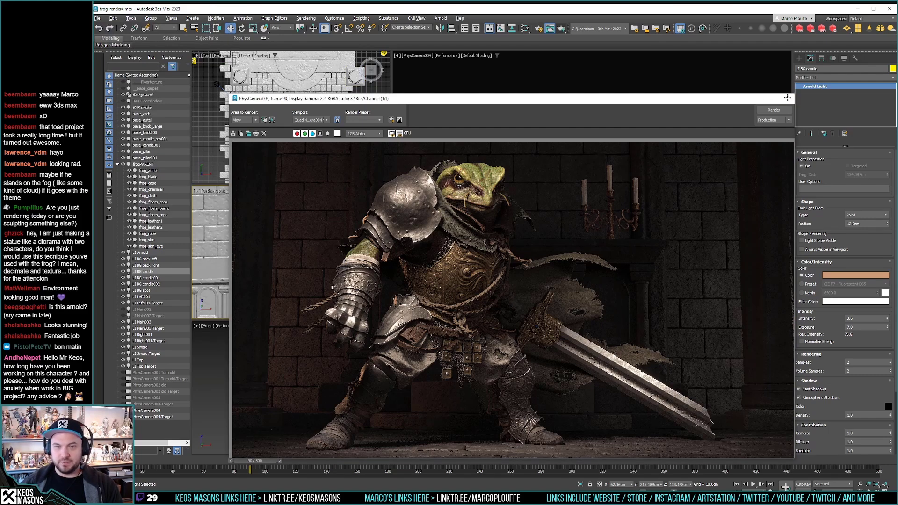
click(788, 99)
click(472, 189)
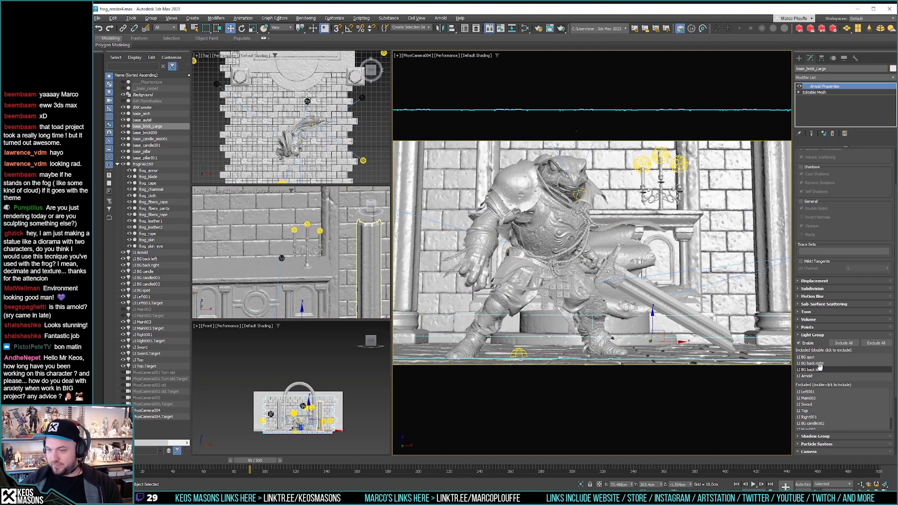
Step: Include LI BG candle, candle001 and candle002 in base_brick_Large's light group, then render
scroll(819, 412, down, 4)
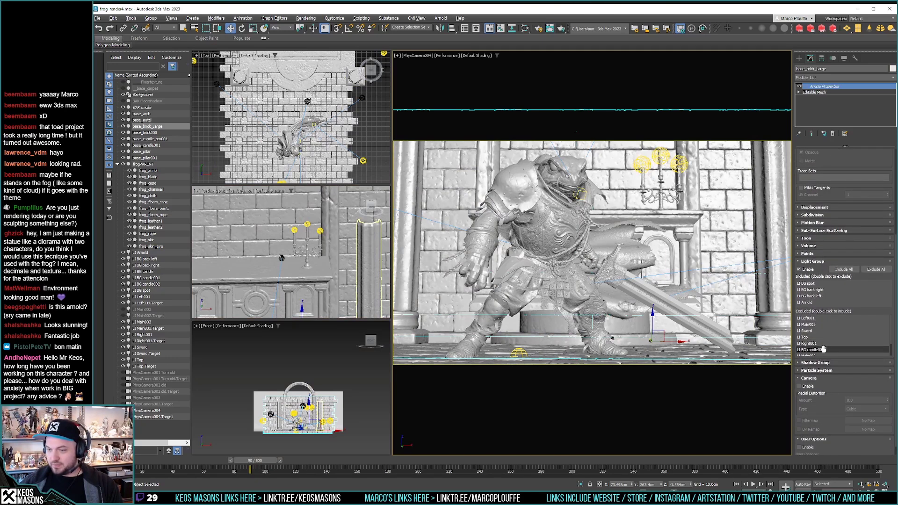
double_click(824, 349)
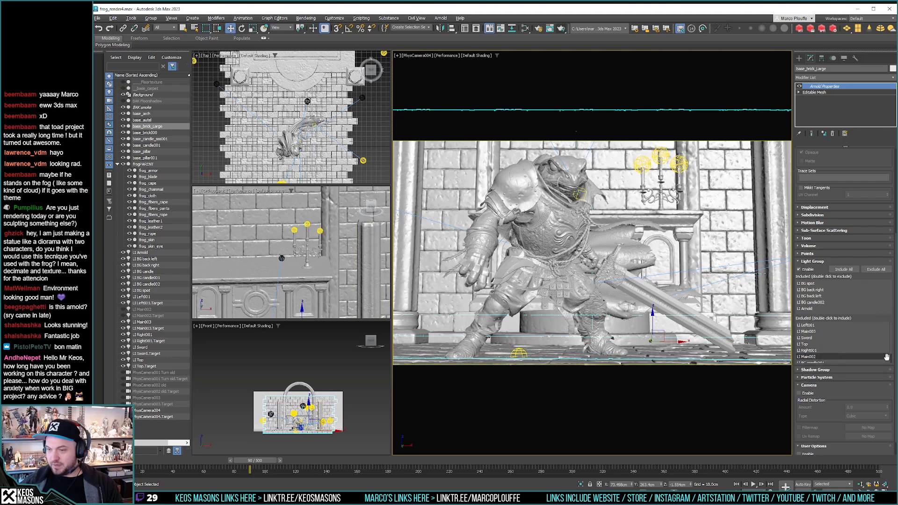
scroll(887, 357, down, 1)
click(821, 350)
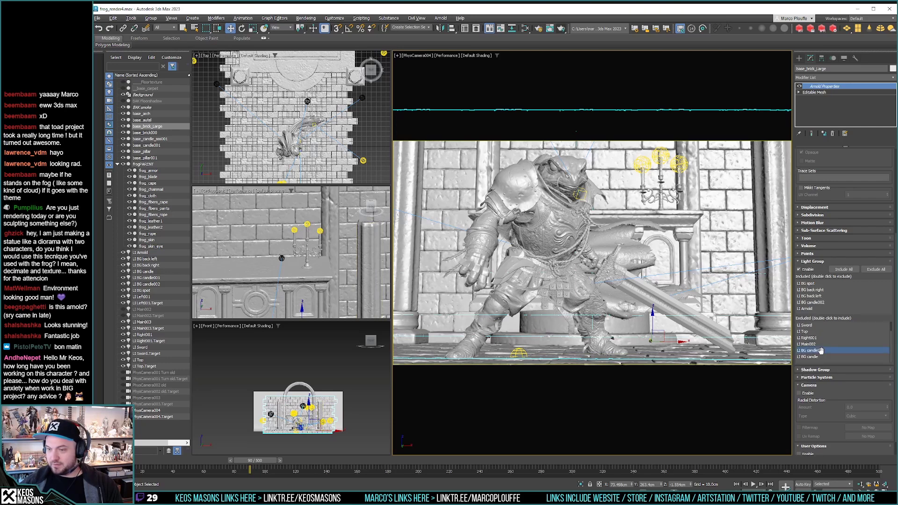
double_click(821, 350)
double_click(816, 357)
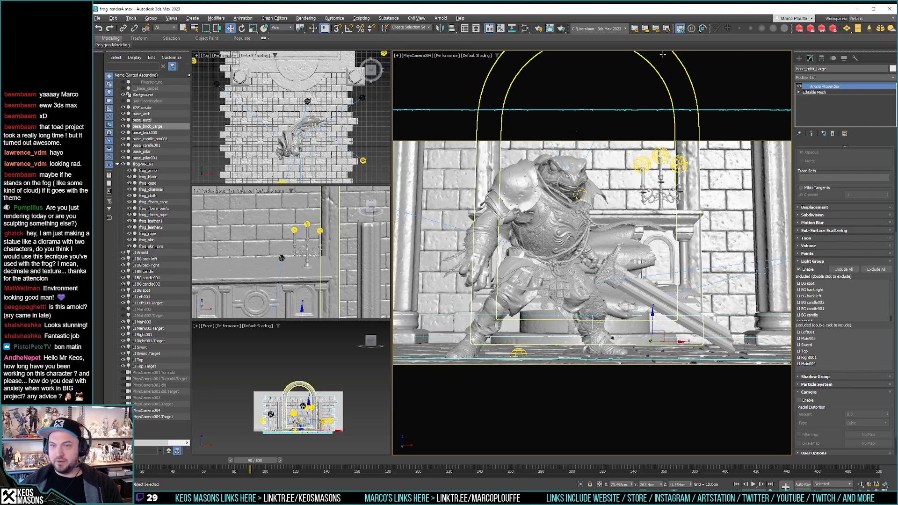
click(562, 29)
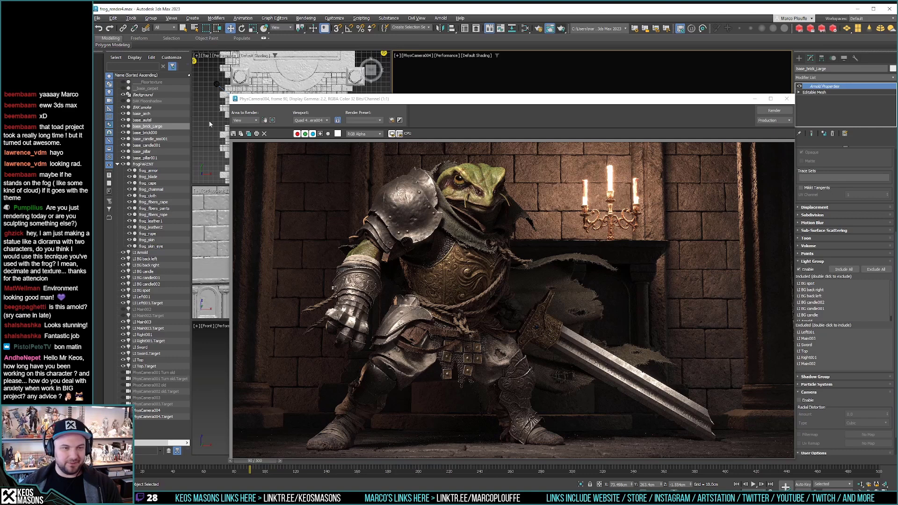
Step: Give LI BG candle a 3cm radius and 0.2 intensity, then re-render
click(152, 272)
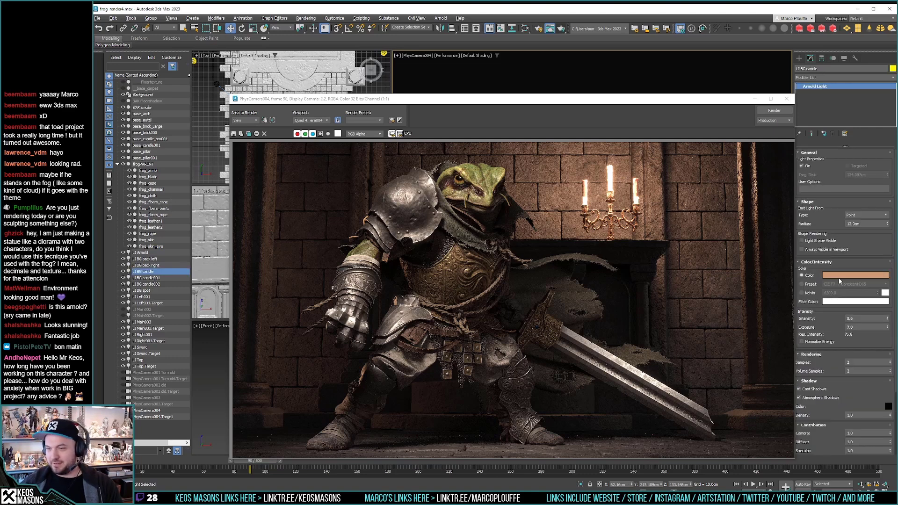
click(866, 224)
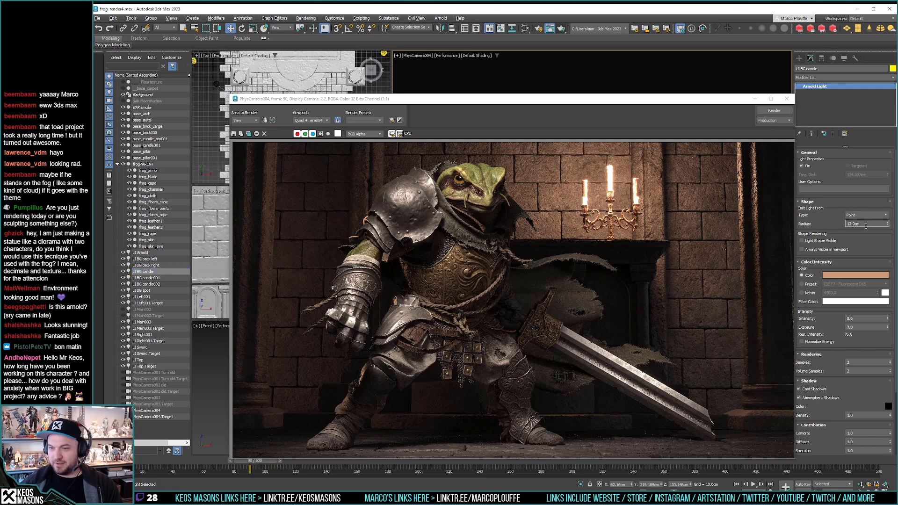
text(3)
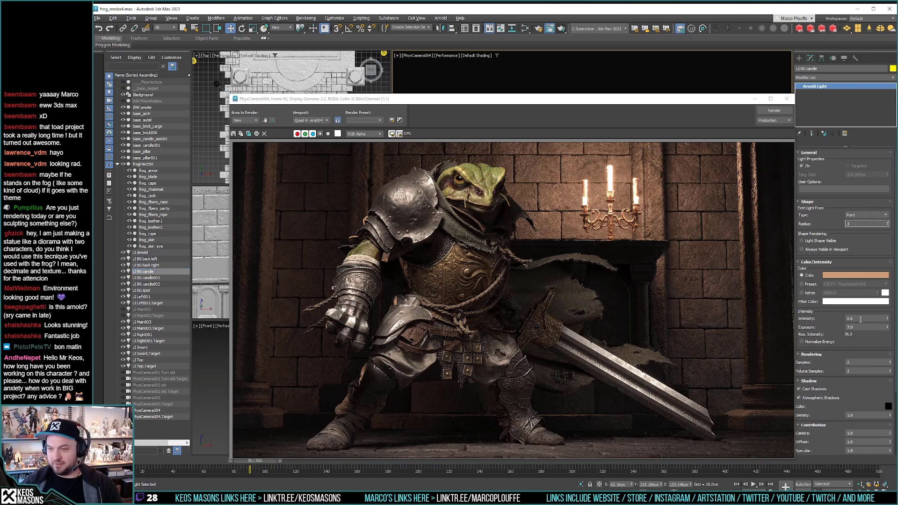
click(849, 319)
key(BackSpace)
text(2)
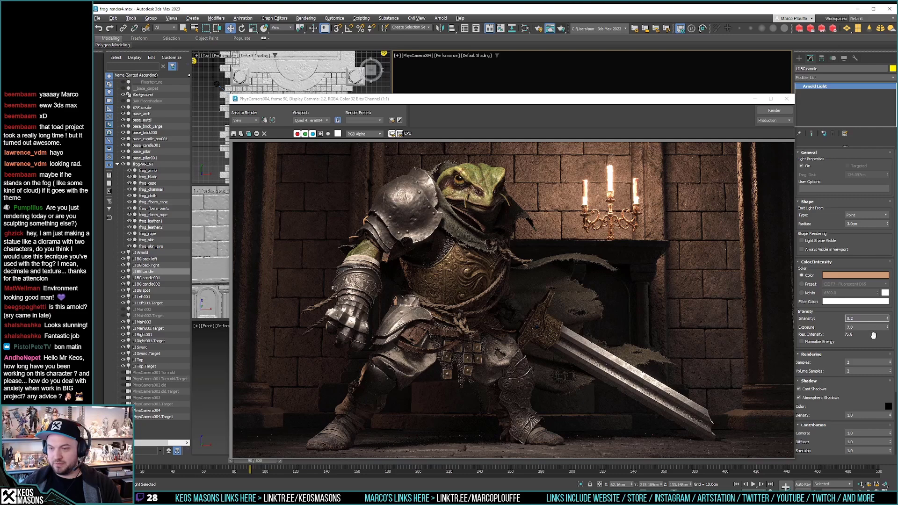
key(Return)
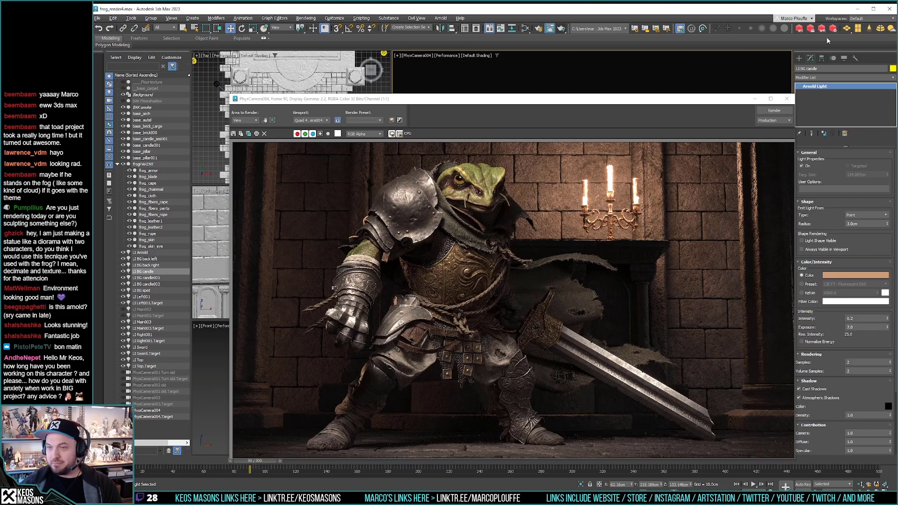
click(773, 112)
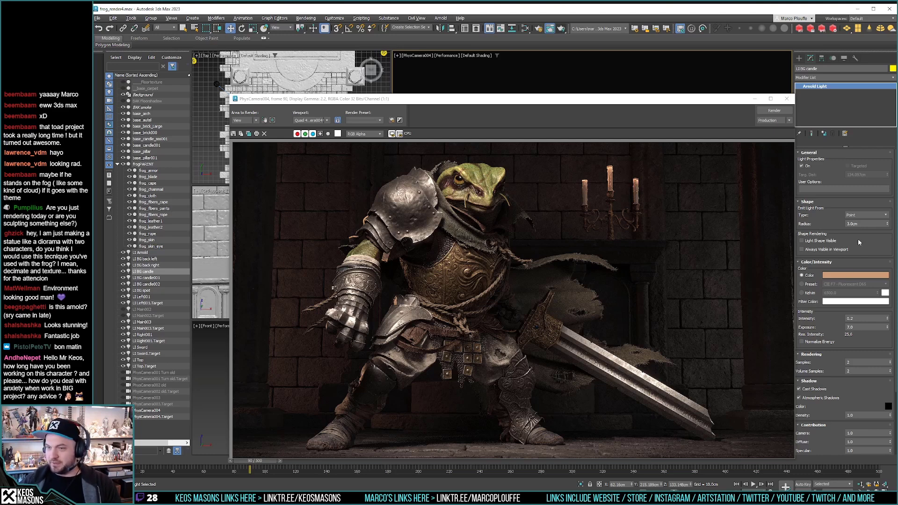
Step: Change the candle light to 5cm radius and 0.35 intensity, and close the render window
double_click(847, 223)
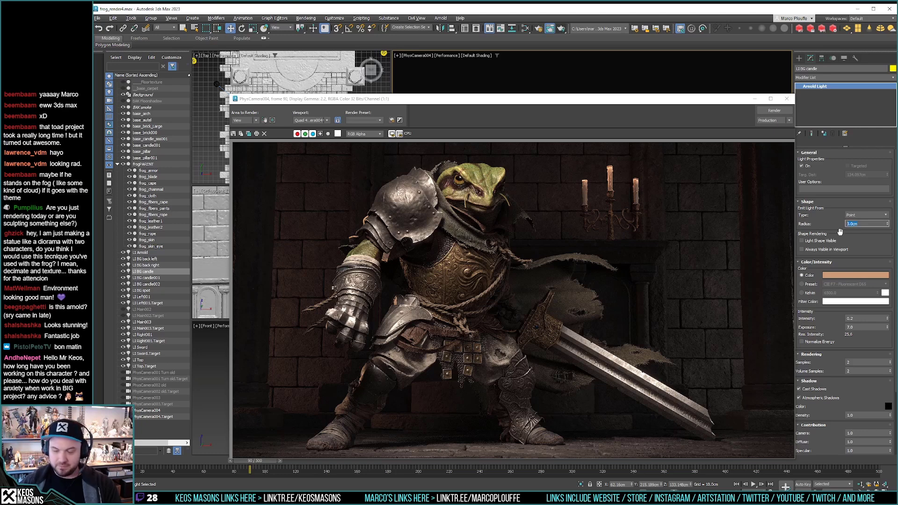
text(5)
click(853, 319)
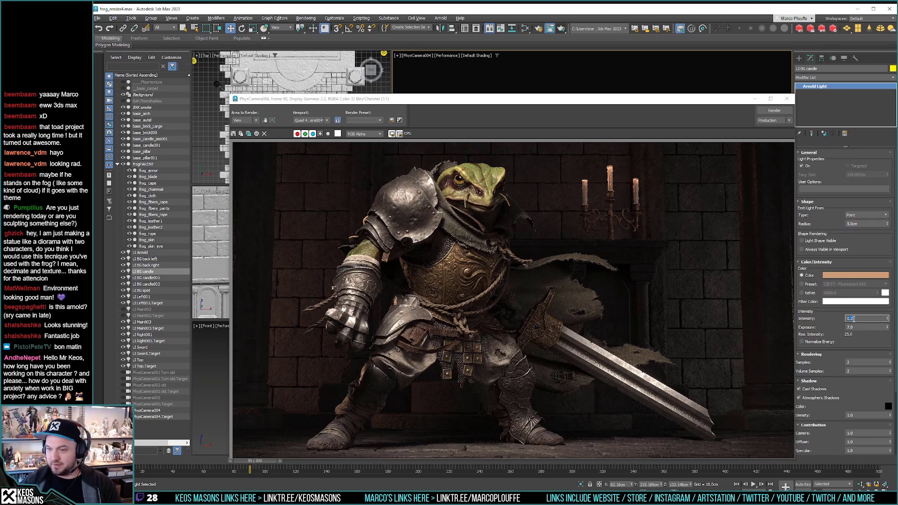
text(35)
key(Return)
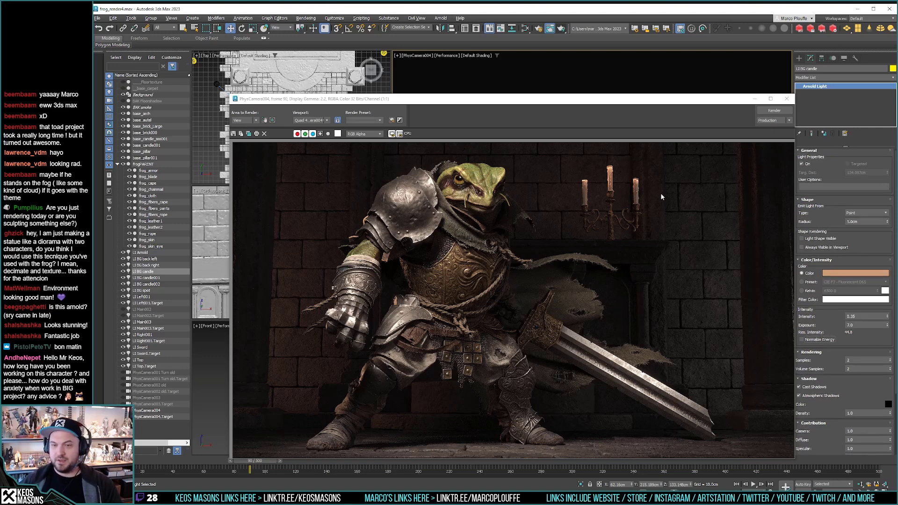
click(789, 99)
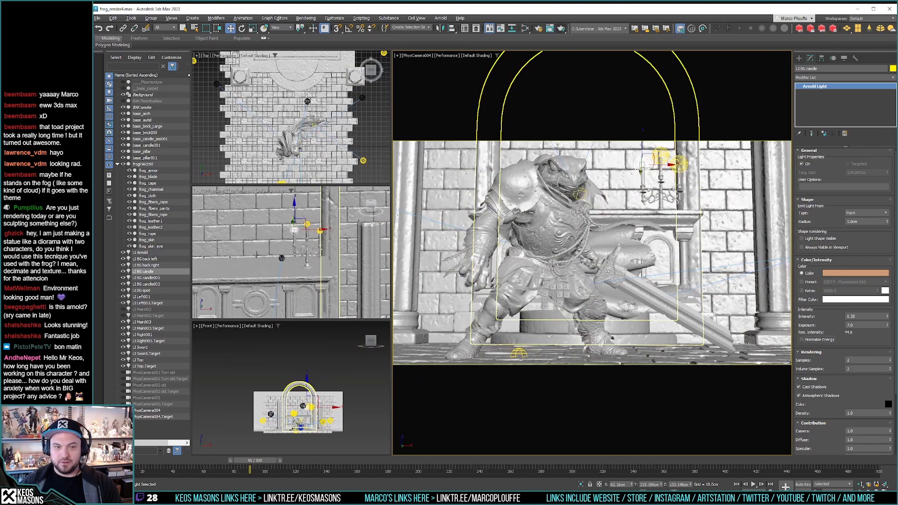
Step: Raise the three candle lights together and render to check the result
scroll(312, 239, up, 6)
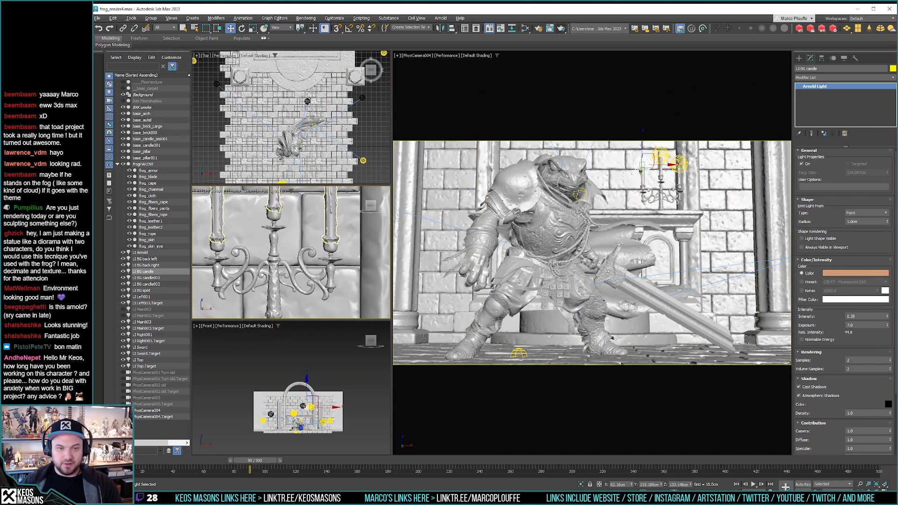
ctrl+click(290, 224)
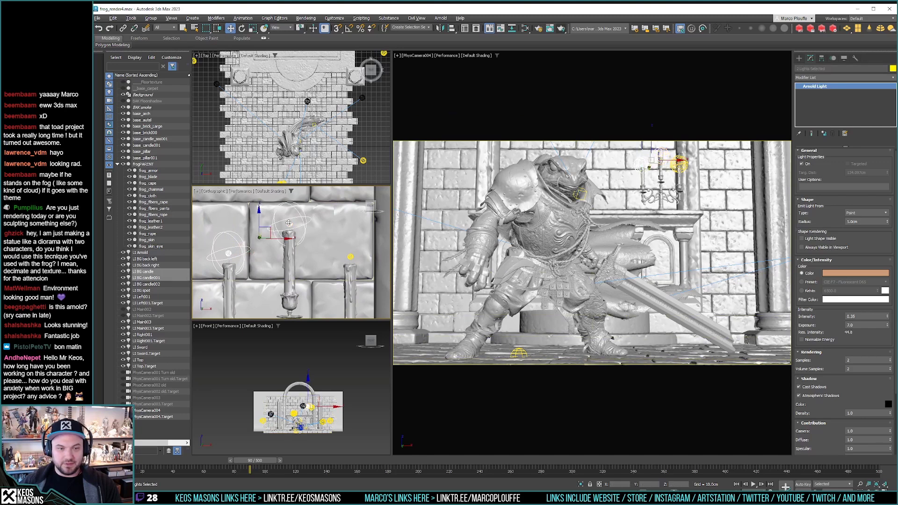
ctrl+click(351, 256)
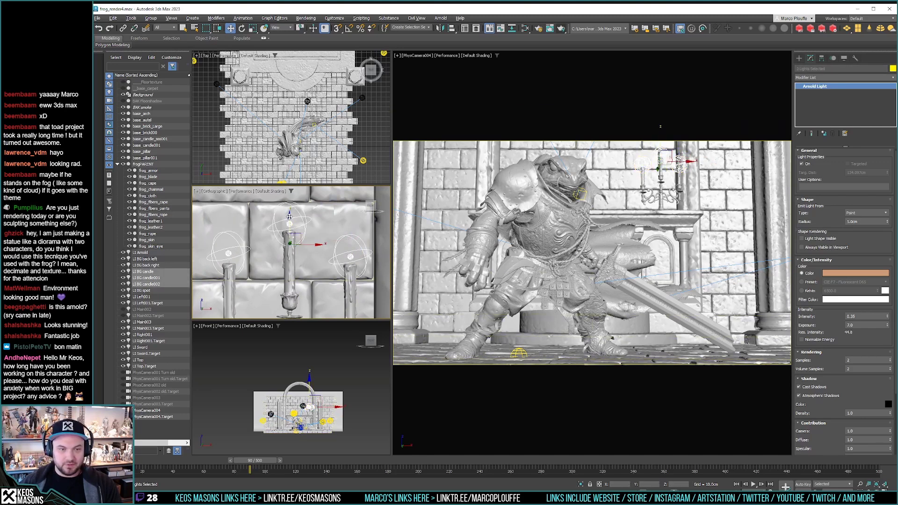
drag(290, 232, 290, 225)
scroll(289, 225, down, 5)
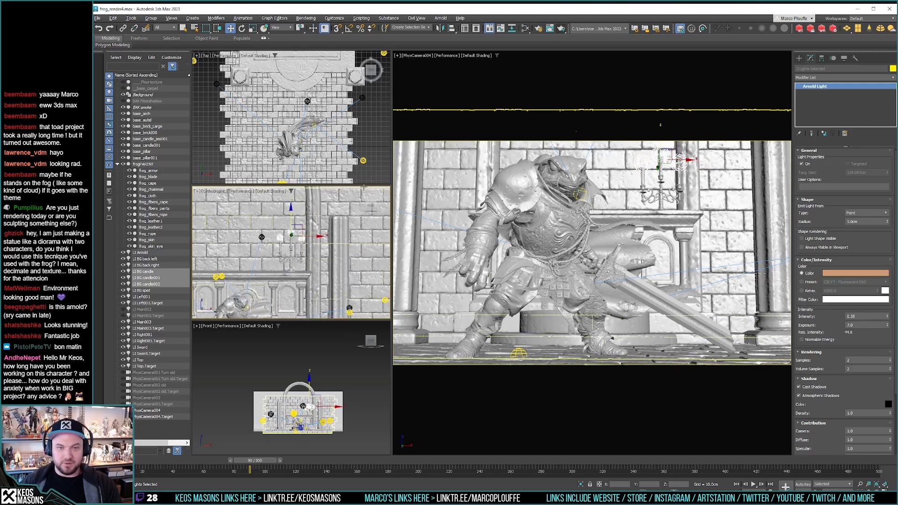
click(279, 237)
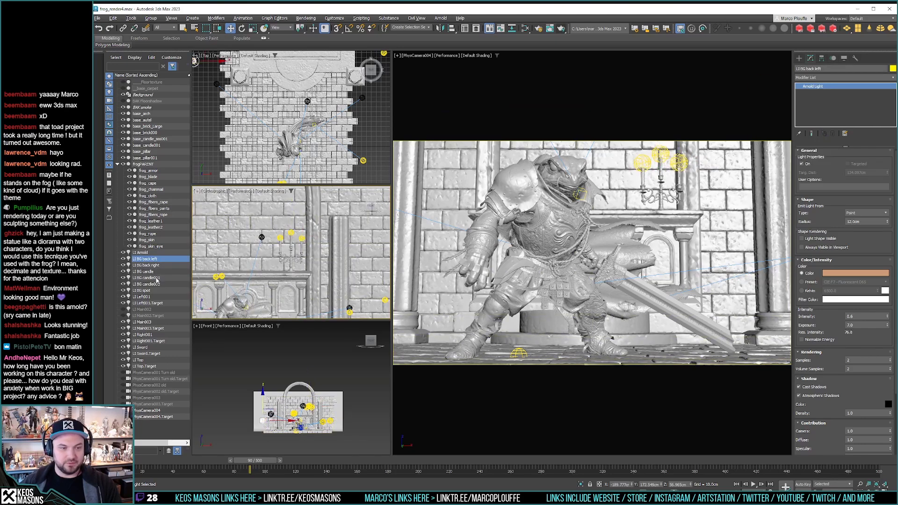
click(561, 28)
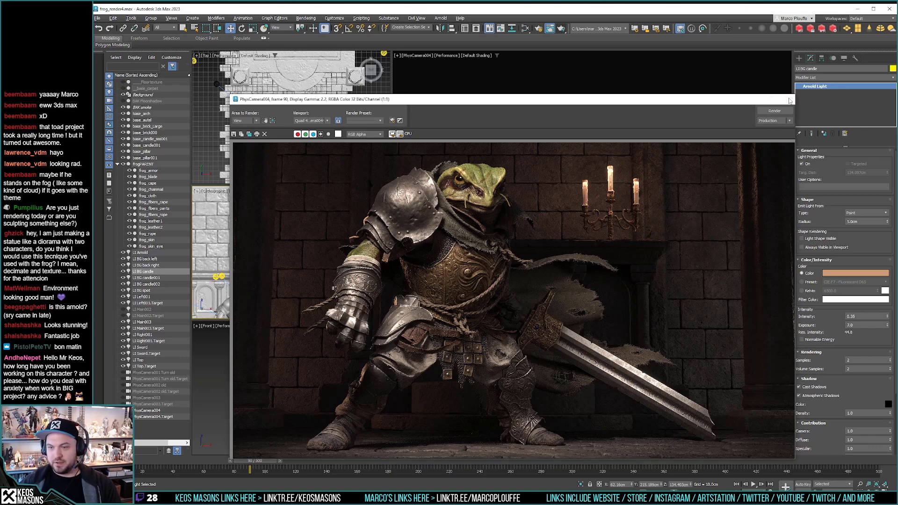
click(789, 100)
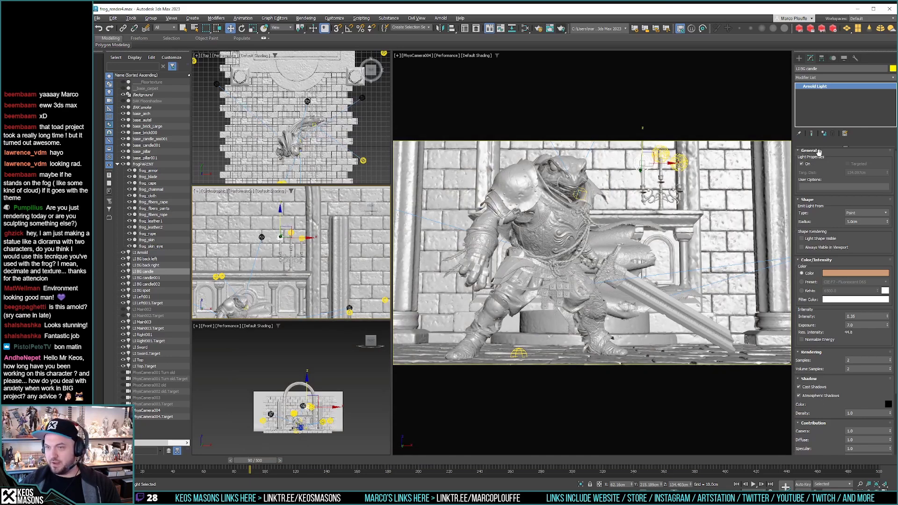
Step: Include the three candle lights in frog_skin's light group, leaving only LI BG spot excluded
click(569, 163)
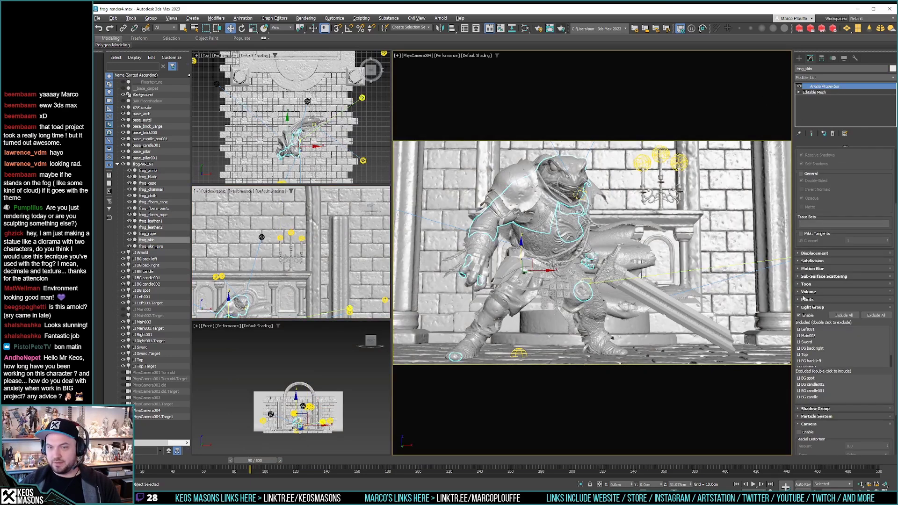
double_click(814, 361)
click(820, 396)
double_click(814, 397)
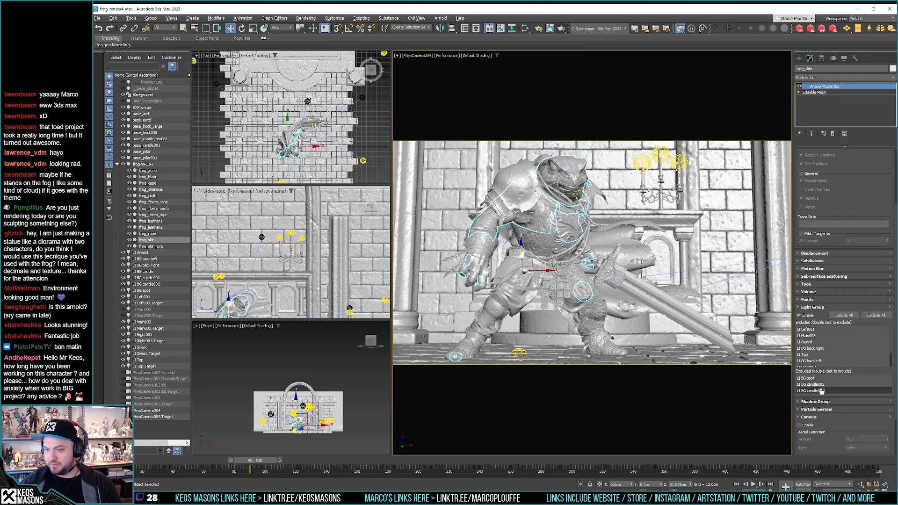
double_click(814, 391)
double_click(814, 384)
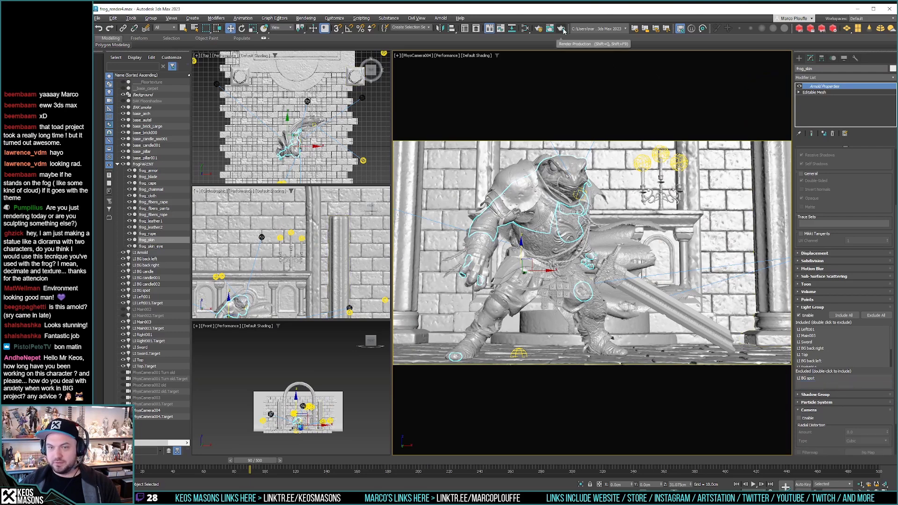
click(642, 178)
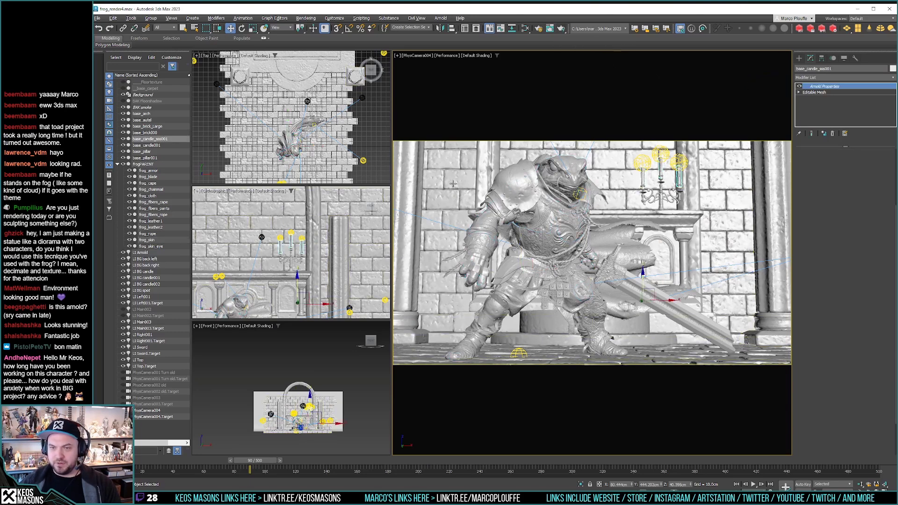
Step: Set the candle material's Subsurface Scale to 0.2 in Slate and render the scene
key(m)
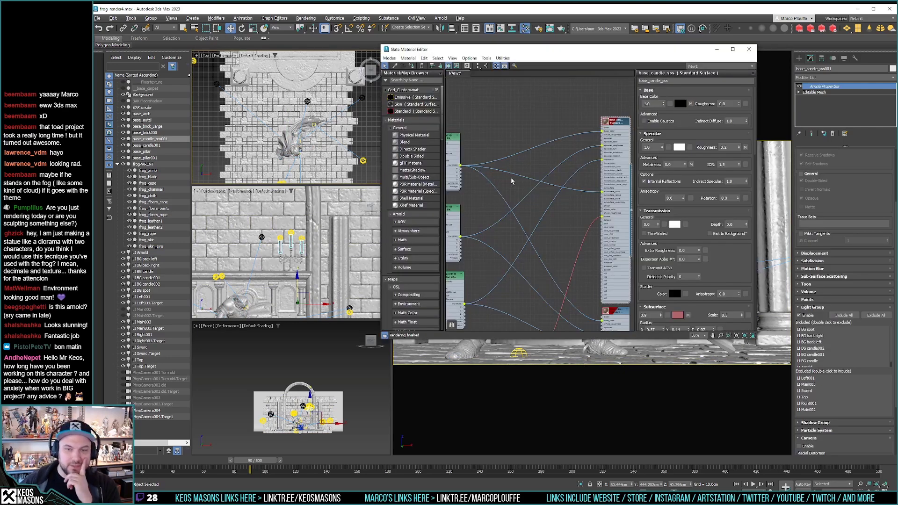
scroll(552, 196, down, 2)
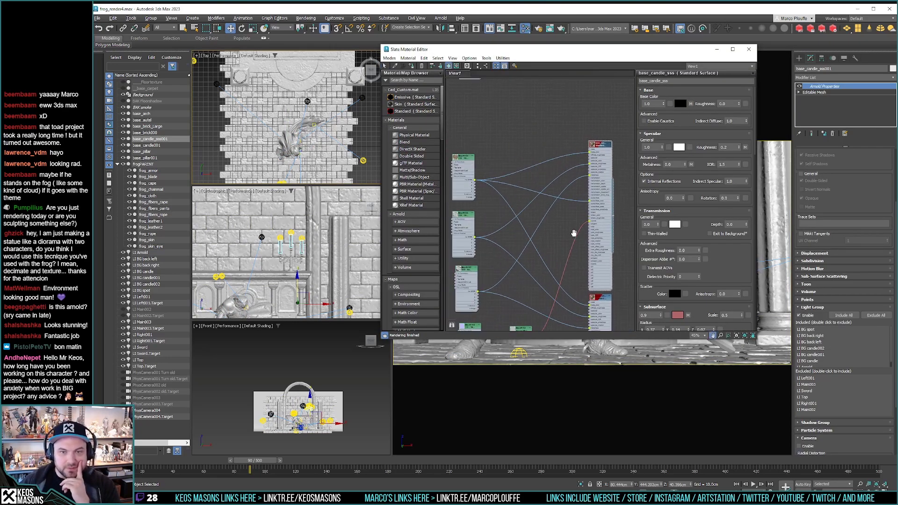
middle_drag(595, 211, 557, 187)
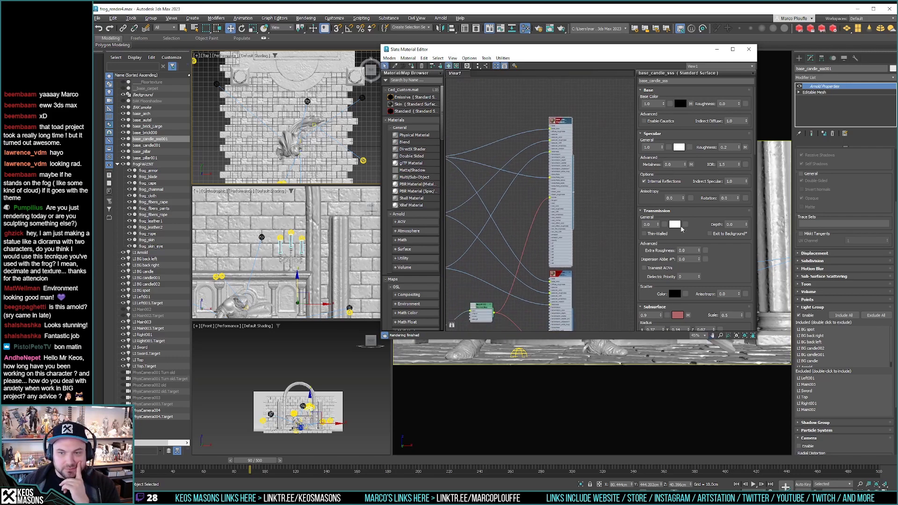
scroll(702, 231, down, 3)
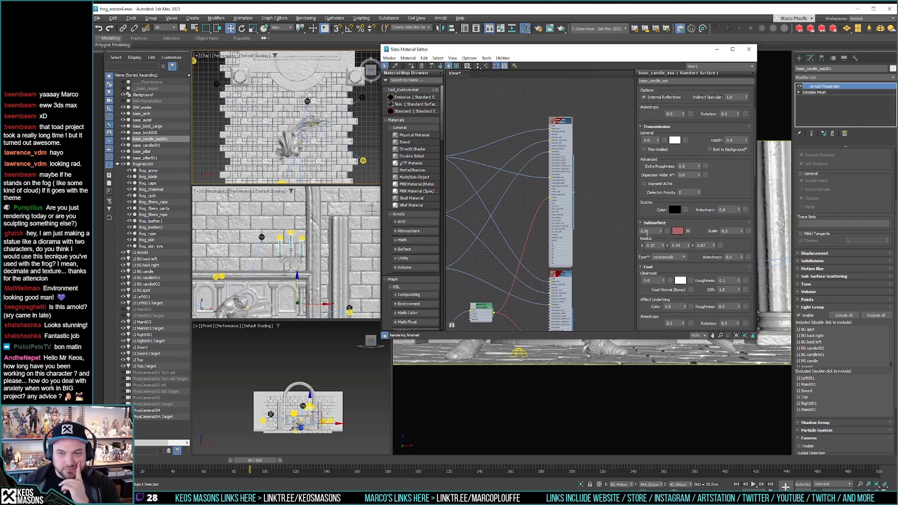
double_click(724, 231)
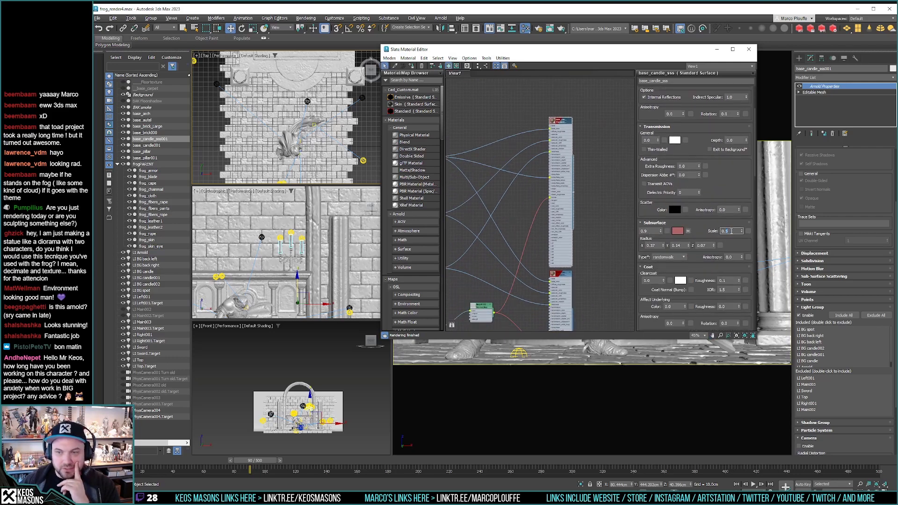
text(0.2)
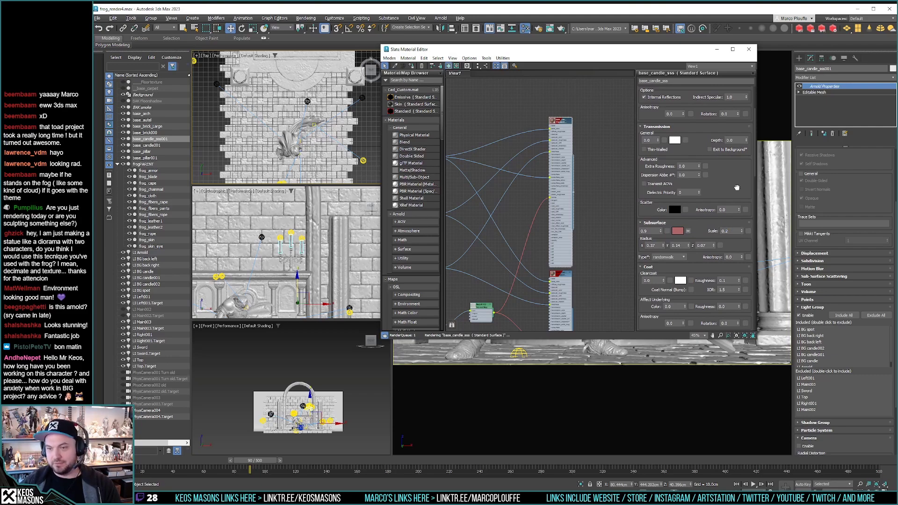
key(Return)
click(561, 29)
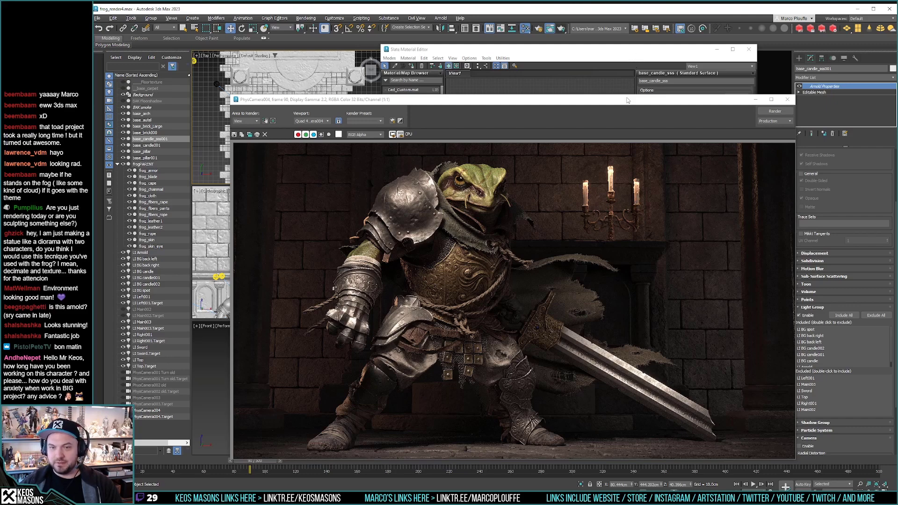
Step: Limit rendering to a region around the candles and re-render with subsurface scale 0.9
click(265, 120)
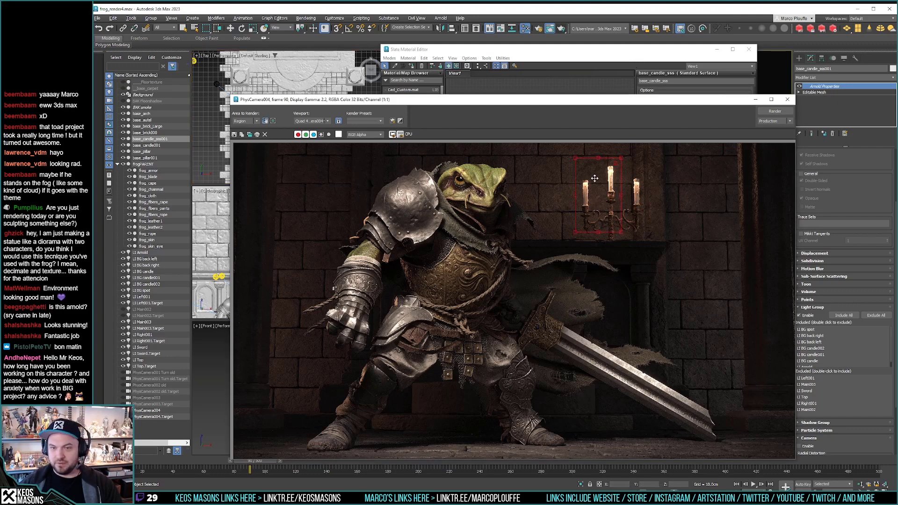
drag(621, 232, 650, 223)
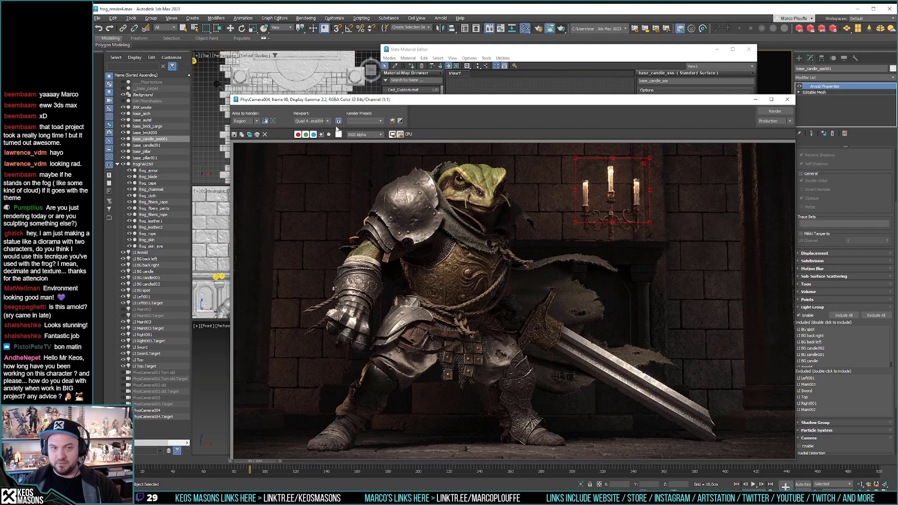
click(589, 56)
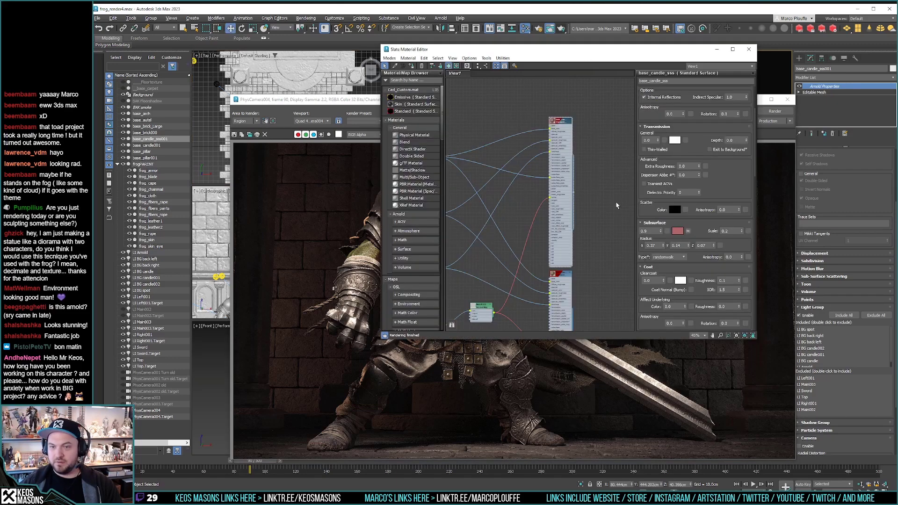
click(726, 231)
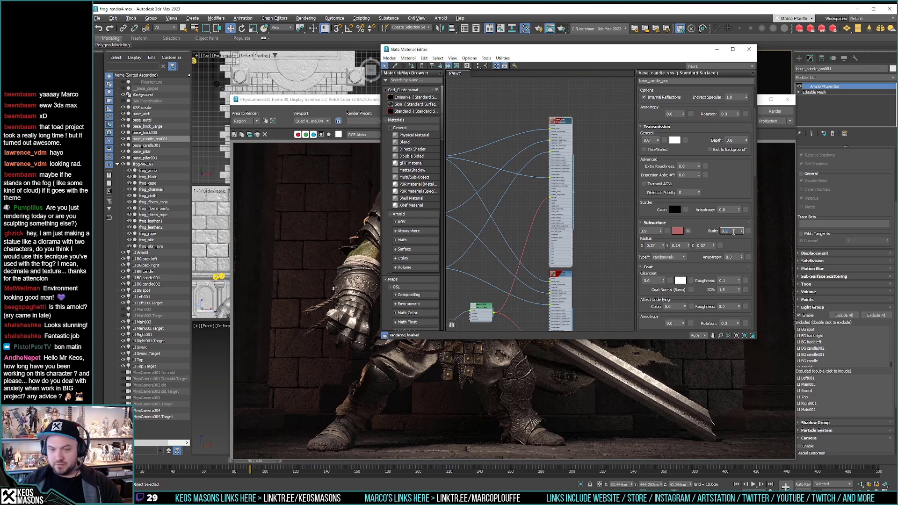
click(720, 223)
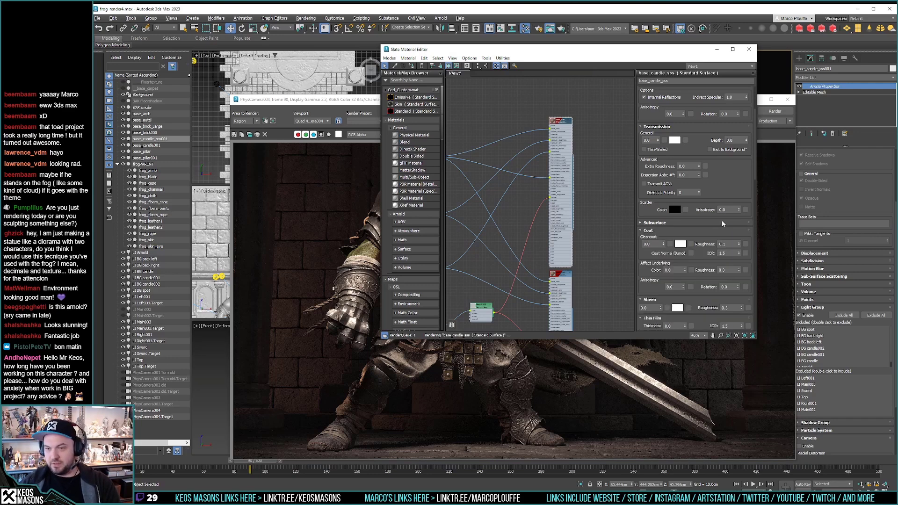
click(700, 222)
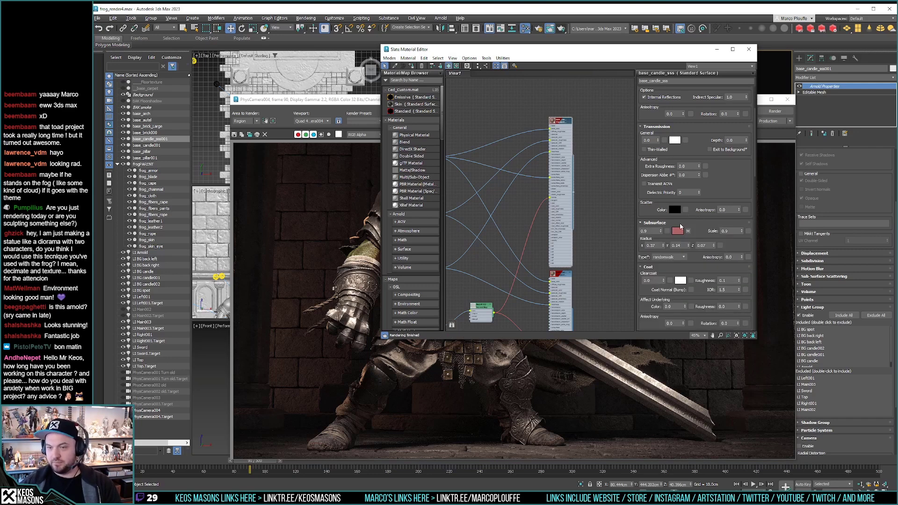
click(561, 28)
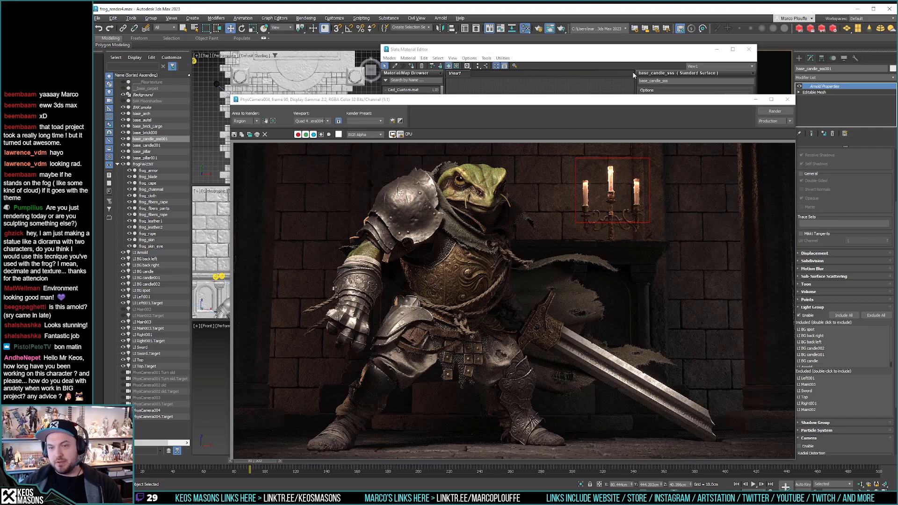
Step: Set the candle Subsurface weight to 0.5, re-render, and move the Slate editor left of the render
click(628, 54)
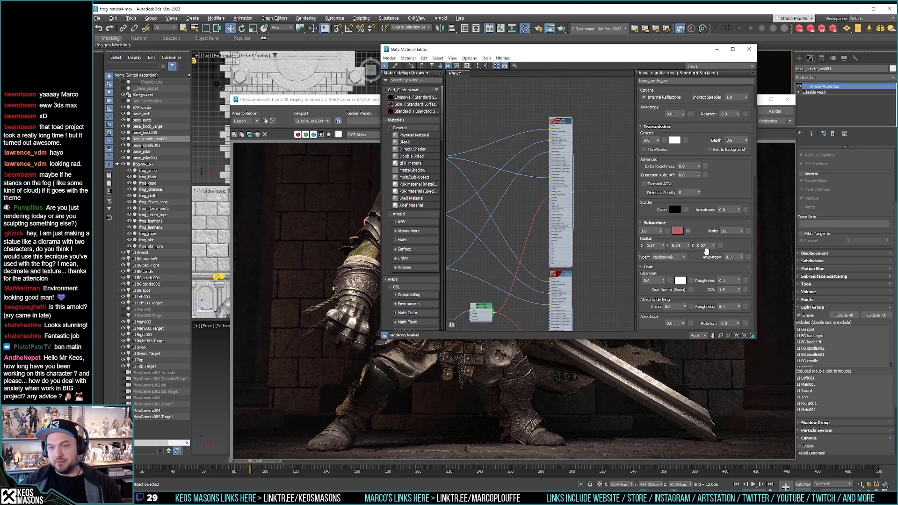
double_click(645, 231)
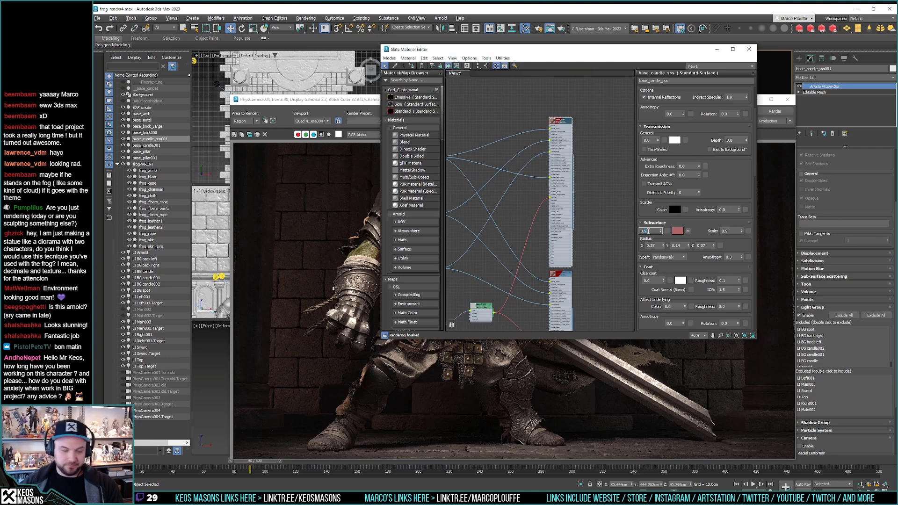
text(0.5)
key(Return)
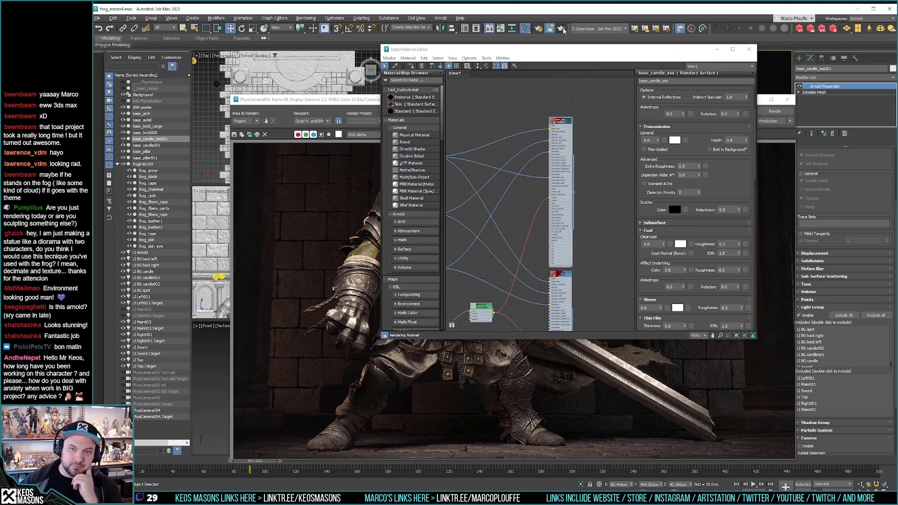
click(562, 29)
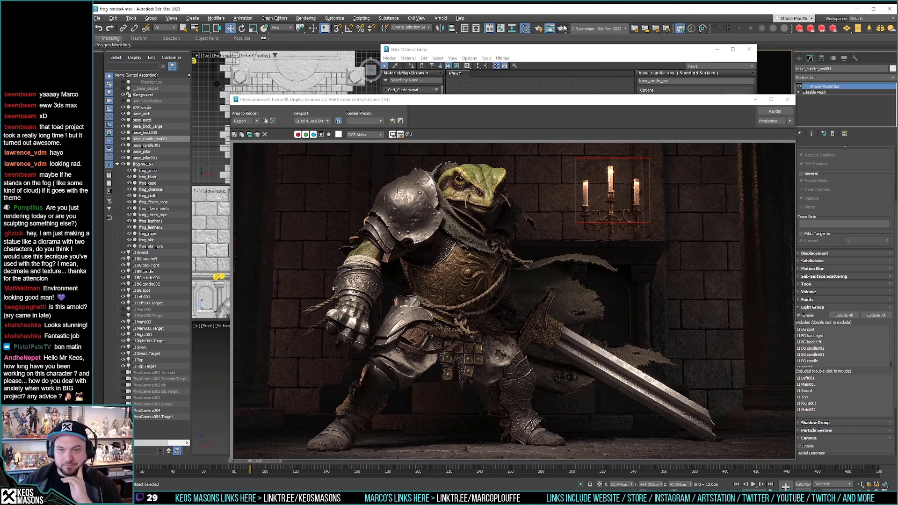
click(617, 52)
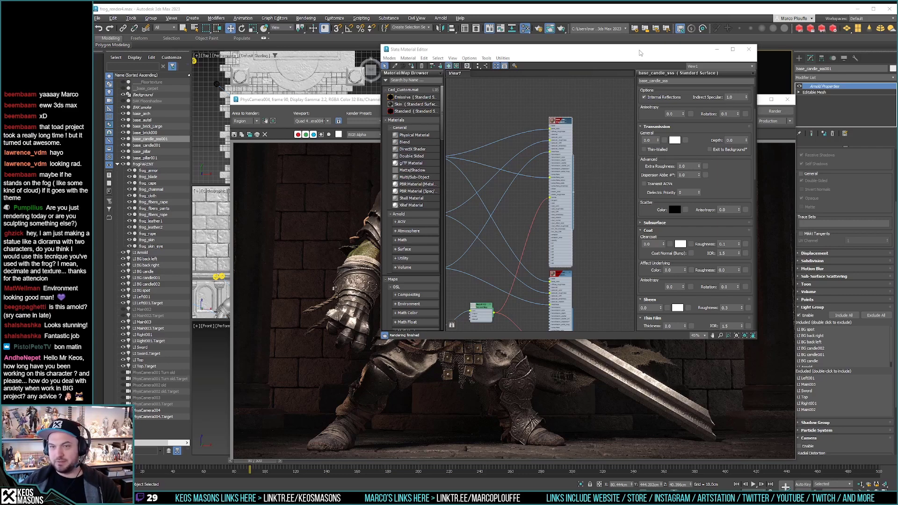
drag(640, 52, 496, 47)
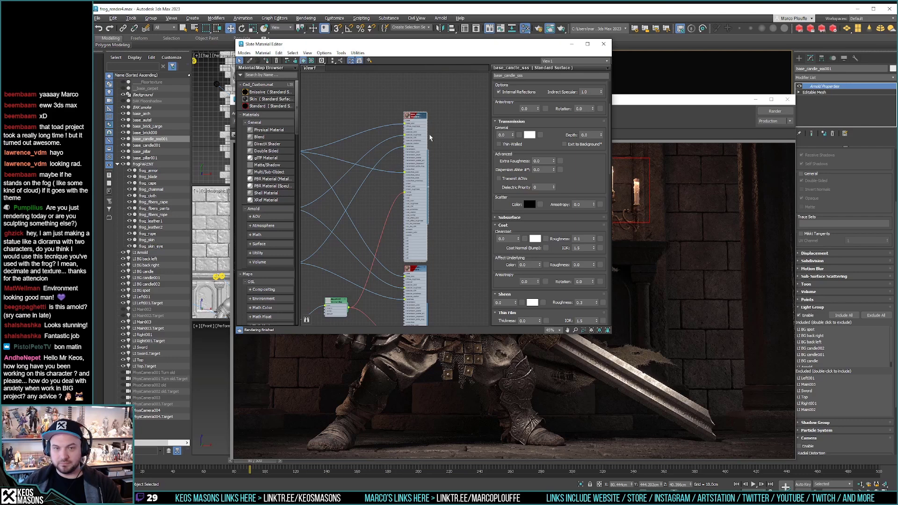
Step: Expand the candle material's Subsurface group and set its weight to 0.2
scroll(544, 195, up, 3)
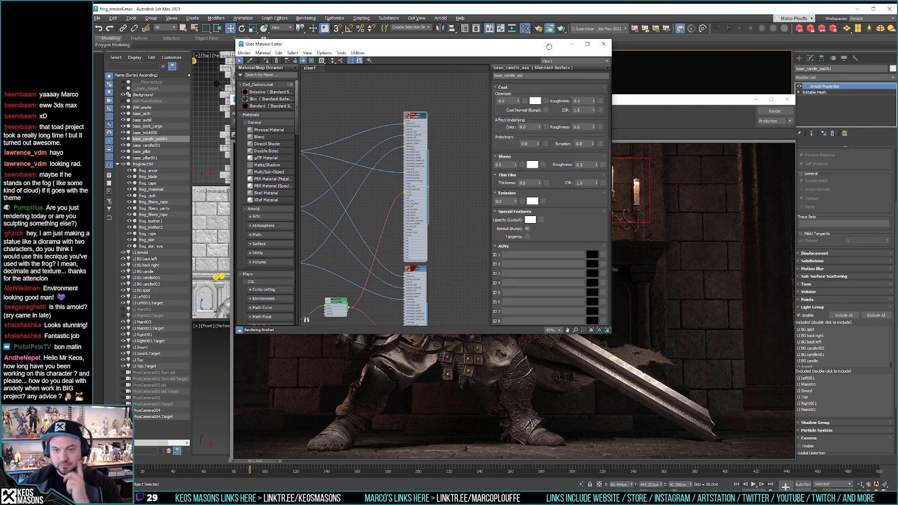
scroll(544, 195, up, 5)
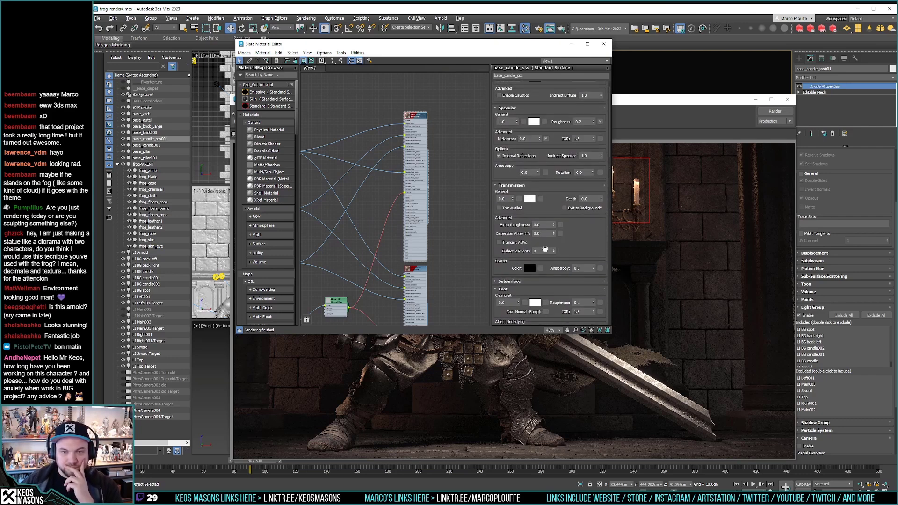
click(512, 254)
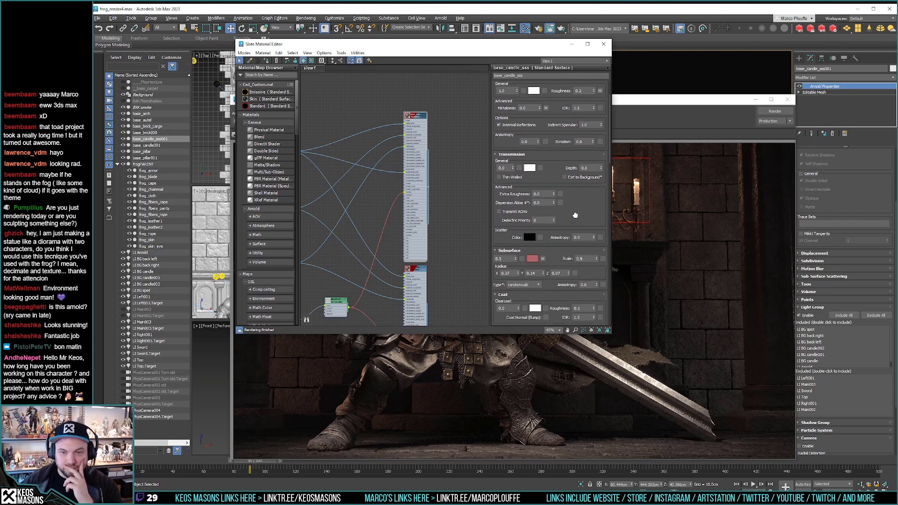
scroll(500, 216, down, 8)
click(505, 215)
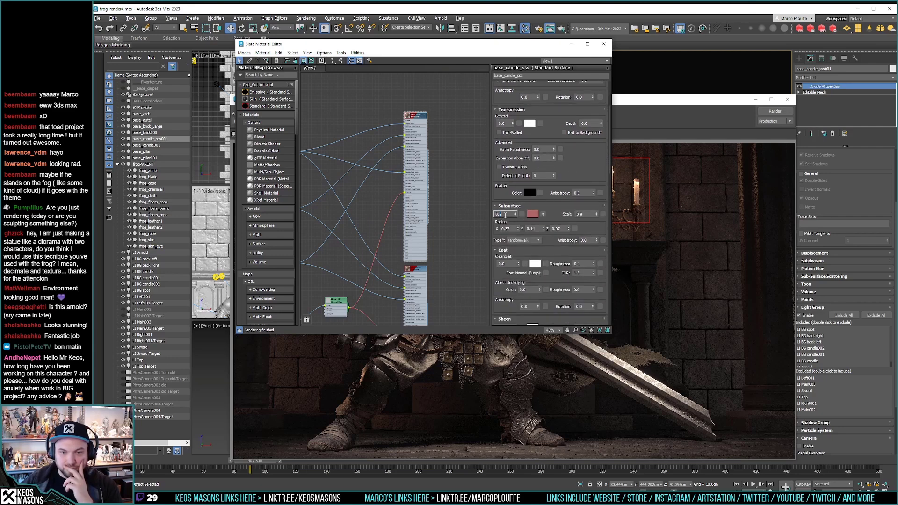
text(0.2)
Step: Set the subsurface scale to 0.1 and re-render the candle region
double_click(587, 214)
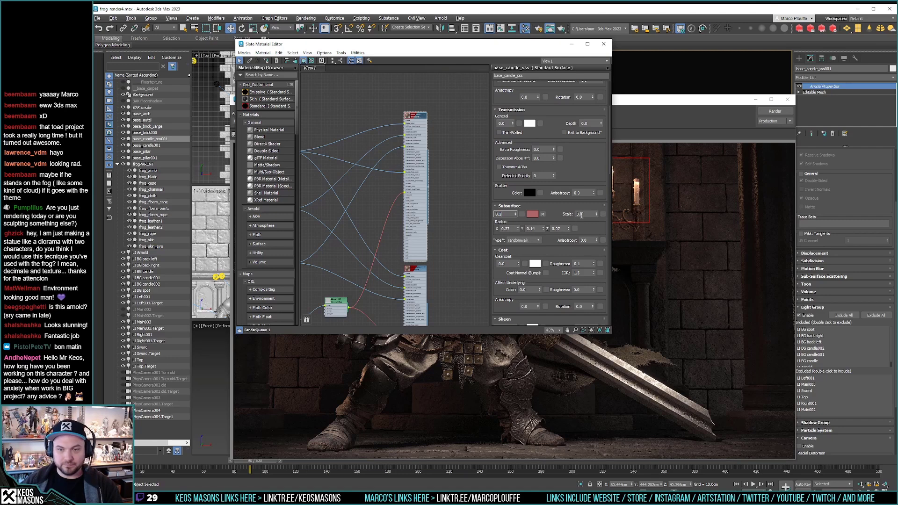
text(0.3)
key(BackSpace)
text(9)
key(Return)
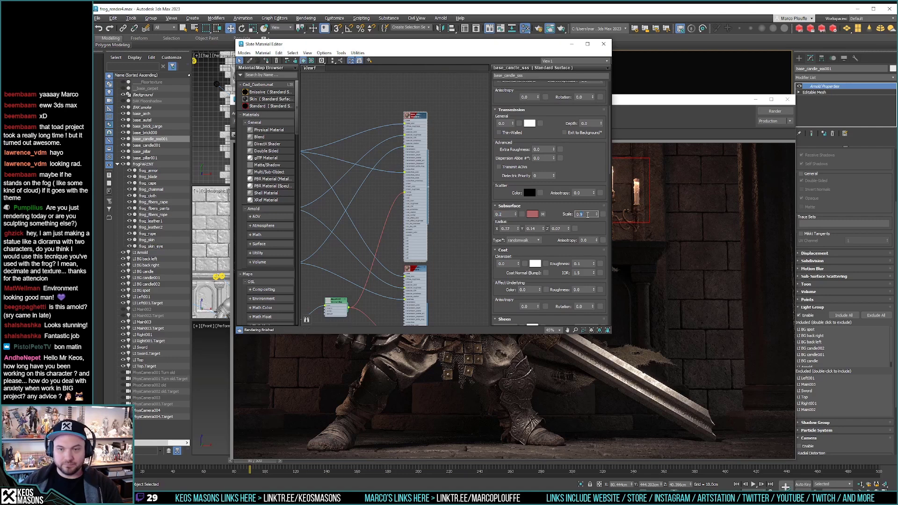
text(0.1)
key(Return)
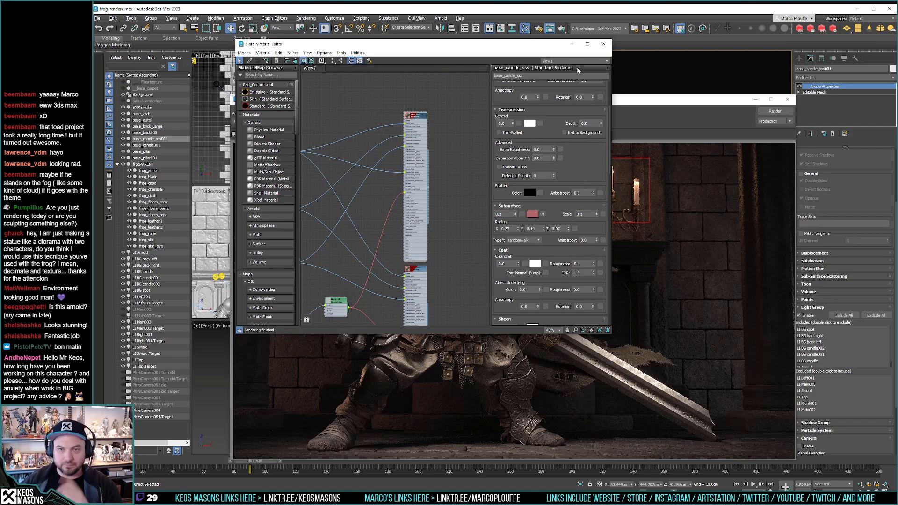
click(776, 111)
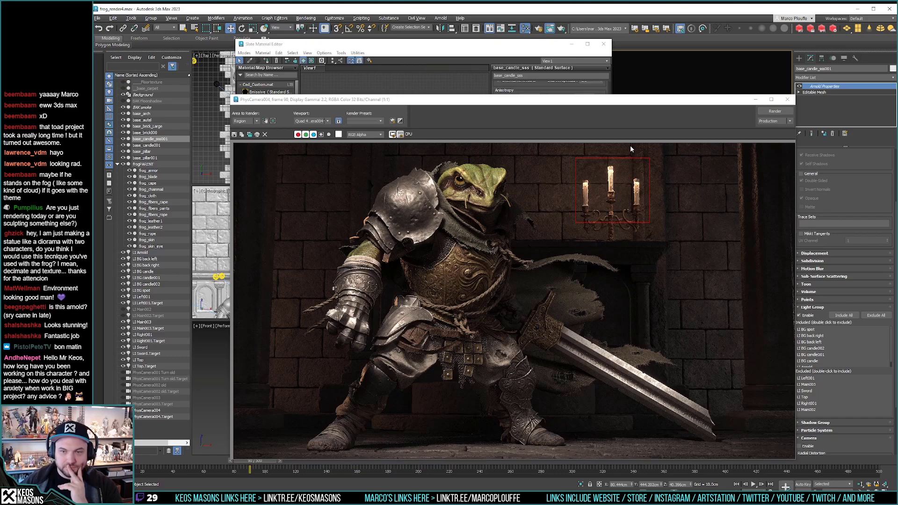
Step: Change the candle subsurface weight to 0.7 and scale to 0.3, then re-render the candle area
click(517, 63)
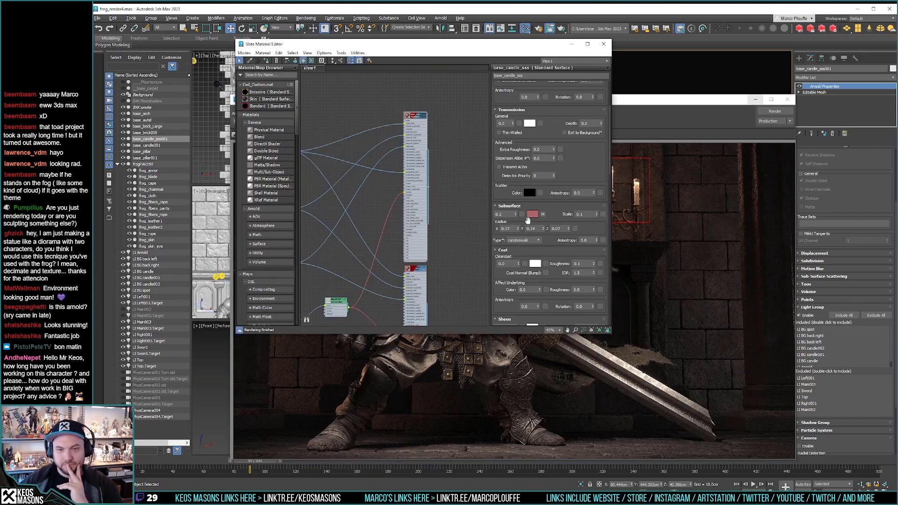
click(505, 214)
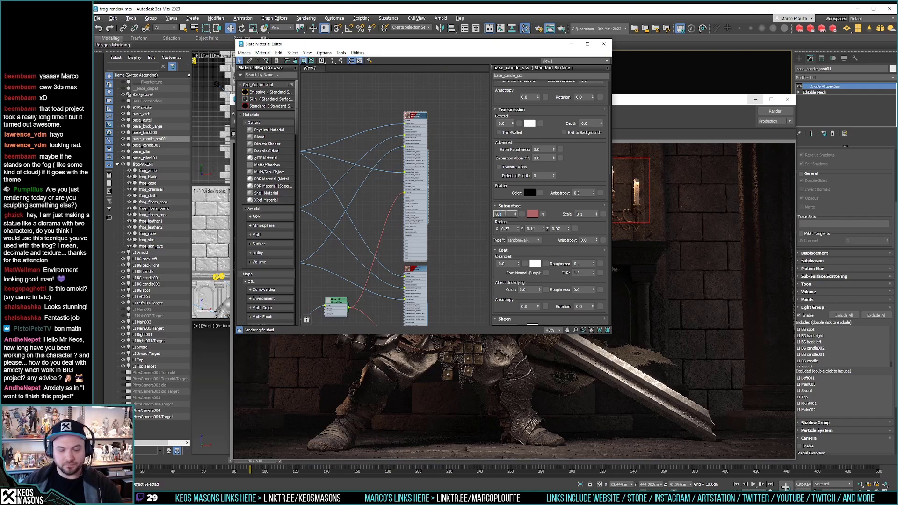
key(BackSpace)
text(7)
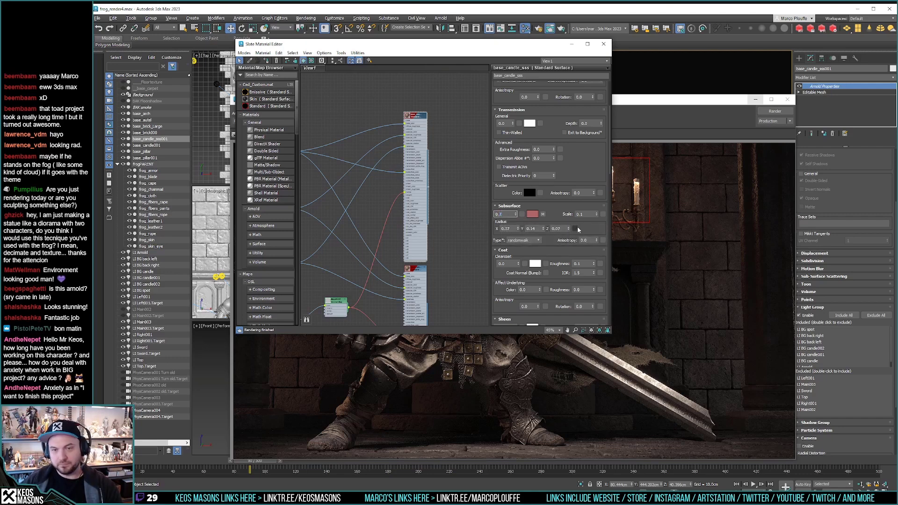
double_click(585, 213)
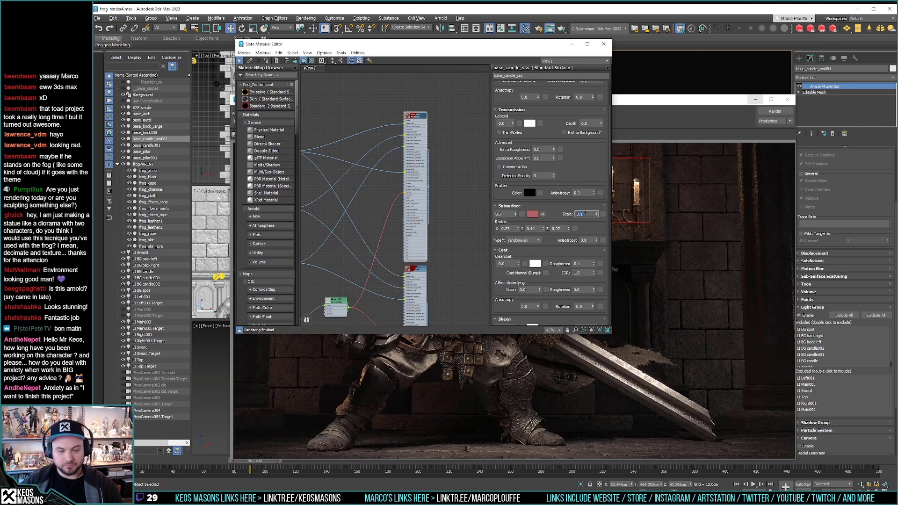
text(0.4)
double_click(585, 215)
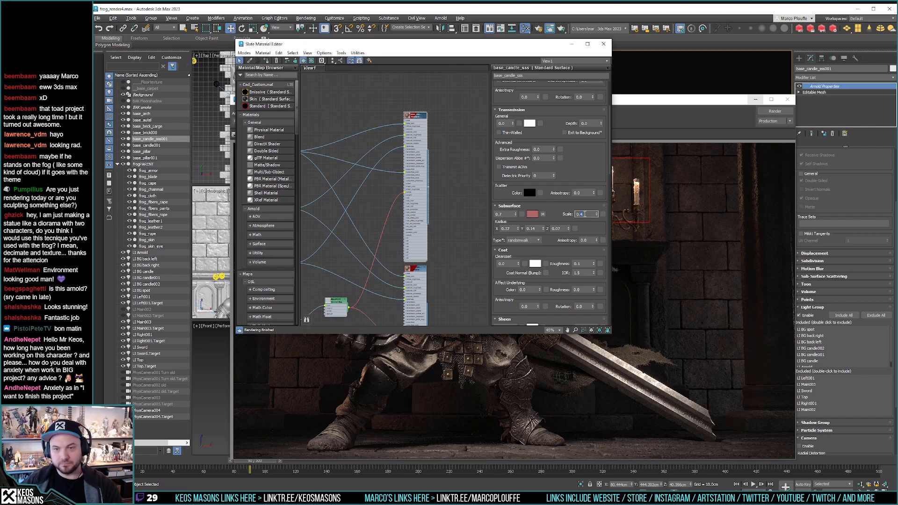
text(0.3)
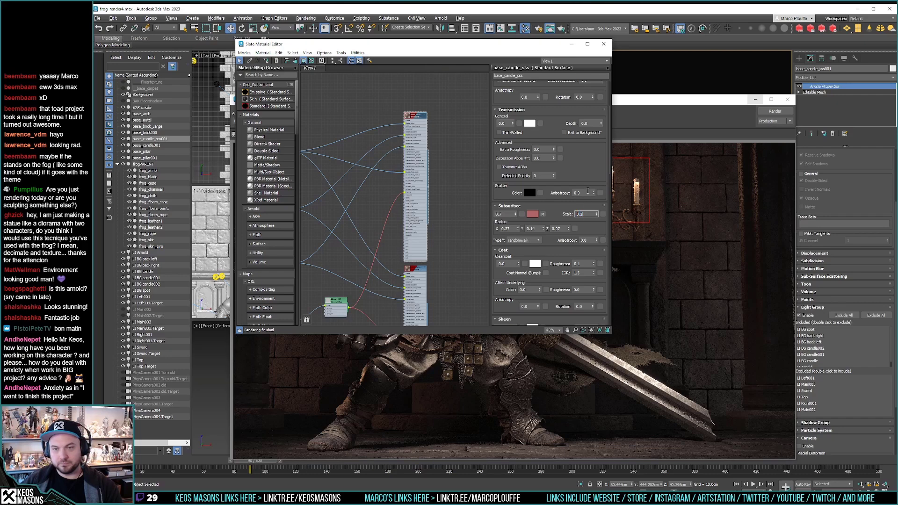
key(Return)
click(774, 111)
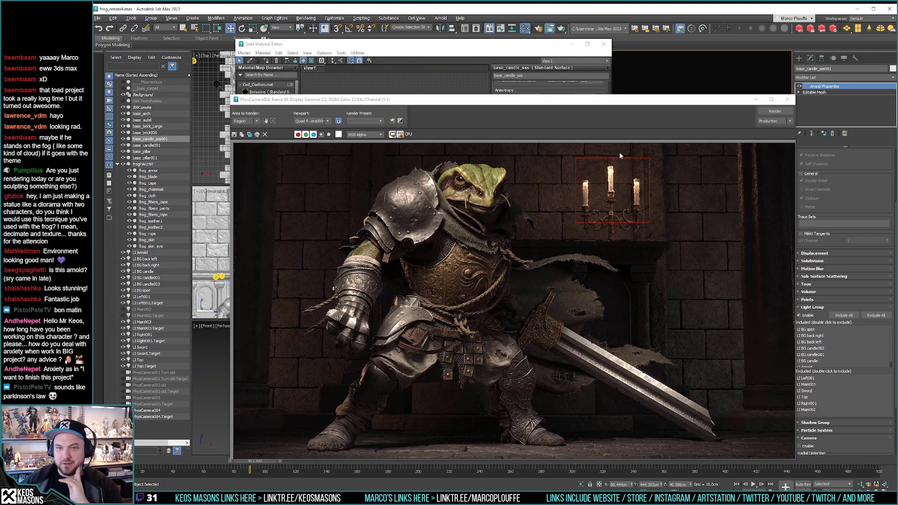
Step: Return the candle subsurface scale to 0.4 and collapse the Subsurface group
click(509, 51)
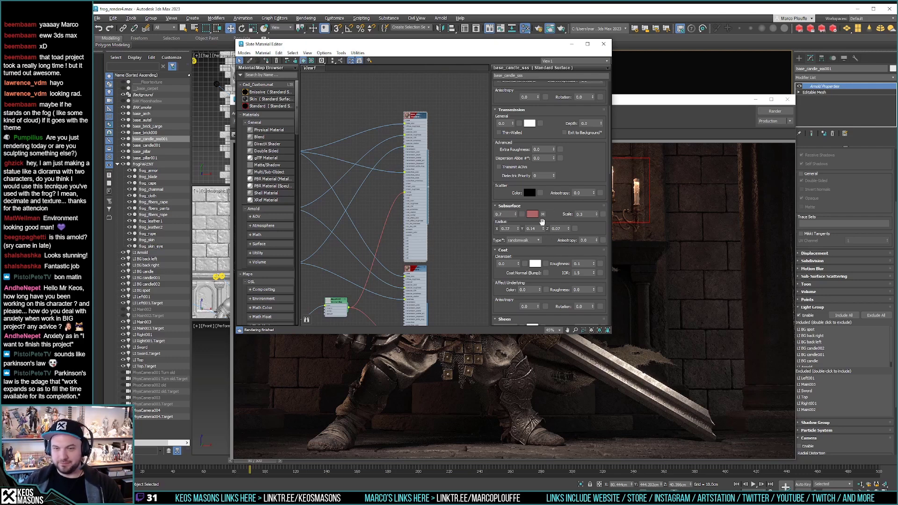
double_click(586, 214)
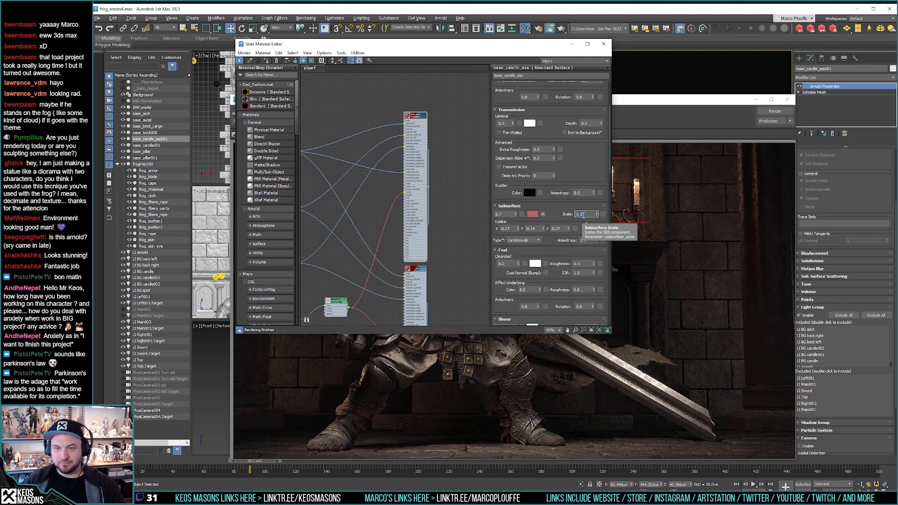
text(0.4)
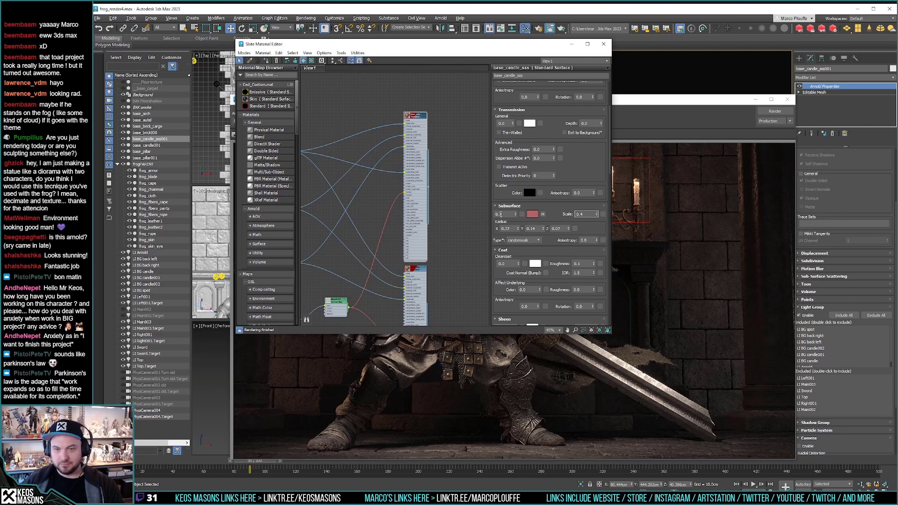
click(505, 214)
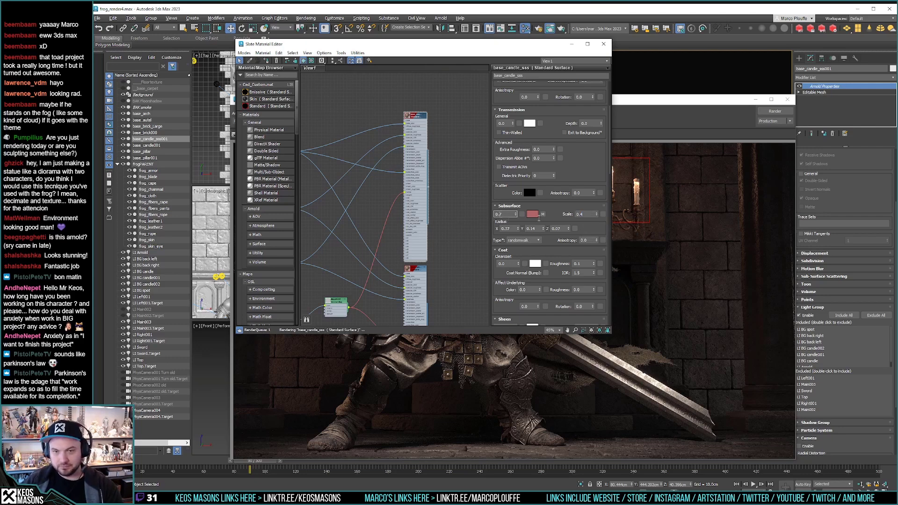
click(589, 206)
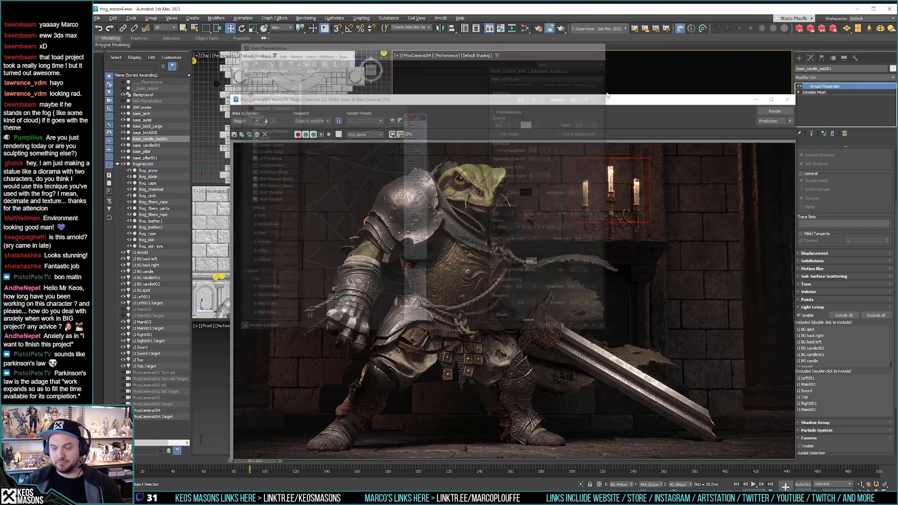
Step: Raise the three LI BG candle lights slightly and re-render the candle region
drag(505, 100, 657, 91)
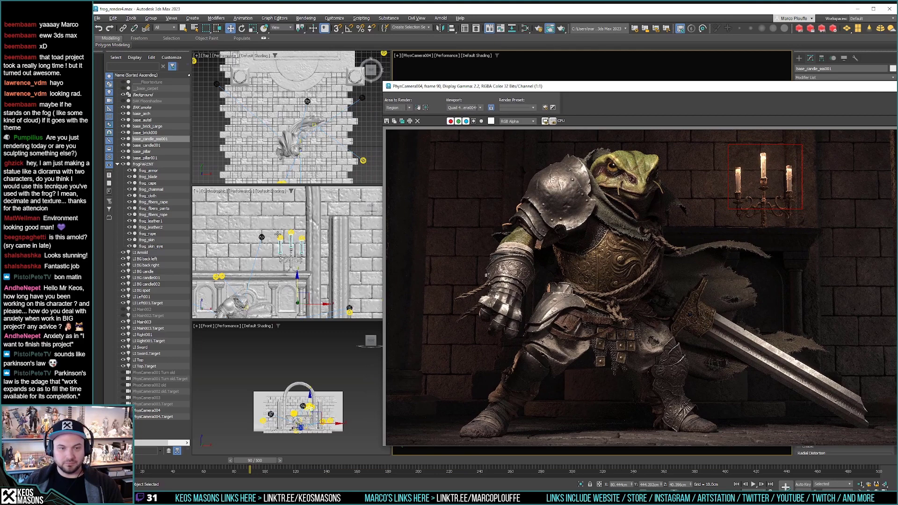
click(150, 284)
shift+click(142, 272)
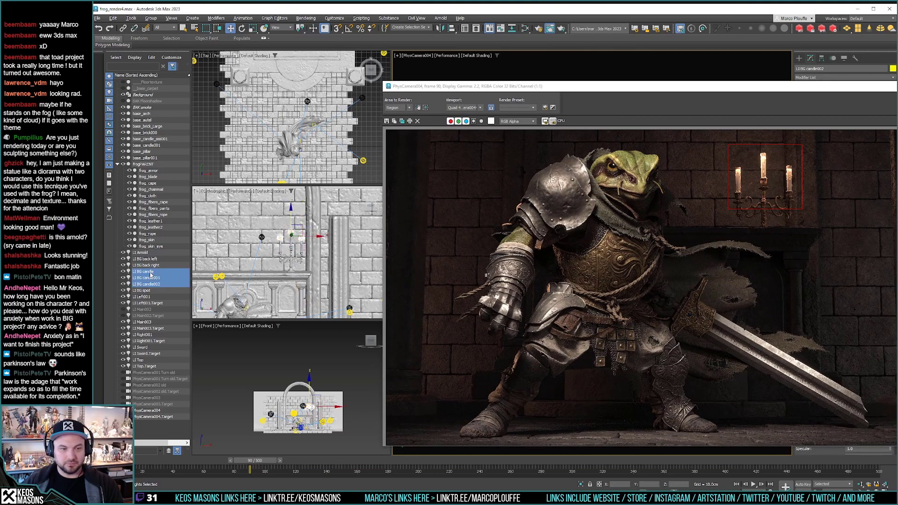
drag(290, 207, 291, 205)
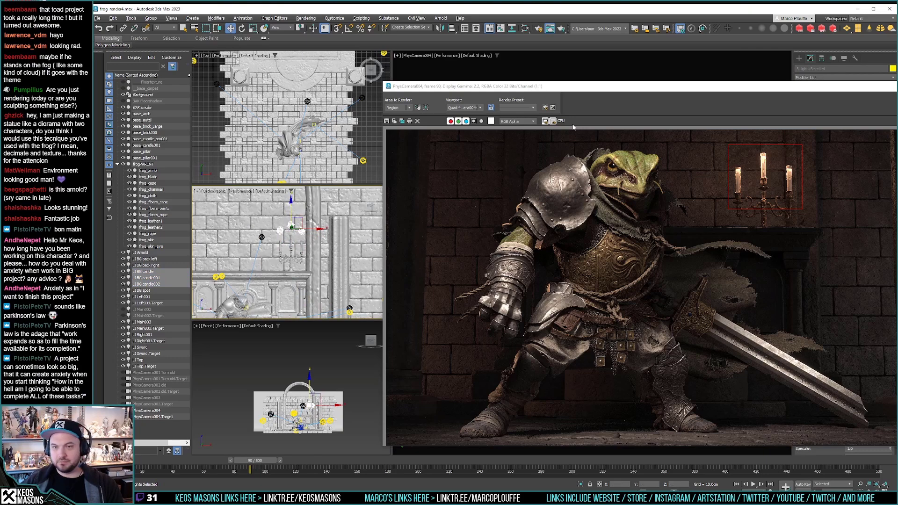
drag(586, 88, 391, 89)
click(730, 100)
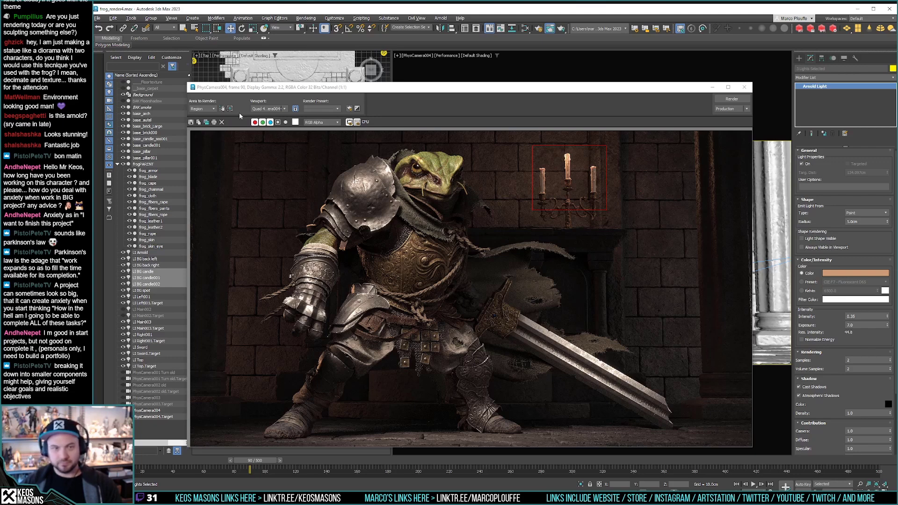
Step: Switch the render area from Region to View and close the frame window
click(201, 109)
click(199, 115)
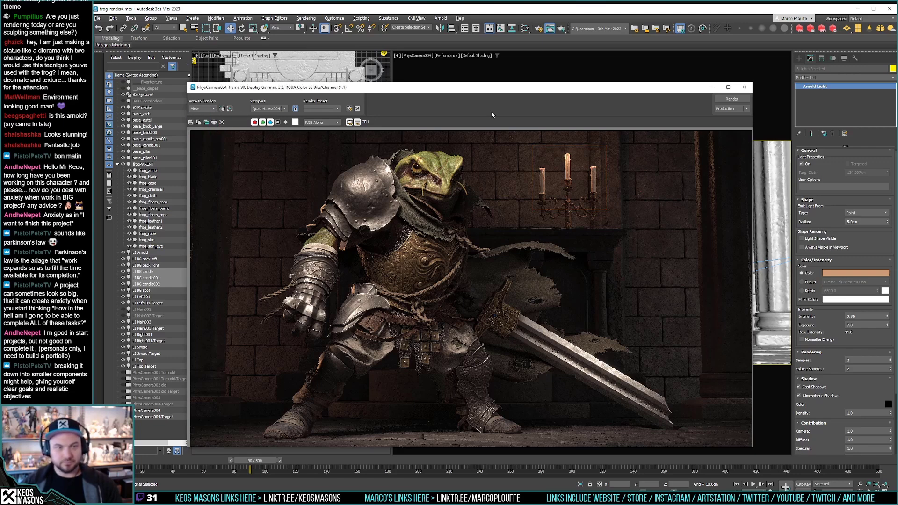
click(745, 89)
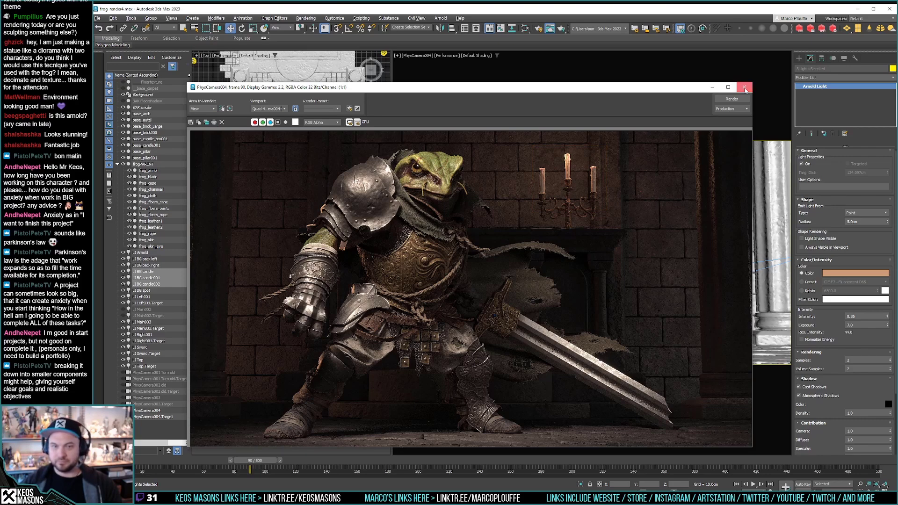
Step: Shift the LI BG back left and back right lights down in the Top view
click(745, 89)
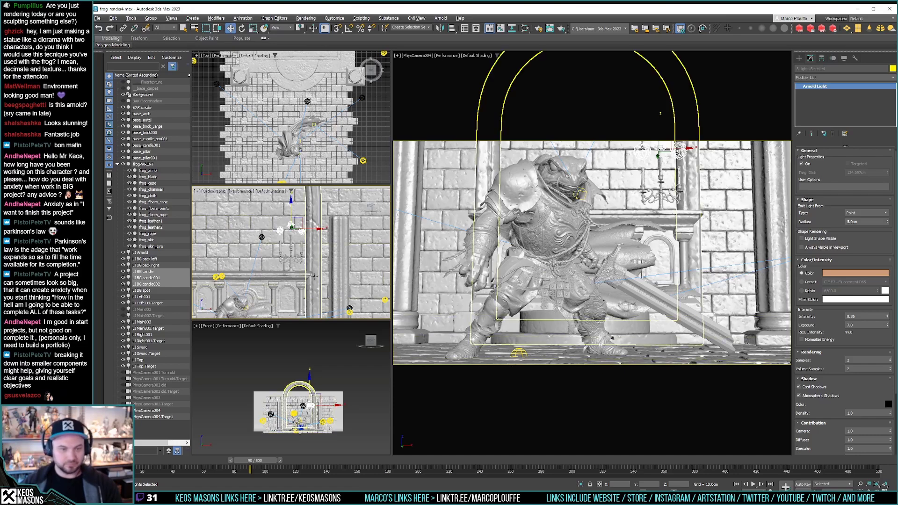
scroll(309, 137, down, 5)
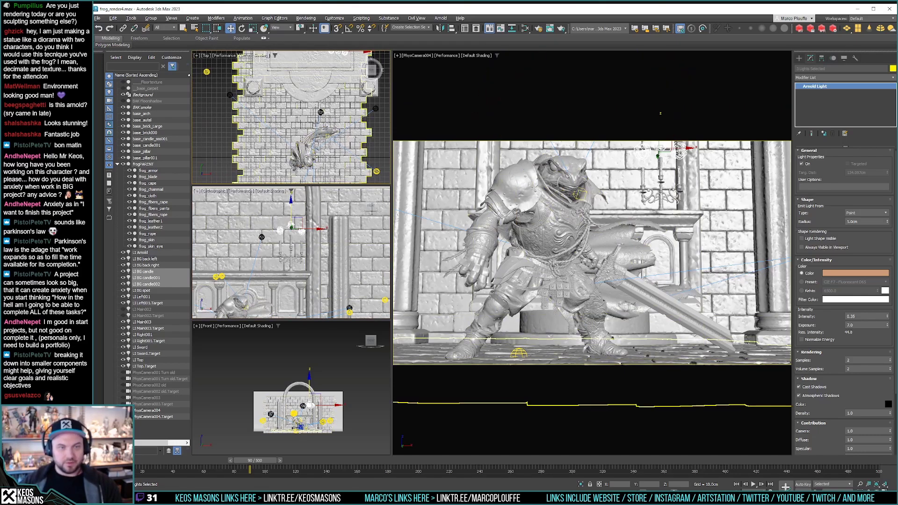
click(252, 115)
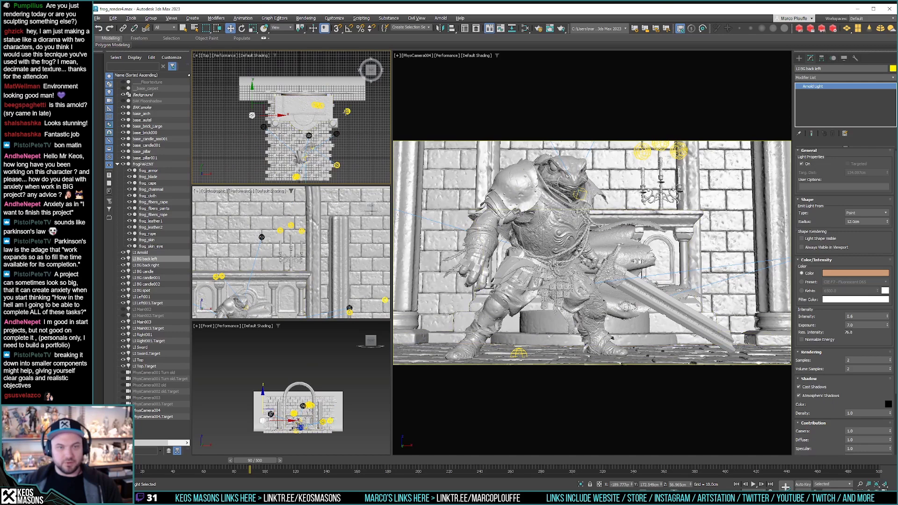
ctrl+click(348, 112)
drag(300, 91, 301, 112)
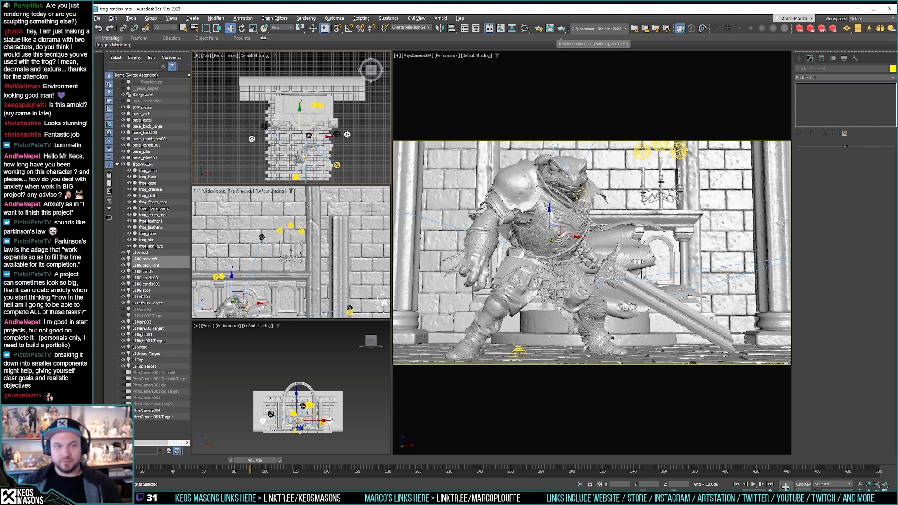
Step: Save the last render to the desktop as a quality-100 JPEG, then start a full-view render
click(550, 29)
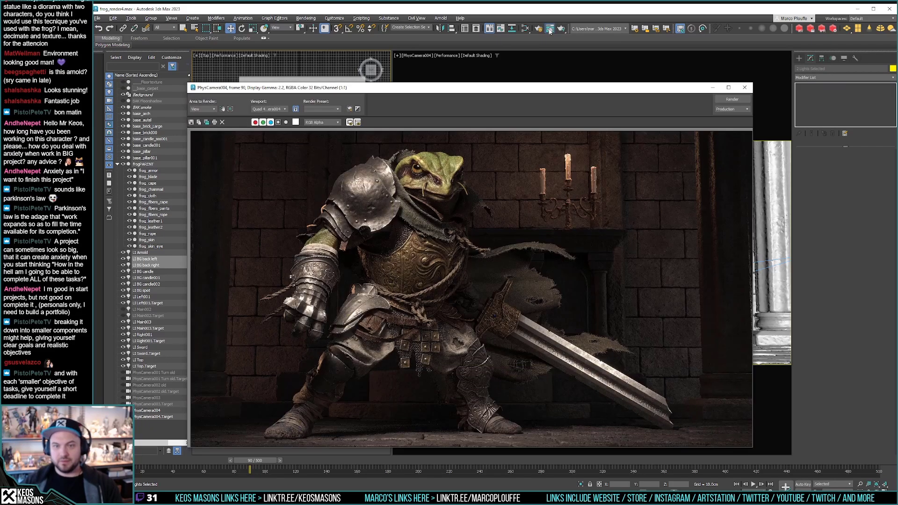
click(191, 123)
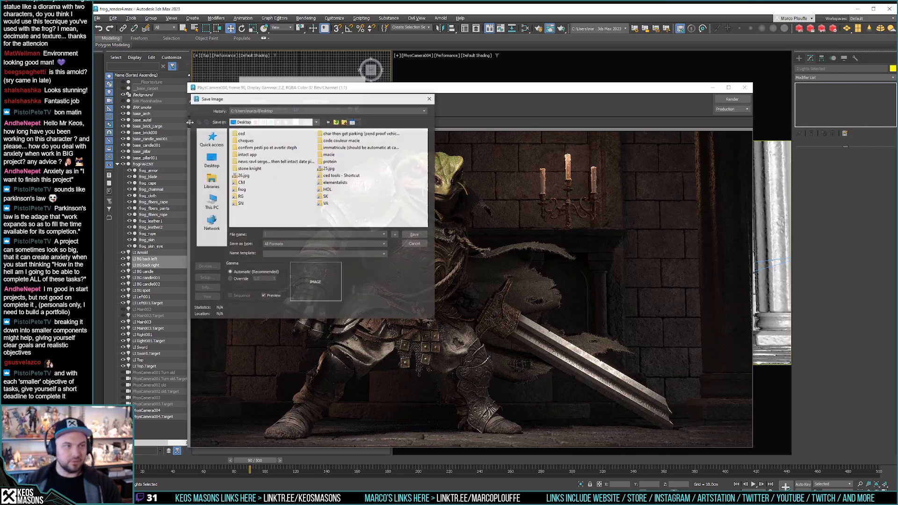
text(2a)
key(Tab)
key(j)
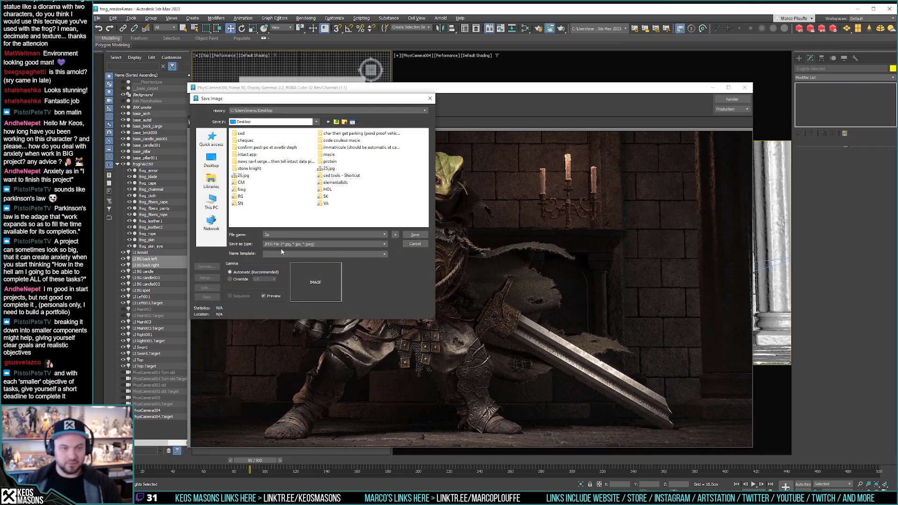
double_click(280, 235)
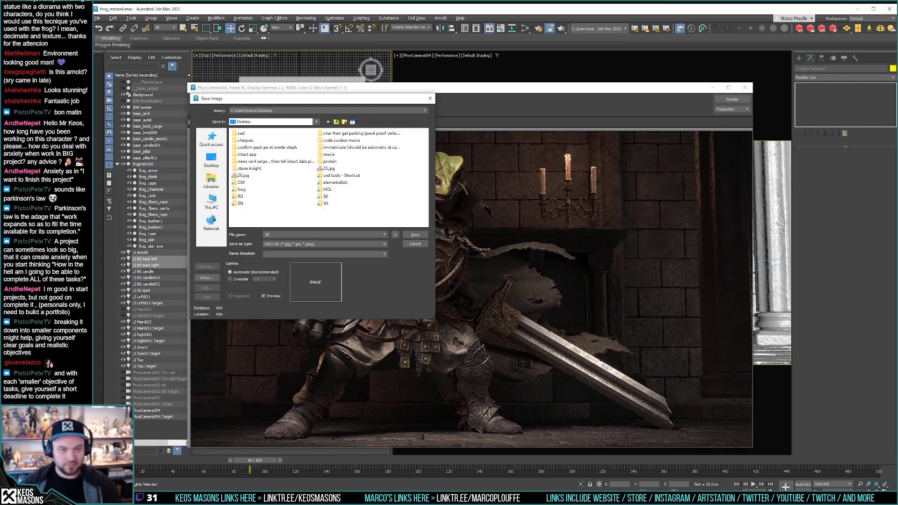
click(415, 234)
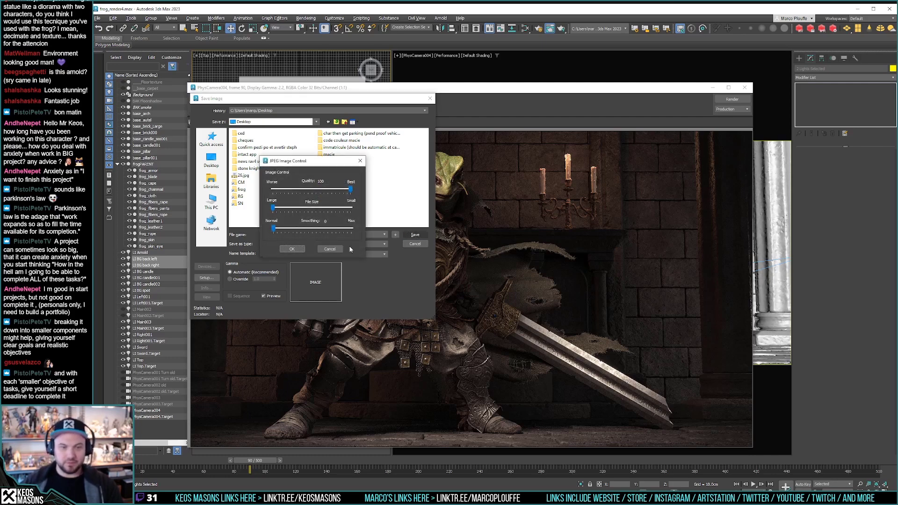
click(294, 252)
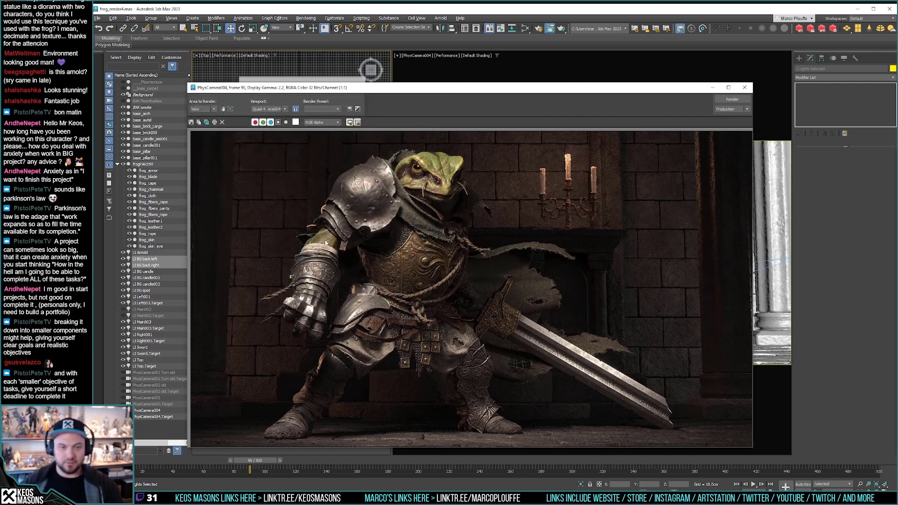
click(721, 101)
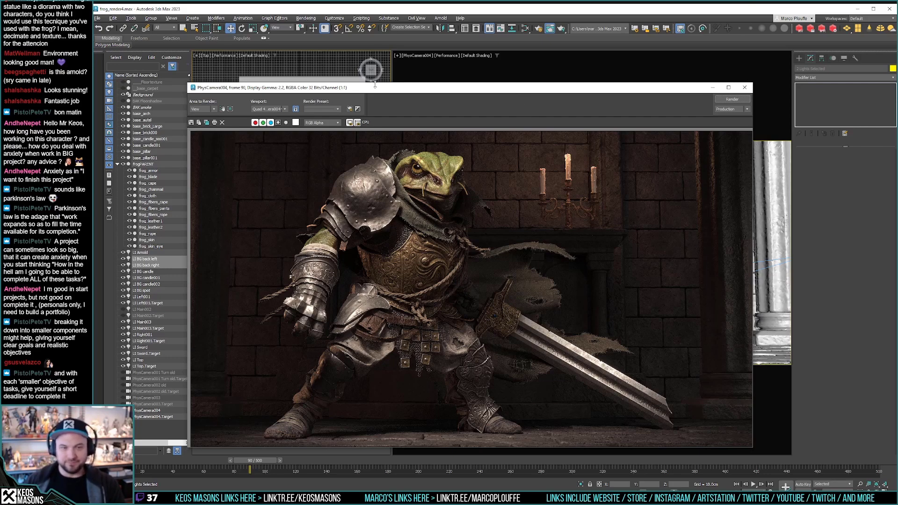
Step: Save the new full-view render to the desktop as 26a.jpg
click(191, 122)
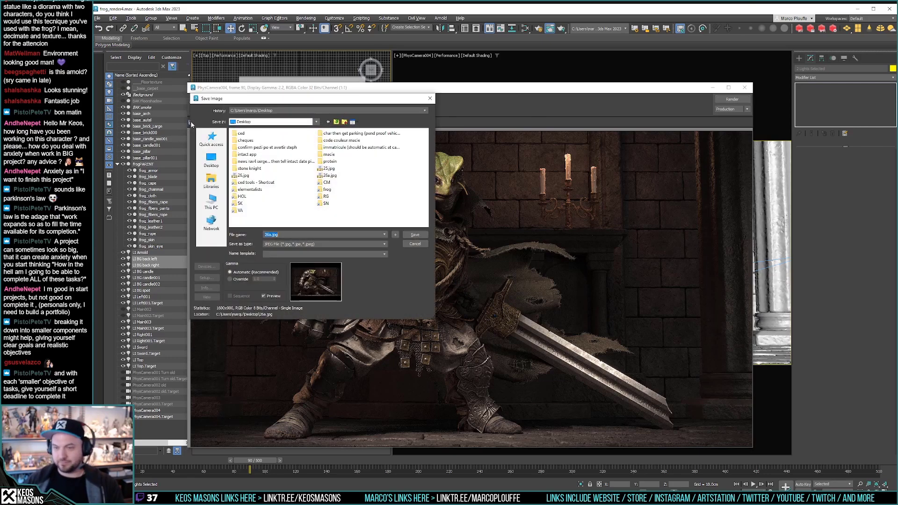
click(271, 235)
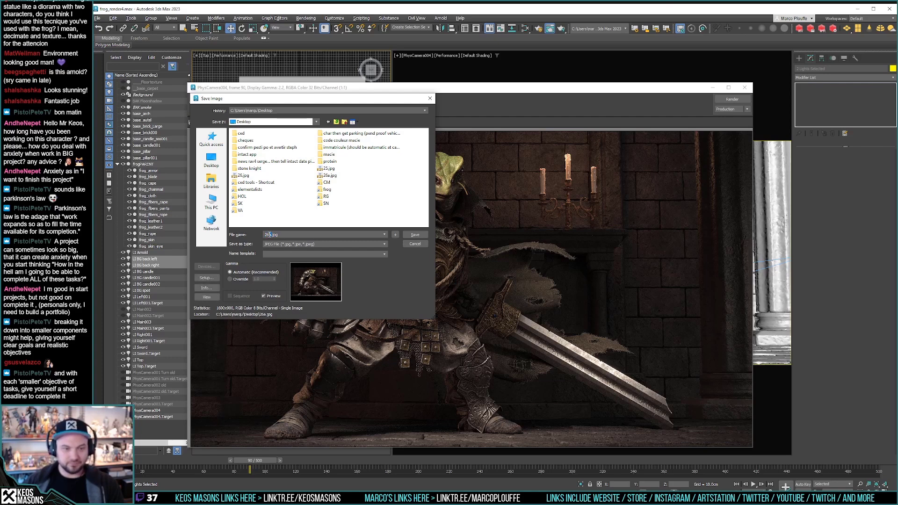
key(Return)
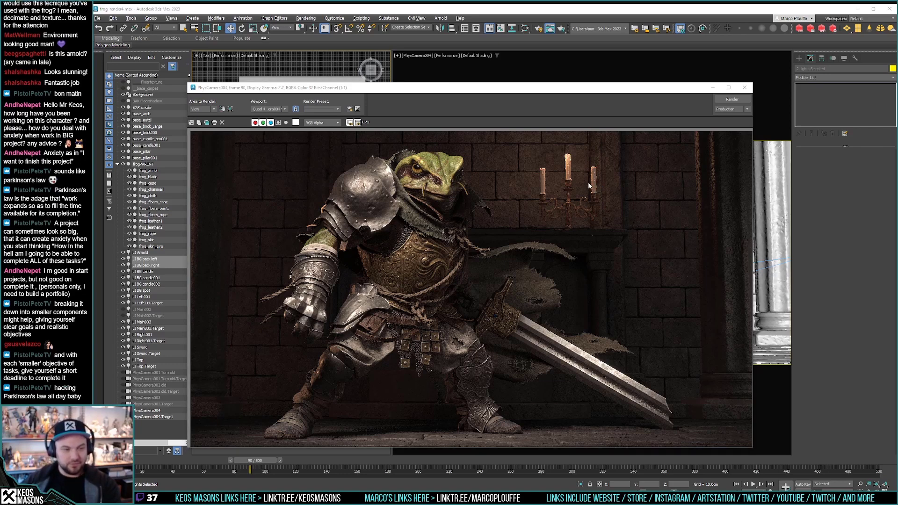
Step: Compare candle brightness by flipping between 26.jpg and 26a.jpg in ImageGlass
key(alt+Tab)
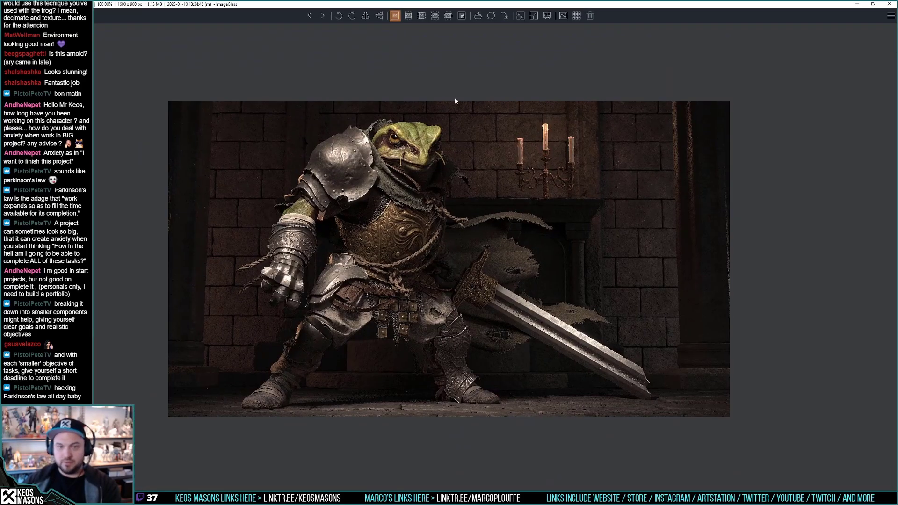
drag(460, 3, 516, 61)
key(Left)
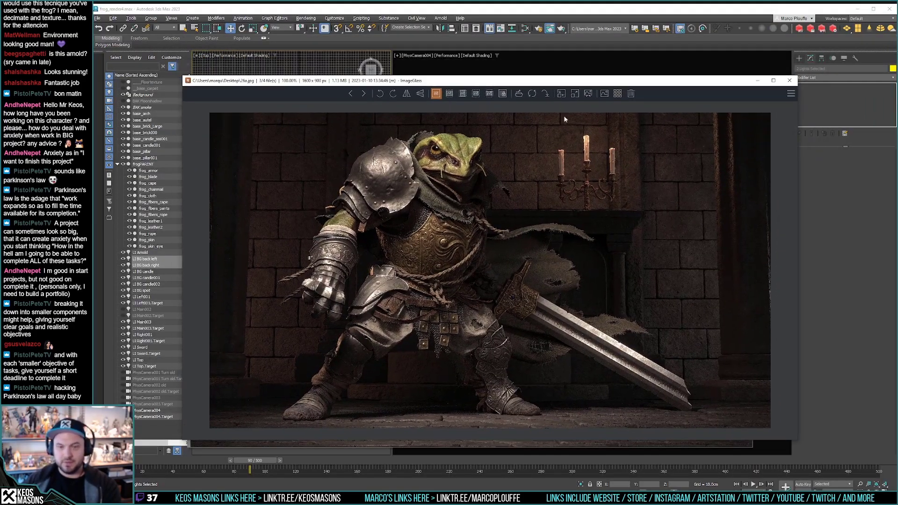
key(Right)
key(Left)
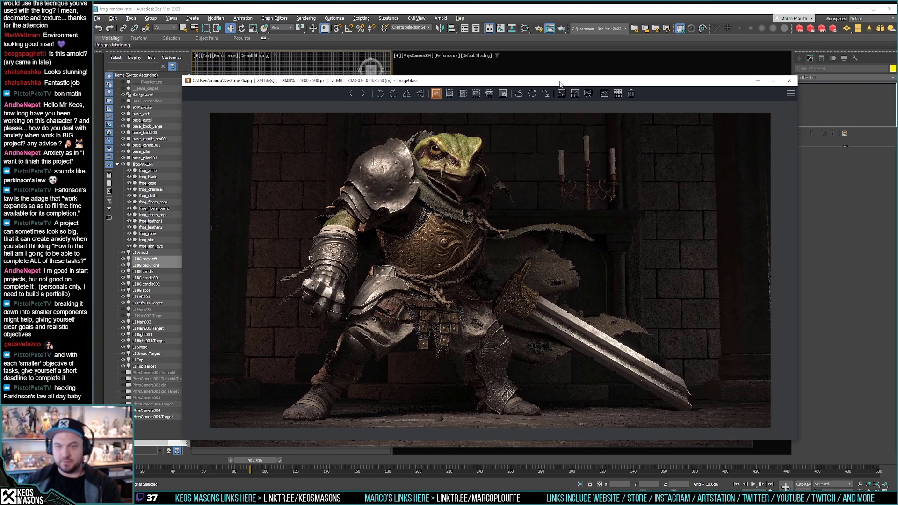
key(Right)
key(Left)
key(Right)
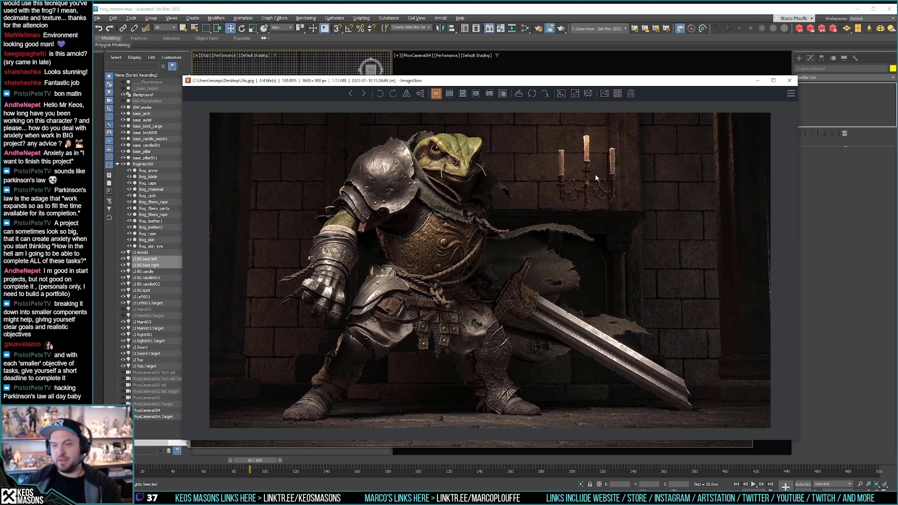
key(Left)
key(Right)
key(Left)
key(Right)
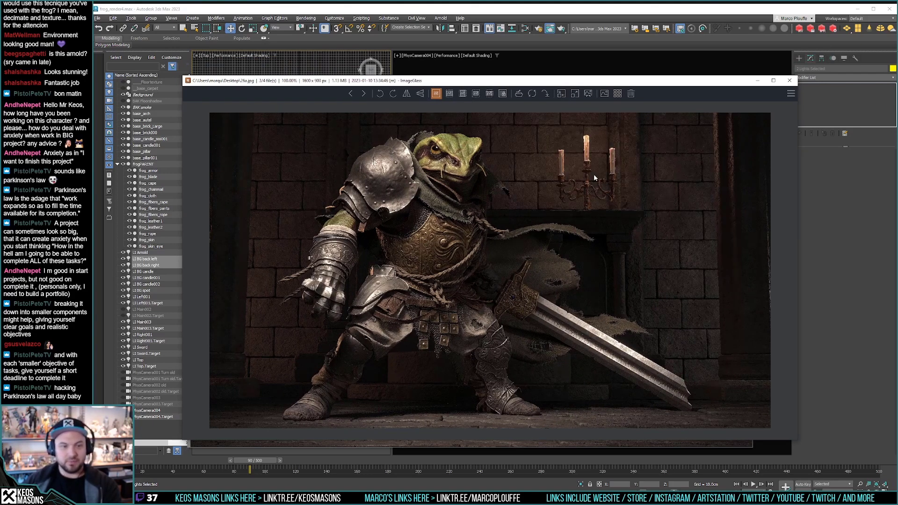
key(Left)
key(Right)
key(Left)
key(Right)
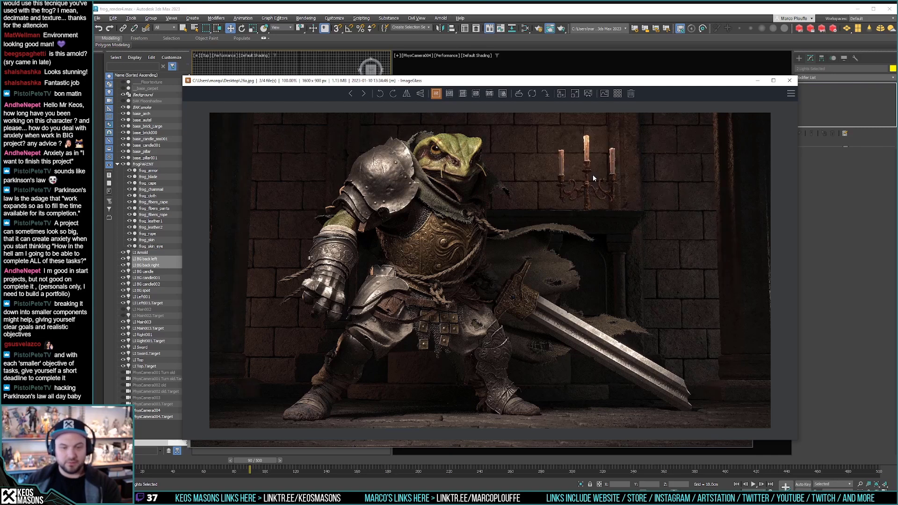
key(Left)
key(Right)
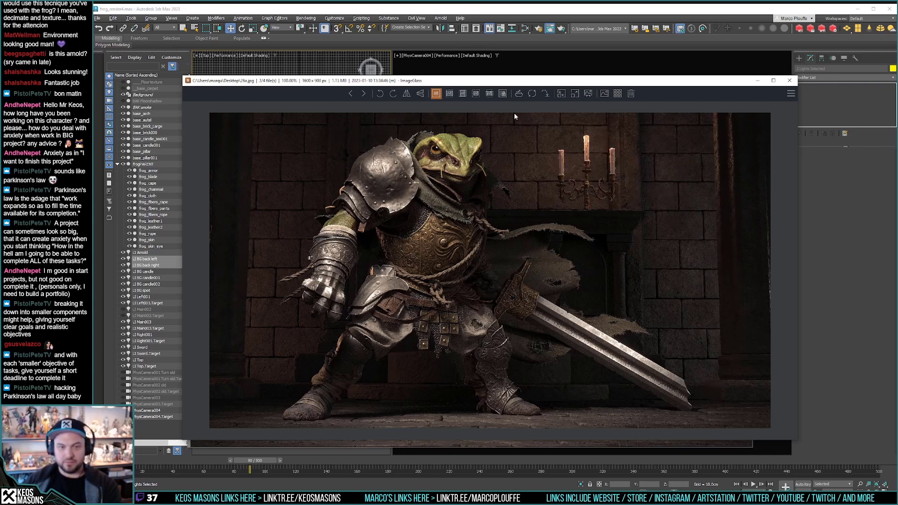
key(Left)
key(Right)
key(Left)
key(Right)
key(Left)
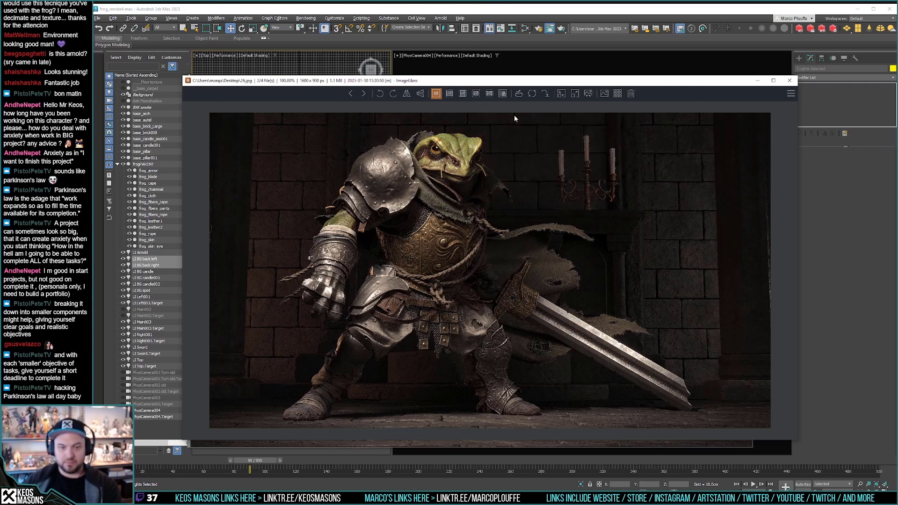
key(Right)
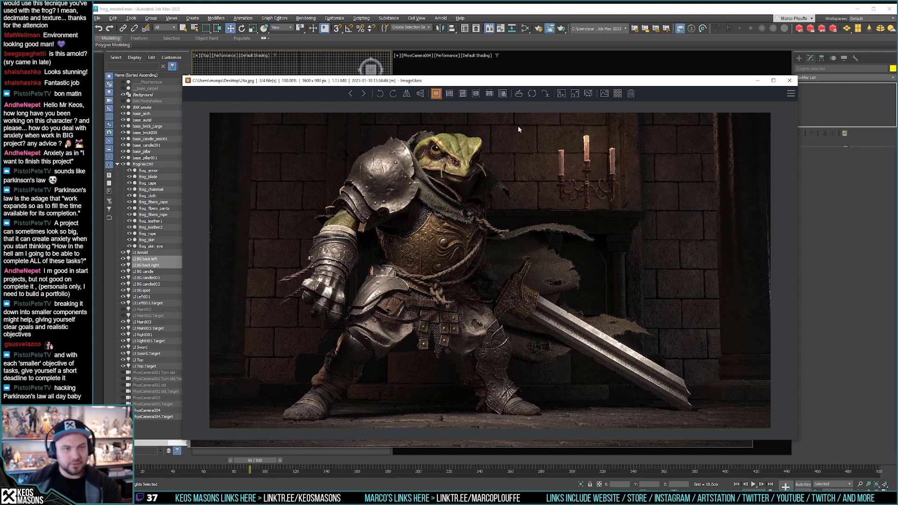
Step: Compare the right curtain lighting between 26a.jpg and 26b.jpg, ending on 26a.jpg
key(Right)
key(Left)
key(Right)
key(Left)
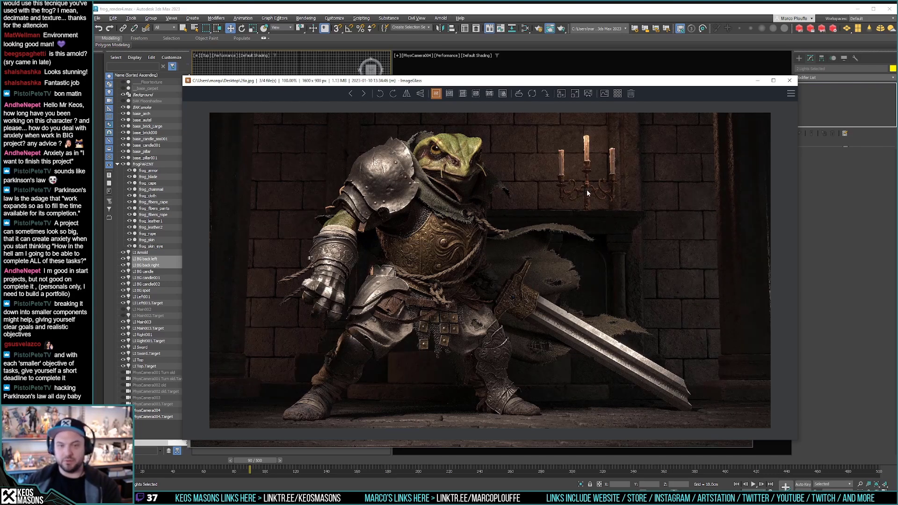
key(Right)
key(Left)
key(Right)
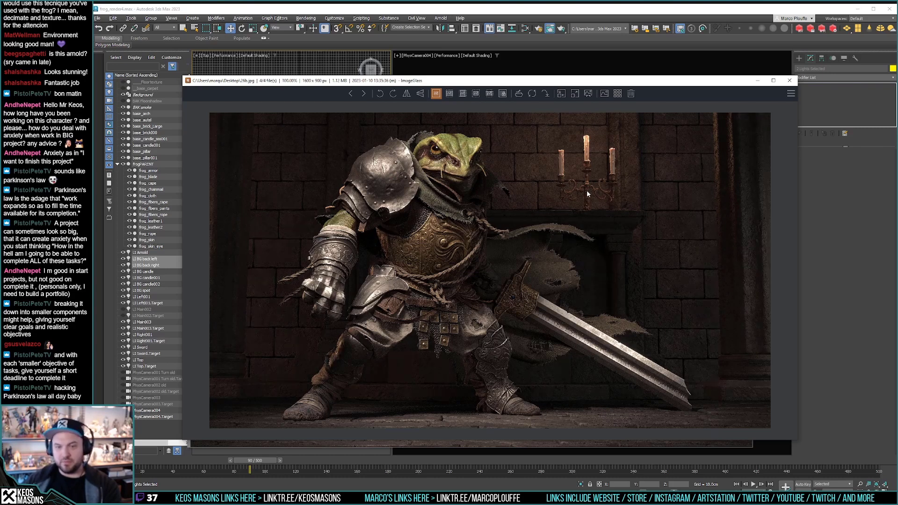
key(Left)
key(Right)
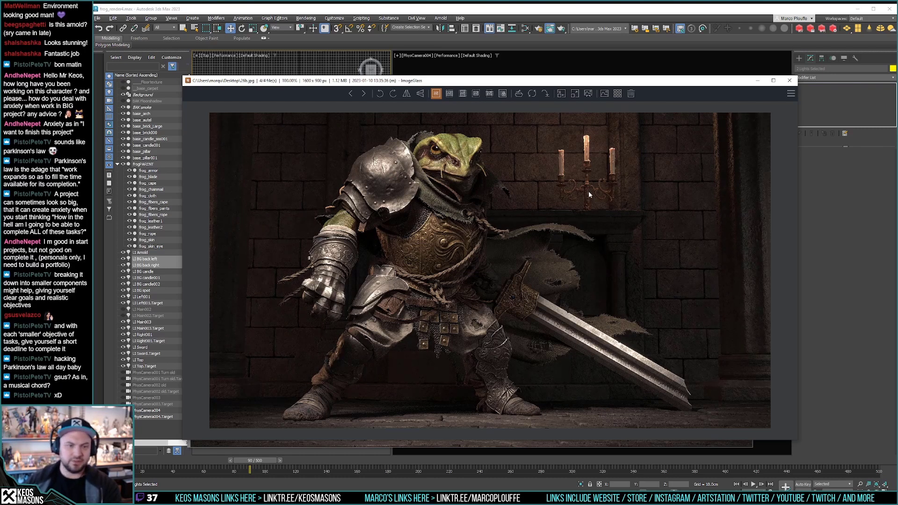
key(Left)
key(Right)
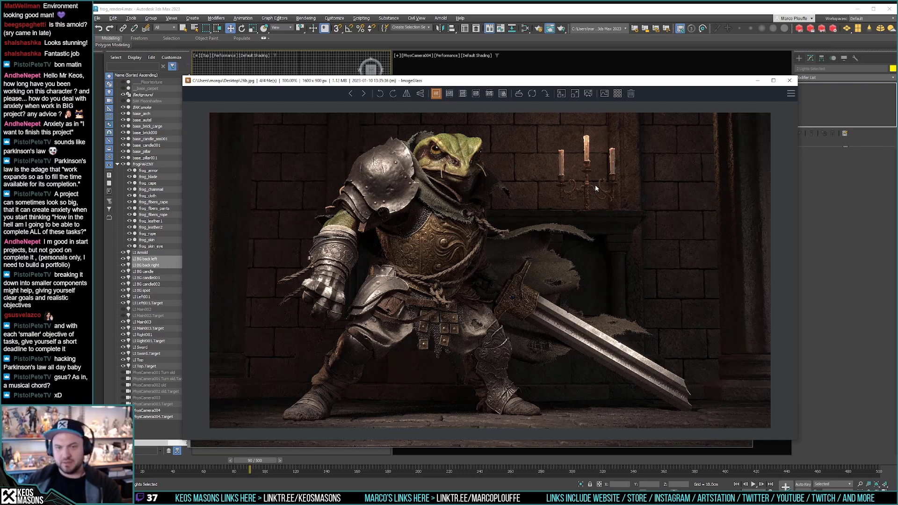
key(Left)
key(Right)
key(Left)
key(Right)
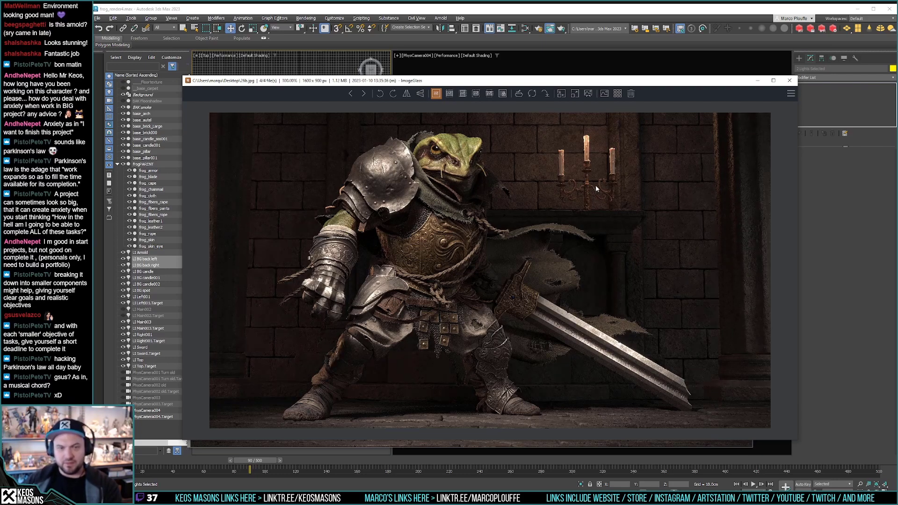
key(Left)
key(Right)
key(Left)
key(Right)
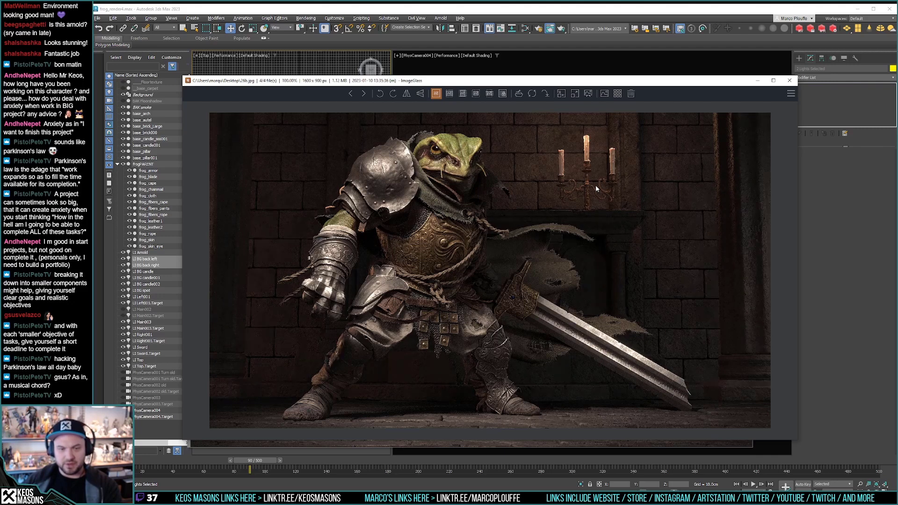
key(Left)
key(Right)
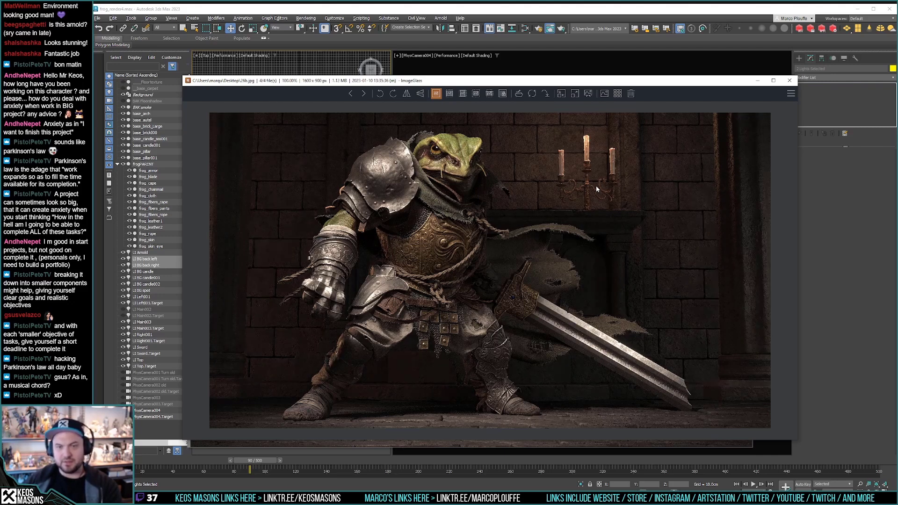
key(Left)
key(Right)
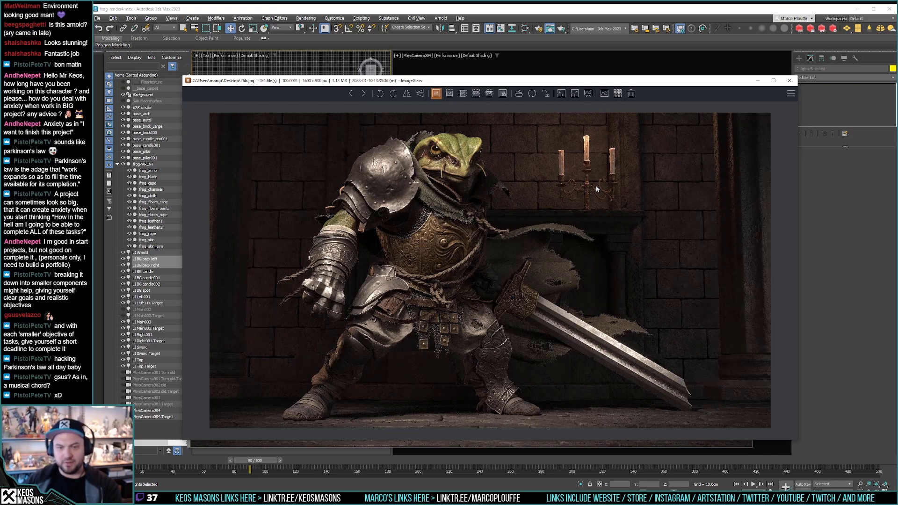
key(Left)
key(Right)
key(Left)
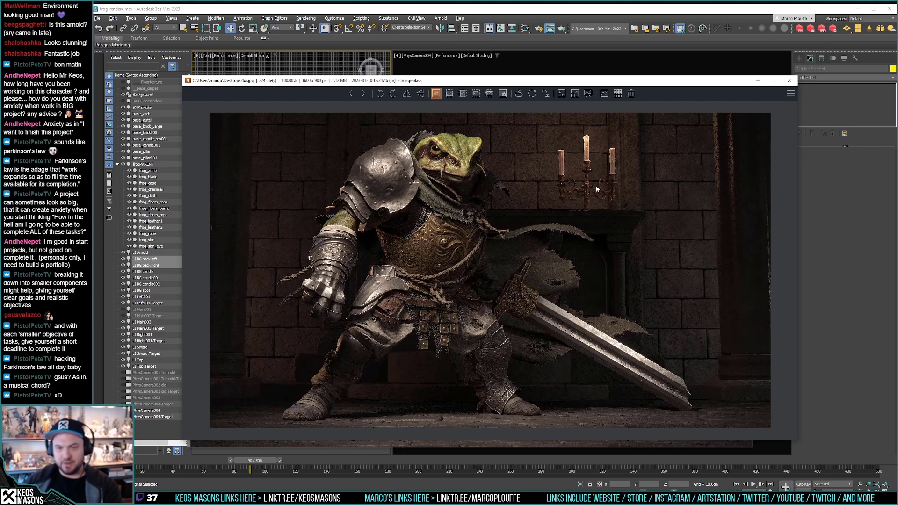
key(Right)
key(Left)
key(Right)
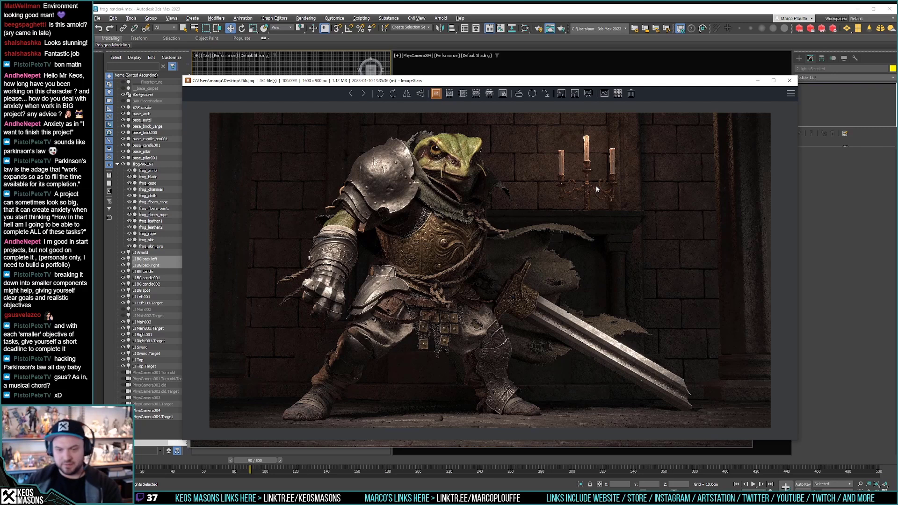
key(Left)
key(Right)
key(Left)
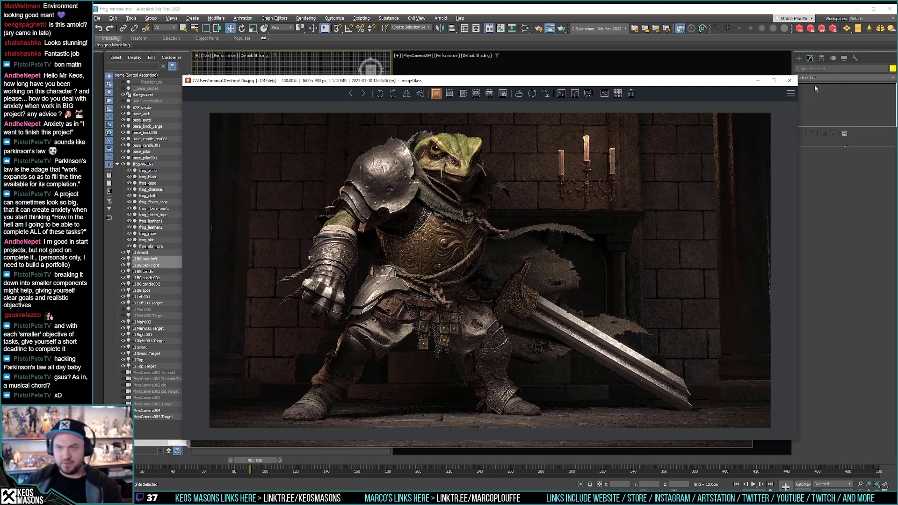
Step: Close ImageGlass and the frame window, then move the two back lights further along Y
click(789, 80)
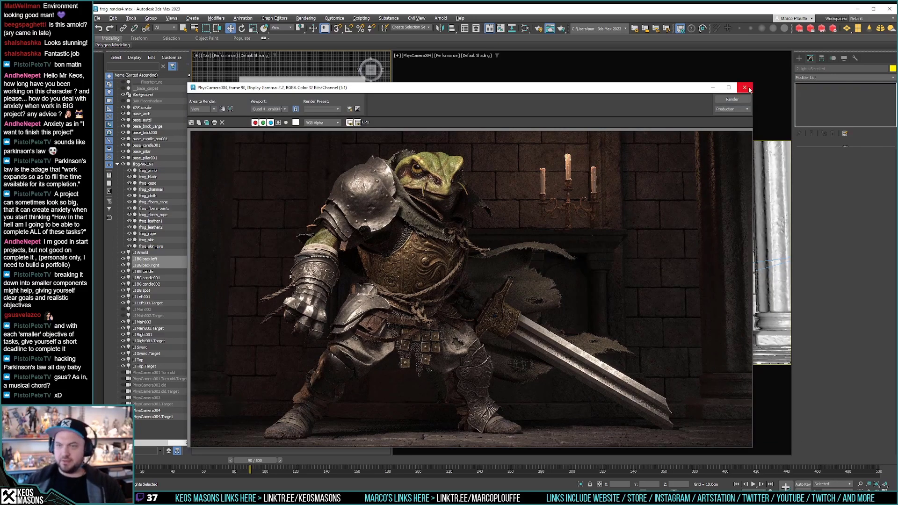
click(745, 88)
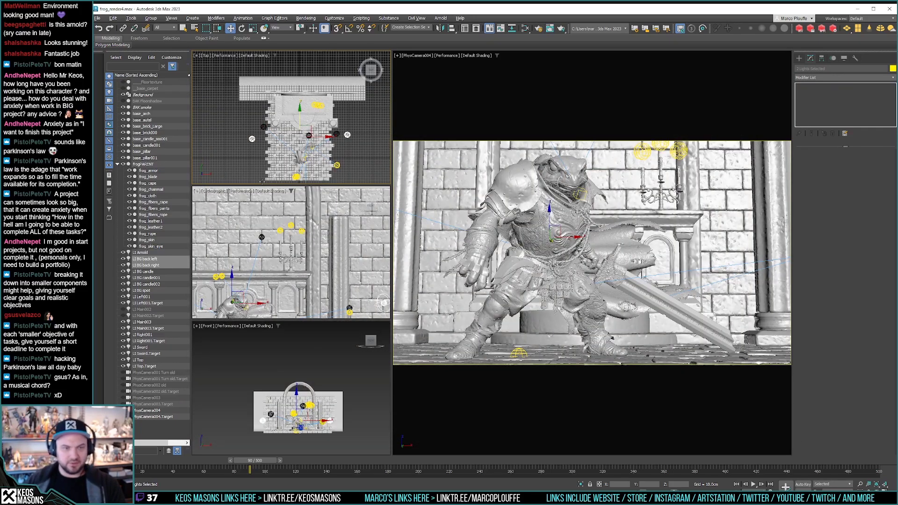
middle_drag(262, 155, 263, 157)
click(268, 153)
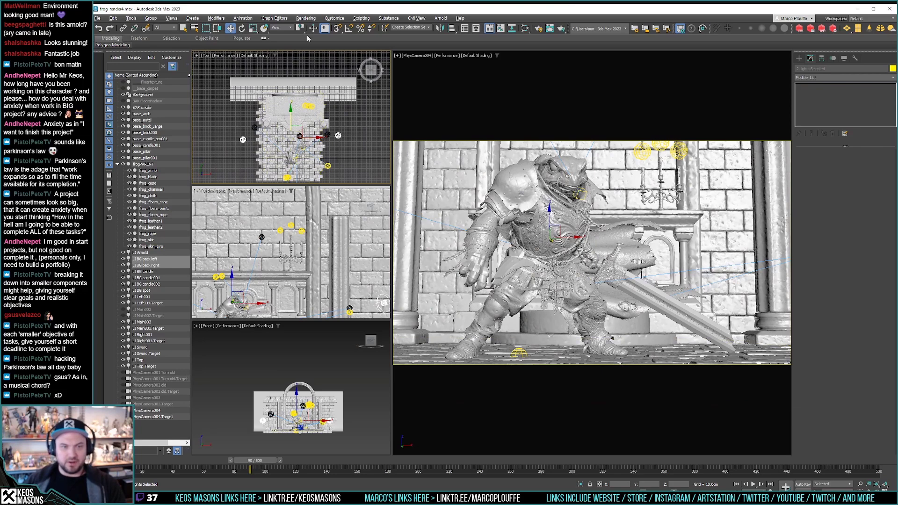
click(312, 100)
click(320, 159)
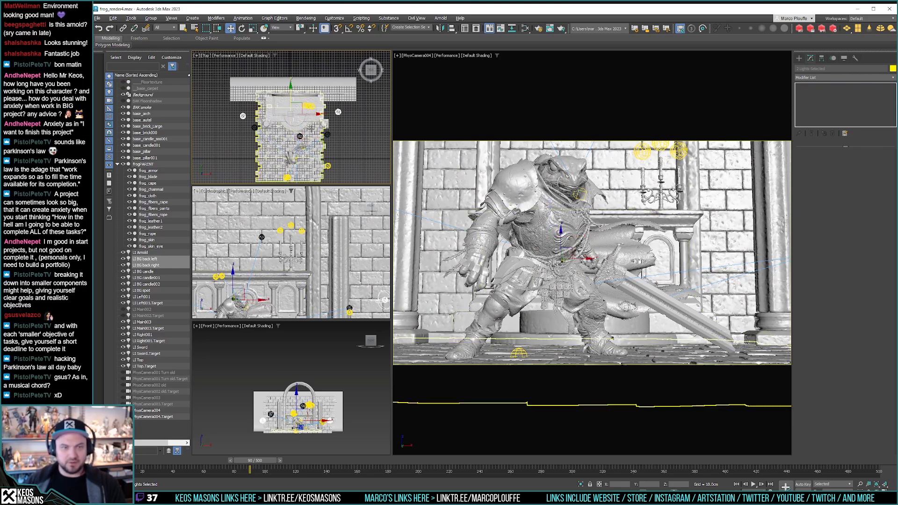
click(340, 141)
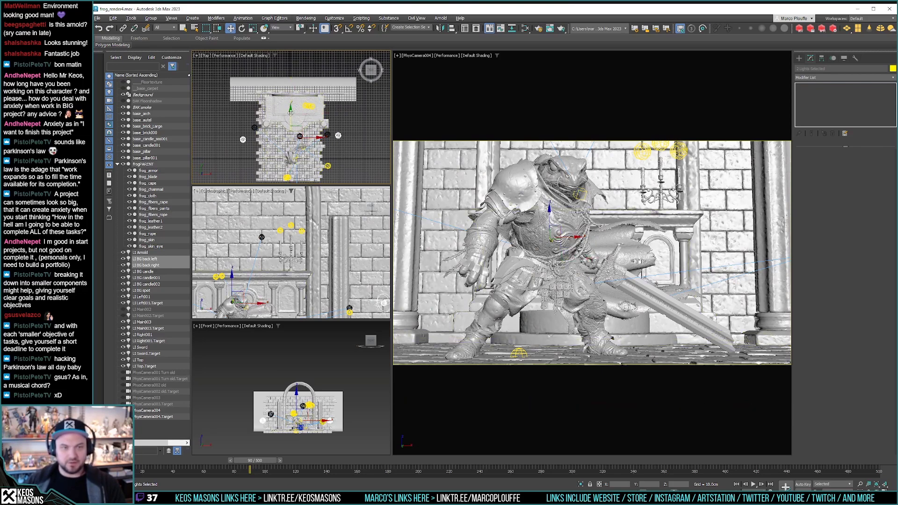
drag(290, 114, 290, 90)
Step: Move the LI BG back left light back along Y and start a new camera-view render
click(241, 119)
click(242, 117)
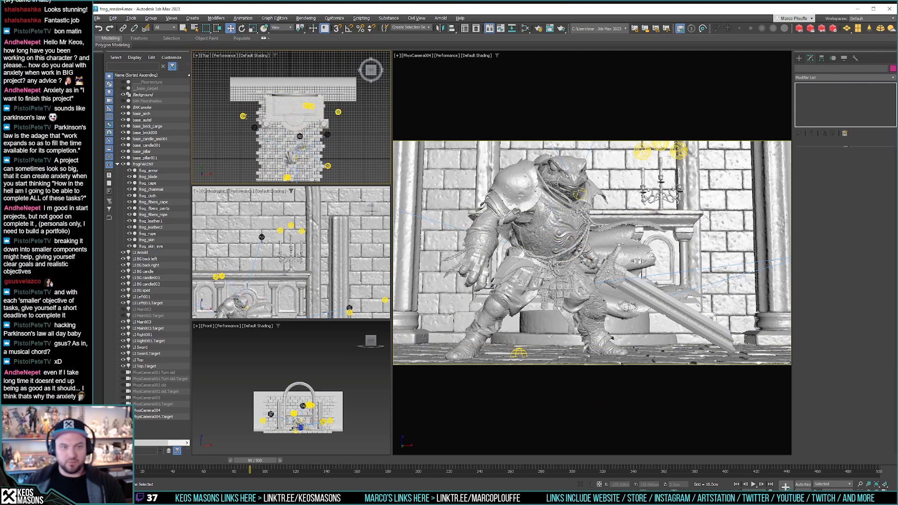
drag(242, 93, 243, 108)
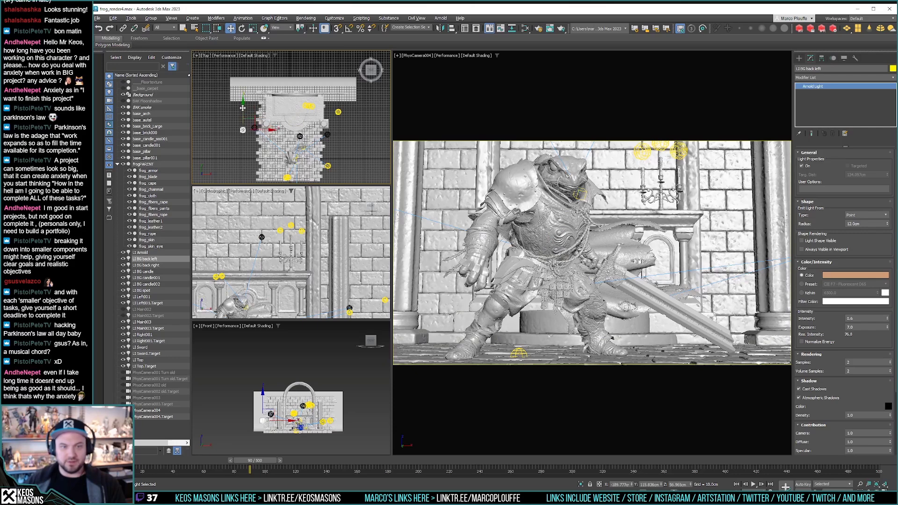
click(562, 29)
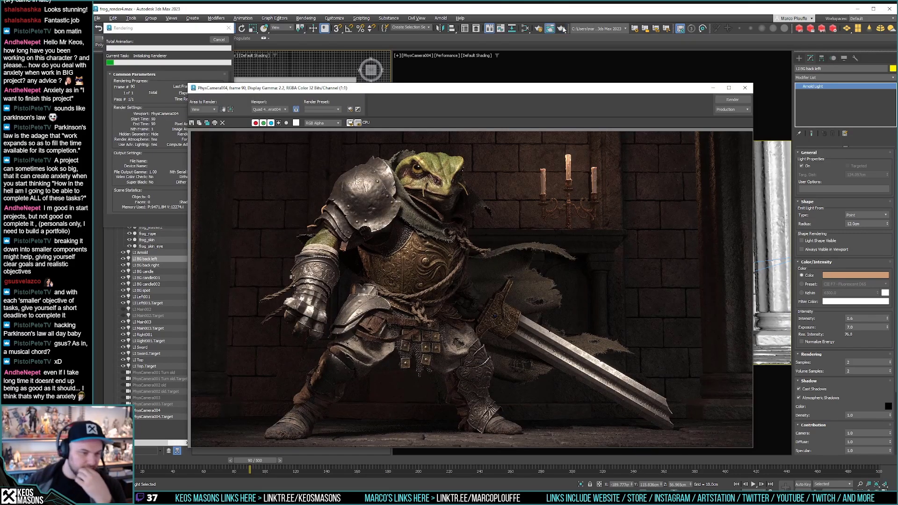
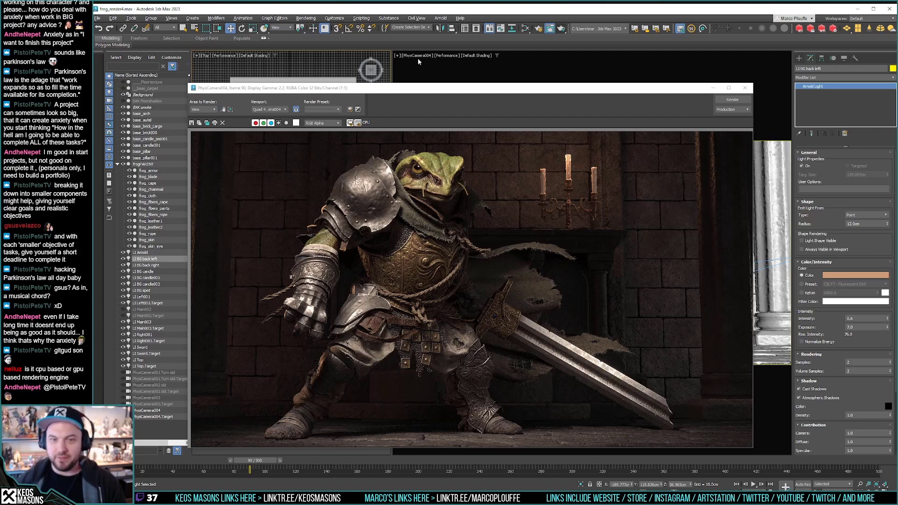
Step: Give the LI BG candle light a 1.0 cm radius and intensity 3.0
click(745, 88)
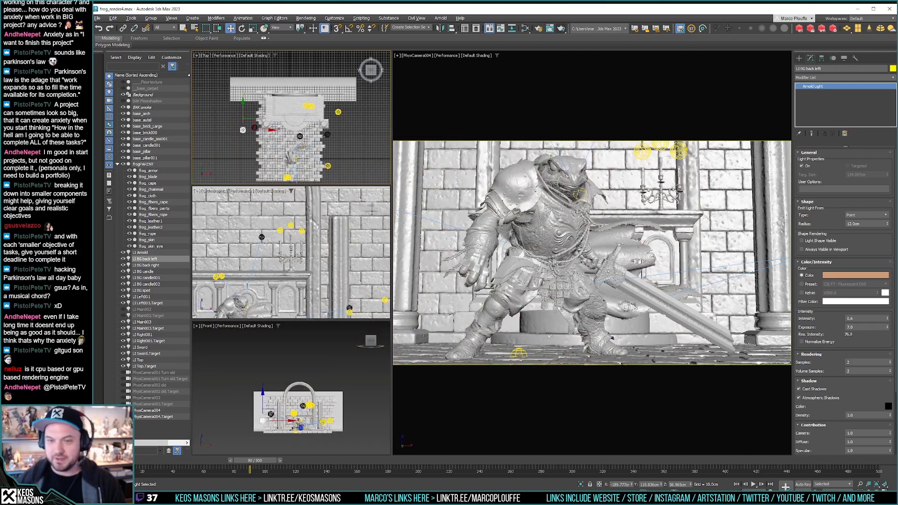
click(154, 272)
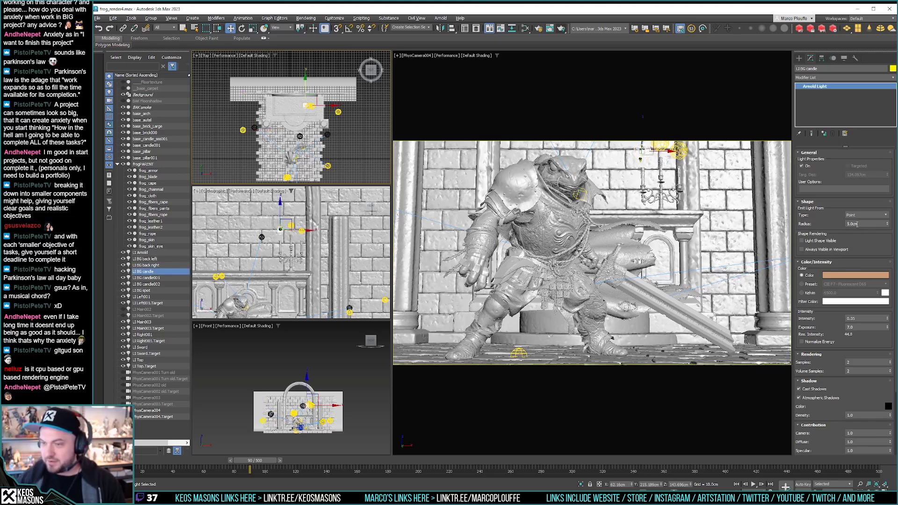
double_click(852, 225)
text(1)
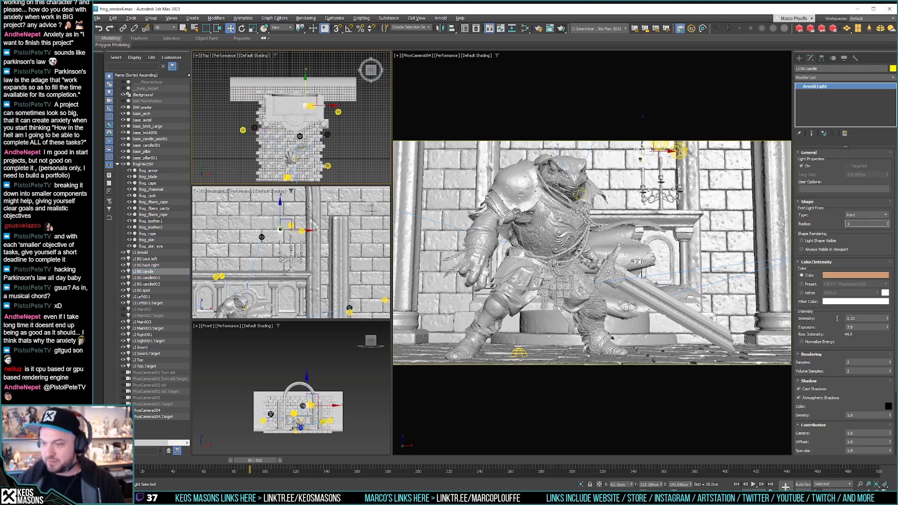
double_click(837, 318)
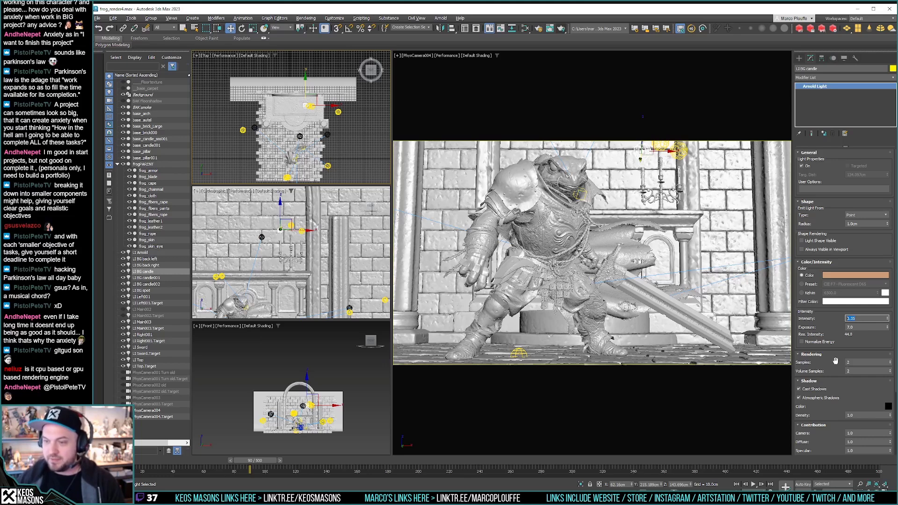
text(3)
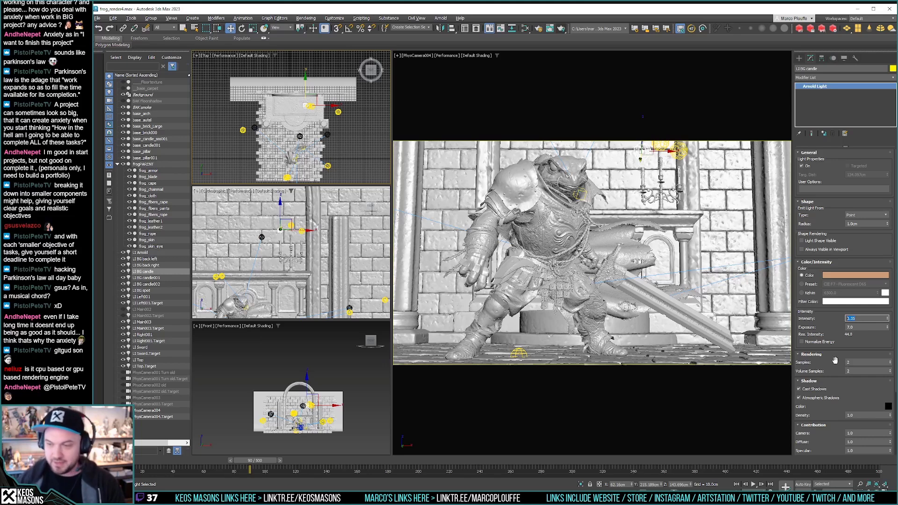
key(Return)
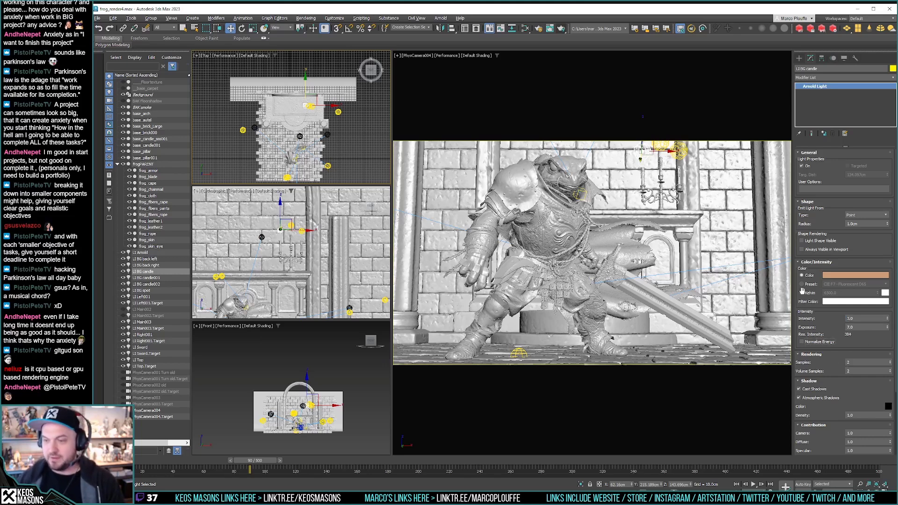
Step: Render the frog knight with the brighter candle, then revert its intensity to 0.35
click(561, 28)
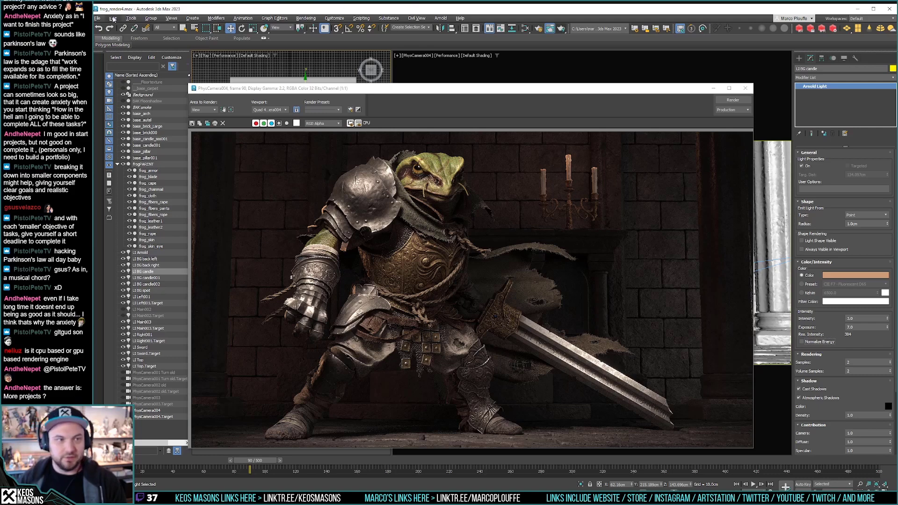
click(113, 19)
click(115, 29)
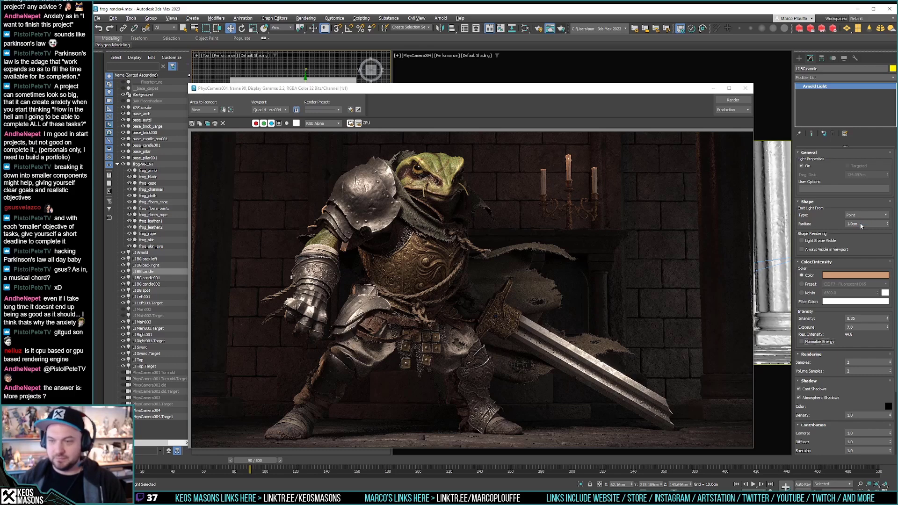
Step: Set the LI BG candle to radius 12.0 cm and intensity 0.1, then re-render
click(113, 19)
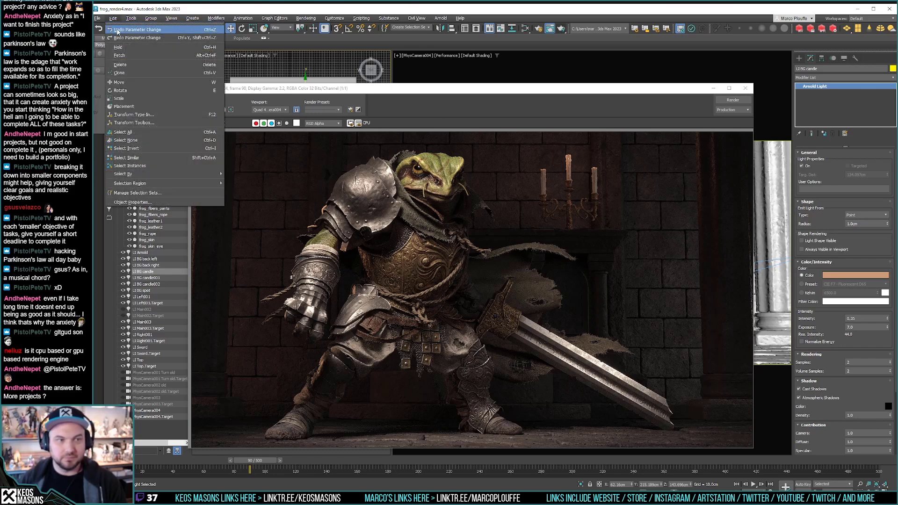
click(123, 29)
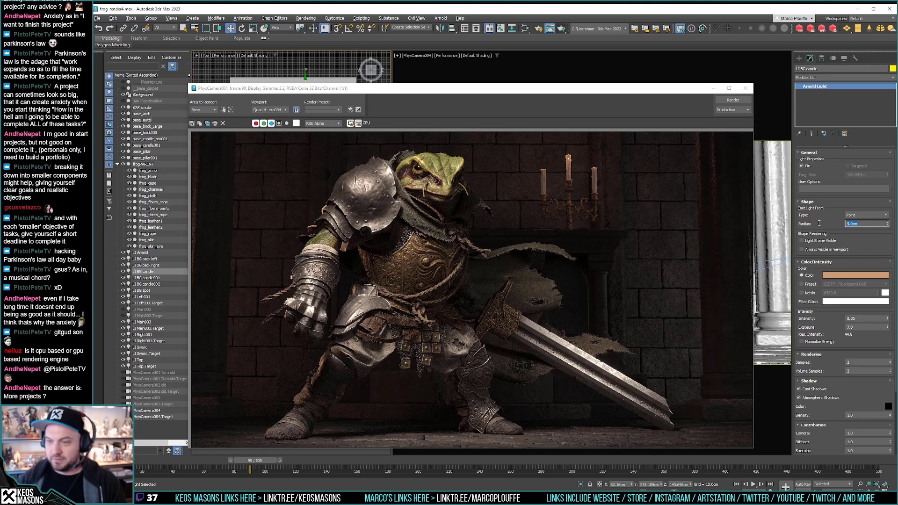
text(12)
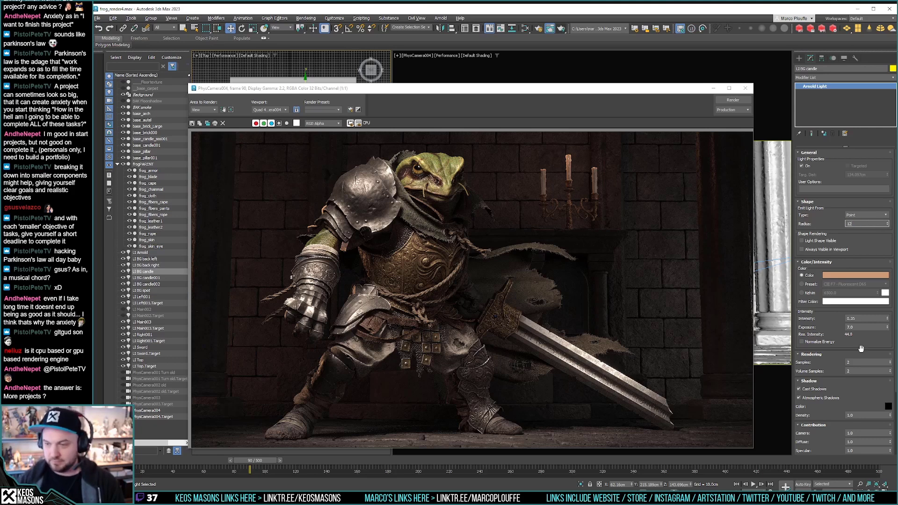
double_click(859, 318)
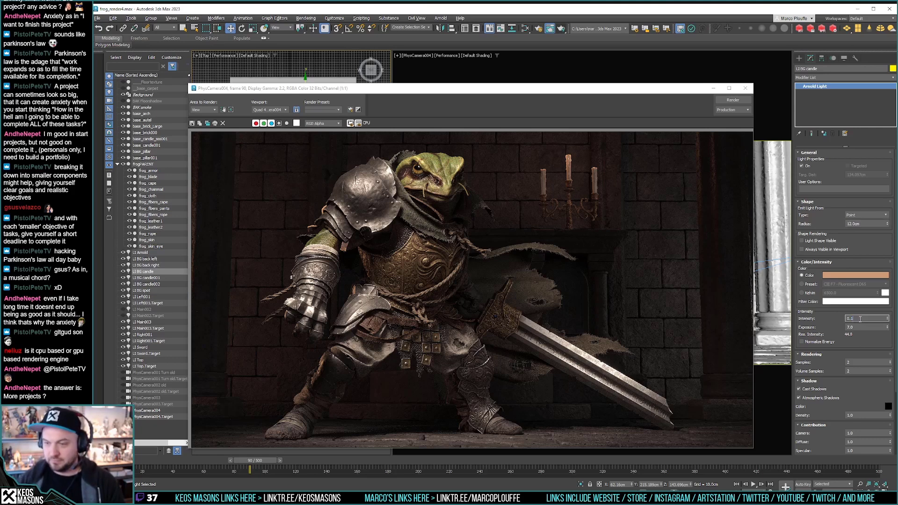
click(740, 101)
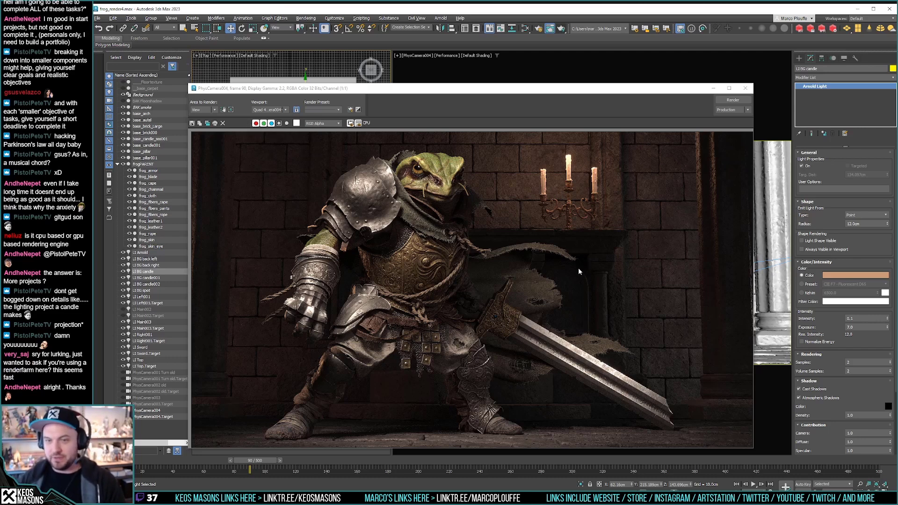
Step: Undo the candle light changes back to intensity 0.35 and radius 5.0 cm
click(747, 88)
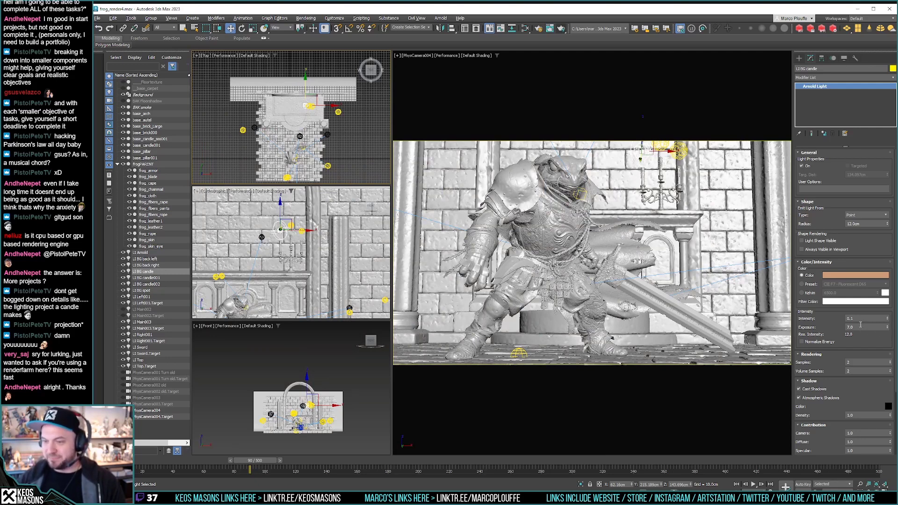
click(113, 18)
click(119, 27)
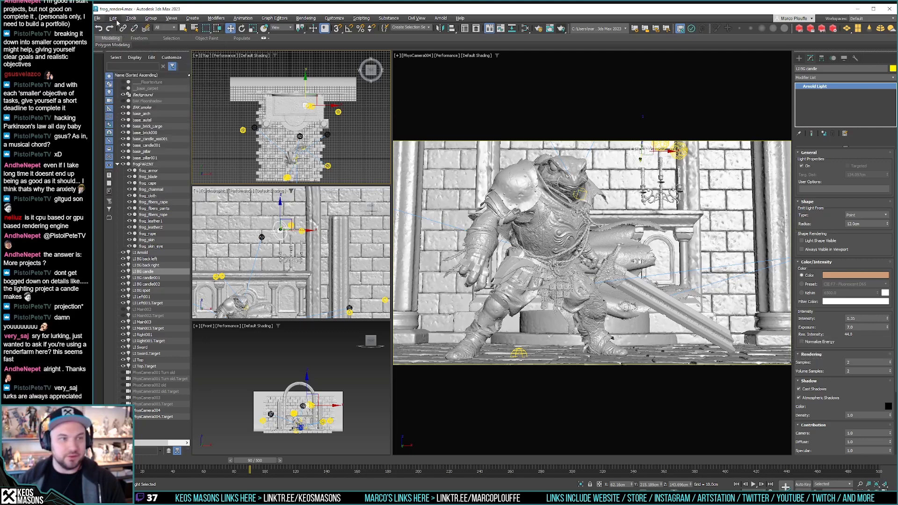
click(115, 18)
click(119, 27)
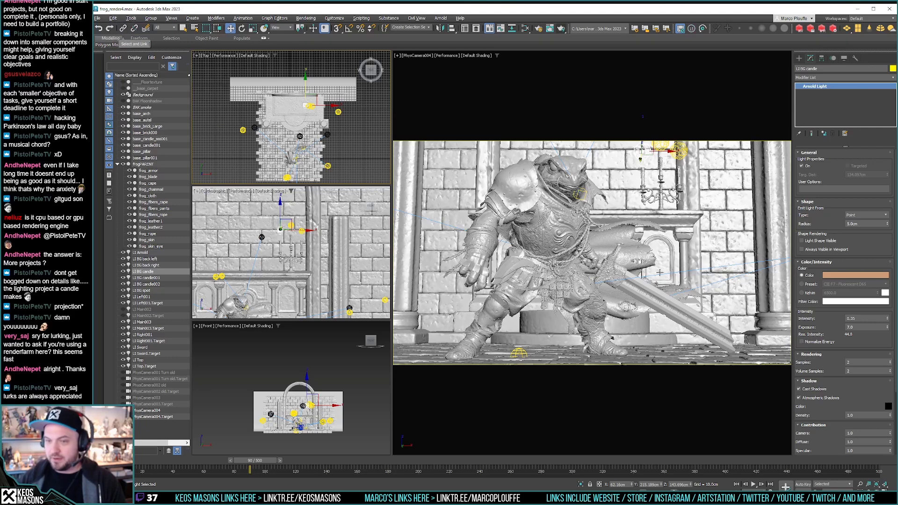
Step: Clone LI BG candle as a copy named 'LI Candle Frog' and shift it along X
click(149, 266)
click(149, 271)
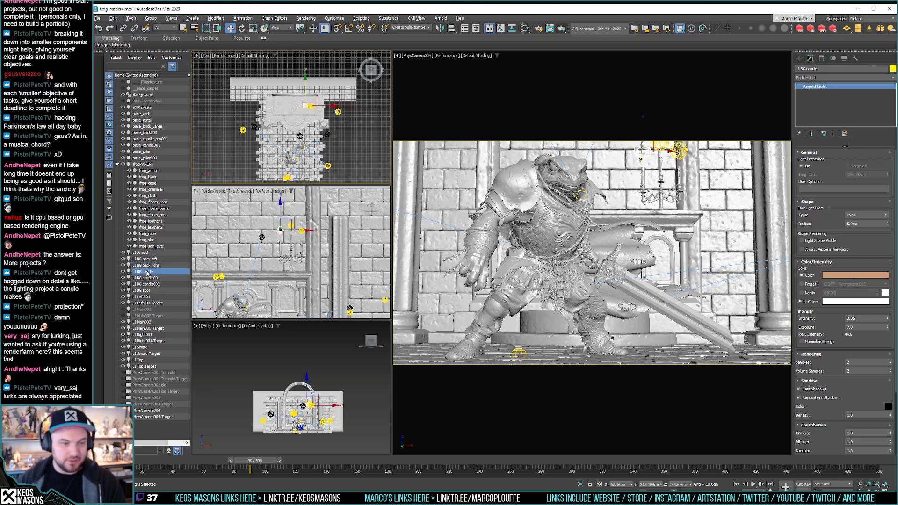
key(ctrl+v)
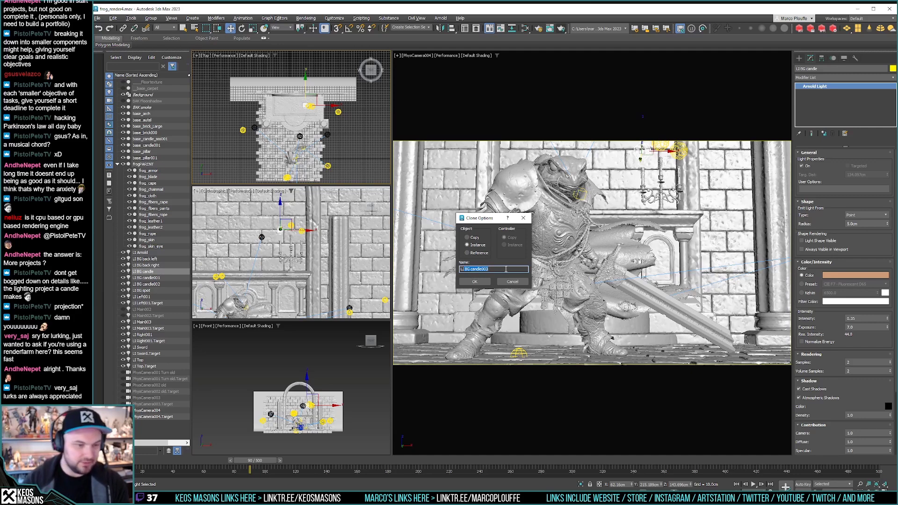
text(LI Candle)
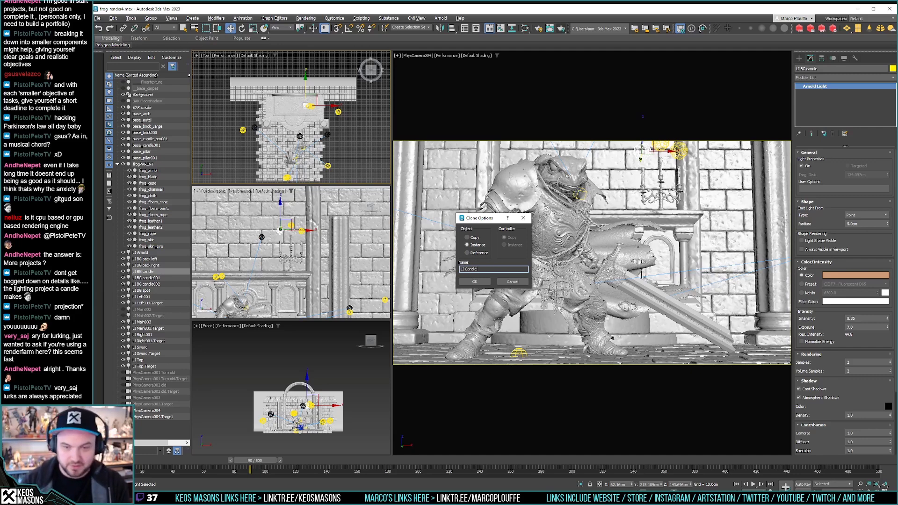
text( Fro)
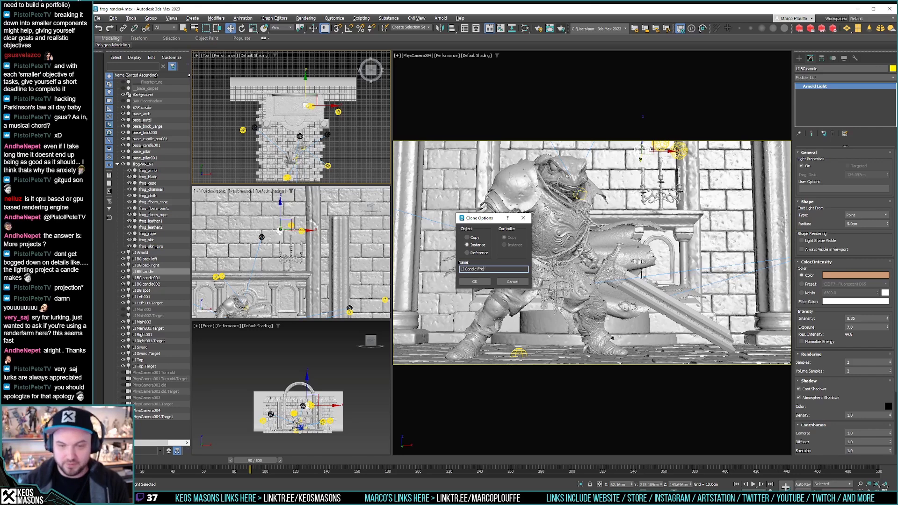
text(g)
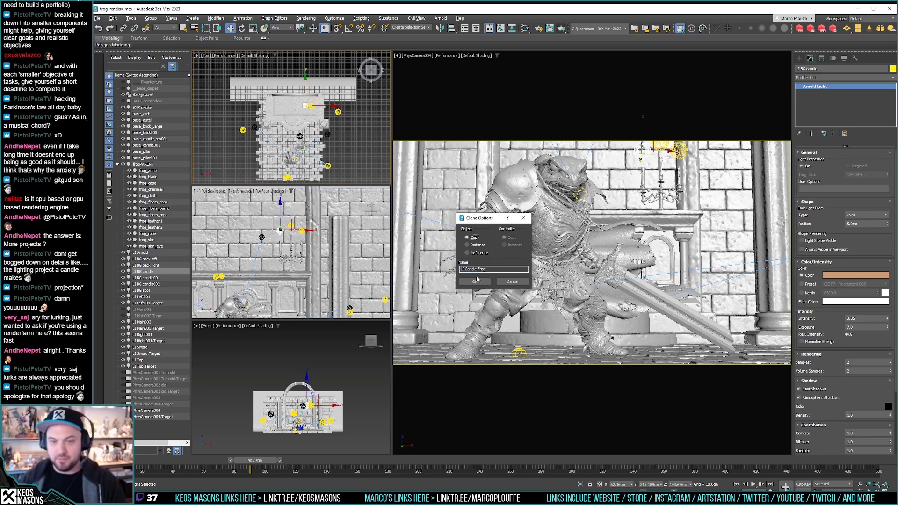
click(475, 281)
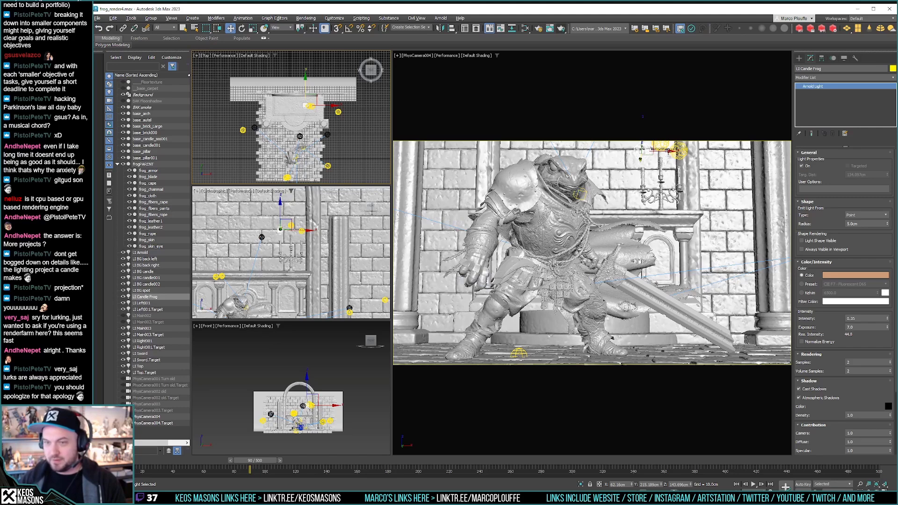
drag(668, 152, 679, 151)
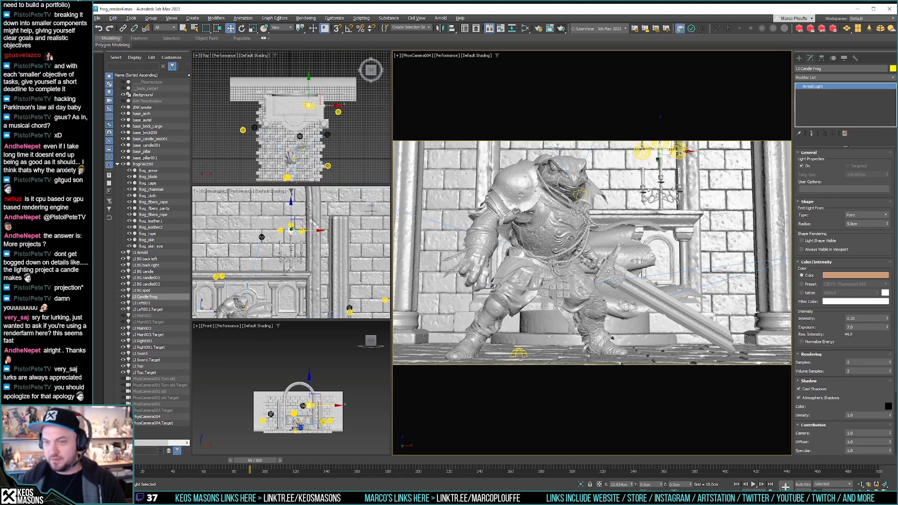
Step: Include LI Candle Frog in the frog_armor mesh's Arnold light group
click(468, 201)
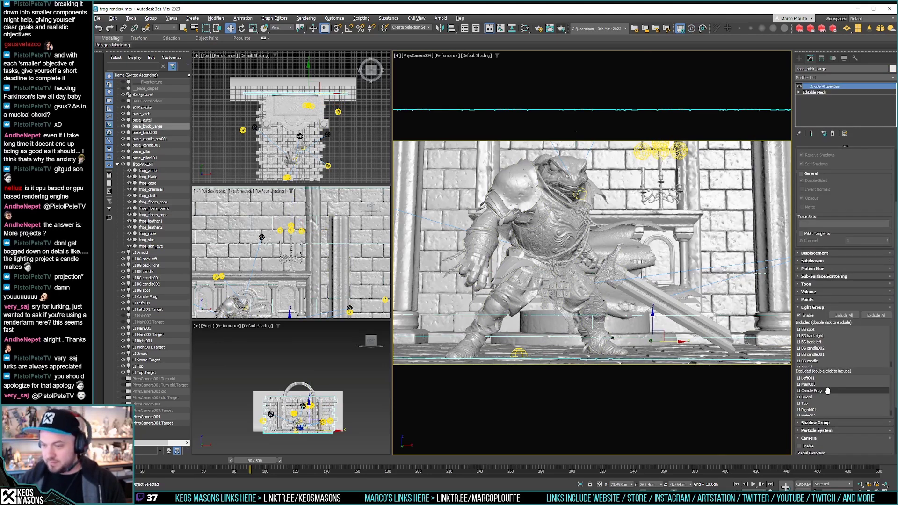
click(524, 184)
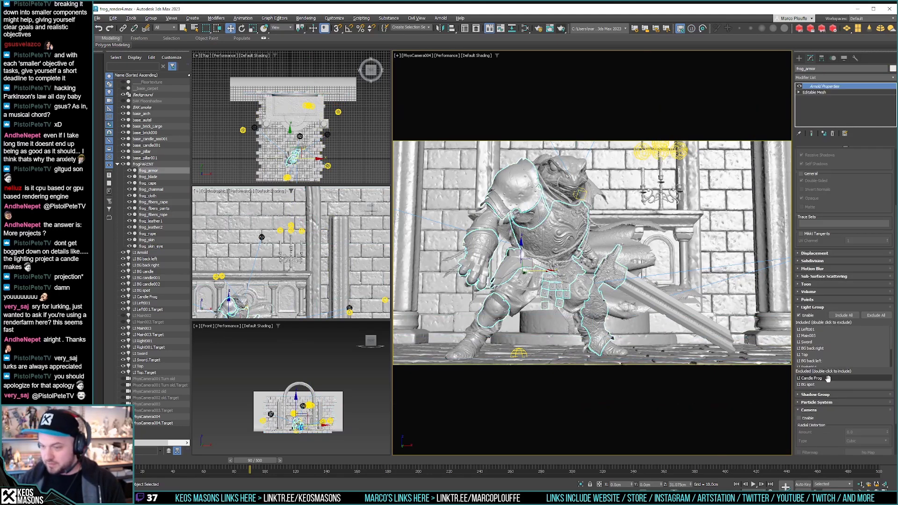
double_click(826, 378)
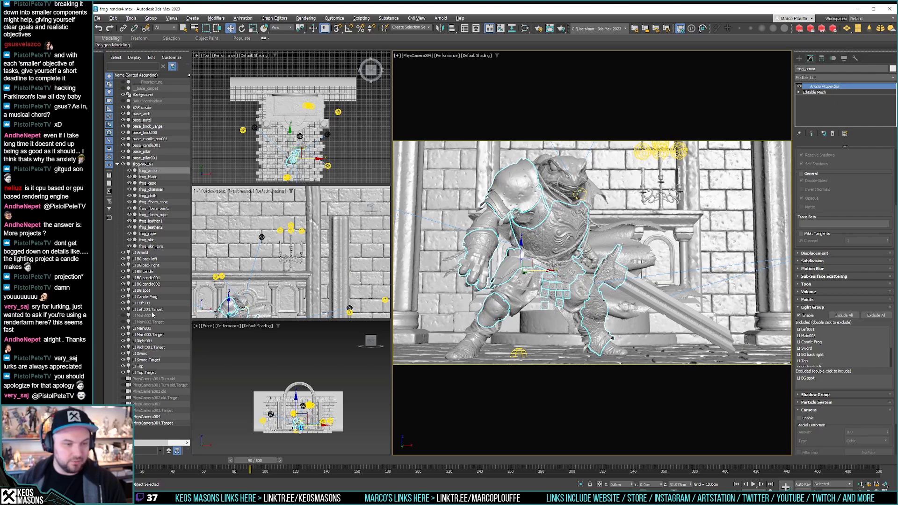
Step: Set the LI Candle Frog light to a 12.0 cm radius and intensity 1.0
click(146, 297)
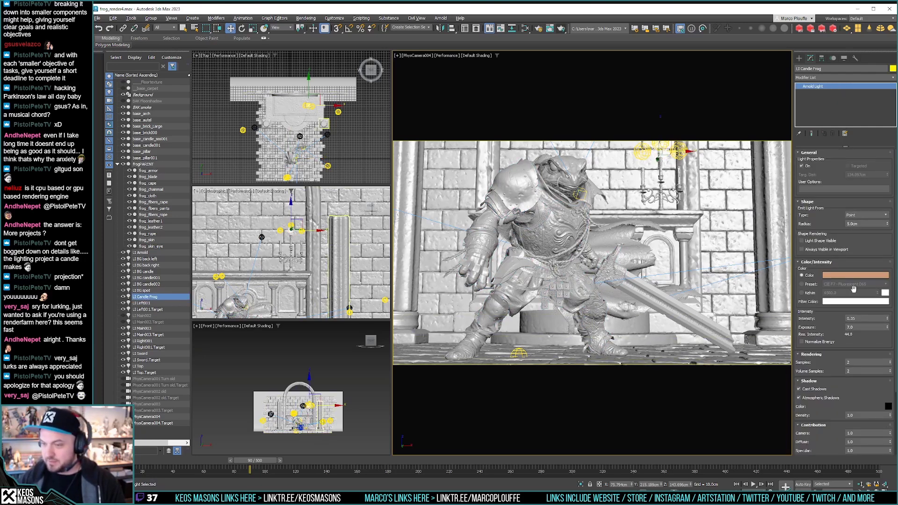
double_click(859, 224)
text(12)
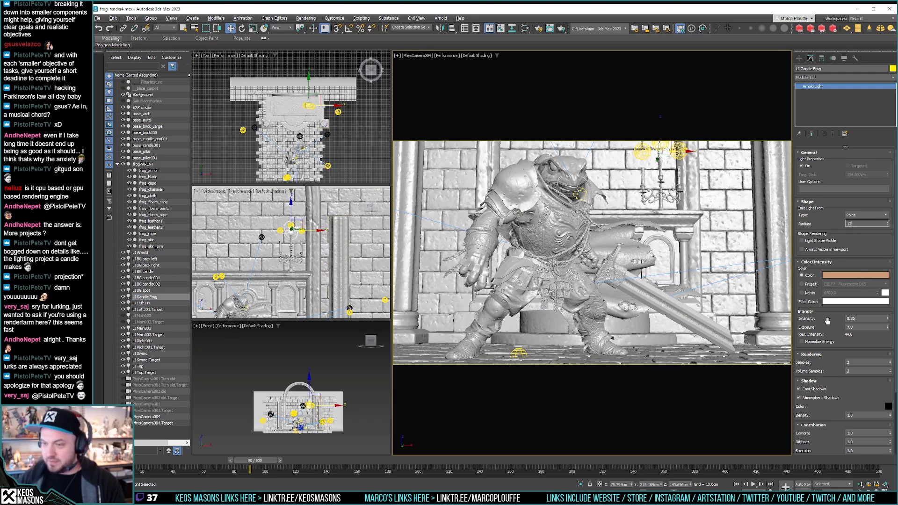
key(Tab)
text(1)
key(Return)
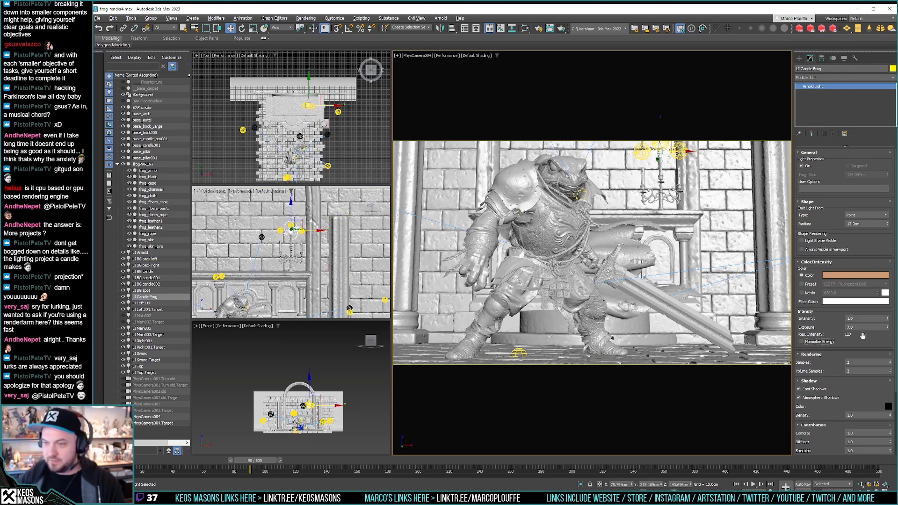
Step: Render the frog knight lit by the new LI Candle Frog light
click(561, 30)
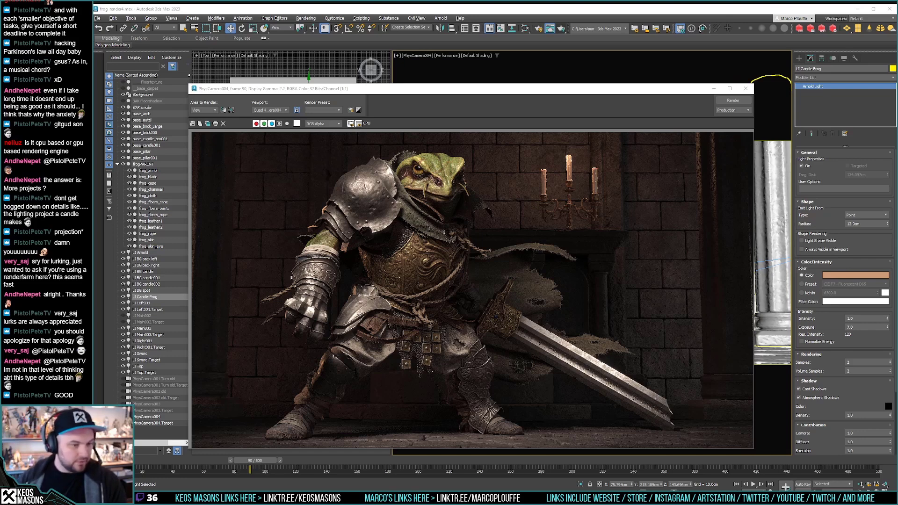
click(460, 99)
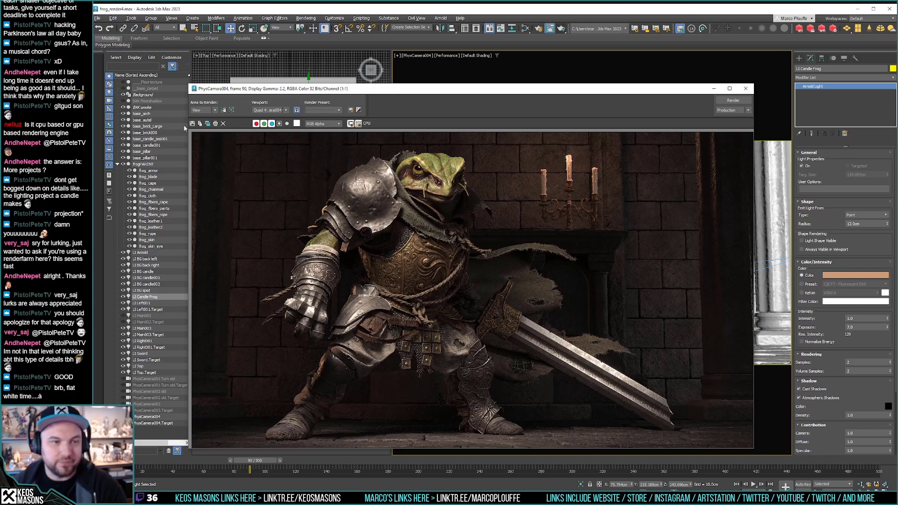
Step: Save the render to the Desktop as the JPEG 26c.jpg
text(2)
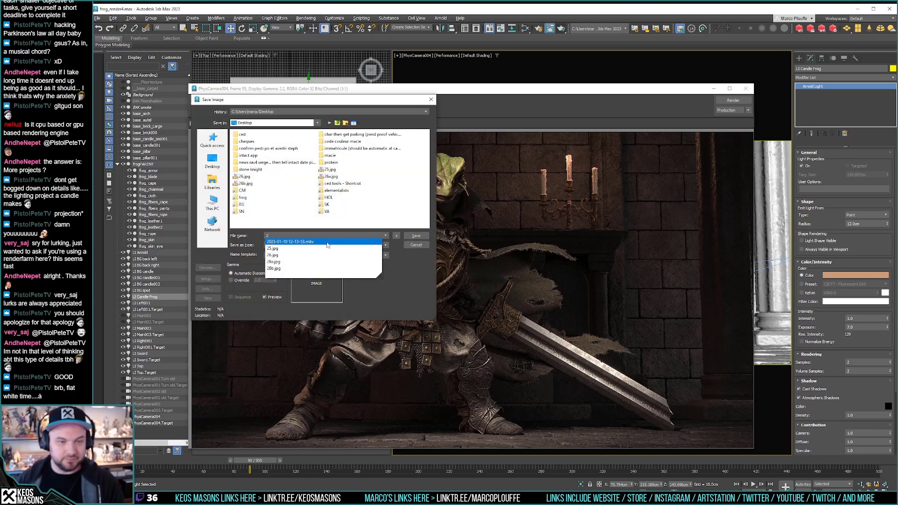
text(6v)
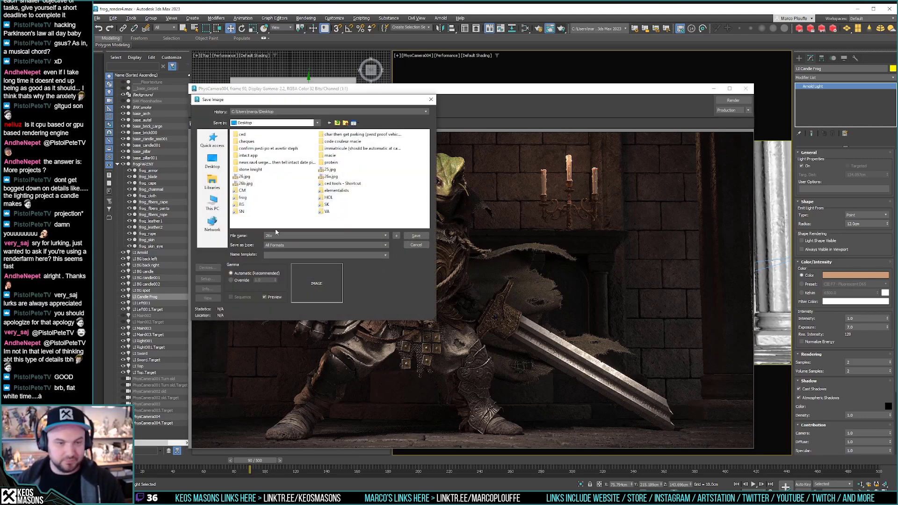
click(295, 244)
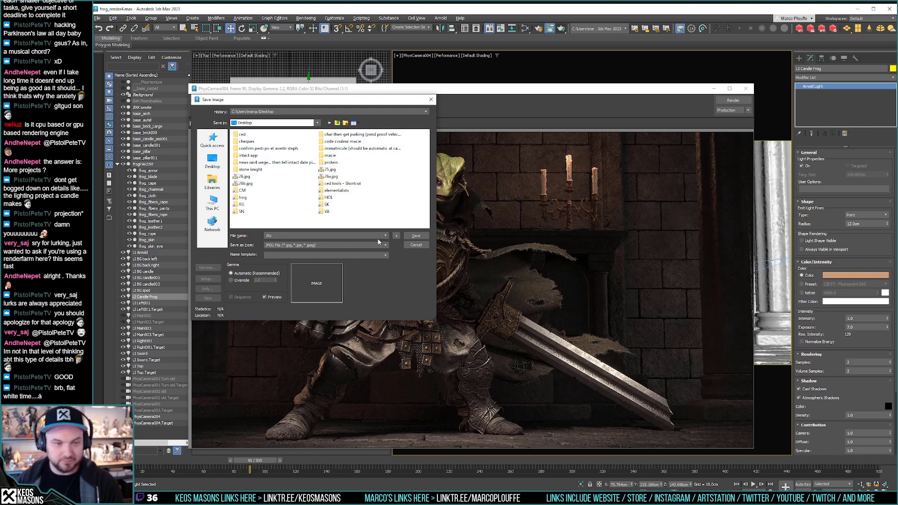
click(414, 236)
click(294, 251)
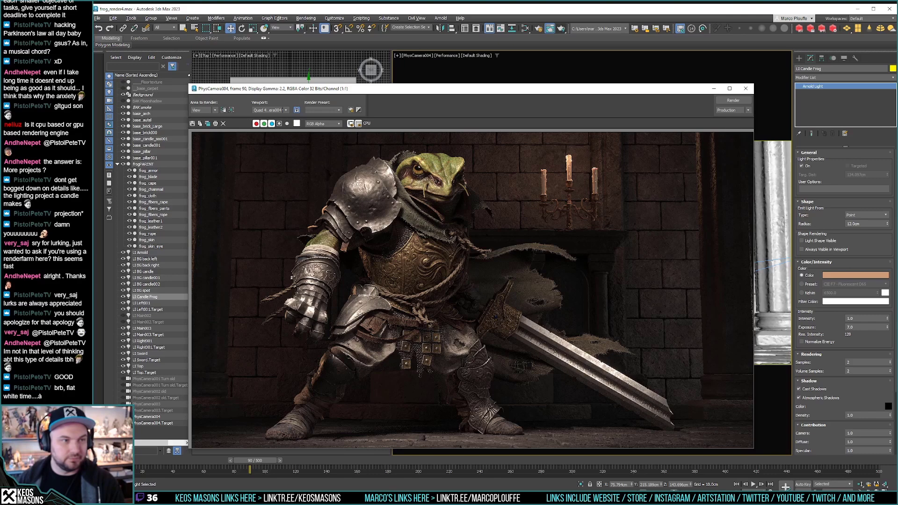
Step: View the saved render in ImageGlass and compare 26c.jpg against the earlier 26a.jpg
key(alt+Tab)
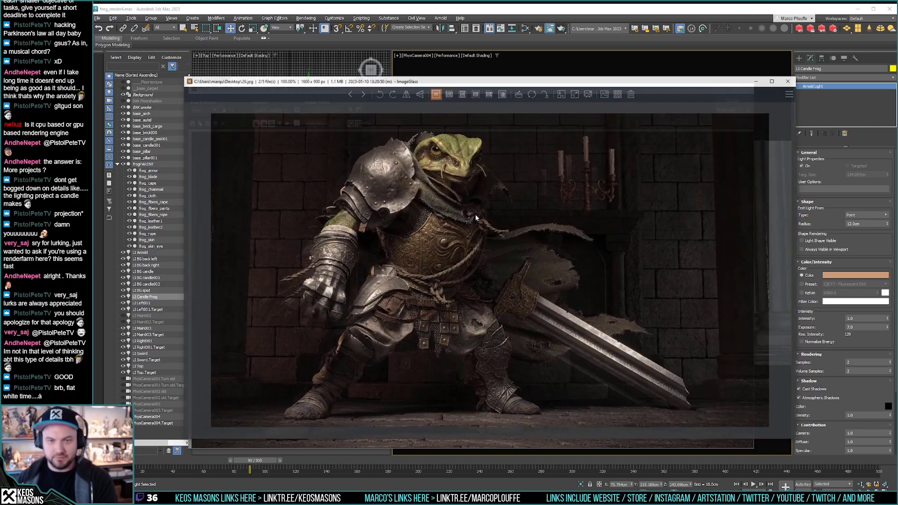
key(Right)
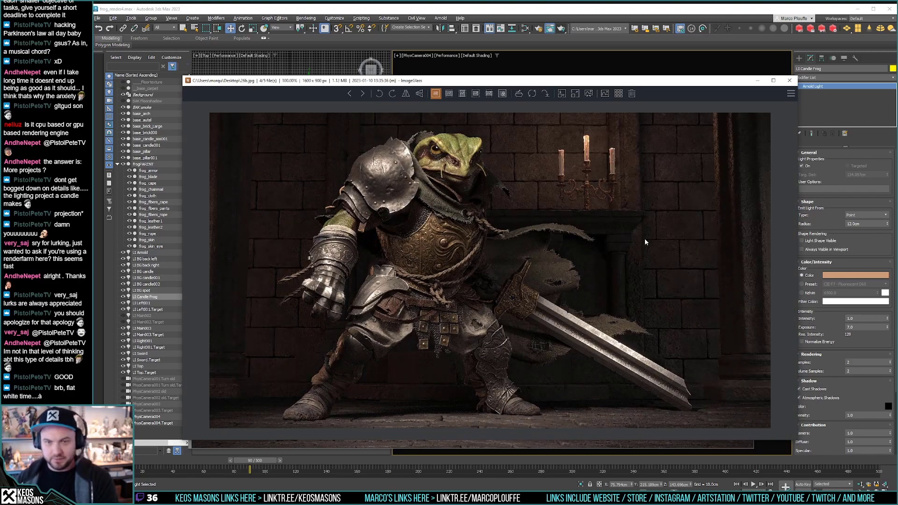
key(Left)
key(Right)
key(Right)
key(Right)
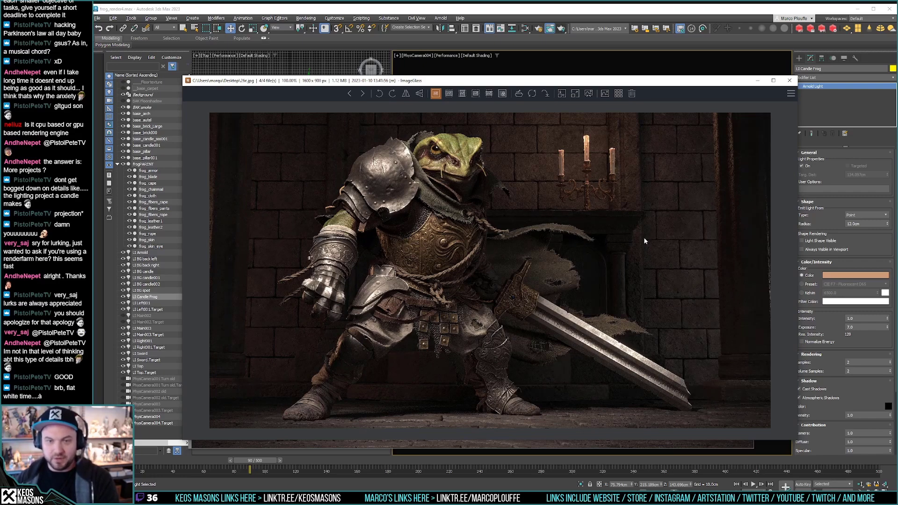
key(Left)
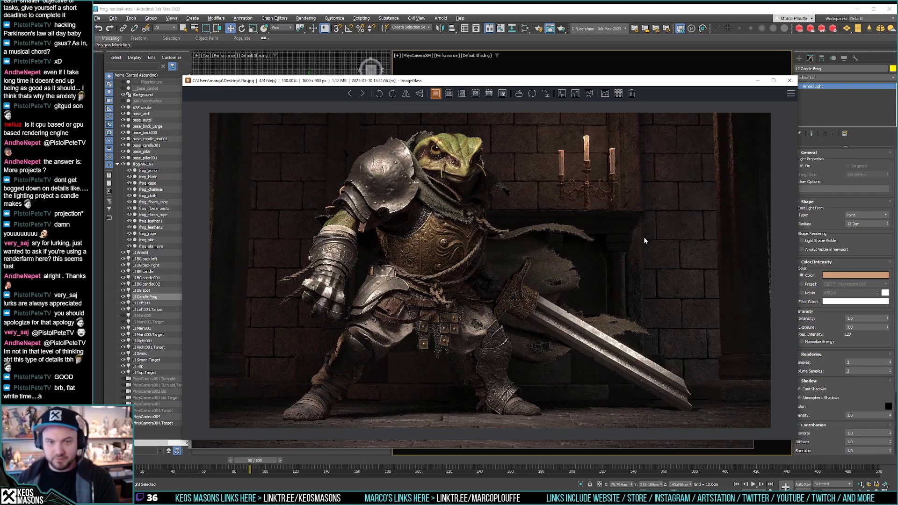
key(Left)
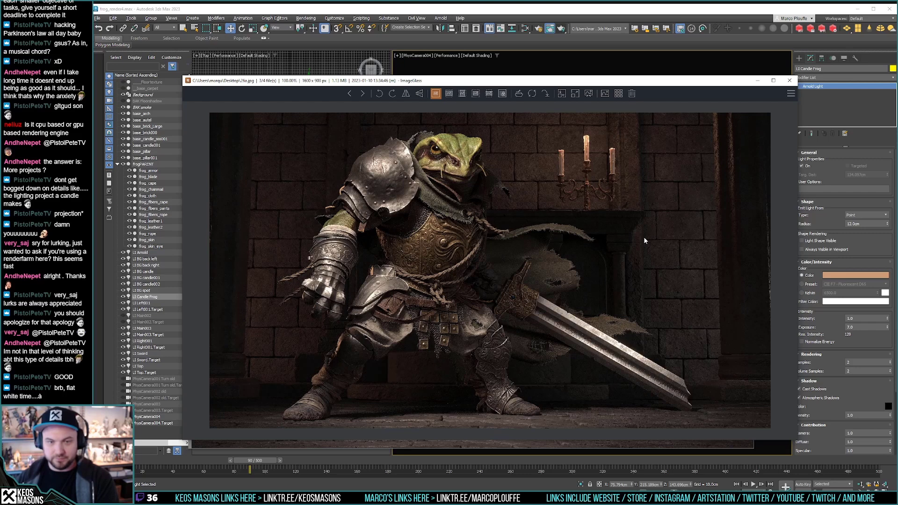
key(Right)
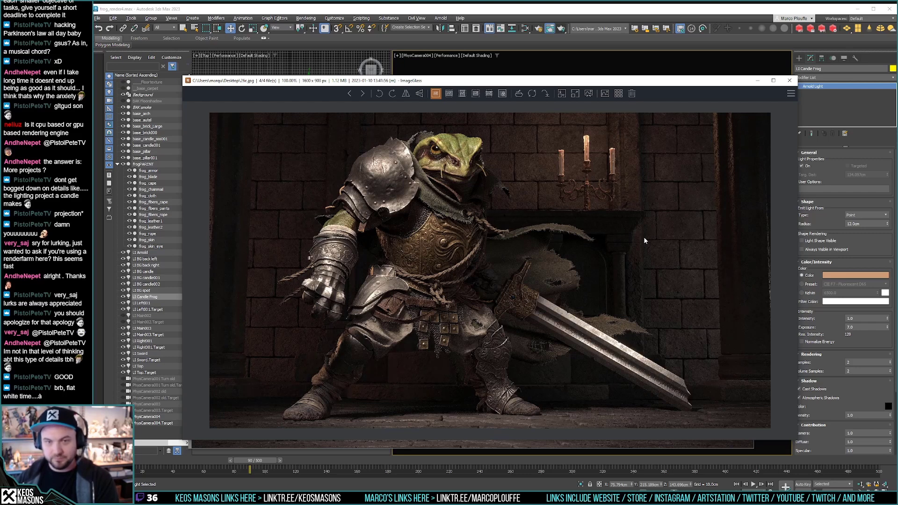
key(Left)
key(Left)
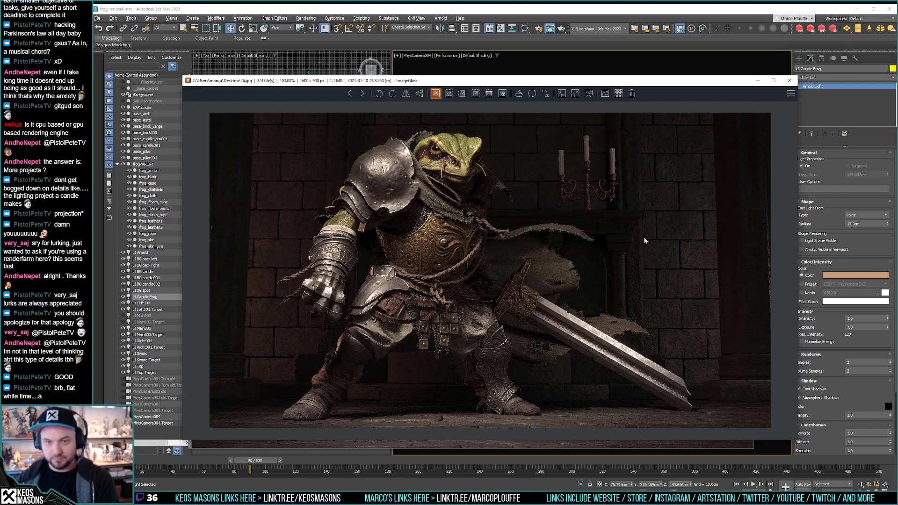
key(Right)
key(Right)
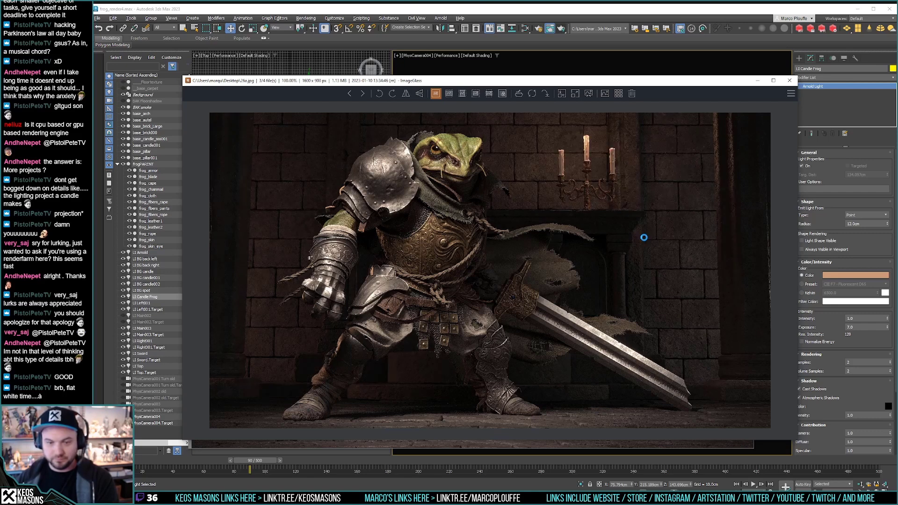
key(Left)
key(Right)
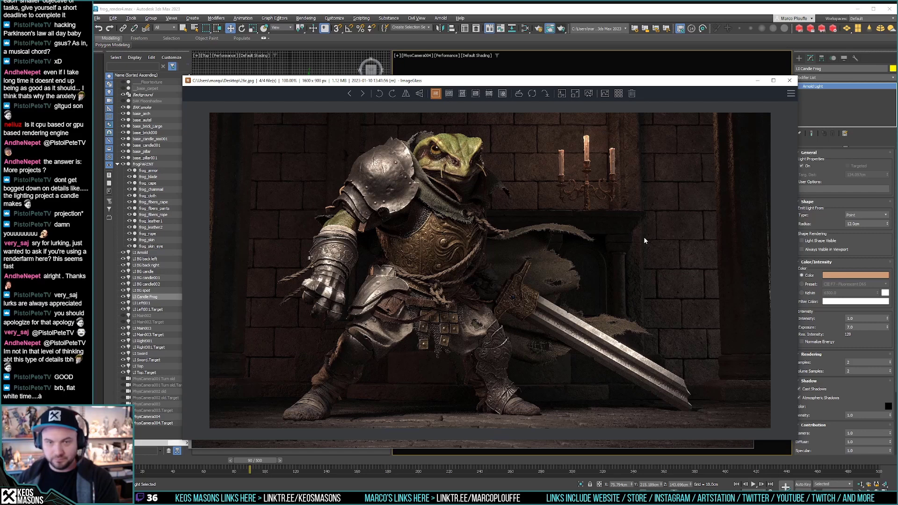
key(Left)
key(Right)
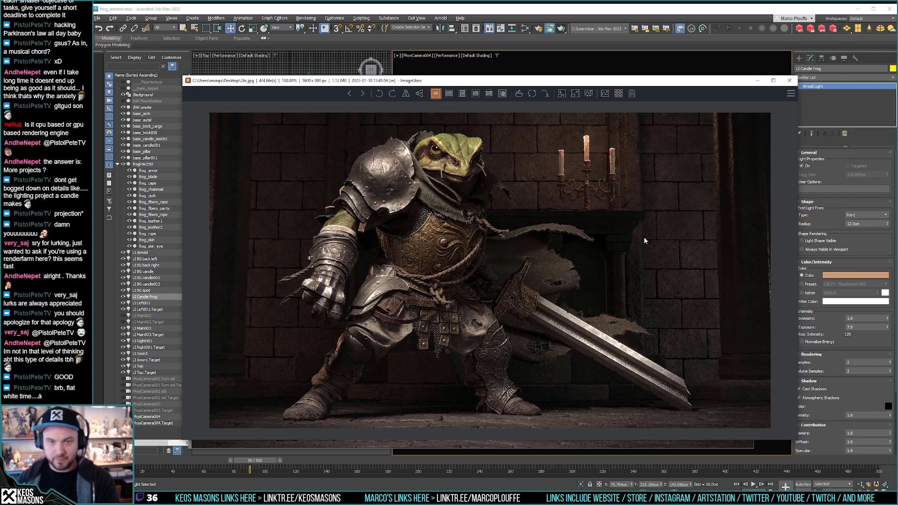
key(Left)
key(Right)
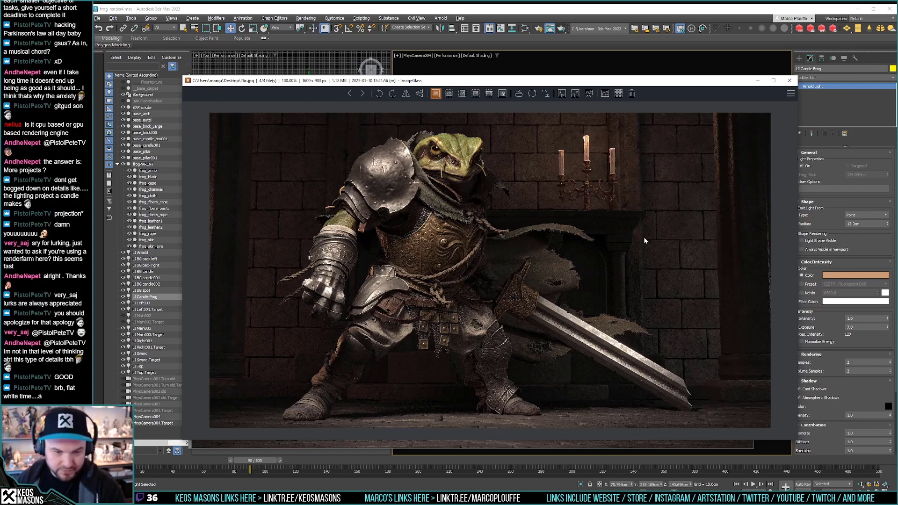
key(Left)
key(Right)
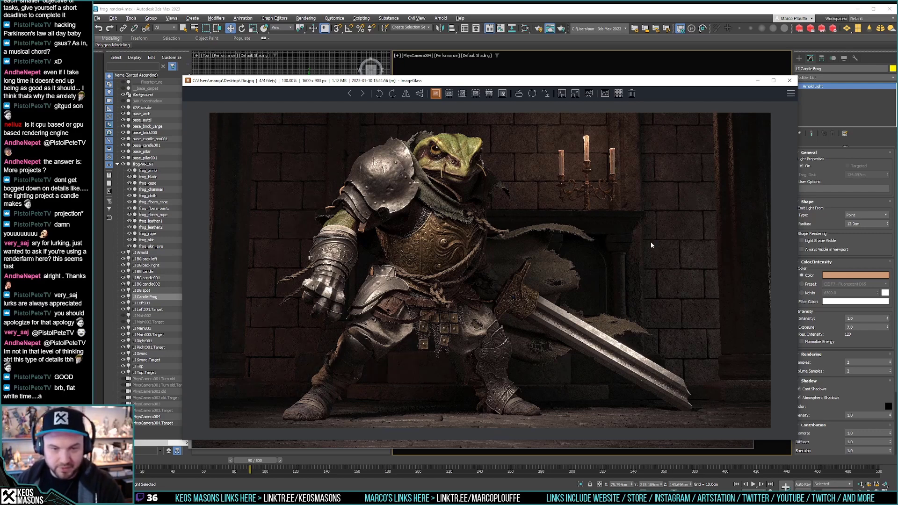
key(Left)
key(Right)
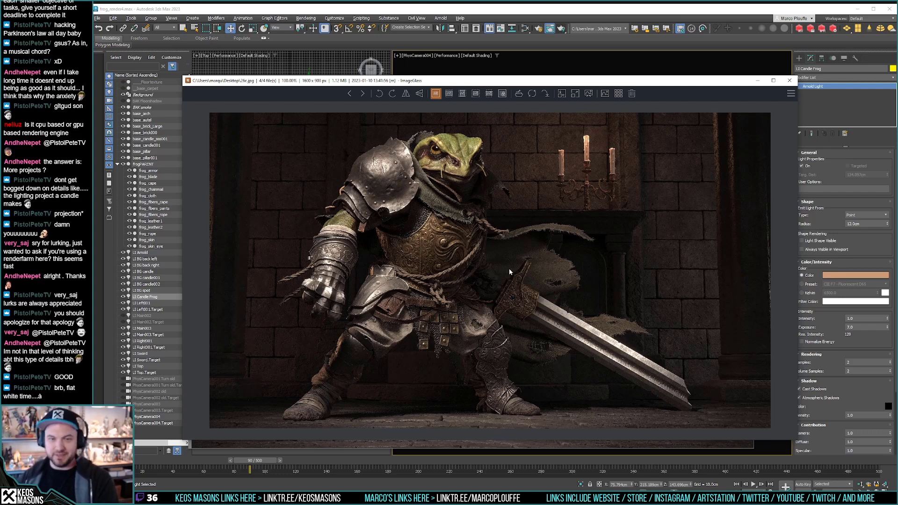
Step: Compare lighting across 25.jpg and 26.jpg, ending on the brighter 26c.jpg render
key(Left)
key(Left)
key(Left)
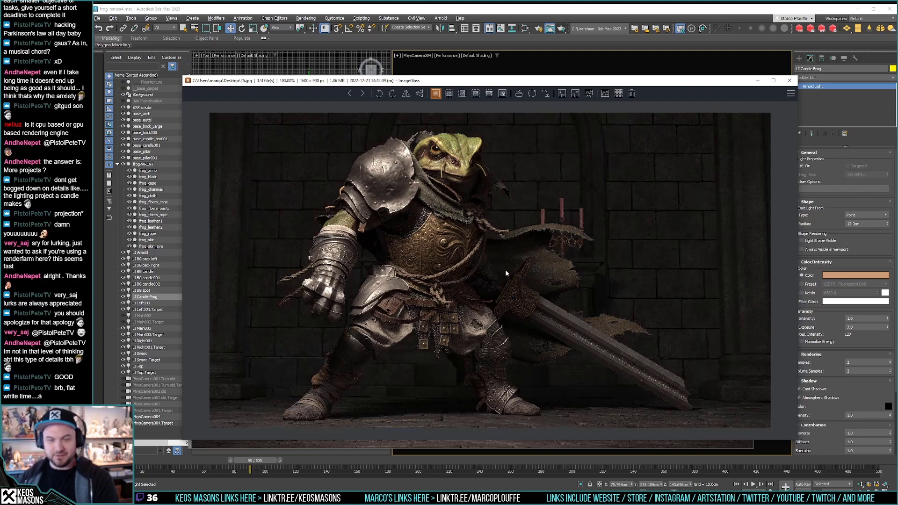
key(Right)
key(Left)
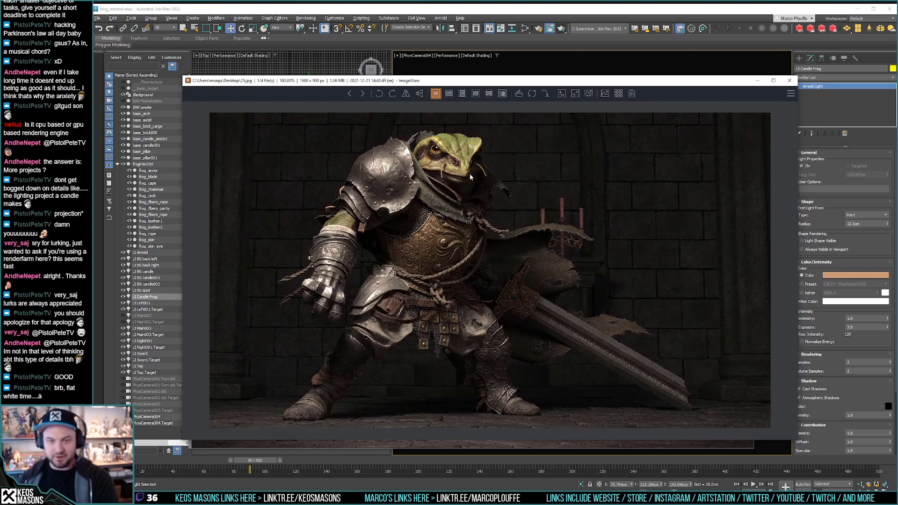
key(Right)
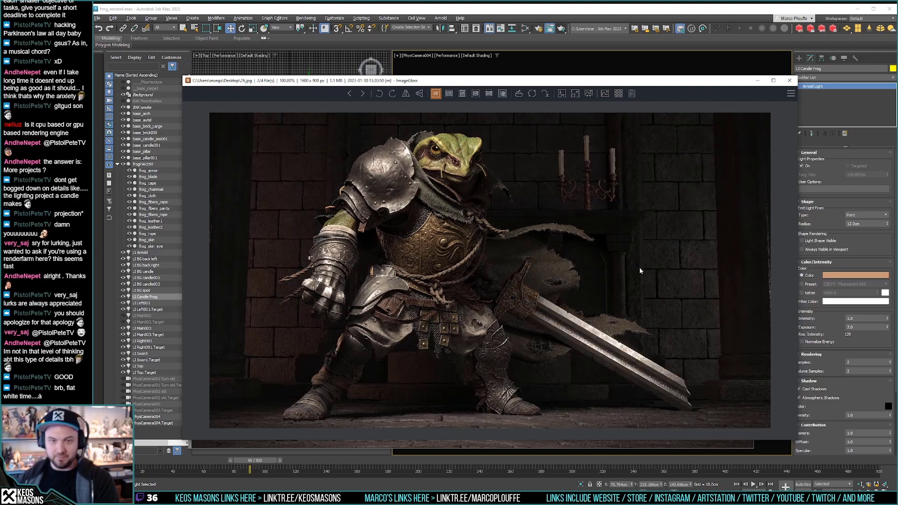
key(Right)
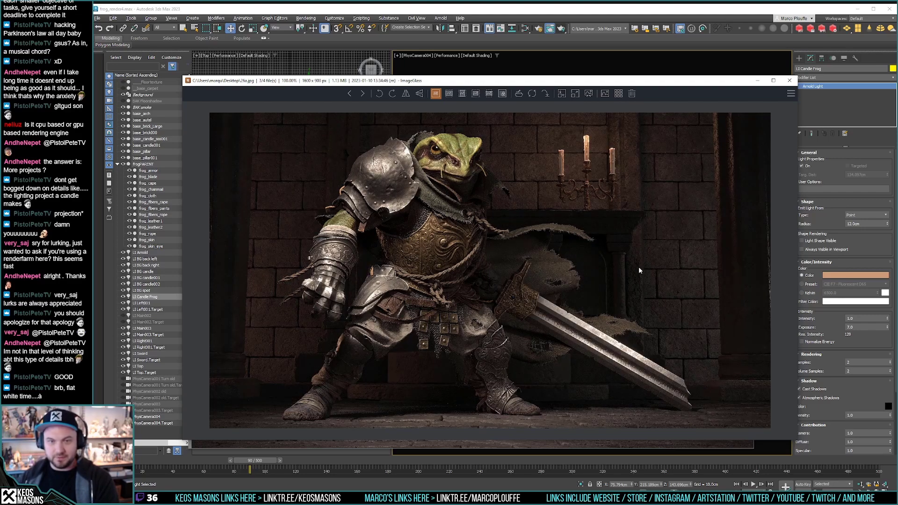
key(Right)
key(Right)
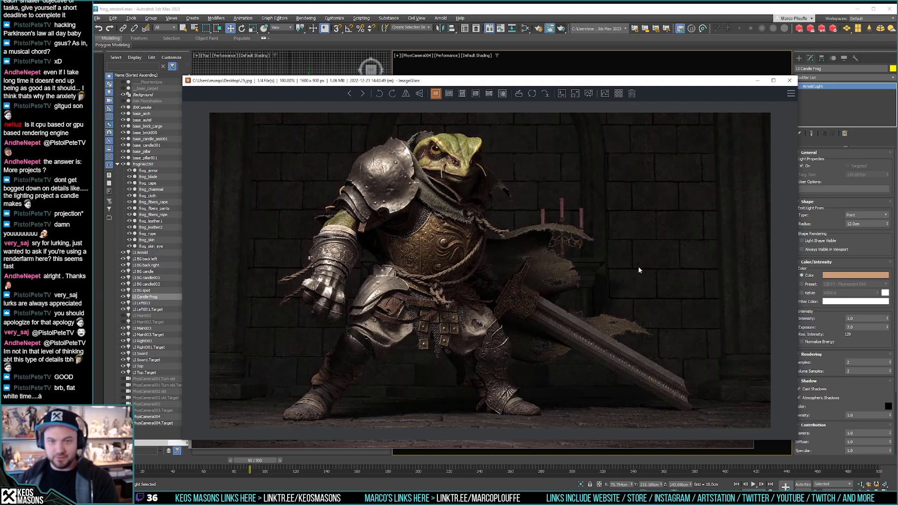
key(Right)
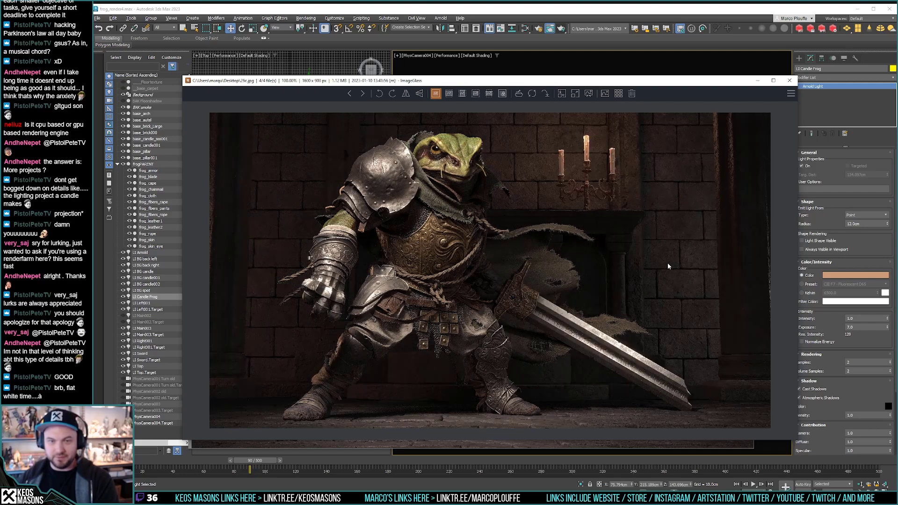
key(Left)
key(Left)
key(Right)
key(Left)
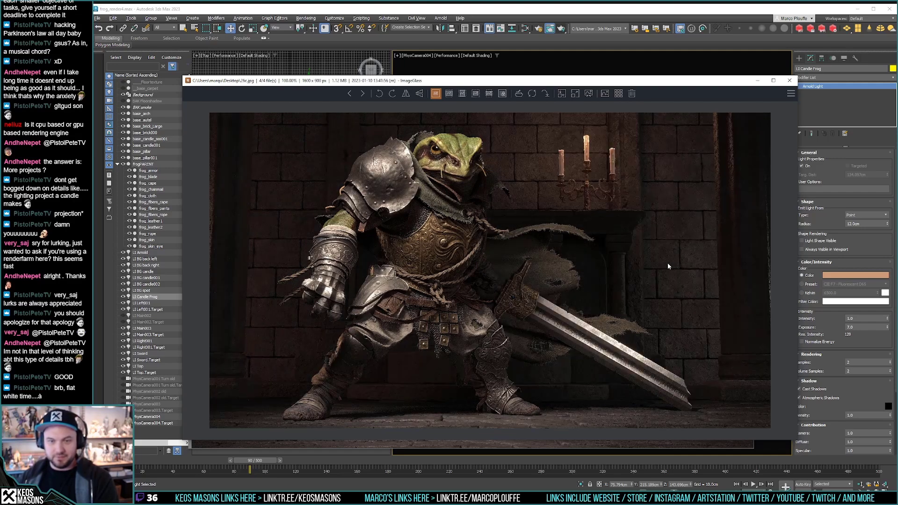
key(Right)
key(Left)
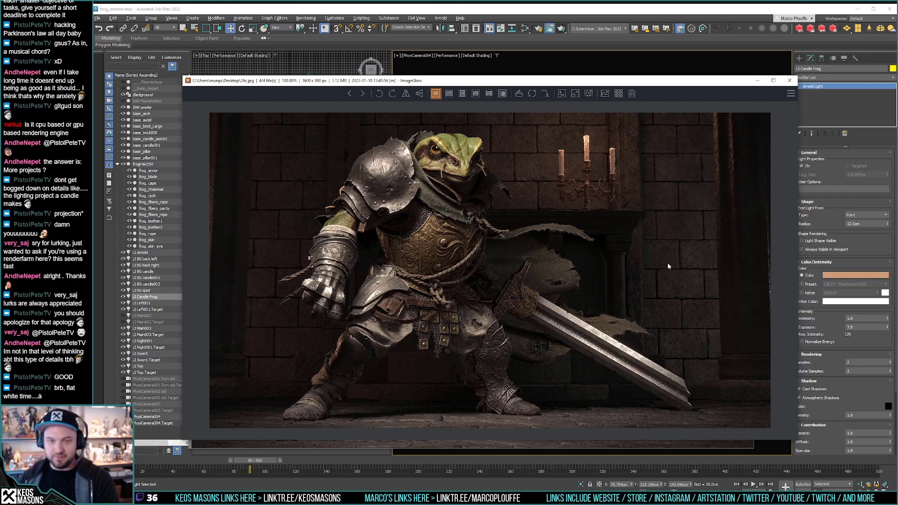
key(Right)
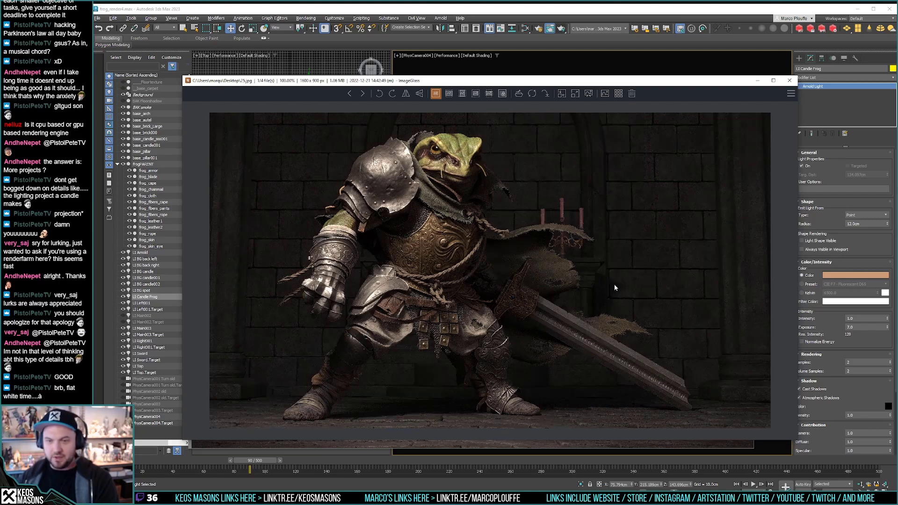
key(Right)
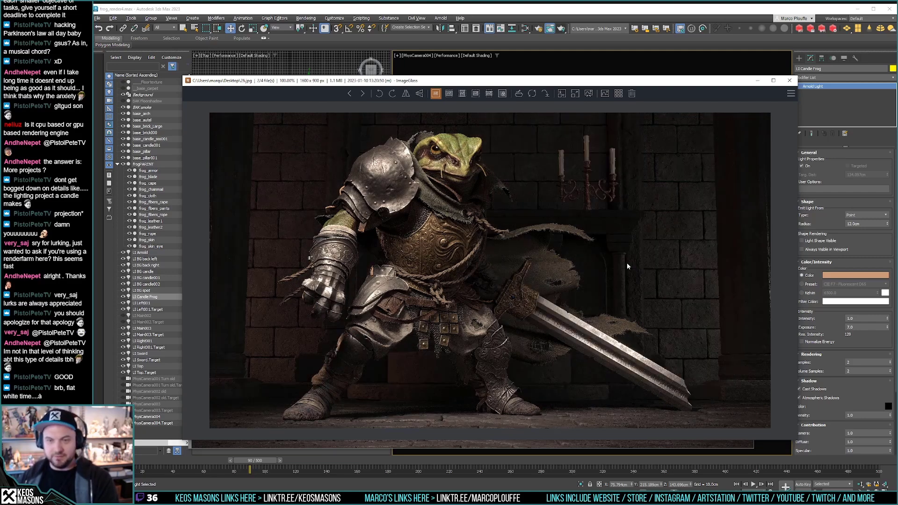
key(Right)
key(Left)
key(Right)
key(Left)
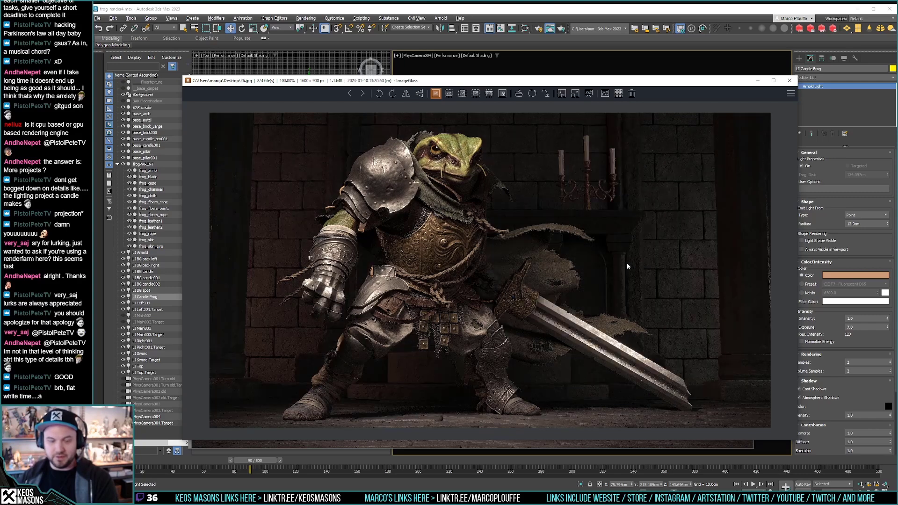
key(Right)
key(Left)
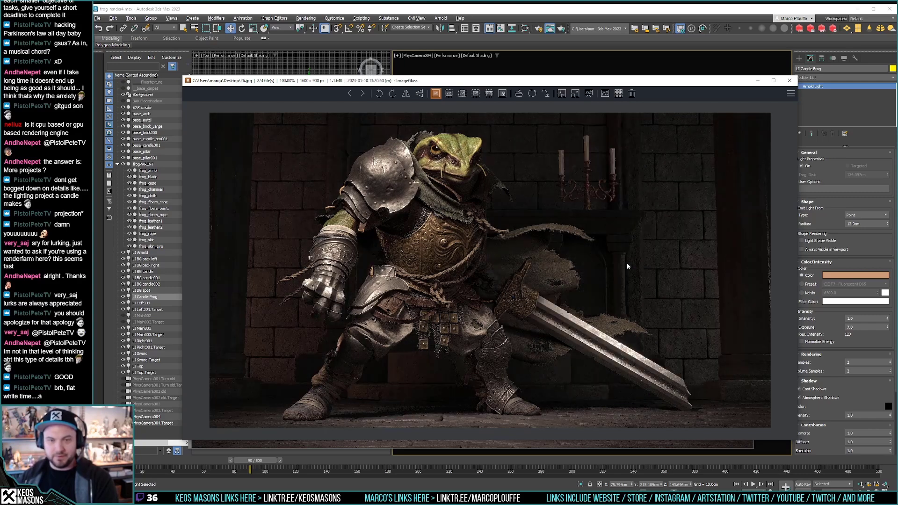
key(Right)
key(Left)
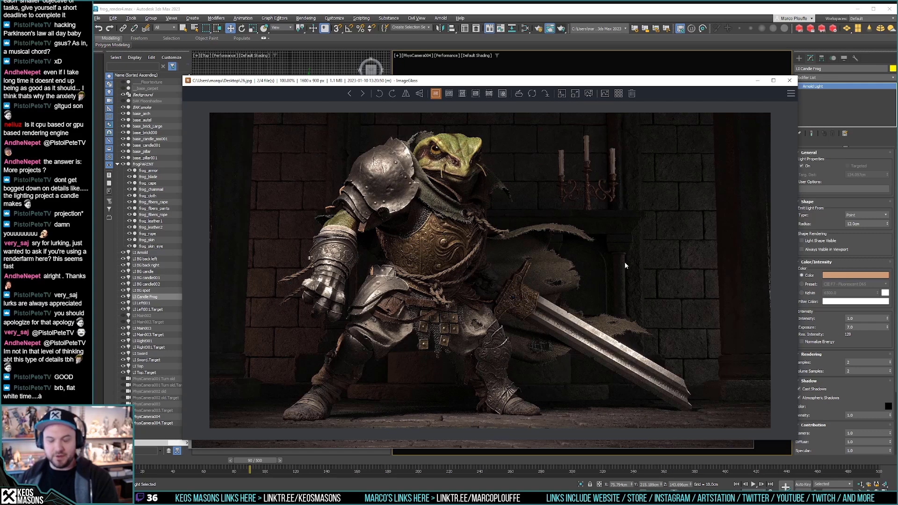
key(Right)
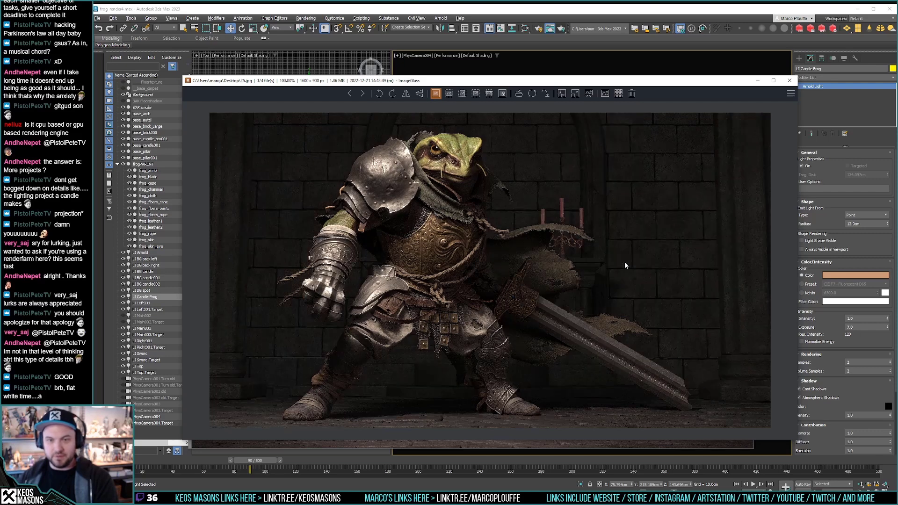
key(Left)
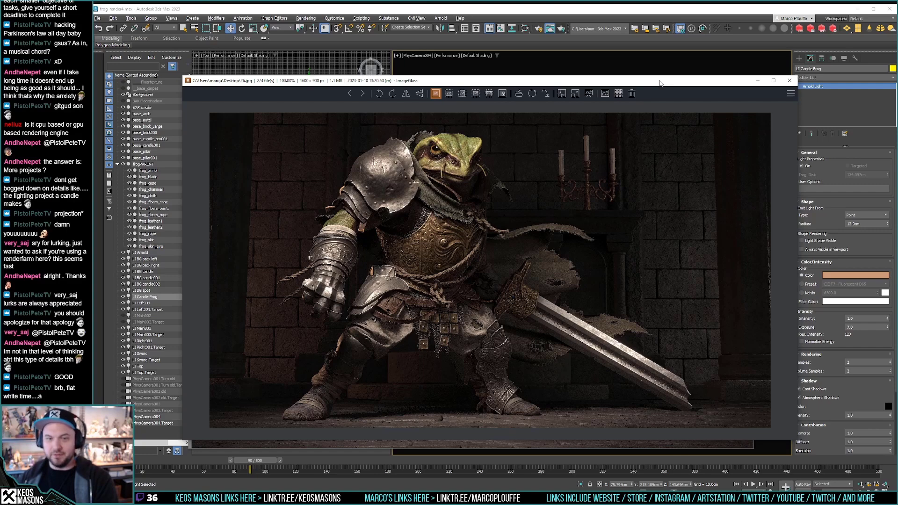
key(Right)
key(Left)
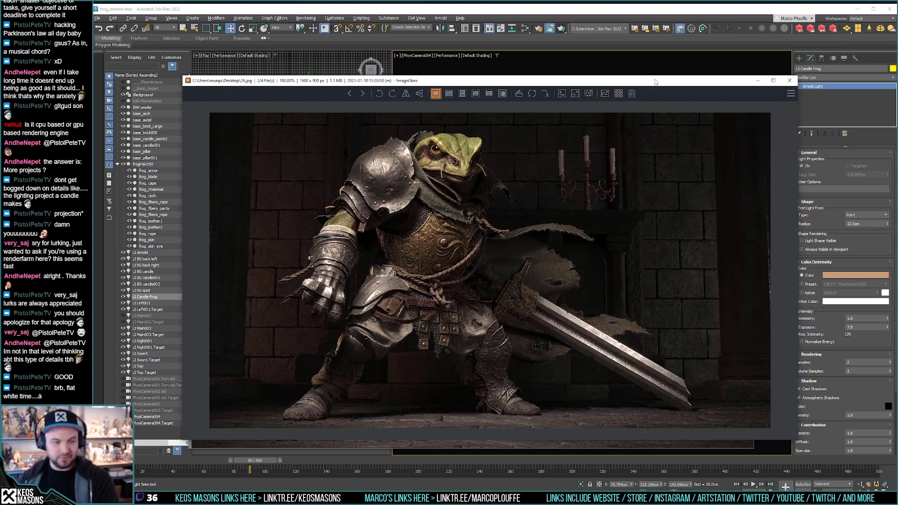
key(Right)
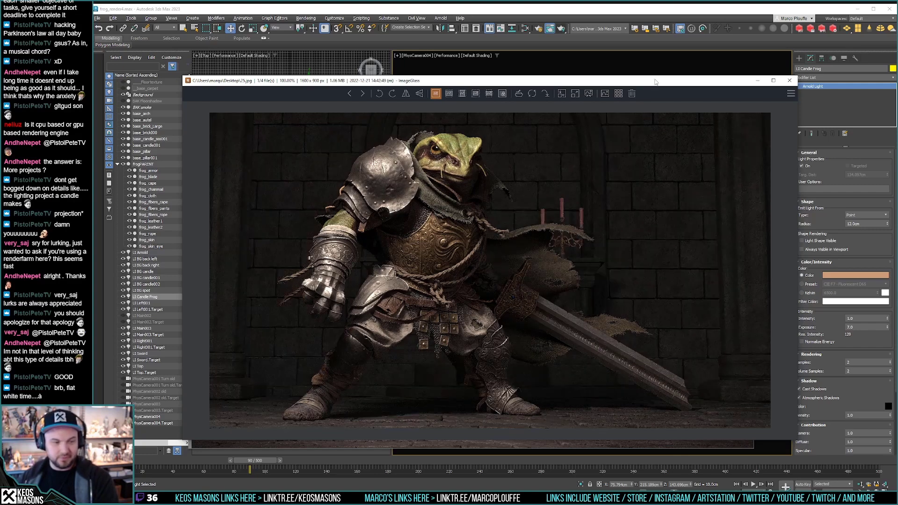
key(Left)
key(Right)
key(Left)
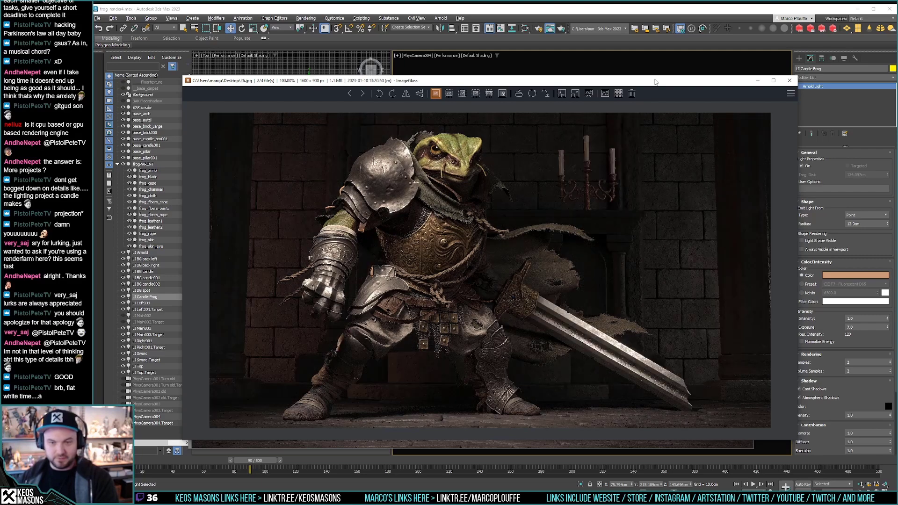
key(Right)
key(Left)
key(Right)
key(Left)
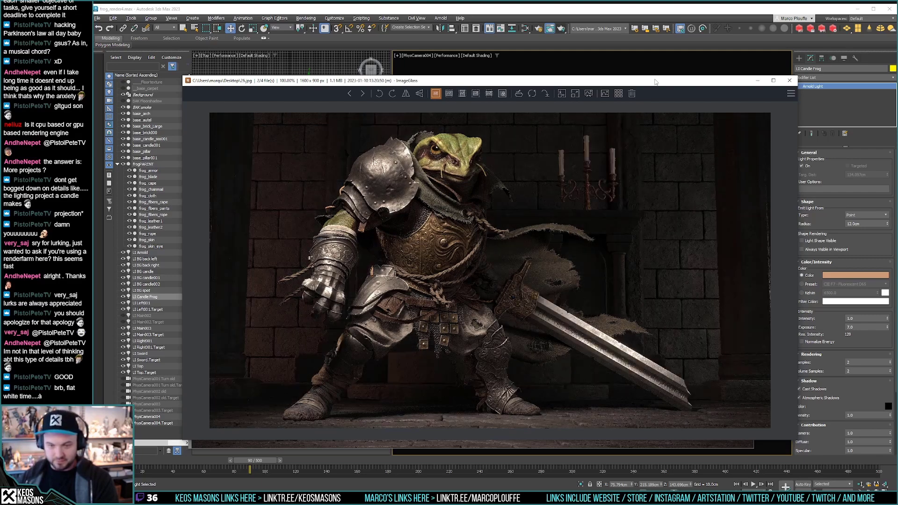
key(Left)
key(Right)
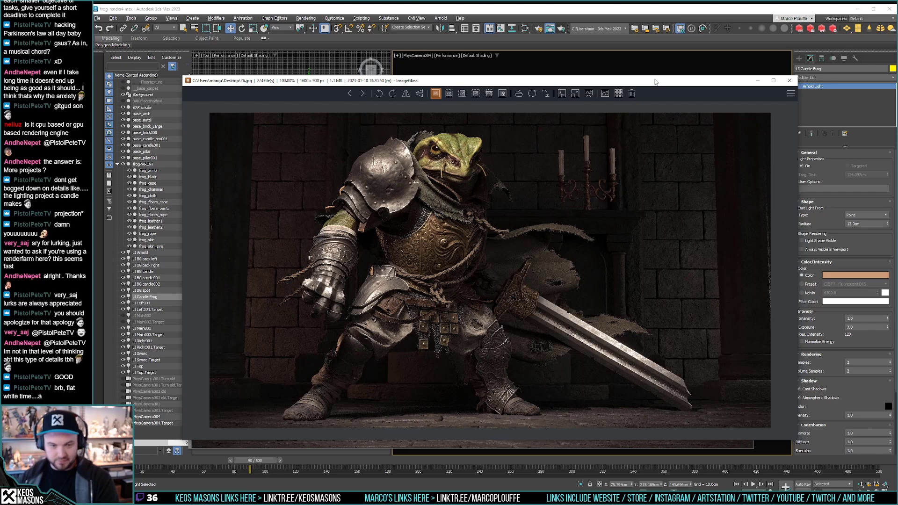
key(Left)
key(Right)
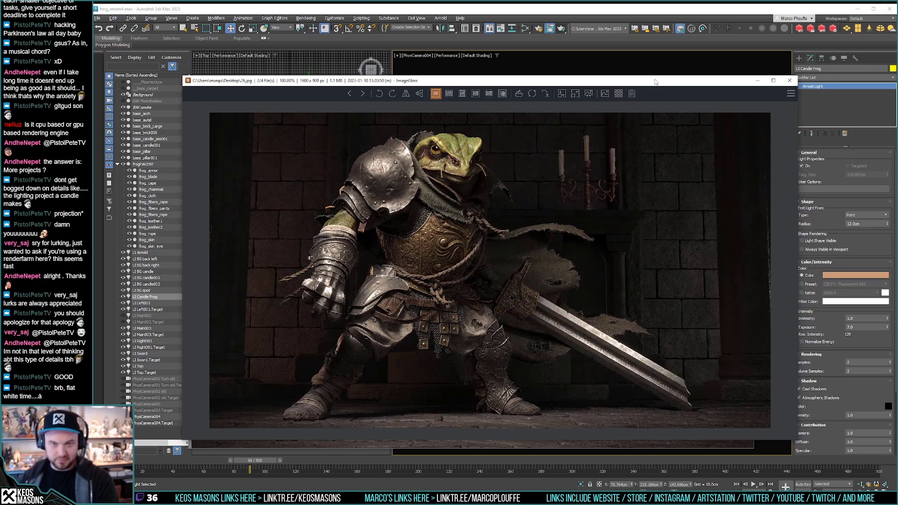
key(Left)
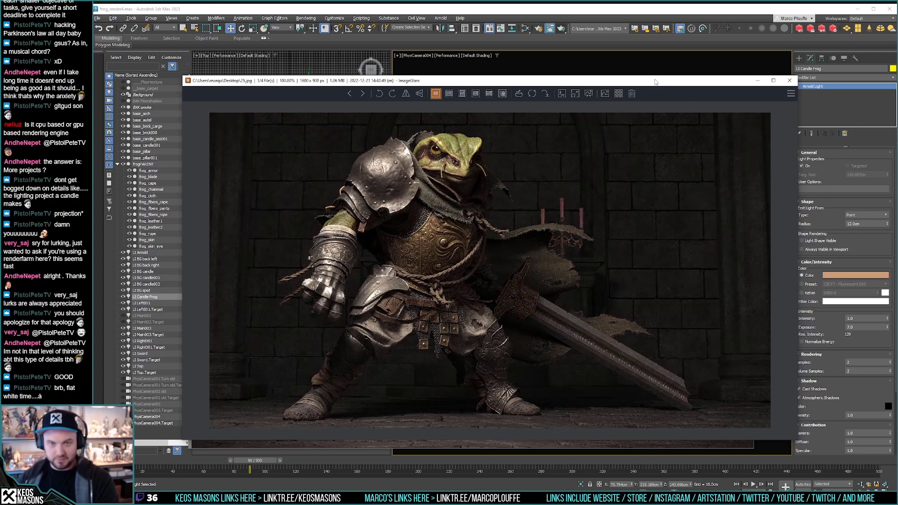
key(Right)
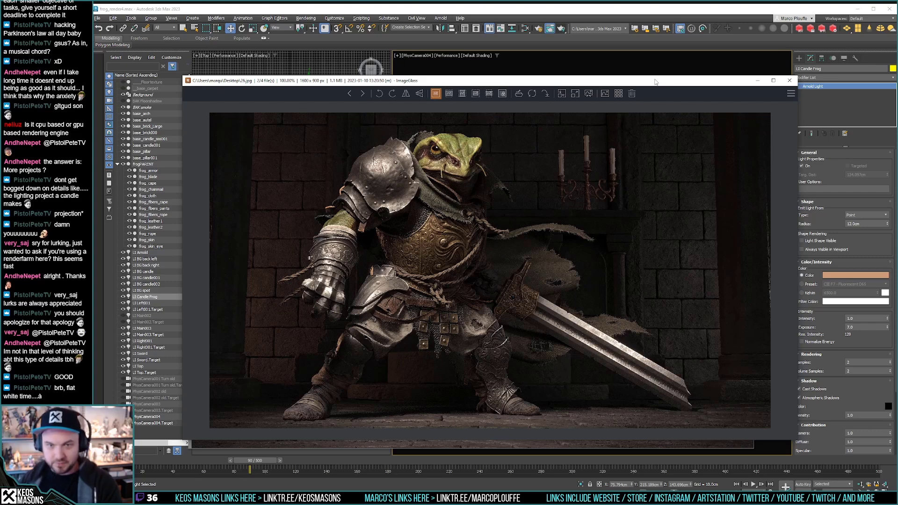
key(Right)
key(Right)
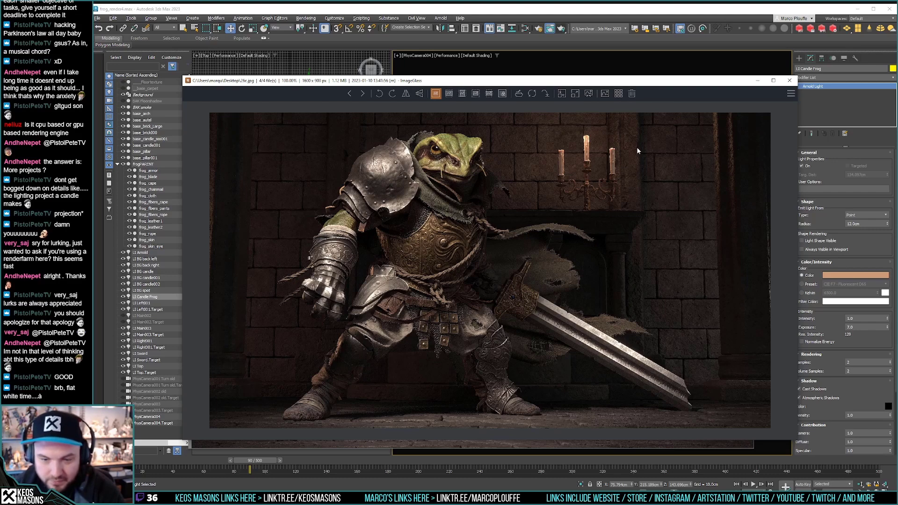
Step: Exclude LI BG back left from frog_armor's light group and re-render the frog knight
click(790, 81)
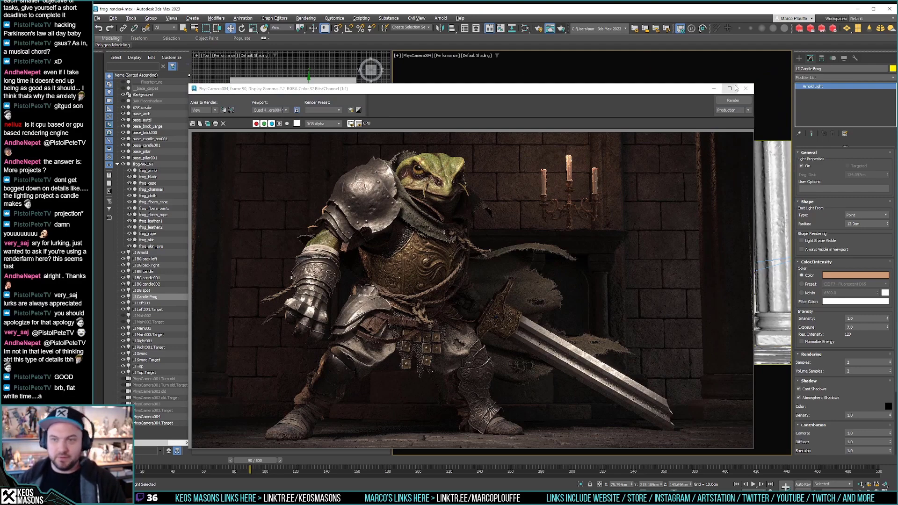
click(745, 89)
click(526, 187)
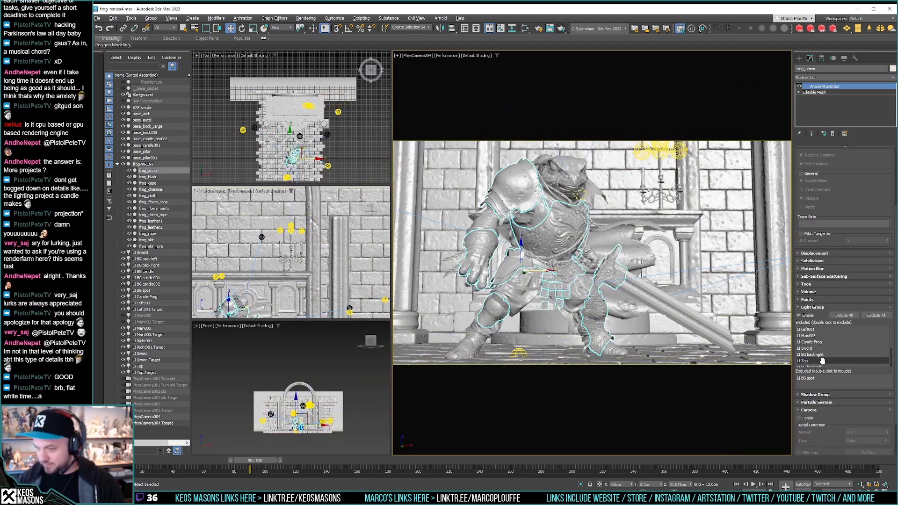
scroll(822, 356, down, 2)
scroll(818, 313, down, 1)
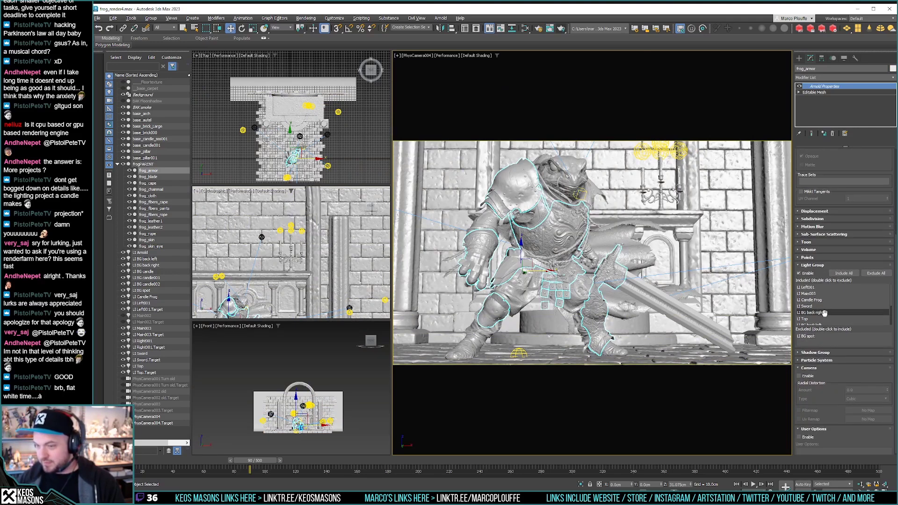
click(831, 313)
scroll(832, 313, down, 1)
scroll(826, 309, down, 1)
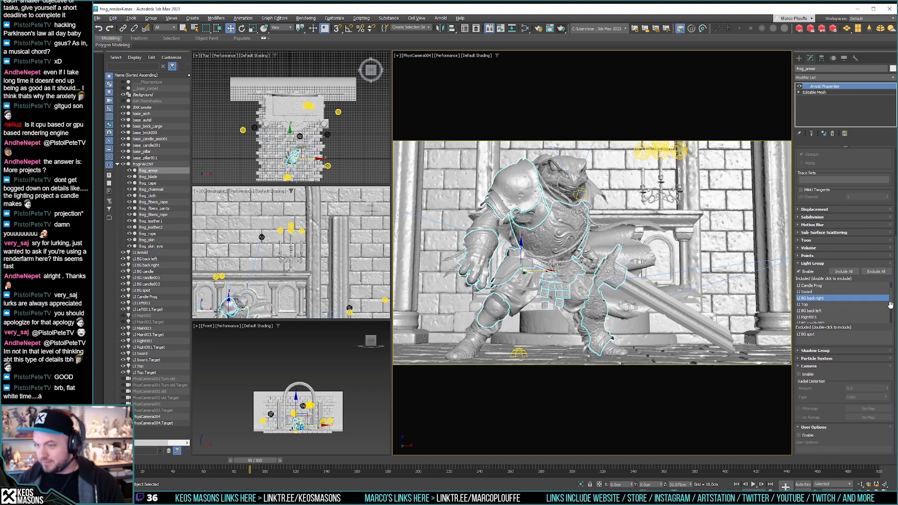
double_click(823, 304)
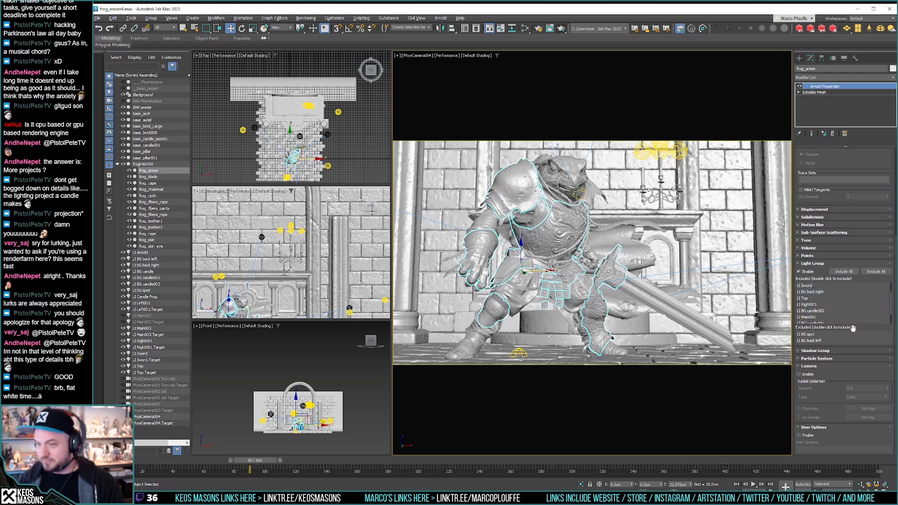
click(564, 30)
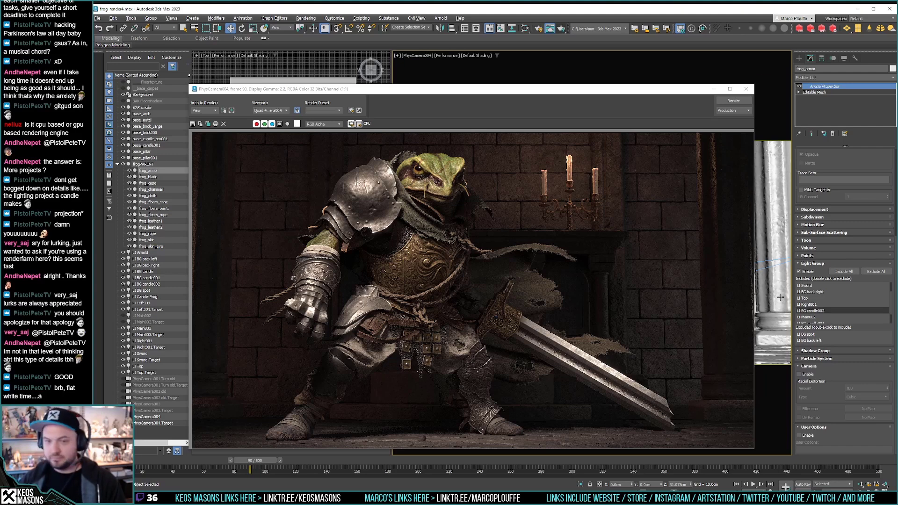
Step: Save the current render to the Desktop as 26d.jpg and preview it in ImageGlass
click(193, 124)
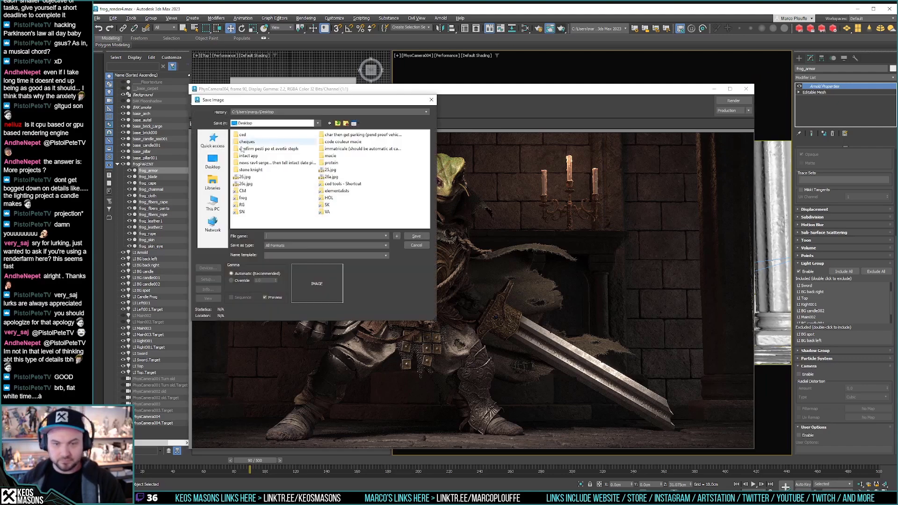
click(331, 177)
click(272, 236)
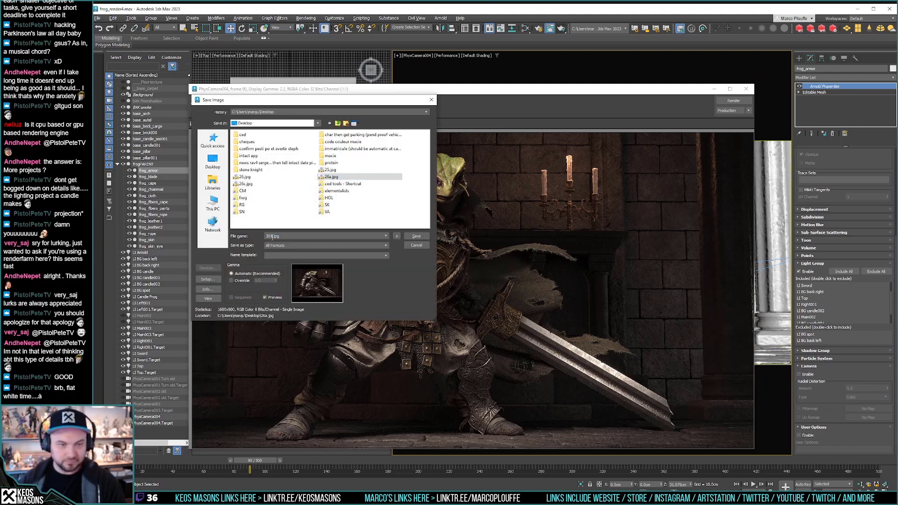
click(416, 236)
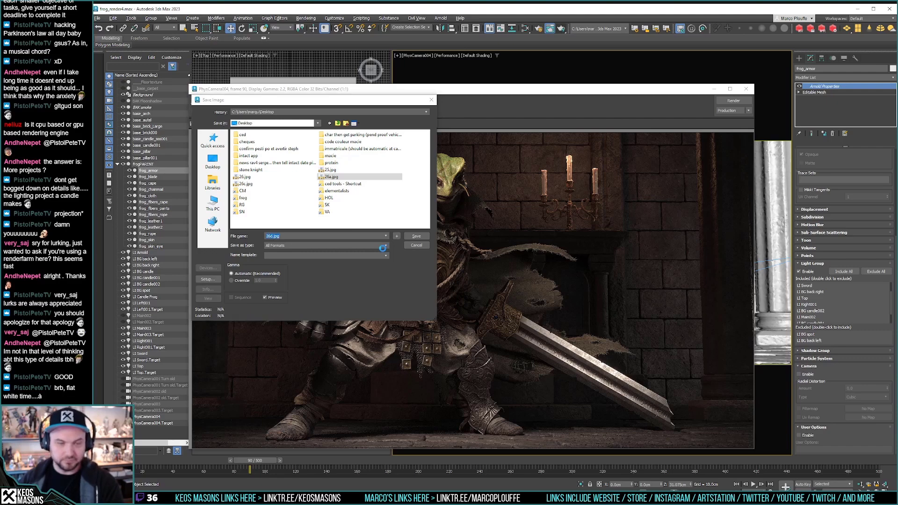
key(Return)
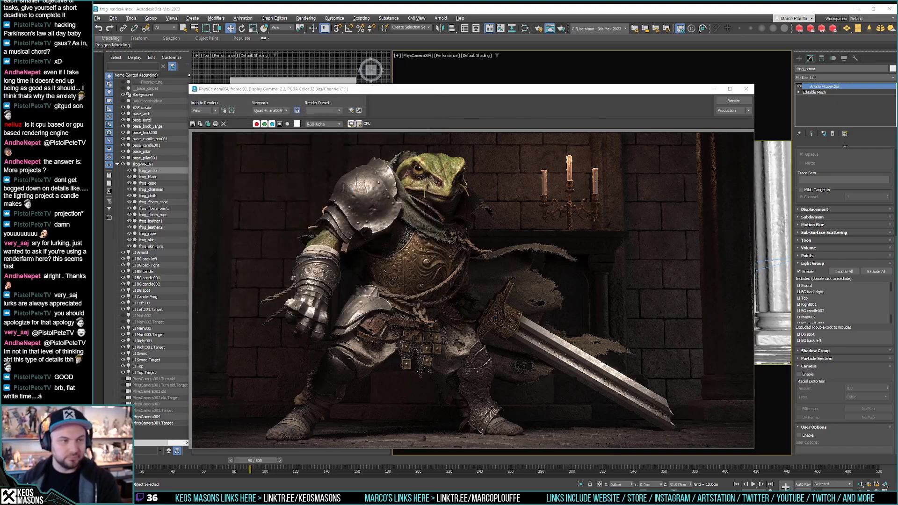
key(alt+Tab)
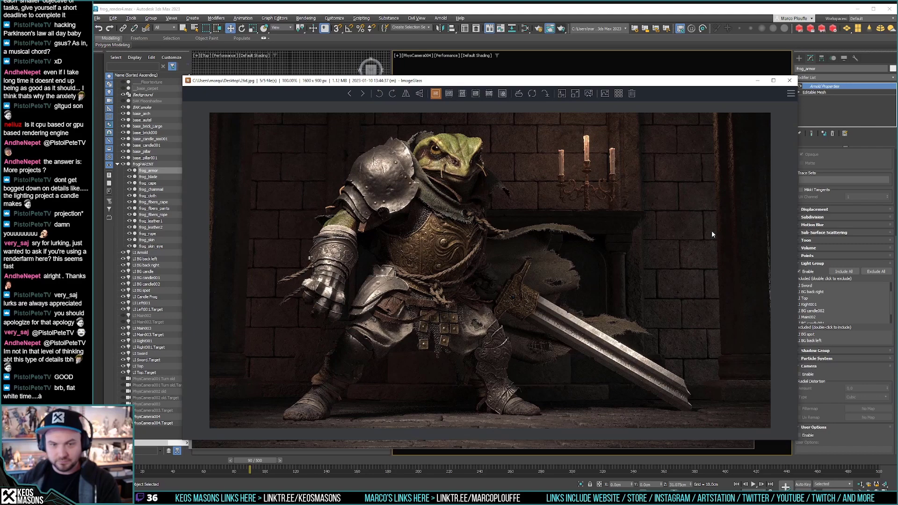
click(789, 81)
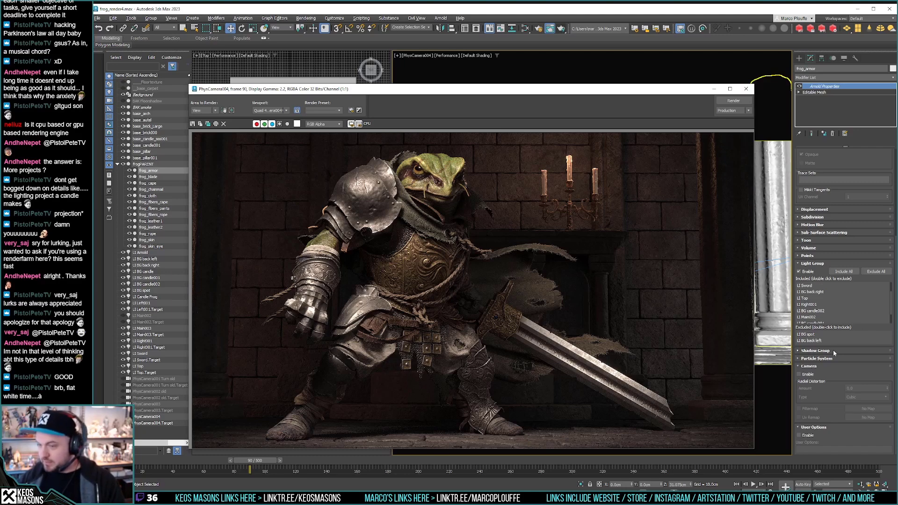
Step: Include LI BG back left and exclude LI BG back right in frog_armor's light group, then render
click(820, 341)
double_click(816, 340)
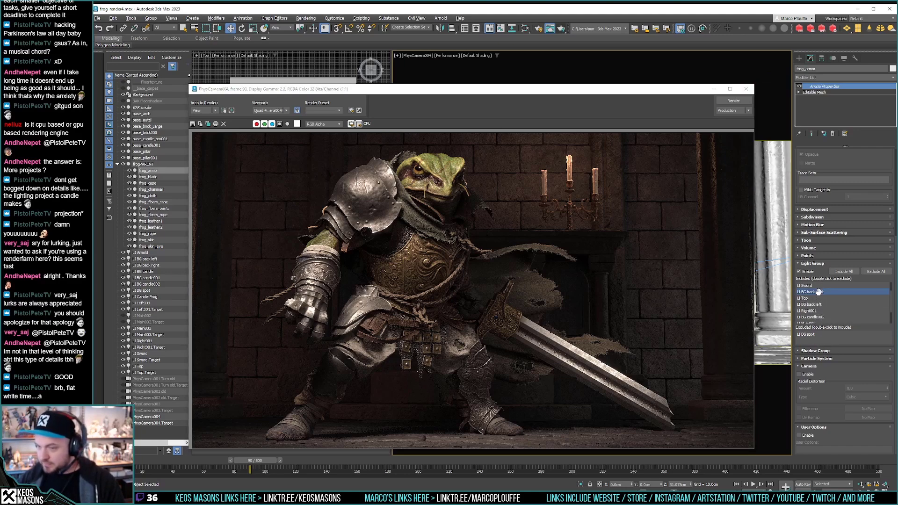
double_click(813, 292)
click(733, 100)
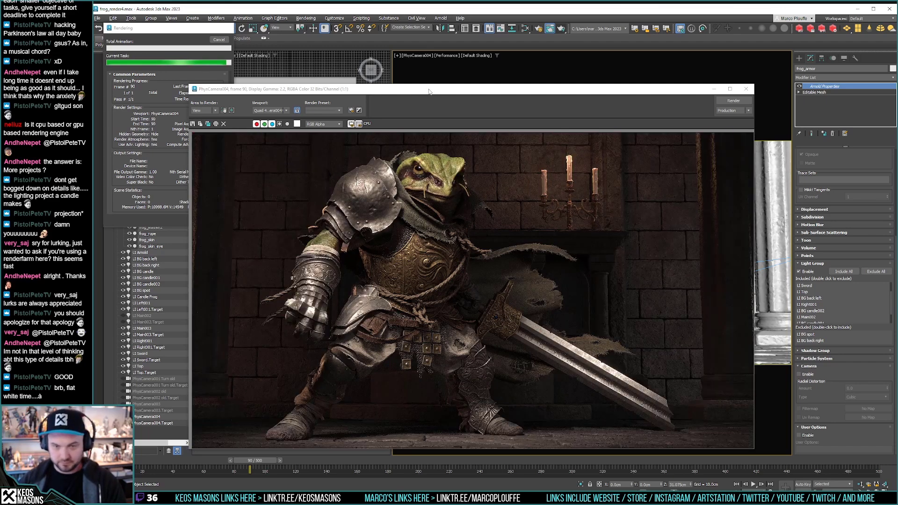
Step: Save the new render to the Desktop and view it in ImageGlass
click(193, 124)
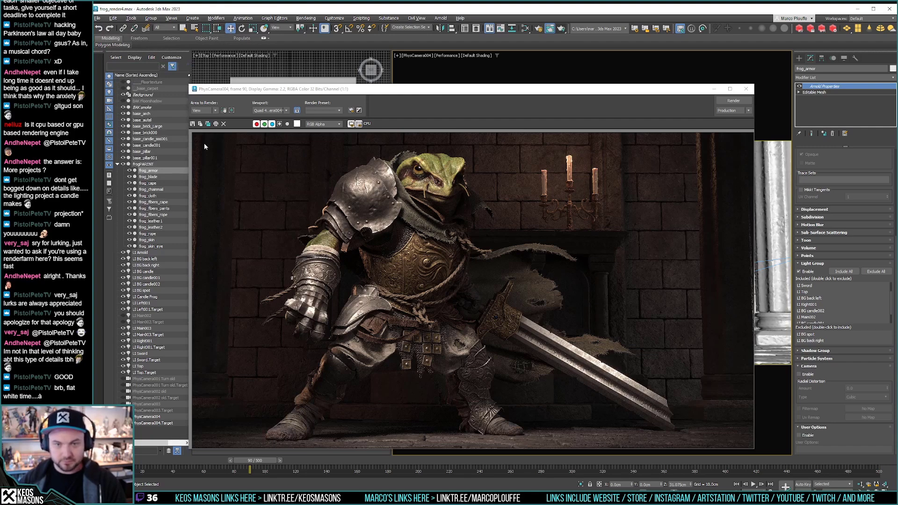
click(272, 238)
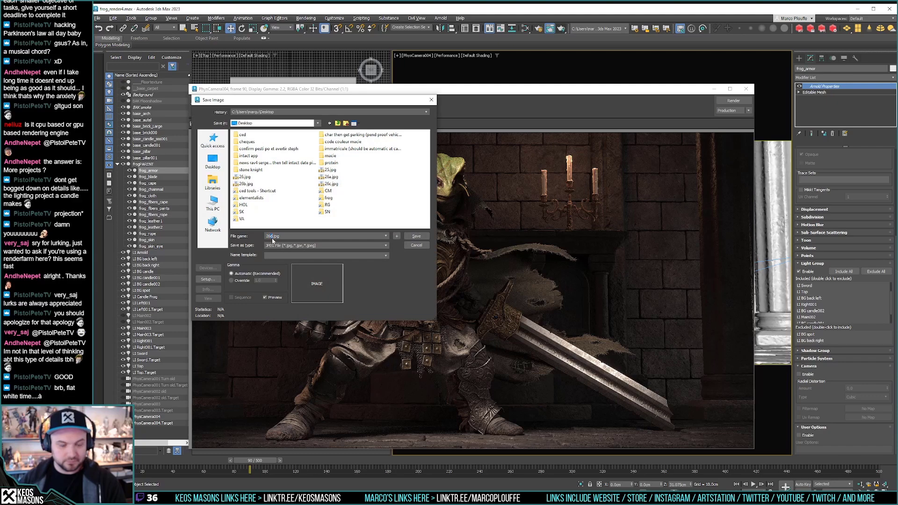
key(Return)
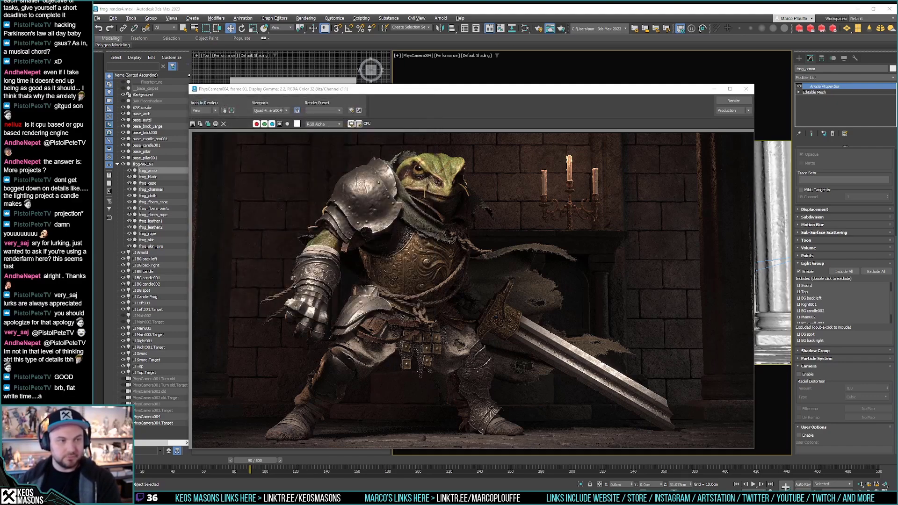
key(alt+Tab)
Step: Flip between 26c.jpg and 26e.jpg in ImageGlass to compare the renders
key(Right)
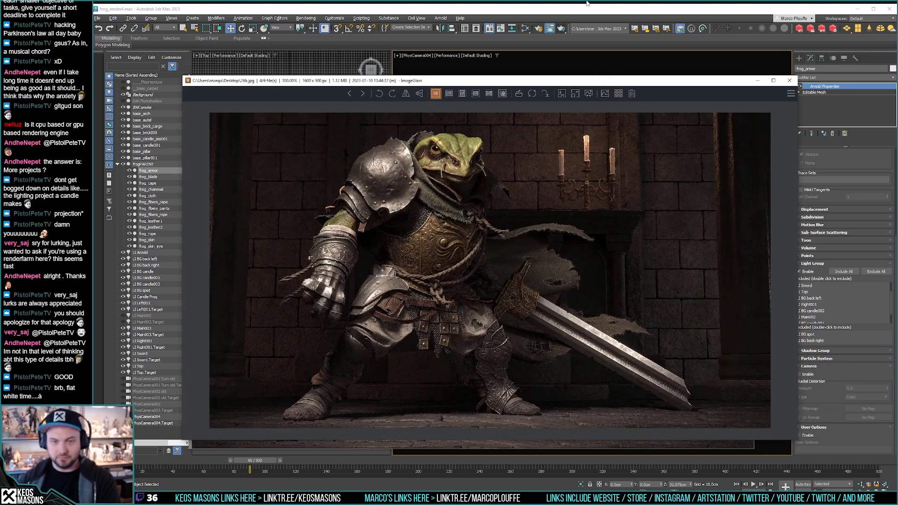
key(Right)
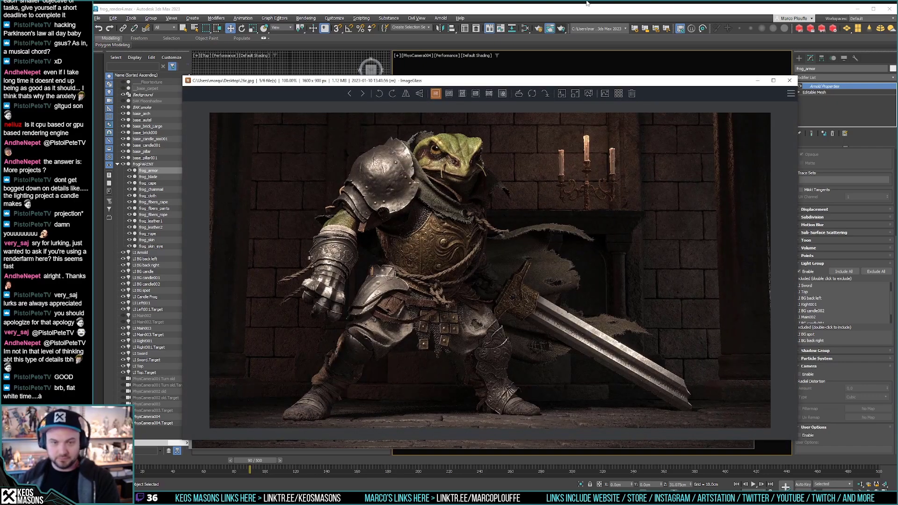
key(Left)
key(Right)
key(Right)
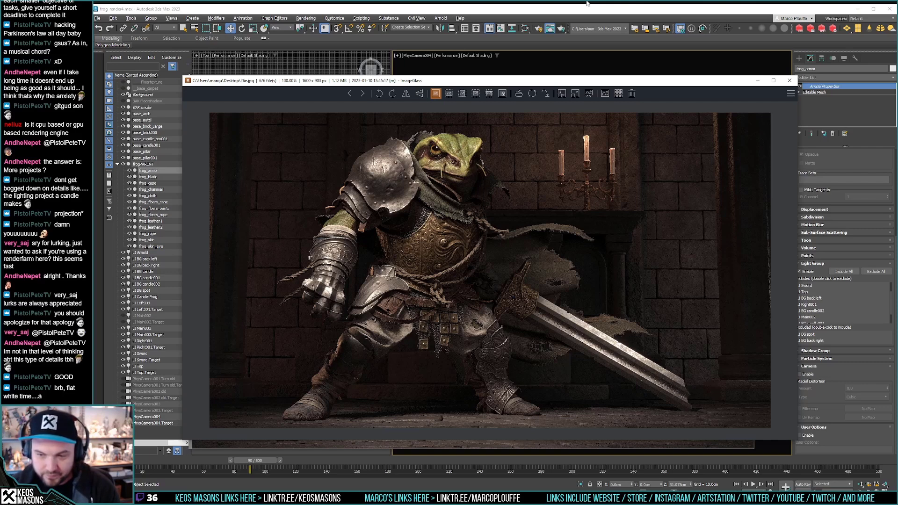
key(Left)
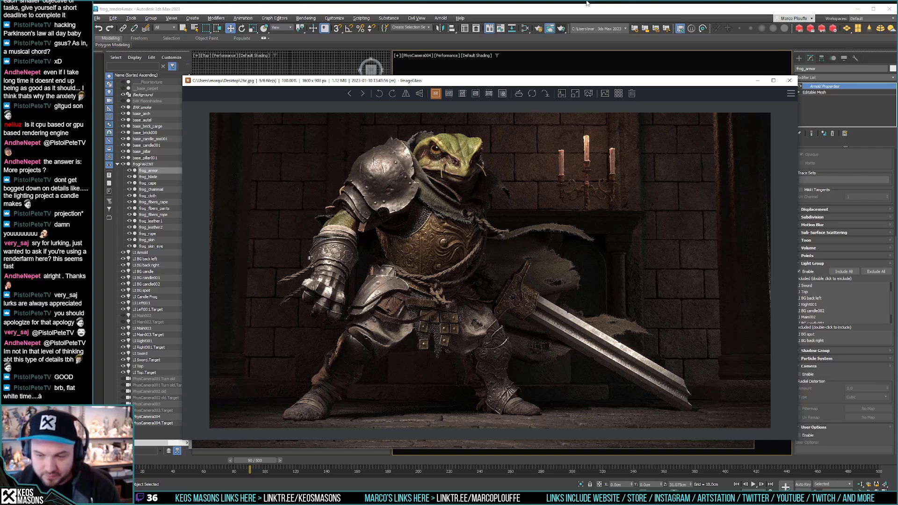
key(Right)
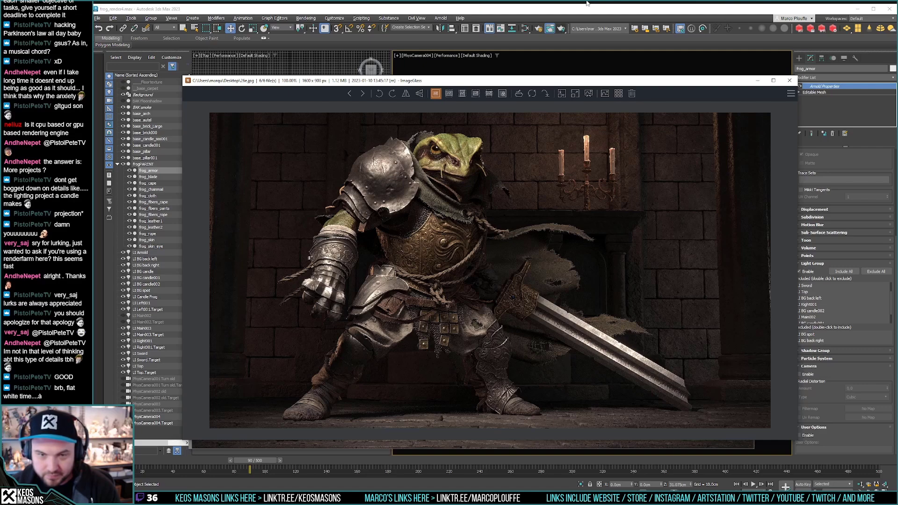
key(Left)
key(Right)
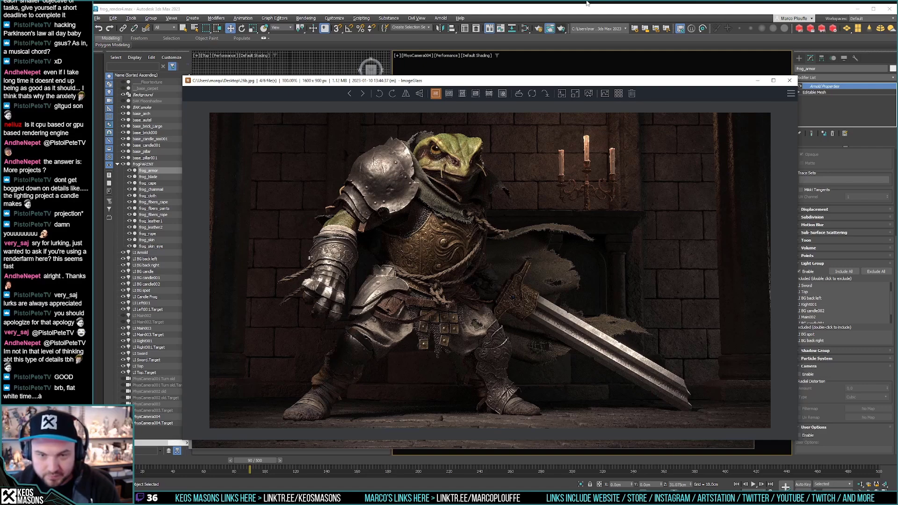
key(Left)
key(alt+Tab)
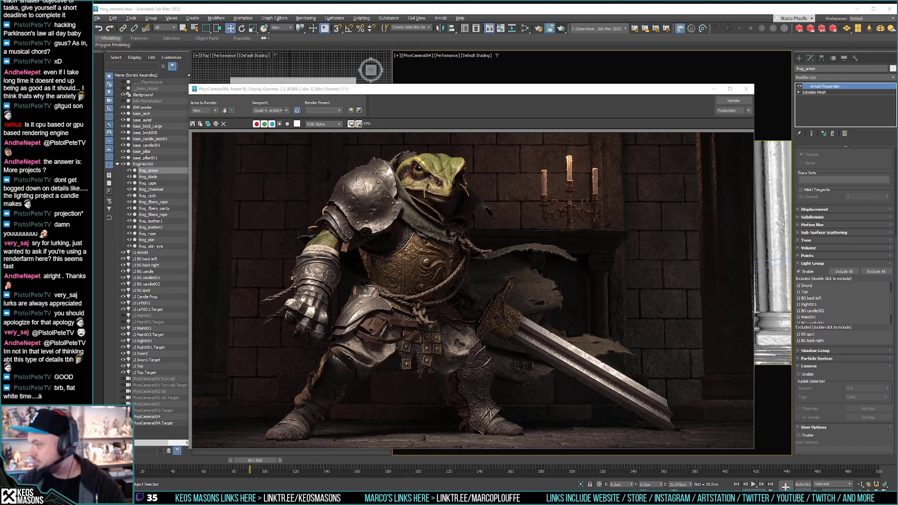
Step: Compare the latest and previous renders over the render window, then close ImageGlass
drag(897, 224, 474, 85)
key(Left)
key(Right)
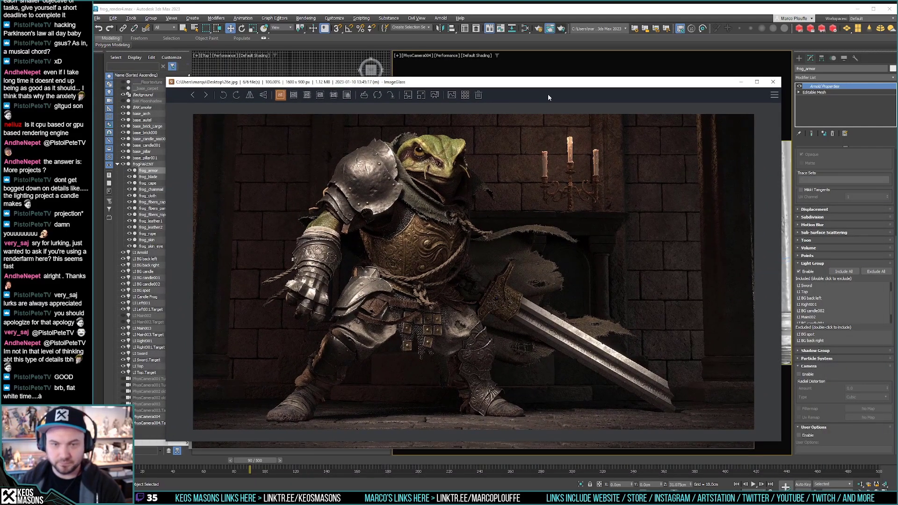
key(Left)
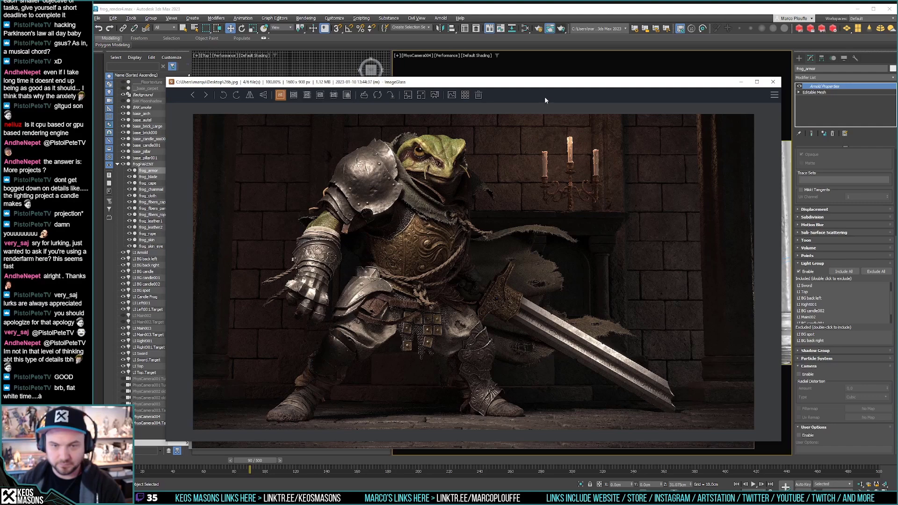
key(Right)
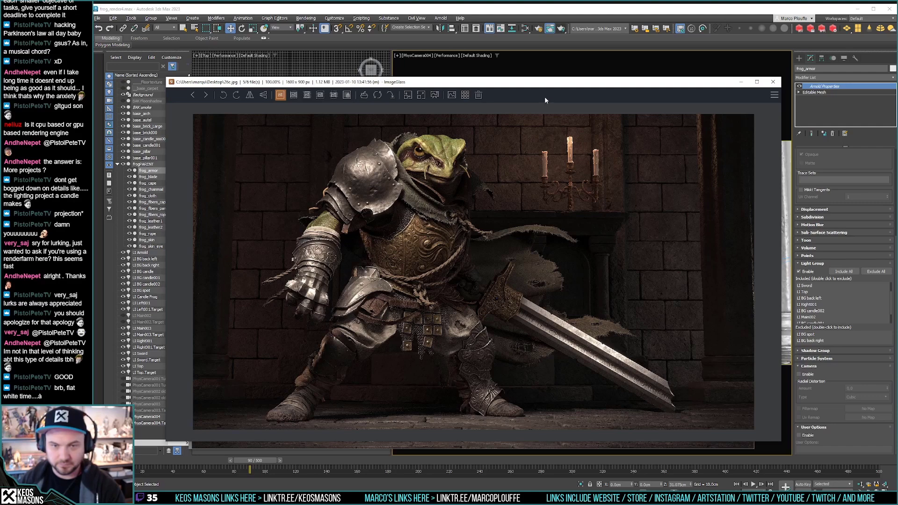
click(773, 82)
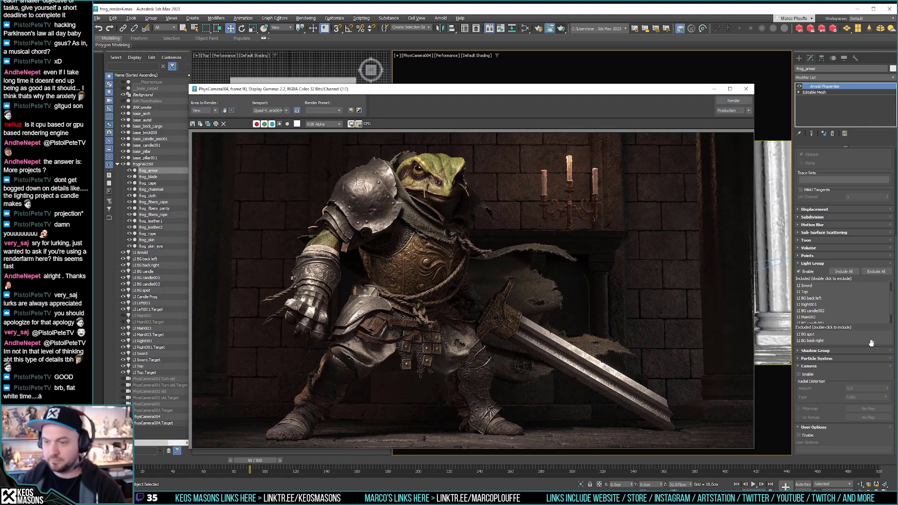
Step: Include LI BG back right in the armor's light group and lower its intensity to 0.1
double_click(825, 341)
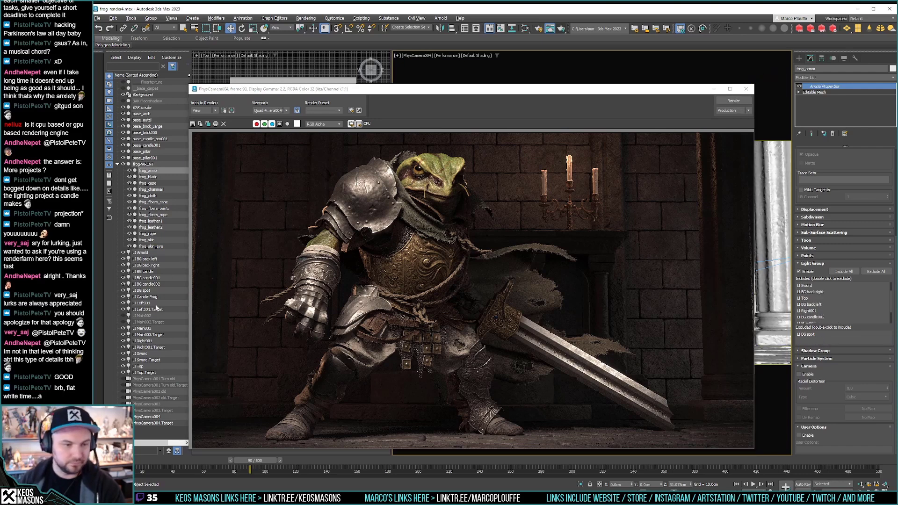
click(153, 265)
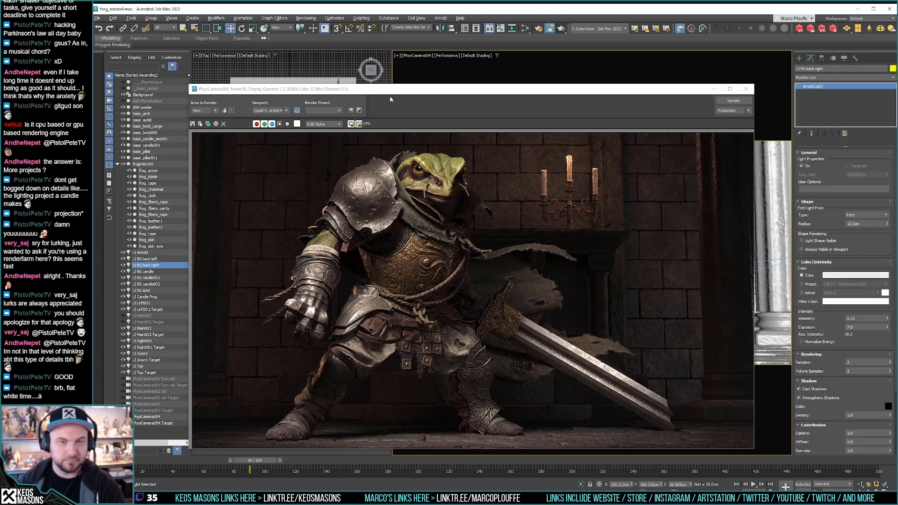
mouse_move(392, 95)
mouse_down()
mouse_move(427, 225)
mouse_move(404, 84)
mouse_up()
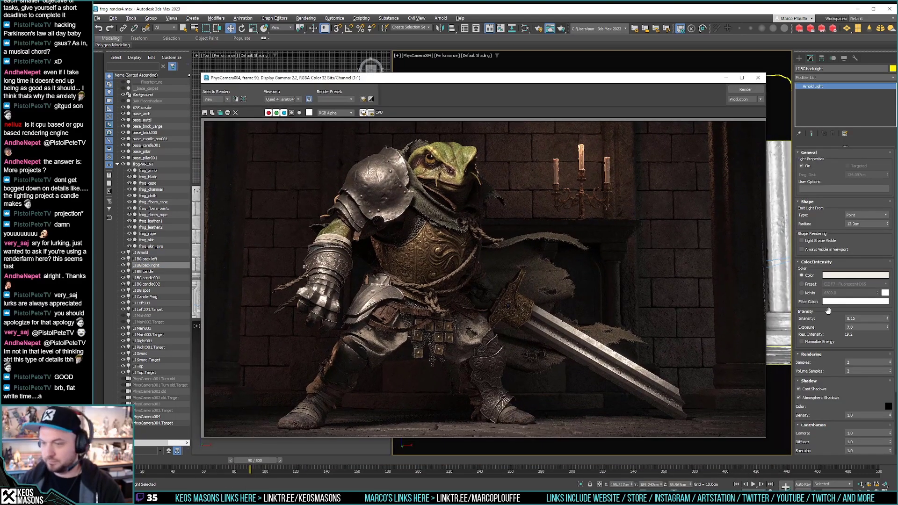
click(857, 320)
key(BackSpace)
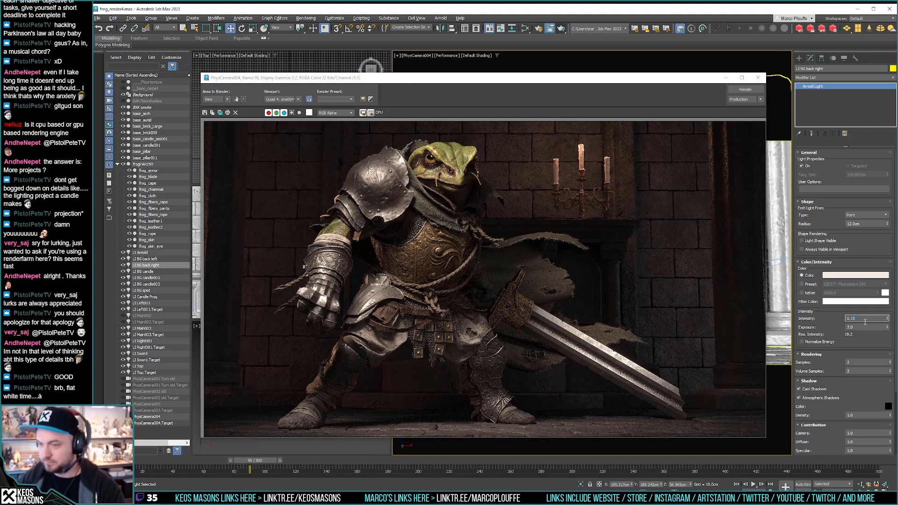
Step: Shift LI BG back right's colour slightly warmer toward red and render again
click(847, 275)
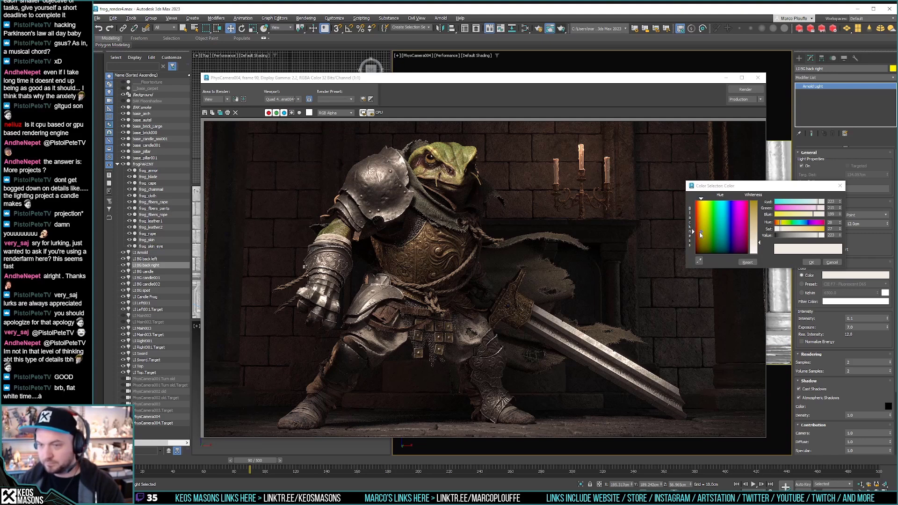
click(700, 234)
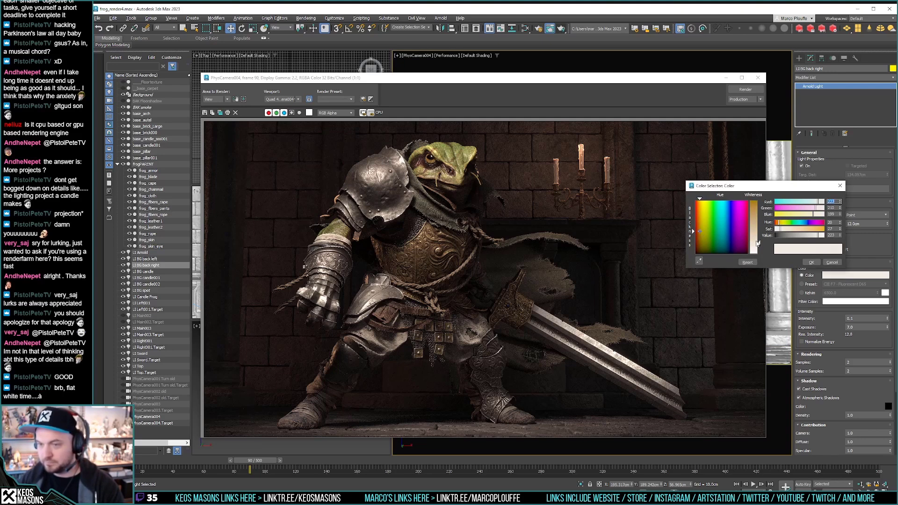
drag(758, 242, 758, 239)
click(808, 263)
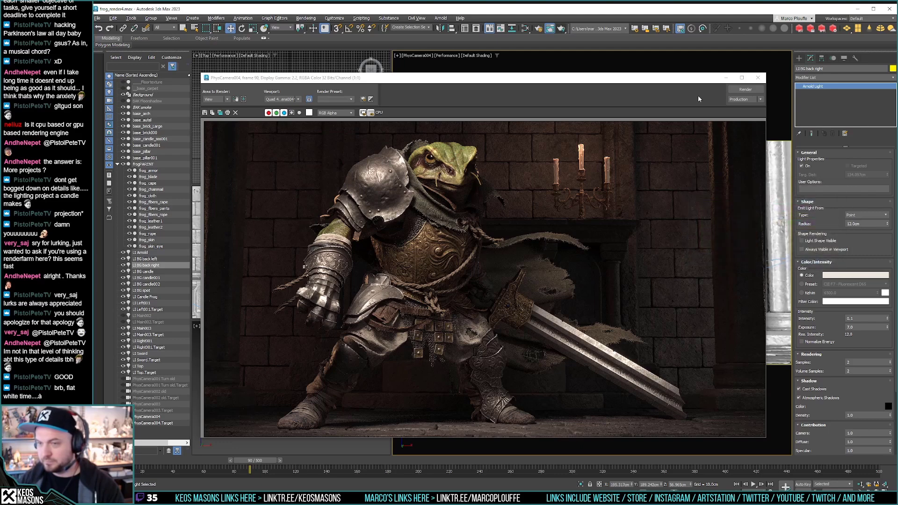
click(745, 90)
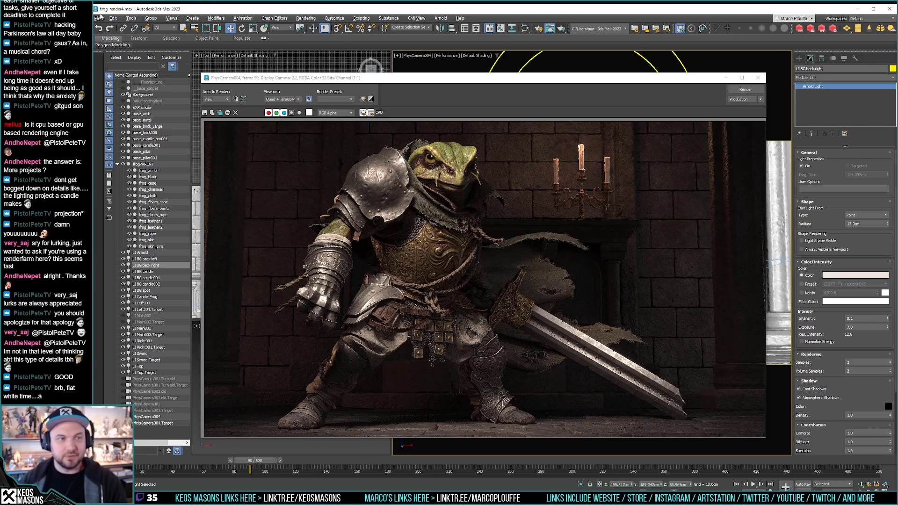
Step: Save the scene file, close the render window, and orbit the orthographic view
click(98, 18)
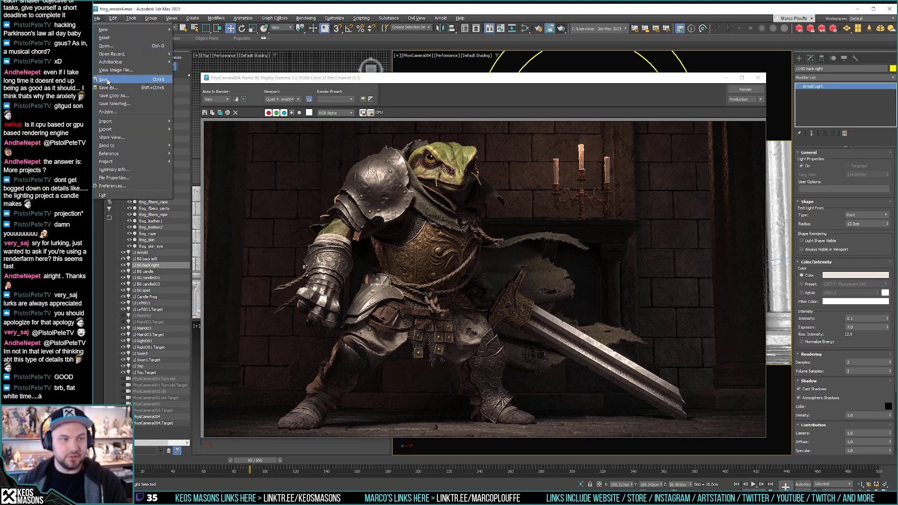
click(141, 87)
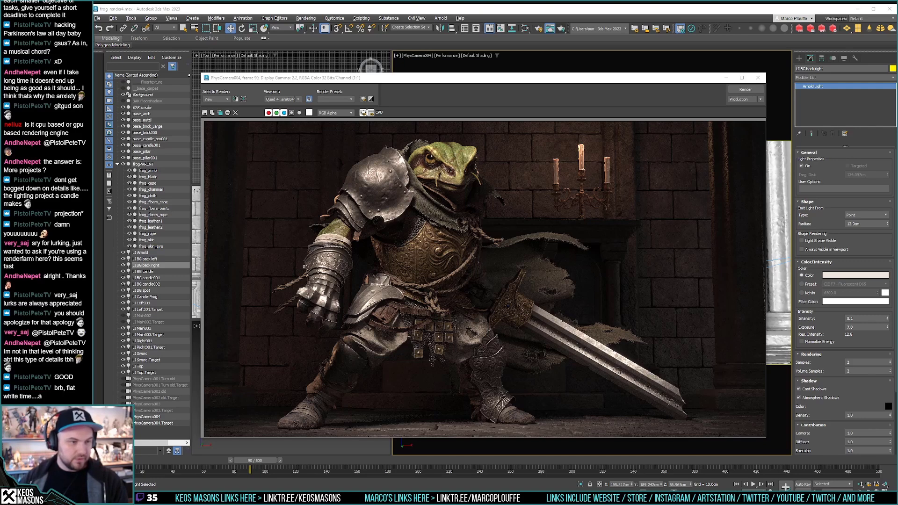
click(758, 78)
alt+middle_drag(271, 254, 303, 252)
scroll(293, 254, up, 3)
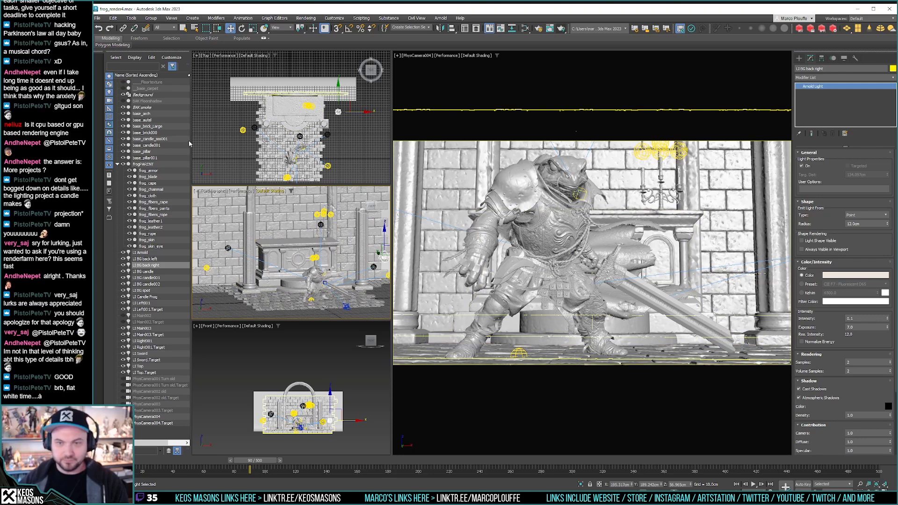
Step: Hide base_arch through base_pillar001 but keep base_brick000 visible, then test-render the scene
click(143, 114)
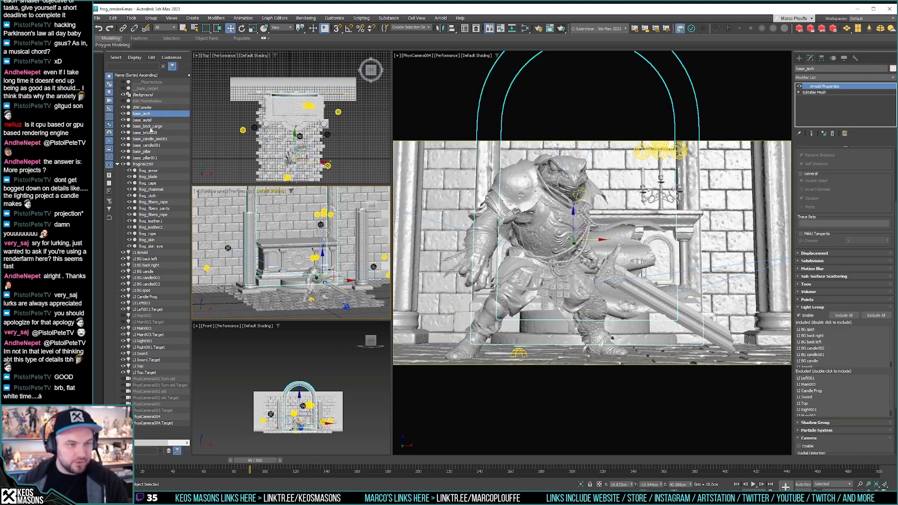
shift+click(149, 159)
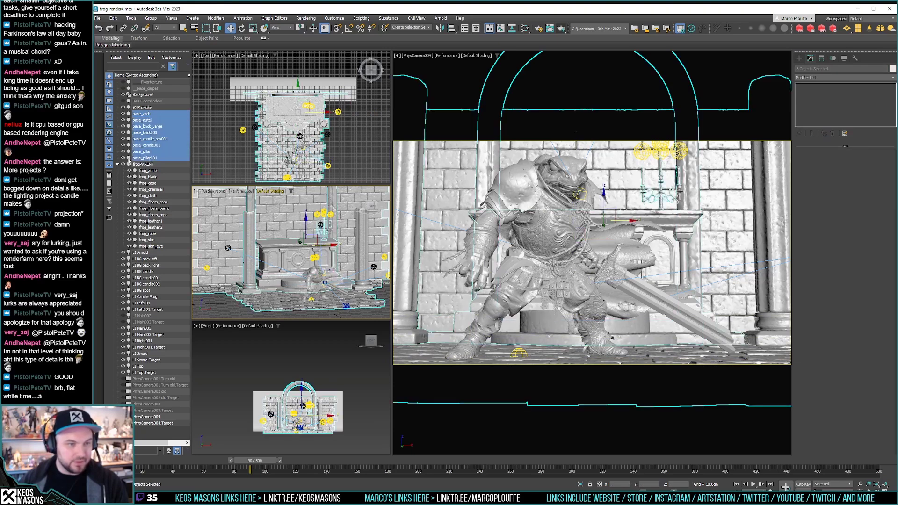
click(123, 158)
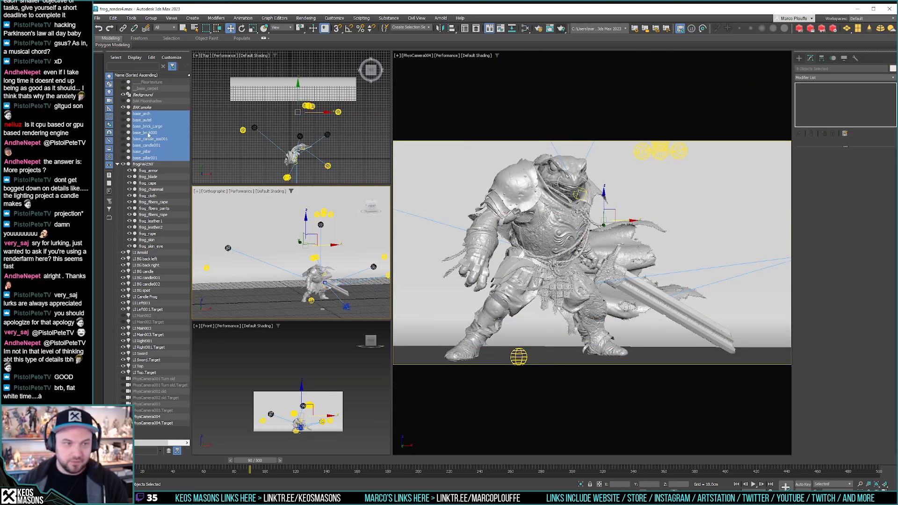
click(208, 128)
click(123, 133)
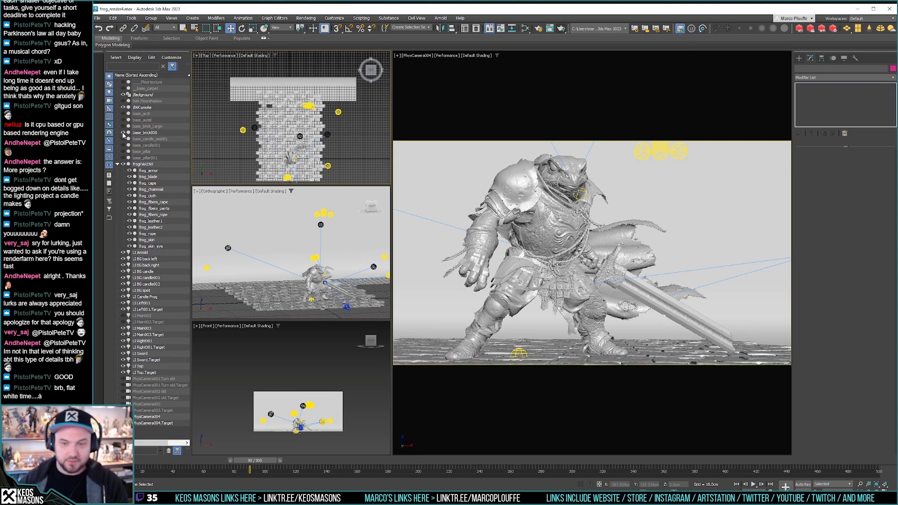
click(562, 28)
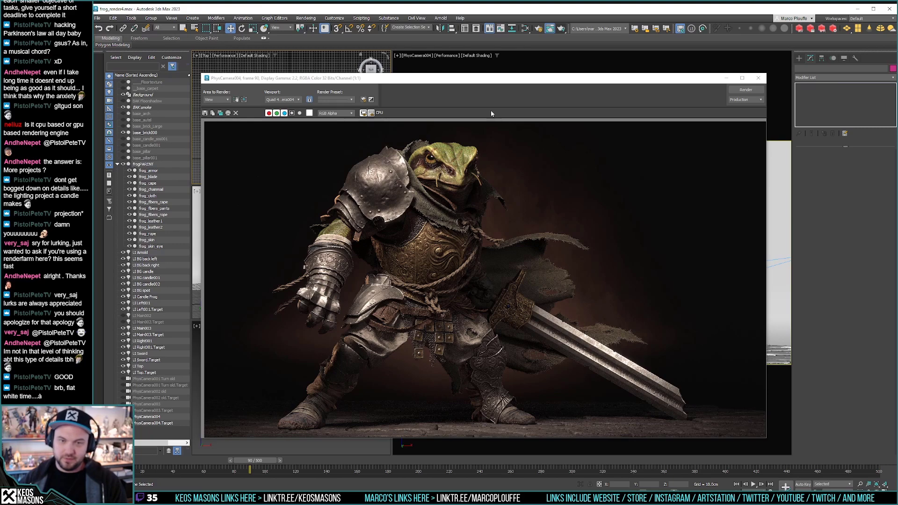
click(758, 78)
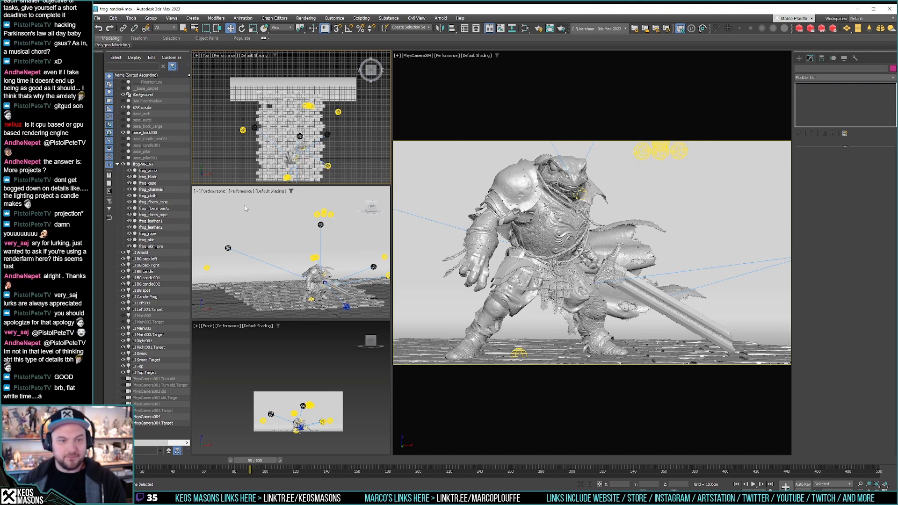
Step: Add the Arnold Properties modifier to the Background and BAK smoke objects
click(145, 97)
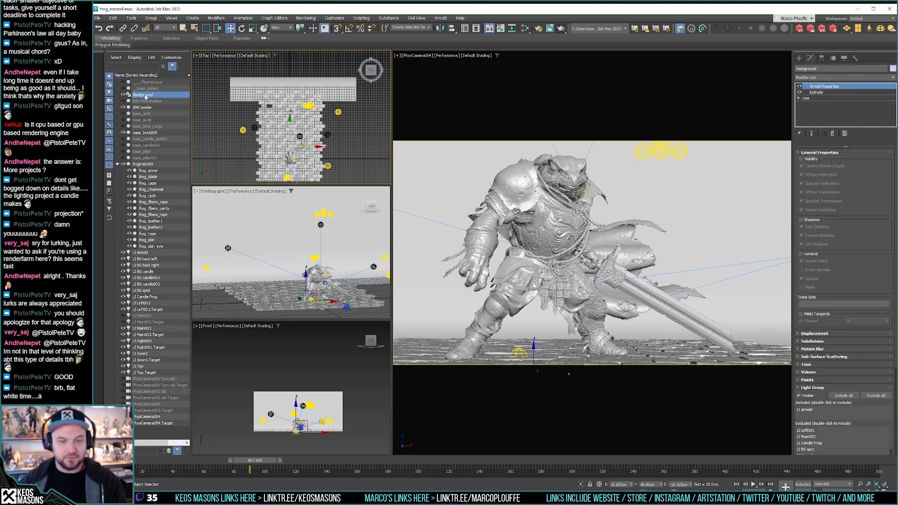
click(151, 108)
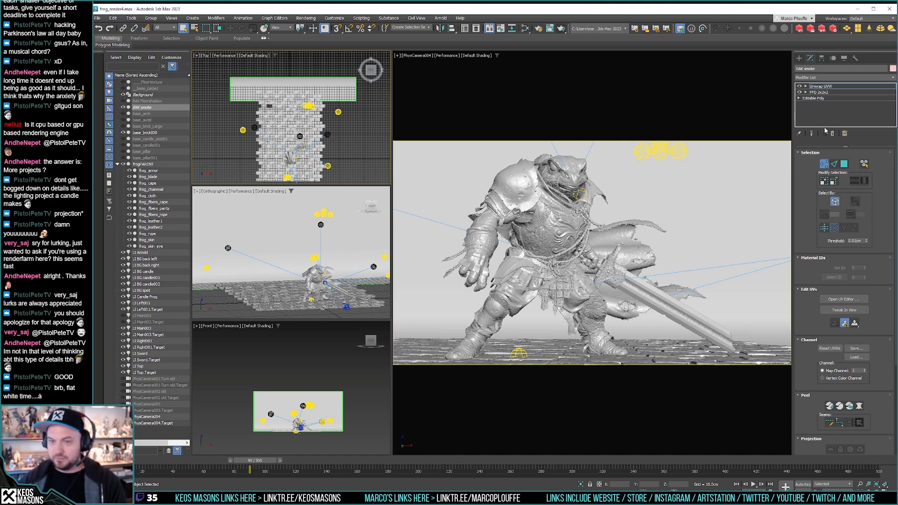
ctrl+click(142, 95)
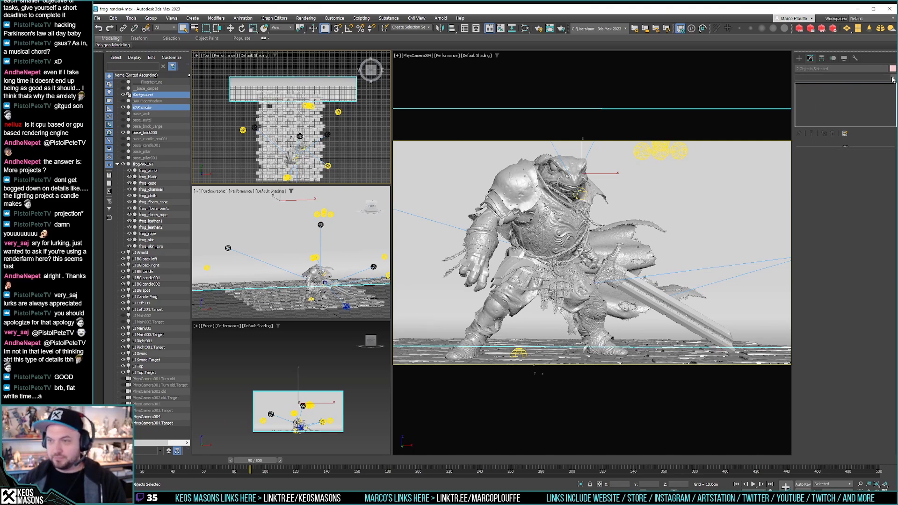
click(893, 78)
scroll(893, 79, down, 3)
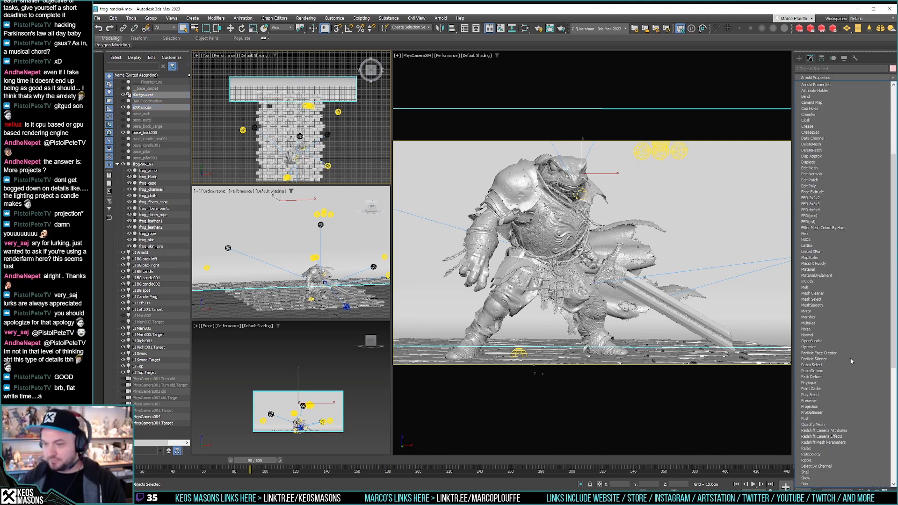
click(830, 84)
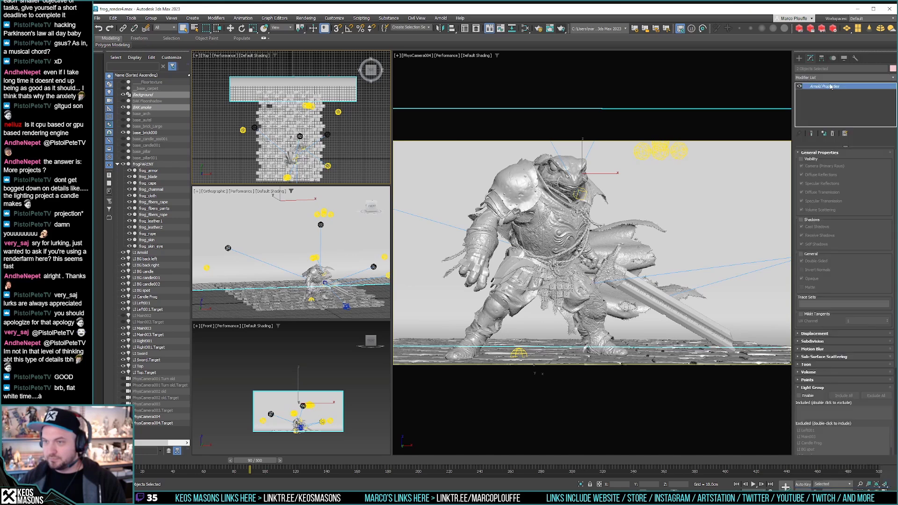
Step: Enable Light Group with only LI Arnold included, and render from the camera
click(808, 396)
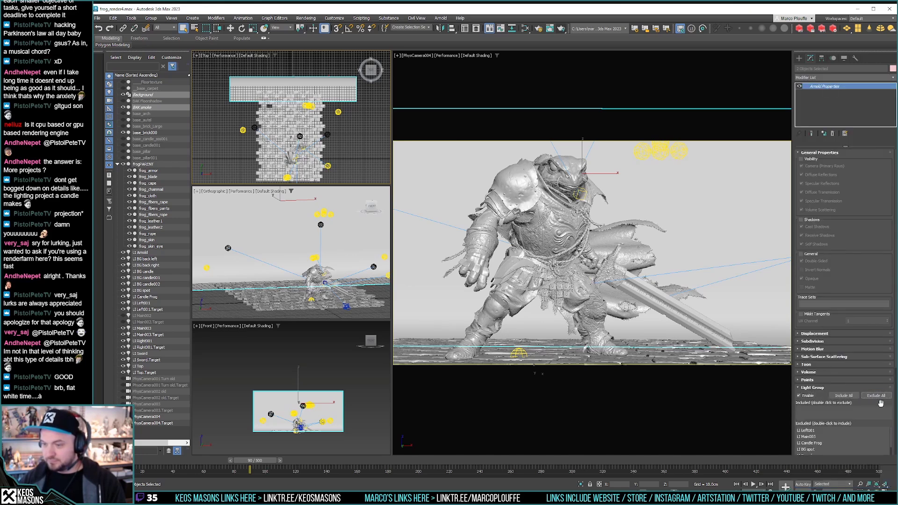
drag(879, 403, 865, 308)
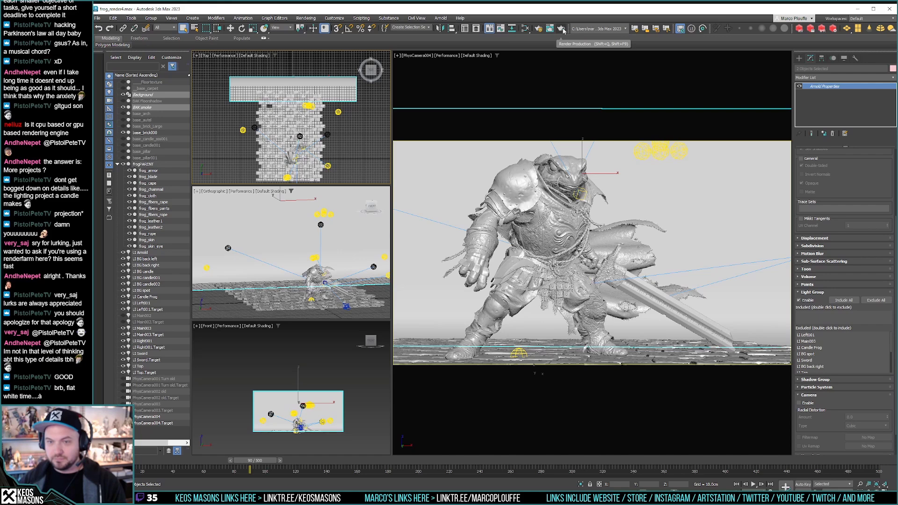
click(819, 348)
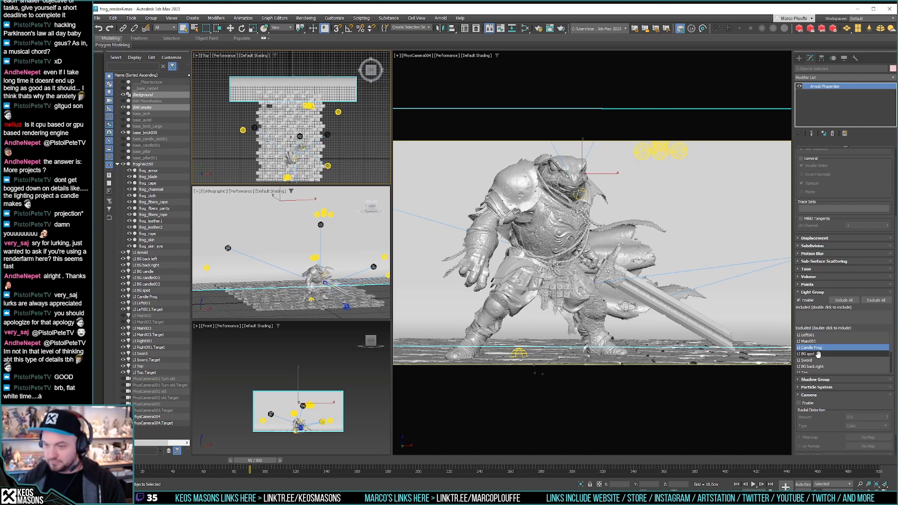
drag(821, 356, 817, 344)
click(816, 344)
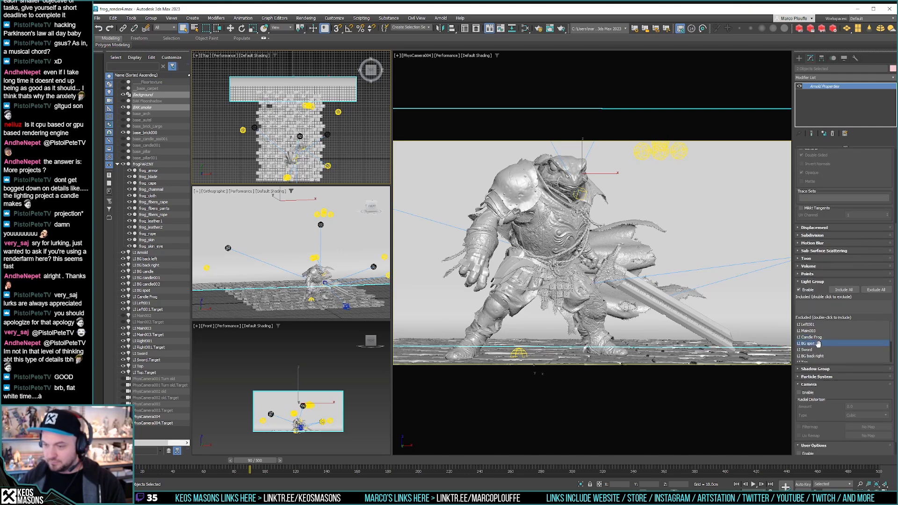
scroll(818, 344, down, 1)
scroll(818, 327, down, 2)
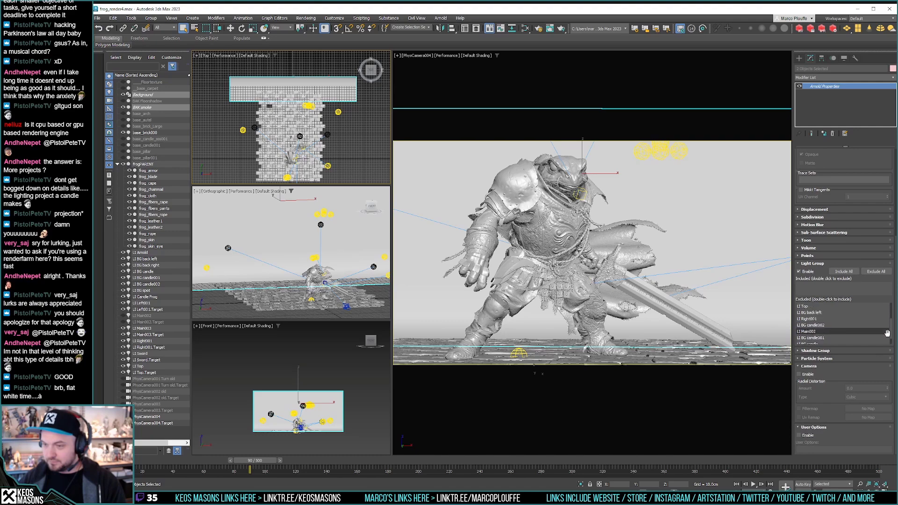
double_click(809, 328)
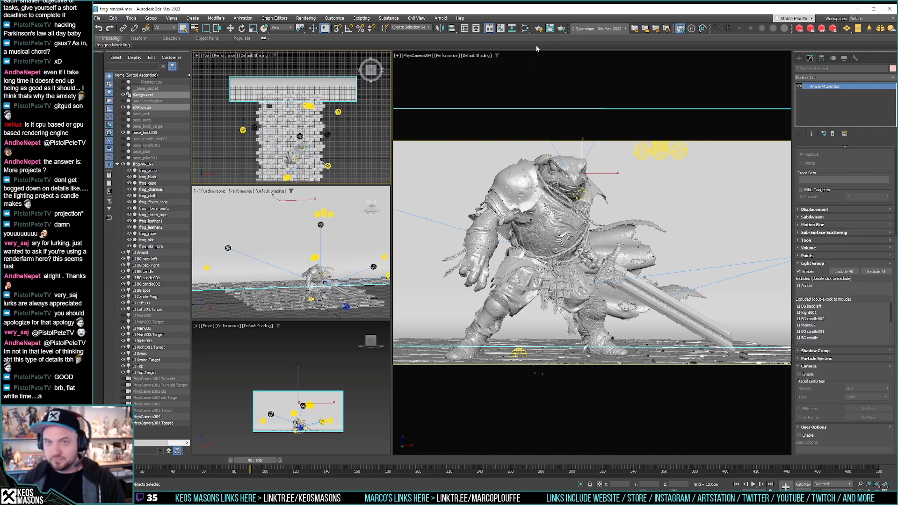
click(562, 29)
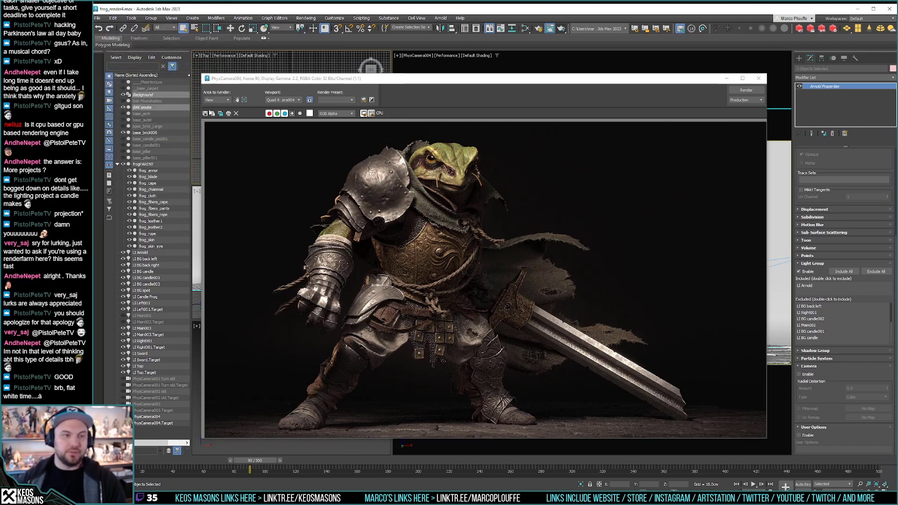
Step: Save the render to the Desktop as 28a.jpg and view it in ImageGlass
click(205, 114)
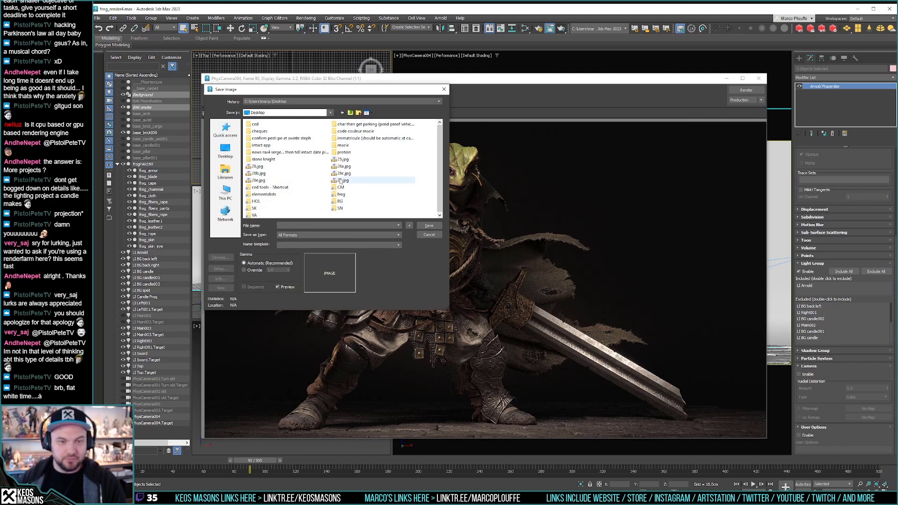
click(342, 180)
click(284, 227)
click(284, 227)
text(a)
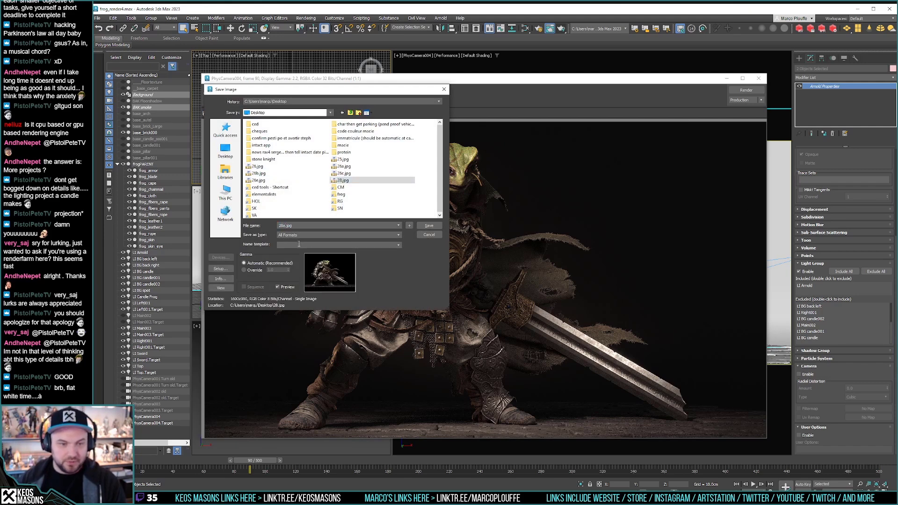
key(Return)
key(Return)
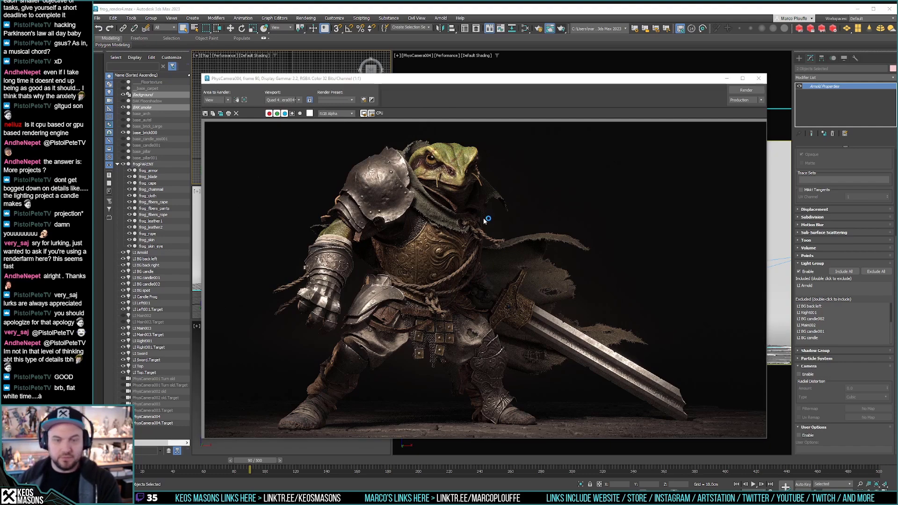
key(alt+Tab)
Step: Flip repeatedly between the new 28a.jpg render and the earlier 28.jpg
key(Right)
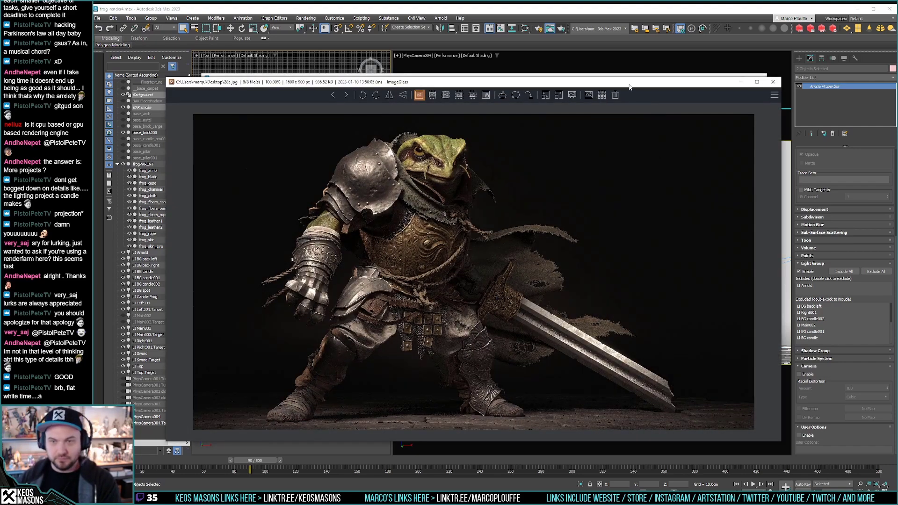
key(Left)
key(Right)
key(Left)
key(Right)
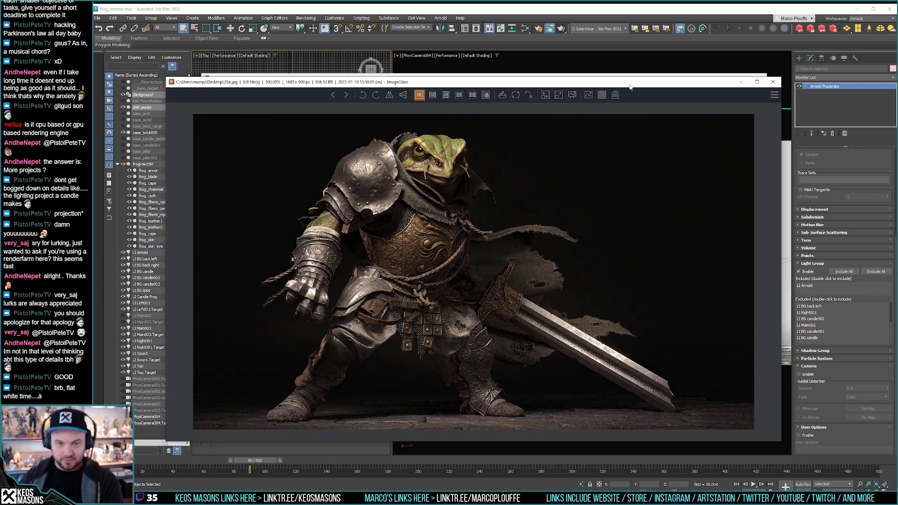
key(Left)
key(Right)
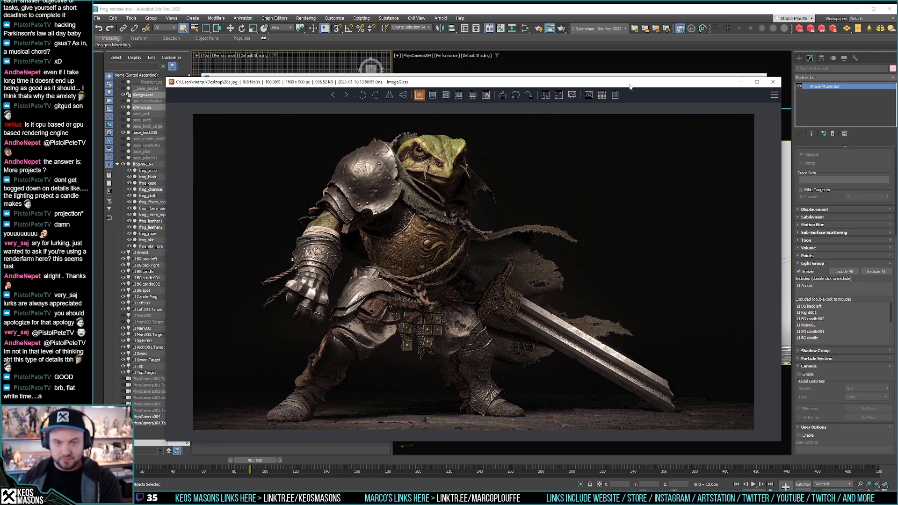
key(Left)
key(Right)
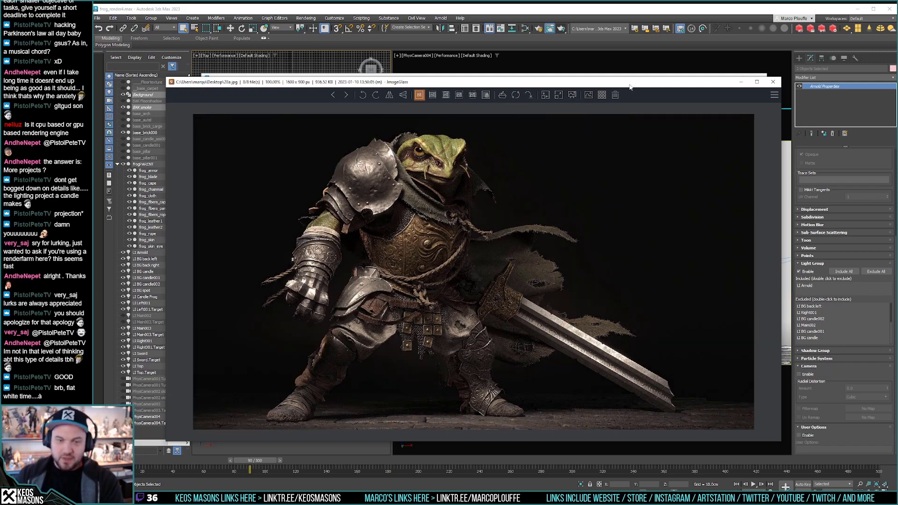
key(Left)
key(Right)
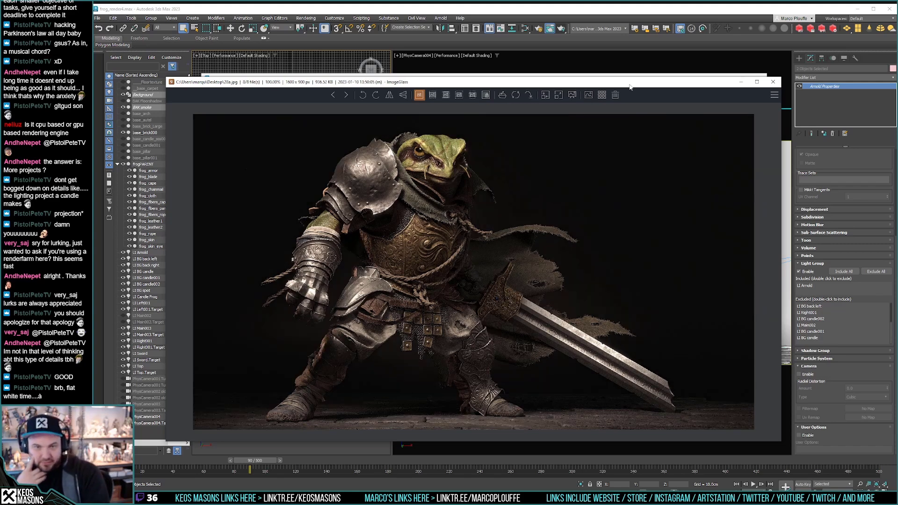
key(Left)
key(Right)
key(Left)
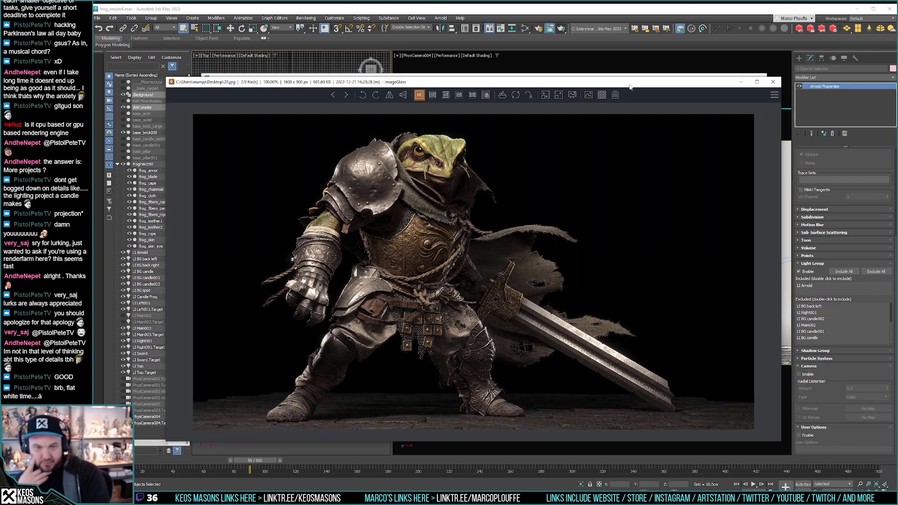
key(Right)
key(Left)
key(Right)
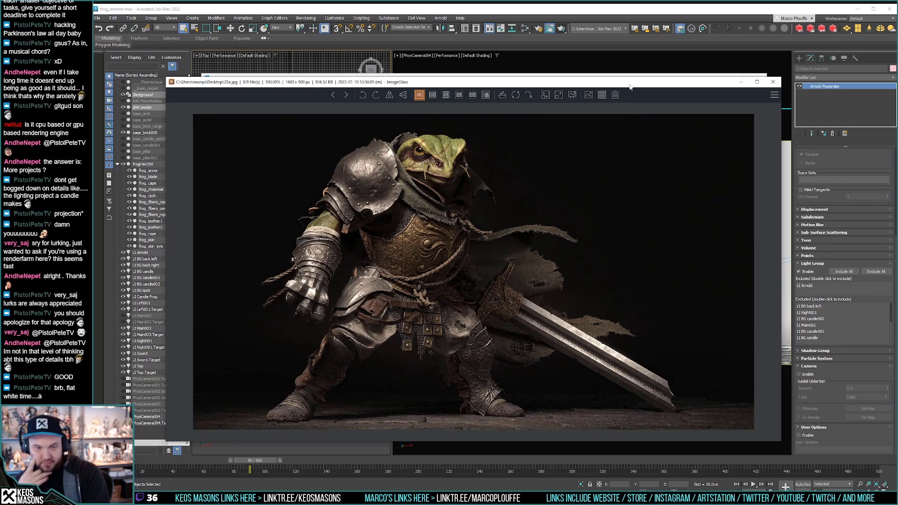
key(Left)
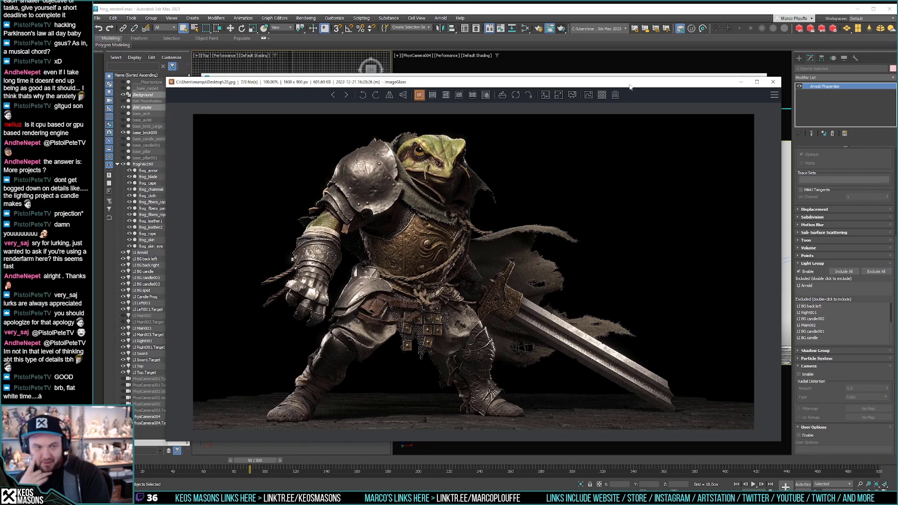
key(Right)
key(Left)
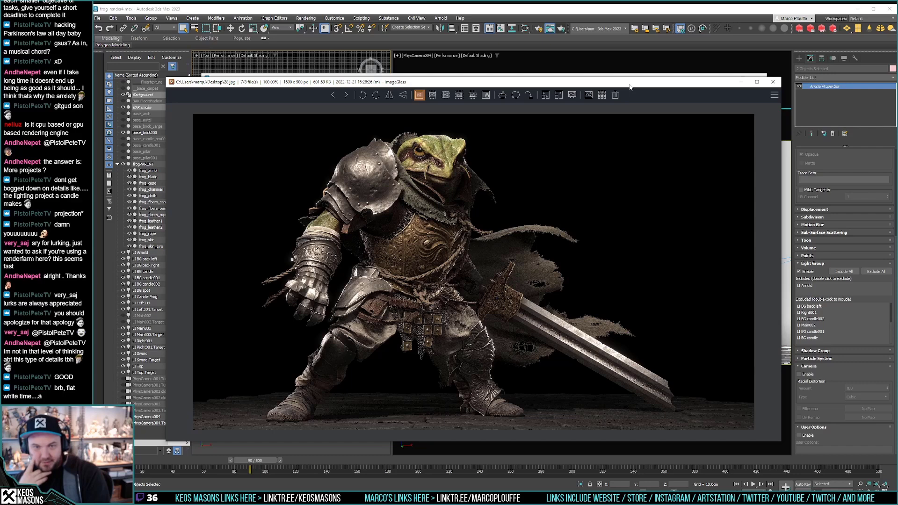
key(Right)
key(Left)
key(Right)
key(Left)
key(Right)
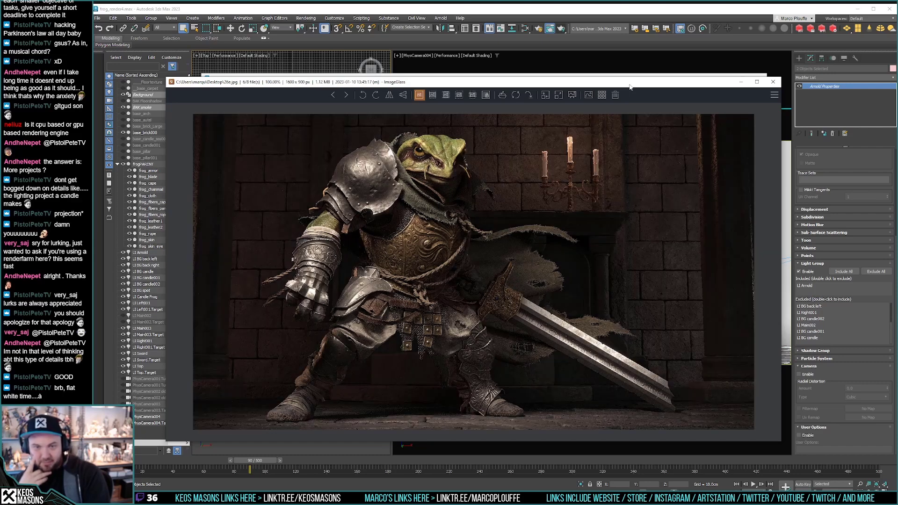
key(Left)
key(Right)
key(Left)
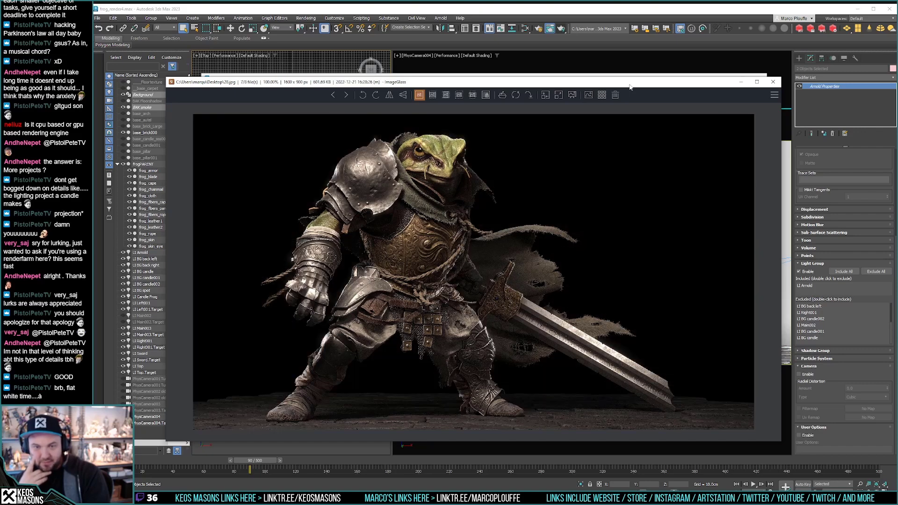
Step: Check the older 26e.jpg render, then compare 28a.jpg against 28.jpg again
key(Left)
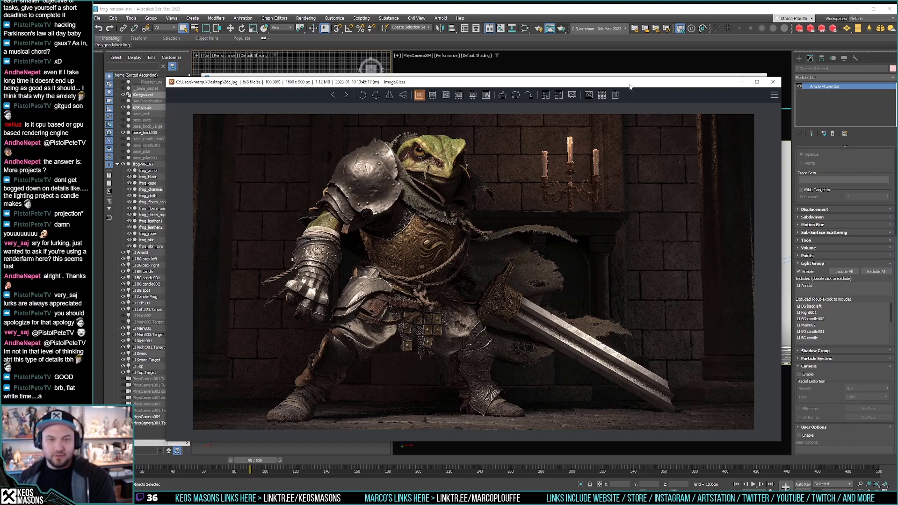
key(Right)
key(Right)
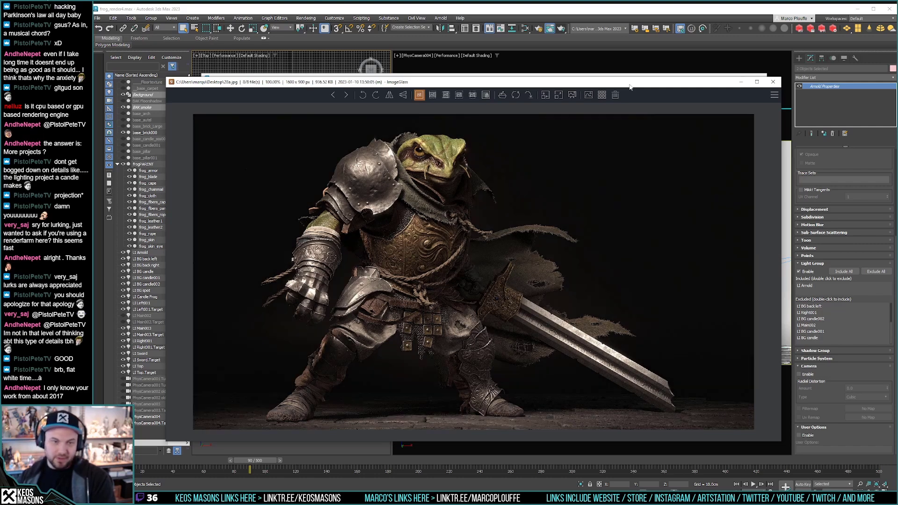
key(Left)
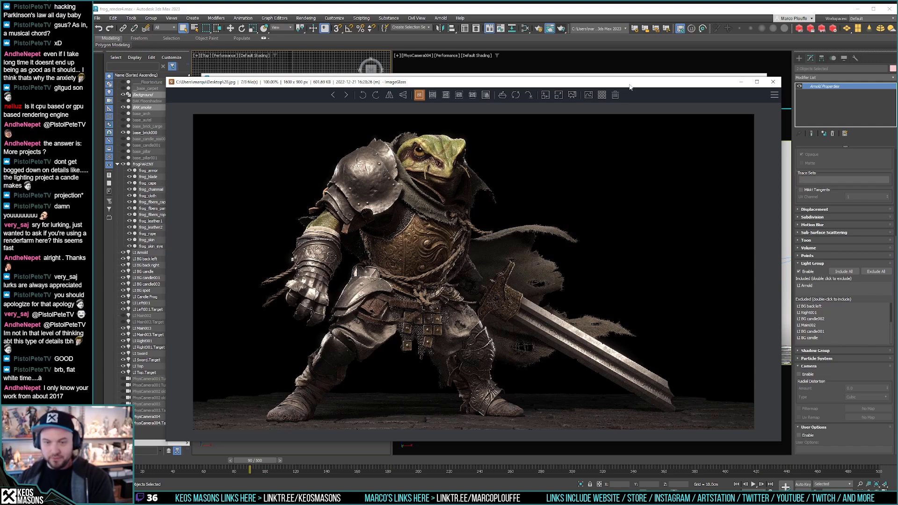
key(Right)
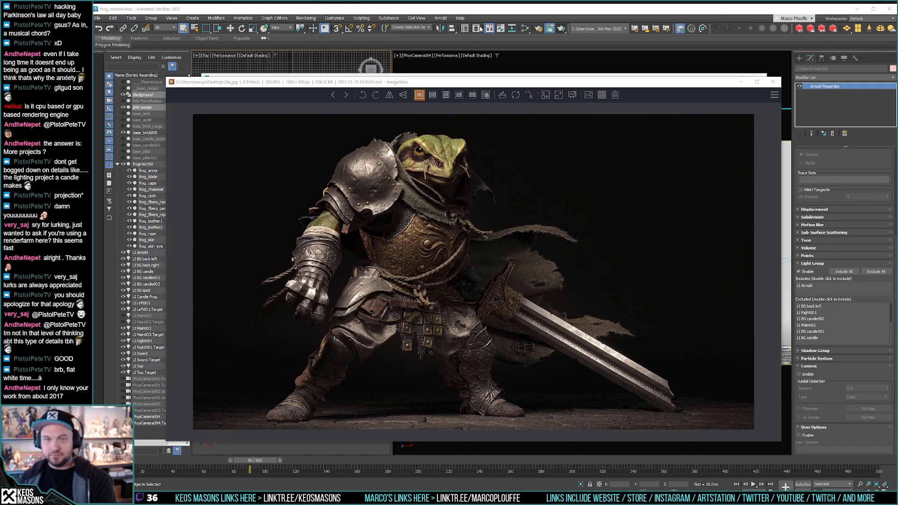
key(Left)
Step: Keep toggling between 28a.jpg and 28.jpg, finishing on the darker 28.jpg
key(Right)
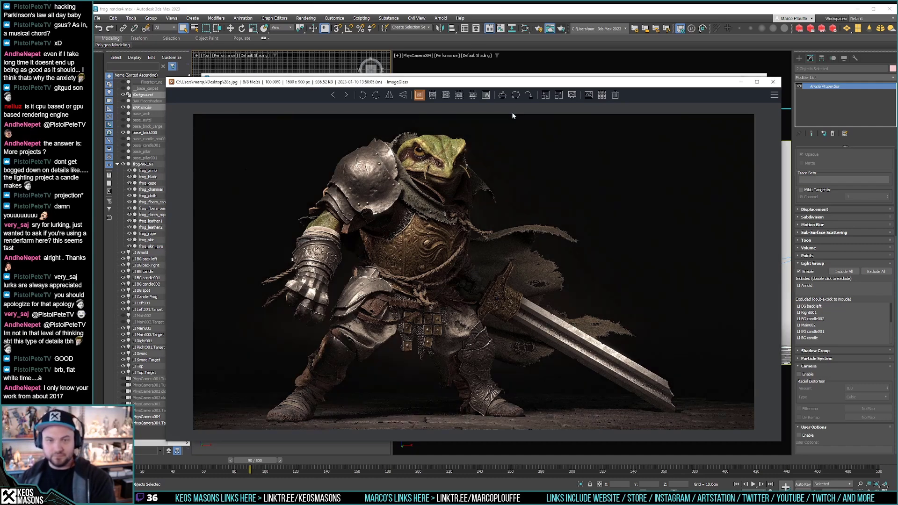
key(Left)
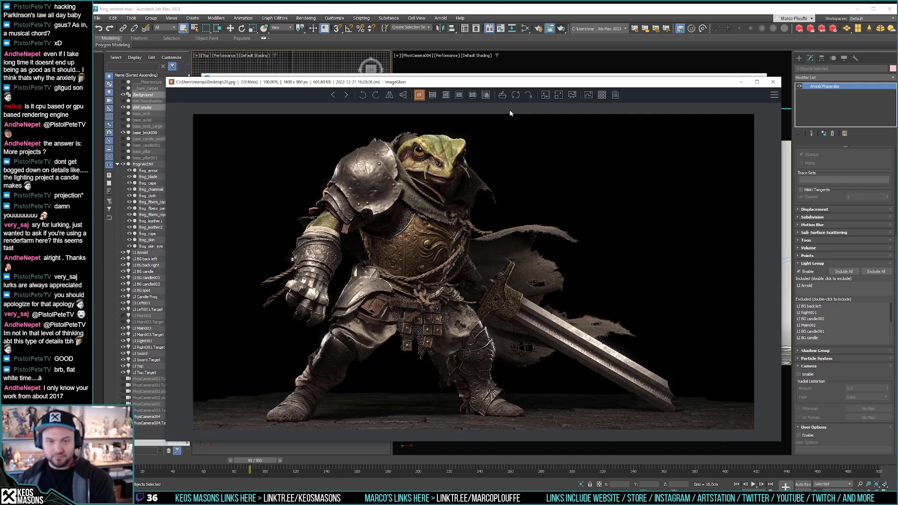
key(Right)
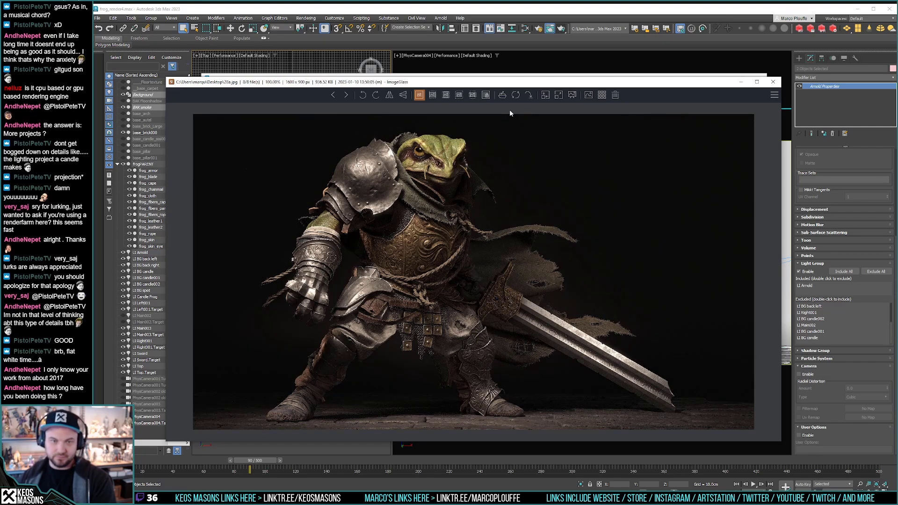
key(Left)
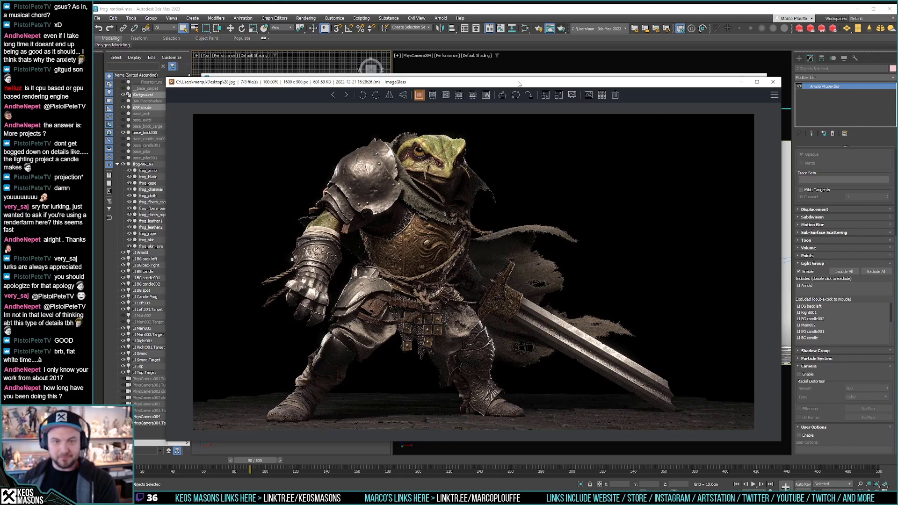
key(Right)
key(Left)
key(Right)
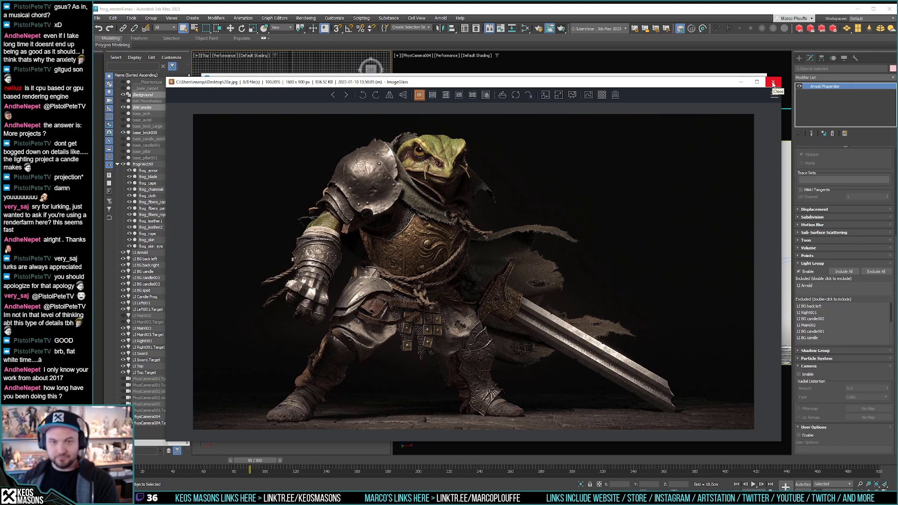
key(Left)
key(Right)
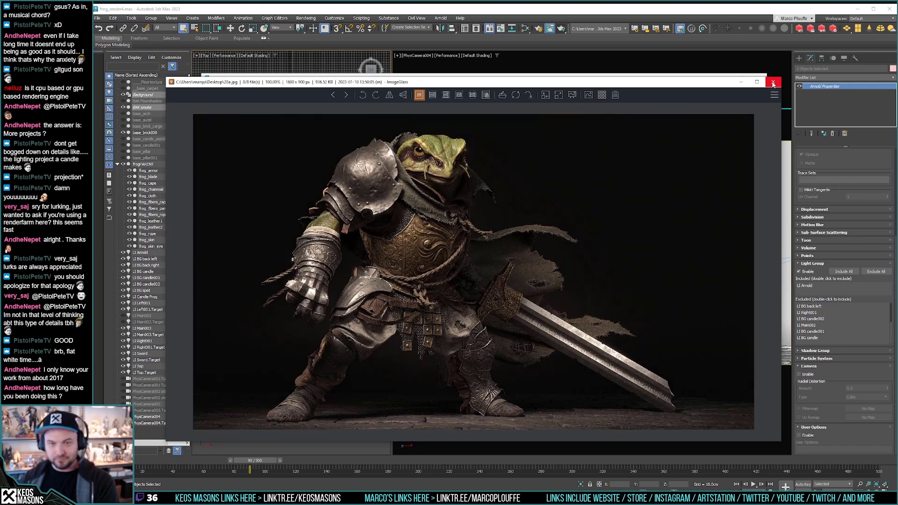
key(Left)
key(Right)
key(Left)
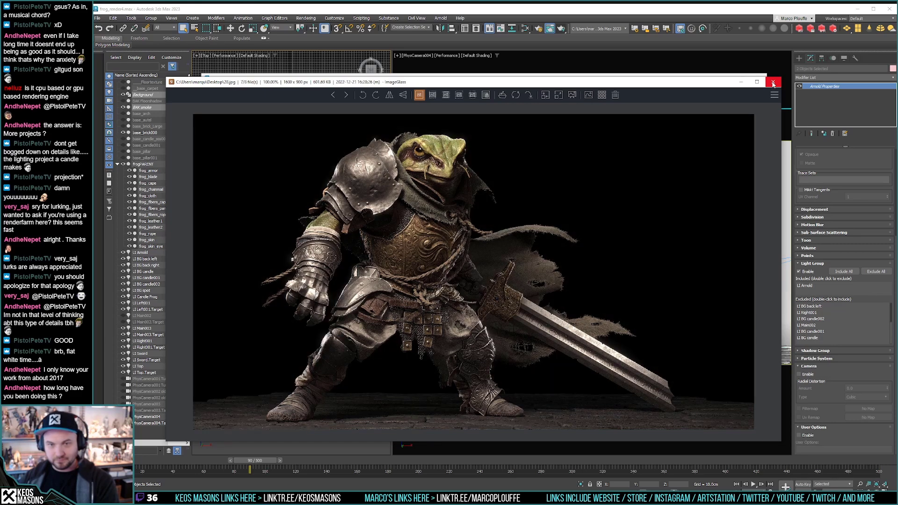
key(Right)
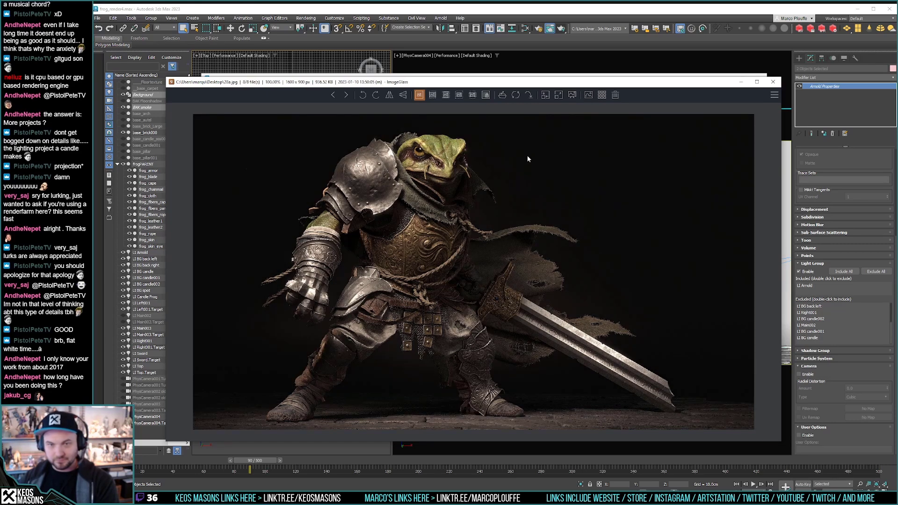
key(Left)
key(Right)
key(Left)
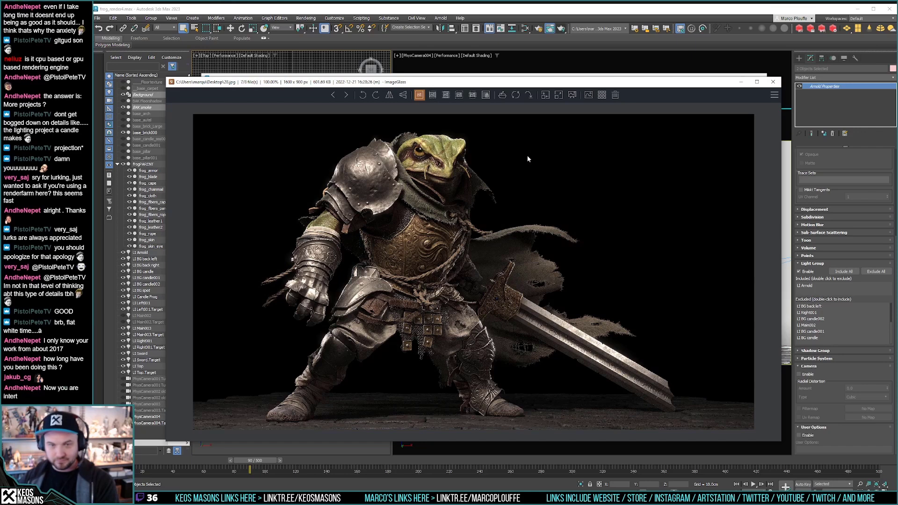
key(Right)
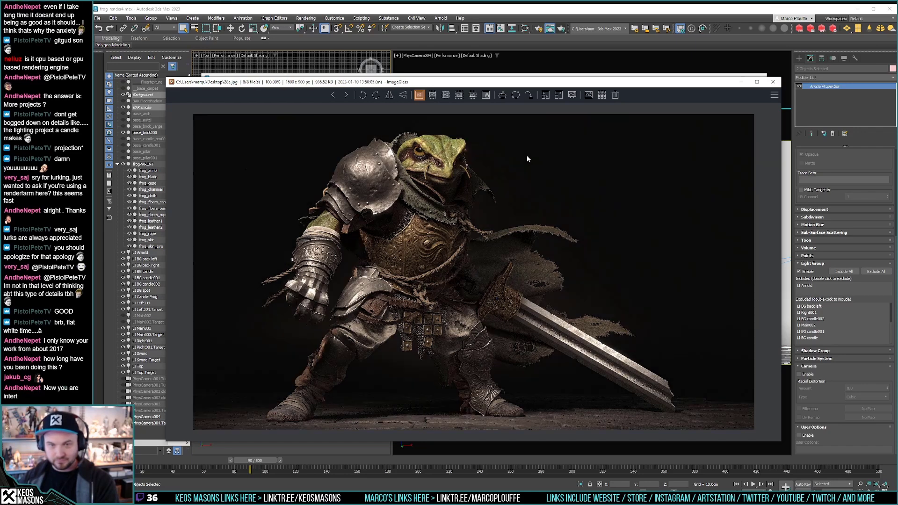
key(Left)
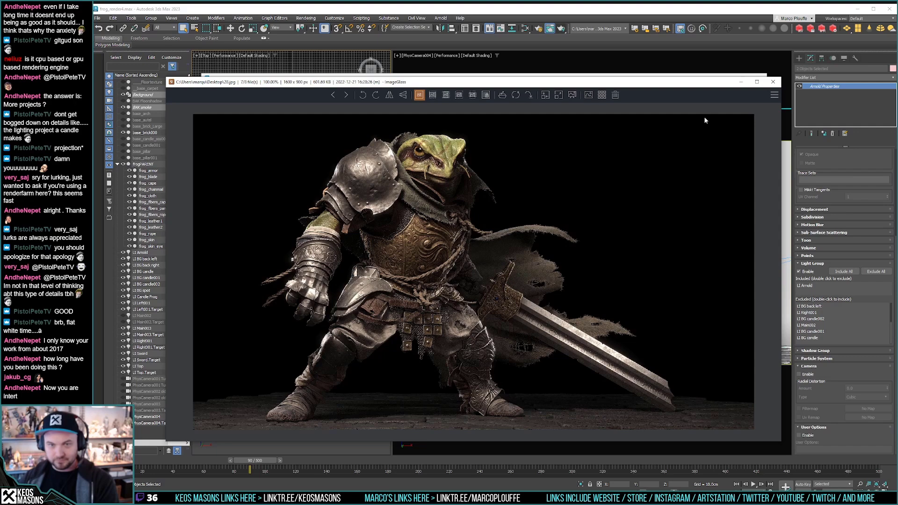
Step: Close the viewer and render window, review the BG lights, and switch off LI BG candle002
click(773, 82)
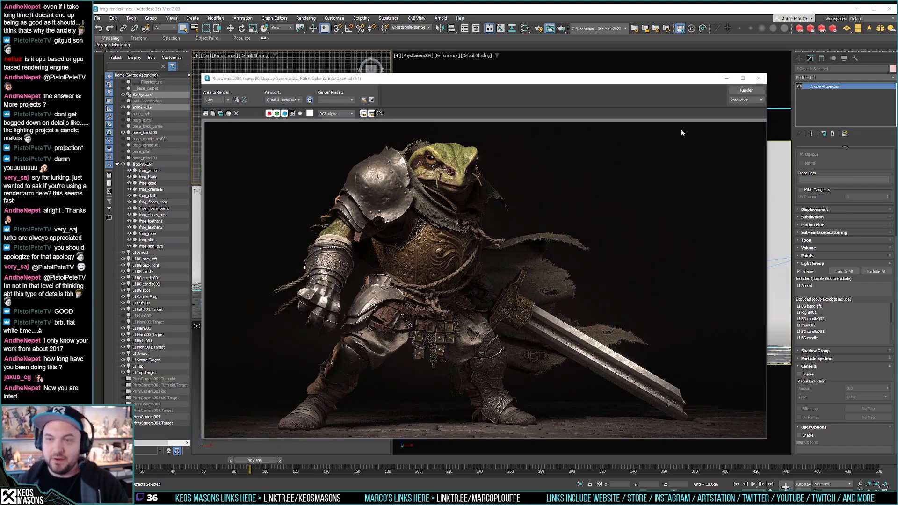
click(759, 78)
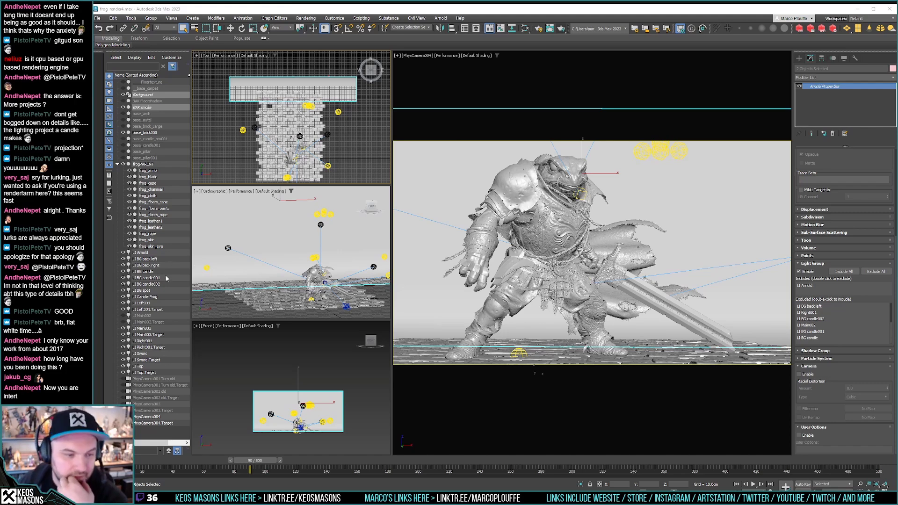
click(147, 260)
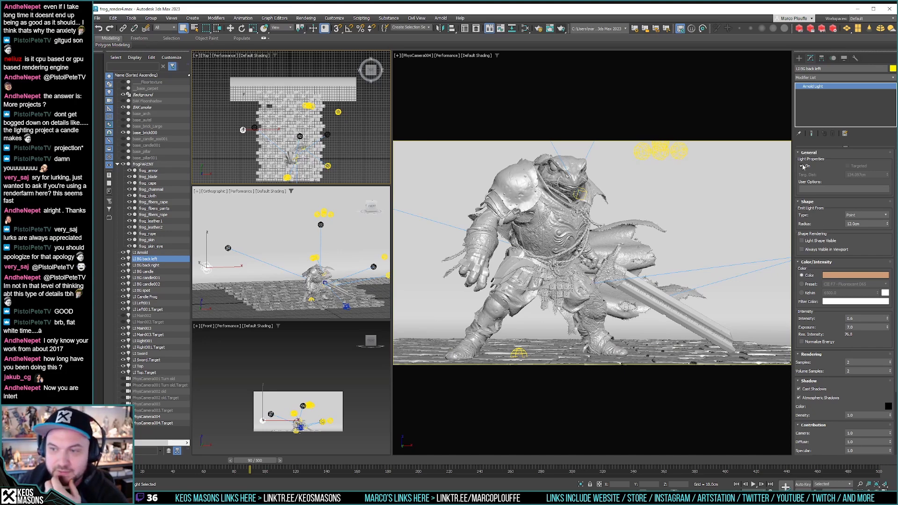
click(164, 265)
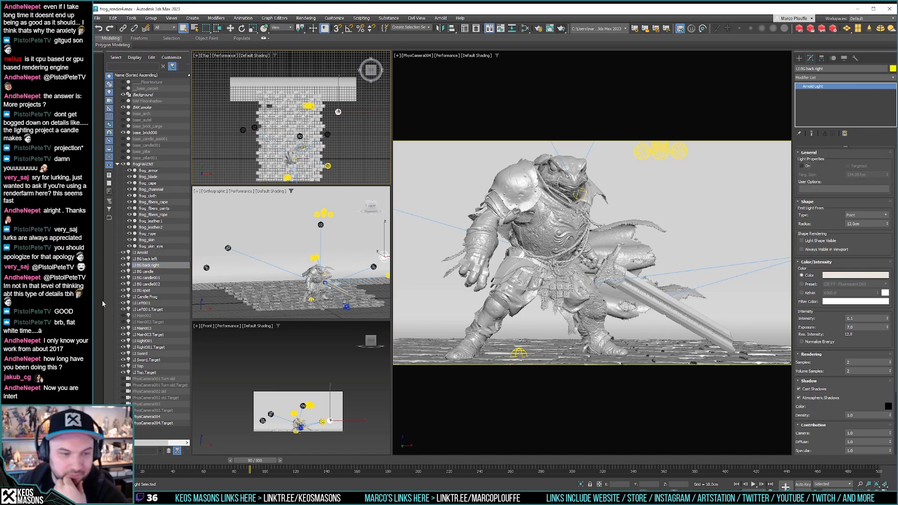
click(149, 271)
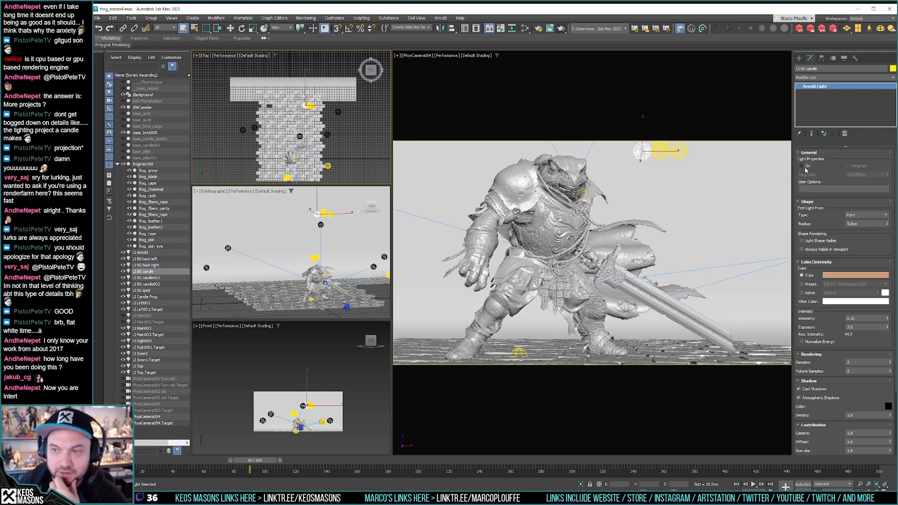
click(158, 278)
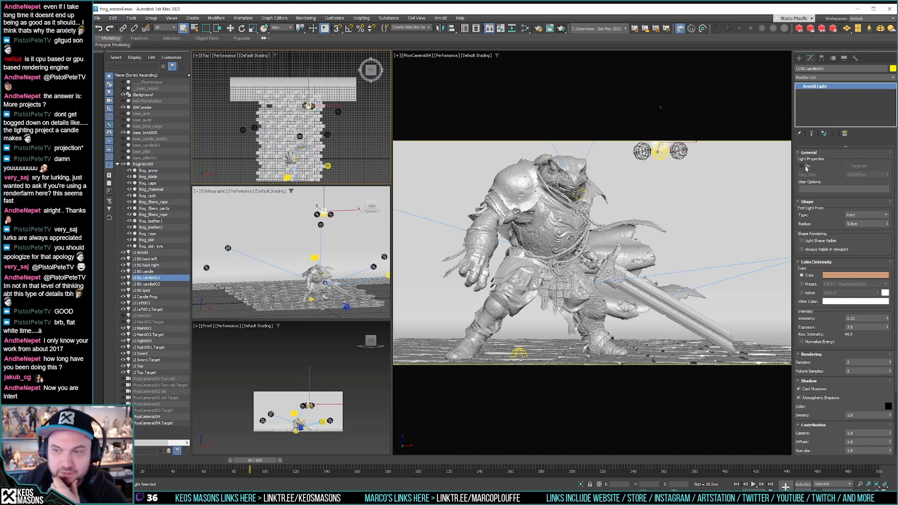
click(155, 285)
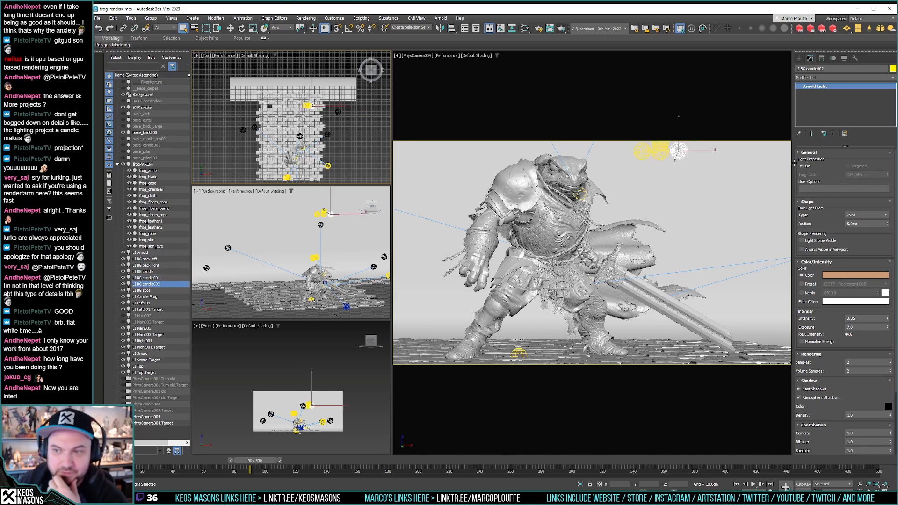
click(802, 166)
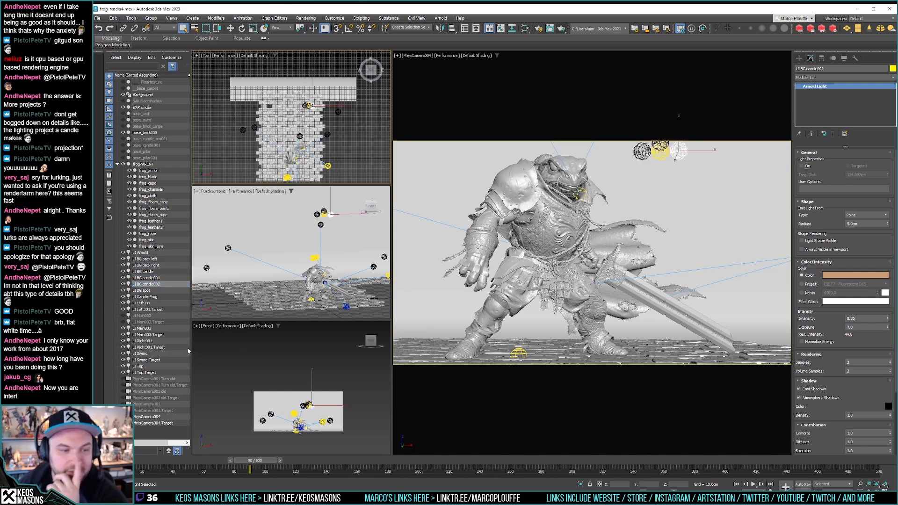
Step: Rename LI Candle Frog to LI BG Candle Frog
click(149, 297)
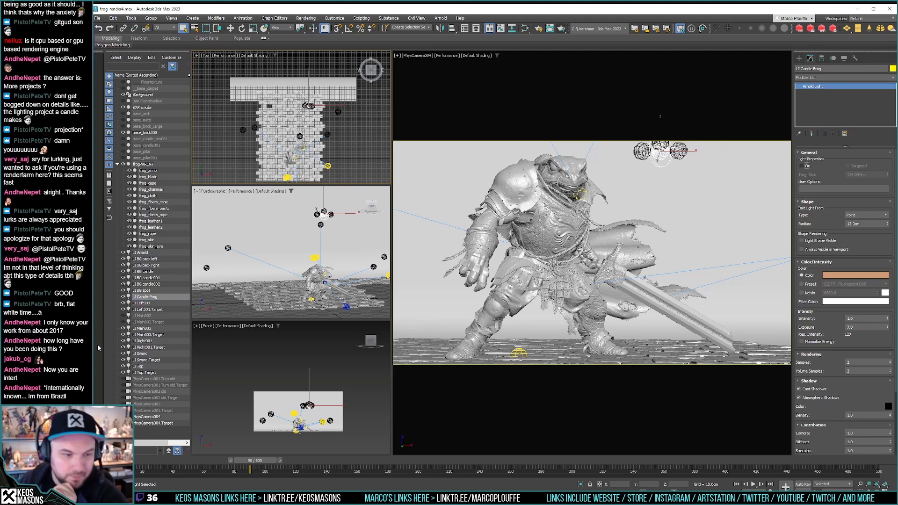
click(143, 297)
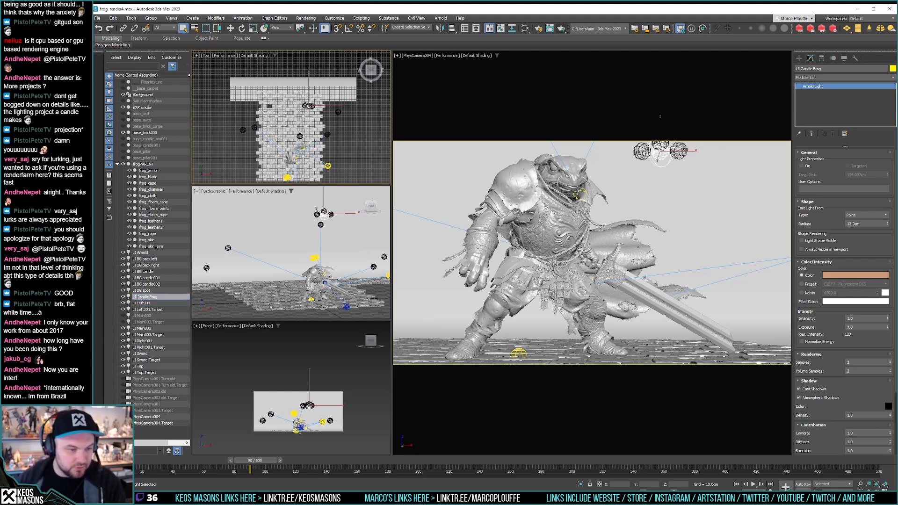
text(BG)
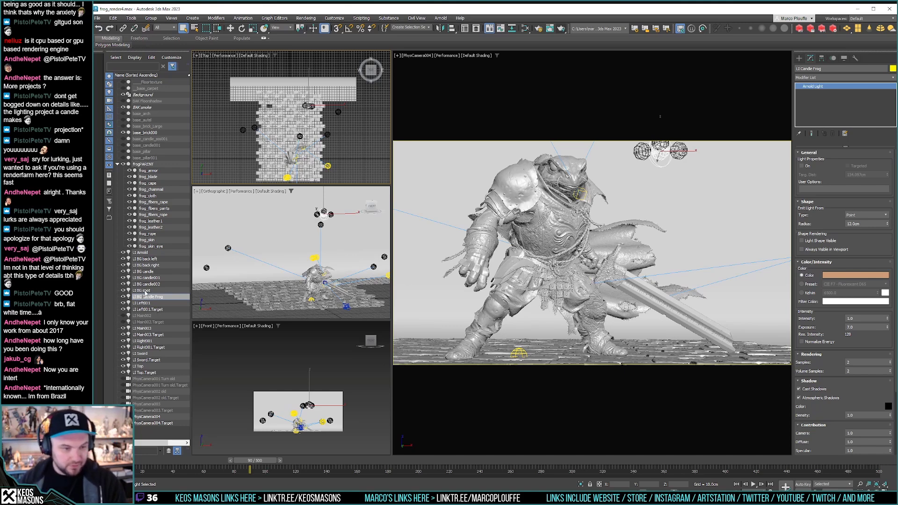
click(139, 291)
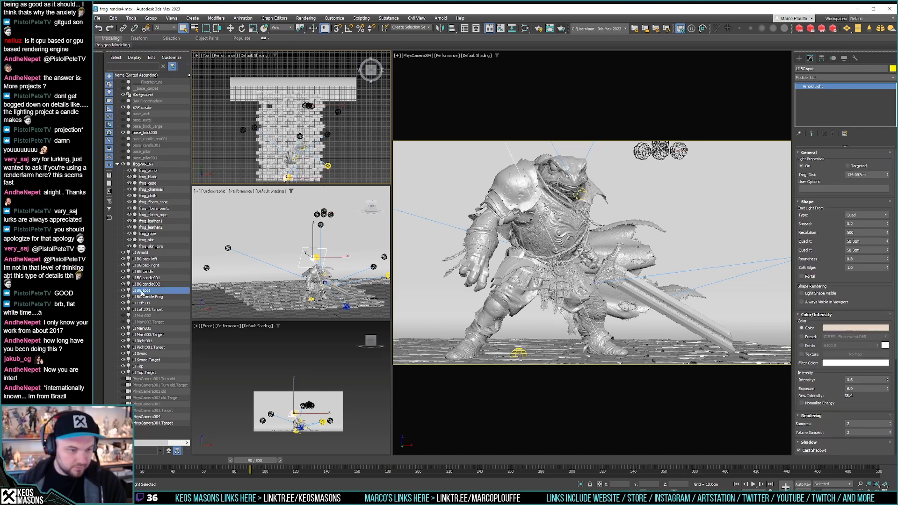
double_click(139, 291)
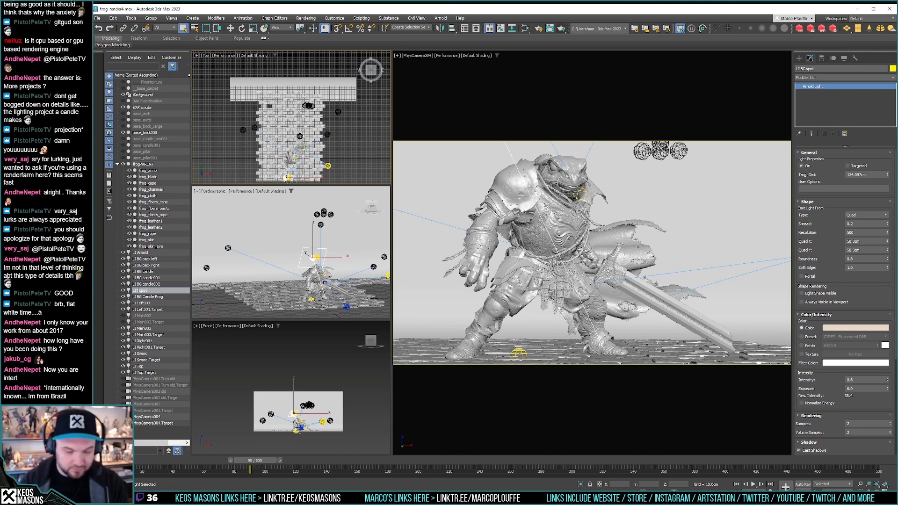
Step: Review LI Left001, LI Right001 and LI Top, then open LI Left001's colour picker
click(157, 304)
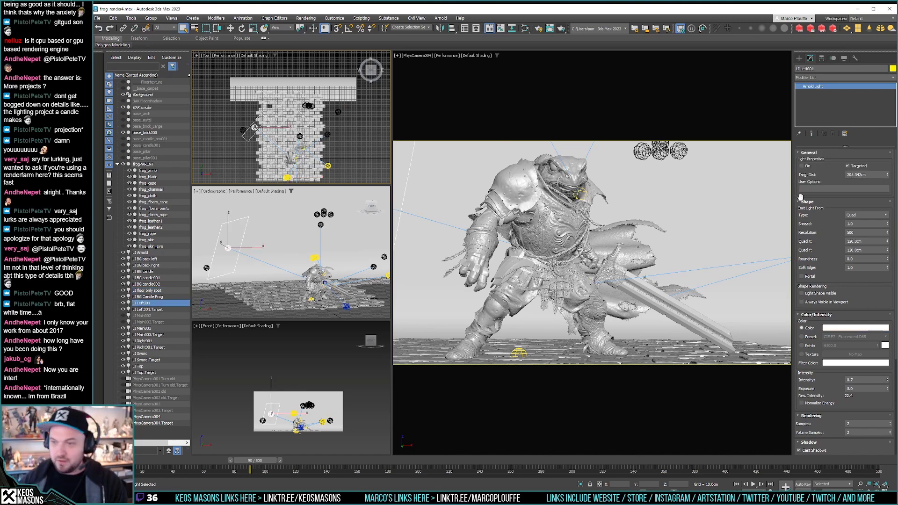
click(806, 166)
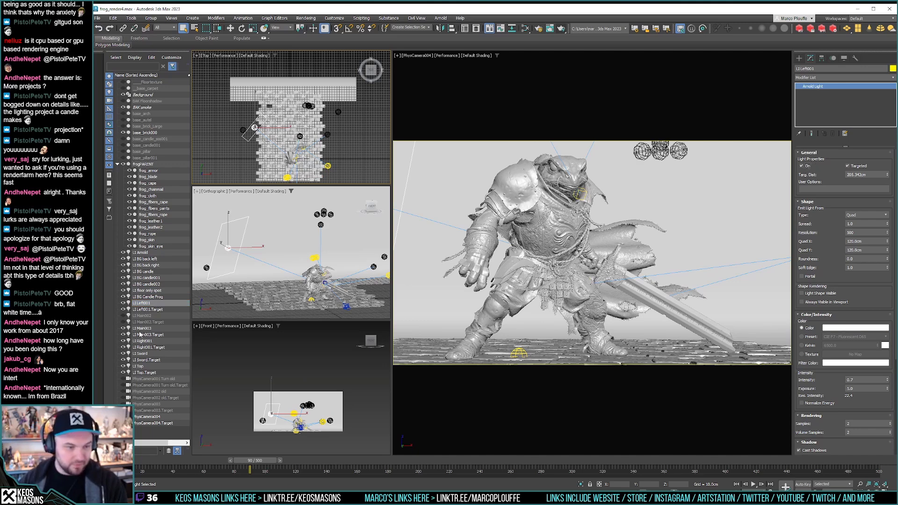
click(148, 342)
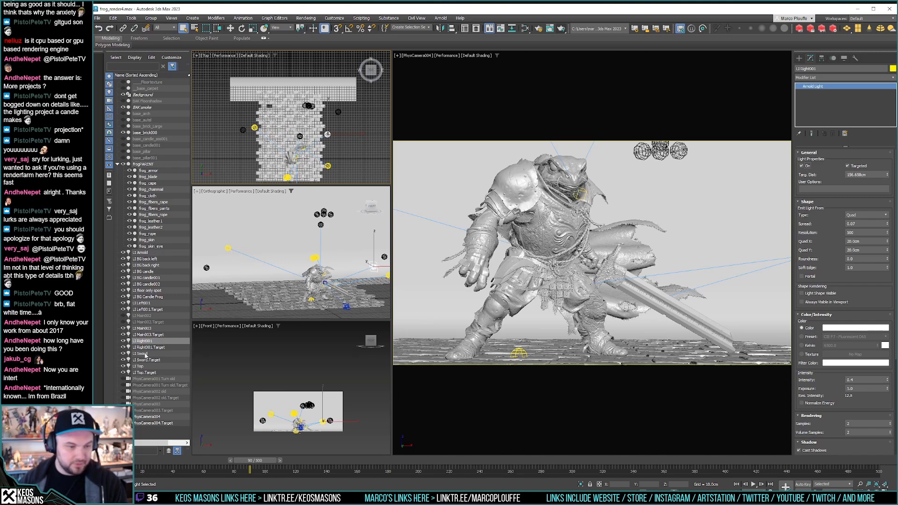
click(143, 367)
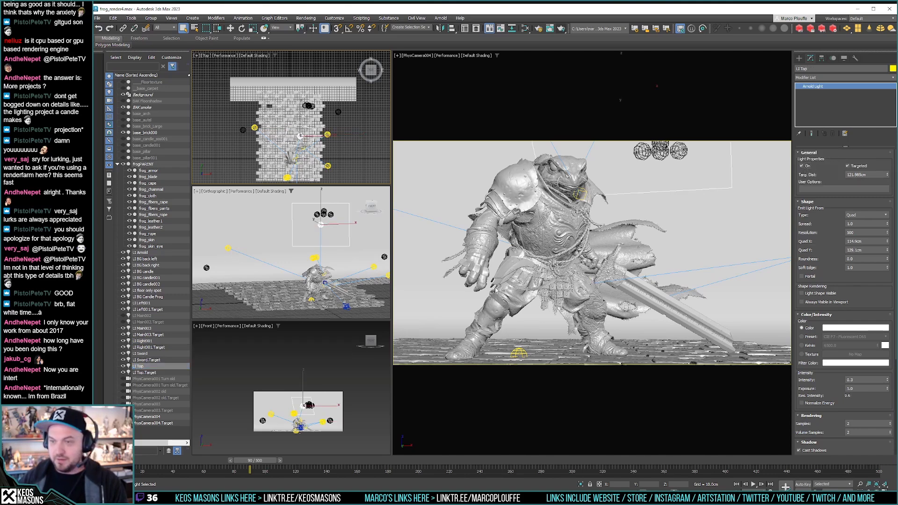
click(151, 303)
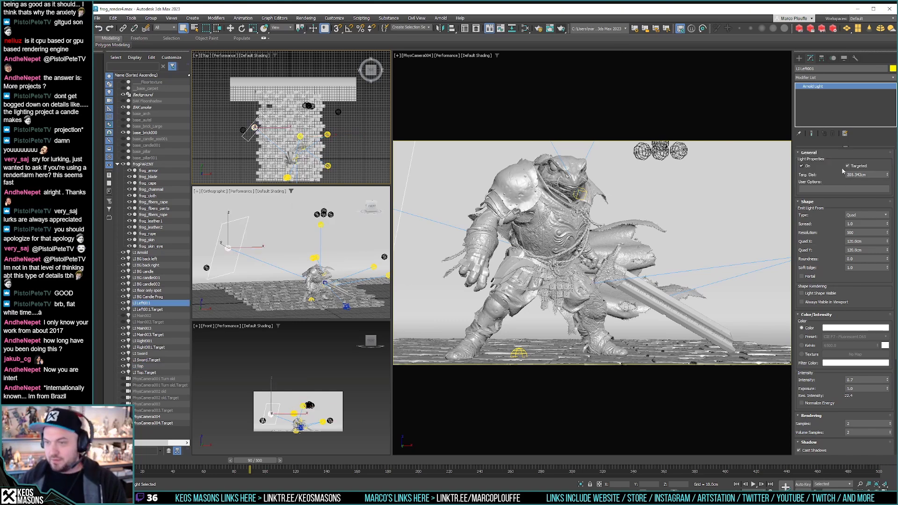
click(845, 329)
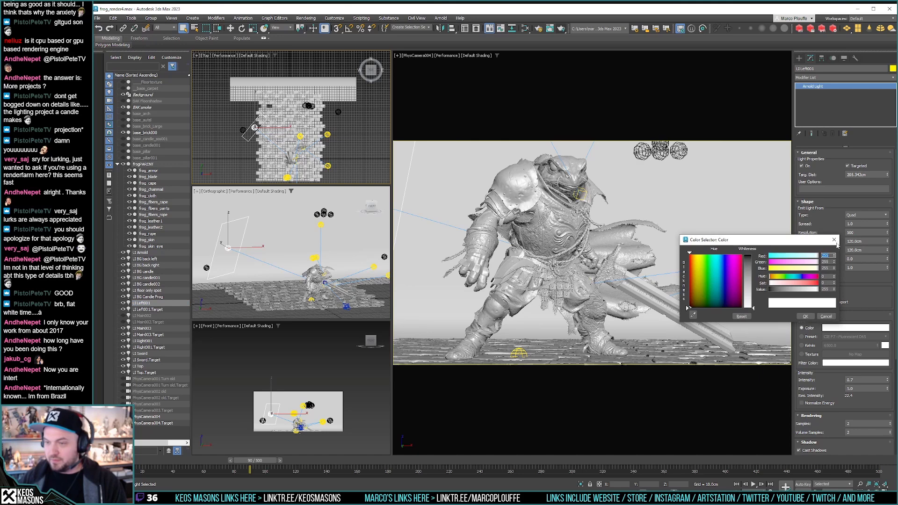
click(834, 239)
right_click(846, 329)
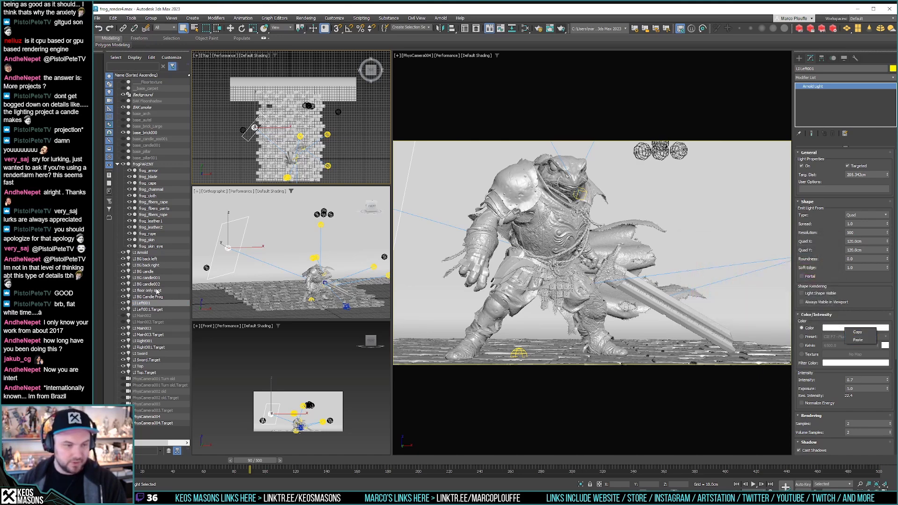
click(156, 260)
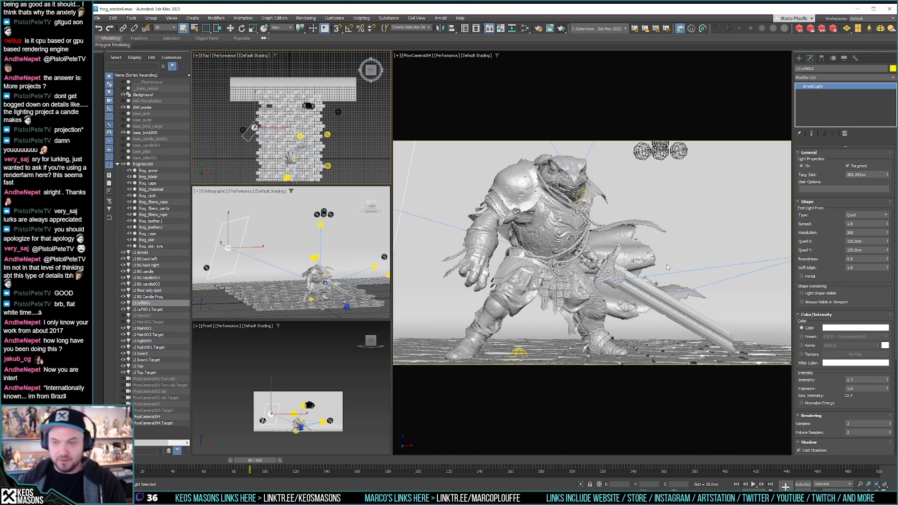
click(842, 329)
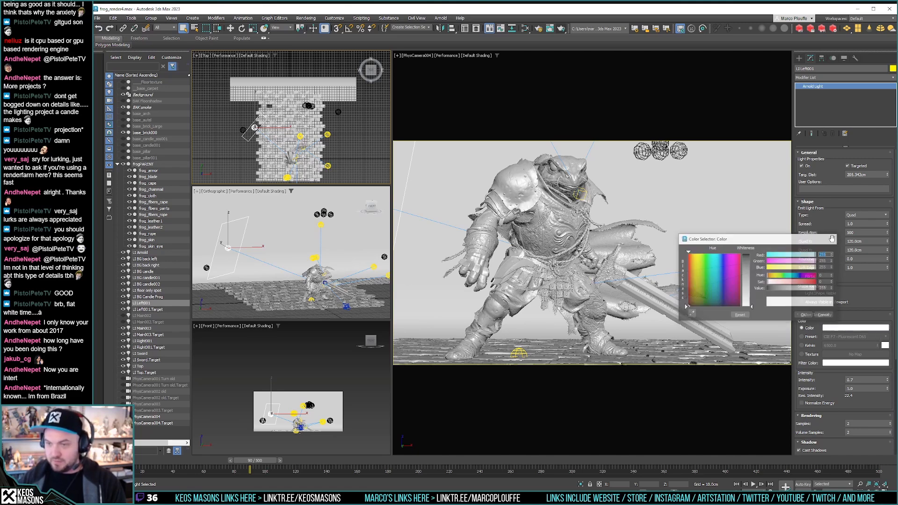
click(835, 241)
click(164, 258)
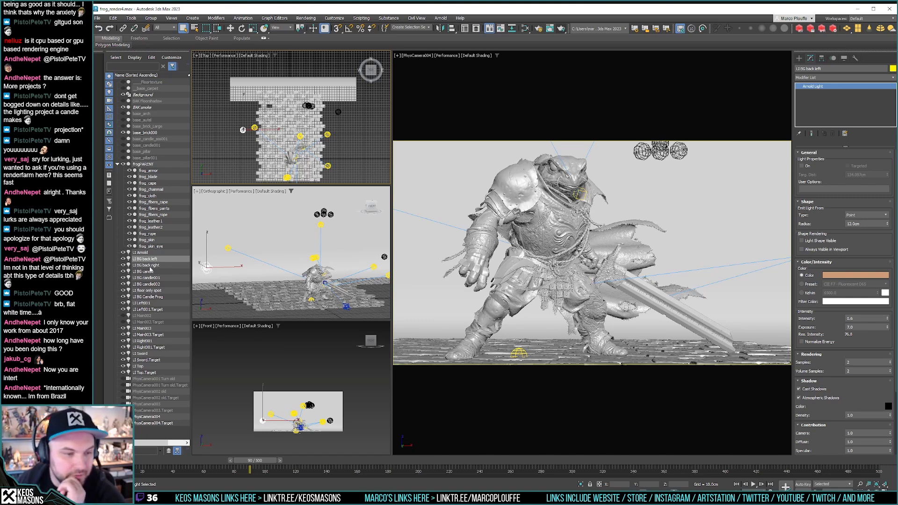
click(146, 304)
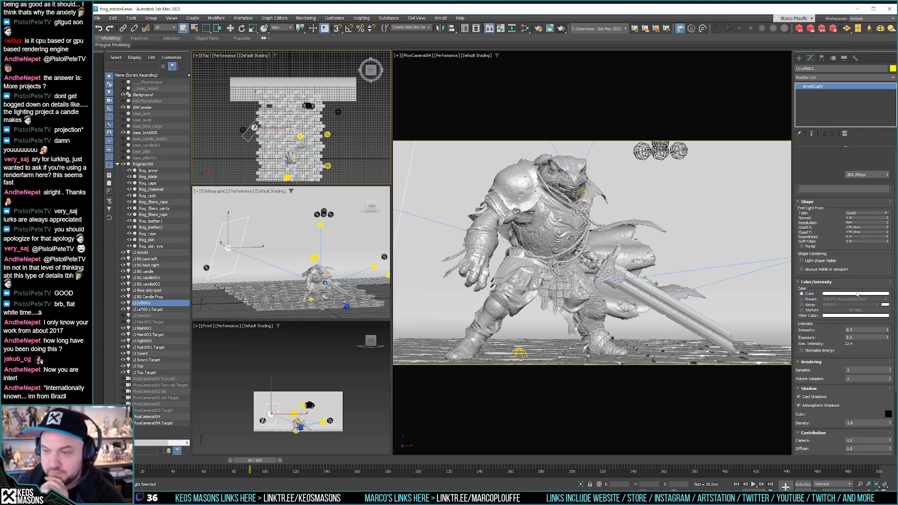
right_click(840, 329)
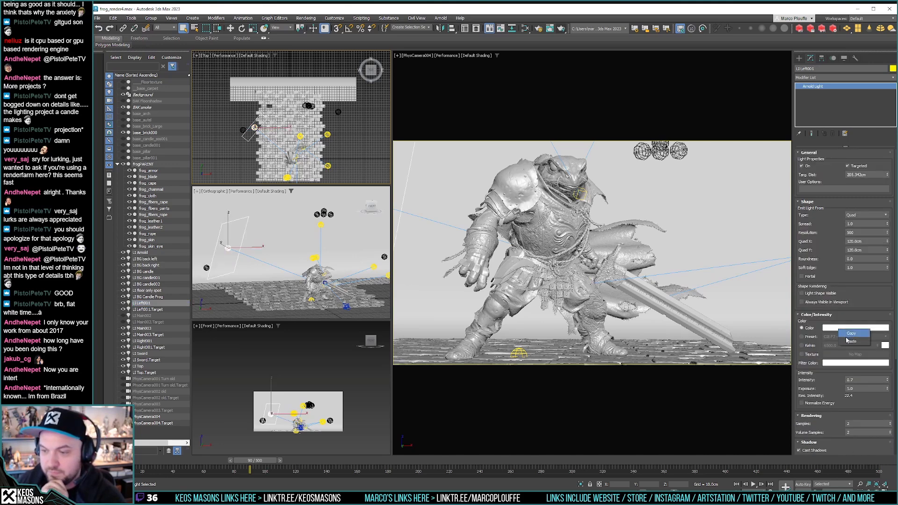
click(849, 341)
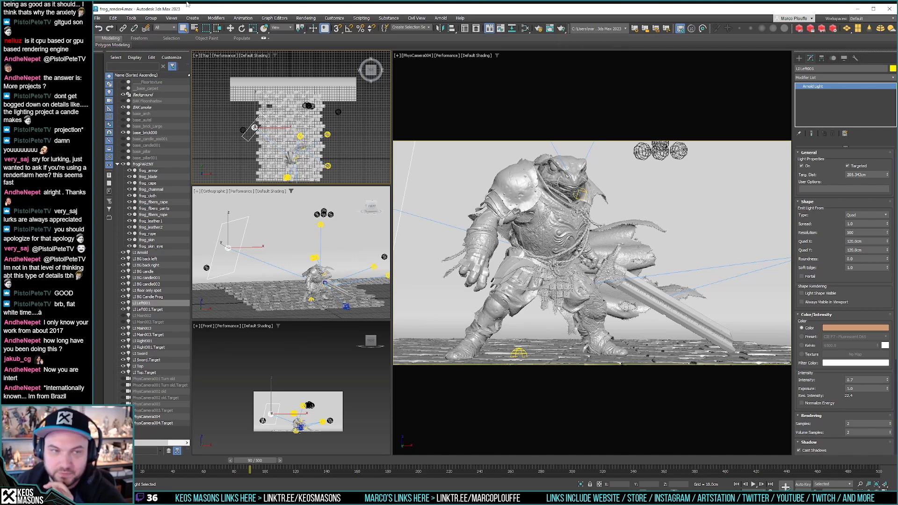
click(112, 17)
click(121, 30)
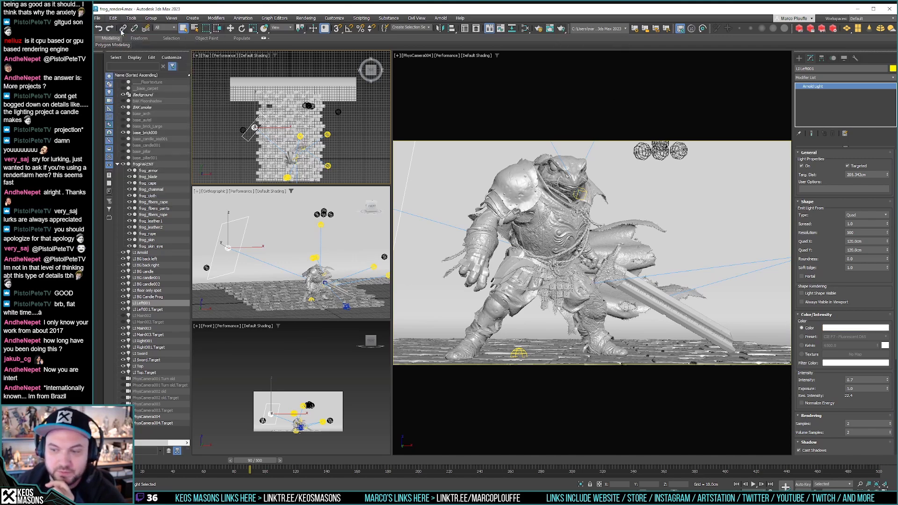
Step: Render the frog knight, save it to the Desktop as JPEG '29', and close the frame window
click(563, 29)
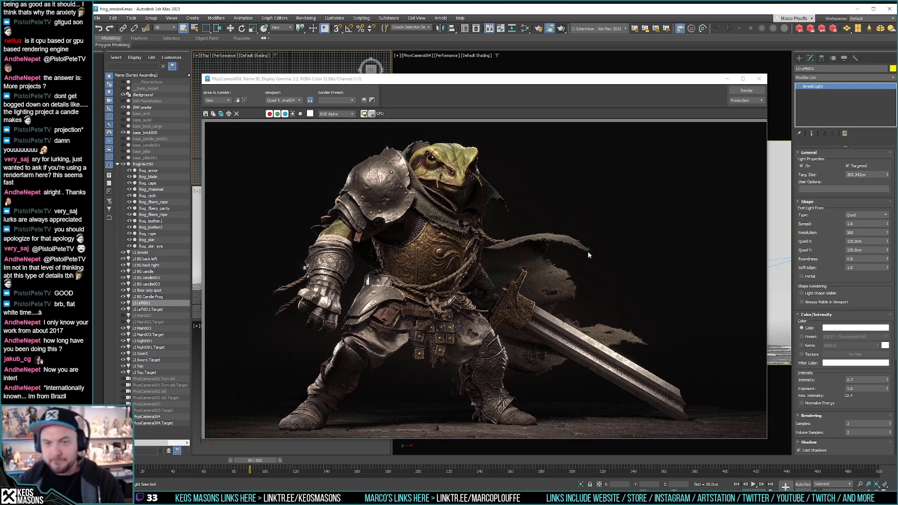
click(207, 115)
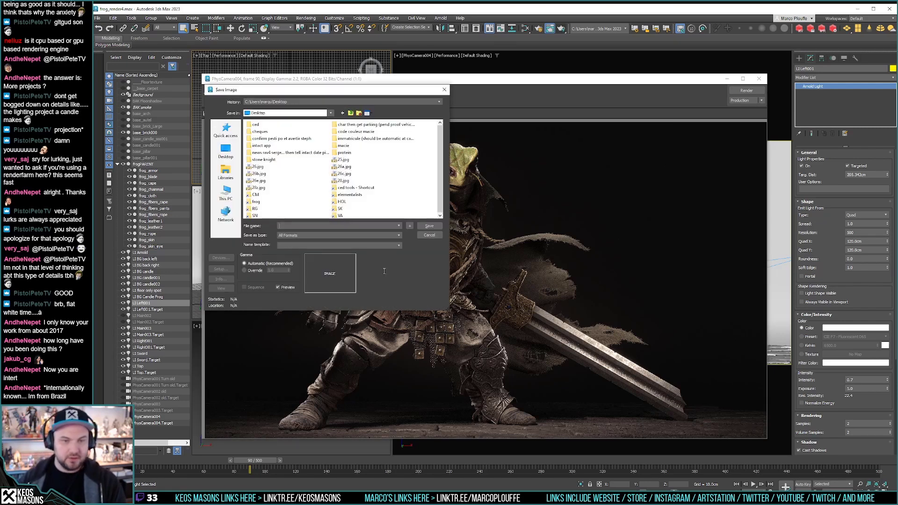
text(28a)
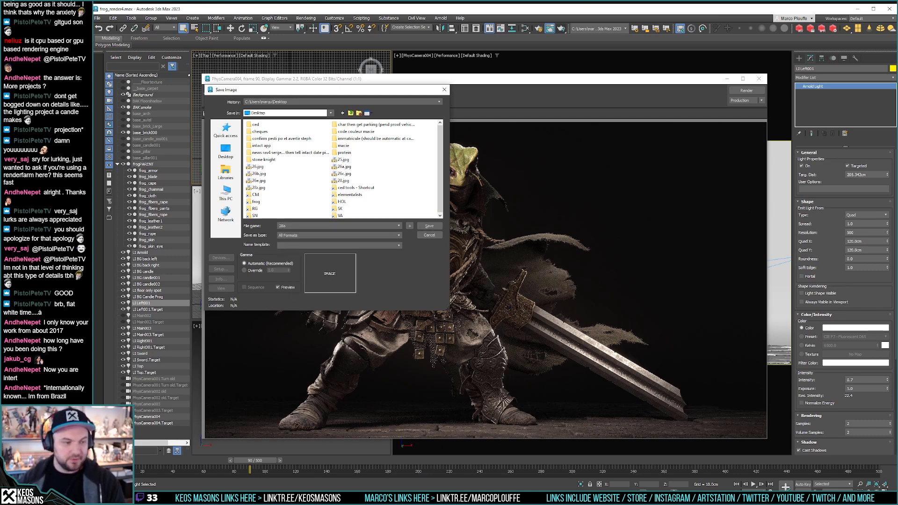
key(BackSpace)
key(BackSpace)
key(BackSpace)
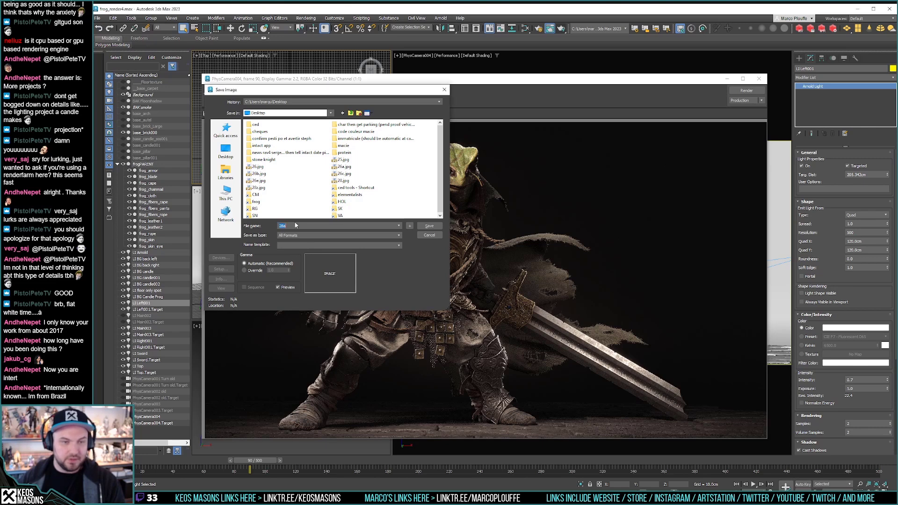
text(29)
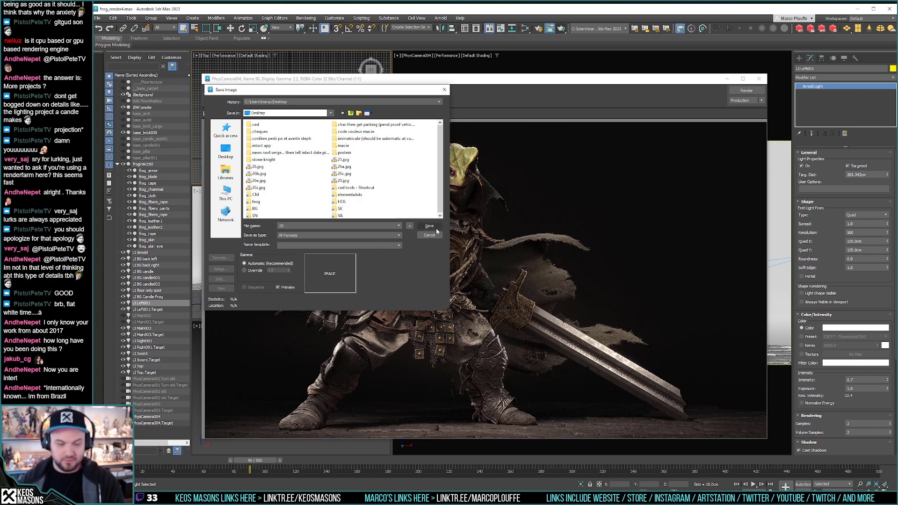
click(429, 226)
key(Return)
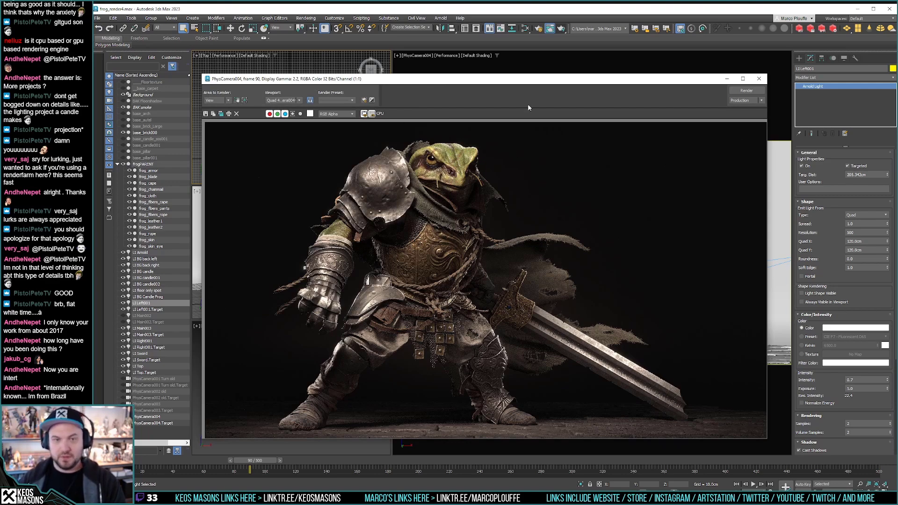
click(760, 79)
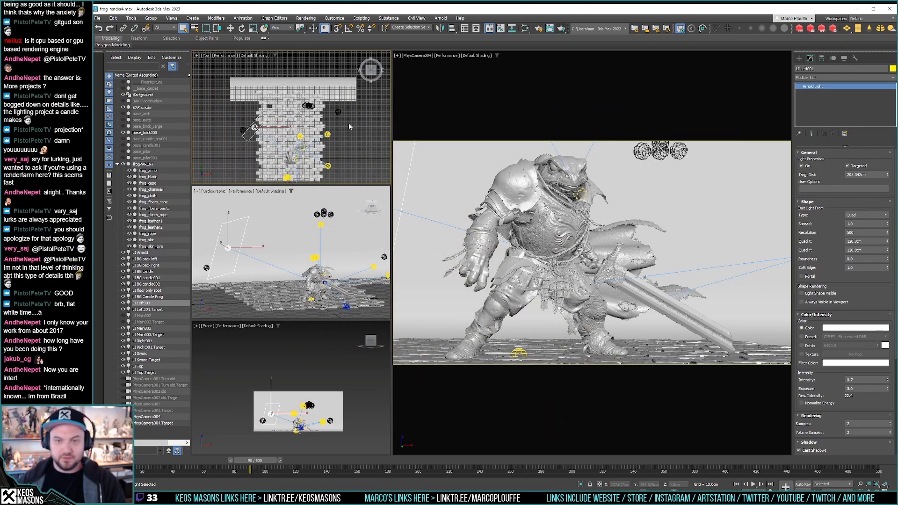
Step: Paste the warm orange colour onto the left light's Color swatch and re-render
right_click(829, 328)
click(833, 343)
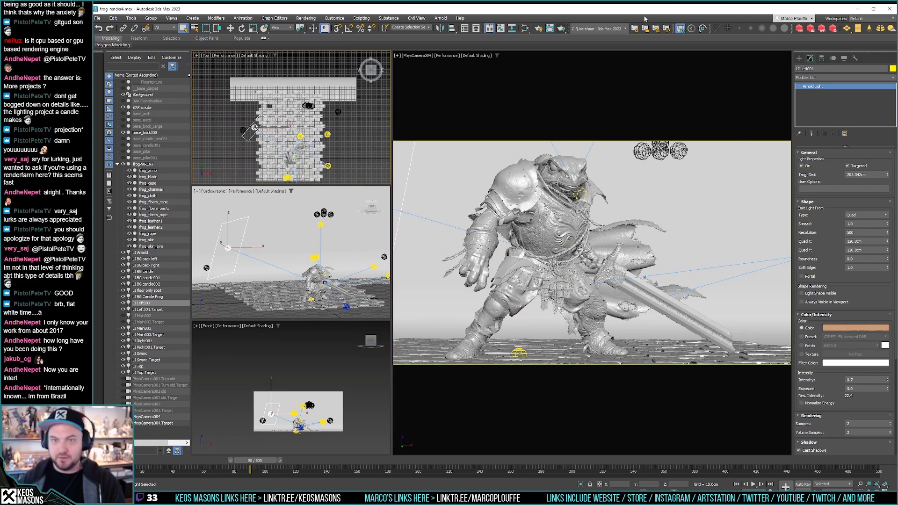
click(562, 28)
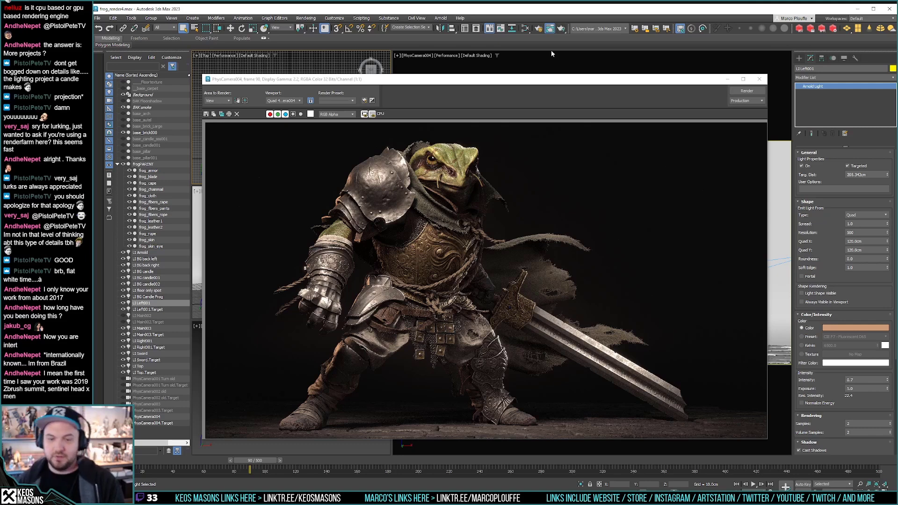
Step: Paste the tan colour onto Lt Right001, lighten it to pale peach, and re-render
click(759, 79)
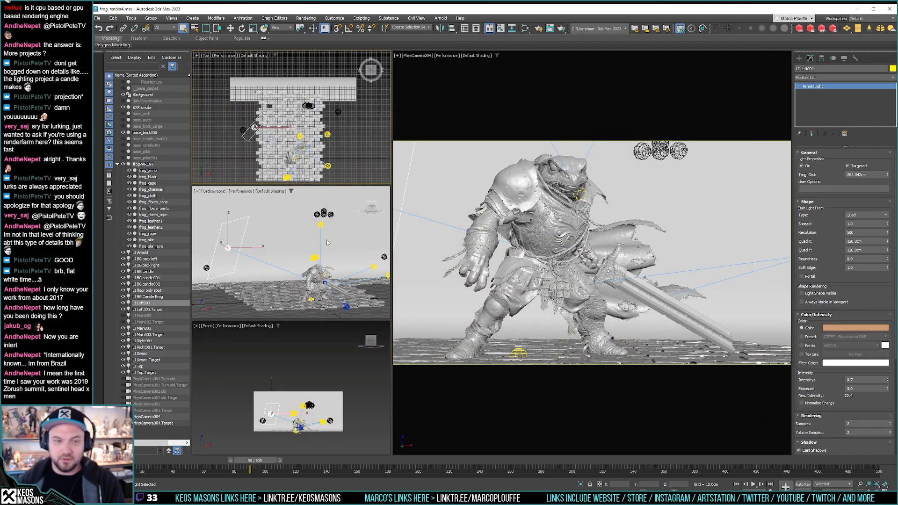
click(150, 341)
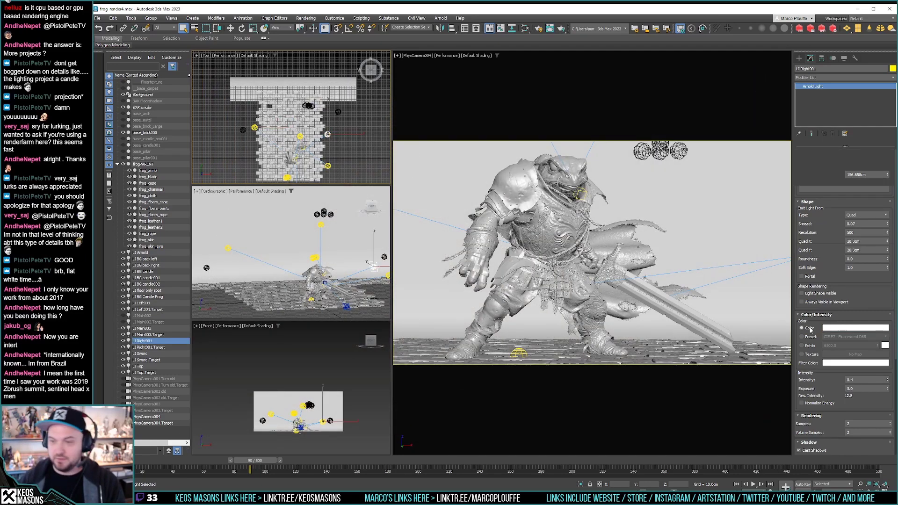
right_click(853, 330)
click(866, 341)
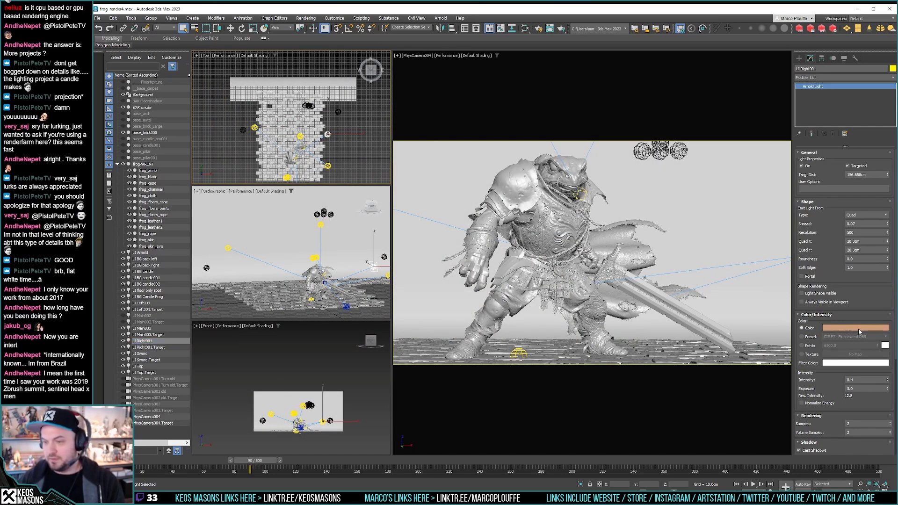
click(856, 328)
click(768, 281)
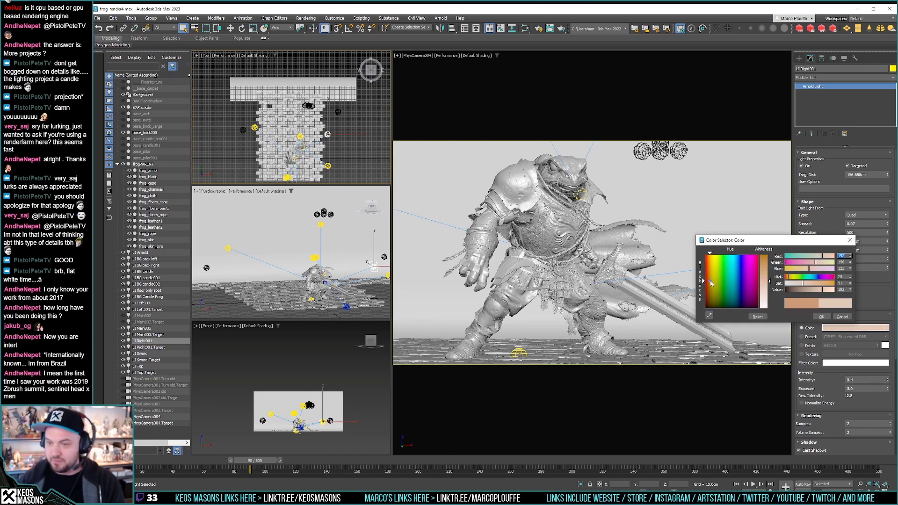
click(821, 317)
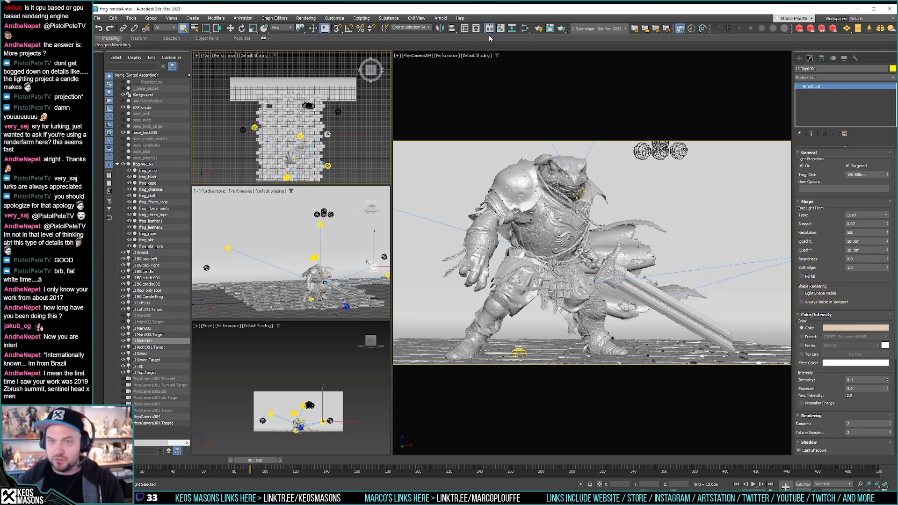
click(561, 30)
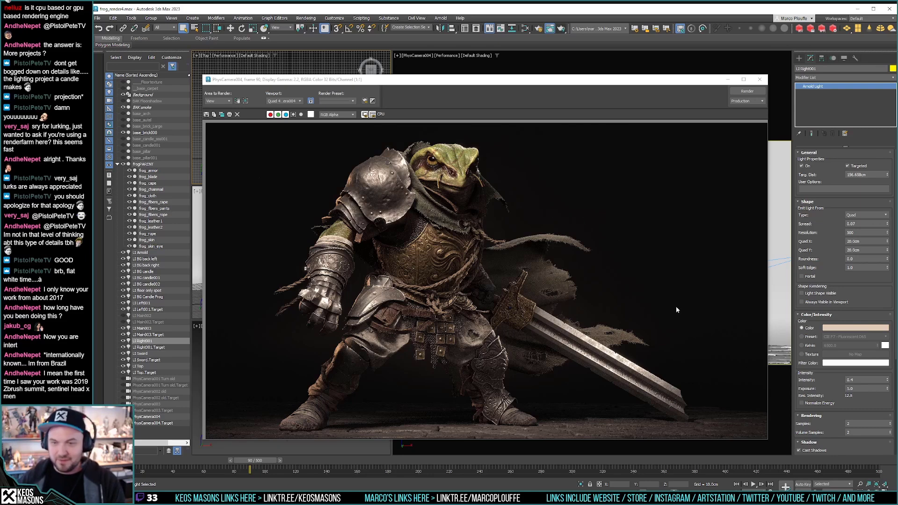
click(842, 330)
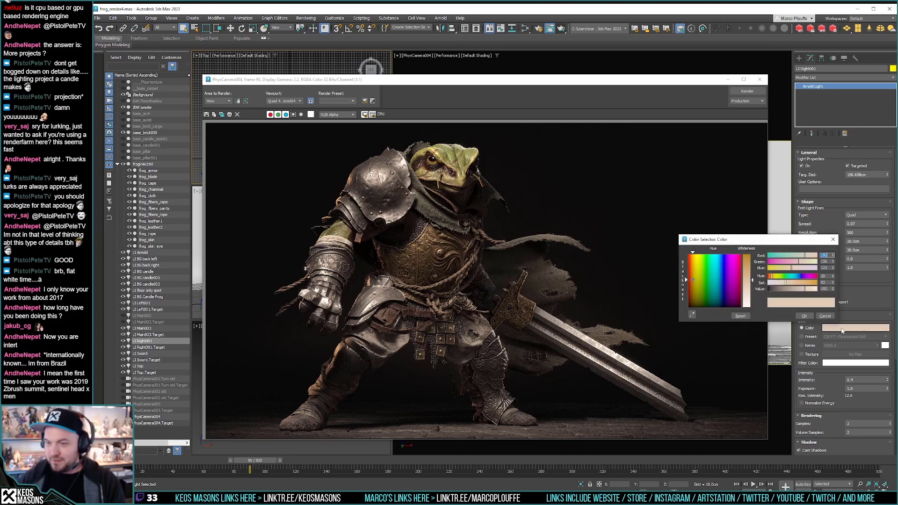
click(833, 238)
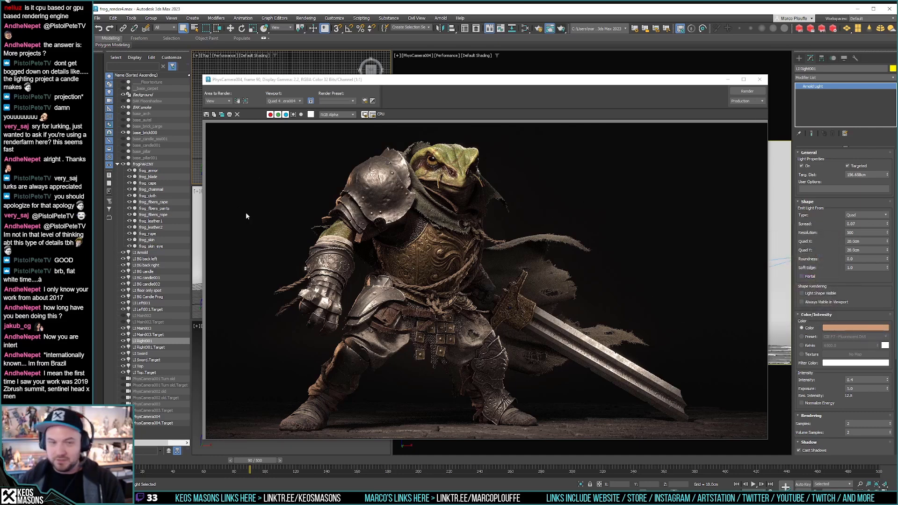
click(143, 366)
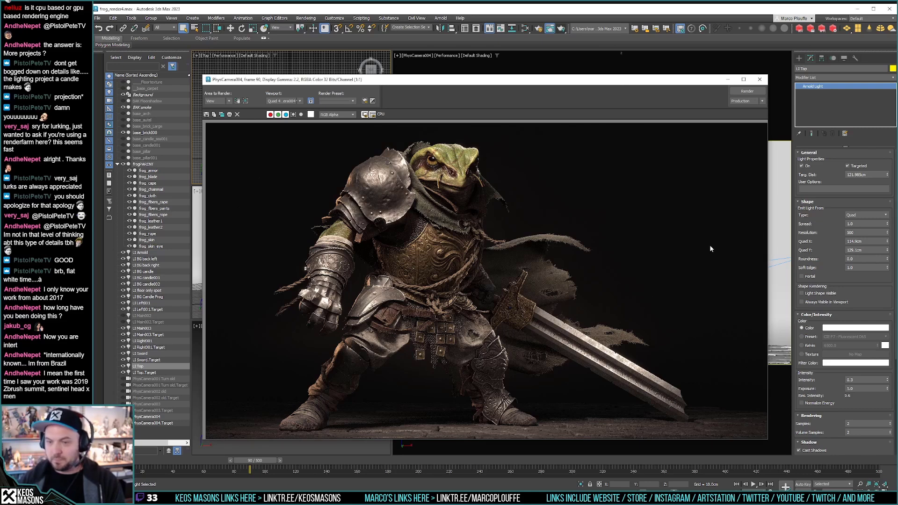
Step: Paste the peach colour onto the LI Top light, make it paler, and re-render
click(850, 330)
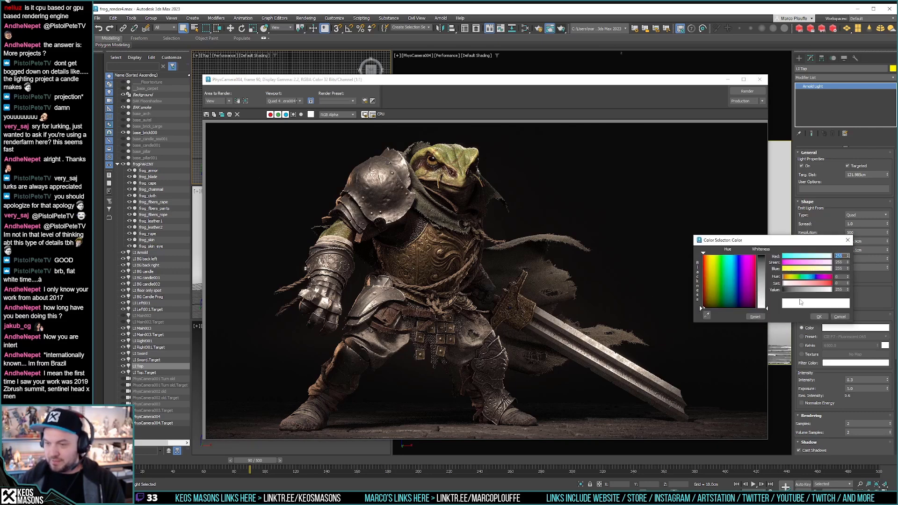
click(849, 237)
right_click(851, 332)
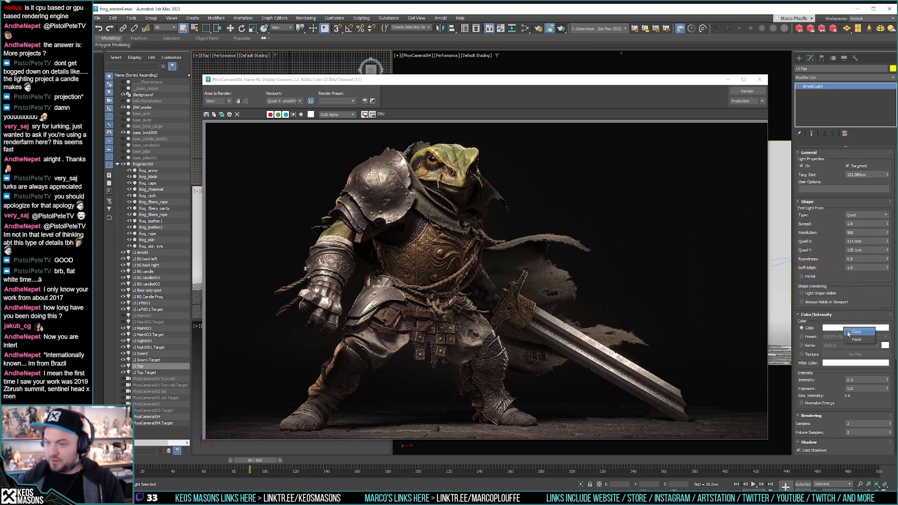
click(851, 340)
click(846, 329)
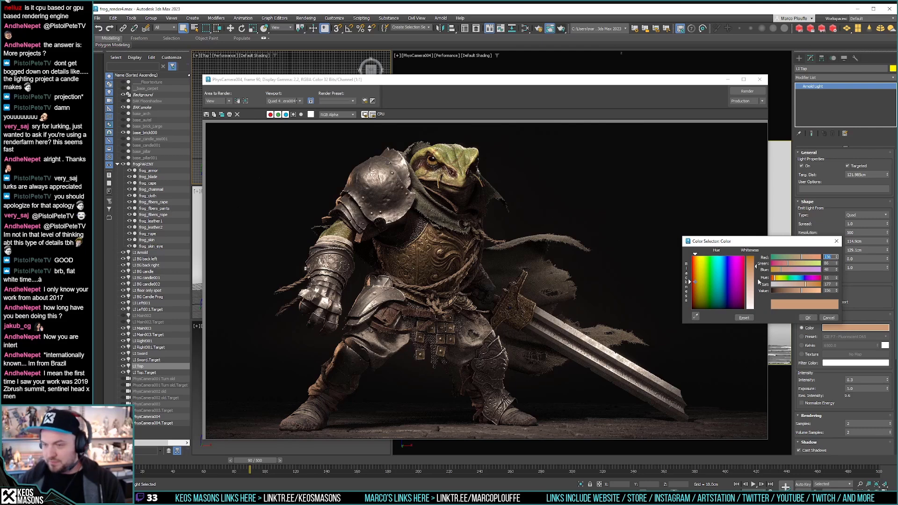
click(753, 283)
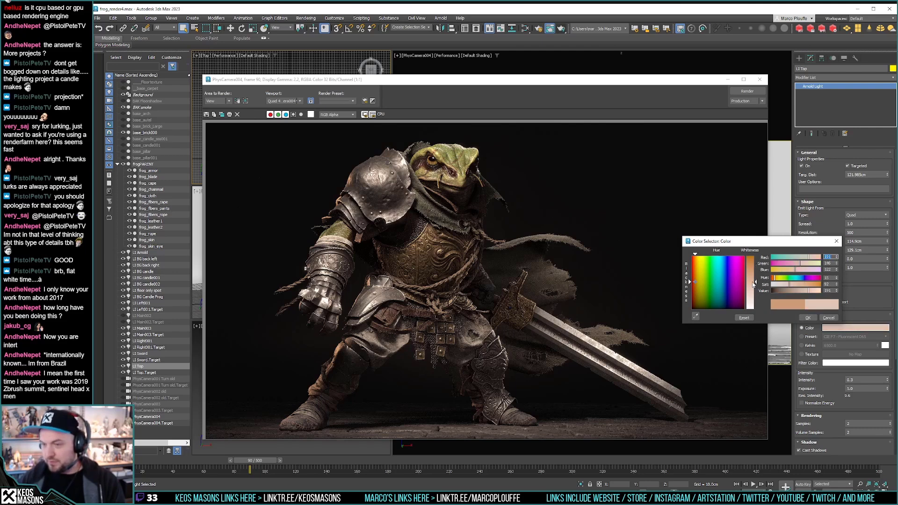
drag(753, 284, 754, 288)
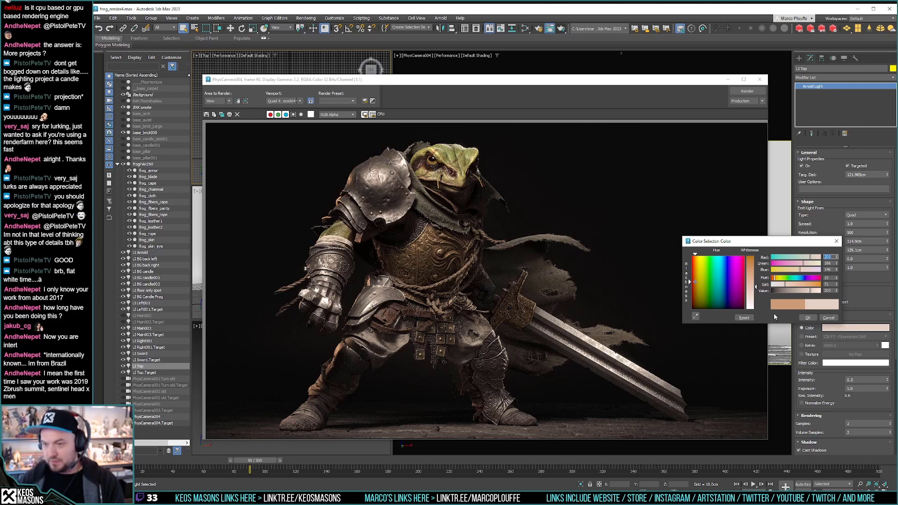
click(803, 318)
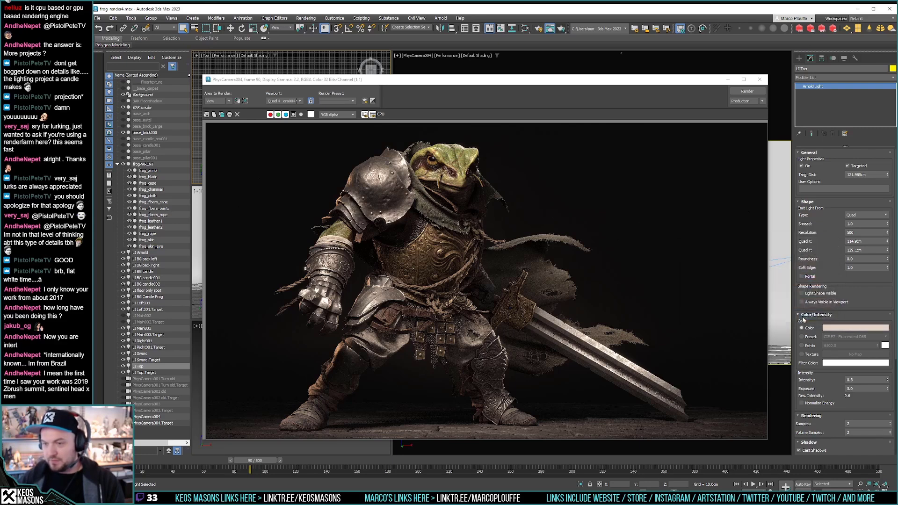
click(747, 91)
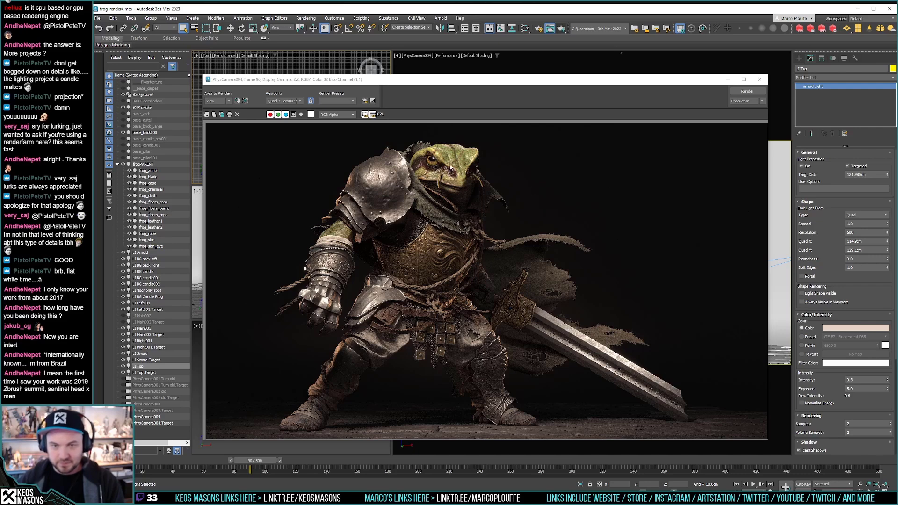
Step: Save the current render to the Desktop as 26d.jpg, accepting the JPEG options
click(206, 114)
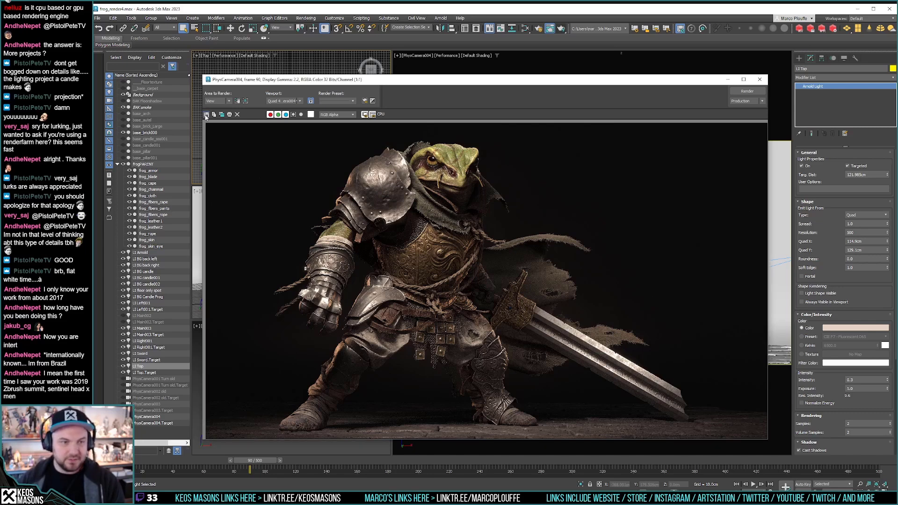
text(2)
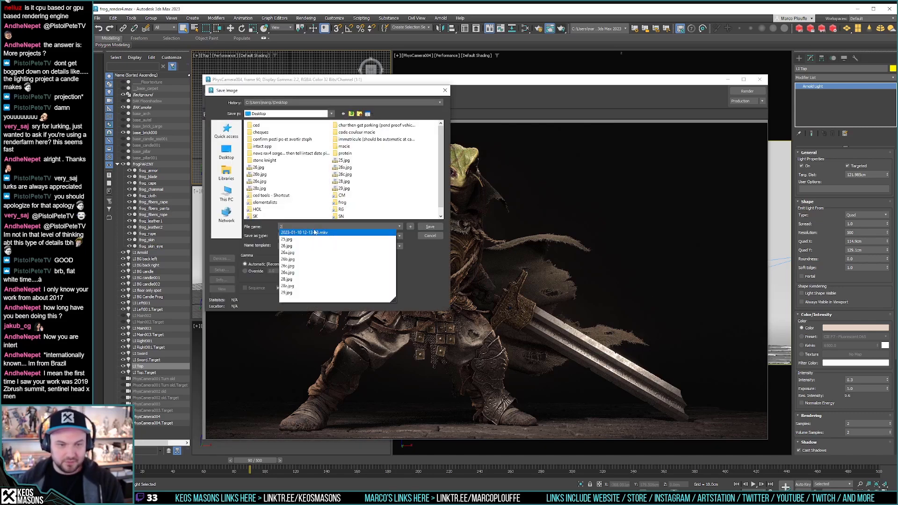
text(6d.jpg)
key(Return)
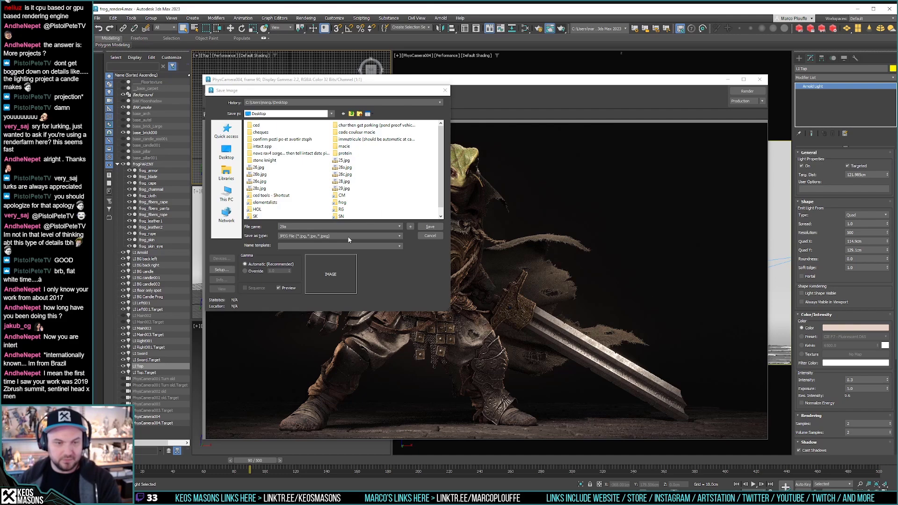
click(349, 240)
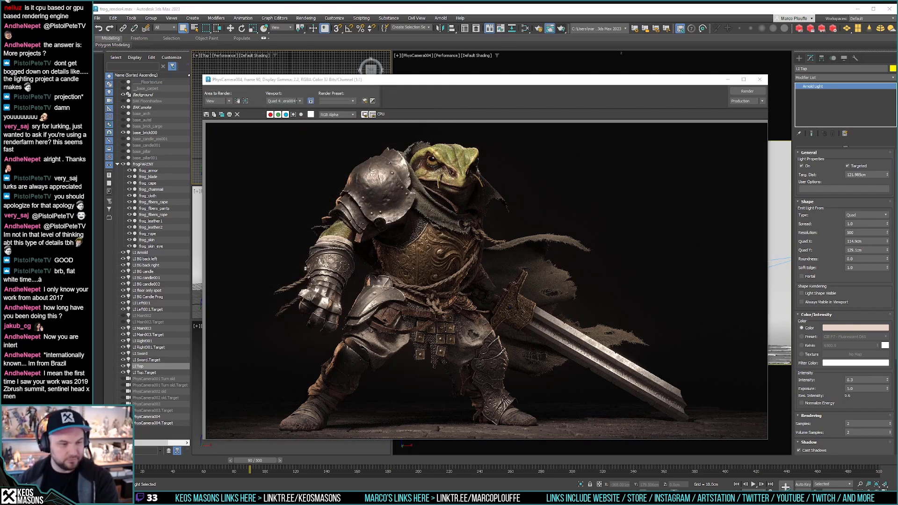
Step: Flip between 29.jpg and 29a.jpg in ImageGlass to compare lighting, then close it
key(alt+Tab)
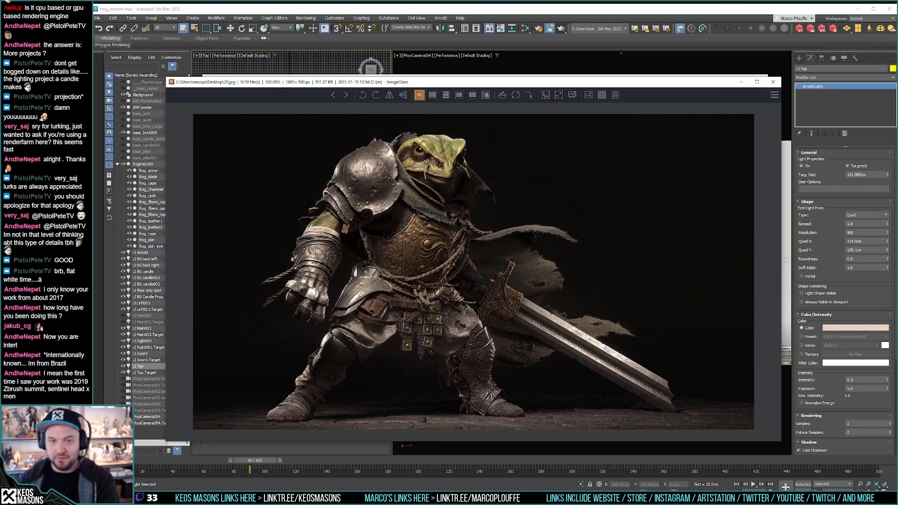
key(Right)
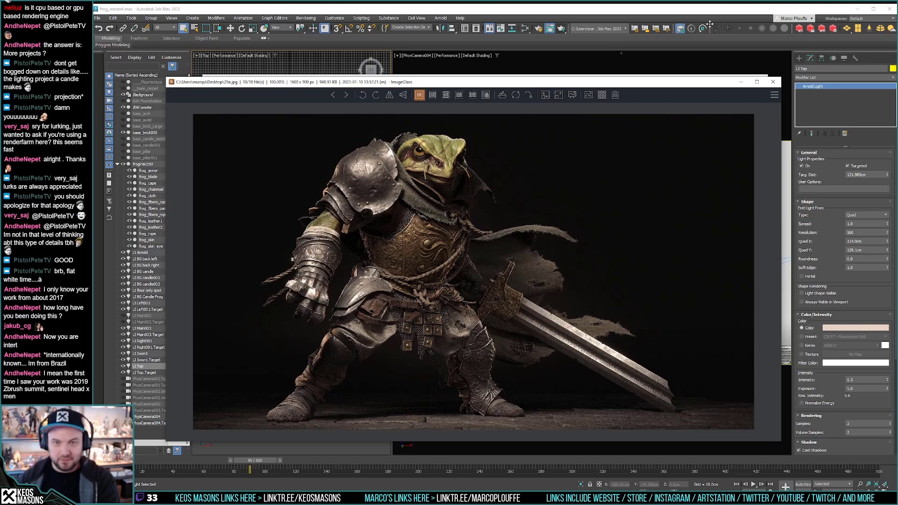
key(Right)
key(Left)
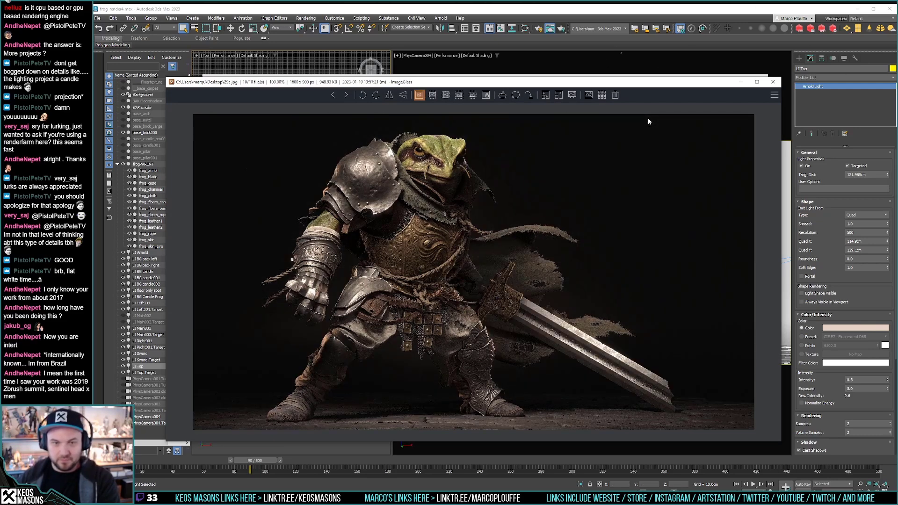
key(Left)
key(Right)
key(Left)
key(Right)
key(Left)
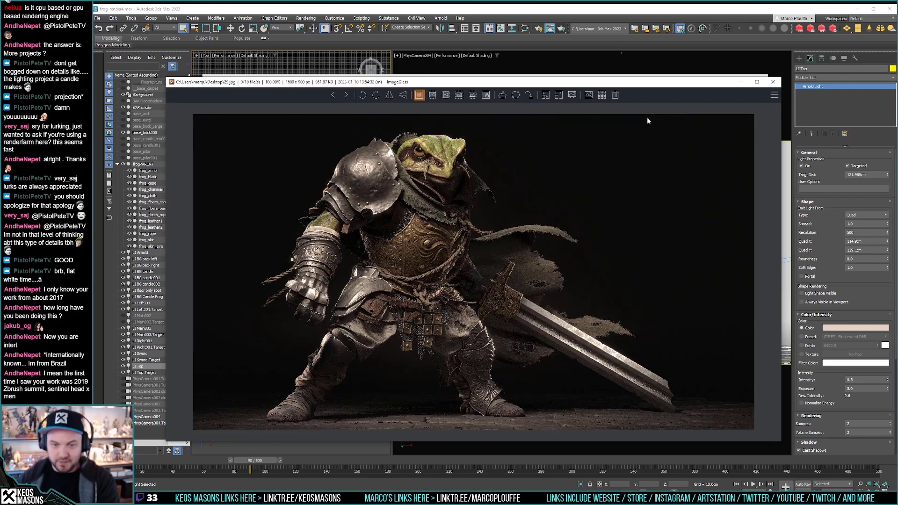
key(Right)
key(Left)
key(Right)
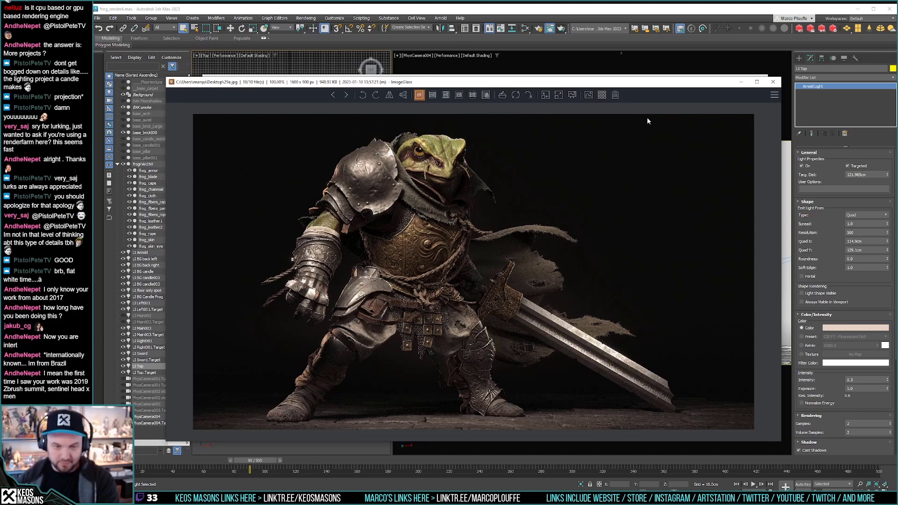
key(Left)
key(Right)
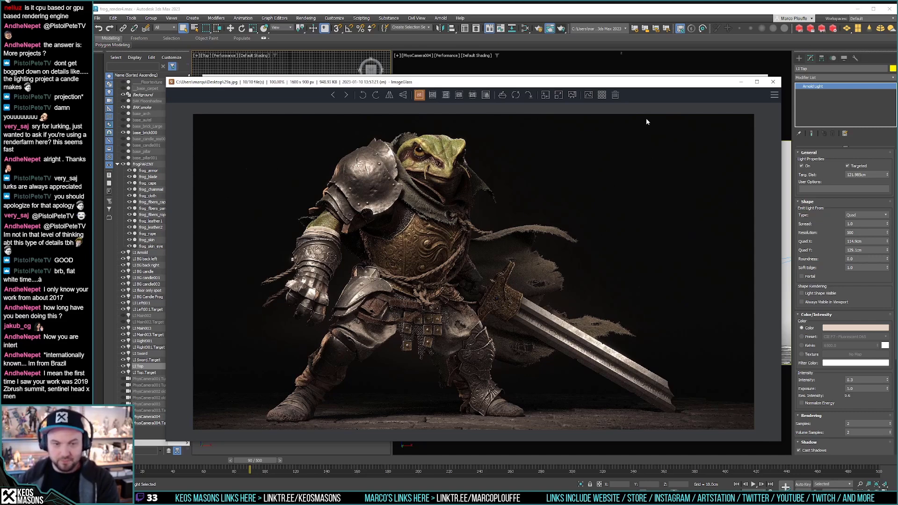
key(Left)
key(Right)
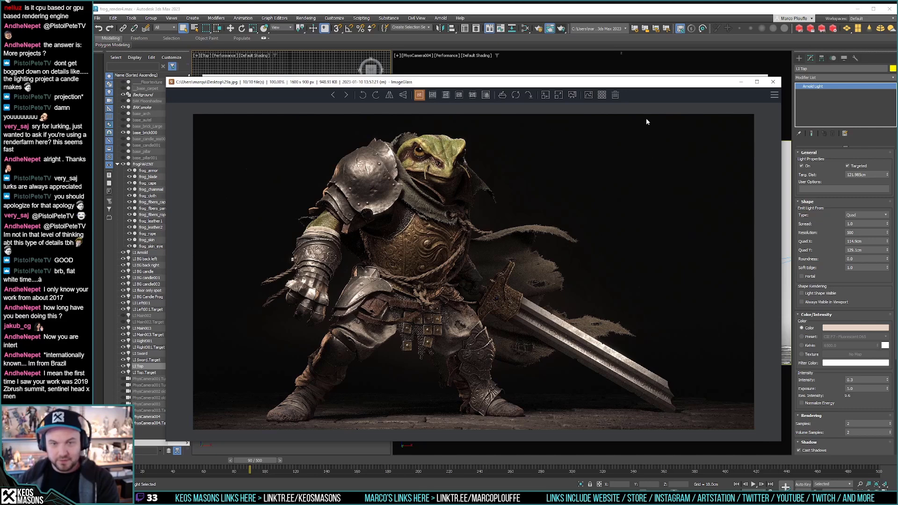
key(Left)
key(Right)
key(Left)
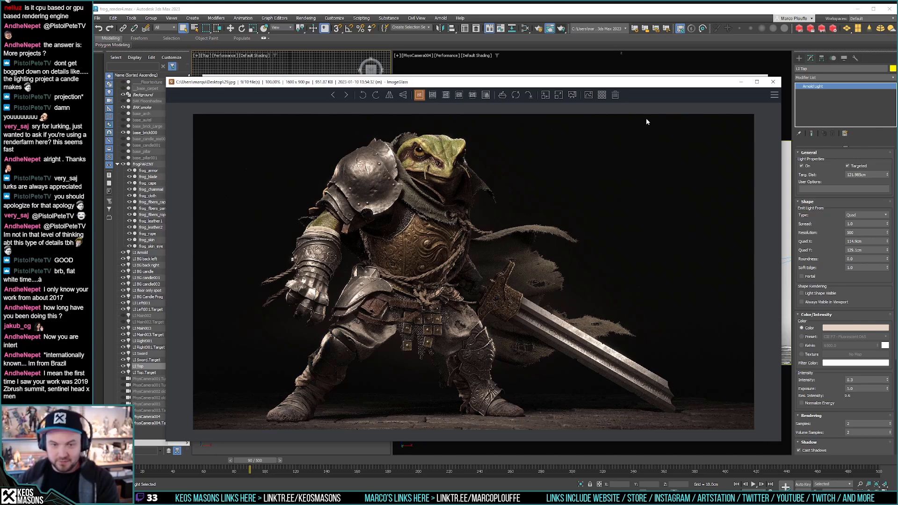
key(Right)
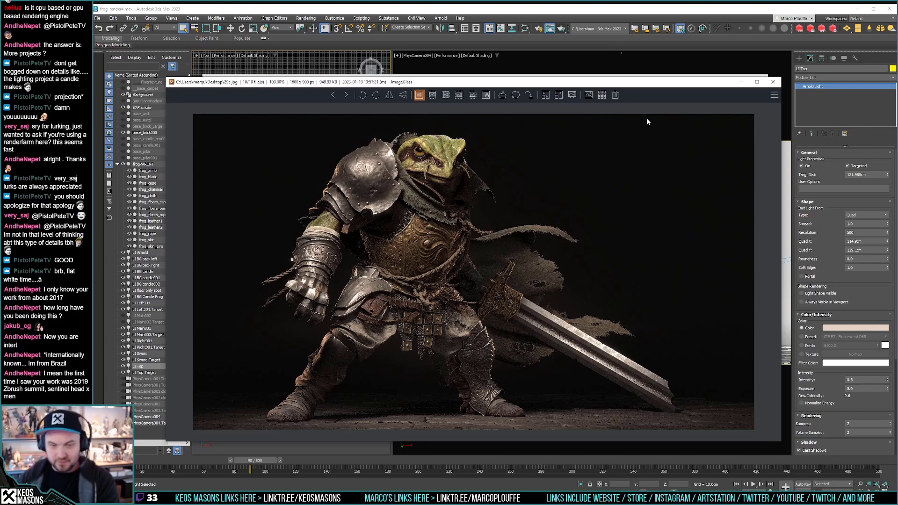
key(Left)
key(Right)
key(Left)
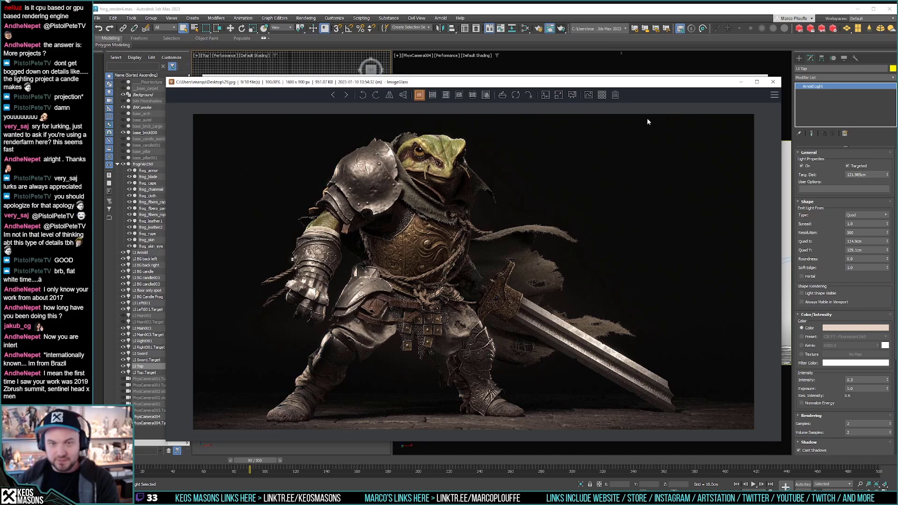
key(Right)
key(Left)
key(Right)
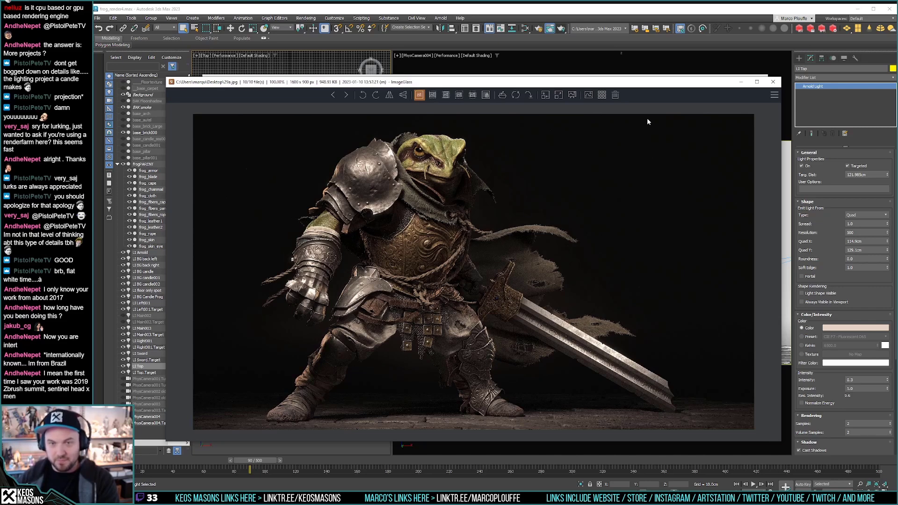
click(773, 82)
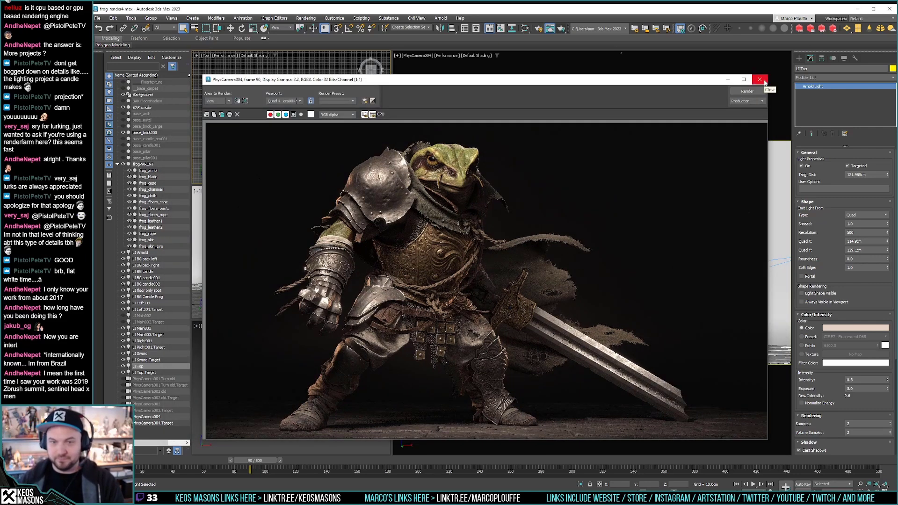
Step: Make LI Left001's peach colour paler and brighter, select LI Right001, and re-render
click(765, 82)
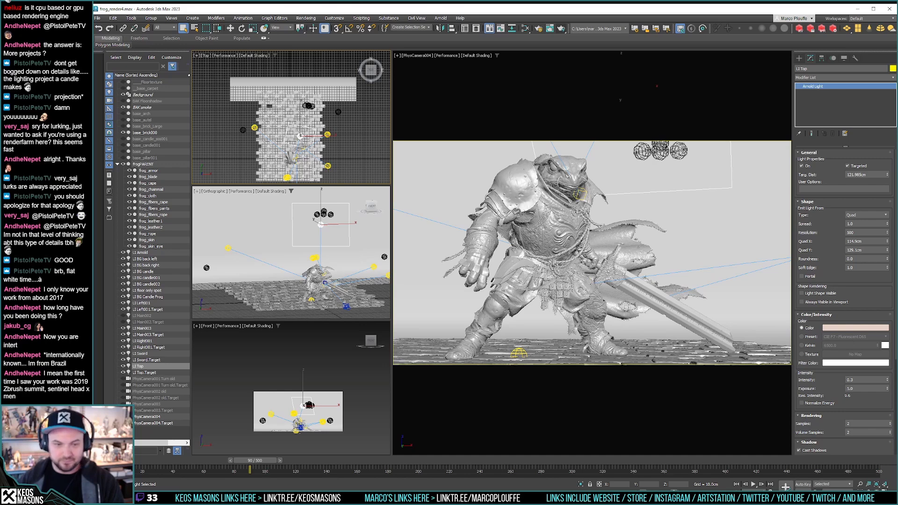
click(149, 304)
click(850, 327)
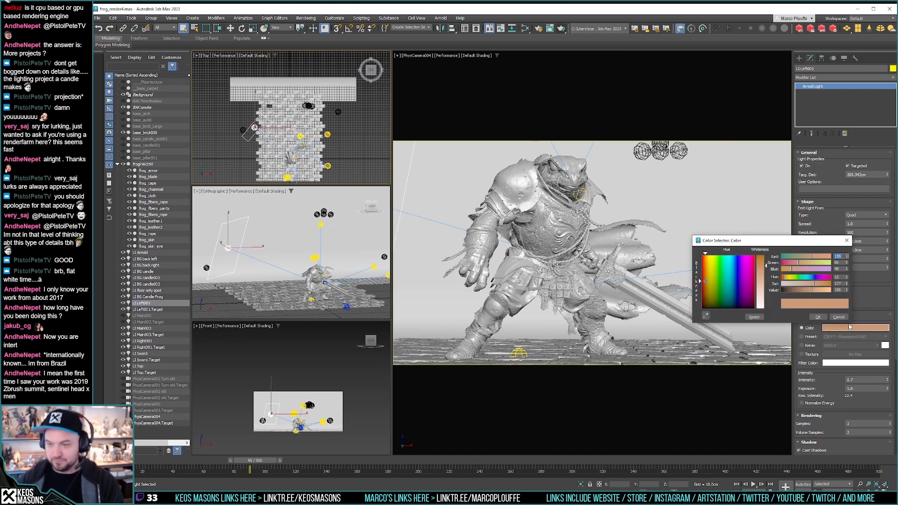
drag(764, 267, 764, 277)
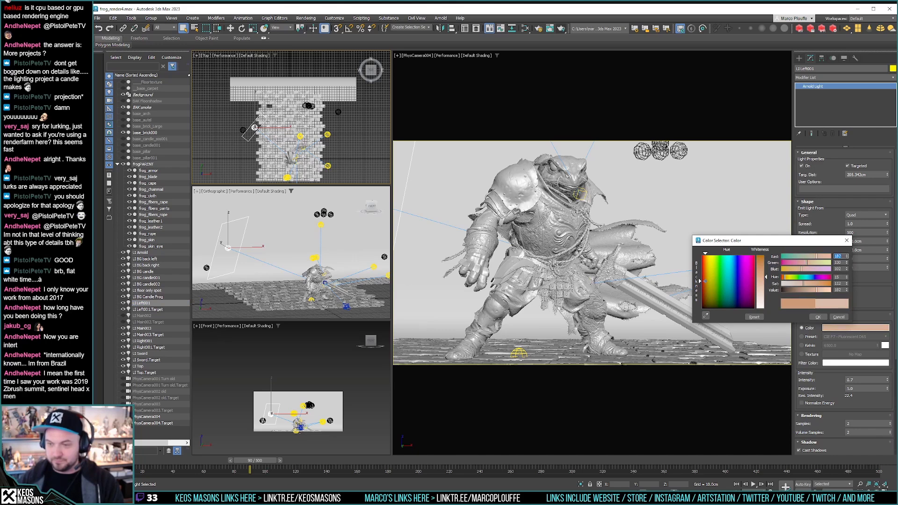
click(818, 316)
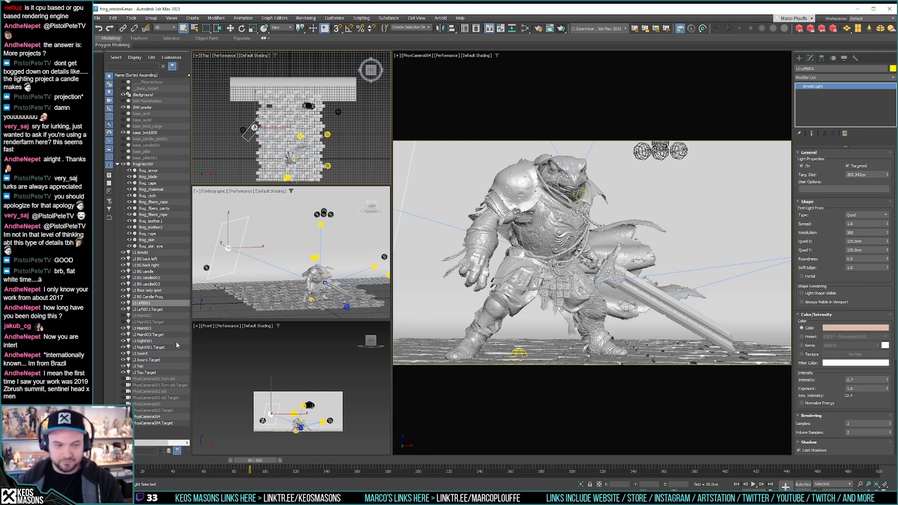
click(150, 341)
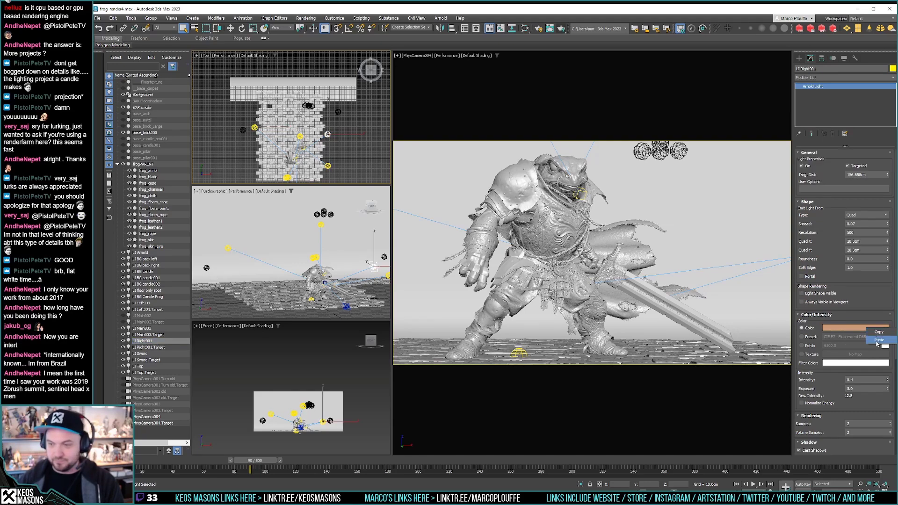
click(562, 29)
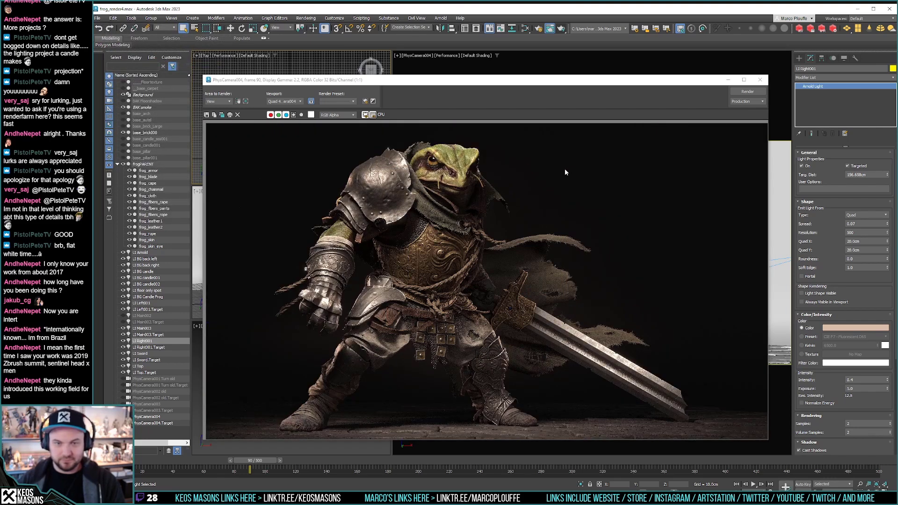
Step: Save the new render to the Desktop as 29b.jpg
click(206, 115)
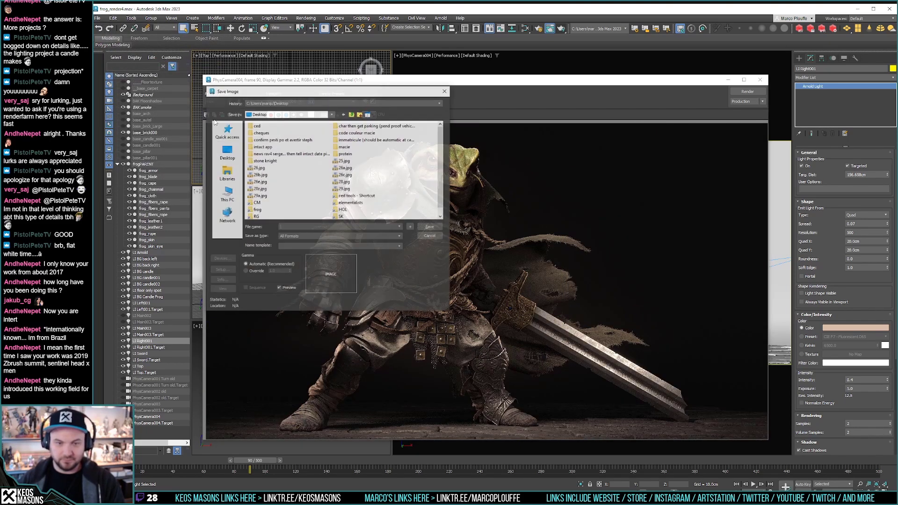
click(310, 225)
text(2)
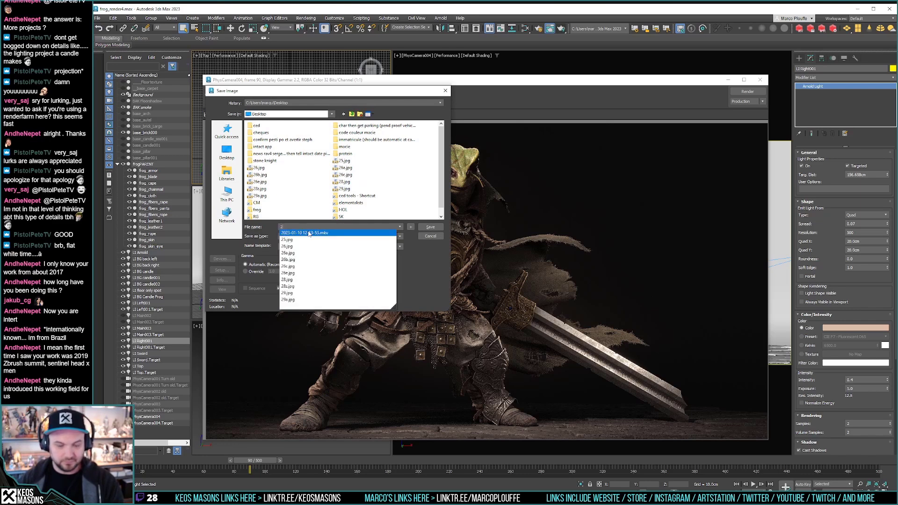
text(9b)
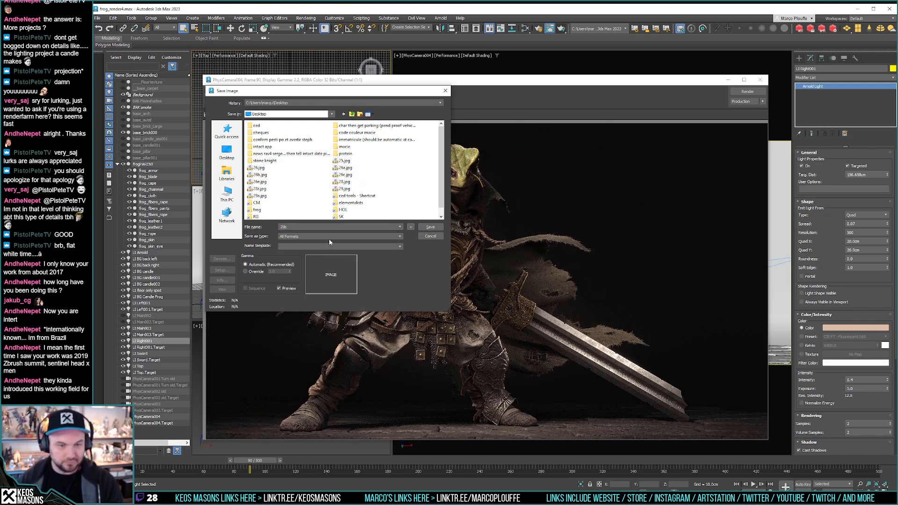
key(Return)
key(Return)
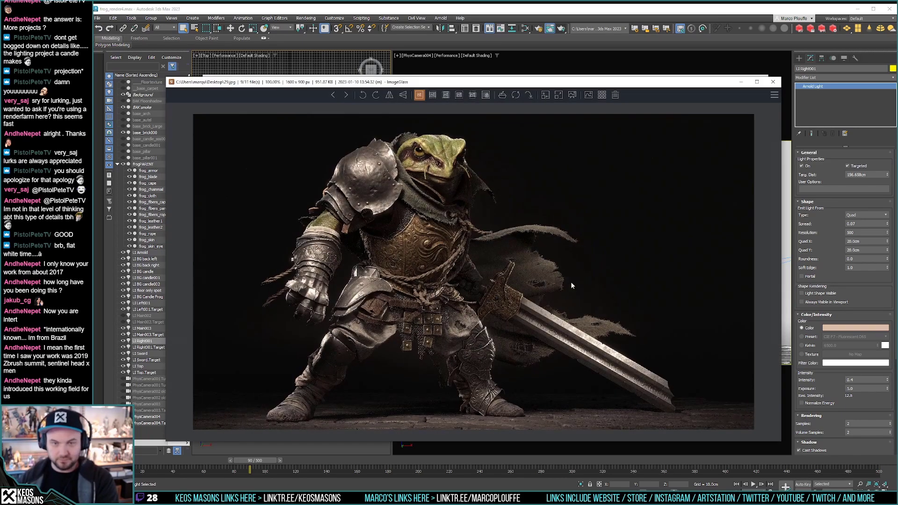
Step: Flip between 29a.jpg and 29b.jpg to compare the renders, then close ImageGlass
key(Right)
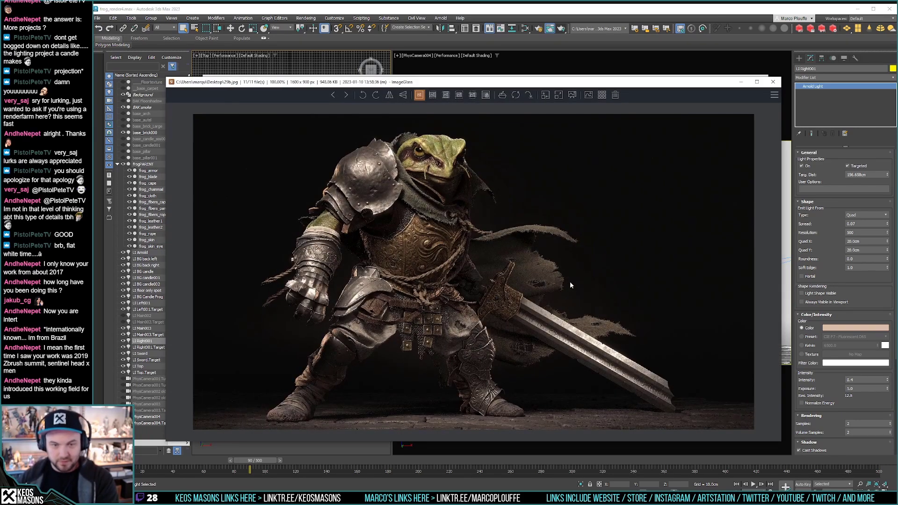
key(Left)
key(Right)
key(Left)
key(Right)
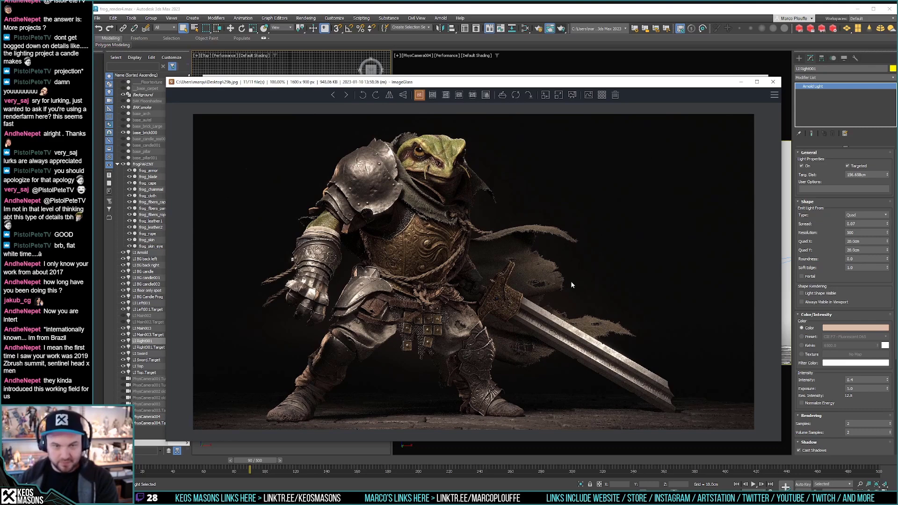
key(Left)
key(Right)
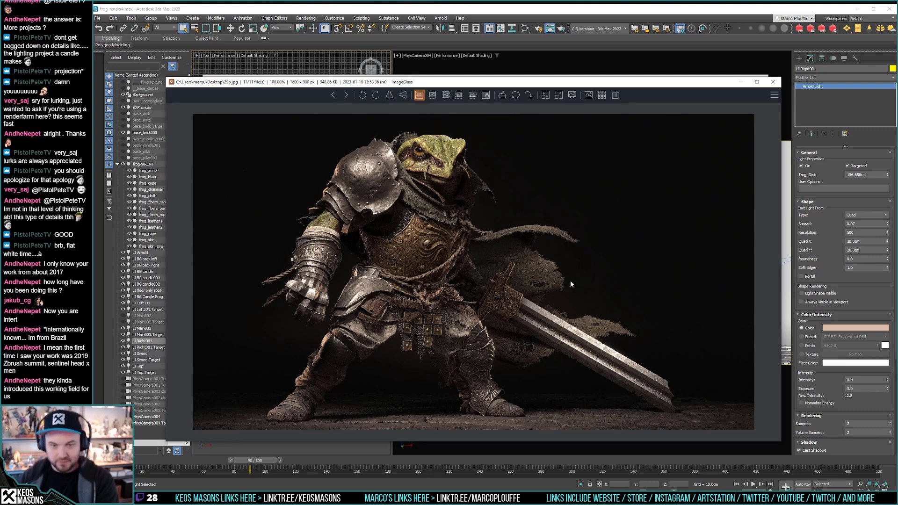
key(Left)
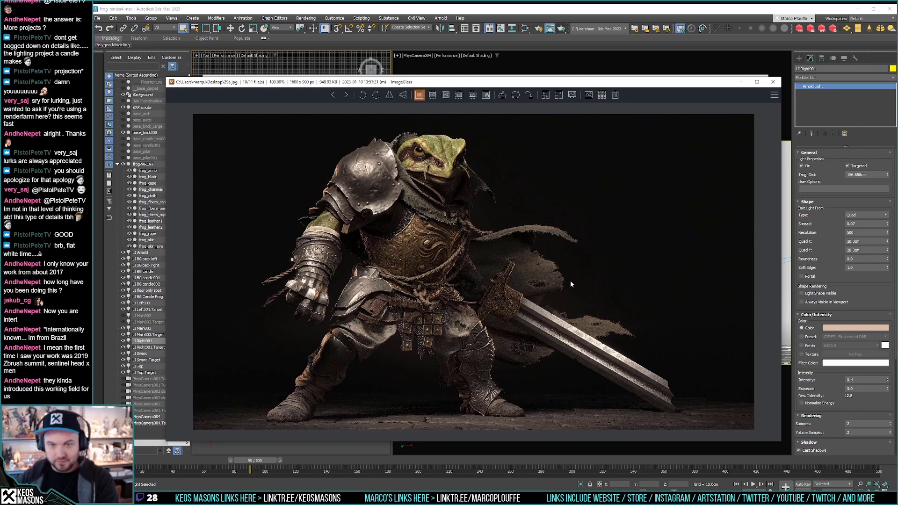
key(Right)
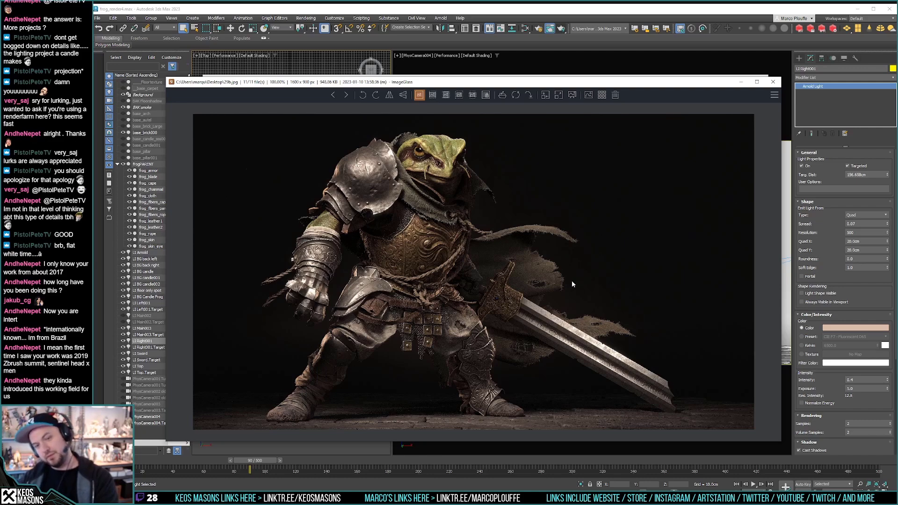
click(773, 82)
Step: Deepen LI Left001's colour to a warmer orange (172/114/82) and render again
click(760, 80)
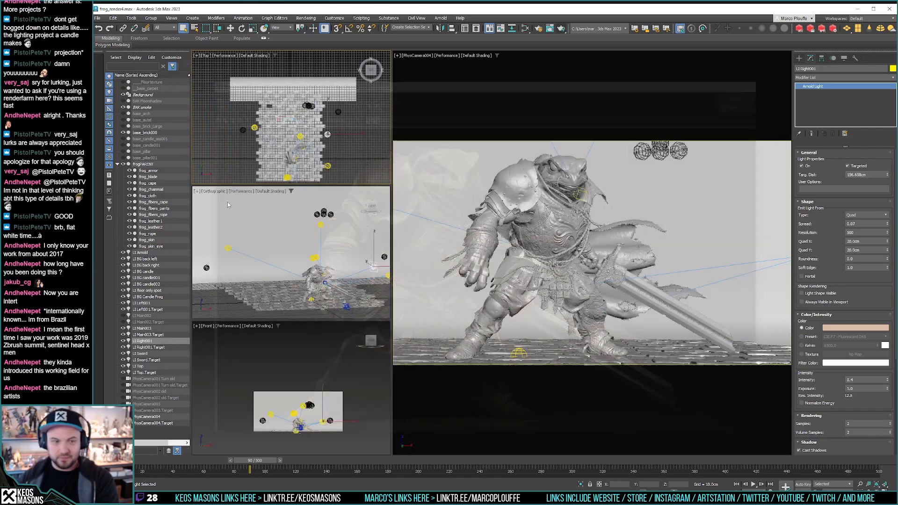
click(145, 304)
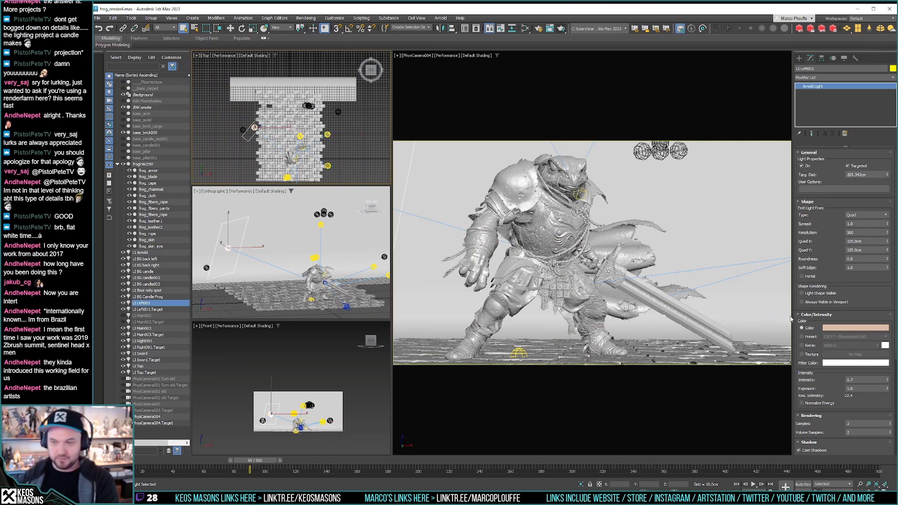
click(840, 330)
drag(744, 277, 743, 272)
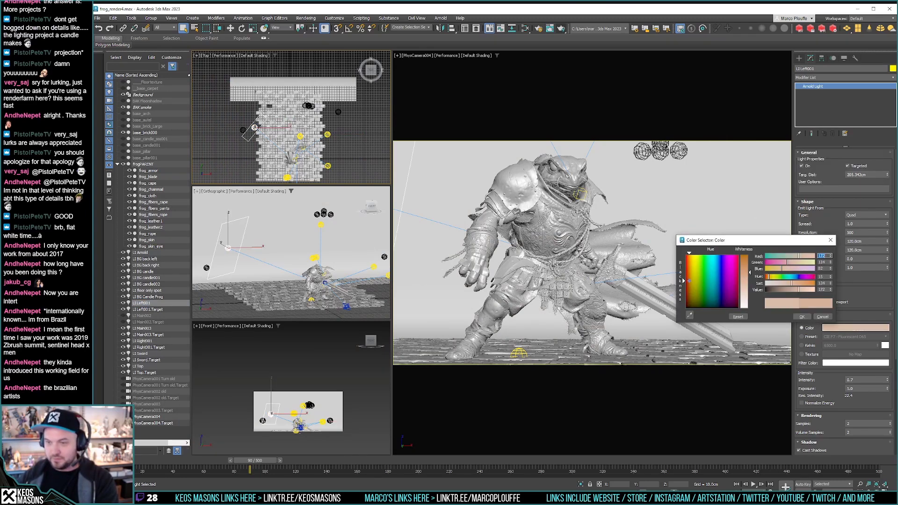
click(801, 318)
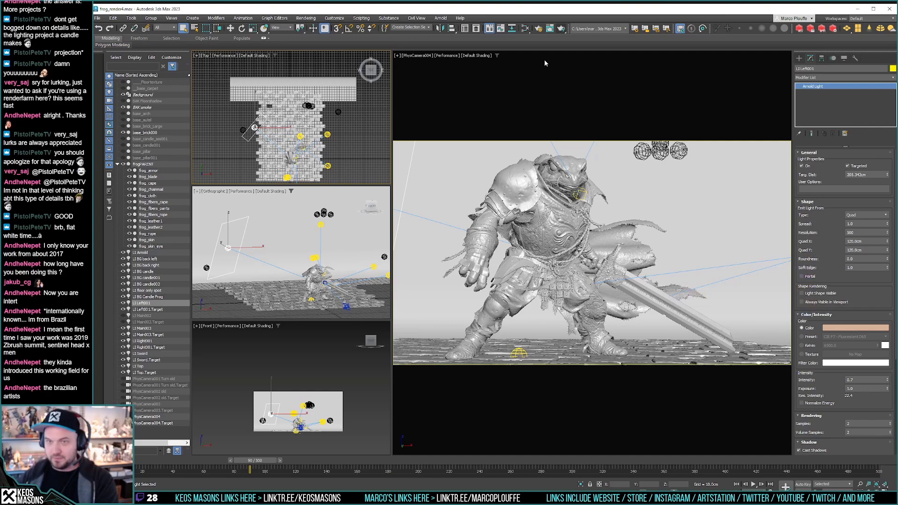
click(561, 29)
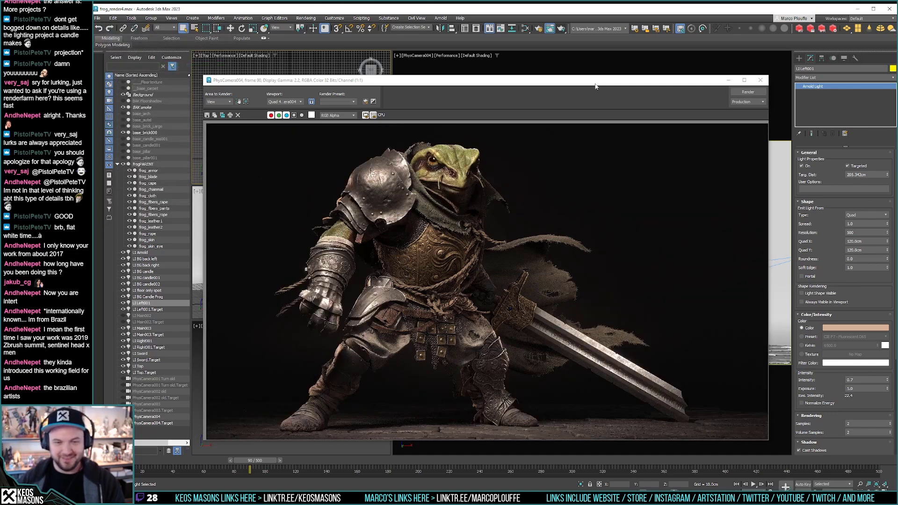
Step: Save the new render over 29b.jpg as a JPEG and view it in ImageGlass
click(207, 115)
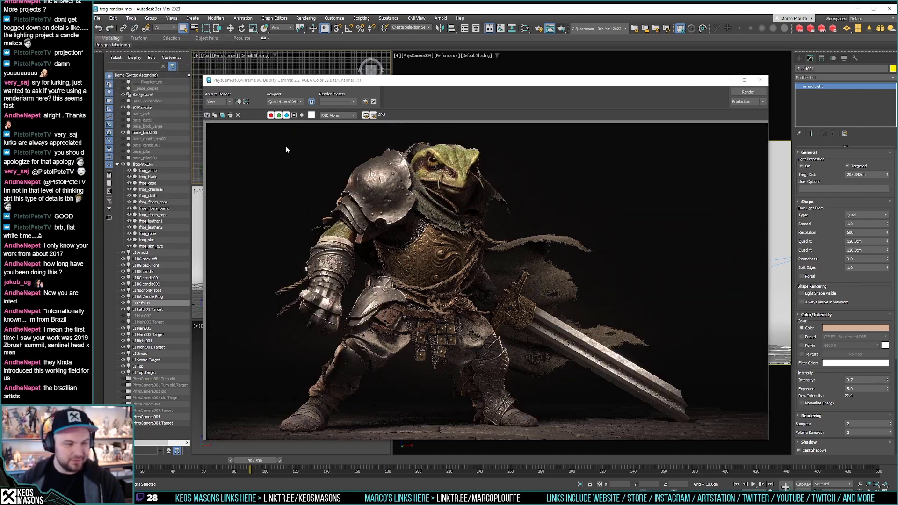
click(347, 199)
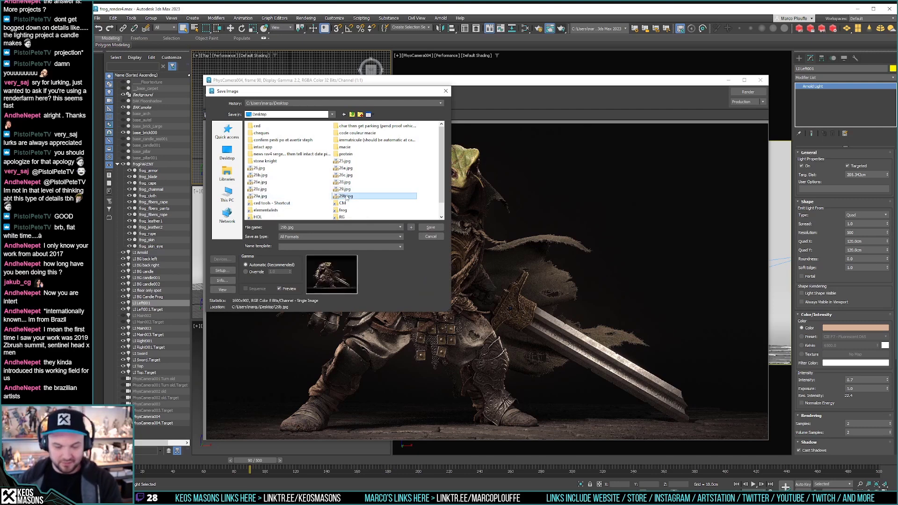
key(Return)
click(463, 255)
key(Return)
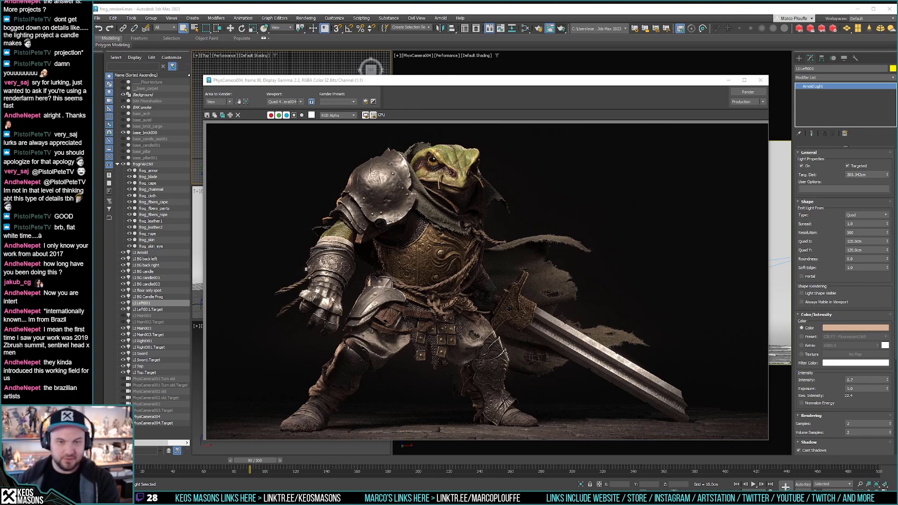
key(alt+Tab)
key(Left)
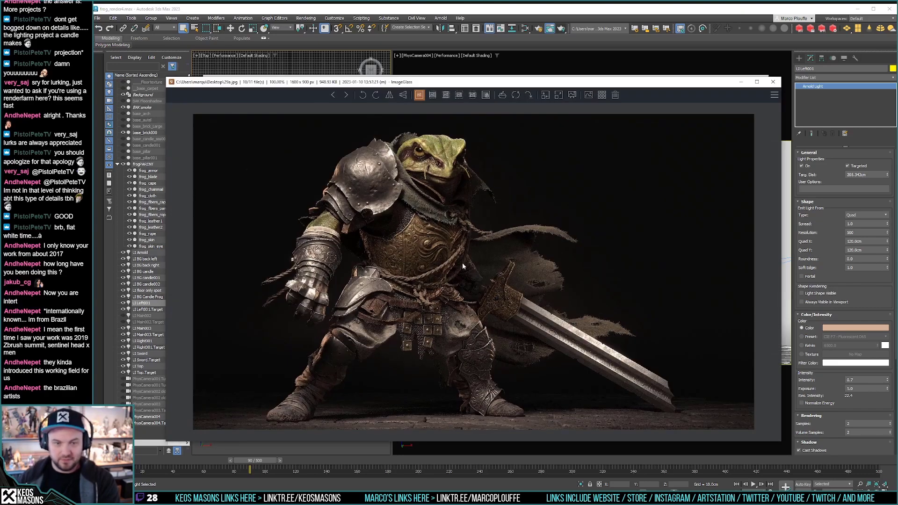
key(Right)
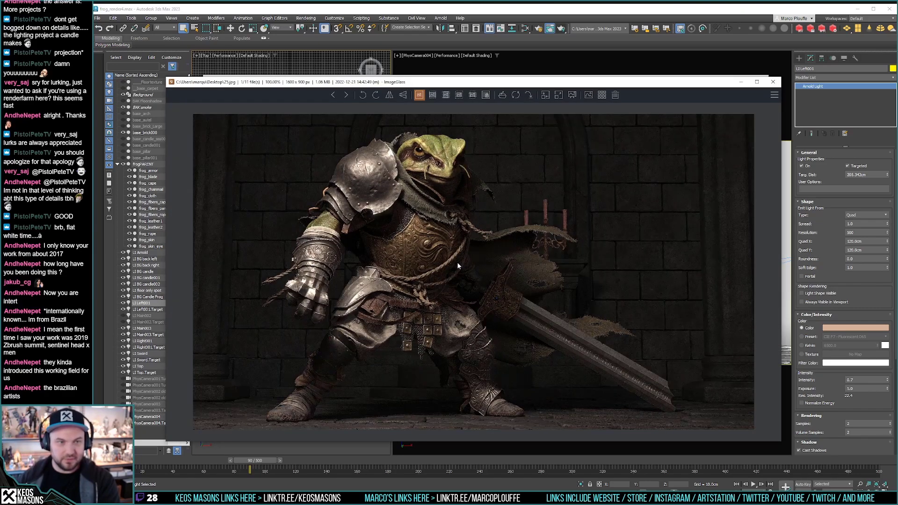
key(Left)
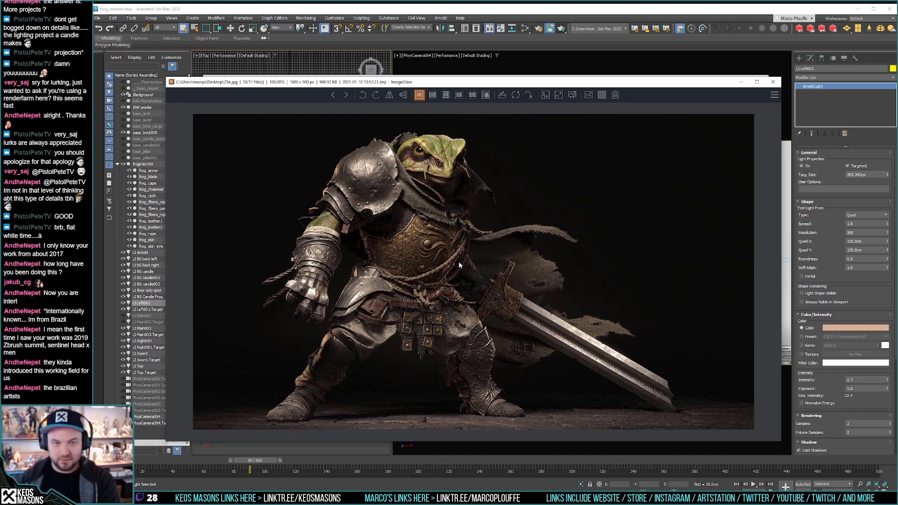
key(Right)
key(Left)
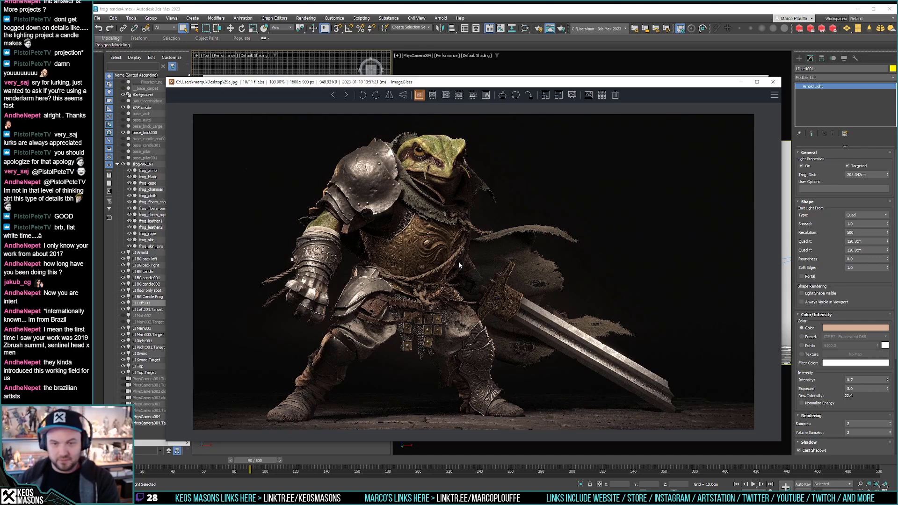
key(Right)
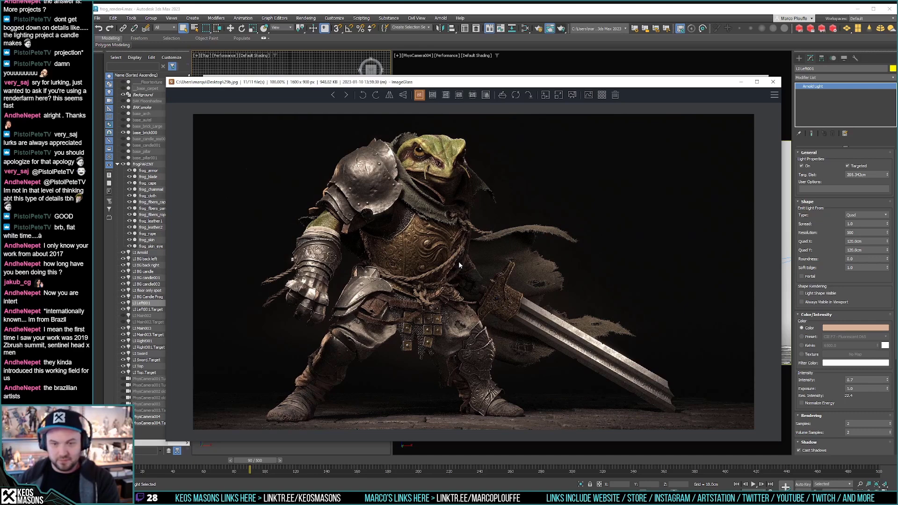
key(Left)
Step: Change the LI Right001 light colour from peach to light blue and render the camera view
click(762, 80)
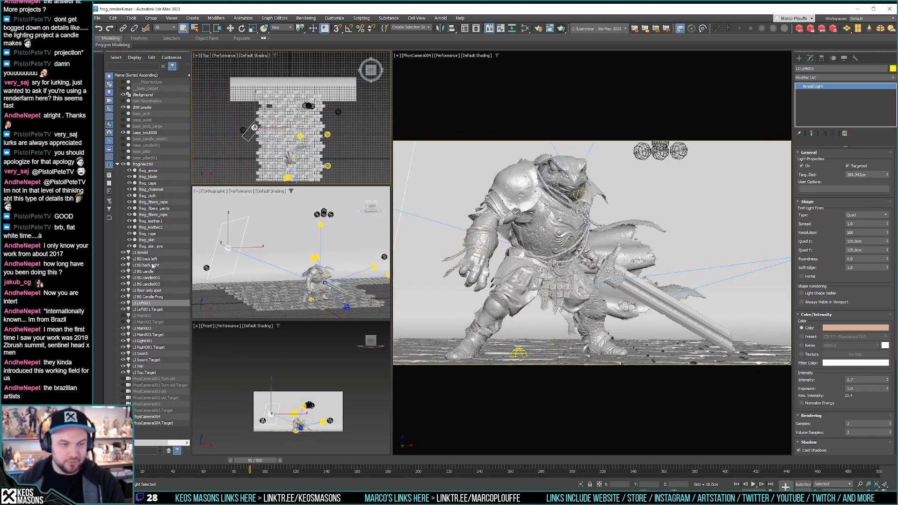
click(142, 341)
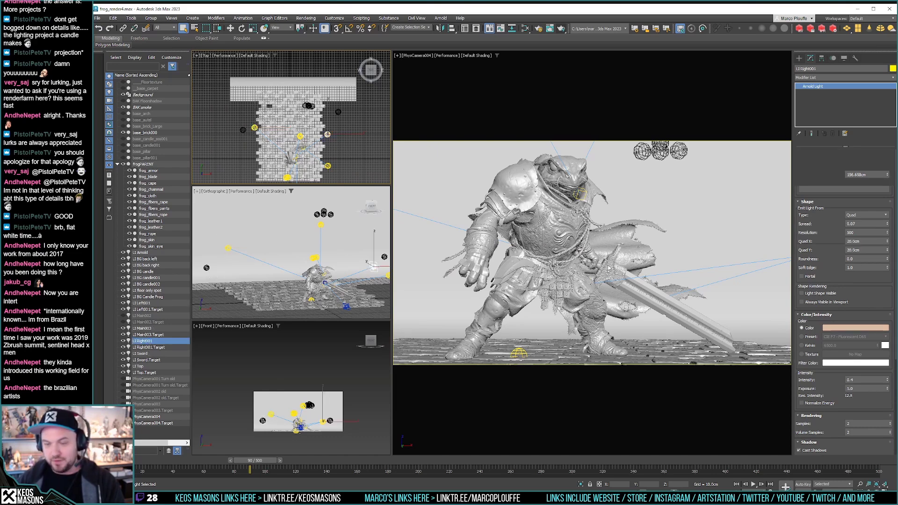
click(849, 332)
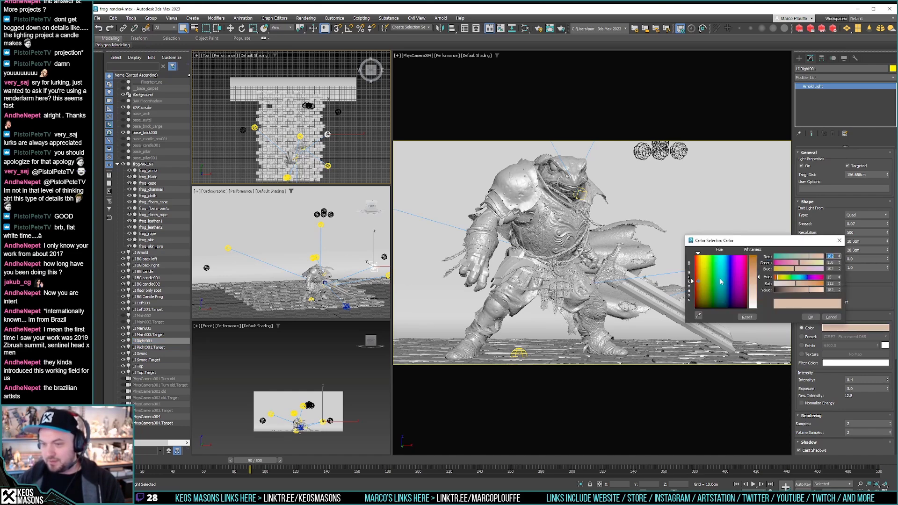
drag(724, 280, 725, 278)
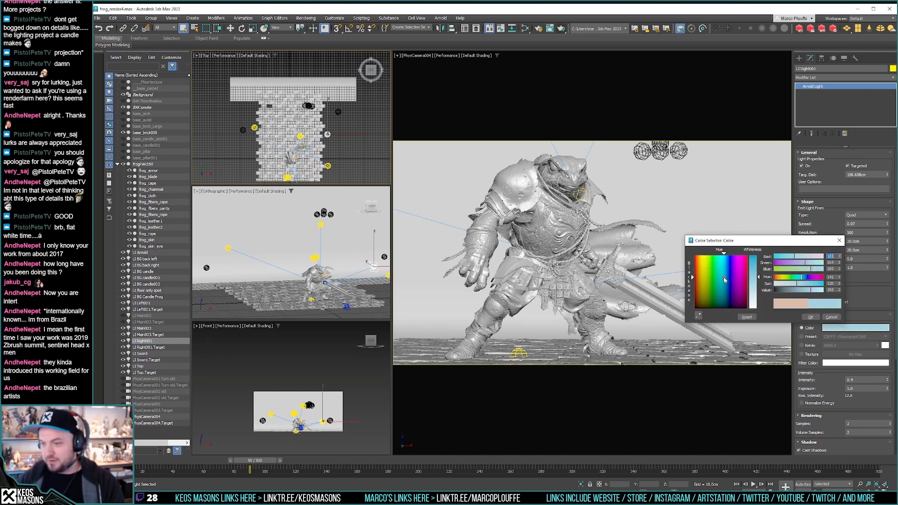
click(811, 317)
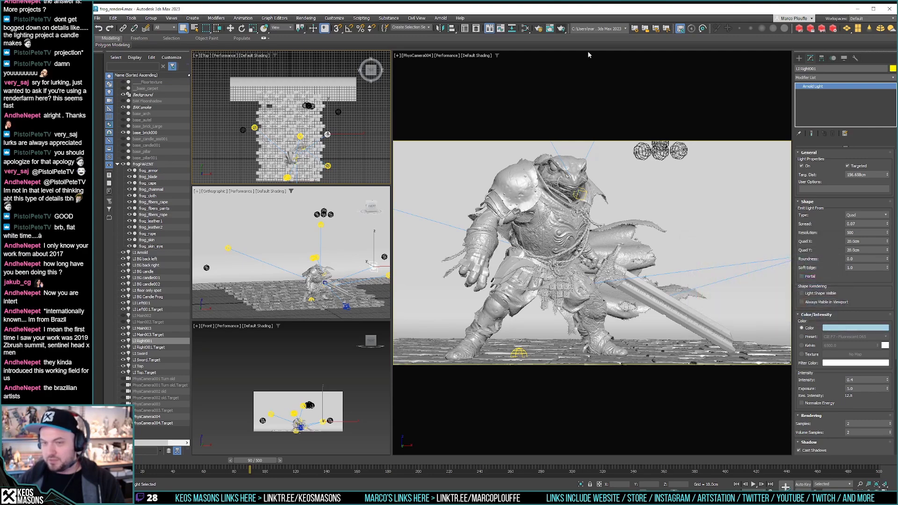
click(562, 28)
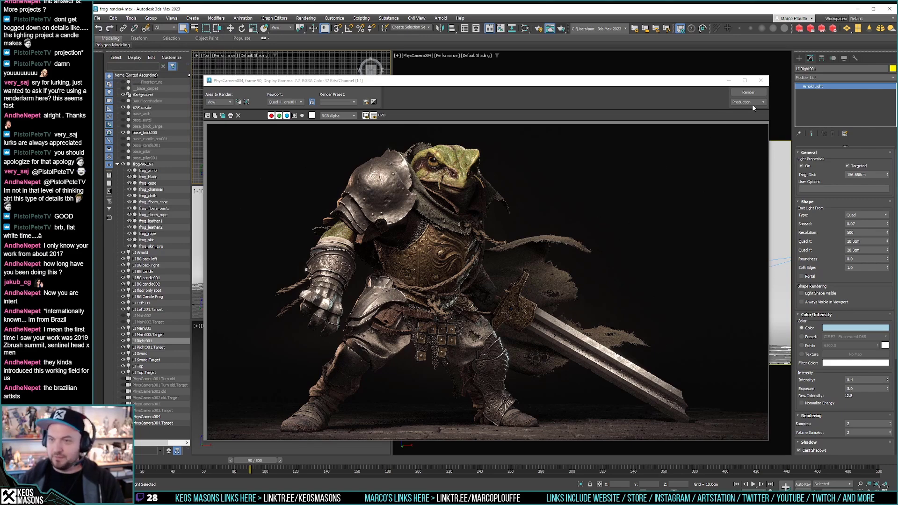
Step: Undo the LI Right001 colour change to restore peach, then briefly check the previous render
click(763, 82)
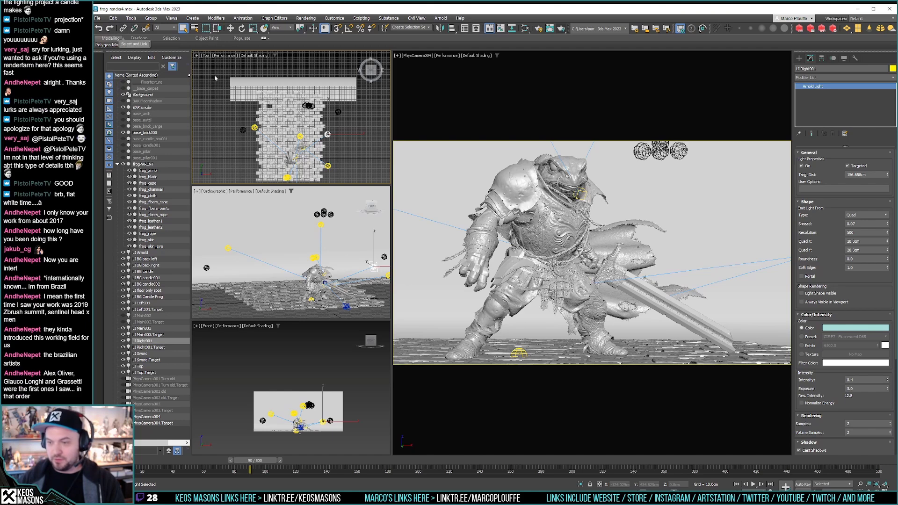
click(113, 18)
click(118, 30)
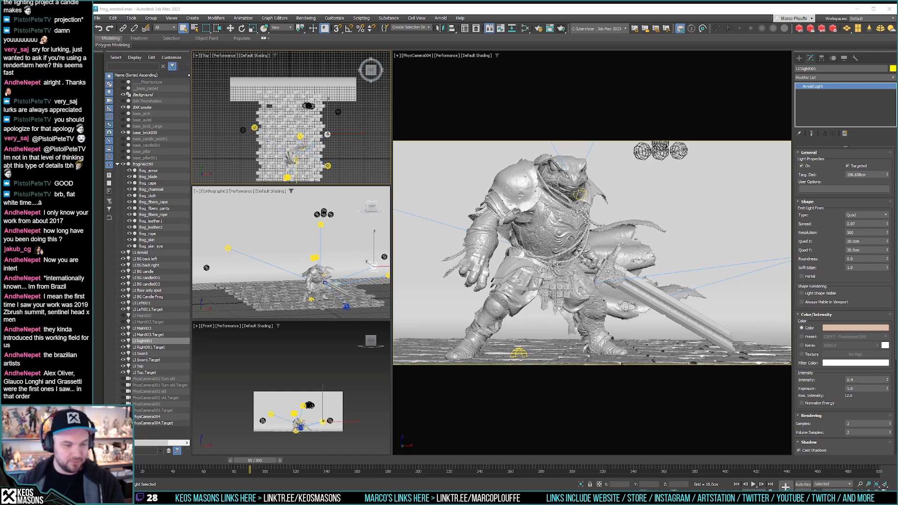
key(alt+Tab)
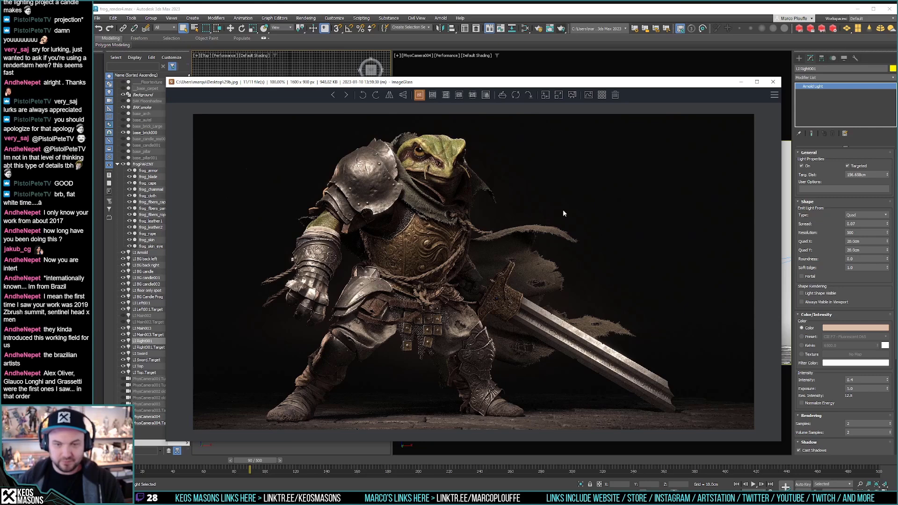
click(773, 82)
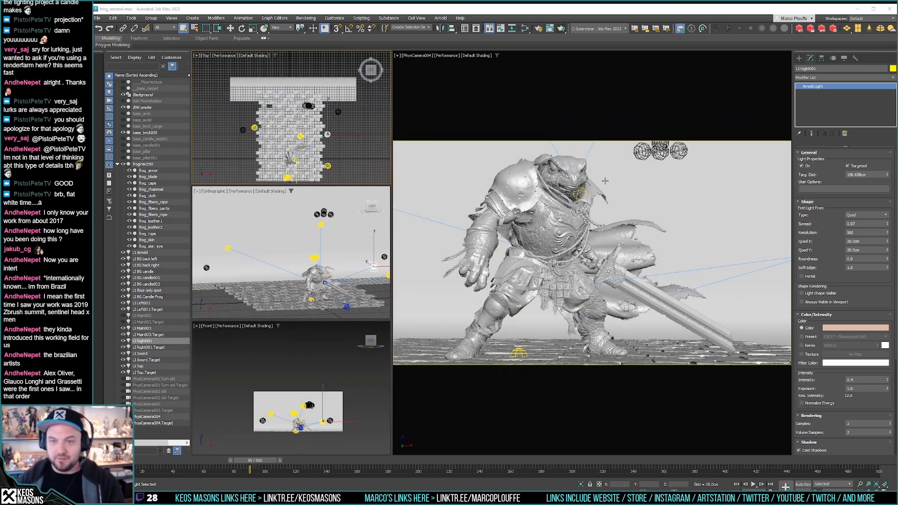
Step: Select BAK smoke to inspect its Arnold properties, then clear the selection
click(142, 108)
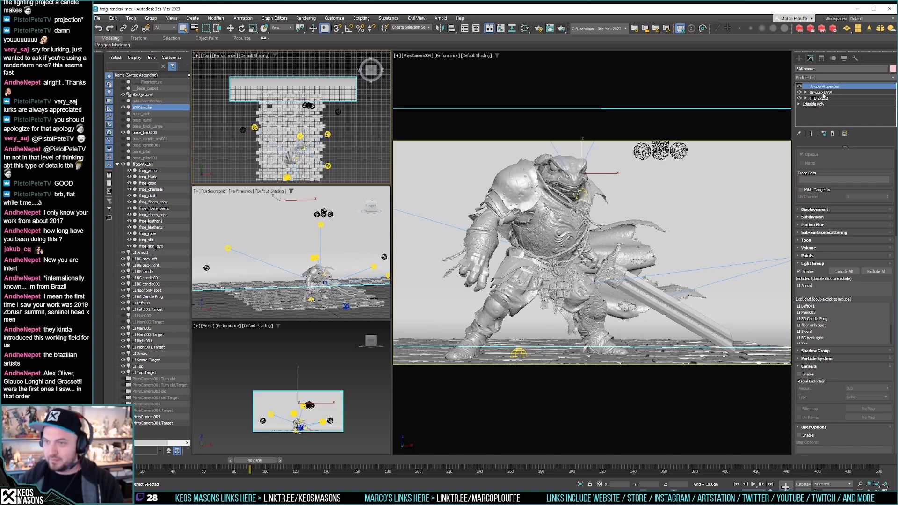
click(442, 80)
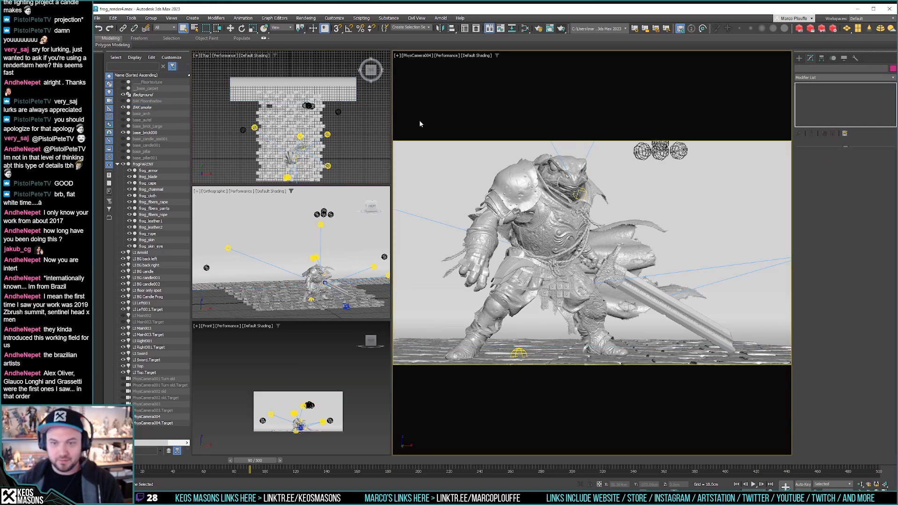
Step: Open the Slate Material Editor, tidy the node layout, and show the Color Correct node's parameters
key(m)
scroll(388, 111, down, 5)
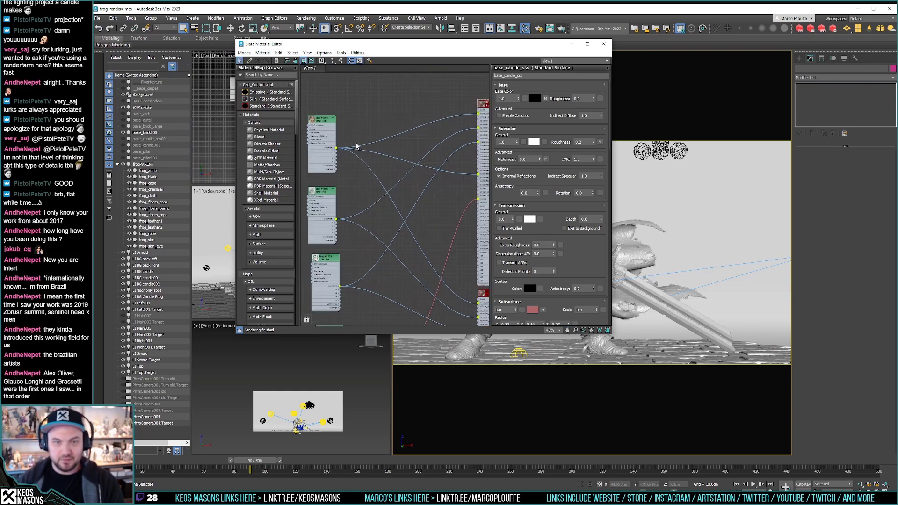
scroll(387, 112, up, 8)
middle_drag(388, 112, 405, 182)
key(l)
key(Escape)
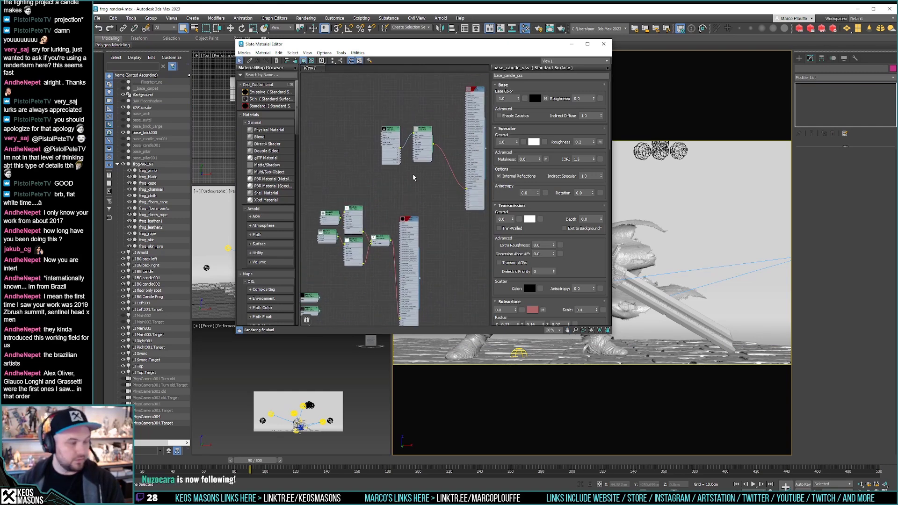
scroll(416, 130, up, 4)
middle_drag(448, 135, 347, 150)
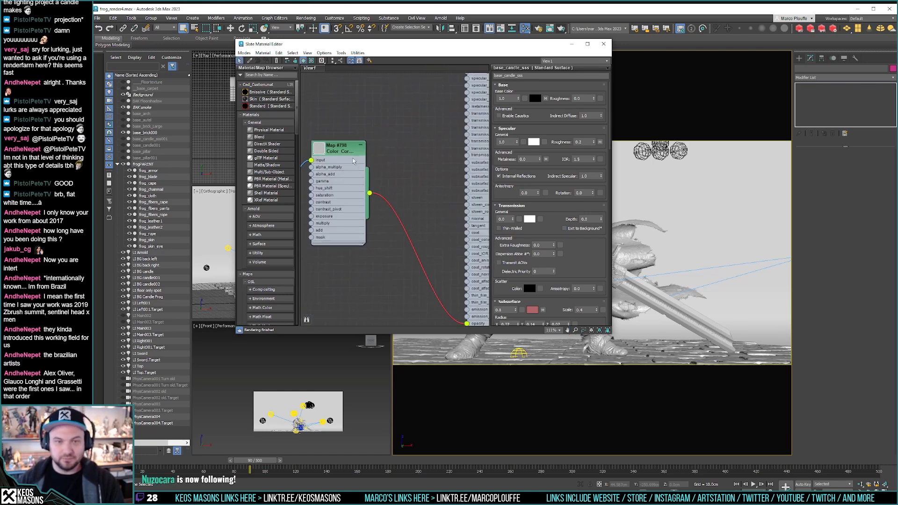
double_click(347, 151)
Step: Lighten the Color Correct multiply colour to grey 0.459 and render the frame
click(583, 159)
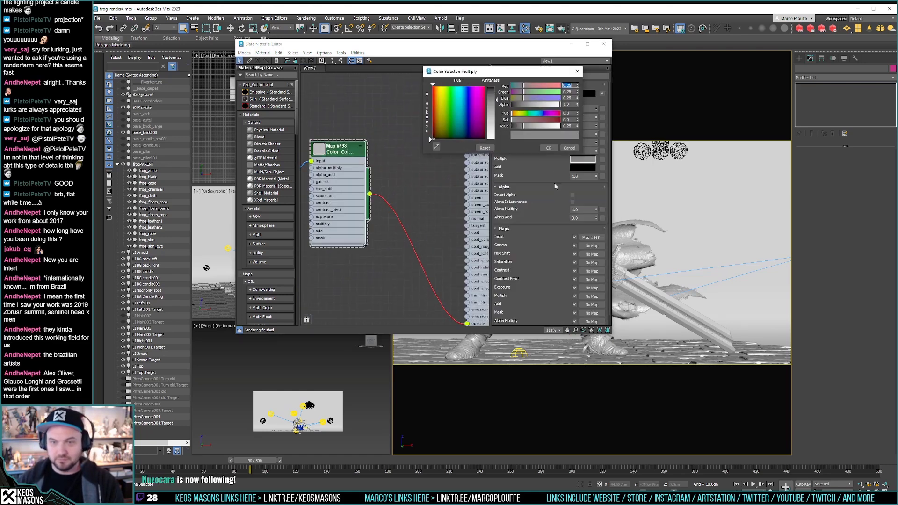
click(494, 111)
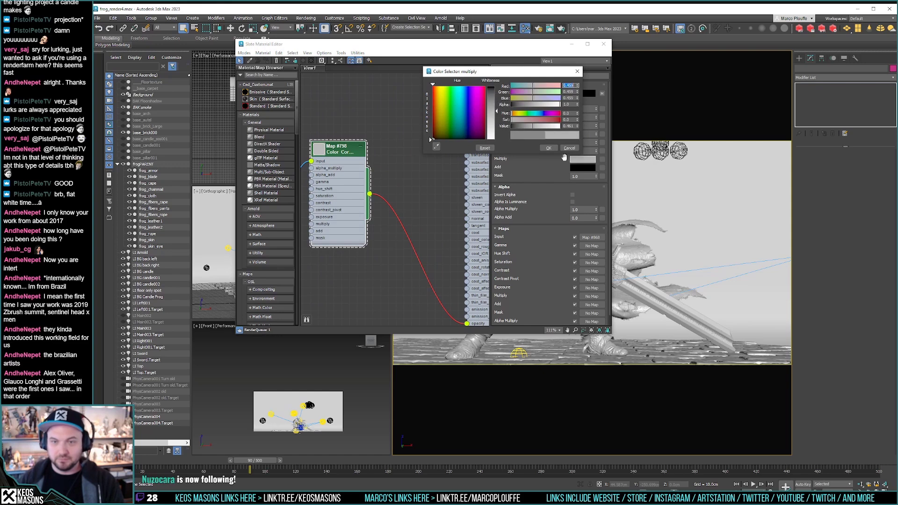
click(548, 148)
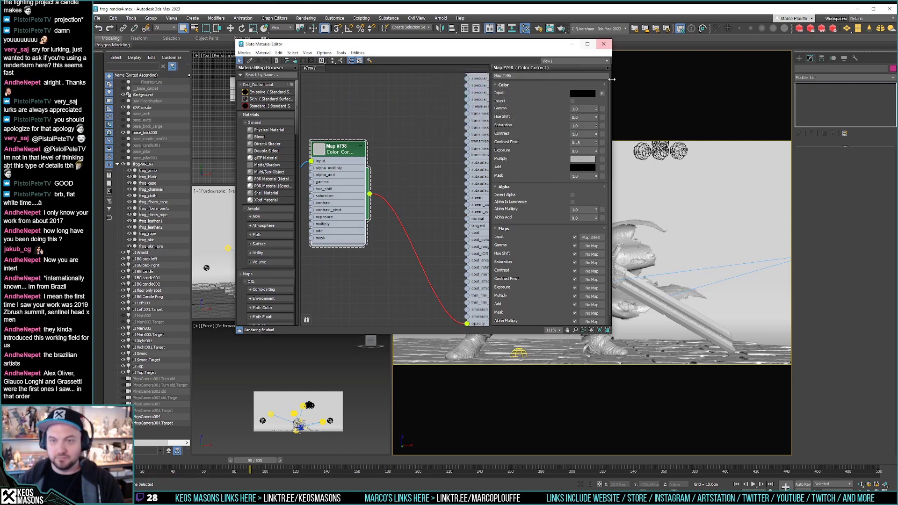
click(561, 29)
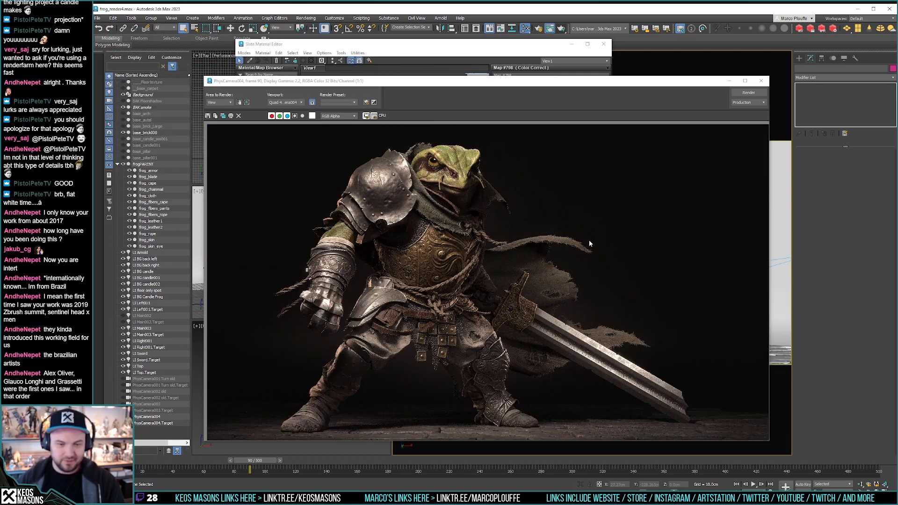
Step: Set the Color Correct multiply colour to white and re-render the frog knight
click(490, 47)
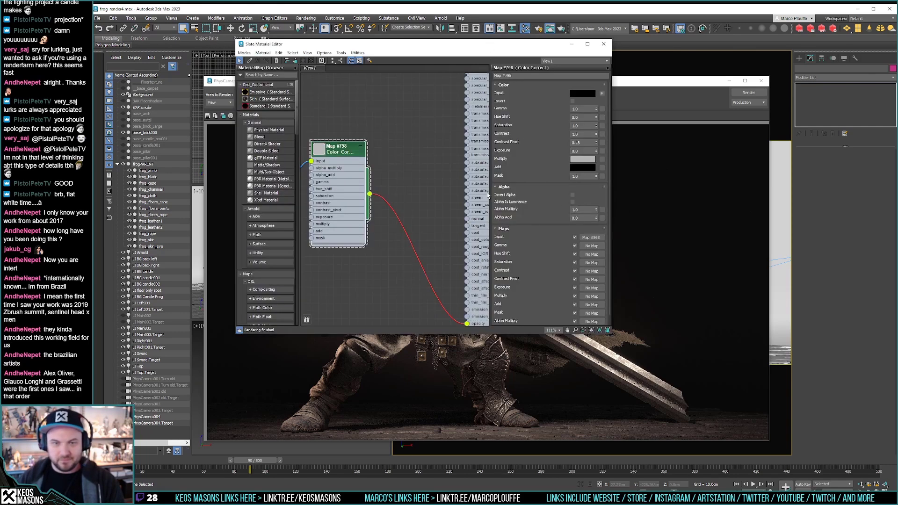
scroll(442, 185, down, 2)
scroll(436, 186, down, 2)
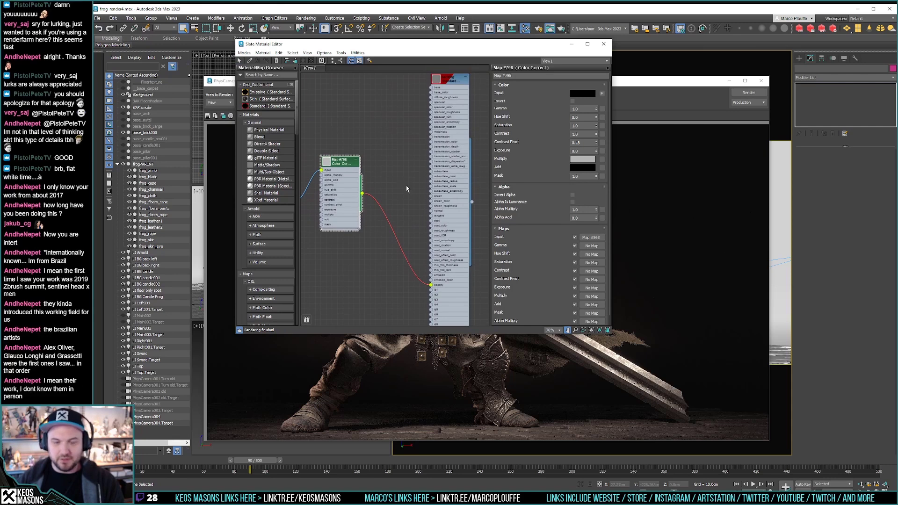
click(582, 159)
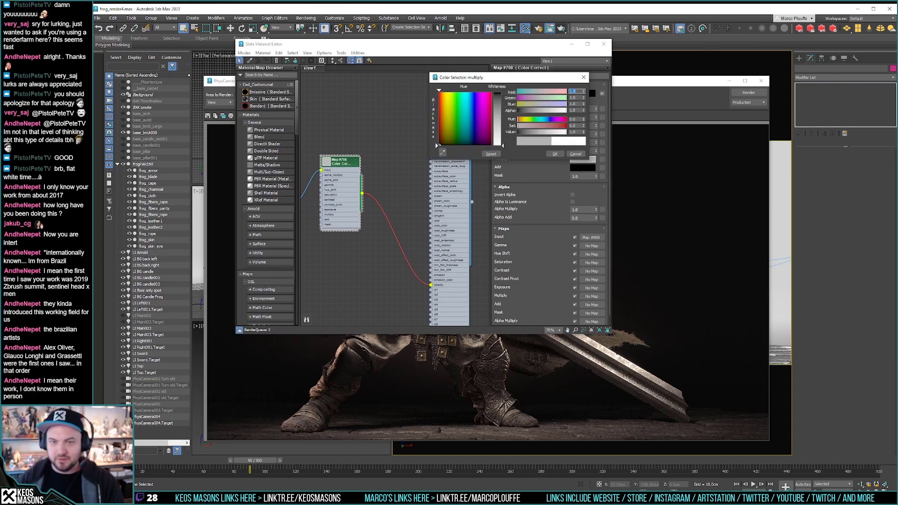
click(748, 92)
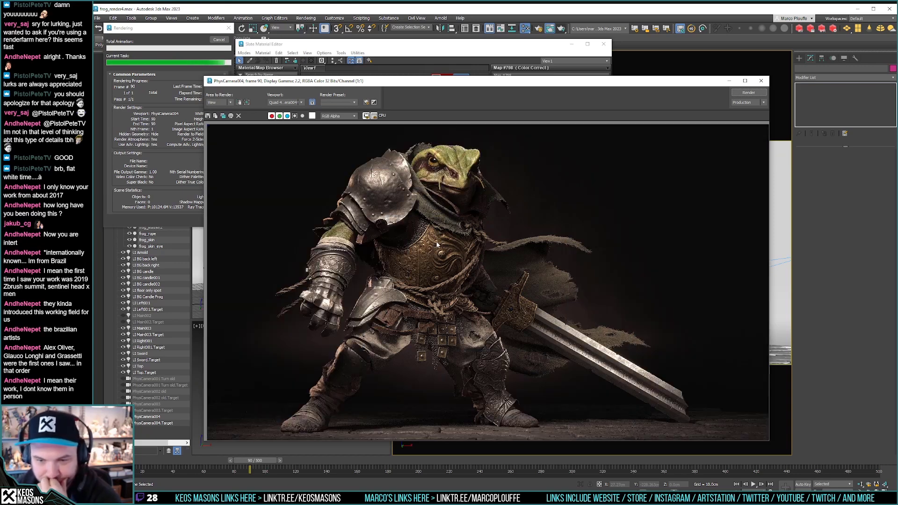
Step: Review the white-multiply render centred over the workspace, then close the Rendered Frame Window
key(alt+F4)
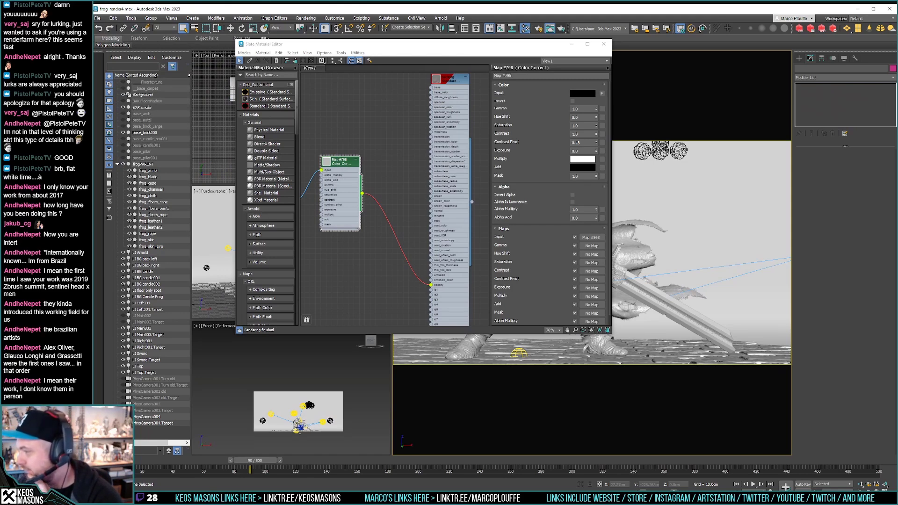
click(550, 28)
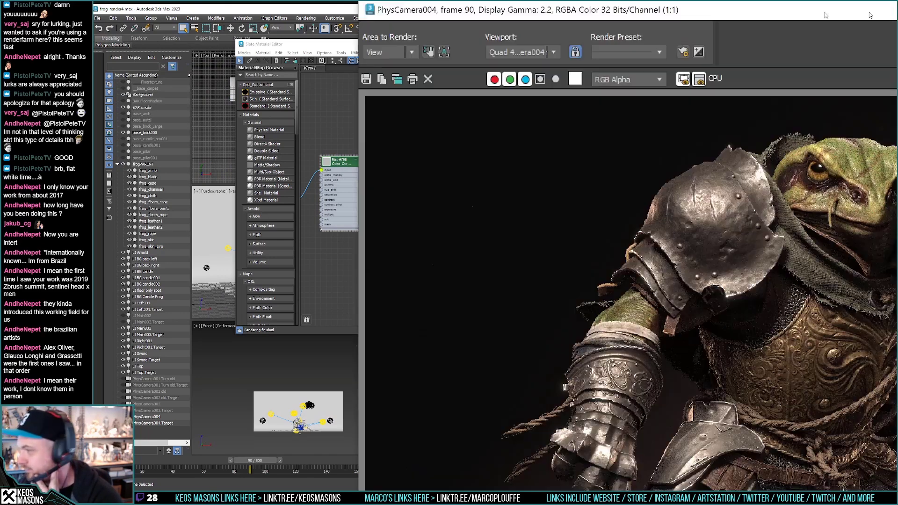
drag(616, 10, 456, 88)
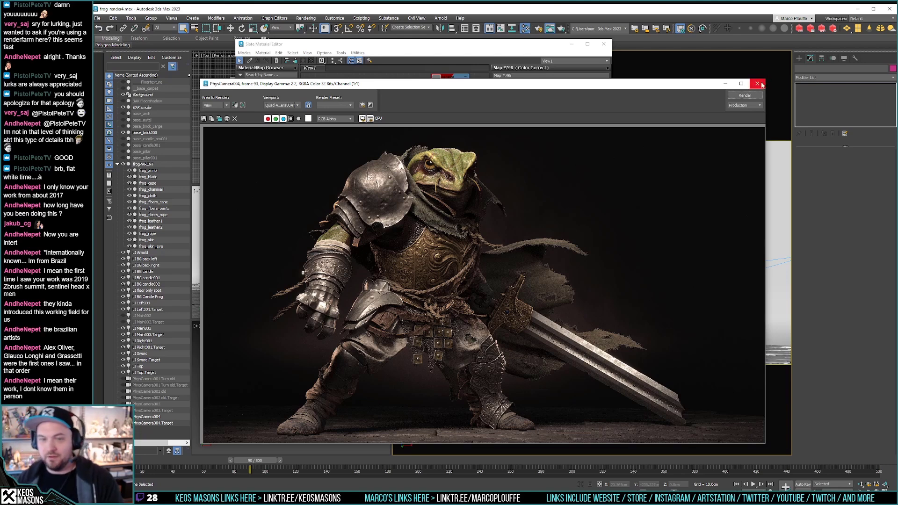
click(758, 83)
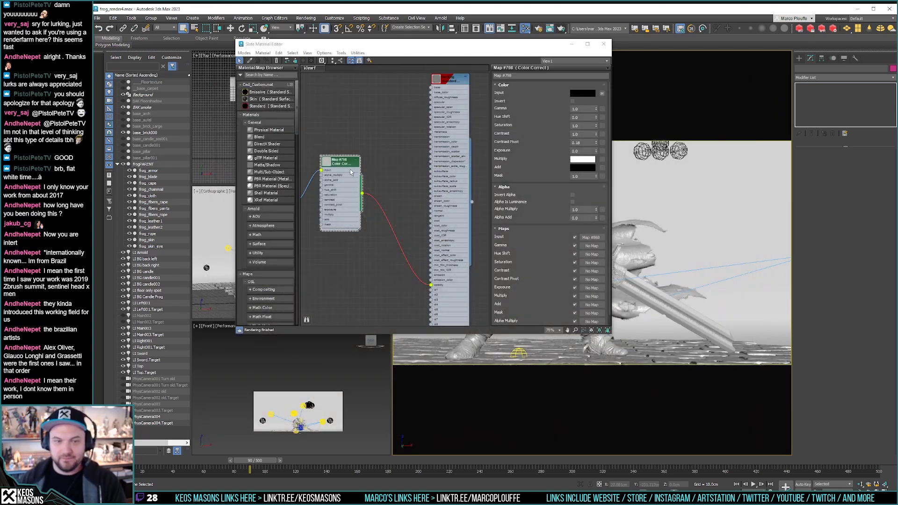
Step: Darken the multiply colour slightly from white and start a new render
click(583, 160)
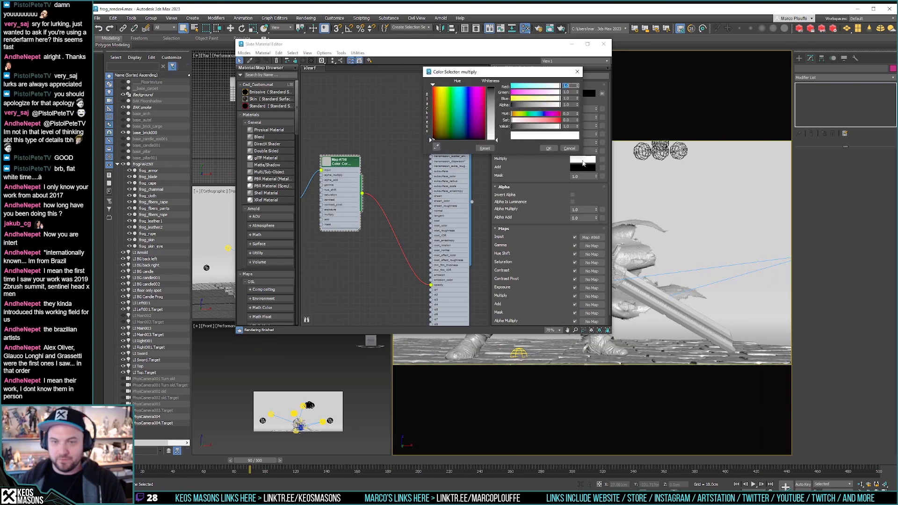
drag(489, 131, 489, 136)
click(549, 148)
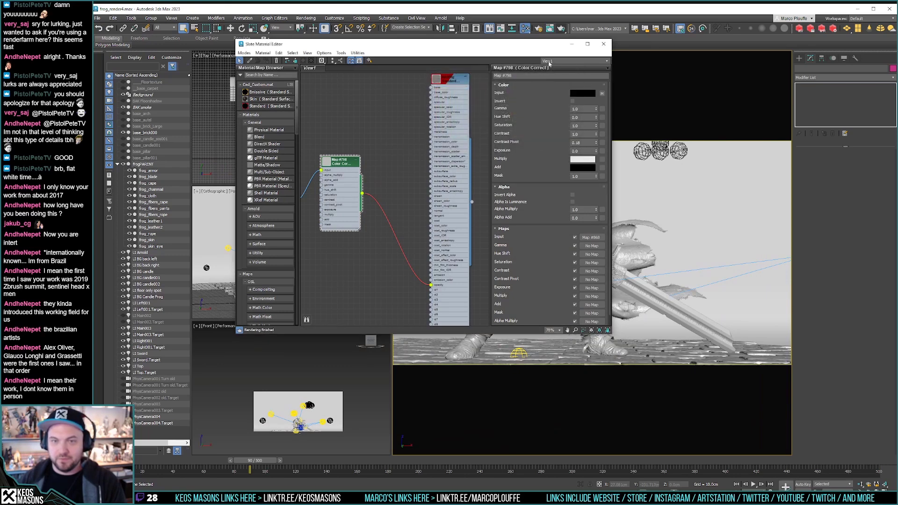
click(603, 43)
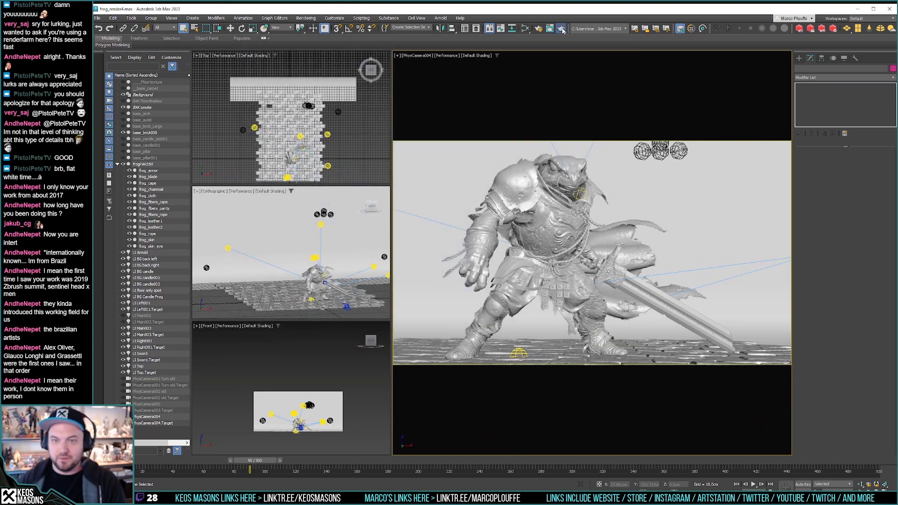
key(shift+q)
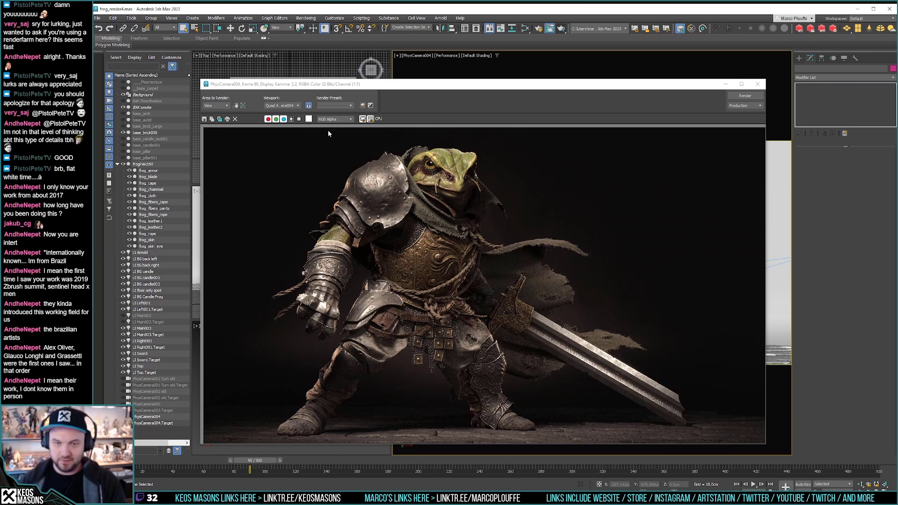
Step: Close the render, recheck the last rendered frame, and browse the Arnold menu
click(758, 83)
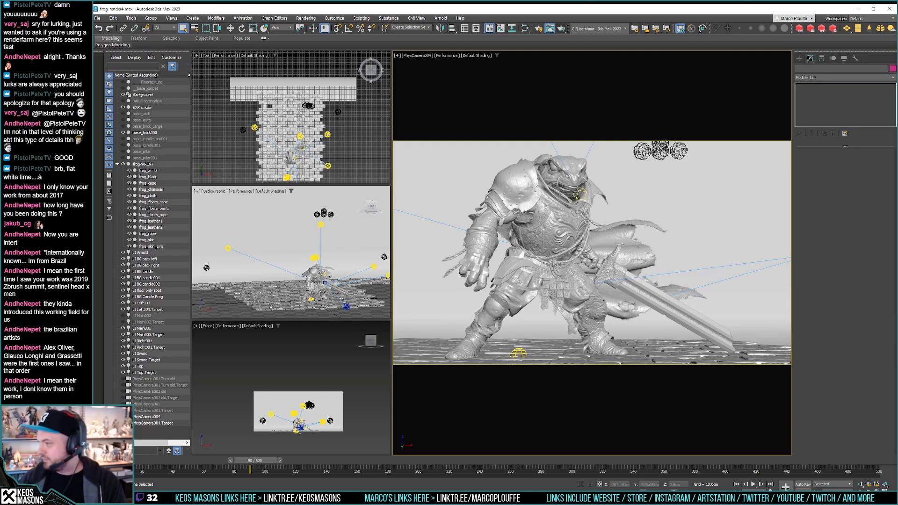
key(shift+q)
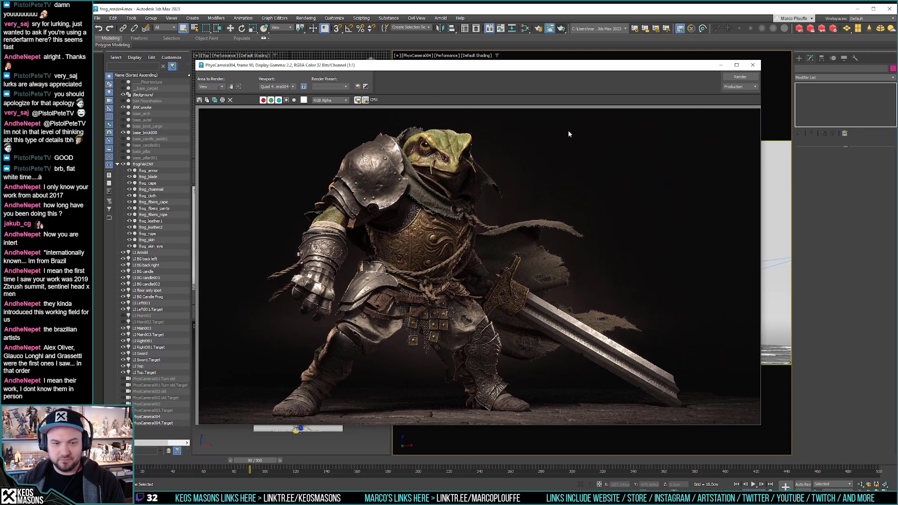
click(753, 65)
click(389, 17)
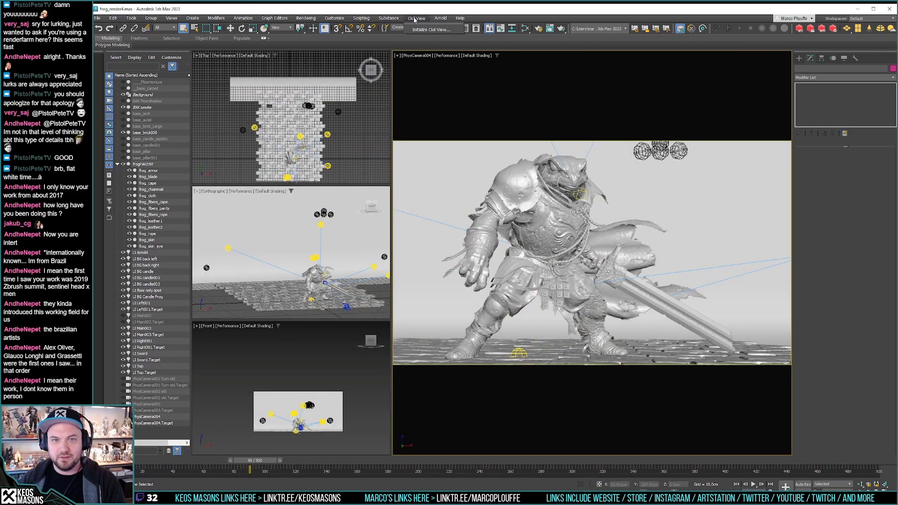
click(438, 18)
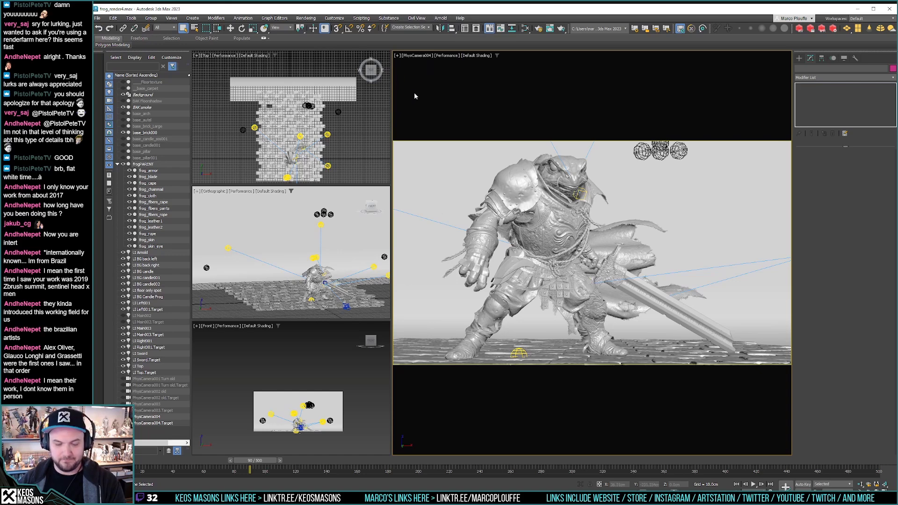
Step: Reopen the Slate editor, verify the light-grey multiply value, and render again
click(524, 28)
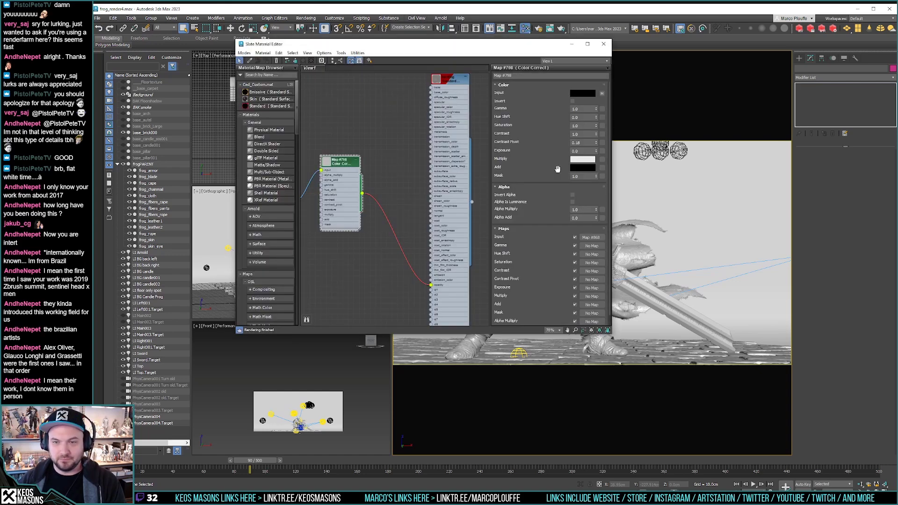
click(580, 160)
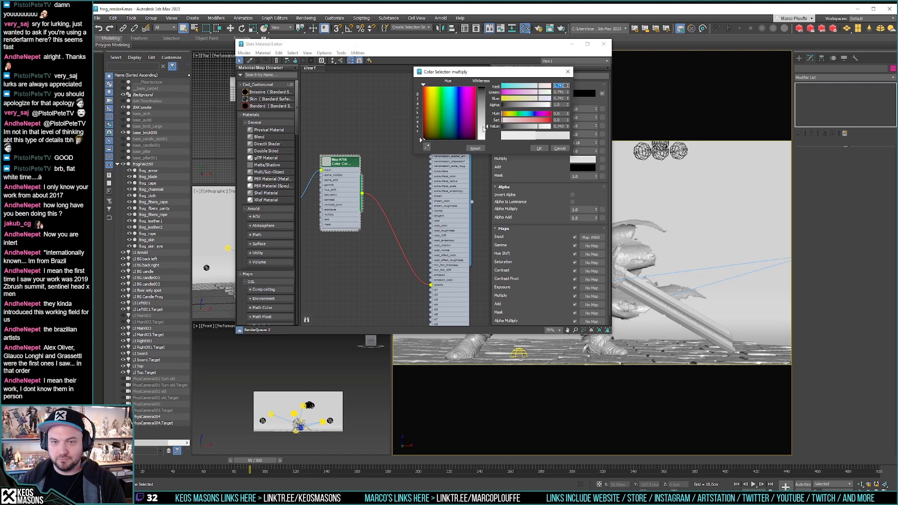
click(539, 149)
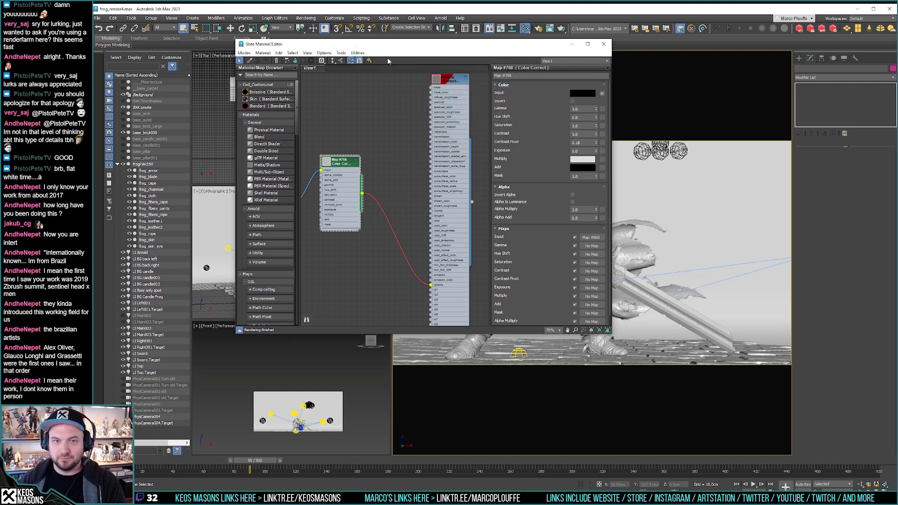
click(561, 28)
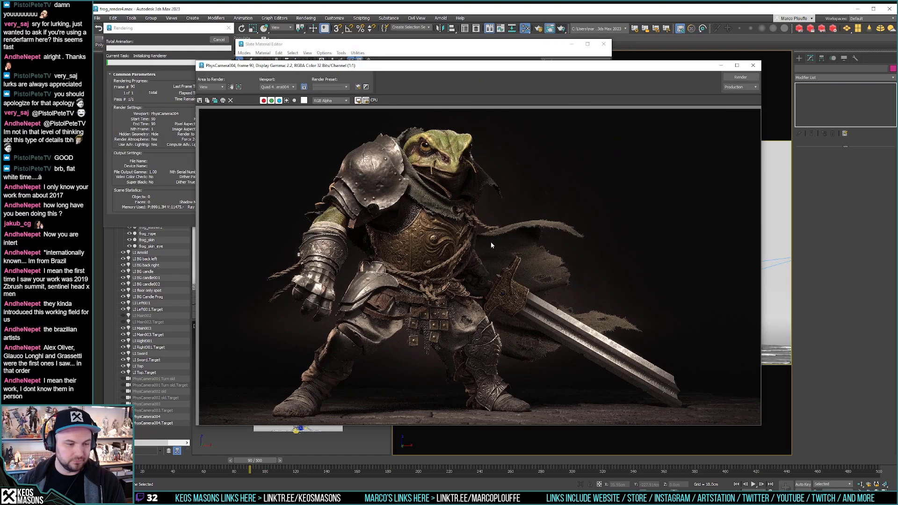
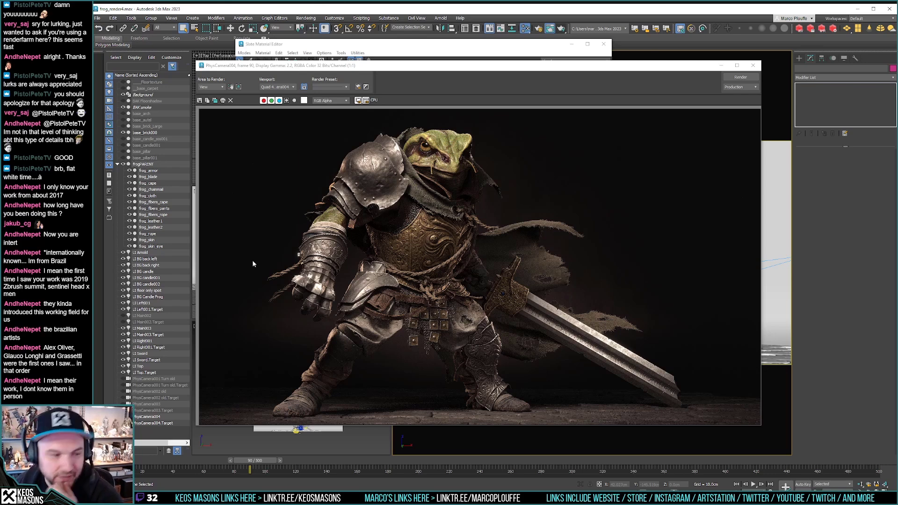
Step: Save the render to the Desktop as 29b.jpg, overwriting the old file, and close the viewer
click(199, 100)
double_click(344, 183)
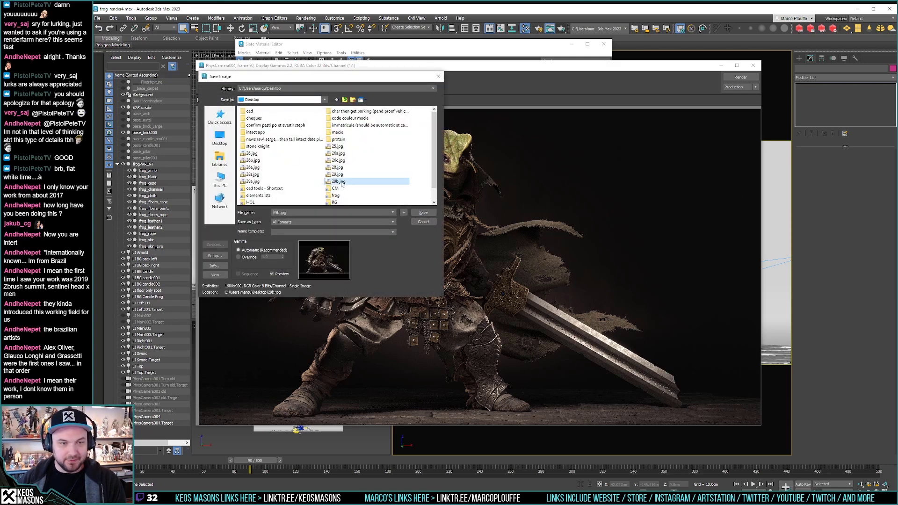
key(Return)
key(Return)
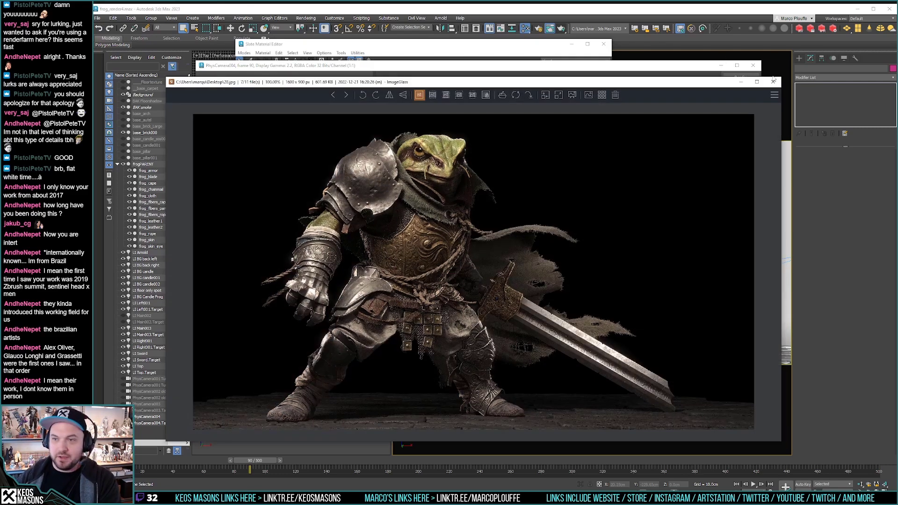
click(774, 81)
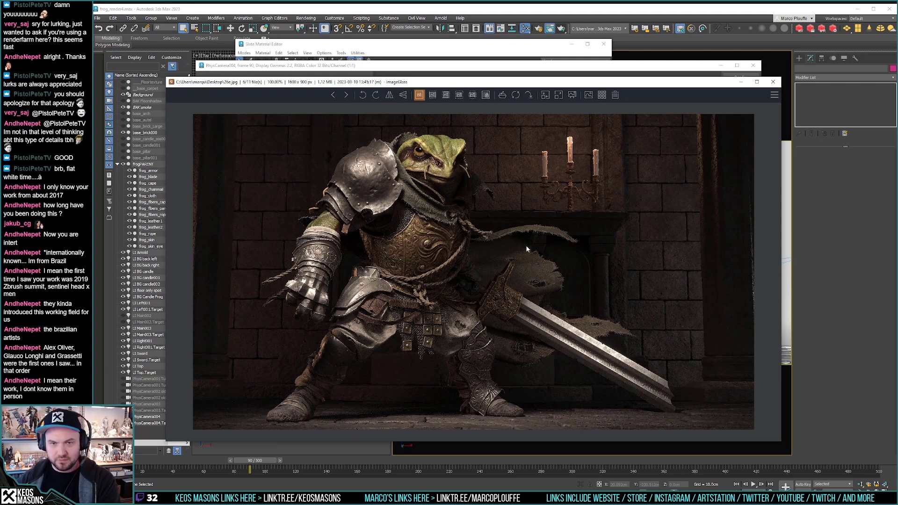
Step: Browse the earlier renders 26b.jpg and 26c.jpg in ImageGlass, then close the viewer
key(Left)
key(Left)
key(Left)
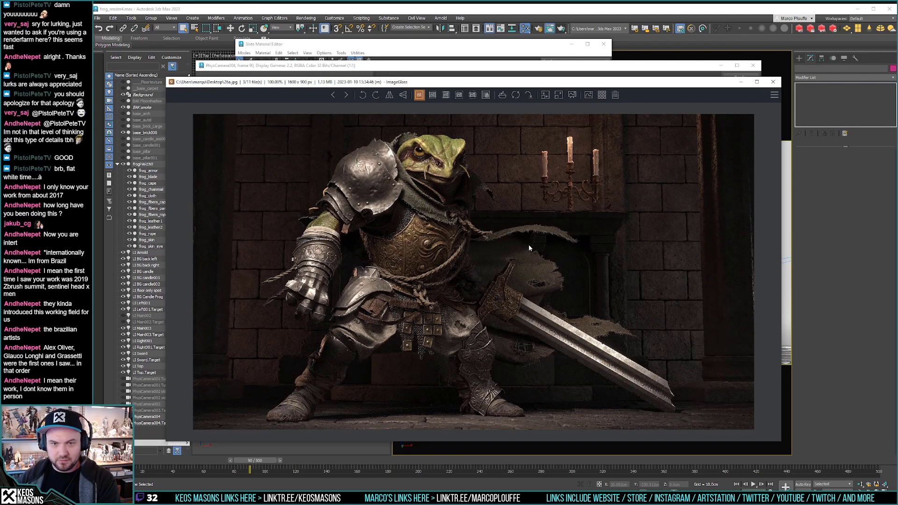
key(Right)
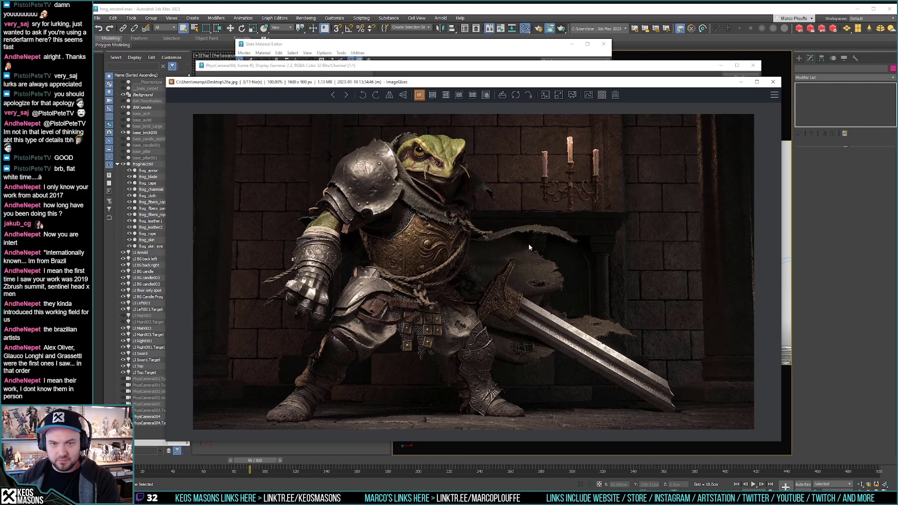
key(Right)
key(Right)
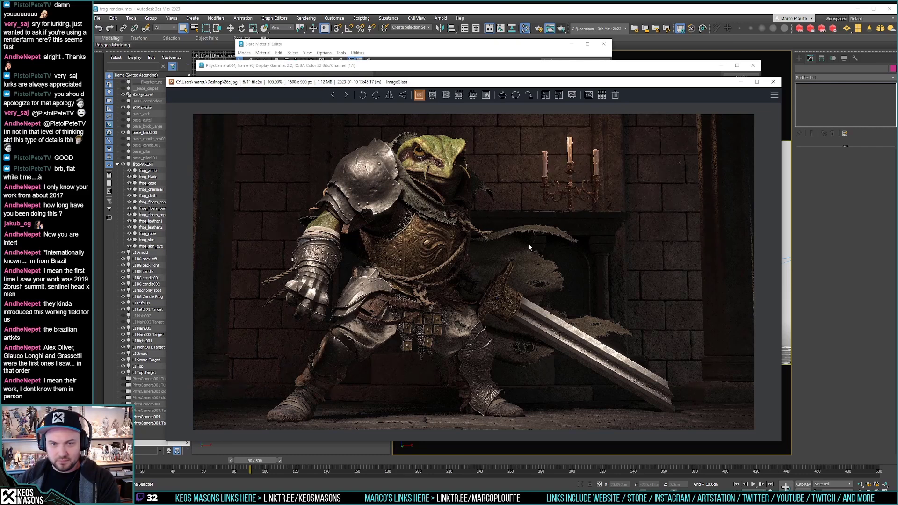
key(Left)
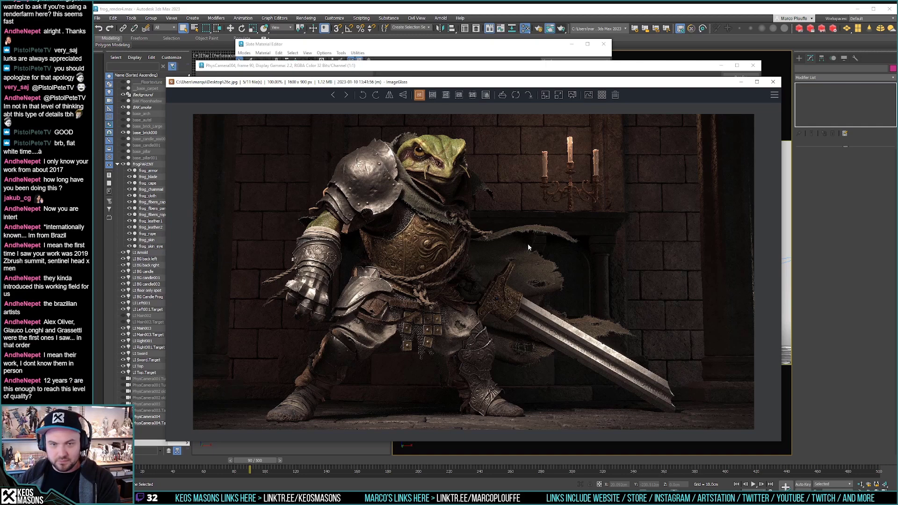
key(Right)
key(Left)
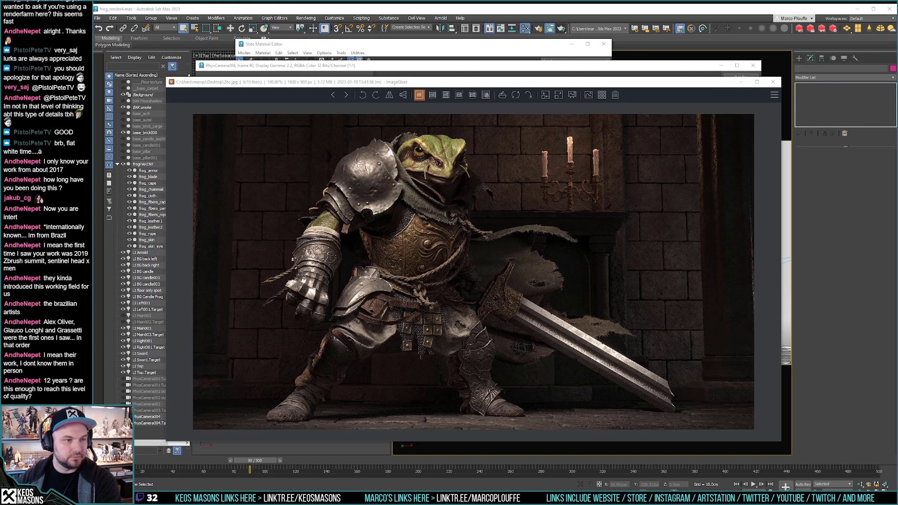
key(Delete)
key(Escape)
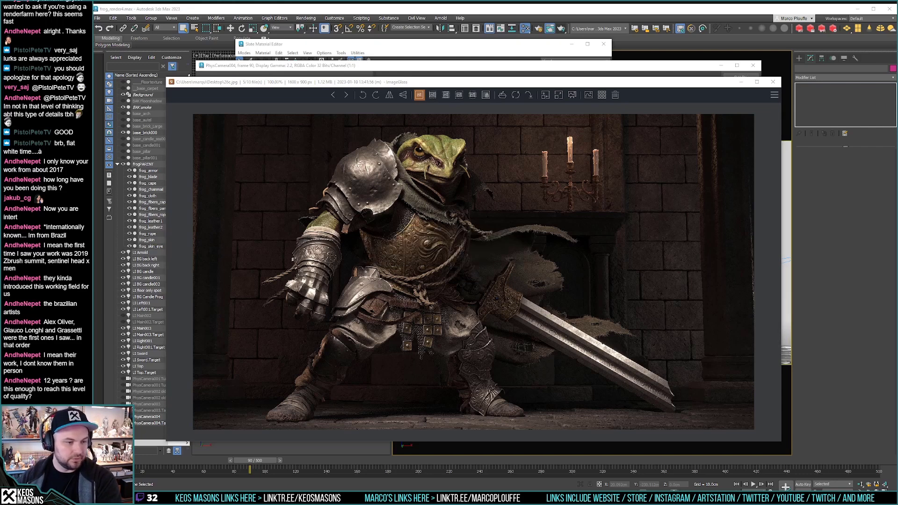
key(Delete)
key(Escape)
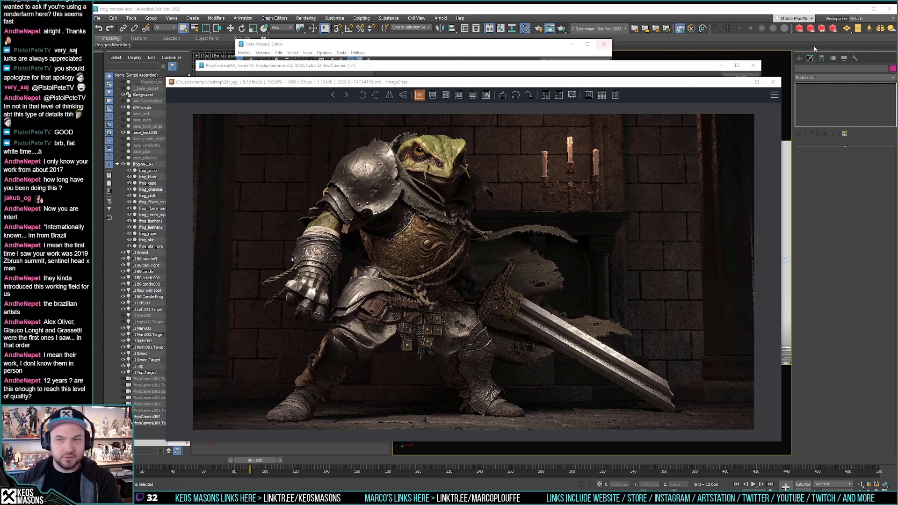
key(Escape)
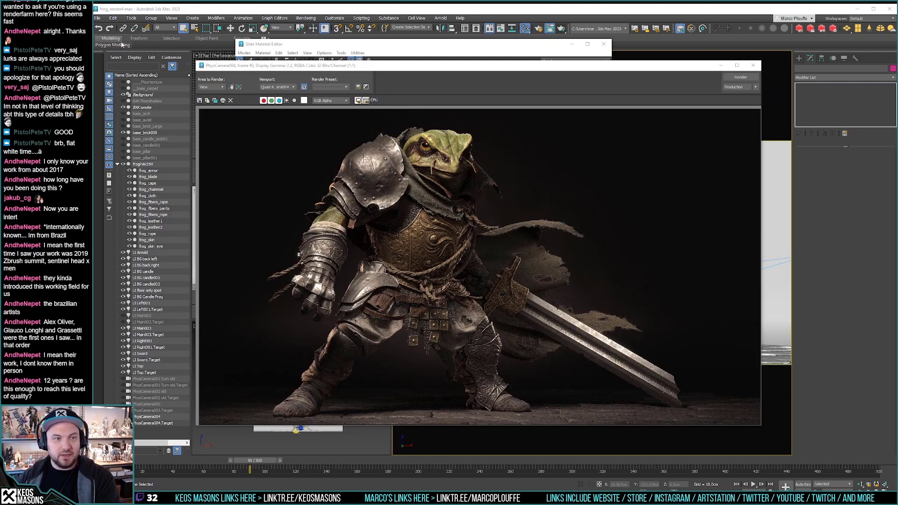
Step: Save the 3ds Max scene, then flip between 29b.jpg and 26c.jpg to compare
click(97, 17)
click(111, 80)
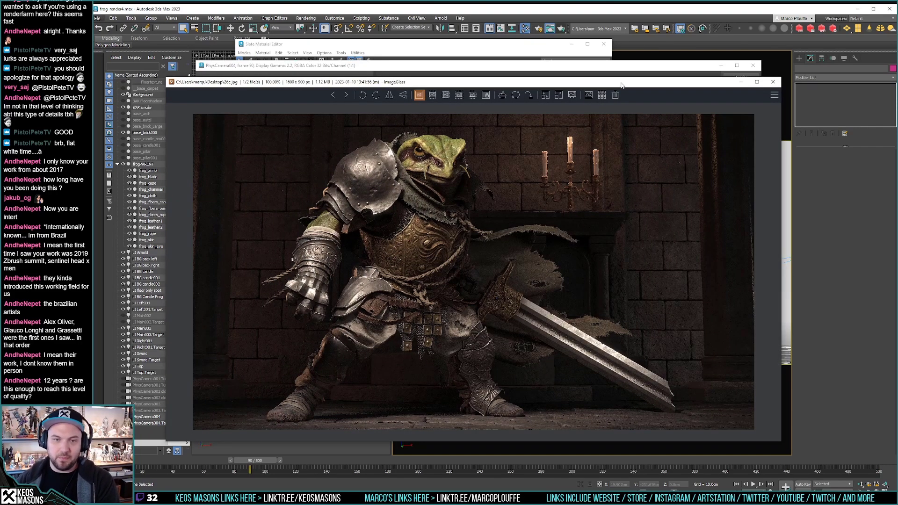
key(Right)
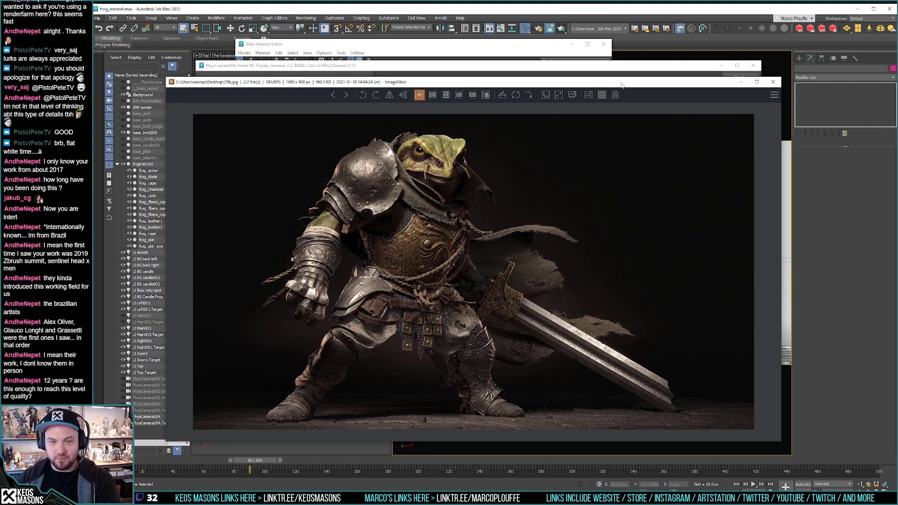
key(Left)
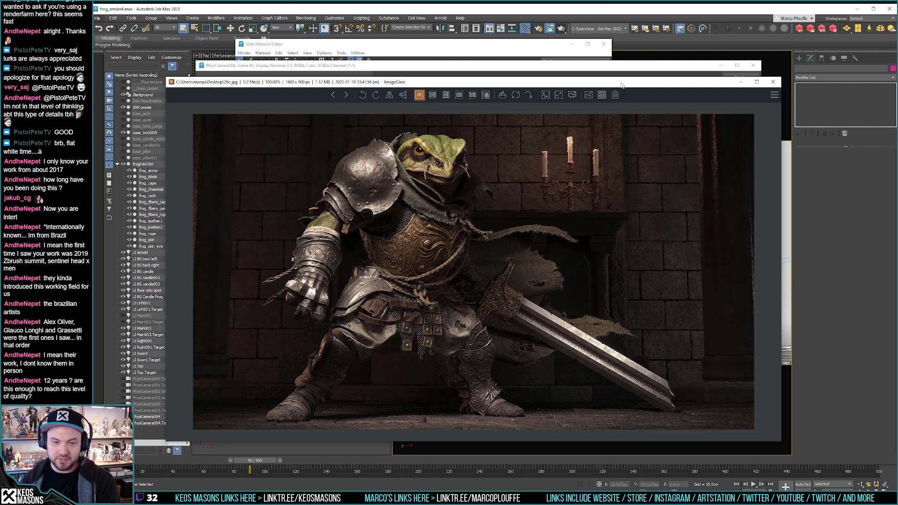
key(Right)
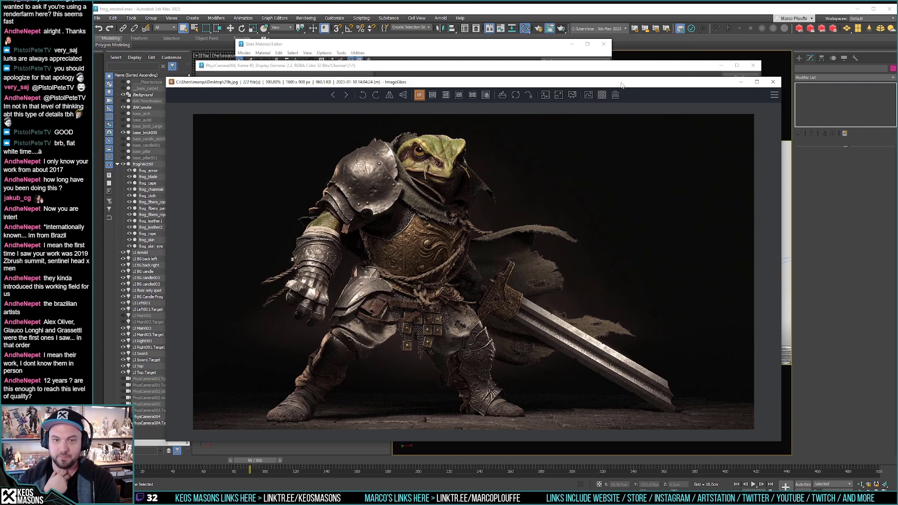
key(Left)
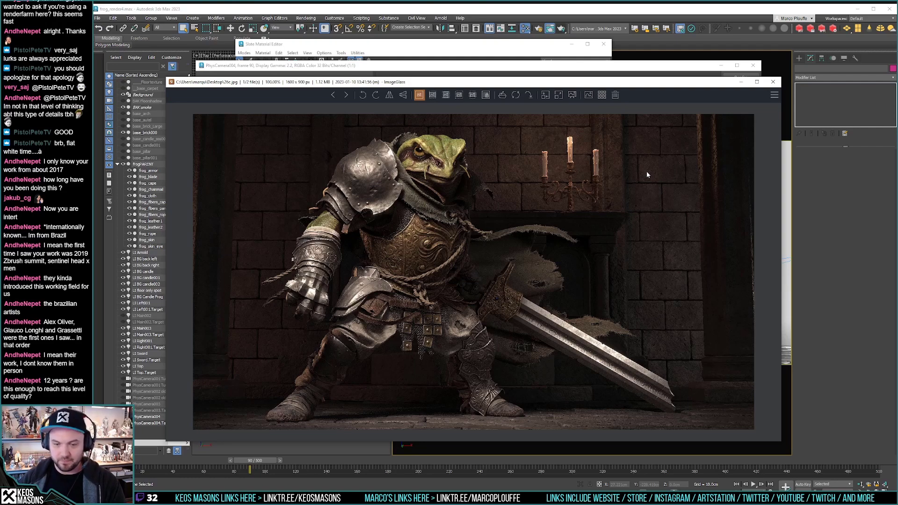
Step: Close ImageGlass to return to the 3ds Max render of the frog knight
click(773, 82)
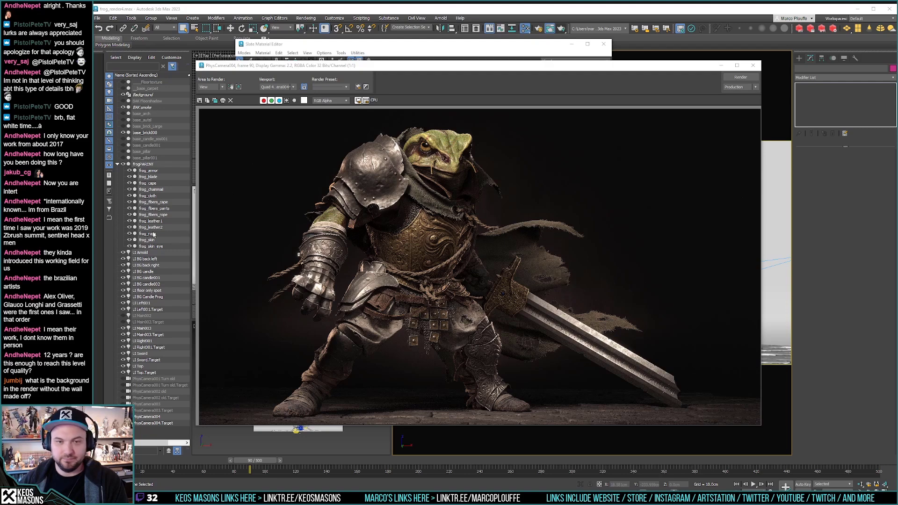
key(alt+Tab)
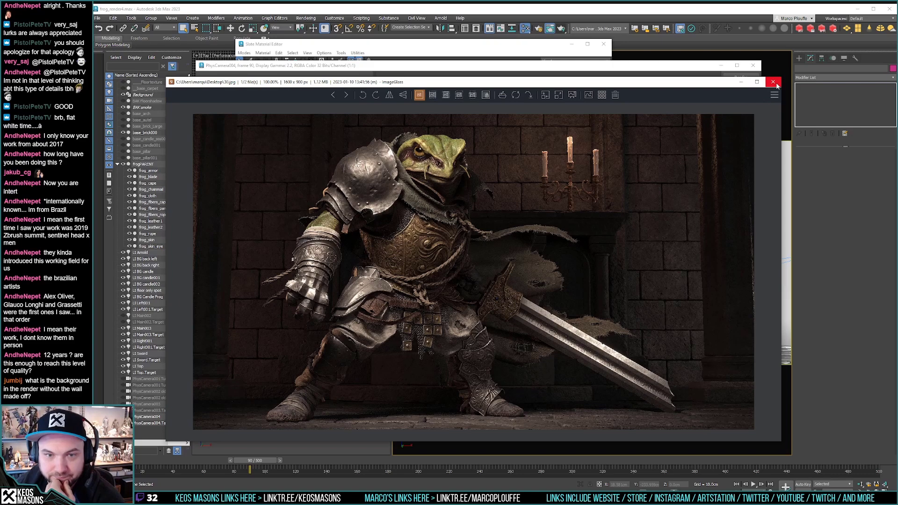
key(Right)
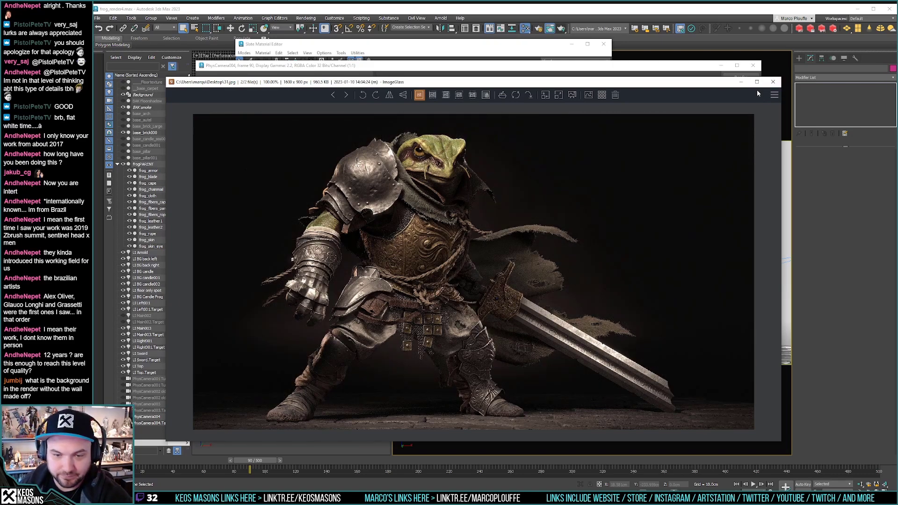
key(Left)
key(Right)
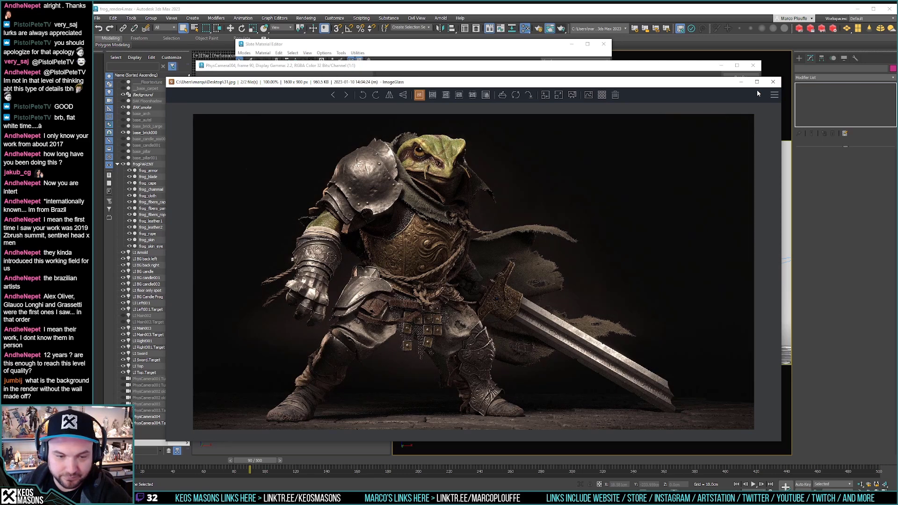
key(Left)
key(Right)
key(Left)
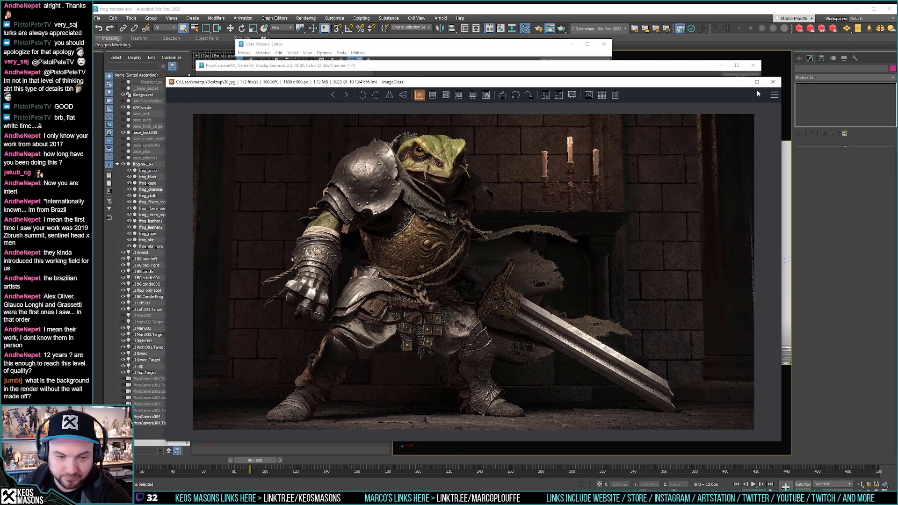
key(Right)
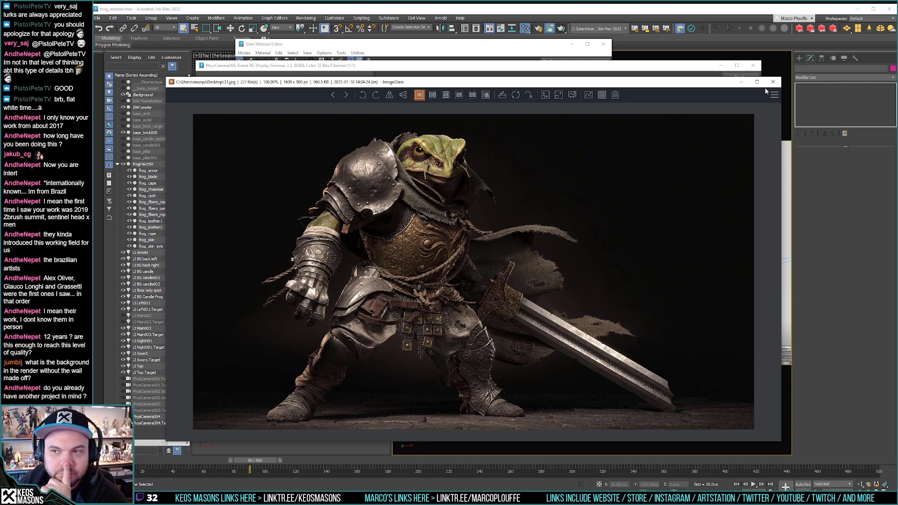
click(772, 81)
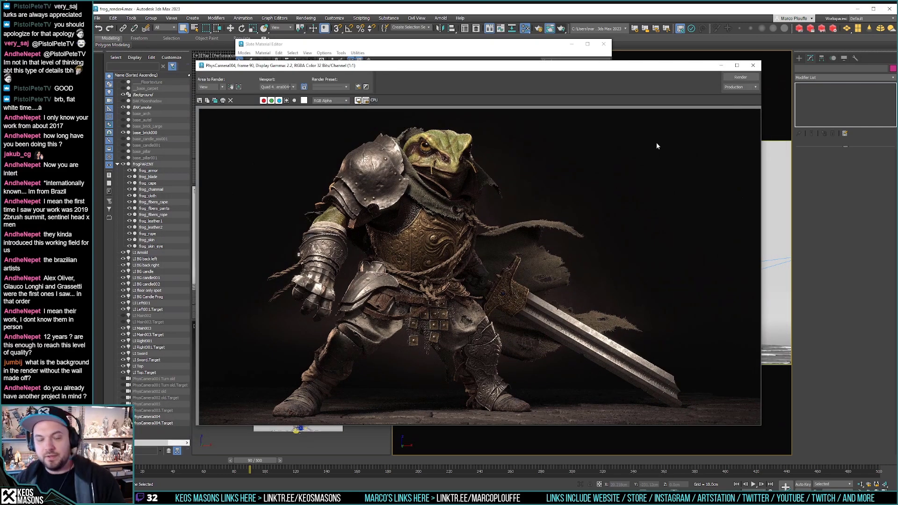
Step: Close the Rendered Frame Window and Slate Material Editor, then save the 3ds Max scene
click(753, 66)
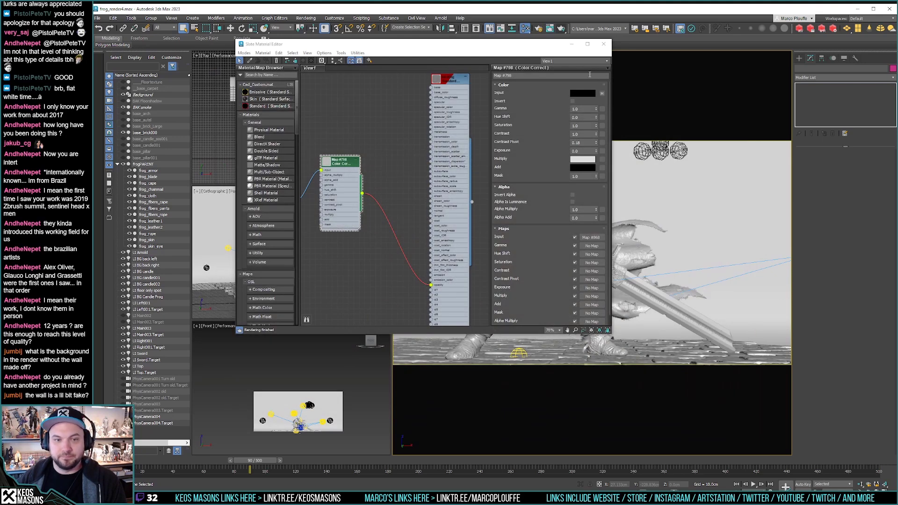
click(604, 43)
click(98, 18)
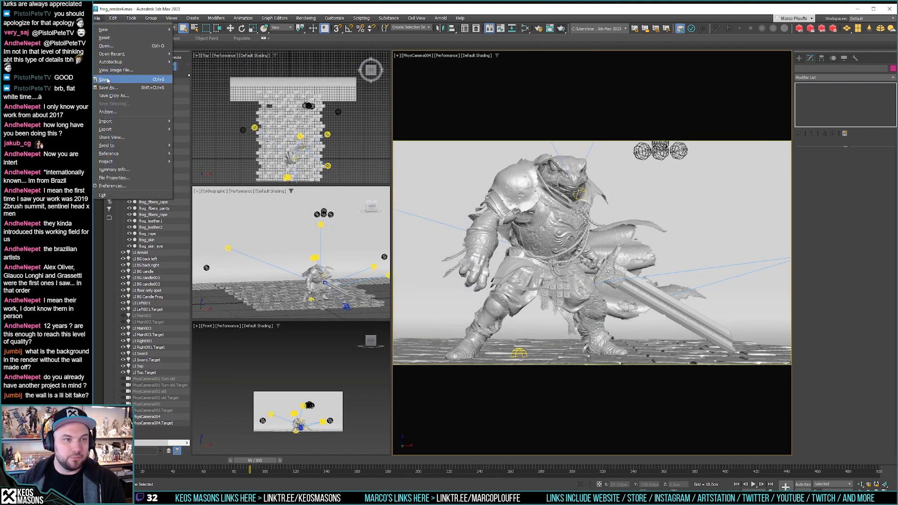
click(104, 80)
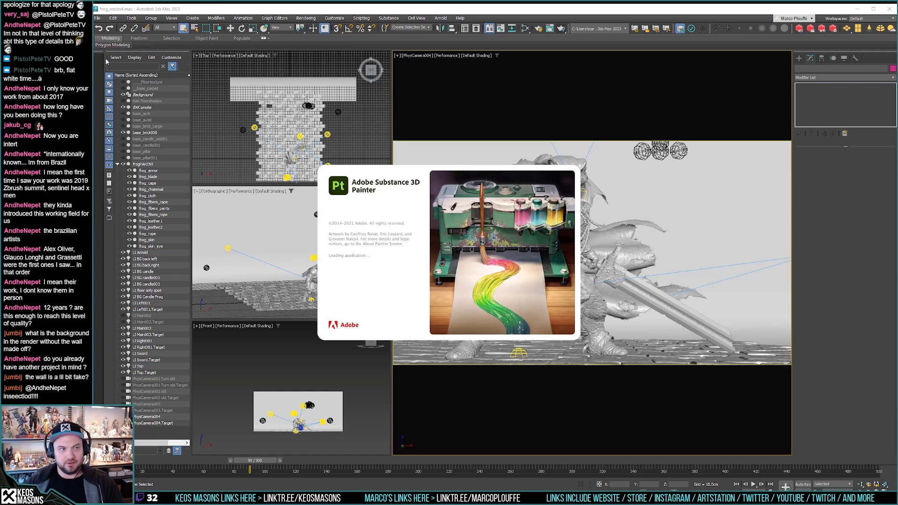
Step: Bring the 31.jpg render viewer forward and close it, revealing the Substance Painter Welcome dialog
key(alt+Tab)
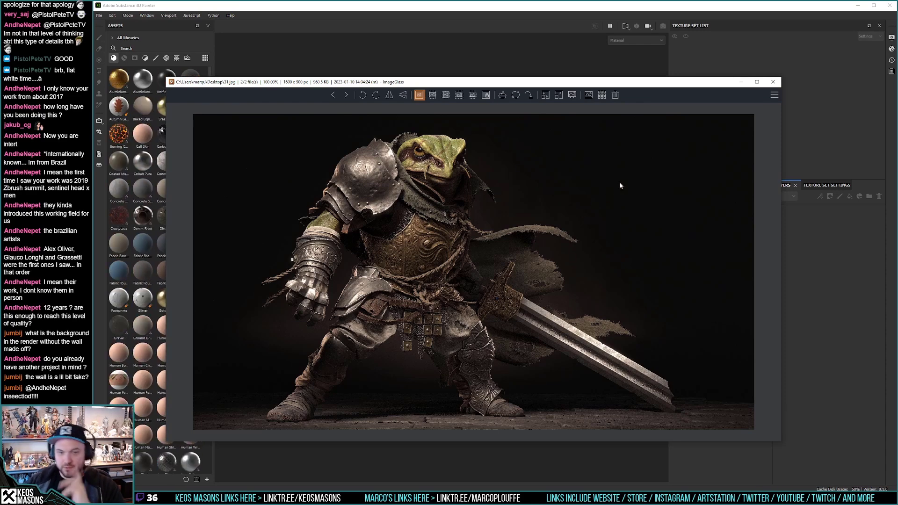
click(773, 82)
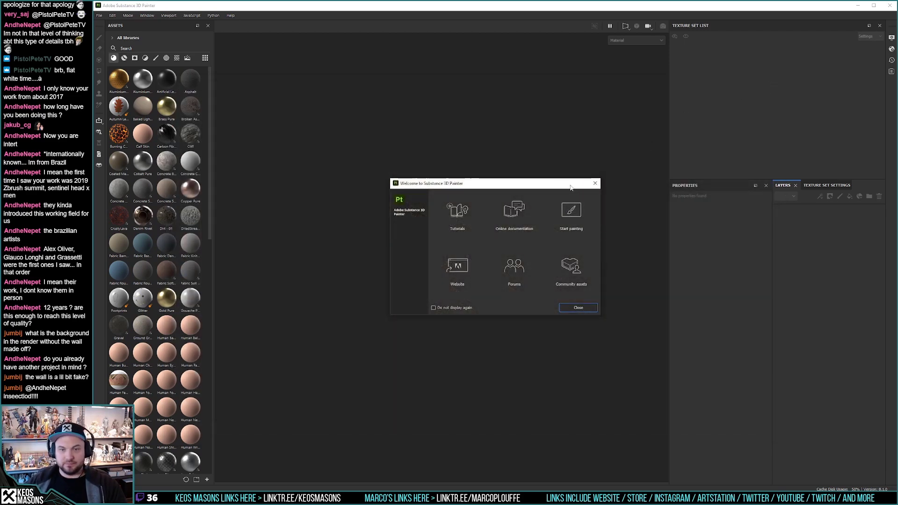
Step: Dismiss the welcome screen and open frog_04.spp from File > Recent Files
key(Escape)
click(99, 15)
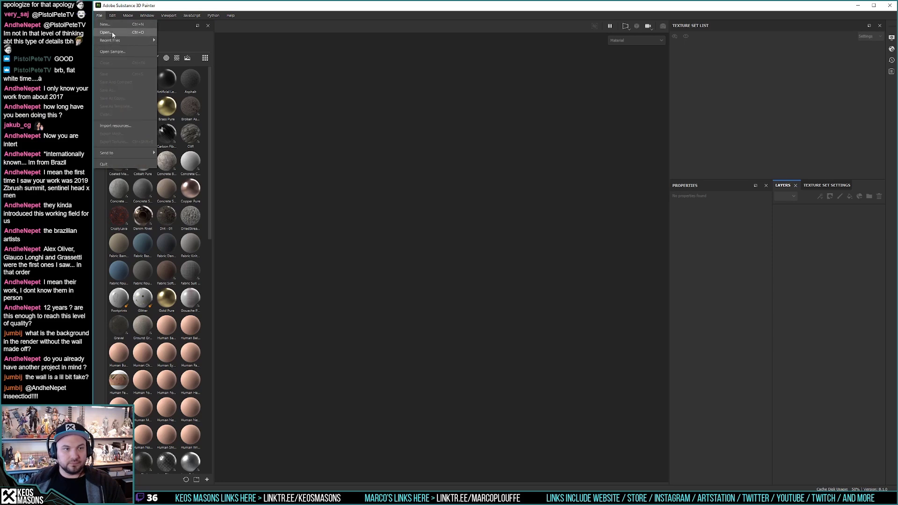
mouse_move(116, 41)
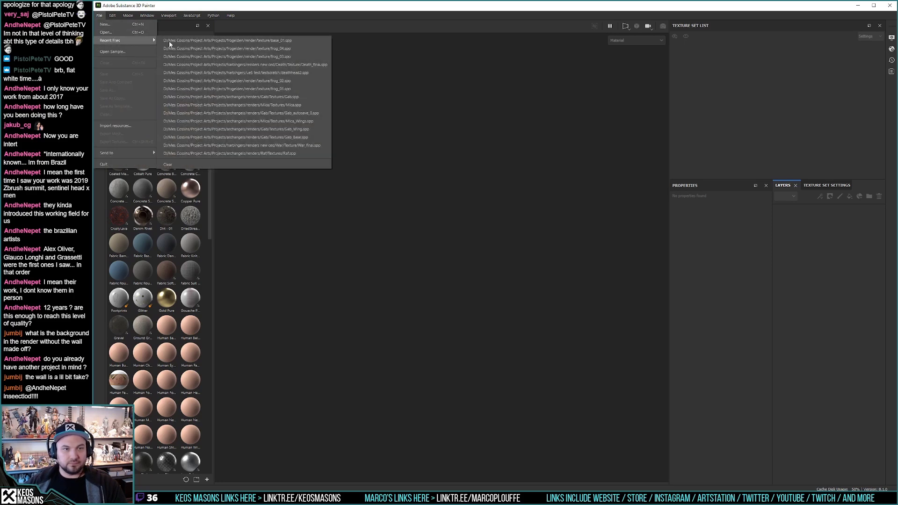
click(287, 49)
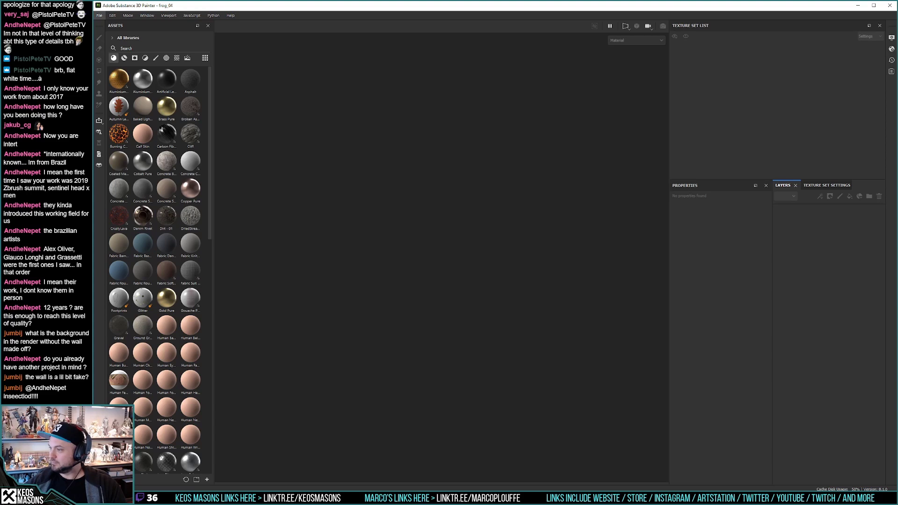
click(890, 5)
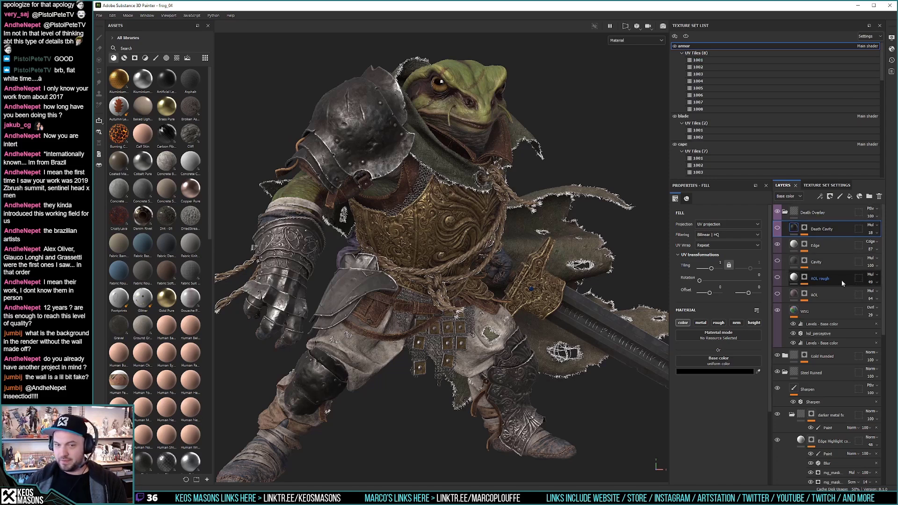
Step: Expand the Gold Ruinded folder and select its Dirt Occlusion layer
double_click(831, 357)
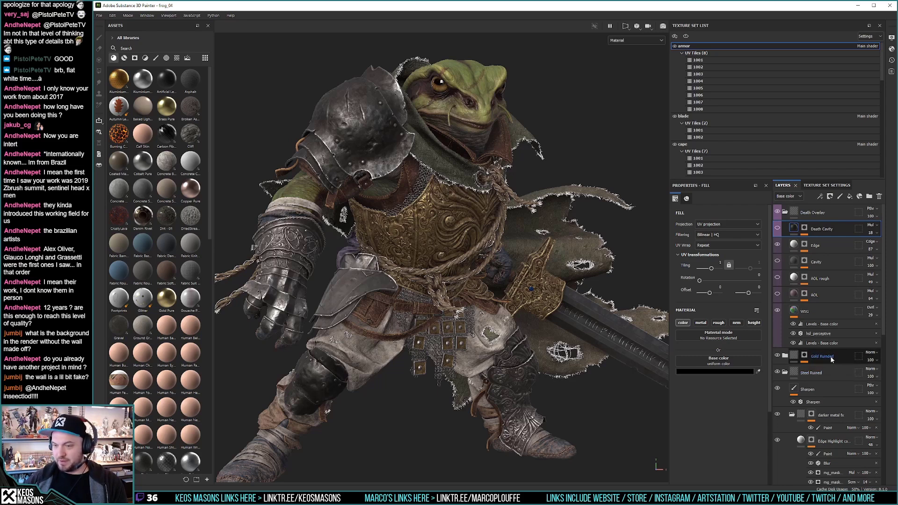
key(Return)
double_click(818, 375)
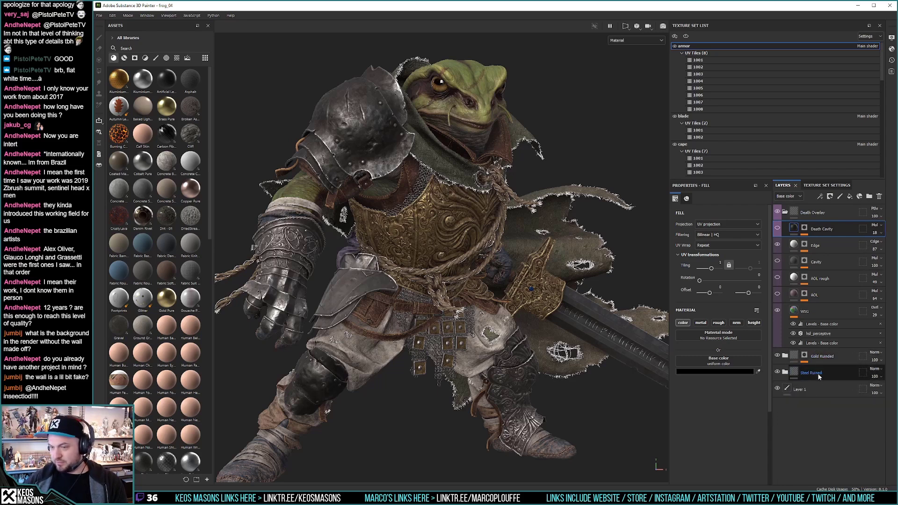
key(Return)
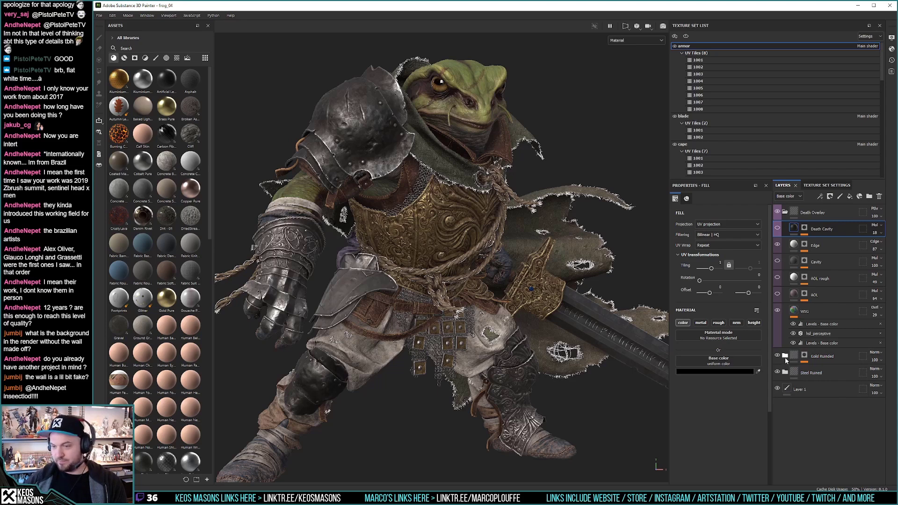
click(786, 356)
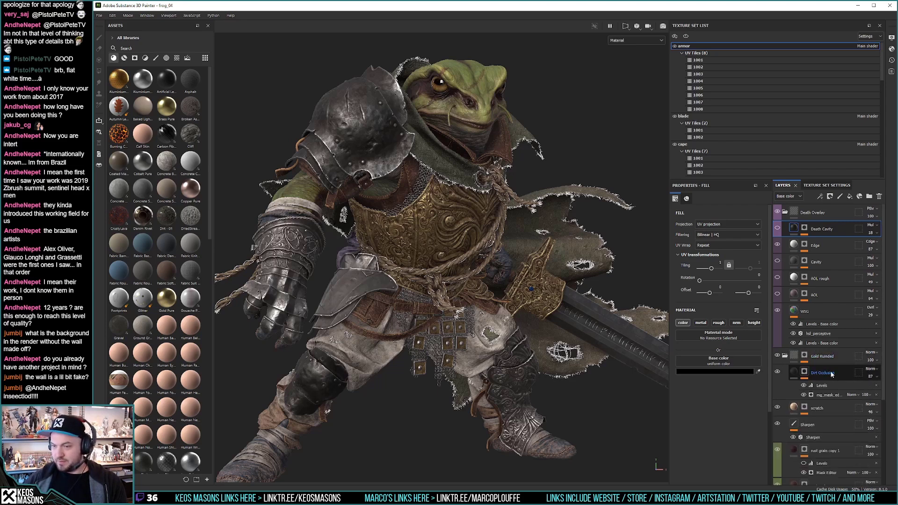
click(832, 374)
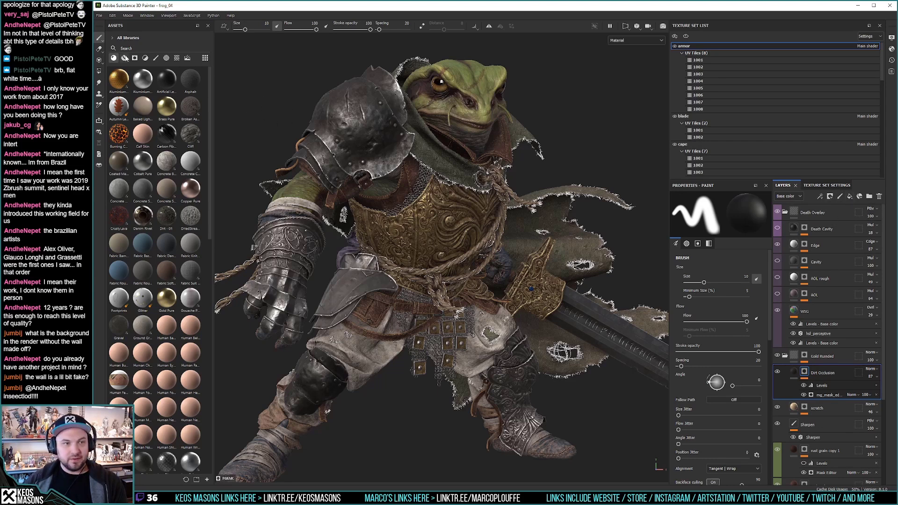
Step: Switch the asset shelf to the Filters category and browse its thumbnails
click(134, 58)
click(145, 59)
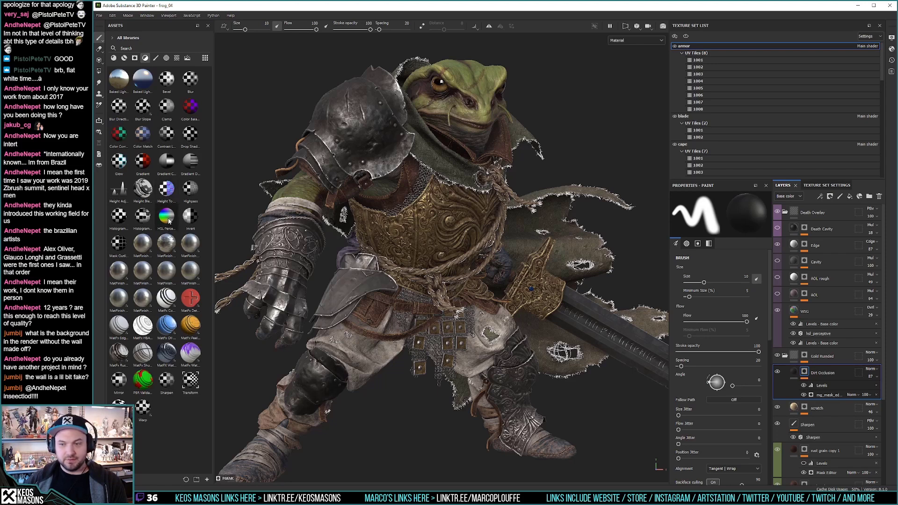
mouse_move(168, 221)
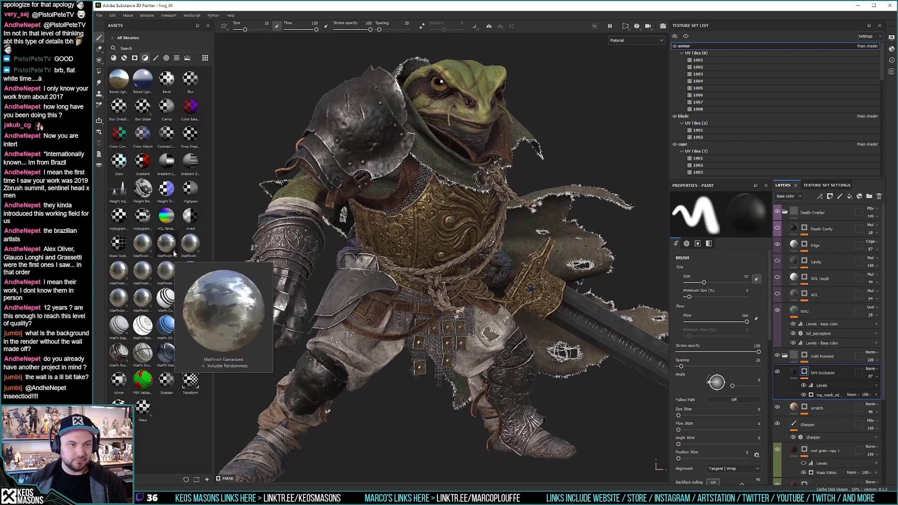
mouse_move(174, 104)
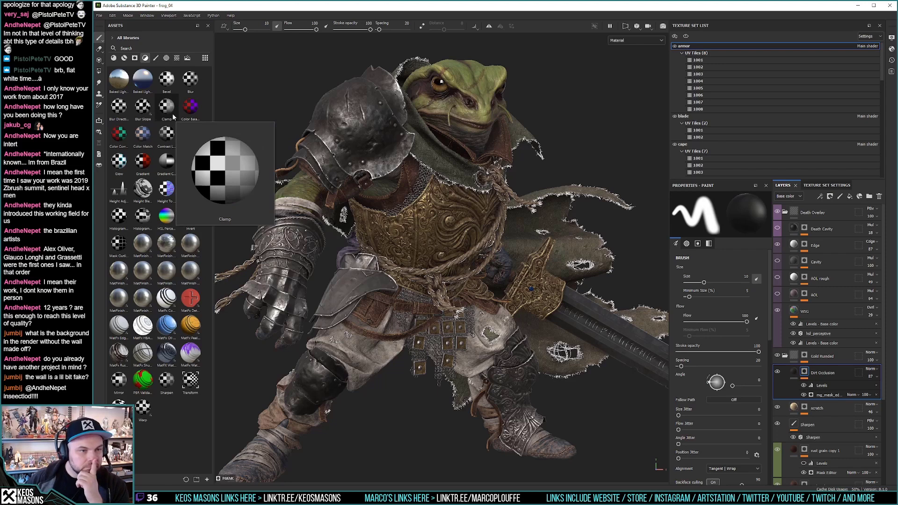
mouse_move(163, 168)
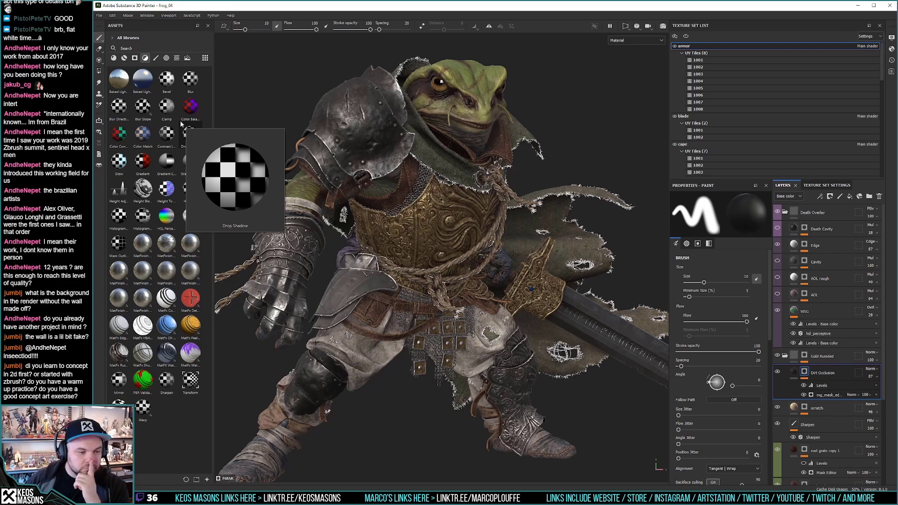
mouse_move(174, 236)
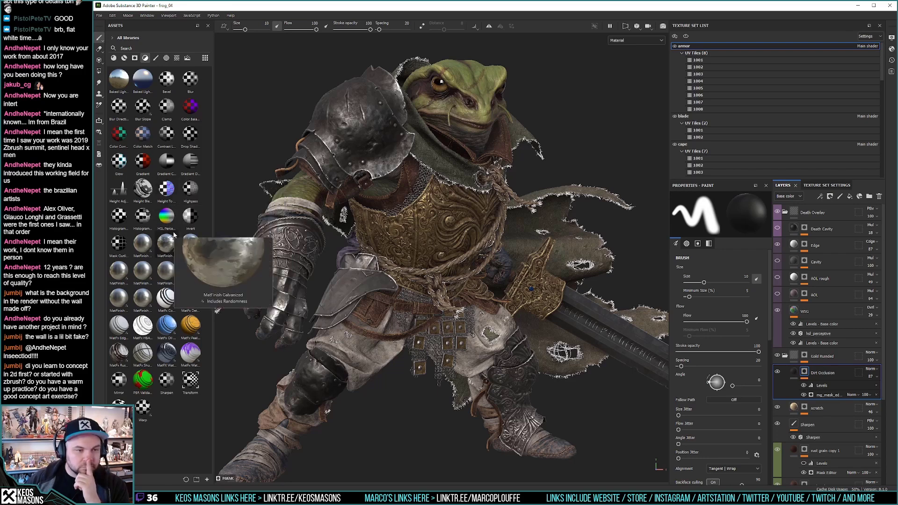
mouse_move(193, 175)
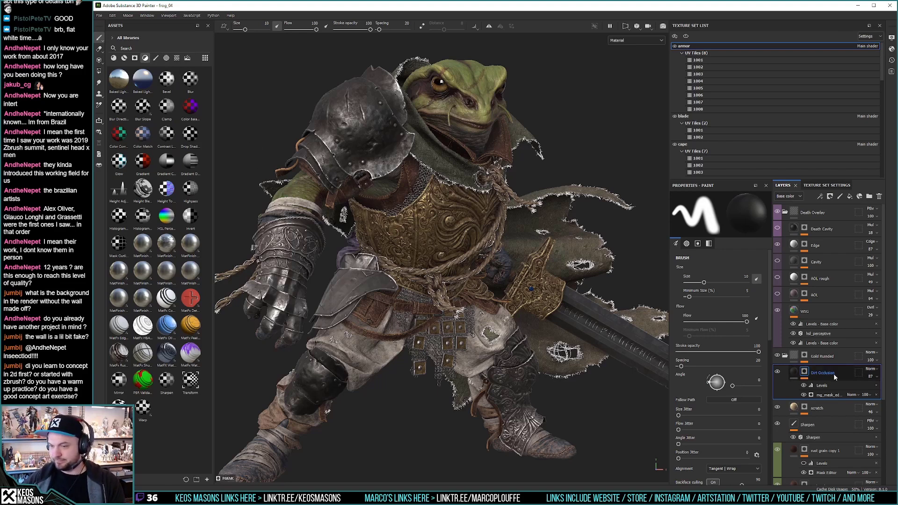
Step: Show Roughness in the viewport and add Layer 2 painting only roughness at 0.3
click(619, 42)
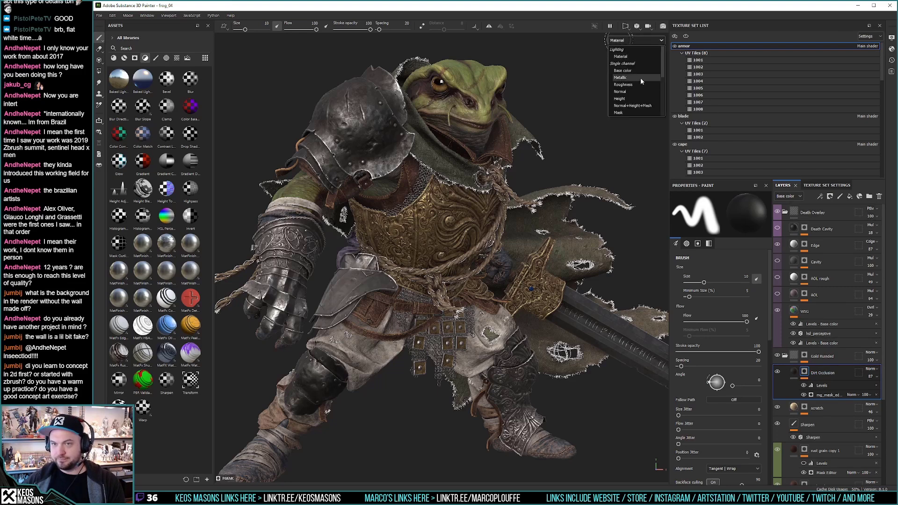
click(627, 87)
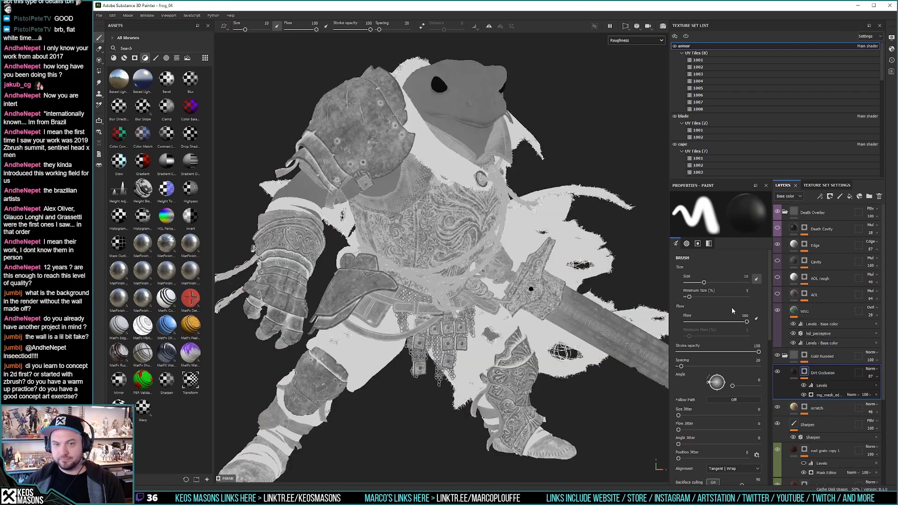
click(840, 196)
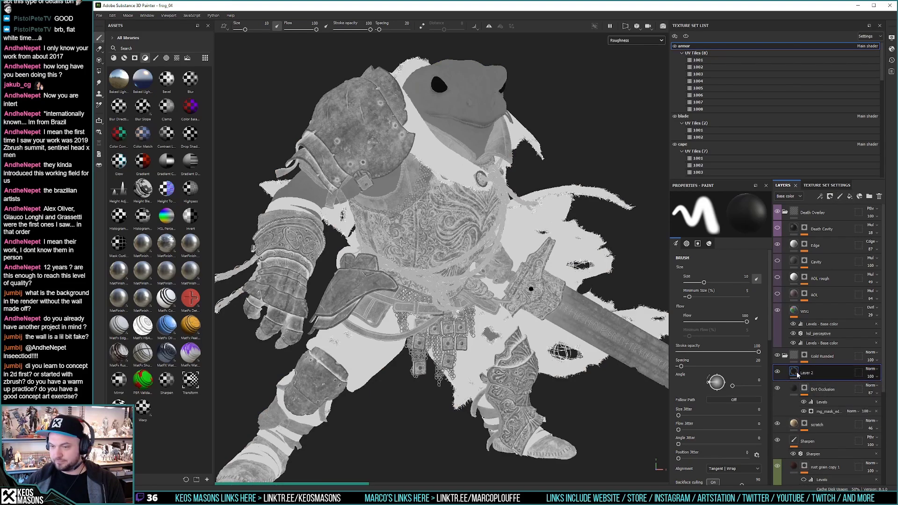
mouse_move(796, 371)
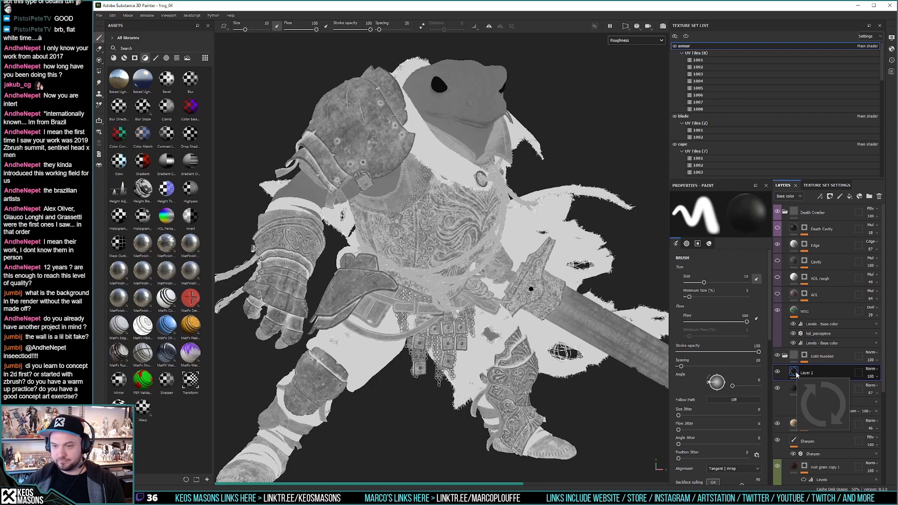
click(798, 196)
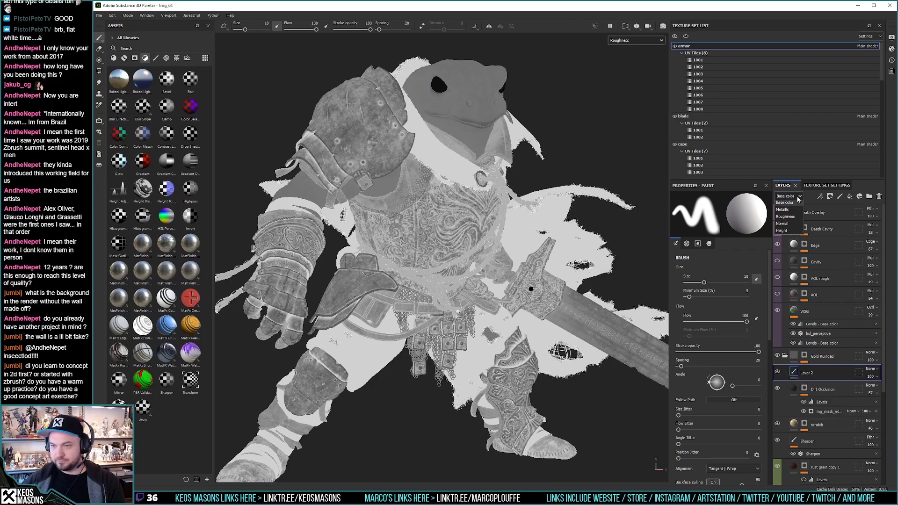
click(786, 203)
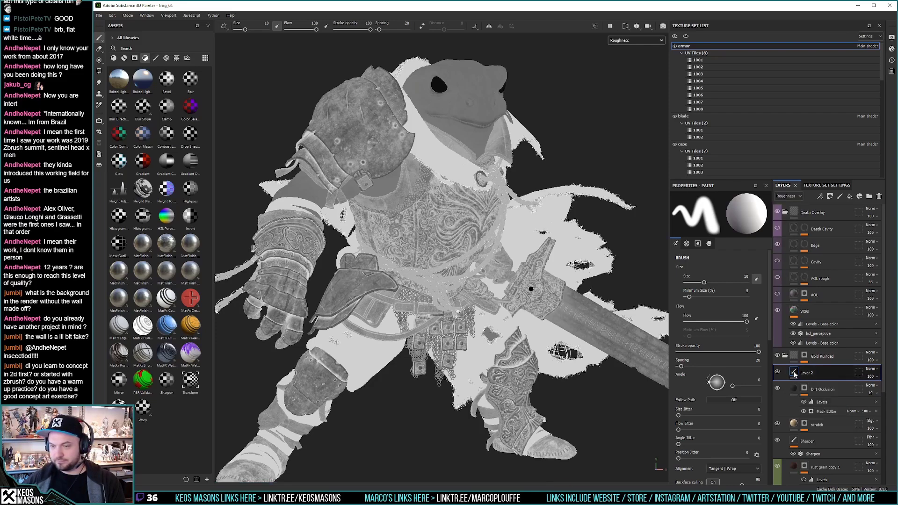
scroll(737, 364, down, 10)
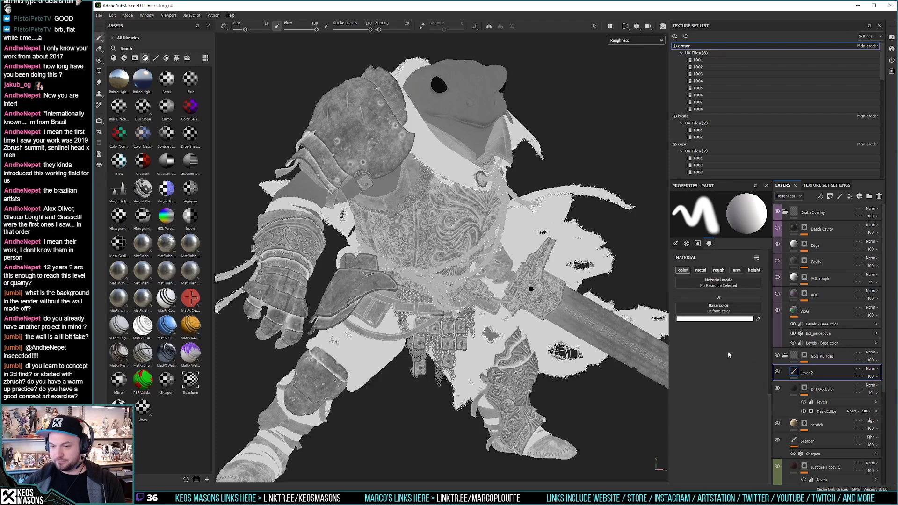
click(683, 271)
click(719, 270)
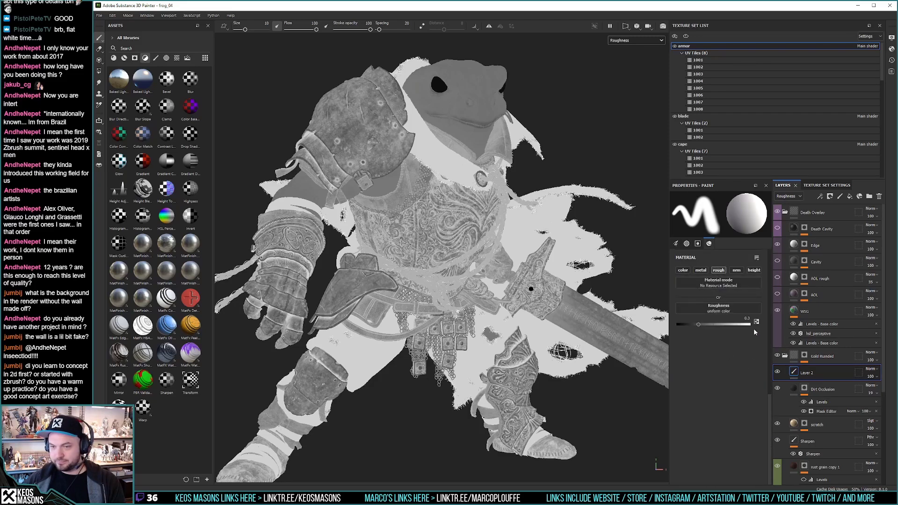
Step: Try an empty filter effect on Layer 2, then remove it
right_click(796, 372)
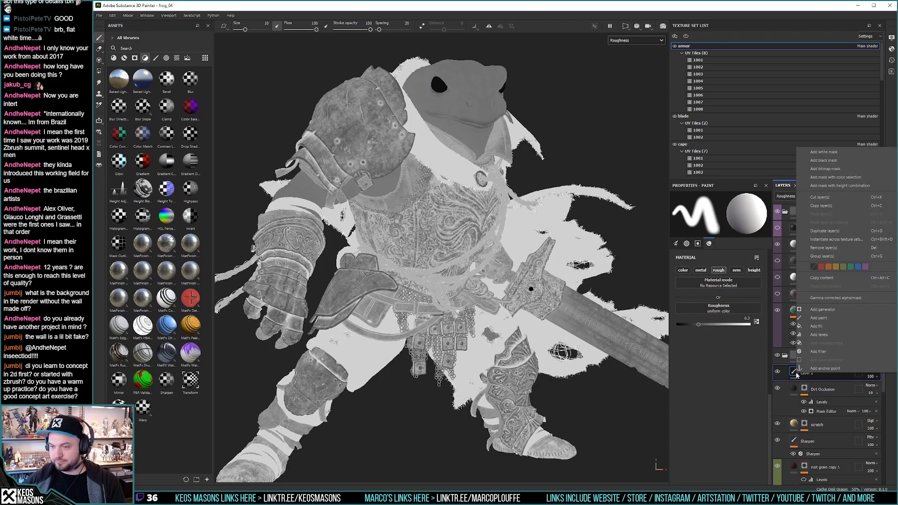
click(825, 354)
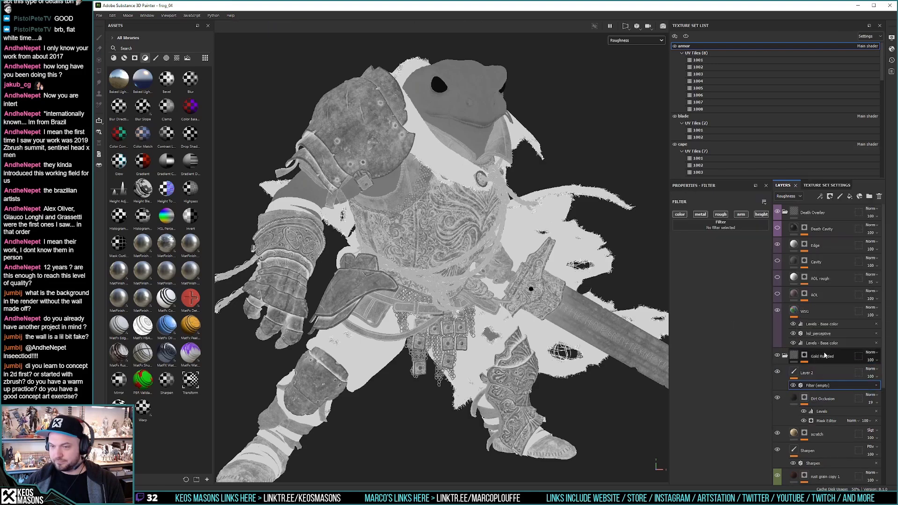
click(726, 228)
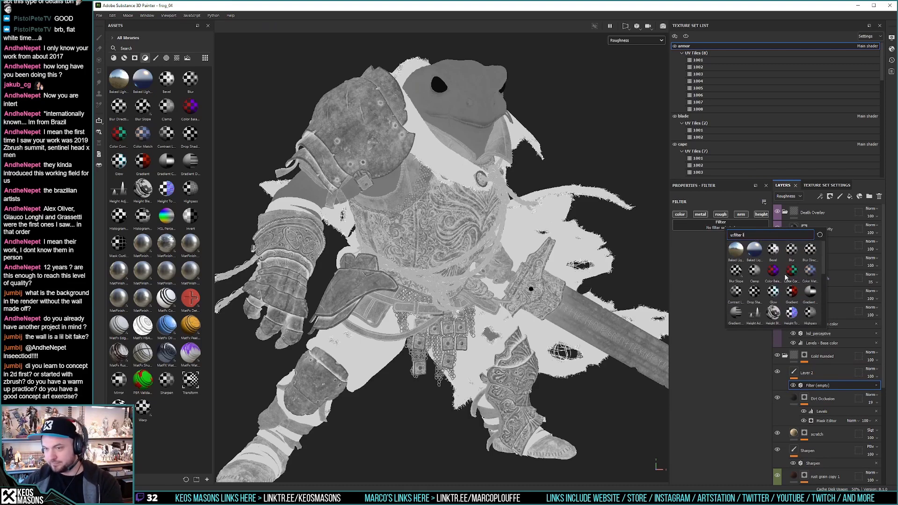
key(Escape)
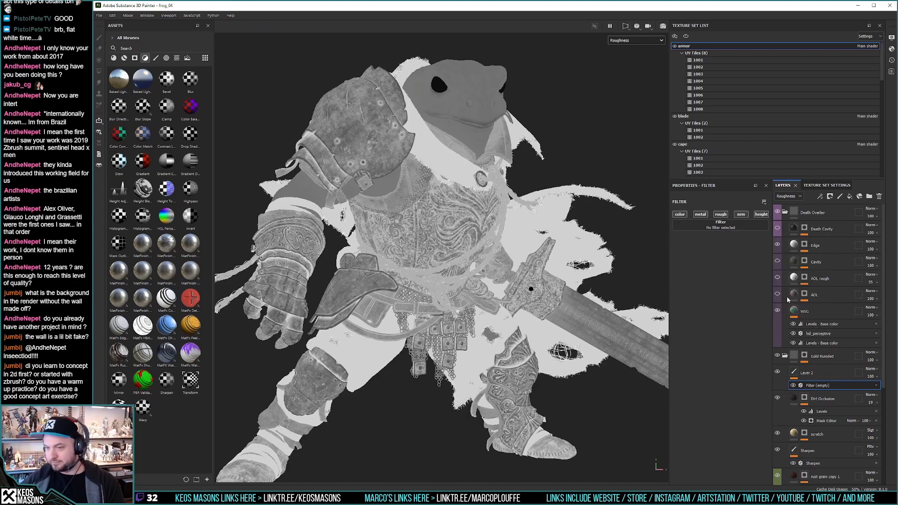
click(876, 385)
Step: Add a Levels effect on Roughness to Layer 2 and lower its midtone to 0.668
right_click(797, 373)
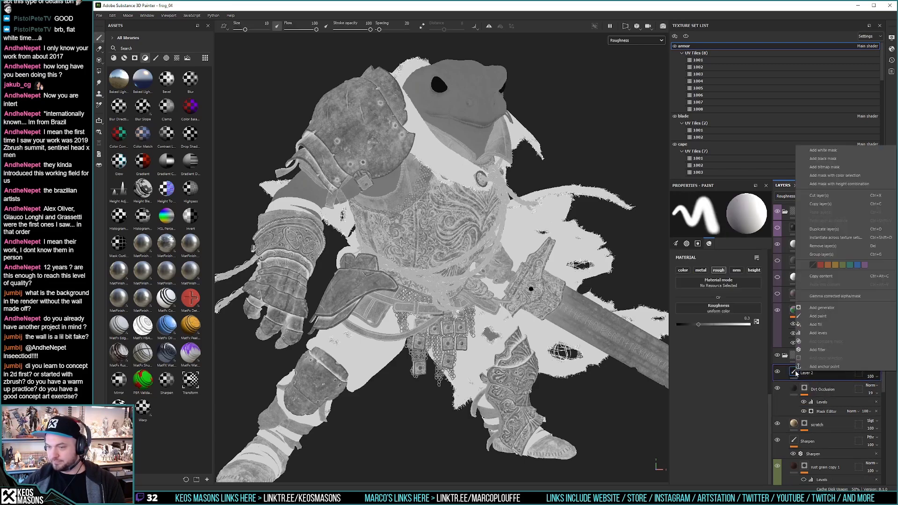
click(822, 334)
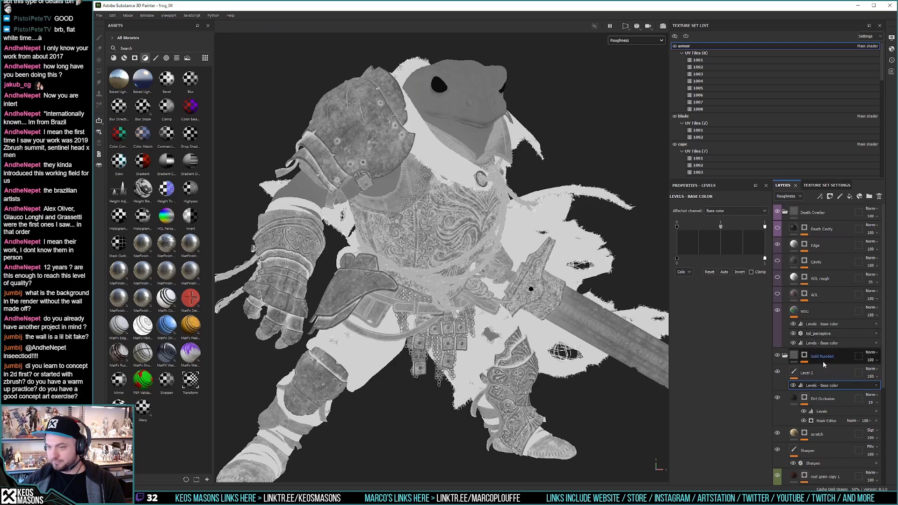
click(721, 212)
click(719, 240)
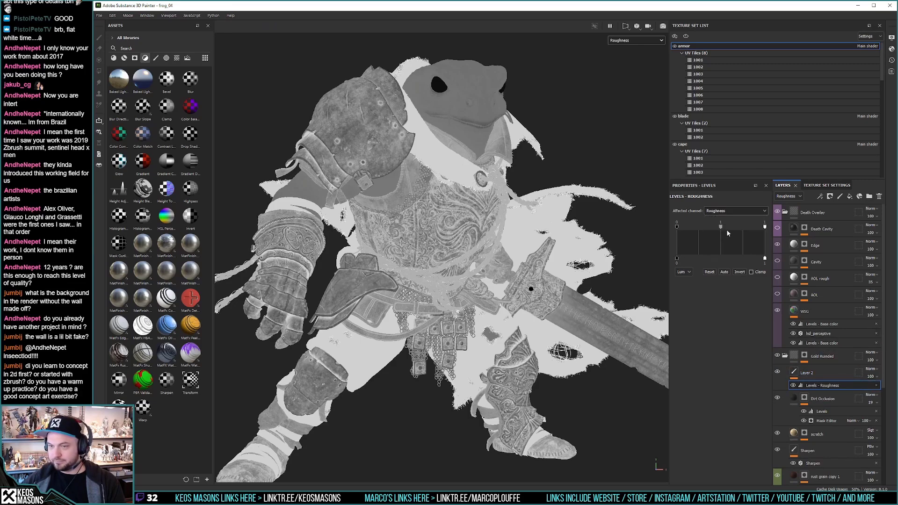
drag(739, 230, 705, 230)
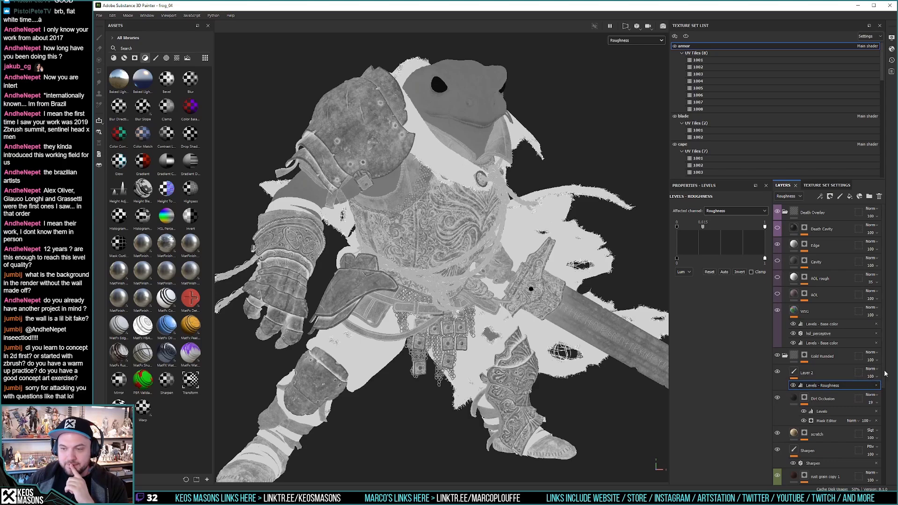
scroll(885, 388, down, 1)
scroll(886, 391, down, 2)
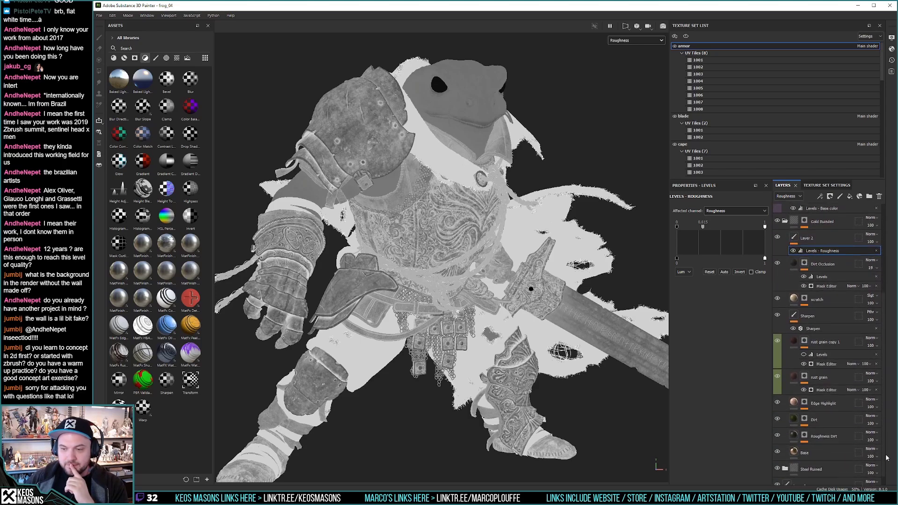
scroll(885, 376, up, 3)
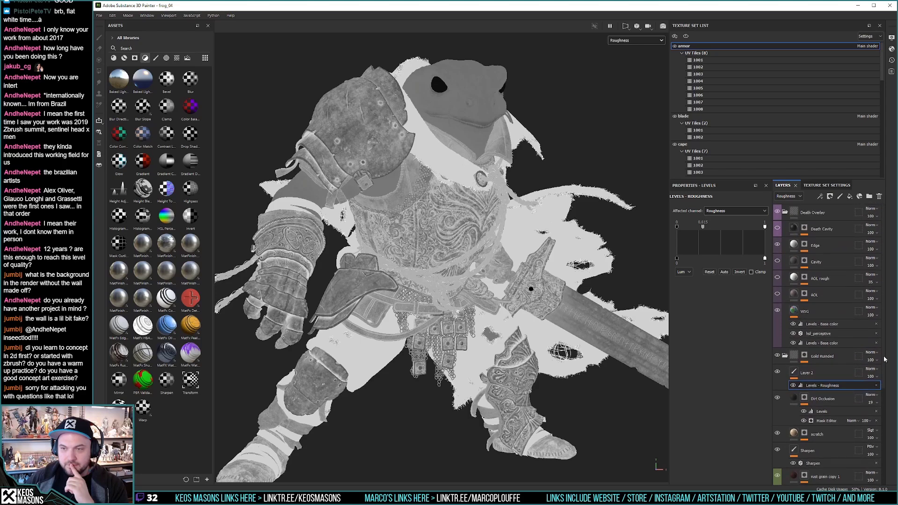
Step: Select Layer 2 above Dirt Occlusion to display its Paint properties
click(800, 374)
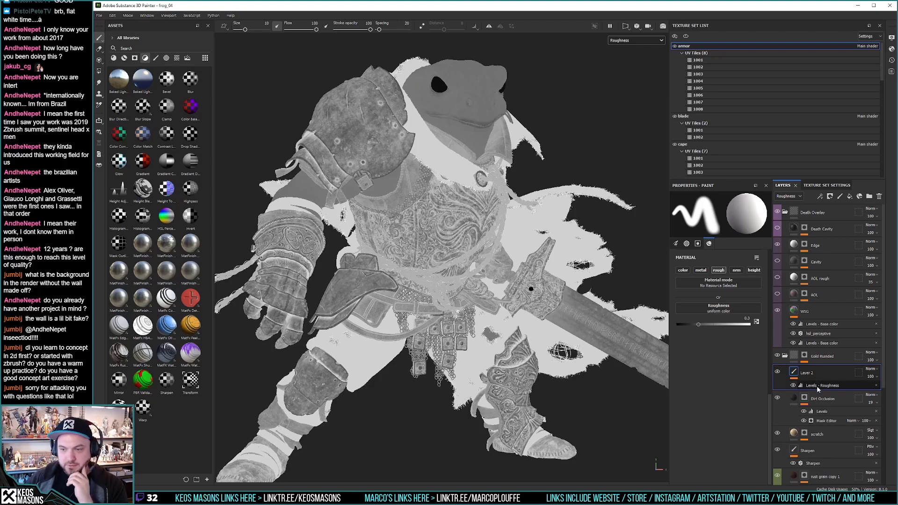
Step: Delete Layer 2 with its roughness Levels, then browse the filter thumbnails in the Assets panel
click(879, 196)
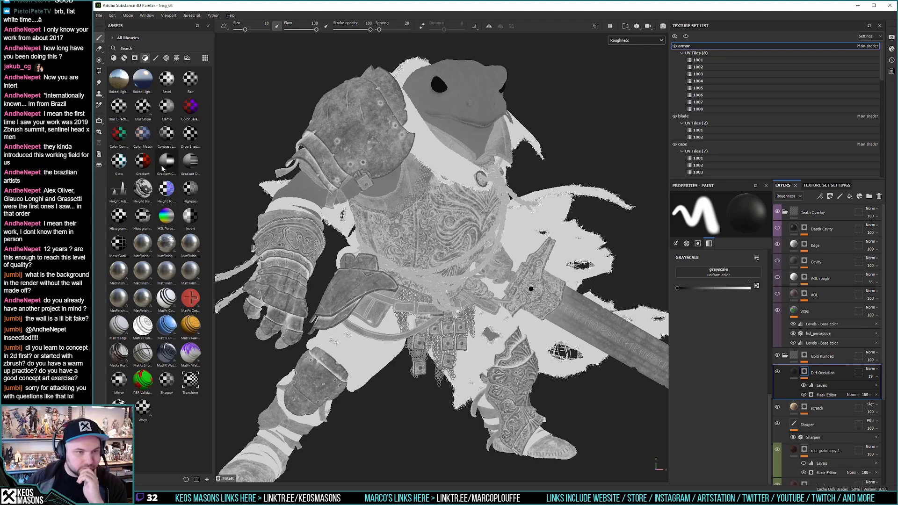
mouse_move(121, 197)
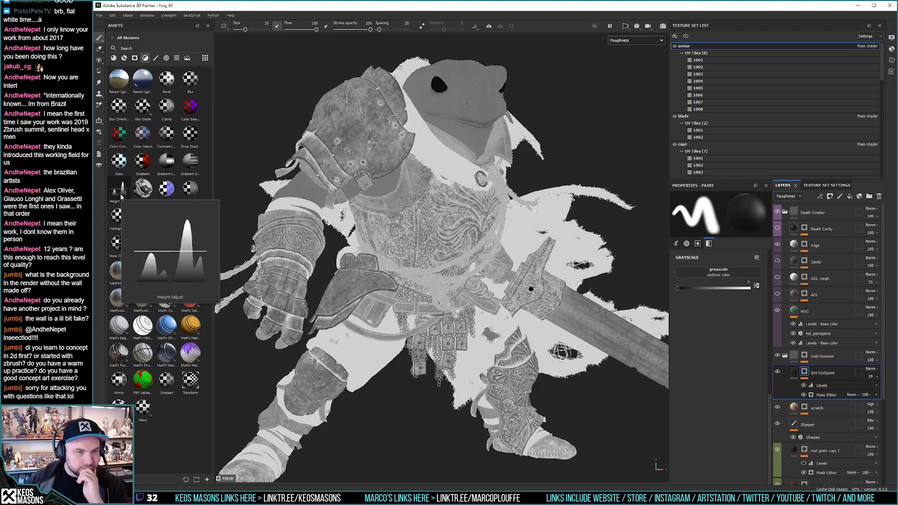
mouse_move(192, 189)
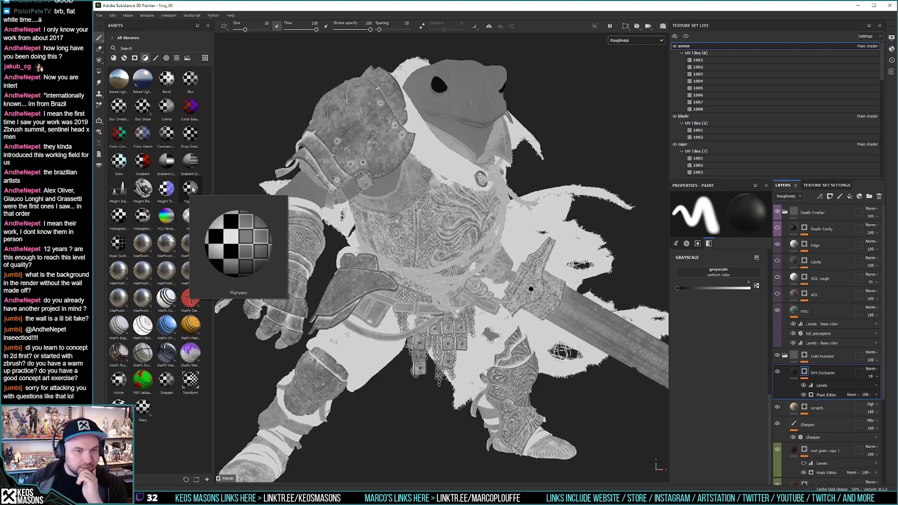
mouse_move(180, 270)
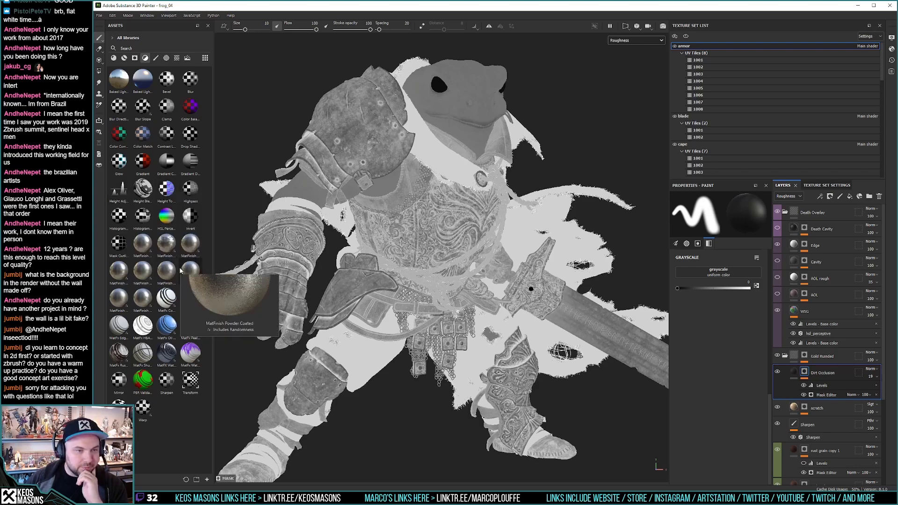
click(156, 57)
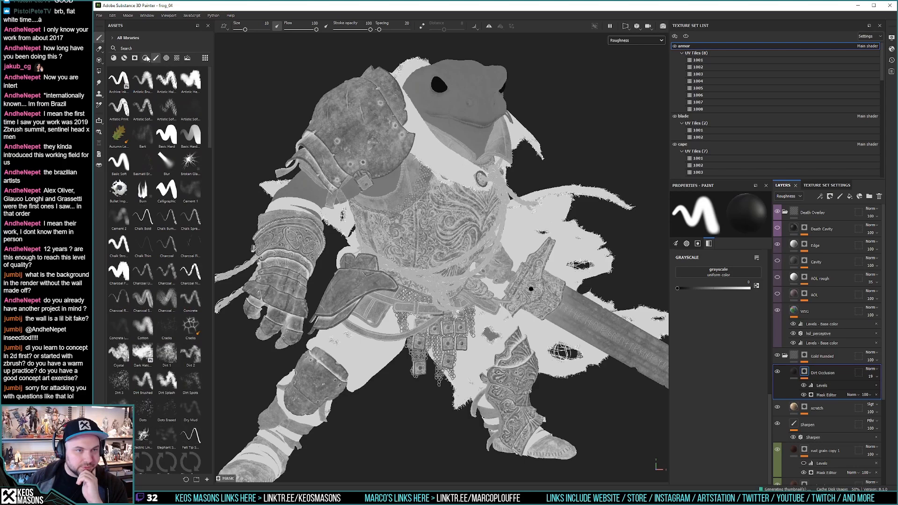
click(146, 58)
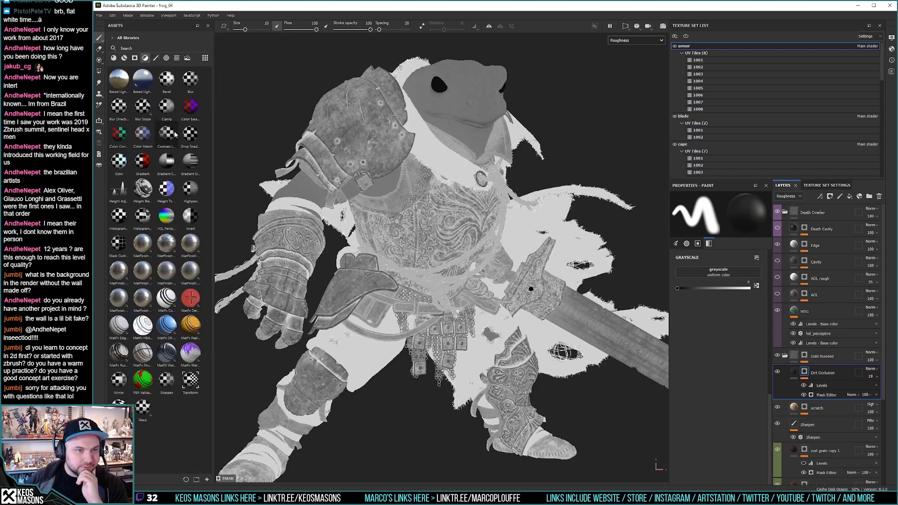
mouse_move(167, 111)
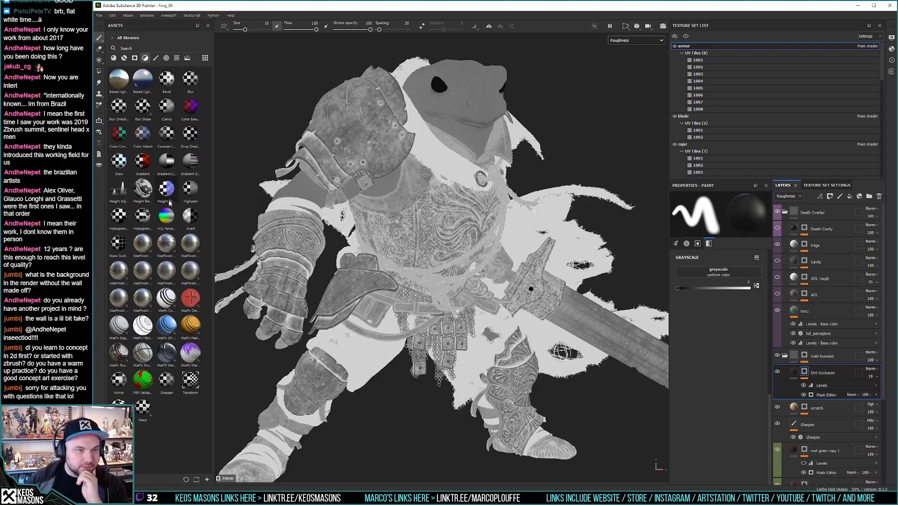
mouse_move(169, 201)
mouse_move(166, 221)
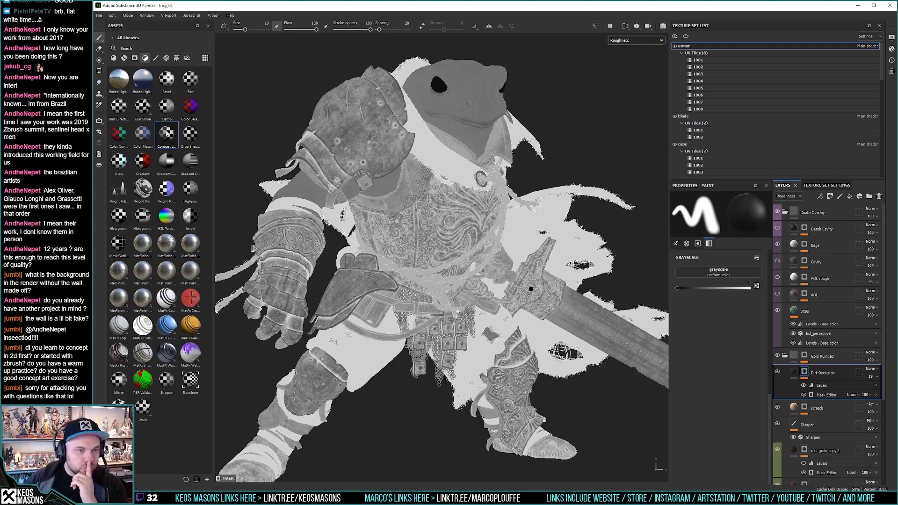
mouse_move(168, 134)
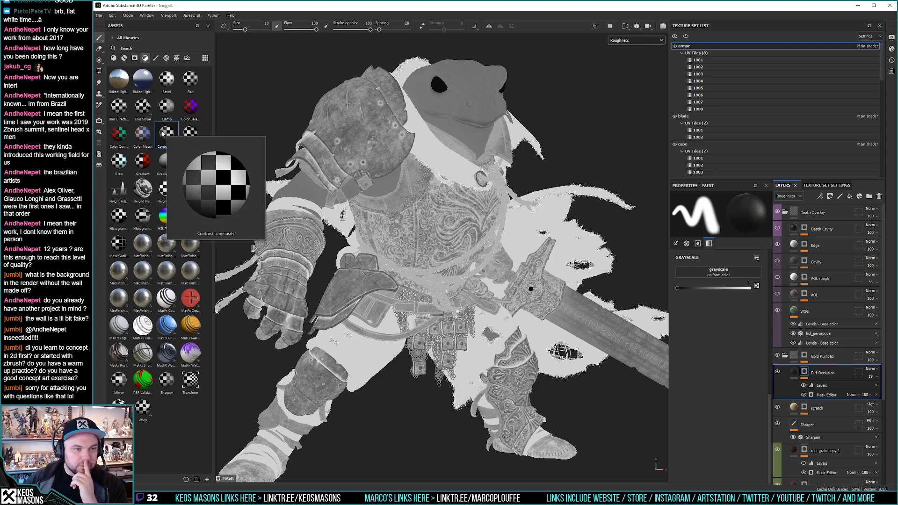
Step: Add a Contrast Luminosity filter above Gold Ruinded, adjust its contrast, and toggle it to compare
drag(164, 134, 826, 355)
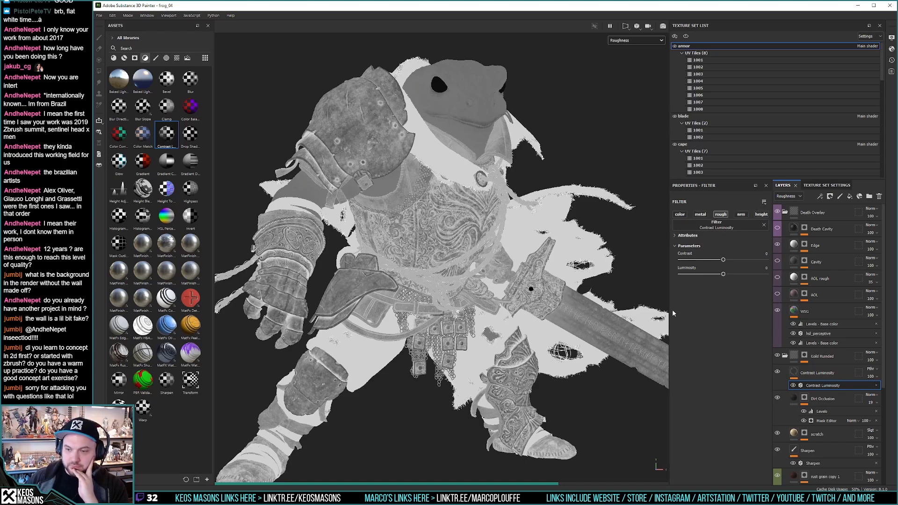
click(797, 374)
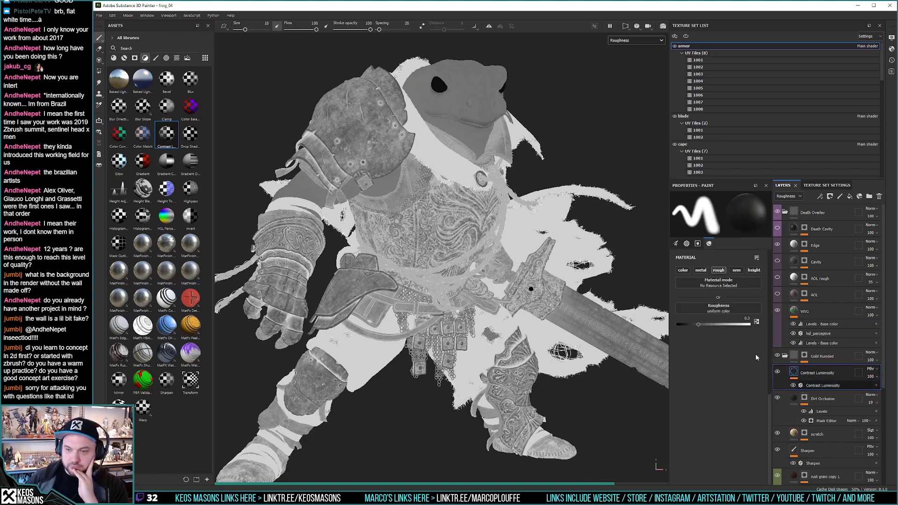
key(Down)
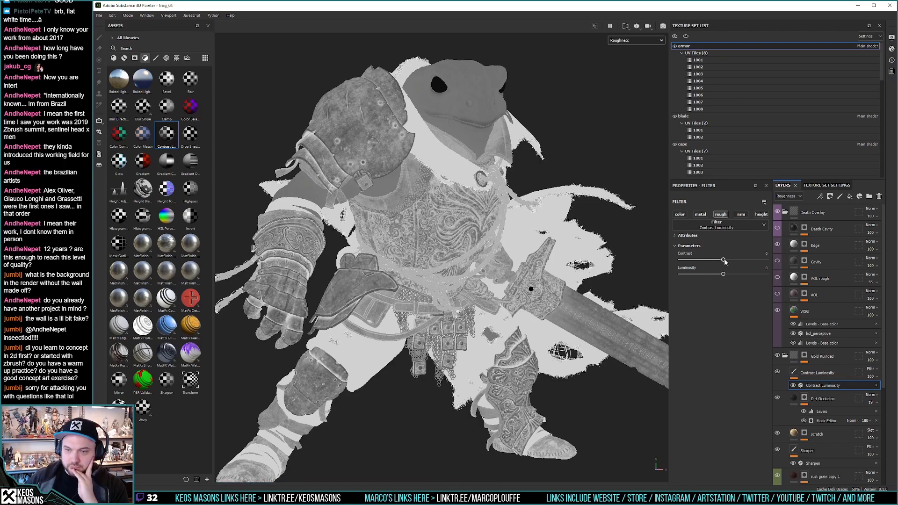
mouse_move(725, 260)
mouse_down()
mouse_move(732, 261)
mouse_move(721, 275)
mouse_move(720, 261)
mouse_move(717, 275)
mouse_up()
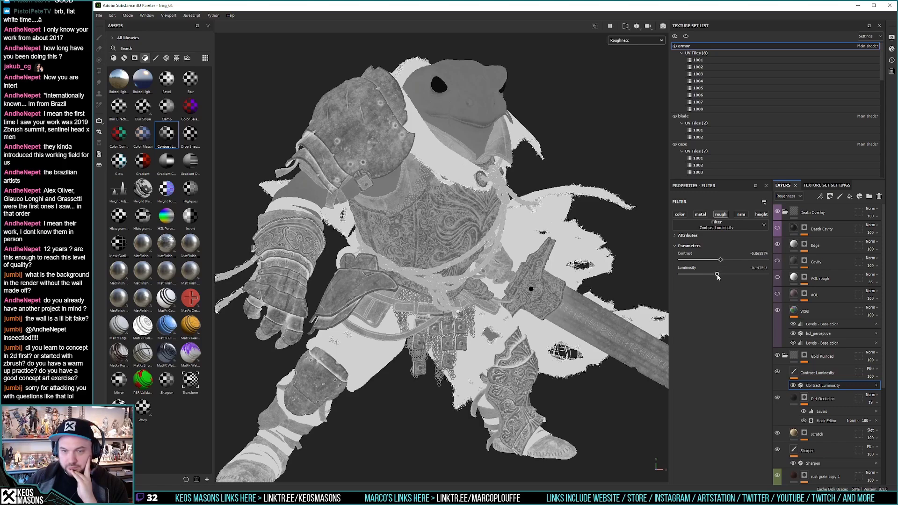
click(778, 373)
click(778, 372)
click(778, 373)
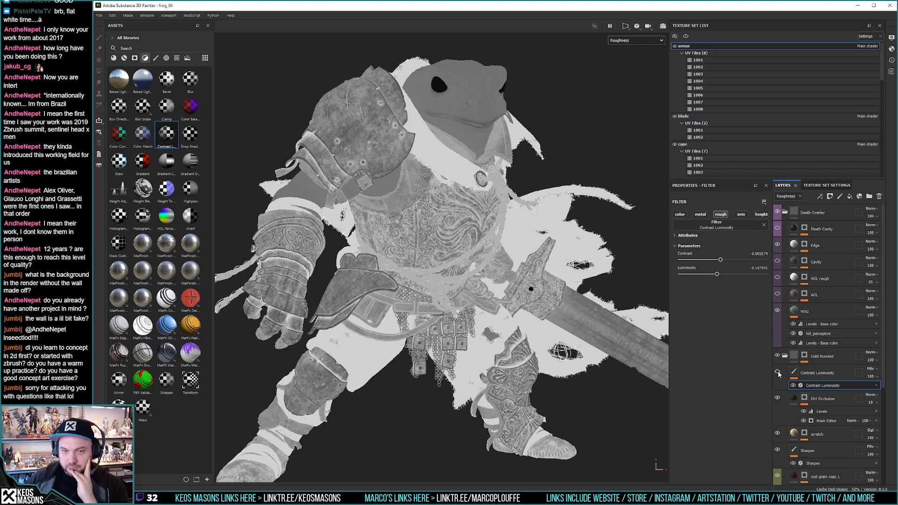
click(778, 373)
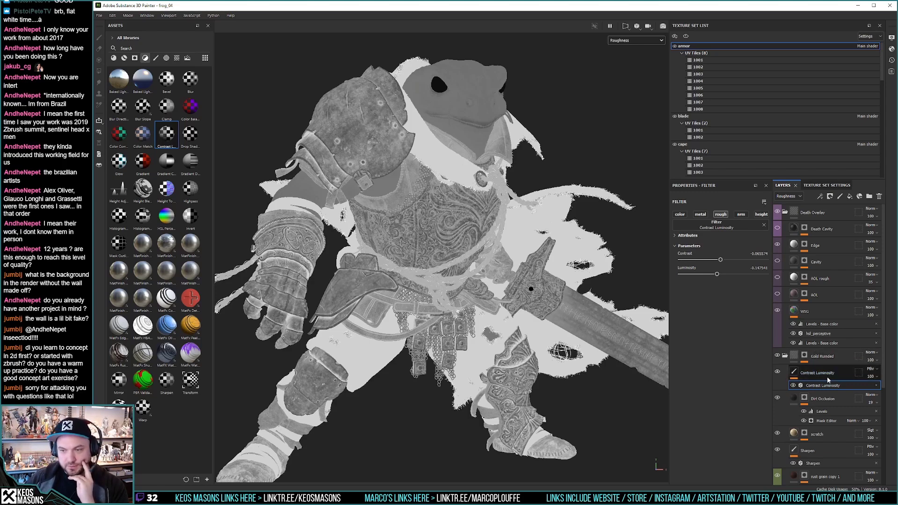
Step: Copy the Contrast Luminosity layer and paste it above the Steel Ruined folder
scroll(828, 377, down, 1)
right_click(797, 352)
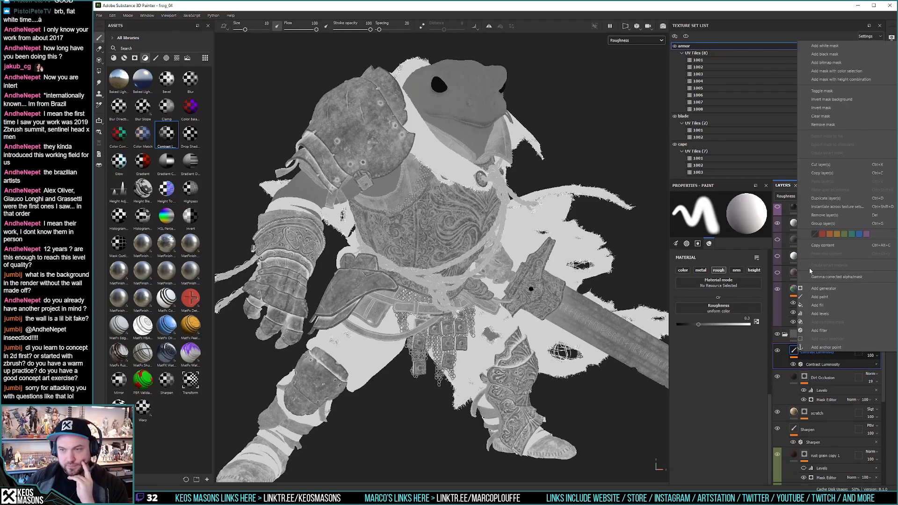
key(Escape)
scroll(825, 408, up, 5)
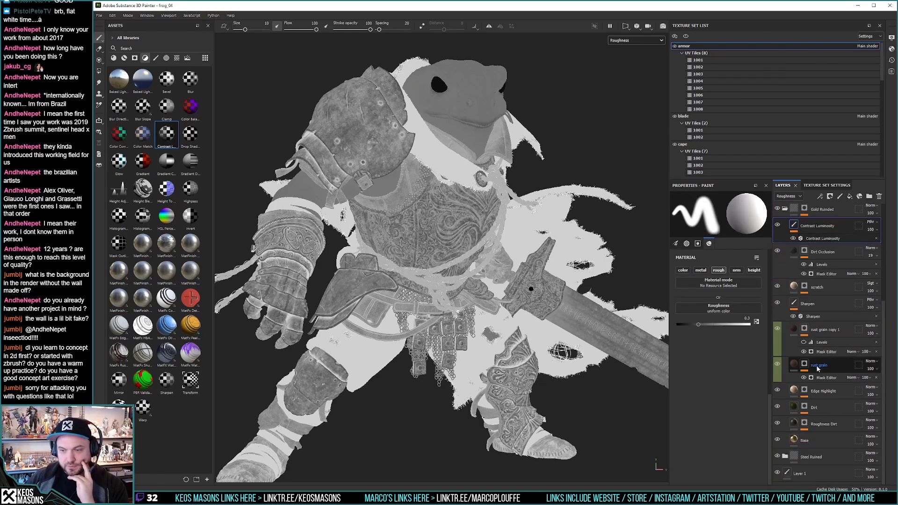
scroll(799, 459, down, 4)
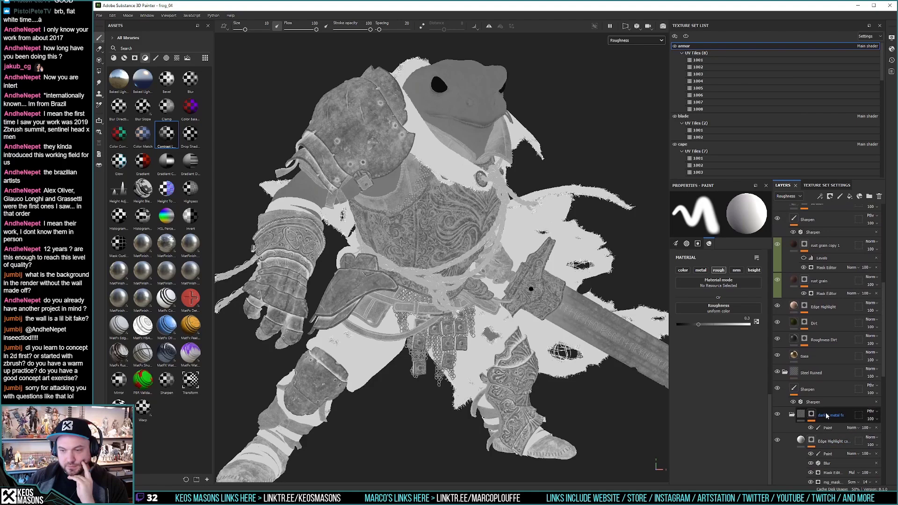
right_click(814, 373)
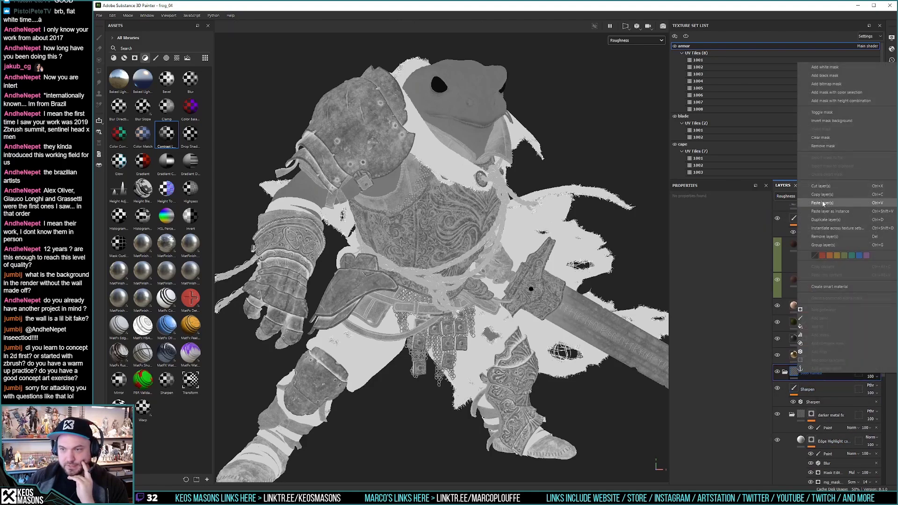
click(822, 202)
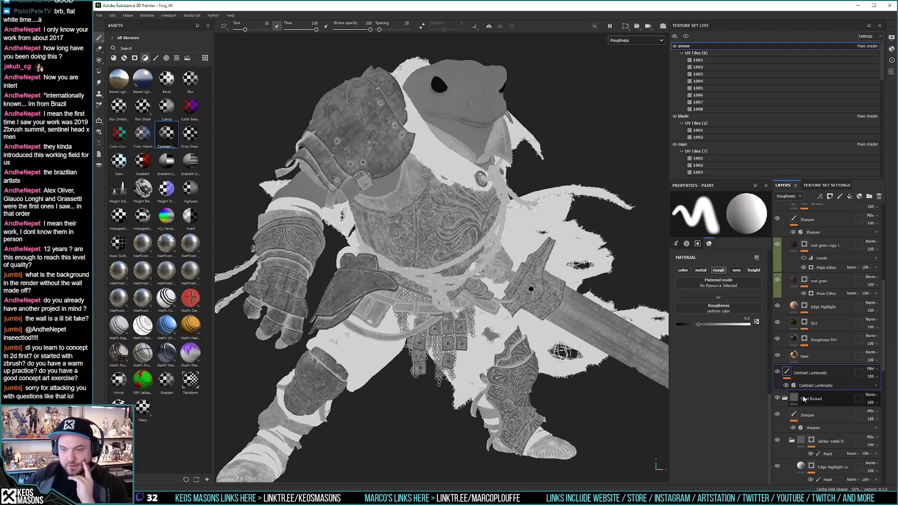
Step: Raise the pasted filter's Luminosity and toggle it on and off to compare the steel
click(809, 385)
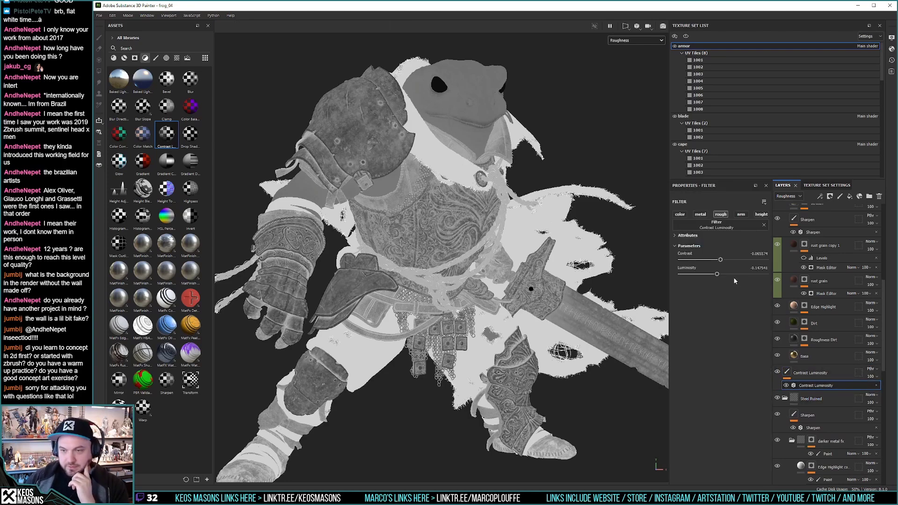
mouse_move(717, 274)
mouse_down()
mouse_move(727, 276)
mouse_move(724, 261)
mouse_up()
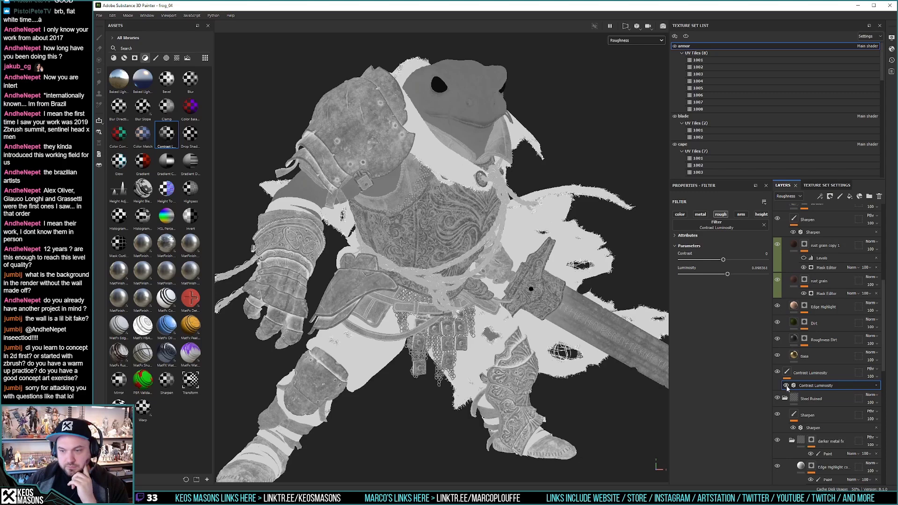
click(778, 373)
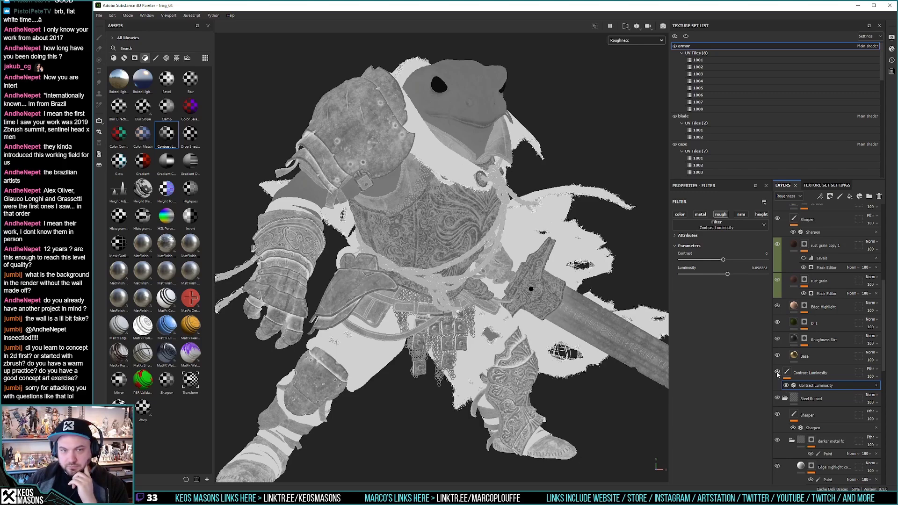
click(778, 373)
click(778, 373)
click(778, 373)
click(778, 373)
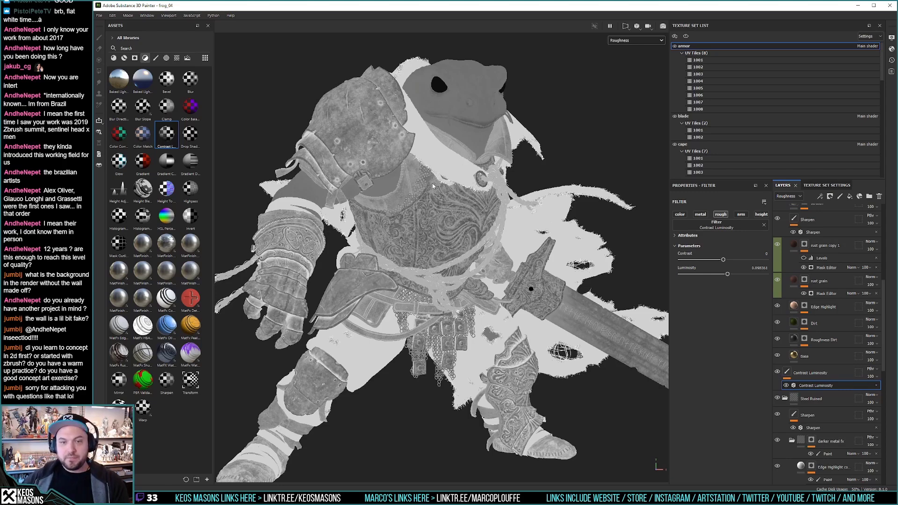
click(99, 16)
Step: Set the texture export output folder to frogelden's render/texture/Export Textures folder
key(ctrl+shift+e)
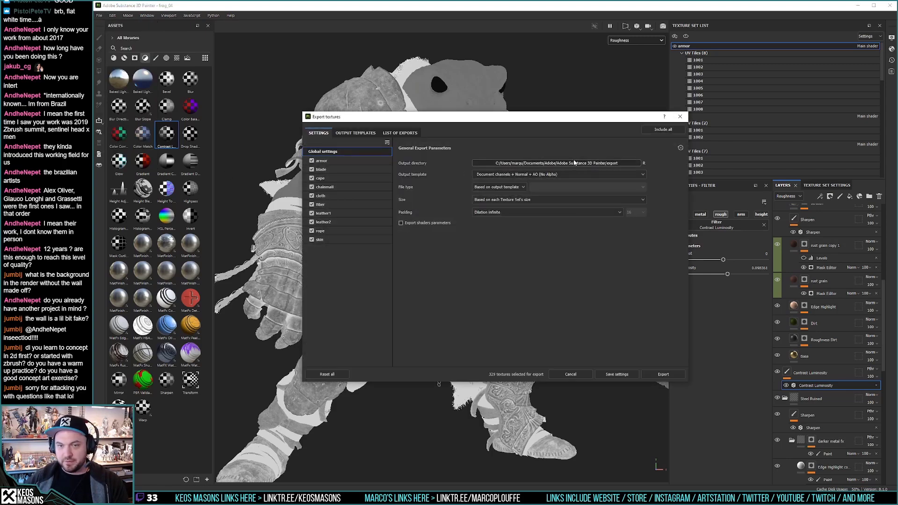
click(572, 163)
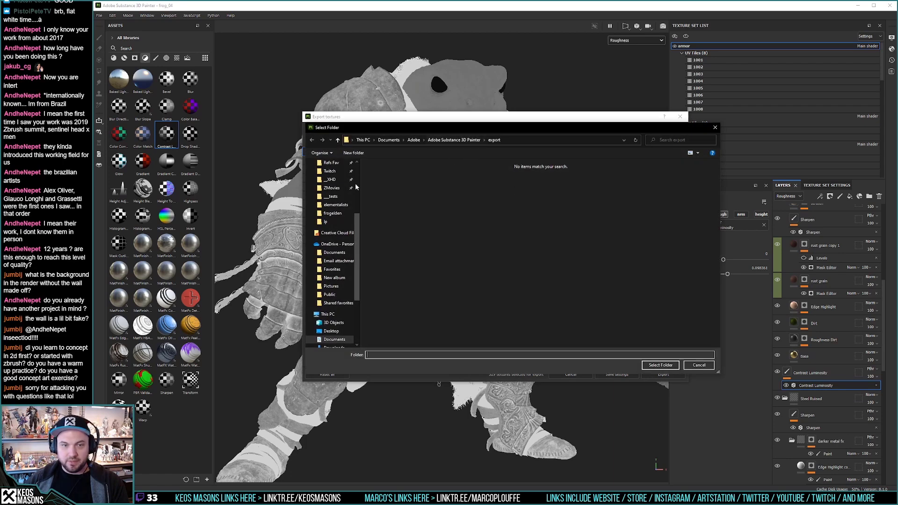
click(332, 214)
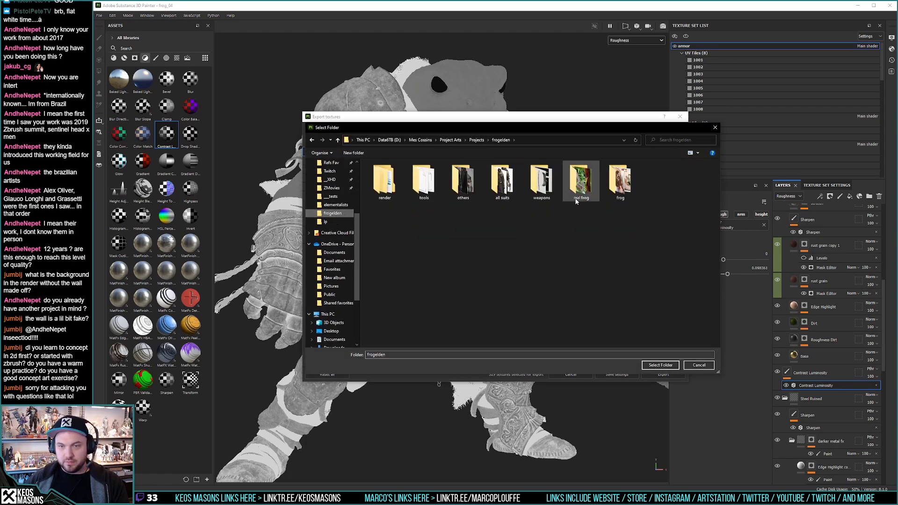
double_click(390, 181)
click(385, 196)
double_click(387, 198)
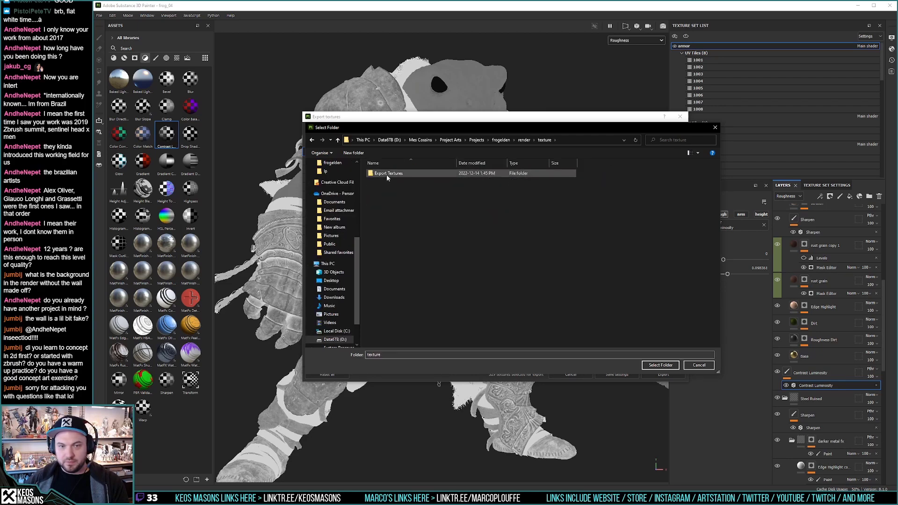
double_click(386, 173)
click(666, 366)
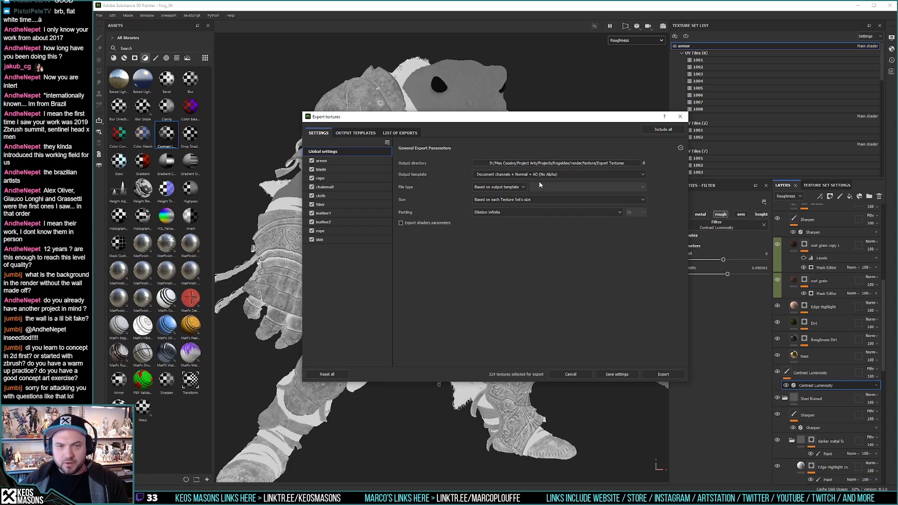
Step: Export the textures with the Arnold CED CUSTOM template as PNG, then return to 3ds Max
click(489, 176)
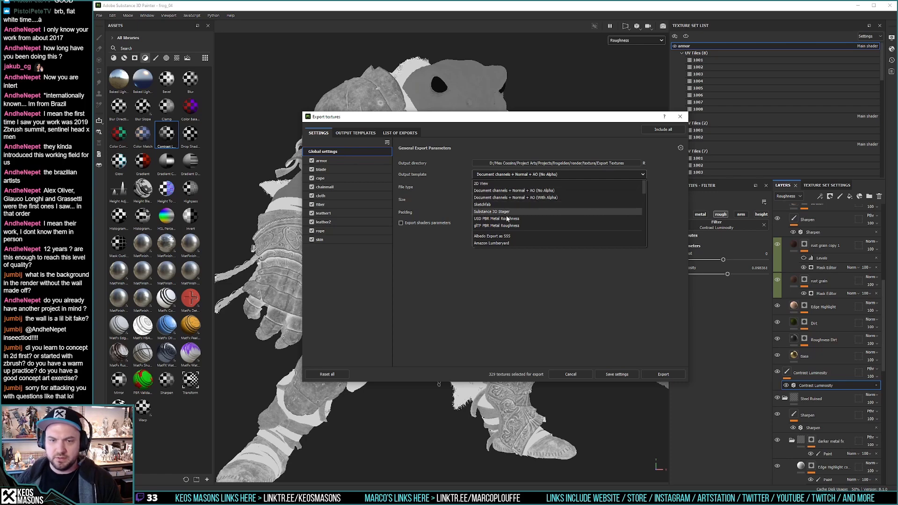
scroll(506, 218, down, 3)
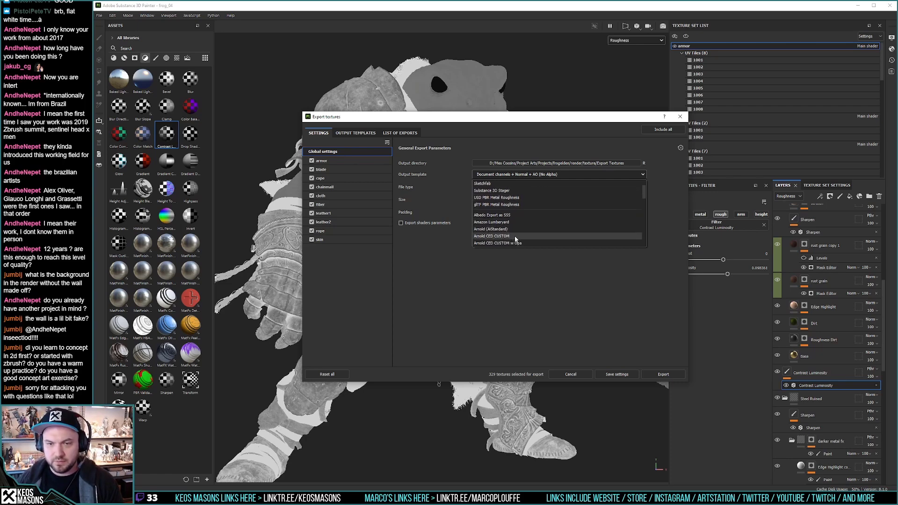
click(515, 239)
click(511, 189)
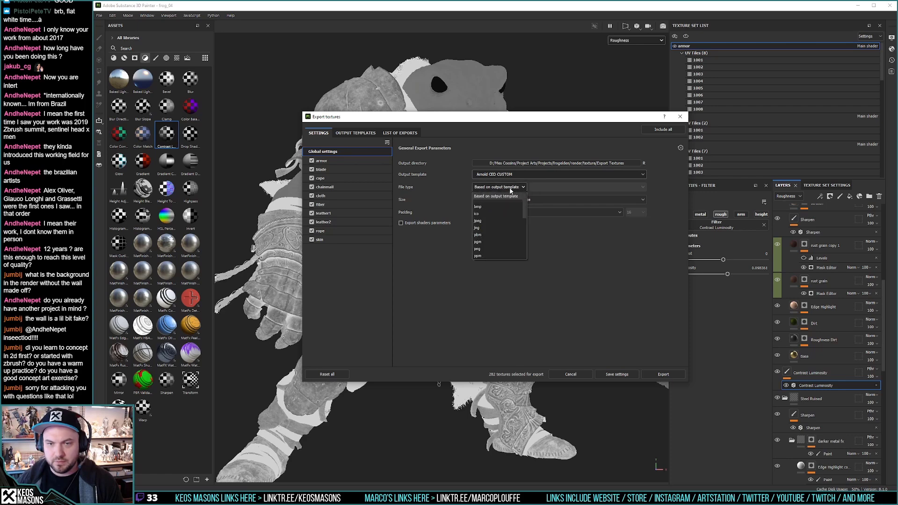
click(483, 249)
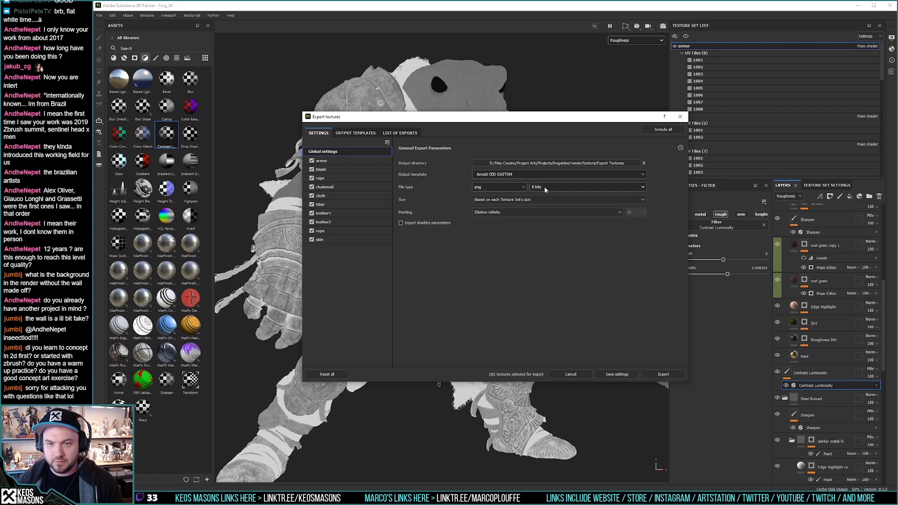
click(652, 373)
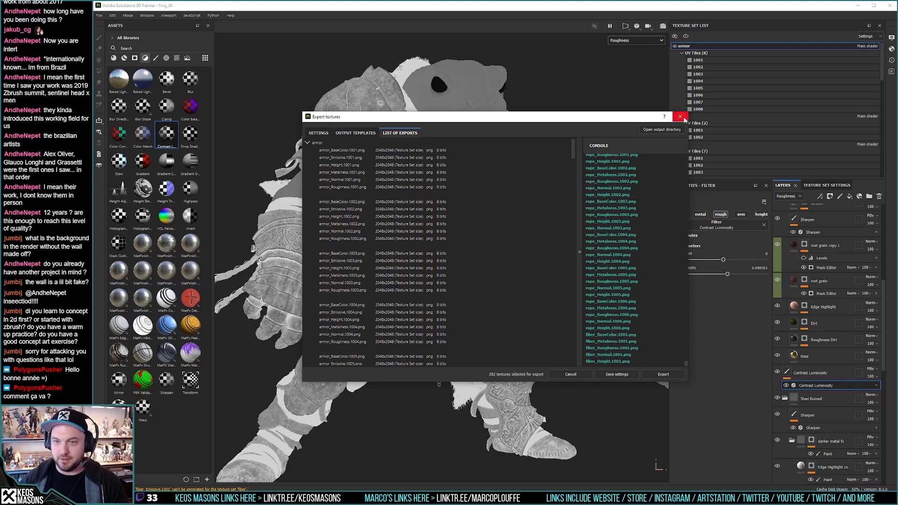
click(681, 117)
key(alt+Tab)
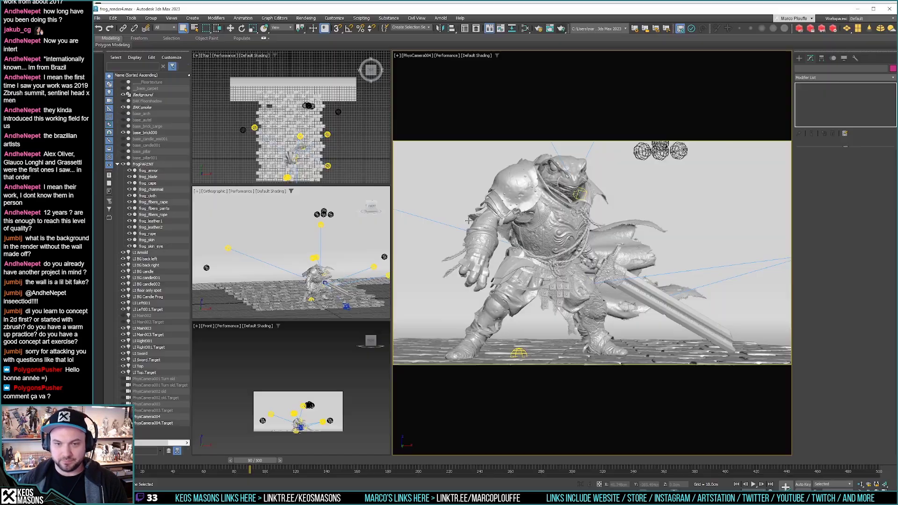
Step: Flush the Arnold All and Quad Lights caches
click(438, 18)
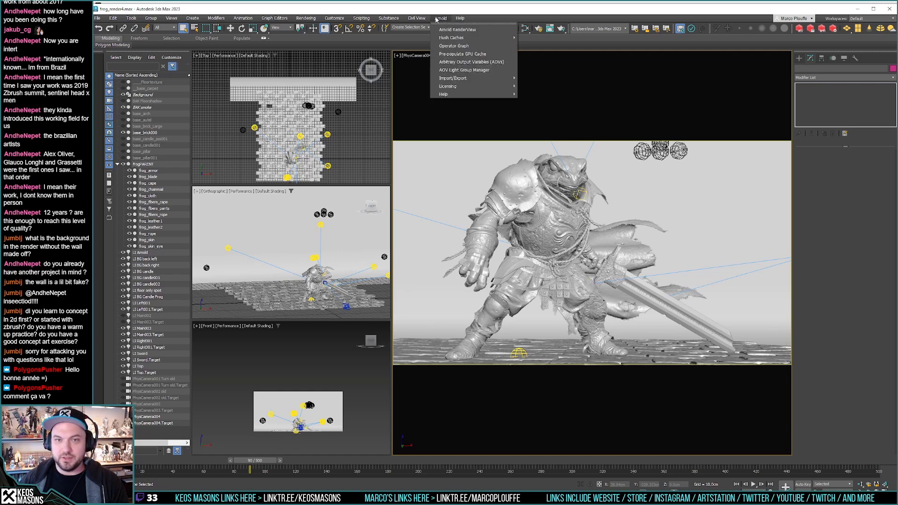
mouse_move(459, 40)
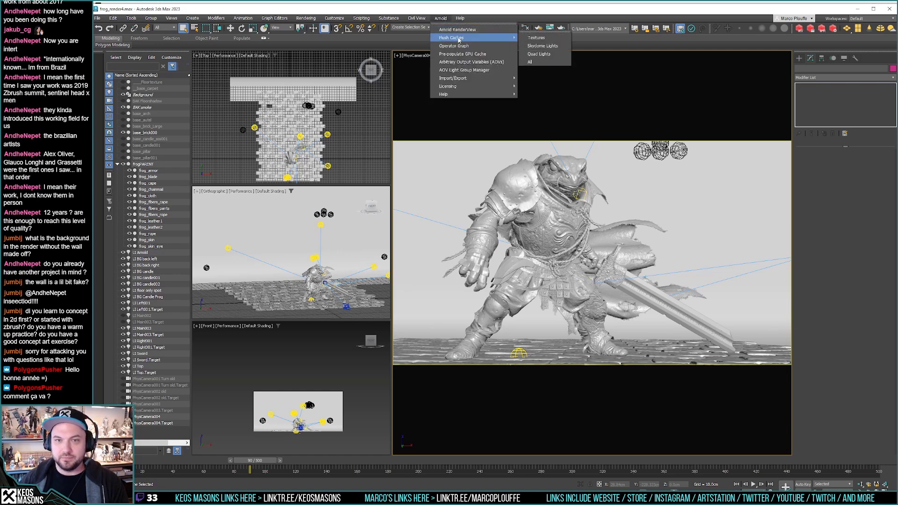
click(532, 62)
click(441, 18)
mouse_move(460, 38)
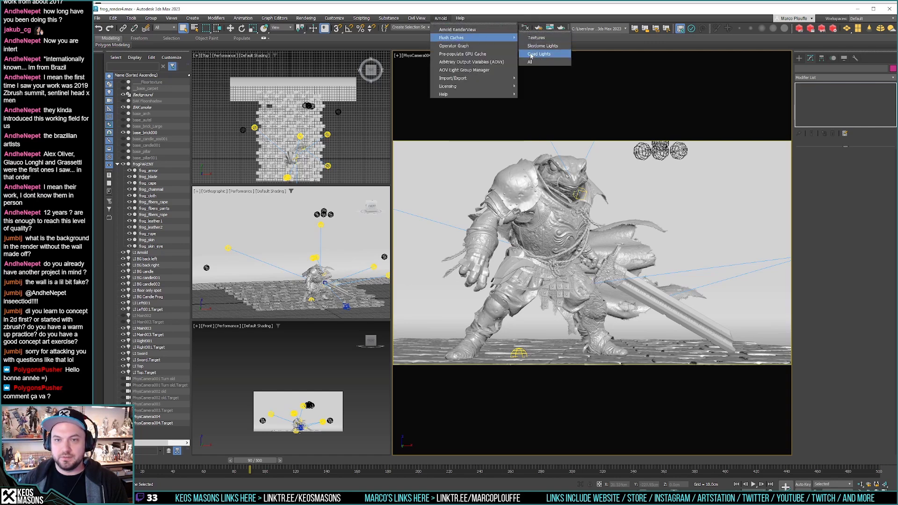
click(531, 55)
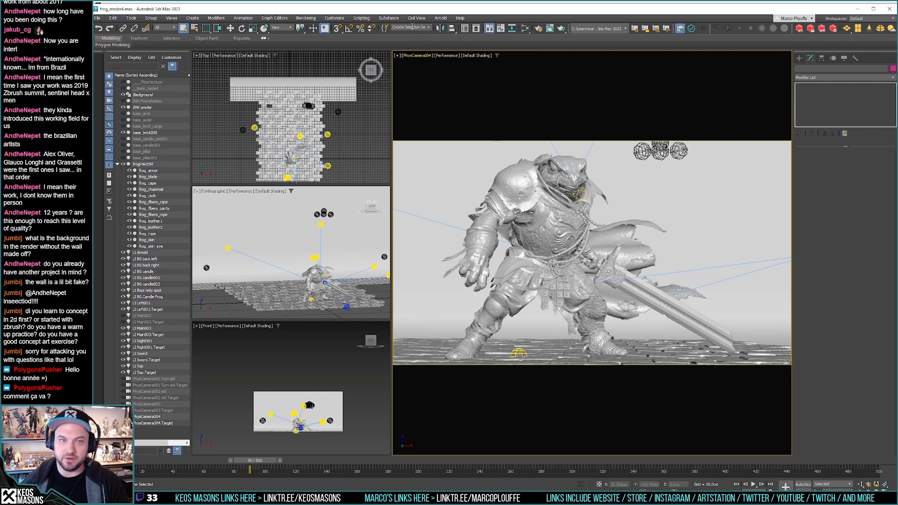
Step: Render the frog scene and save the frame as 31a.jpg with the default JPEG options
click(560, 28)
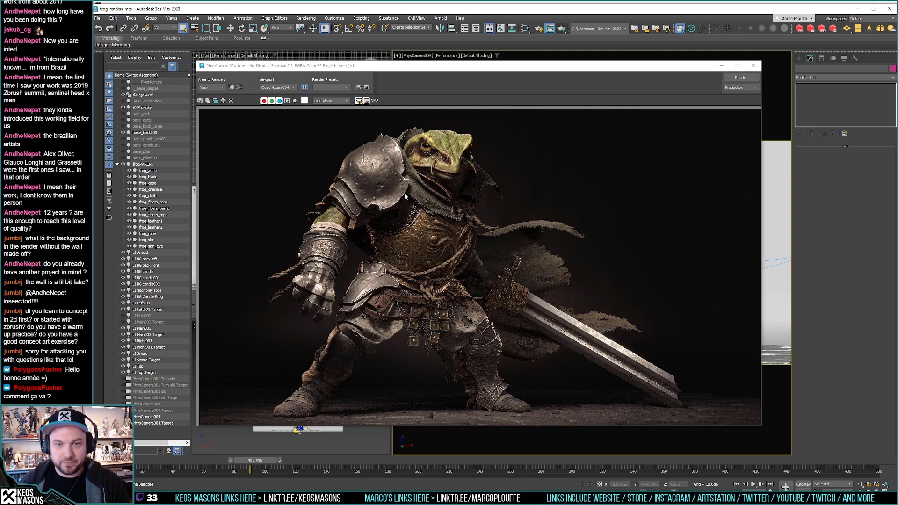
click(202, 102)
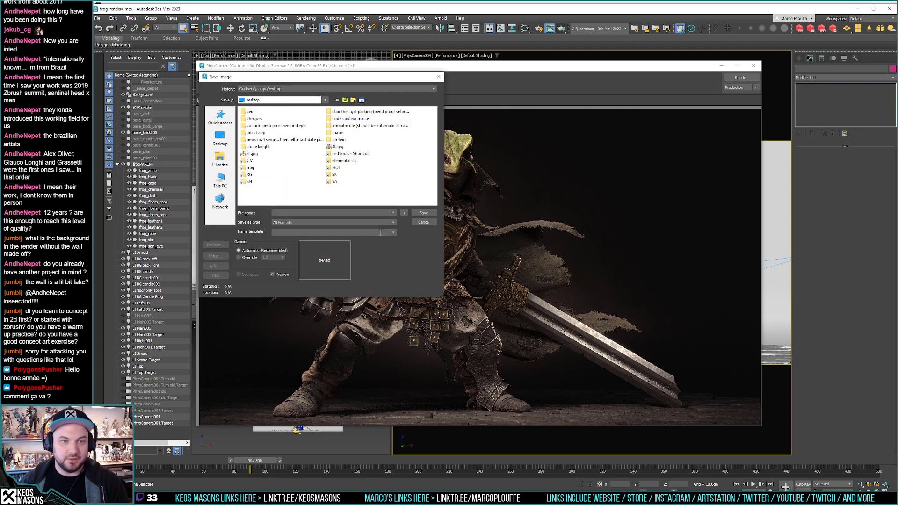
click(291, 210)
text(31a)
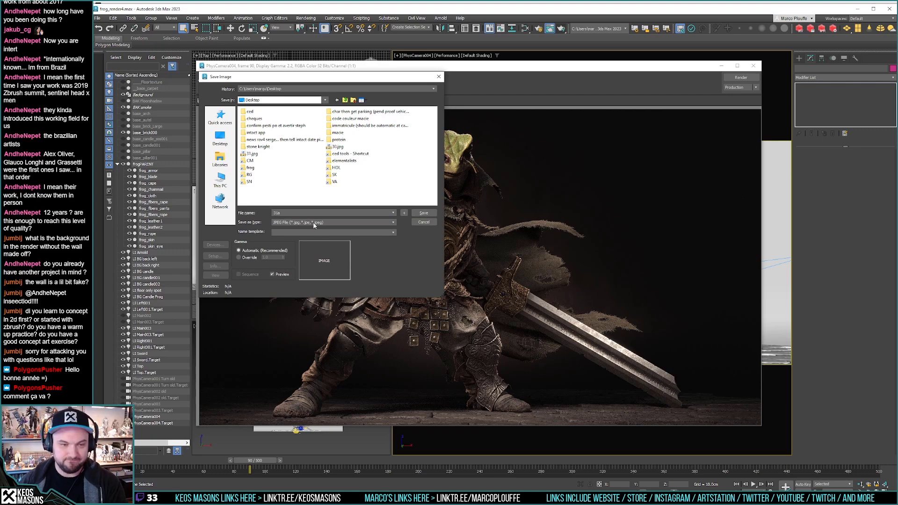
key(Return)
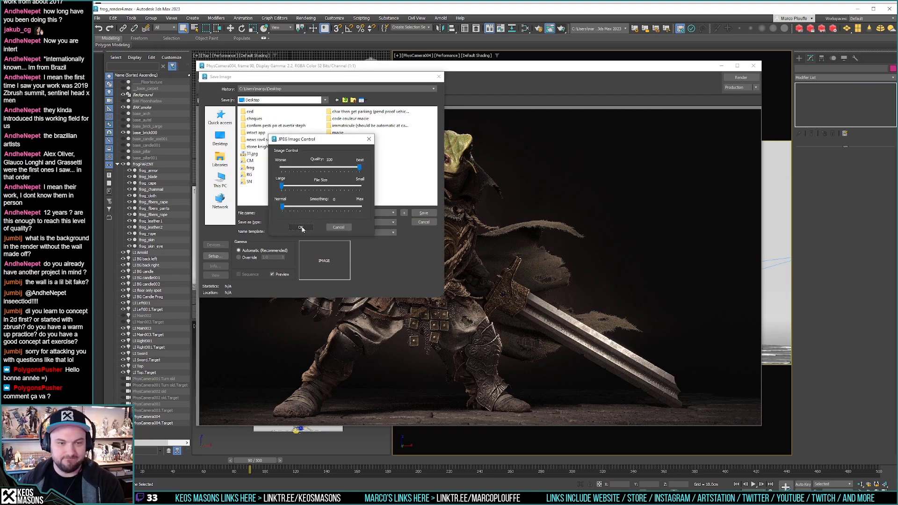
key(Return)
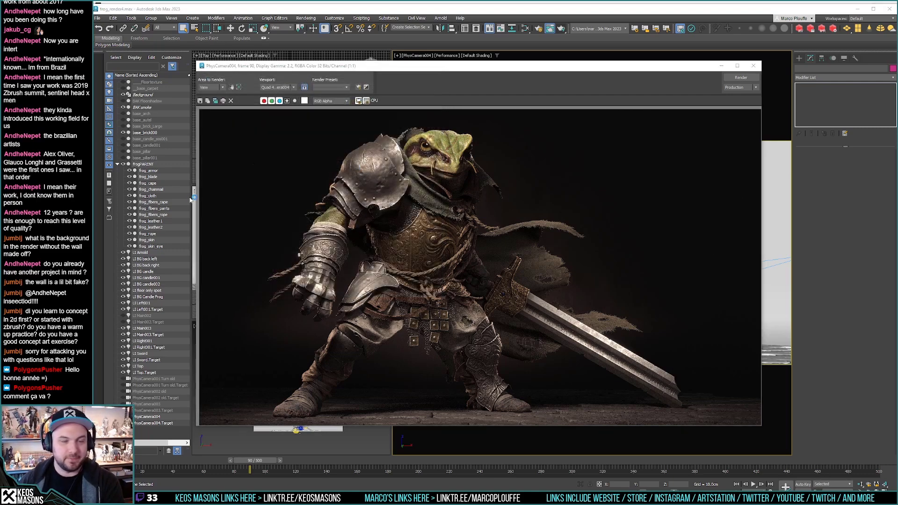
key(alt+Tab)
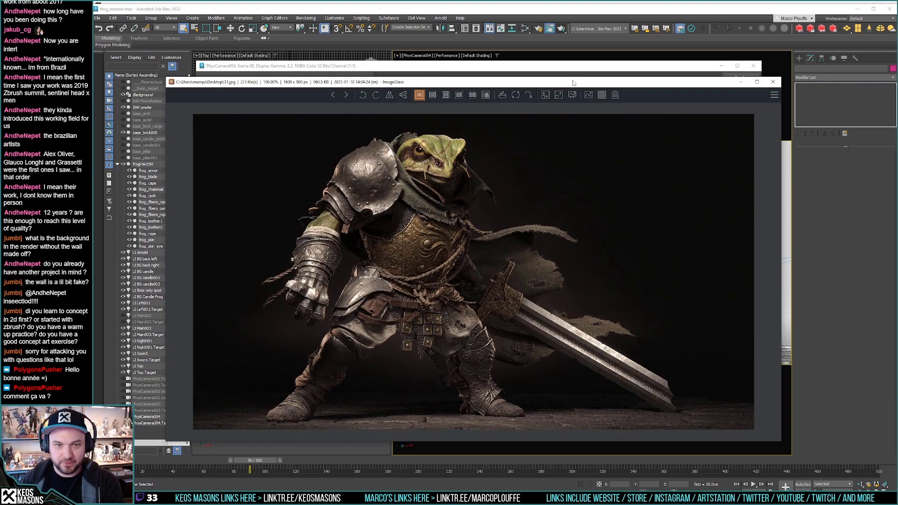
Step: Flip back and forth between 31a.jpg and 31.jpg with the arrow keys, ending on 31a.jpg
key(Right)
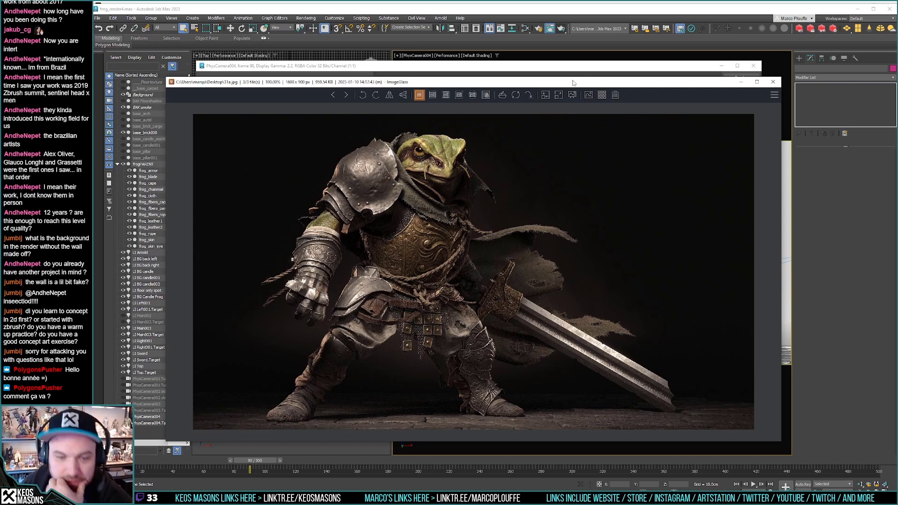
key(Left)
key(Right)
key(Left)
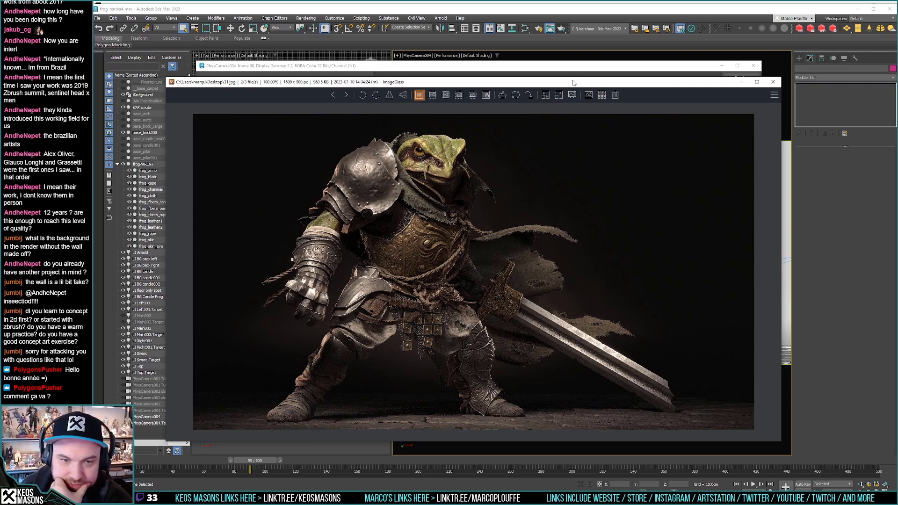
key(Right)
key(Left)
key(Right)
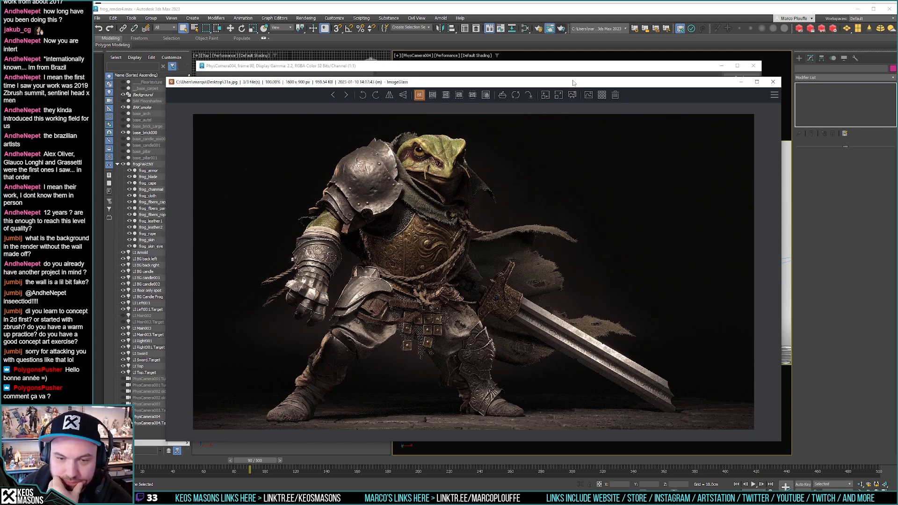
key(Left)
key(Right)
key(Left)
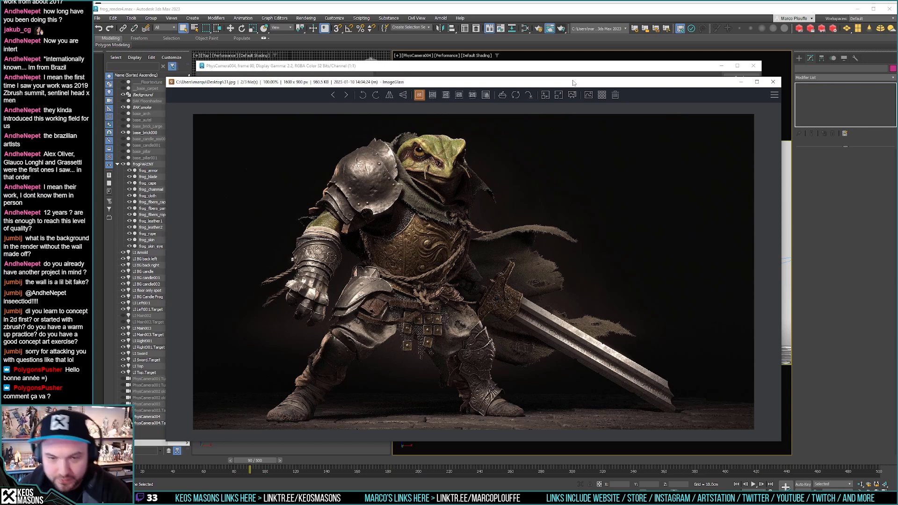
key(Right)
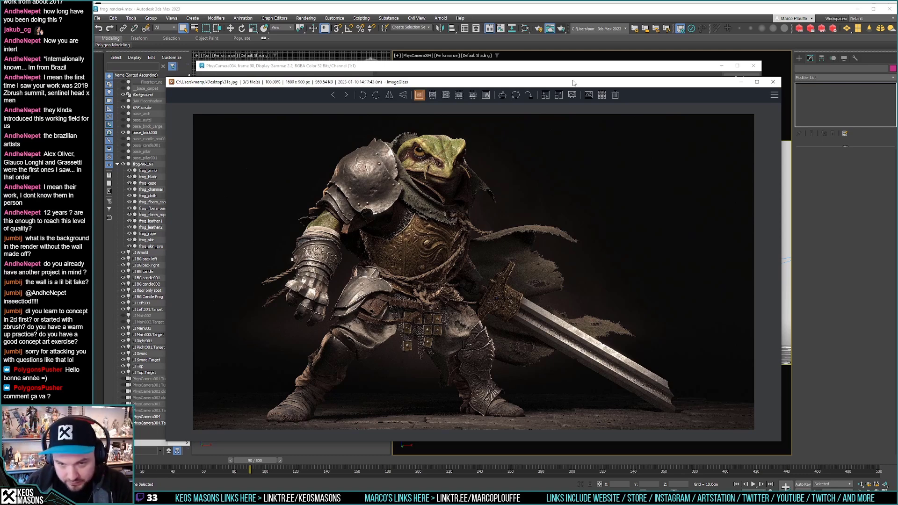
key(Left)
key(Right)
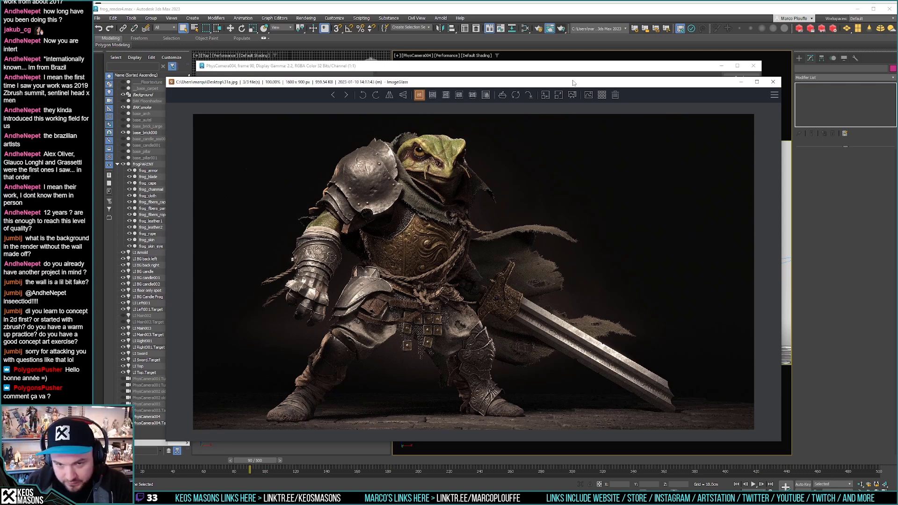
key(Left)
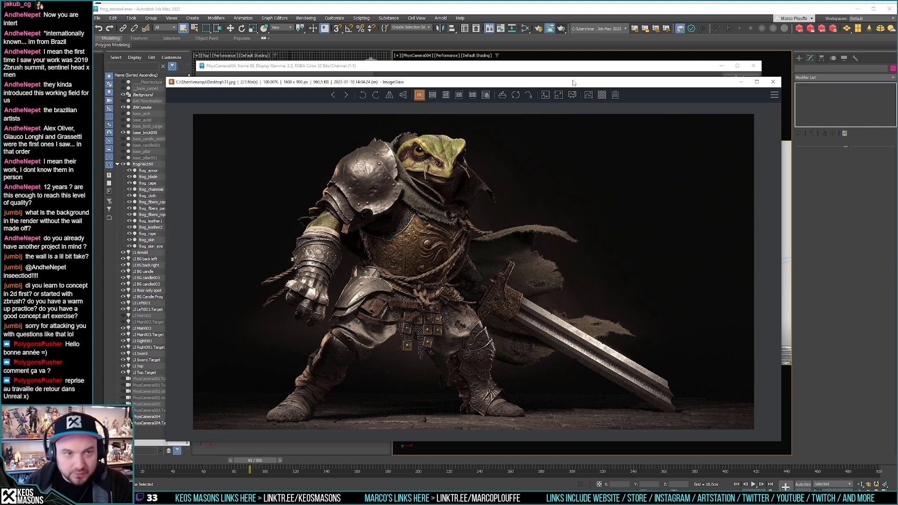
key(Right)
key(Left)
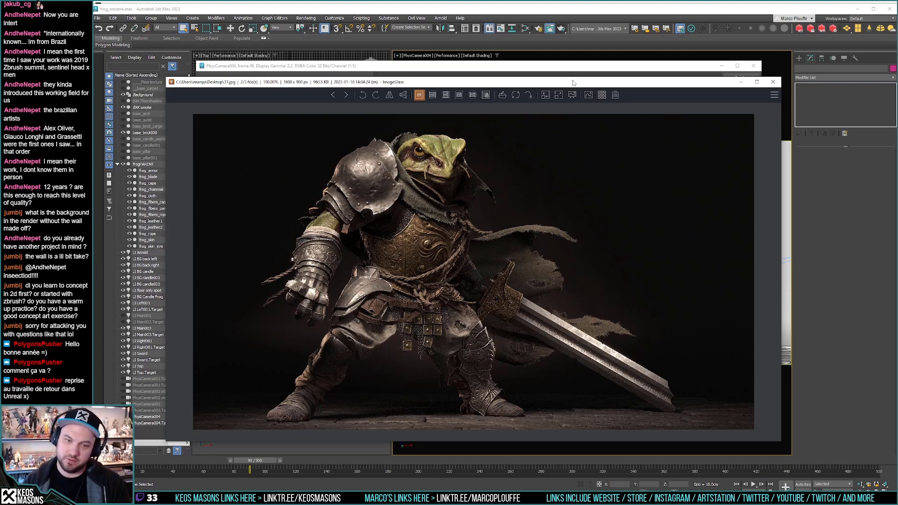
key(Right)
key(Left)
key(Right)
key(Left)
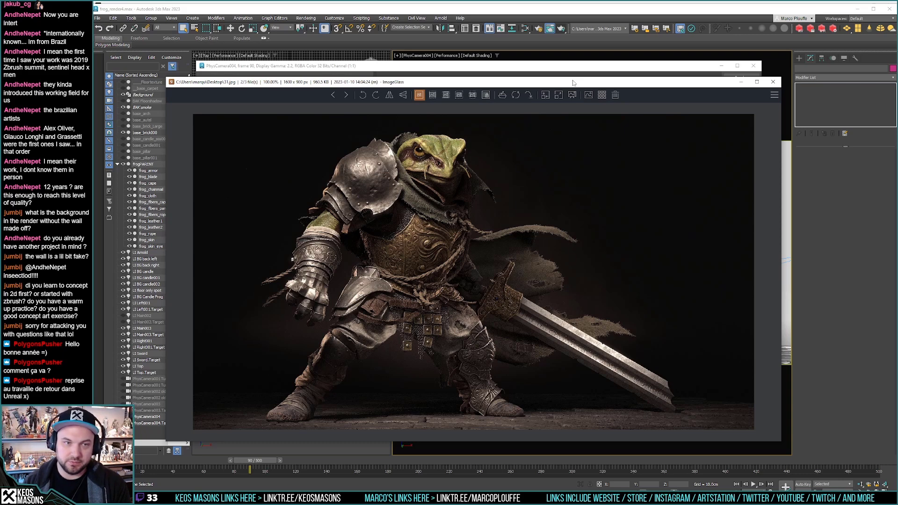
key(Right)
key(Left)
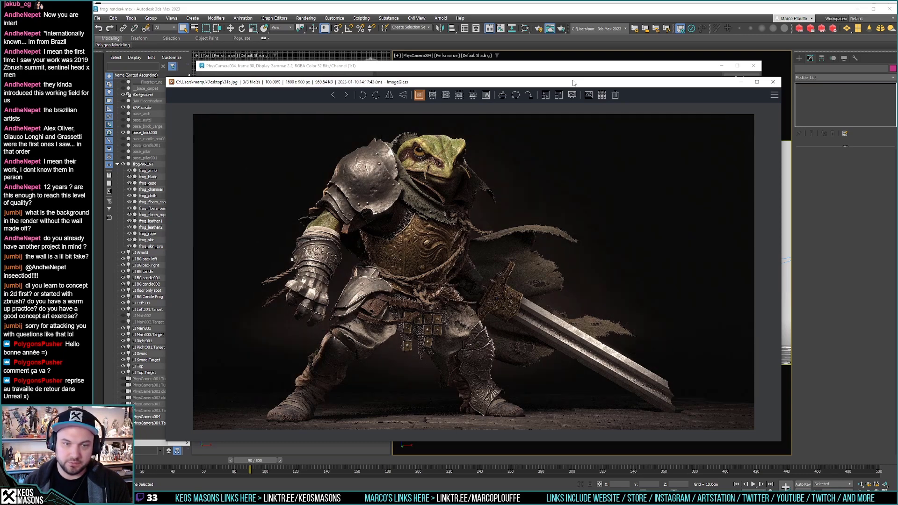
key(Right)
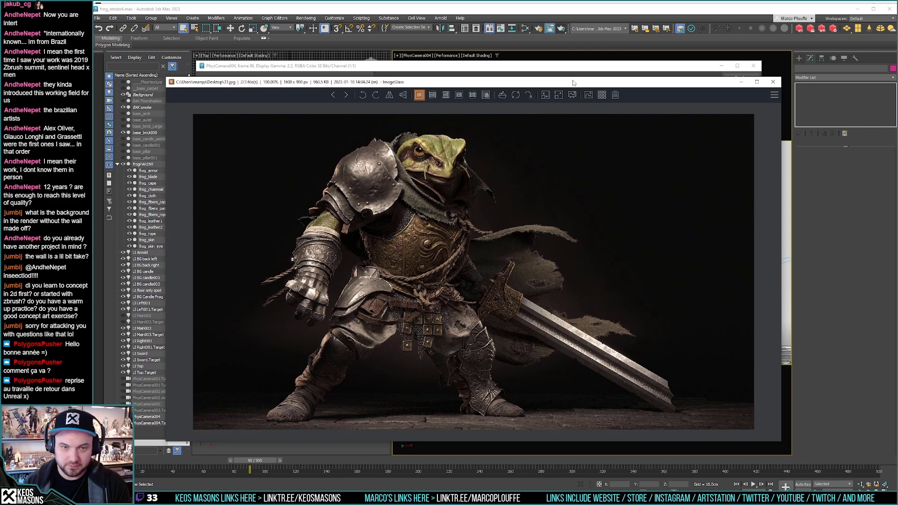
key(Left)
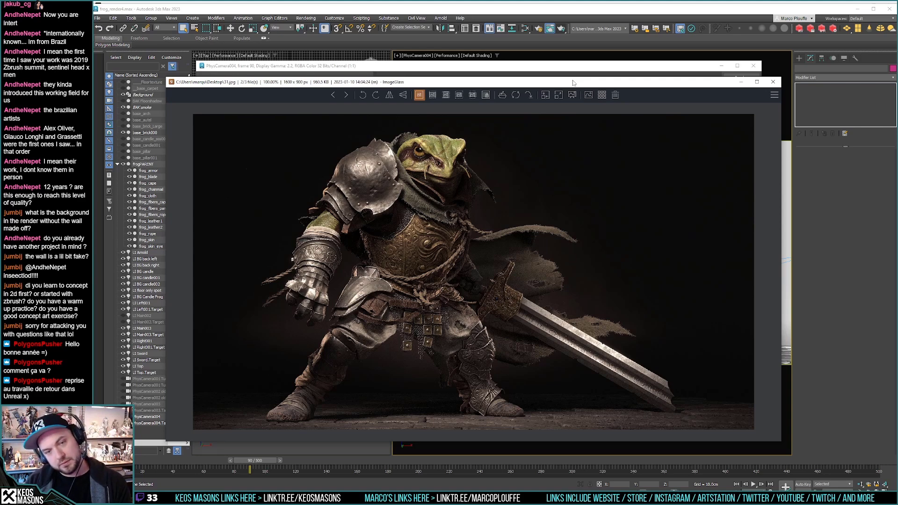
key(Right)
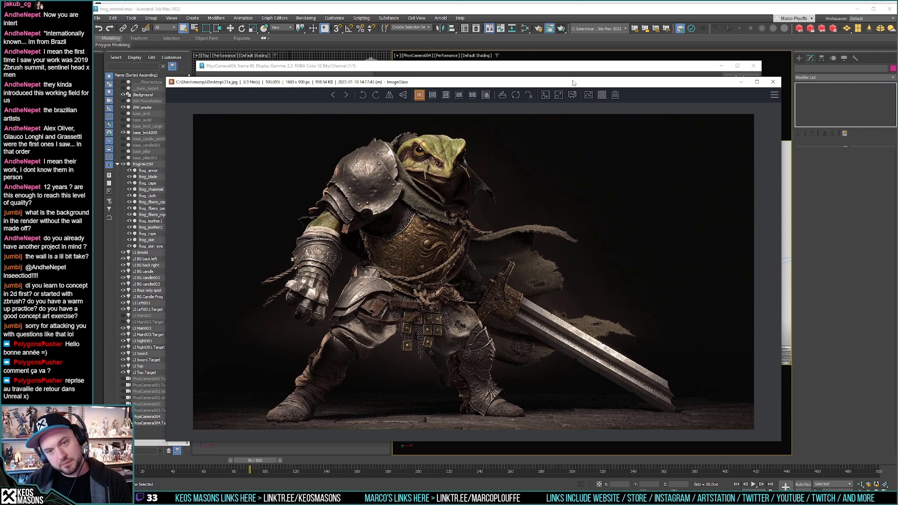
key(Left)
key(Right)
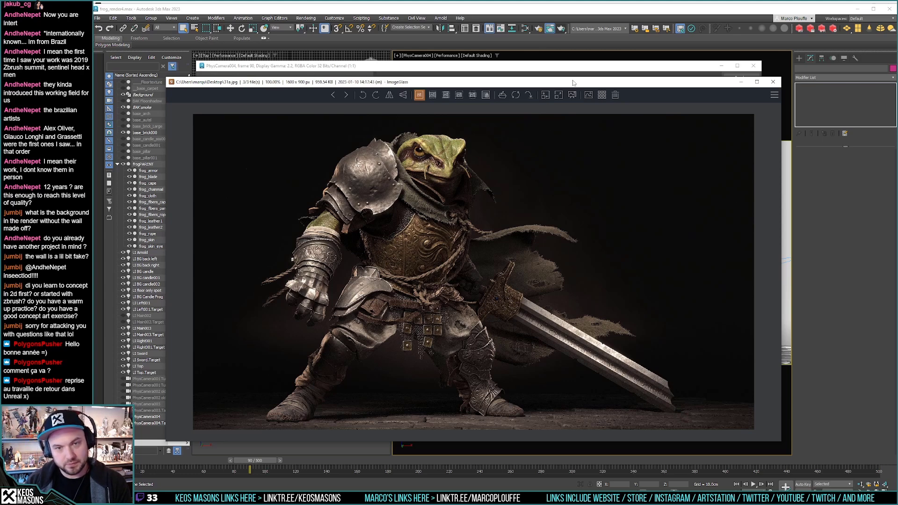
key(Left)
key(Right)
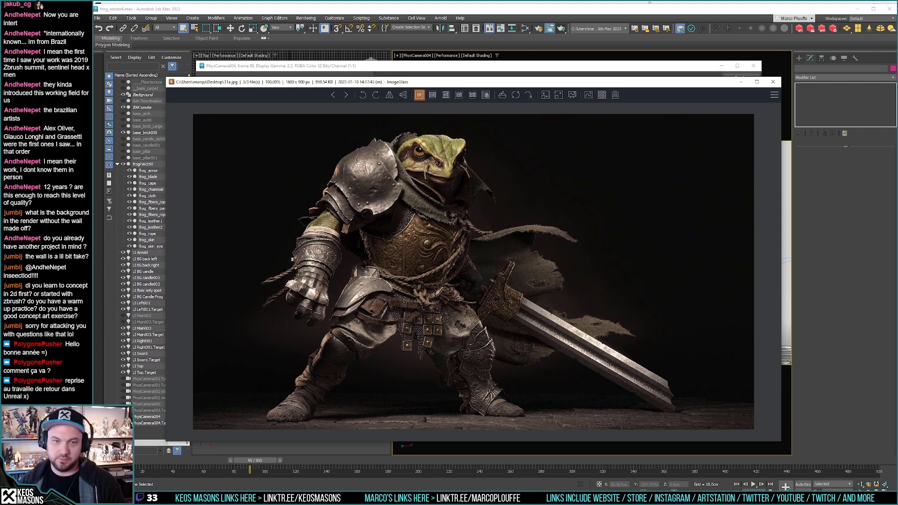
Step: Back in Substance Painter, delete the Contrast Luminosity layer under Gold Ruinded
key(alt+Tab)
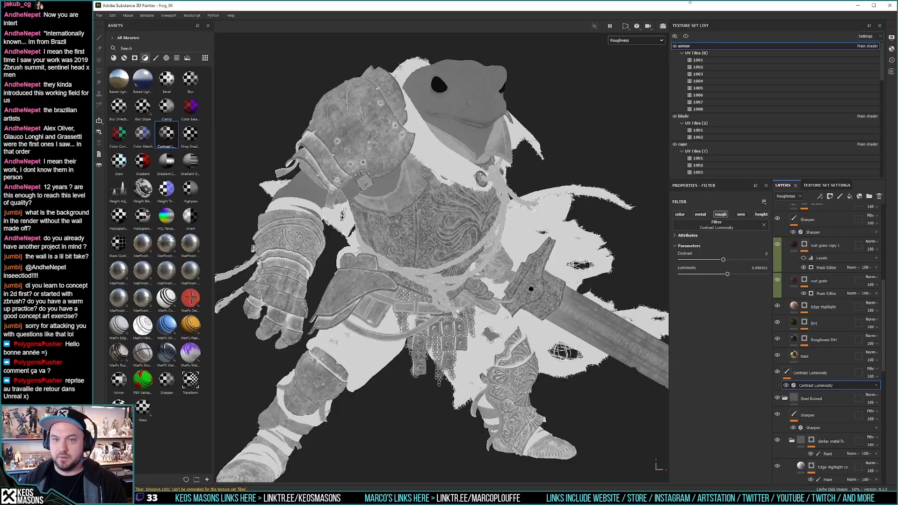
scroll(814, 370, up, 5)
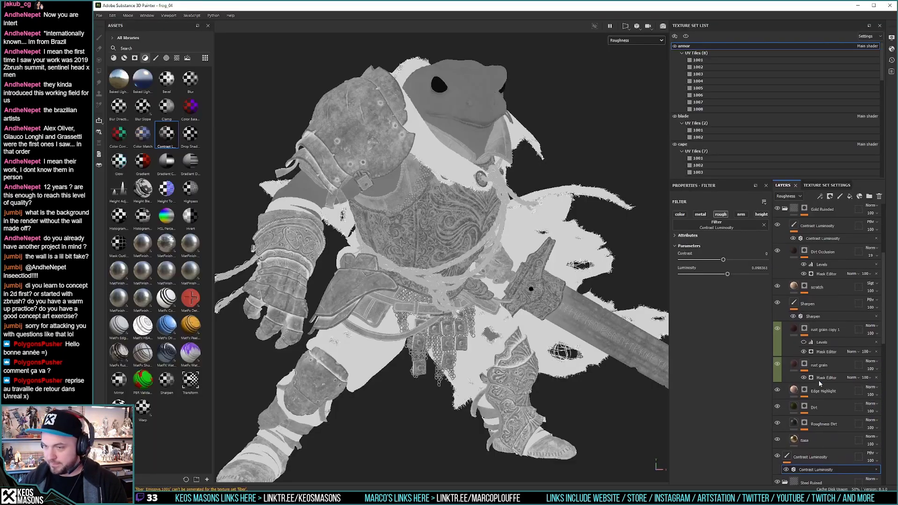
scroll(814, 371, up, 2)
click(816, 372)
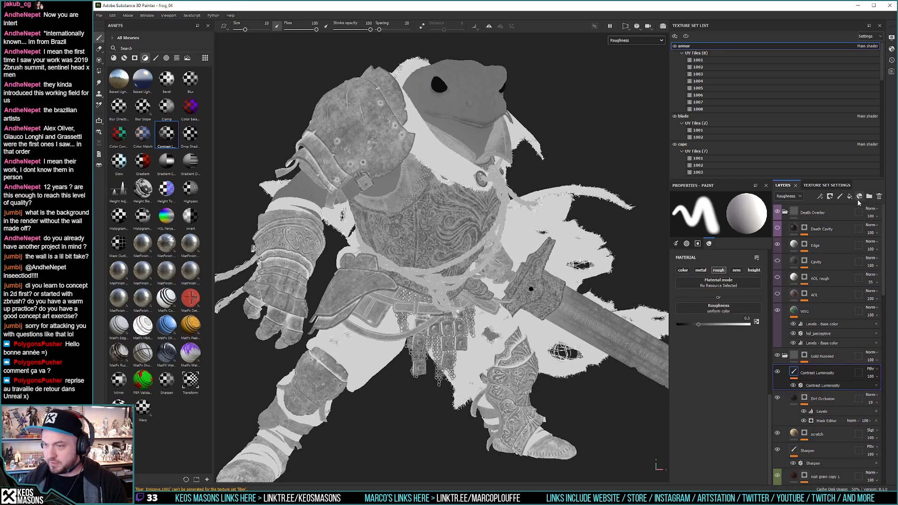
click(879, 196)
Step: Move the remaining Contrast Luminosity layer below the Steel Ruined folder
scroll(840, 354, down, 5)
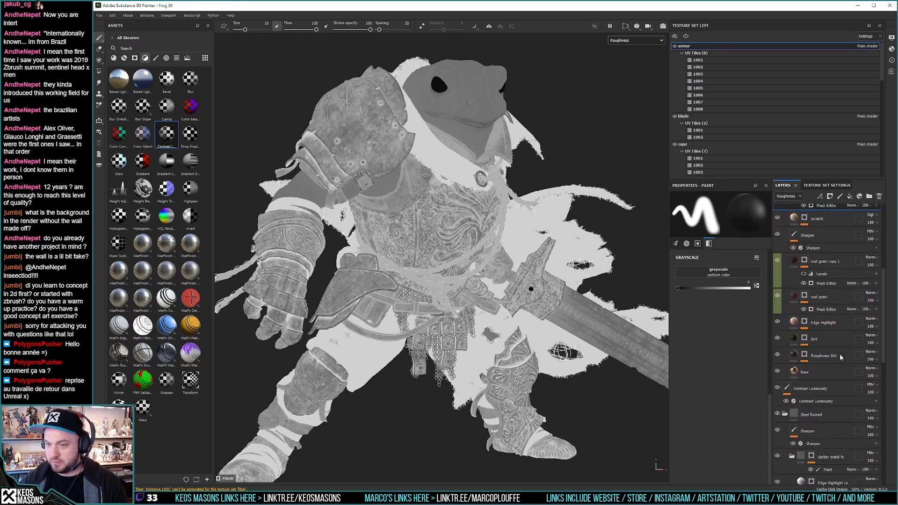
scroll(839, 355, down, 1)
click(819, 327)
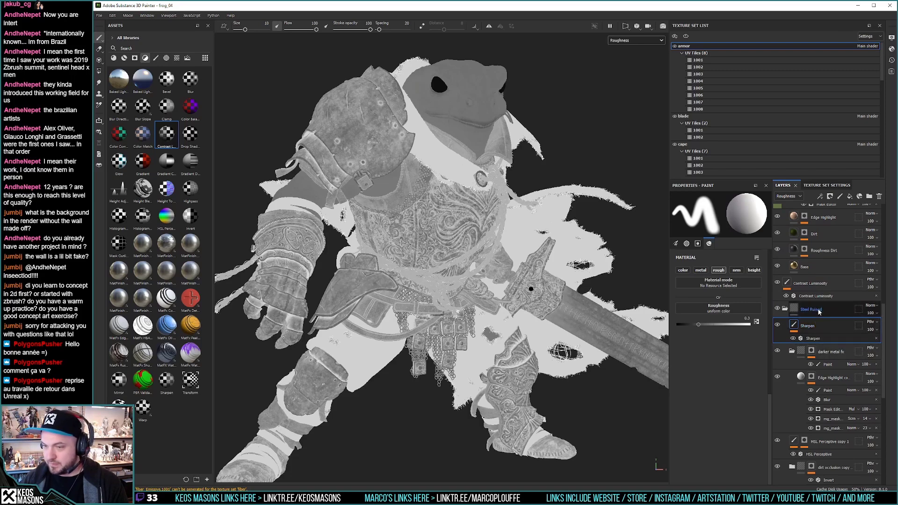
click(819, 311)
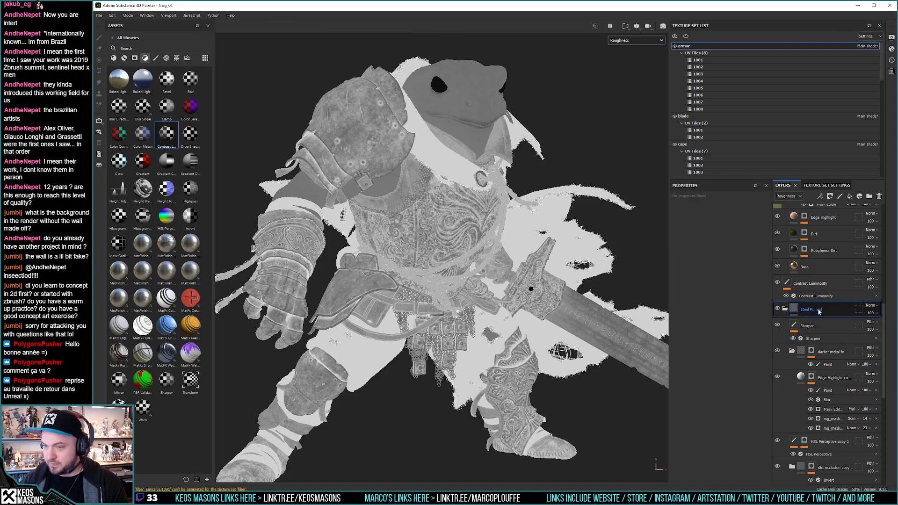
click(810, 283)
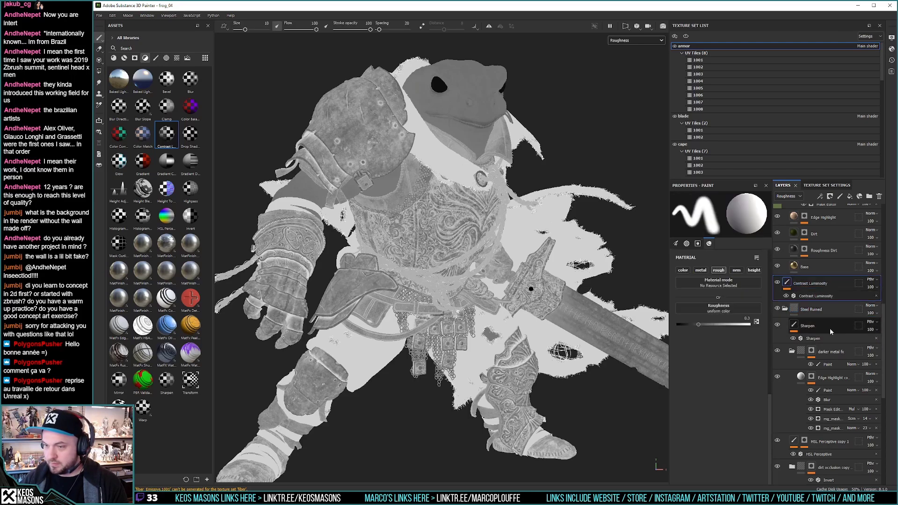
drag(815, 282, 817, 315)
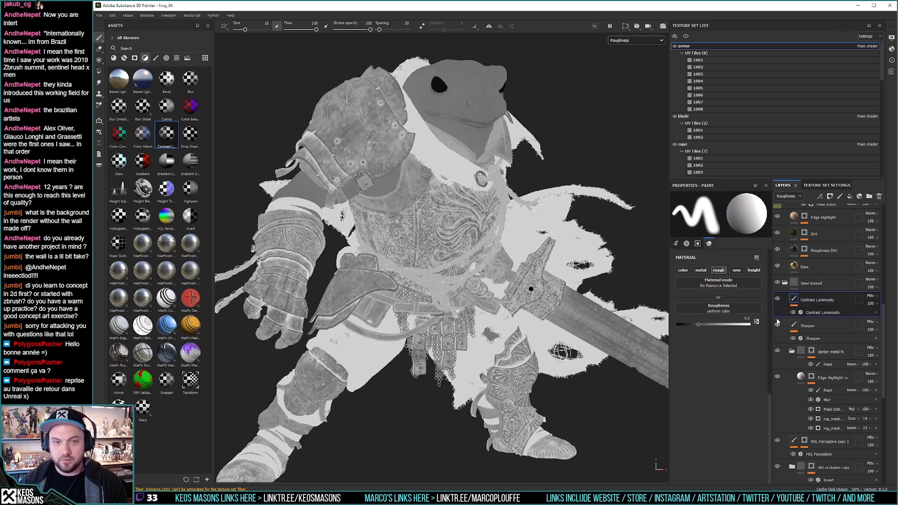
Step: Toggle the Contrast Luminosity layer's visibility repeatedly to compare the armor shading
click(777, 299)
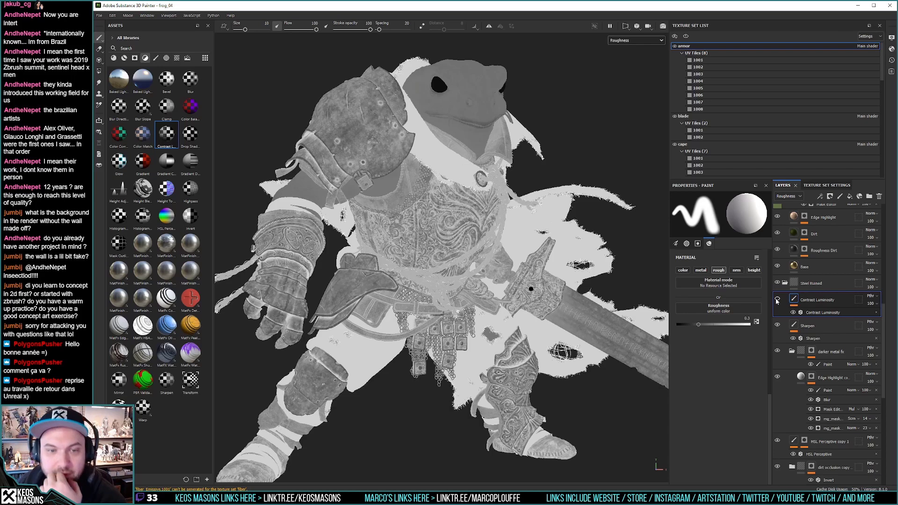
click(777, 299)
click(777, 299)
click(777, 299)
click(777, 299)
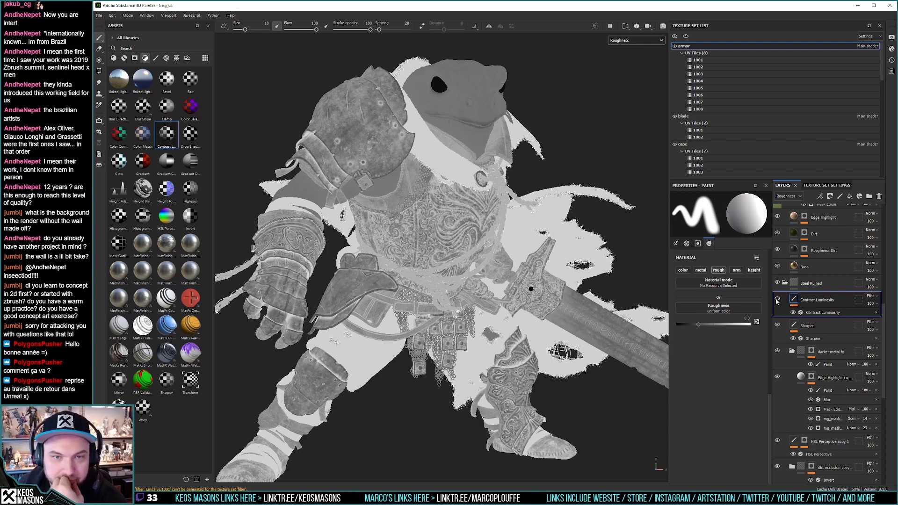
click(777, 299)
click(777, 299)
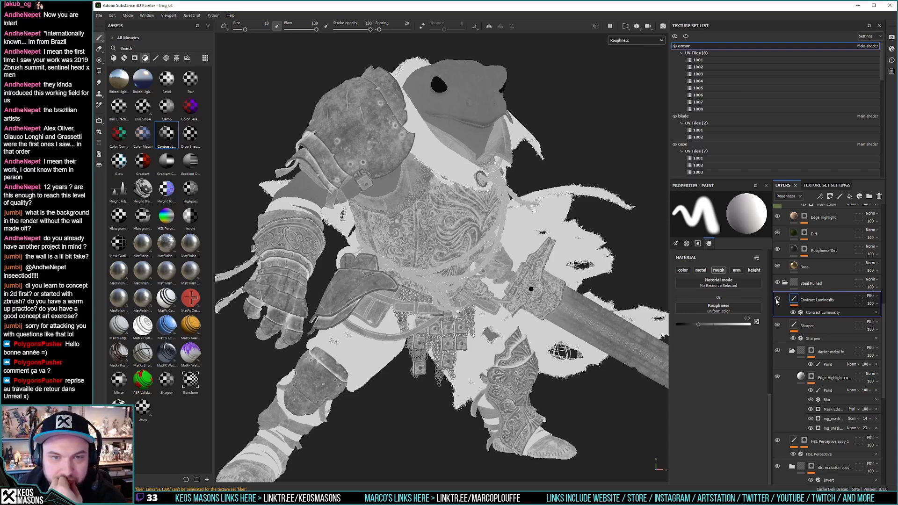
click(777, 299)
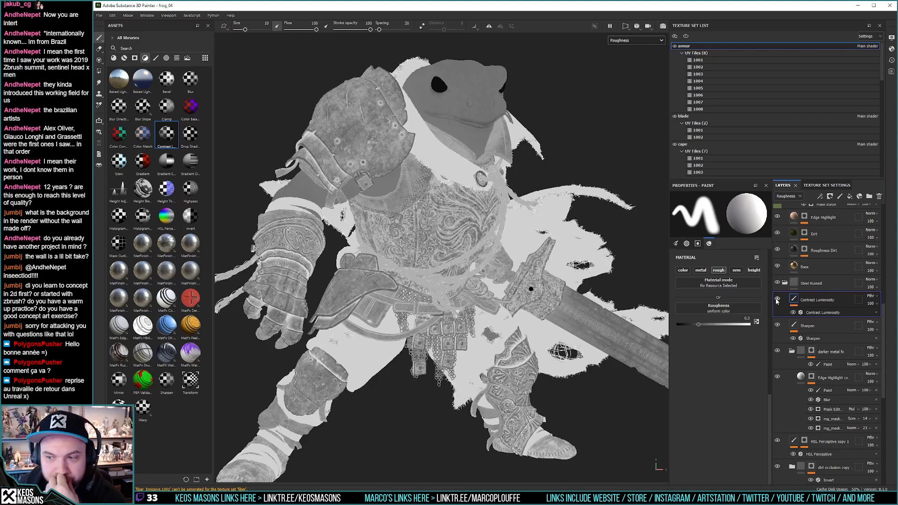
click(777, 299)
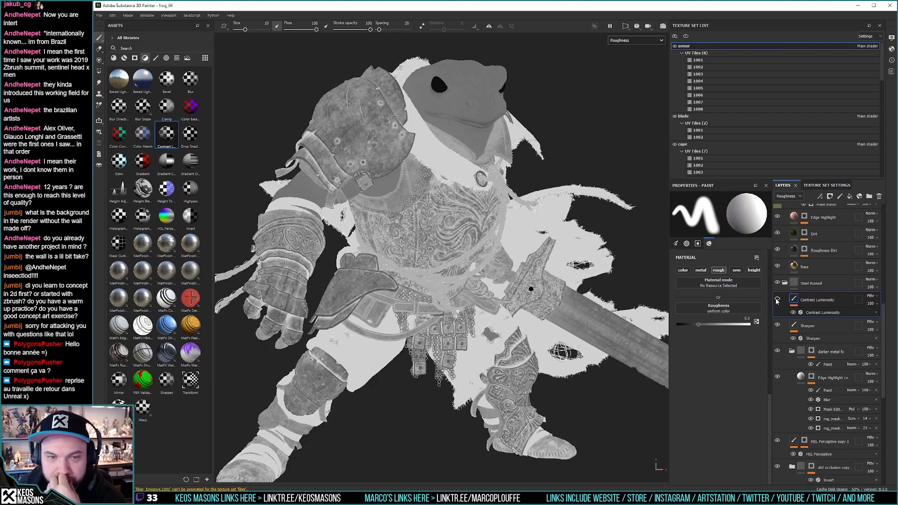
click(777, 300)
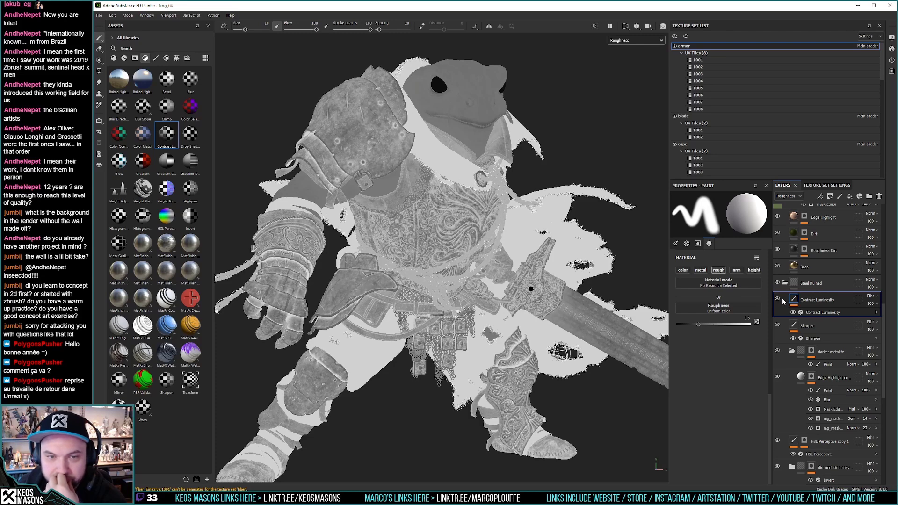
click(817, 313)
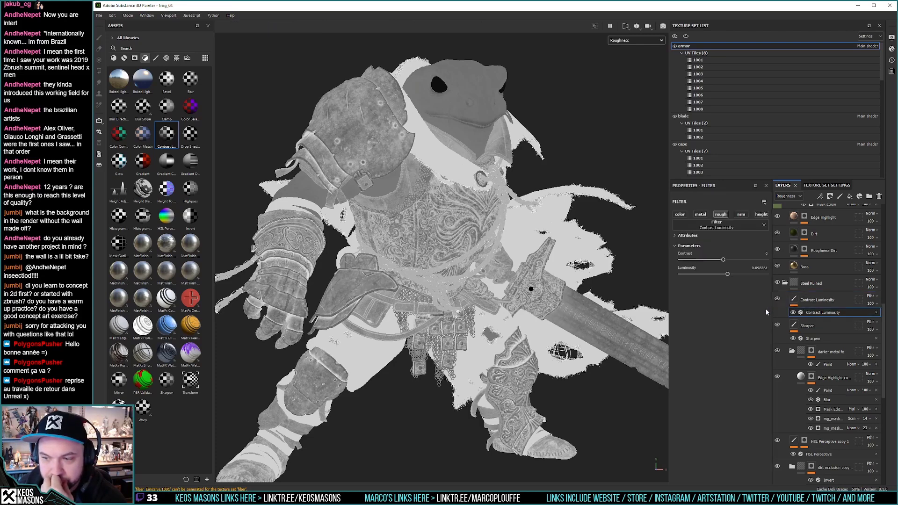
Step: Tune the filter to Contrast about 0.23, toggling it to compare the shoulder and arm
mouse_move(724, 260)
mouse_down()
mouse_move(736, 260)
mouse_move(732, 275)
mouse_move(744, 261)
mouse_up()
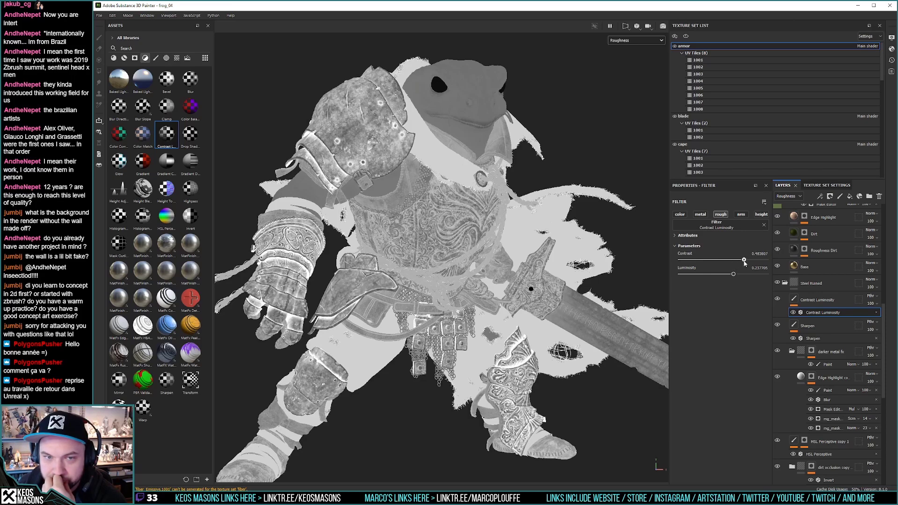
click(778, 299)
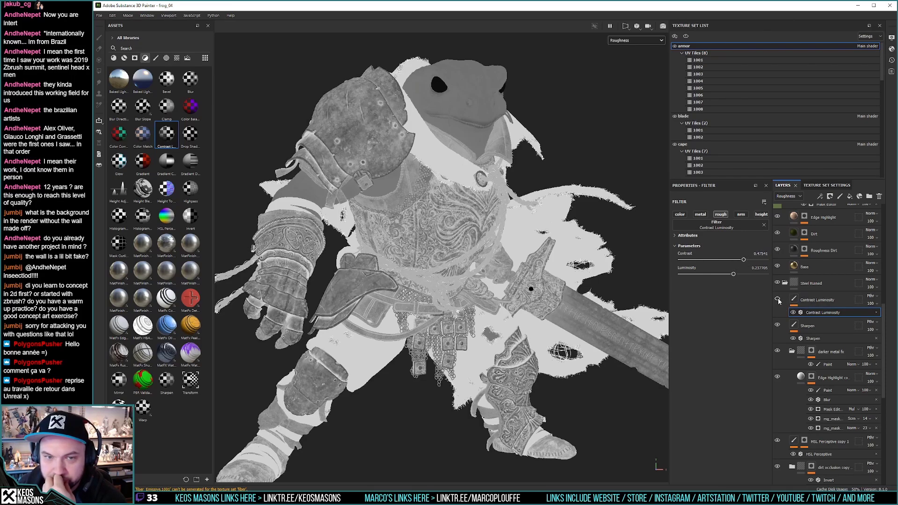
click(777, 299)
click(777, 299)
click(777, 299)
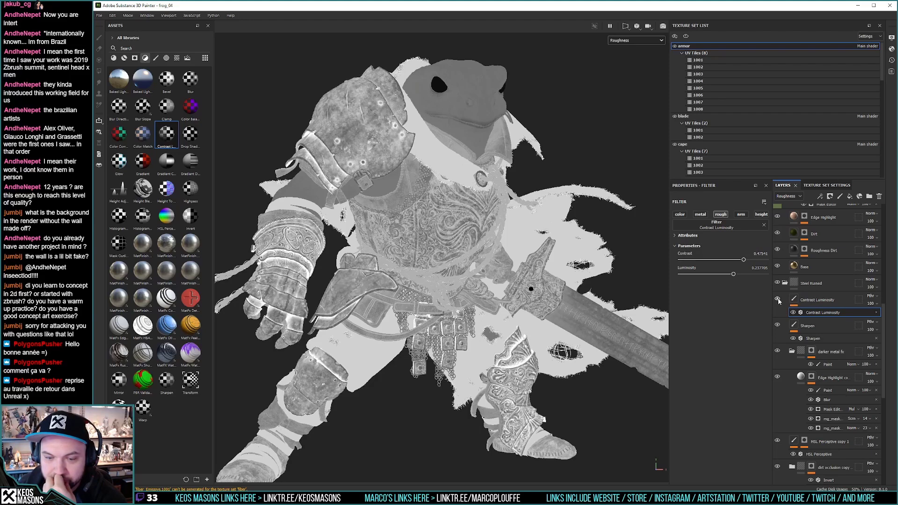
click(777, 299)
click(777, 299)
click(777, 299)
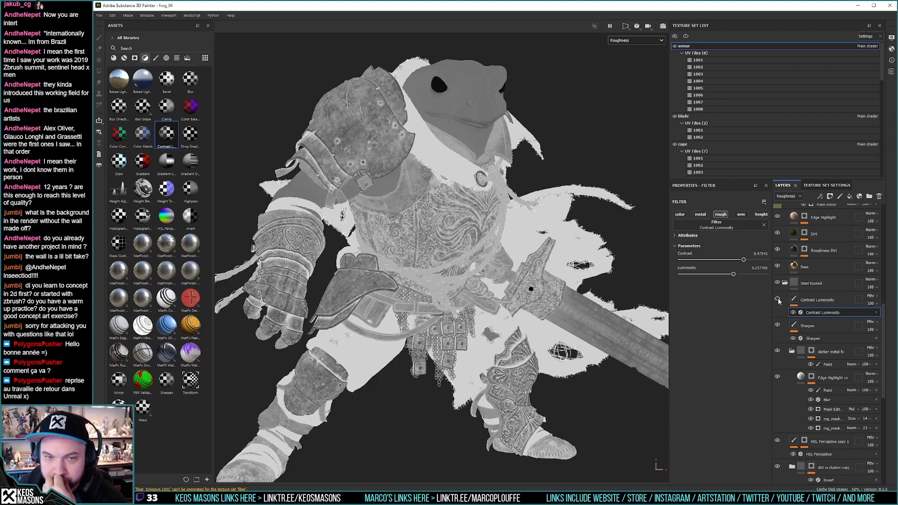
click(777, 299)
click(777, 299)
click(777, 299)
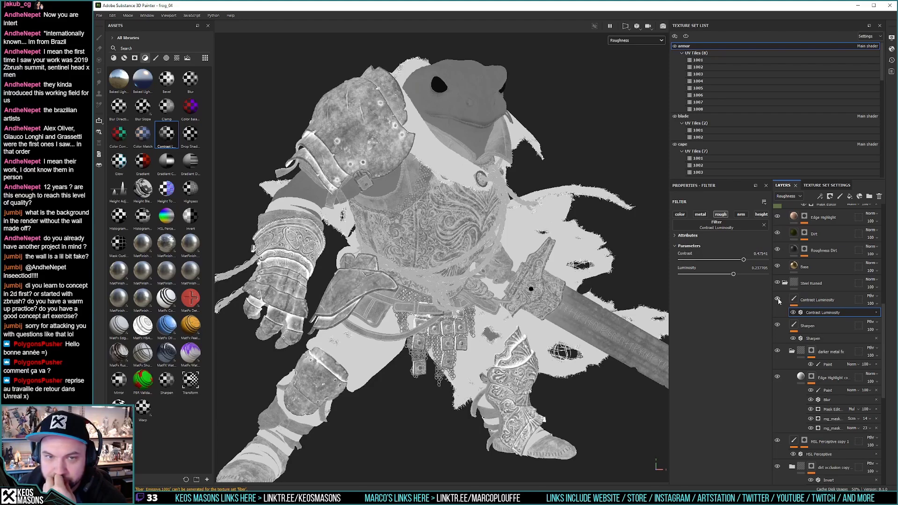
click(777, 299)
click(778, 299)
click(778, 299)
click(777, 299)
click(778, 299)
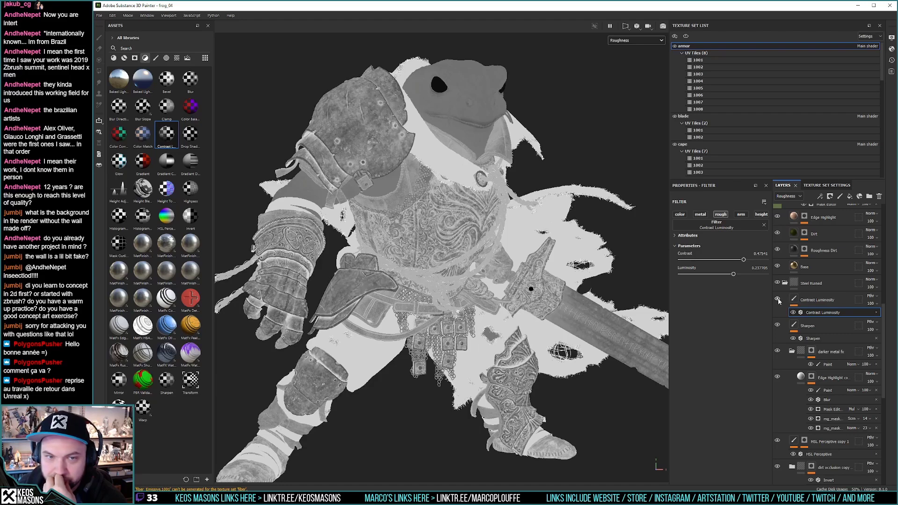
click(778, 299)
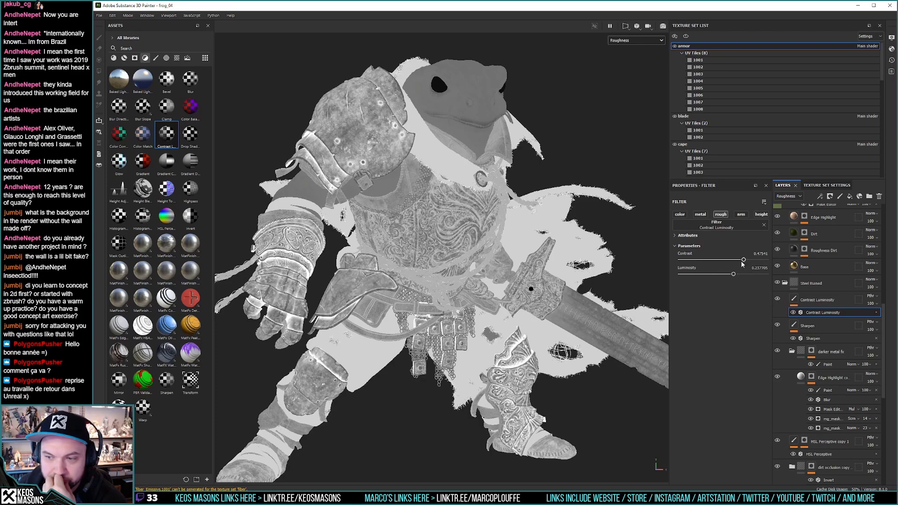
mouse_move(744, 259)
mouse_down()
mouse_move(733, 261)
mouse_move(730, 276)
mouse_up()
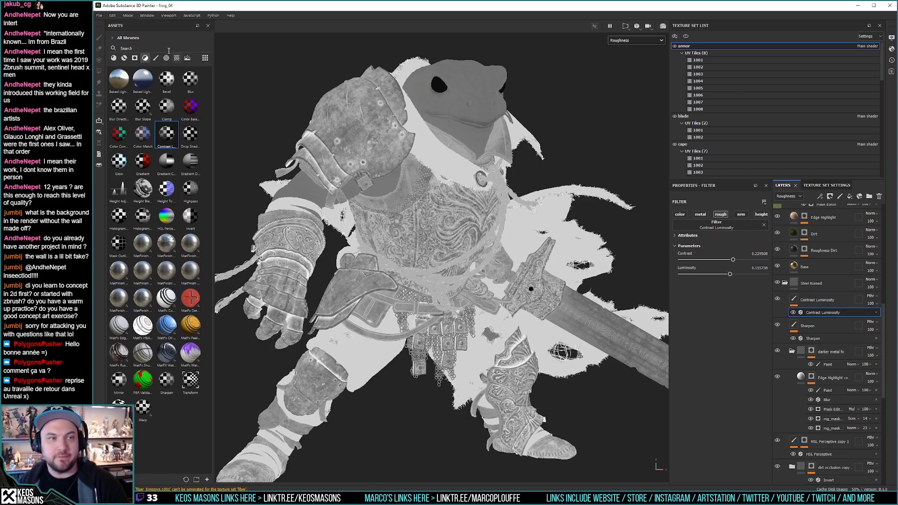
Step: Re-export all 282 textures with the existing Arnold CED CUSTOM 8-bit PNG settings
click(99, 15)
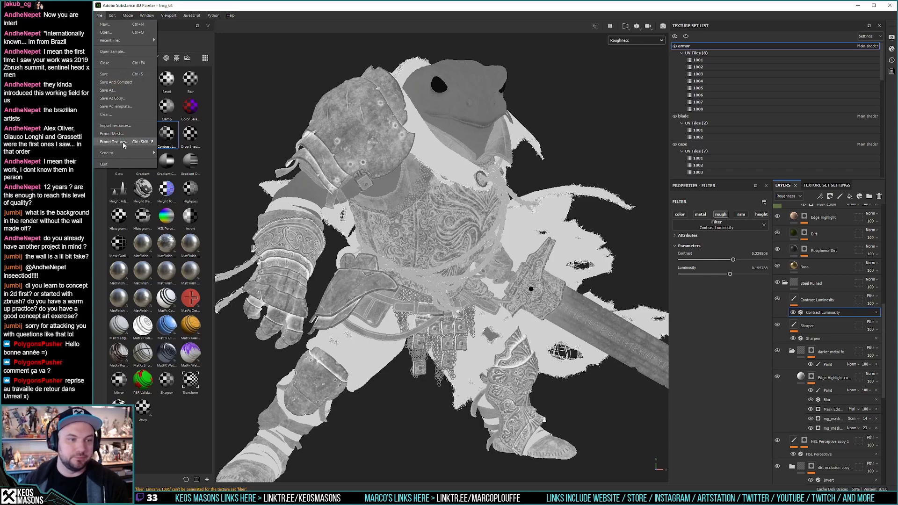
click(124, 143)
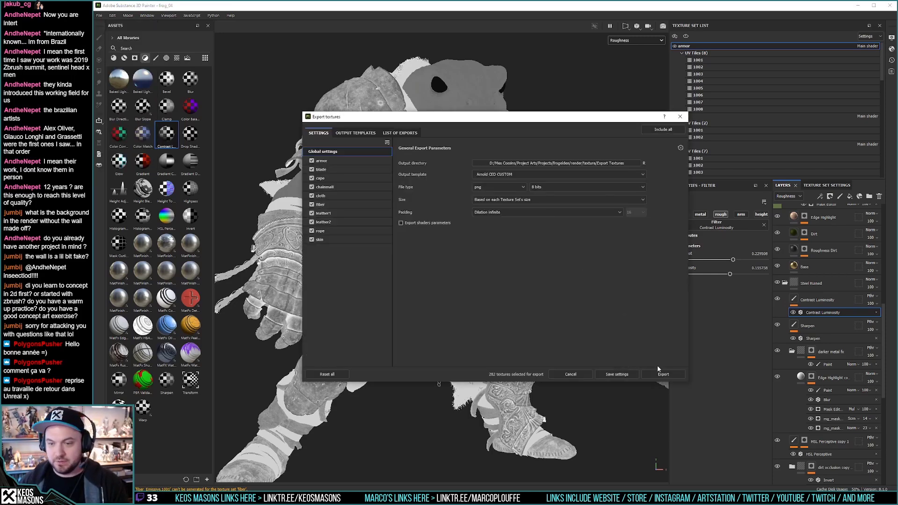
click(652, 375)
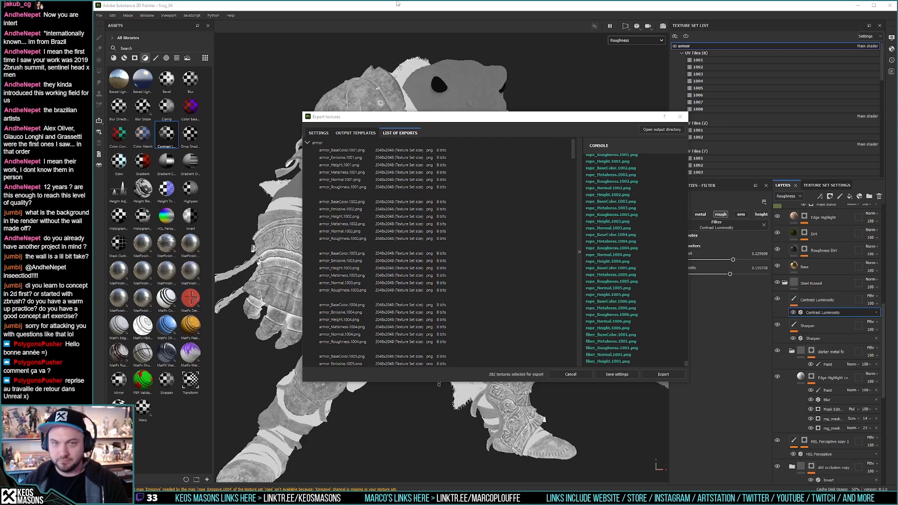
Step: Close the ImageGlass viewer and bring the 3ds Max render window forward
key(alt+Tab)
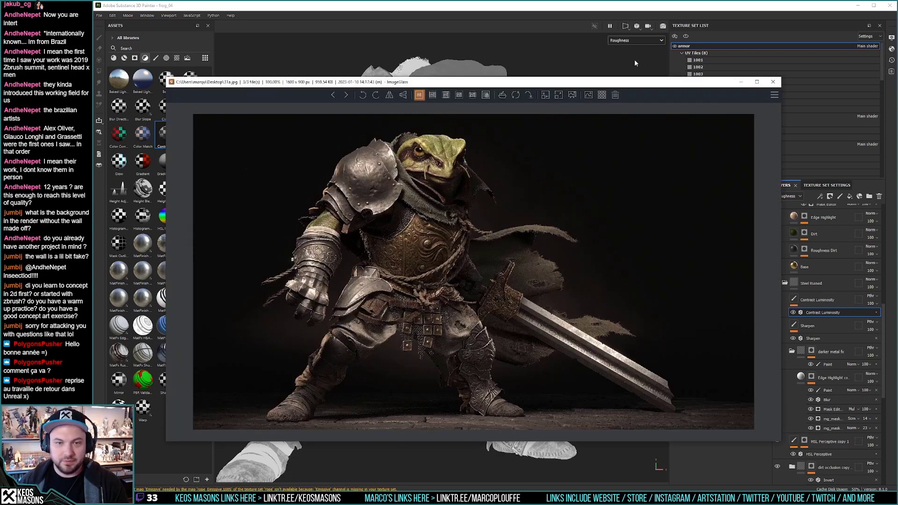
click(773, 68)
key(alt+Tab)
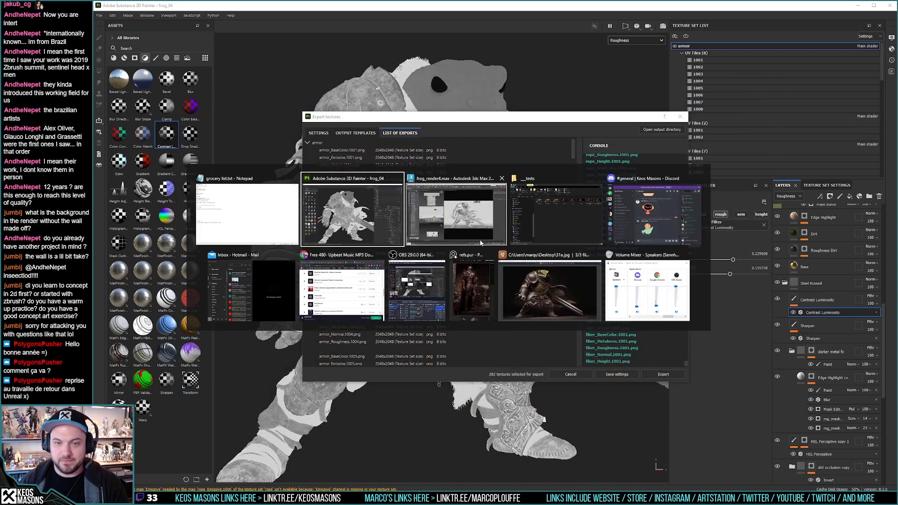
click(552, 292)
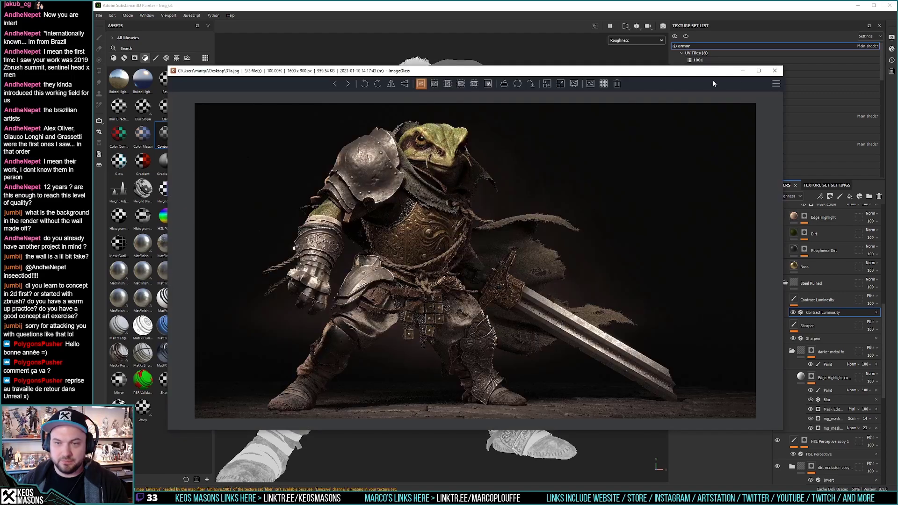
click(776, 72)
key(alt+Tab)
click(487, 198)
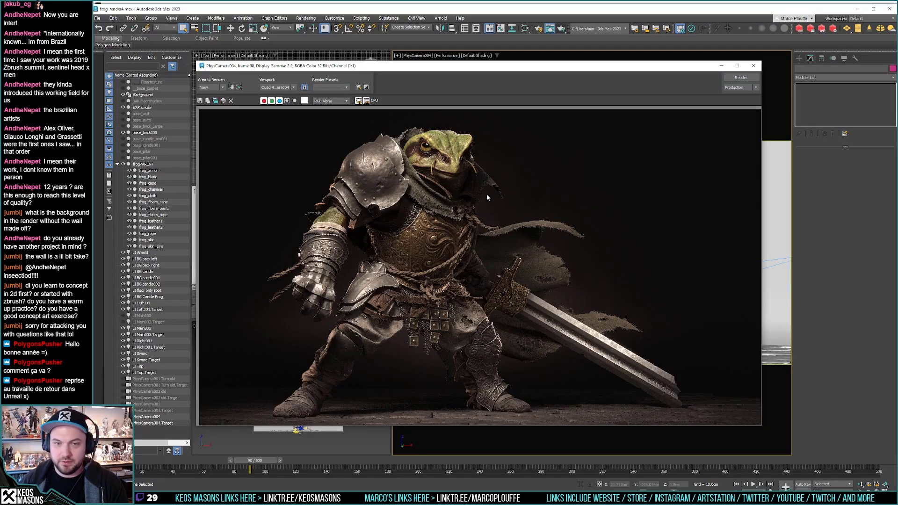
Step: Flush all Arnold caches, re-render the frog knight, and open Save Image
click(440, 18)
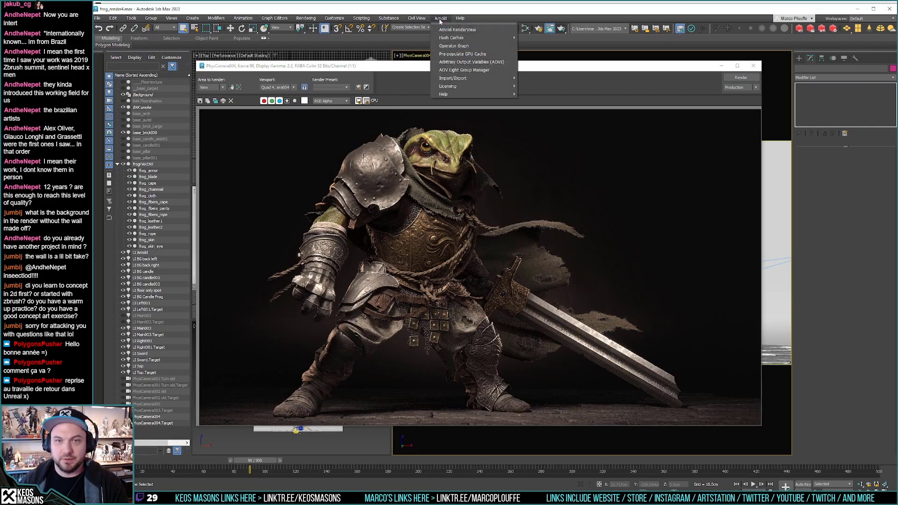
mouse_move(462, 37)
click(530, 62)
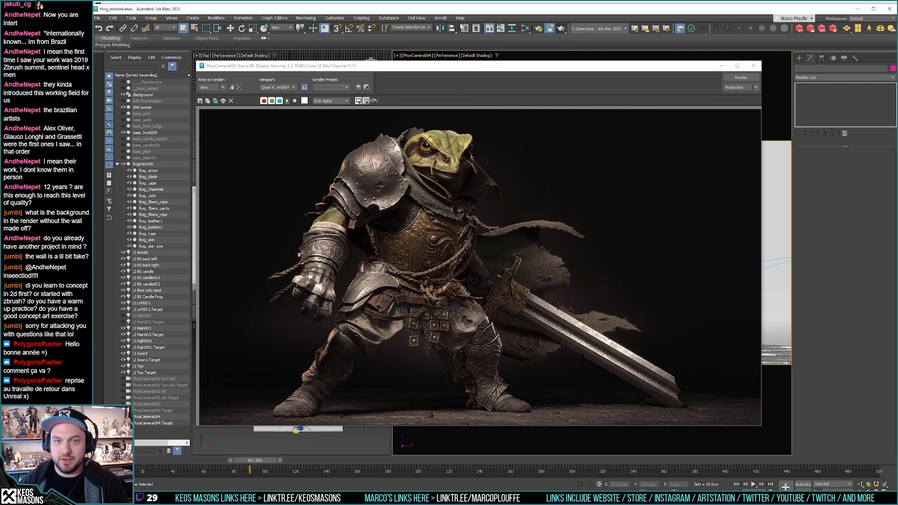
click(441, 18)
click(530, 62)
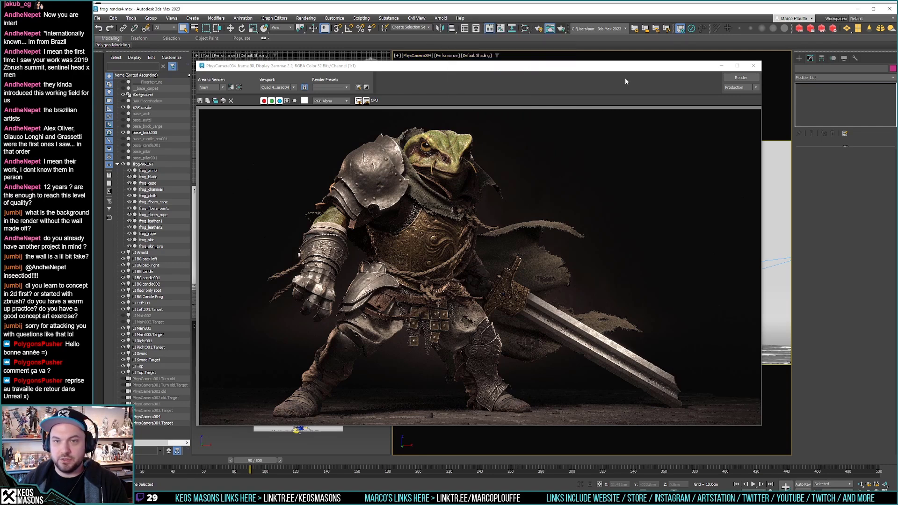
click(743, 77)
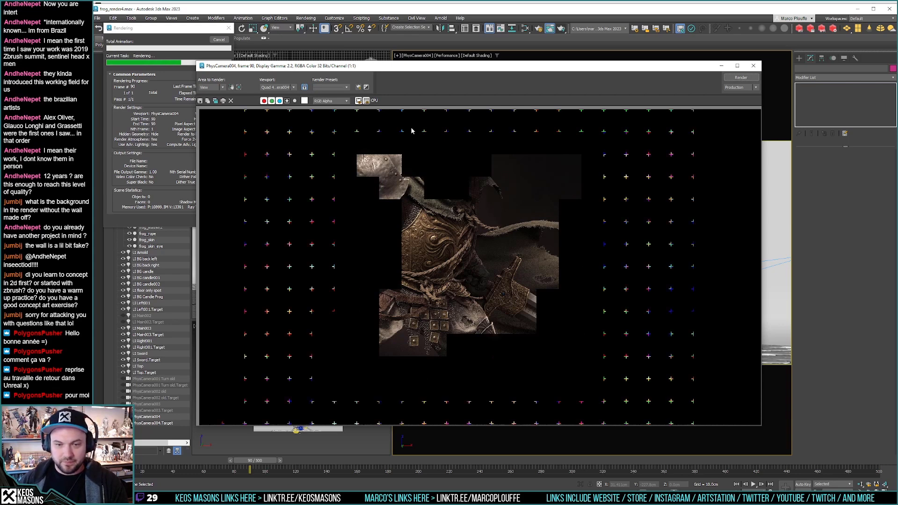
click(200, 101)
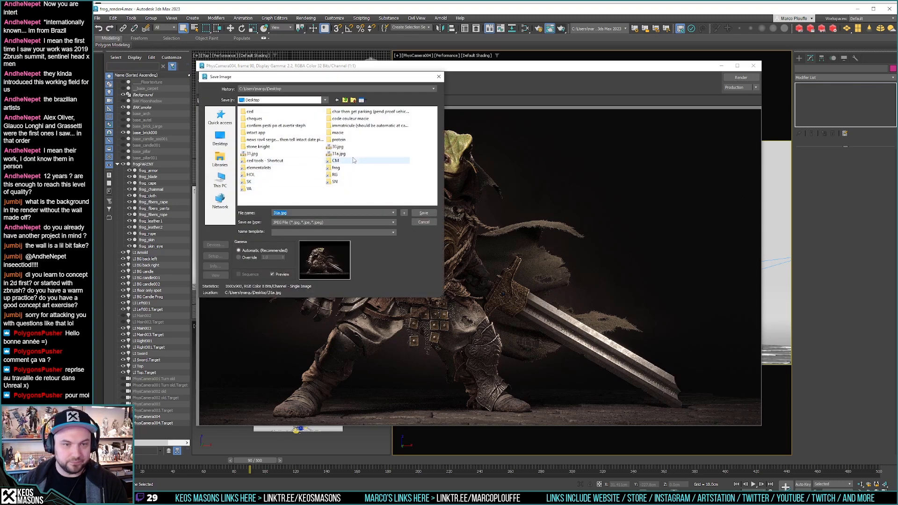
Step: Save the render as 31a.jpg and flip between it and 31.jpg in ImageGlass
key(Return)
key(Return)
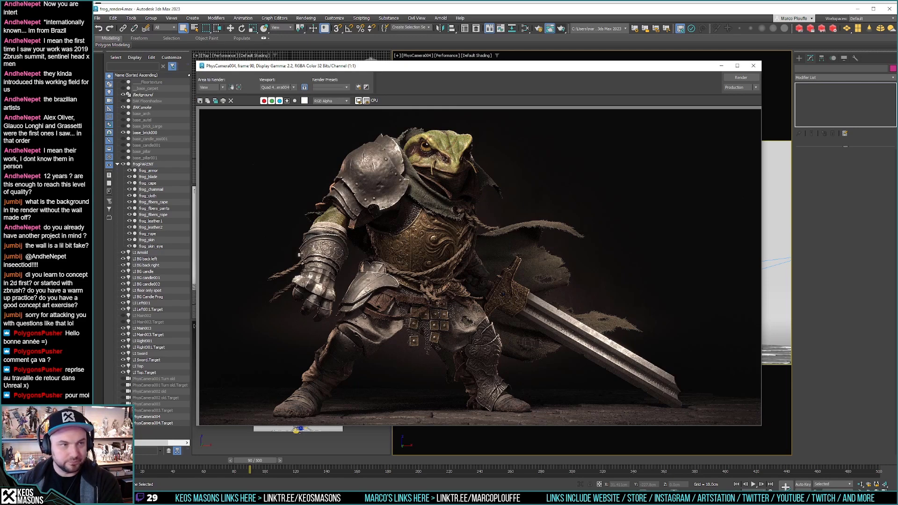
key(alt+Tab)
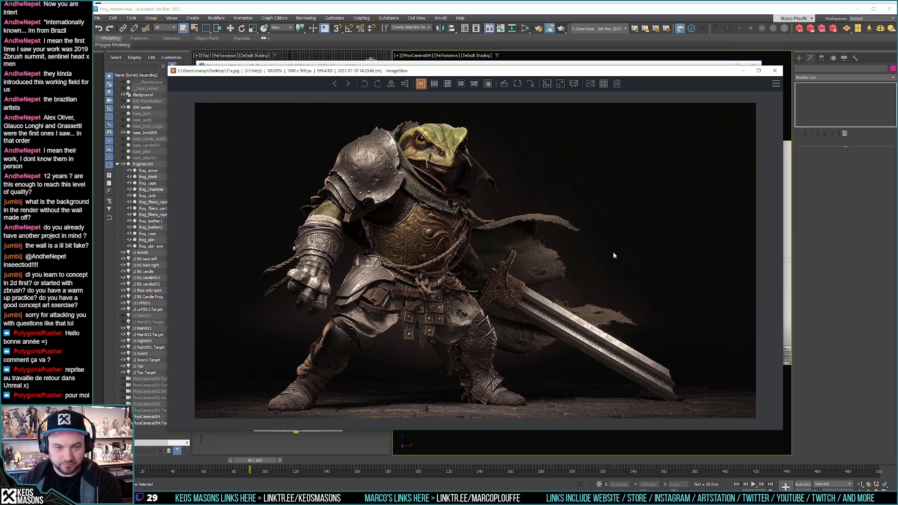
key(Left)
key(Right)
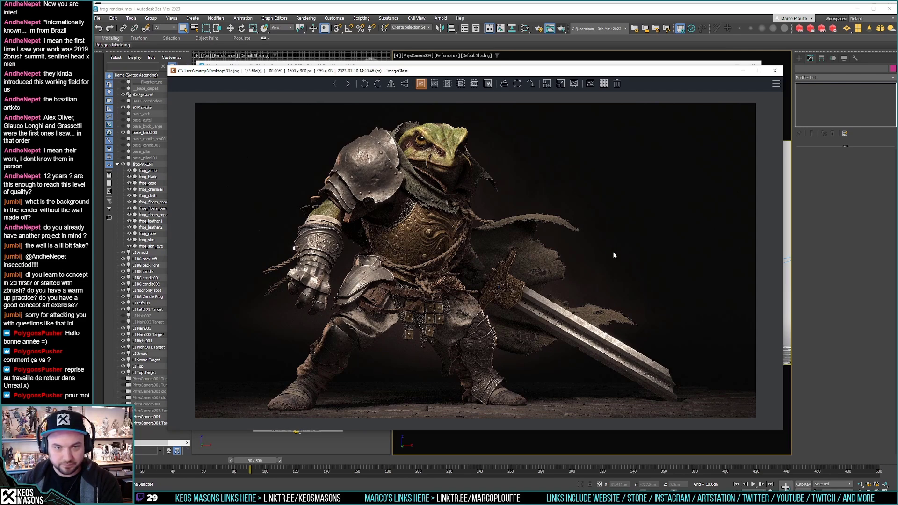
key(Left)
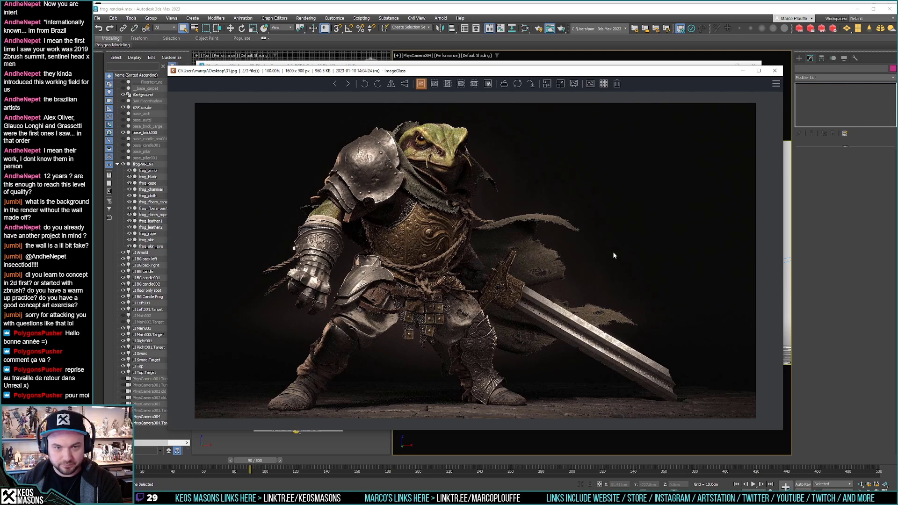
key(Right)
key(Left)
key(Right)
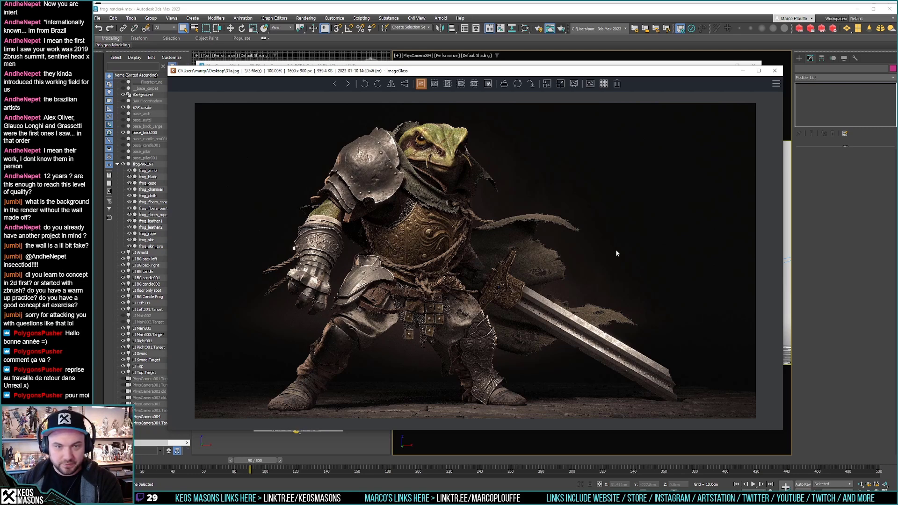
key(Left)
key(Right)
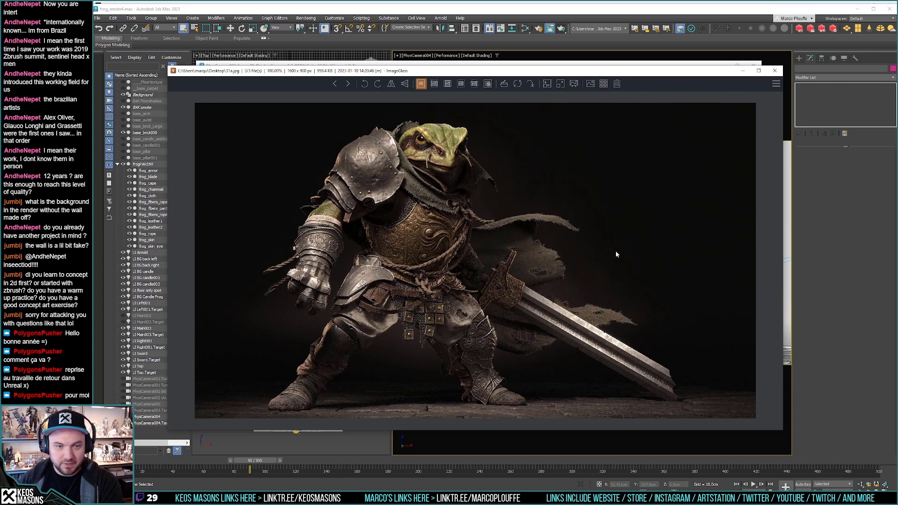
key(Left)
key(Right)
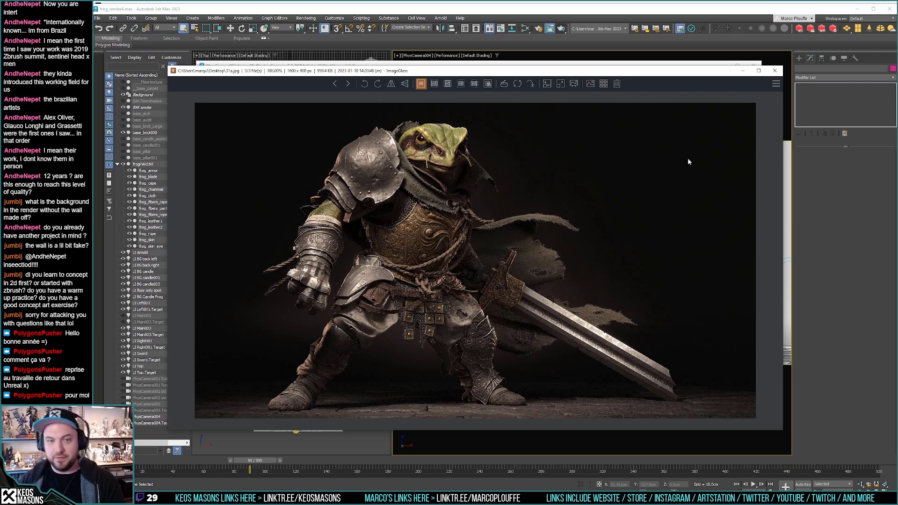
Step: Close ImageGlass and the render window, returning to Substance Painter
click(775, 71)
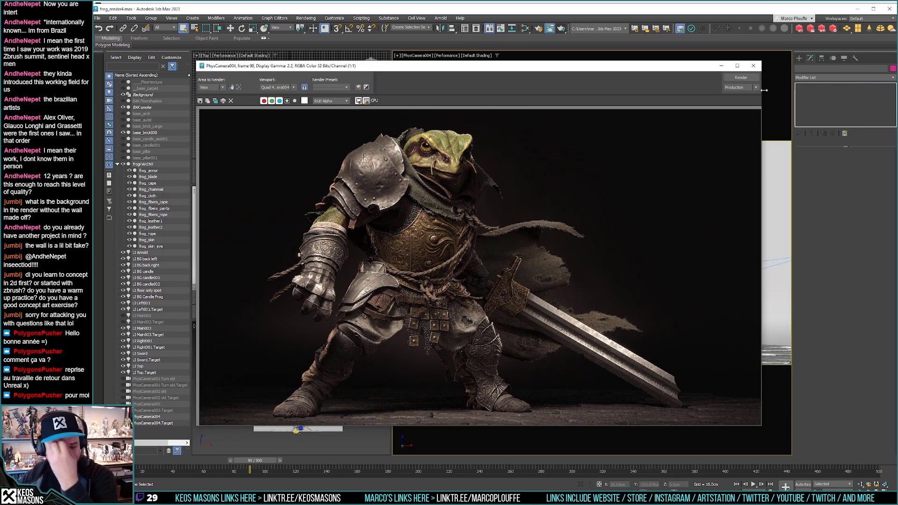
click(753, 66)
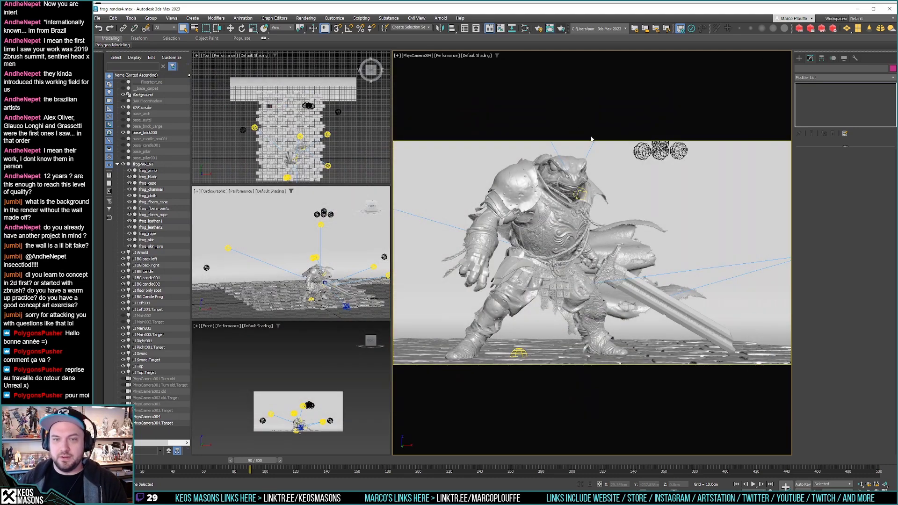
key(alt+Tab)
Step: Close Export textures, make the filter affect color instead of roughness, and view Base color
click(529, 221)
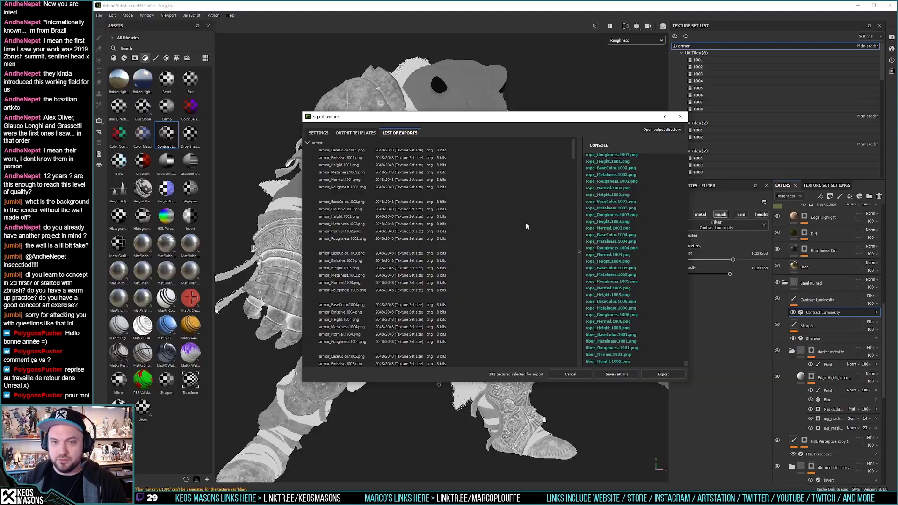
click(680, 118)
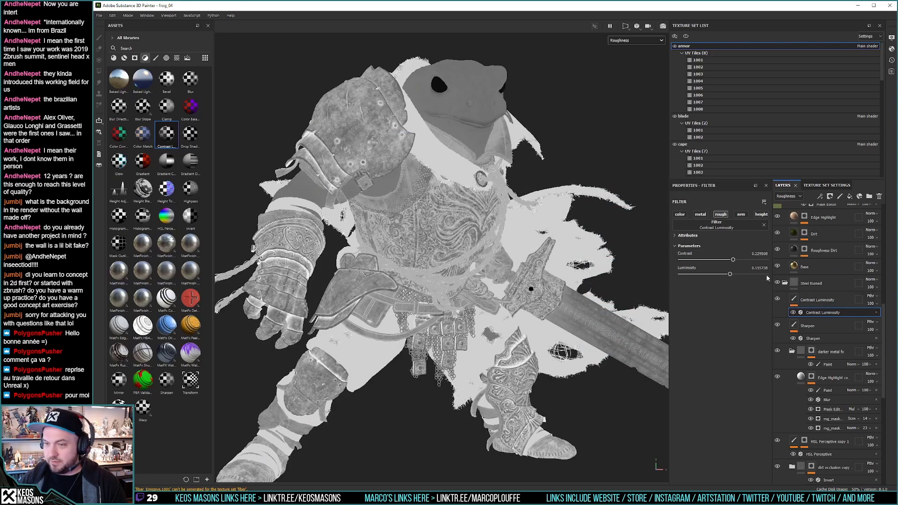
click(680, 214)
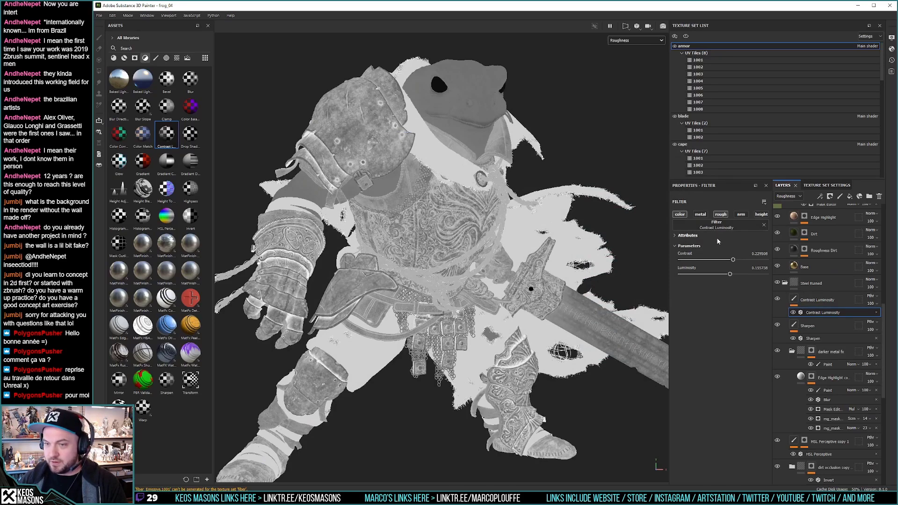
click(724, 216)
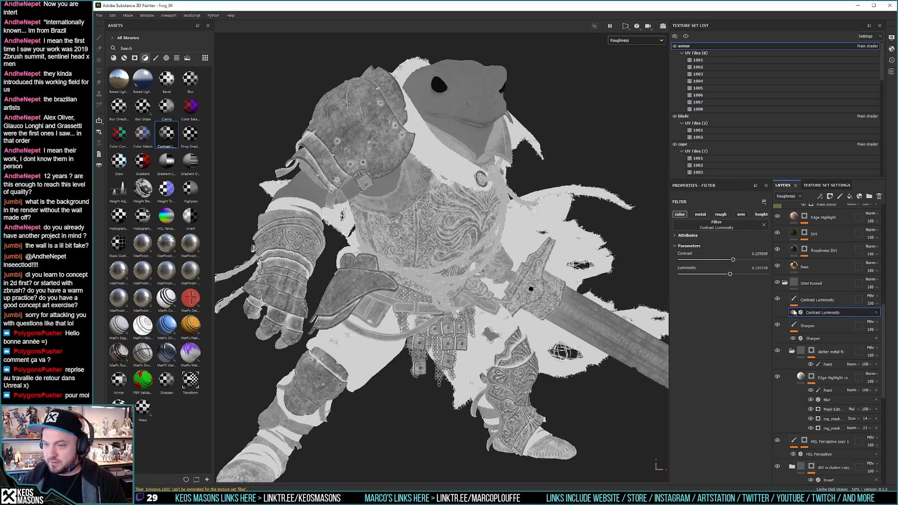
click(630, 40)
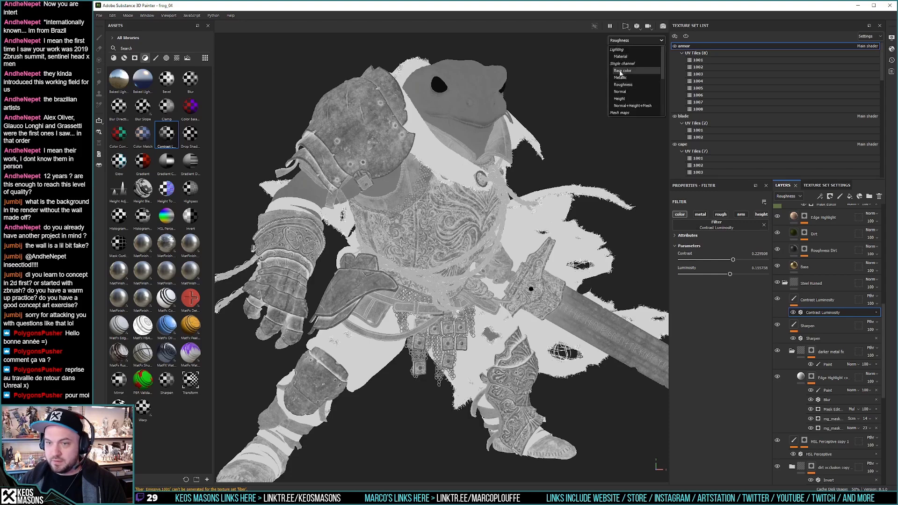
click(623, 70)
Step: Lower the Contrast Luminosity contrast and toggle the layer on and off to compare
click(778, 299)
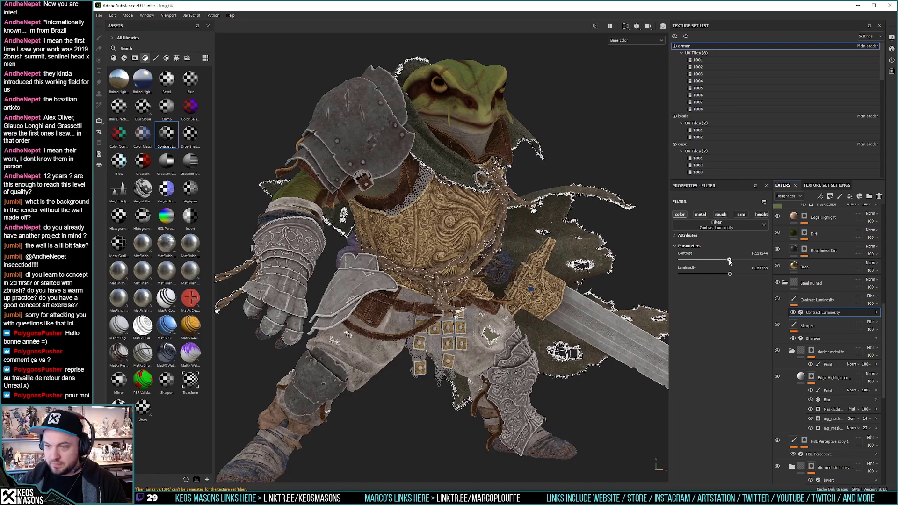
drag(733, 260, 718, 274)
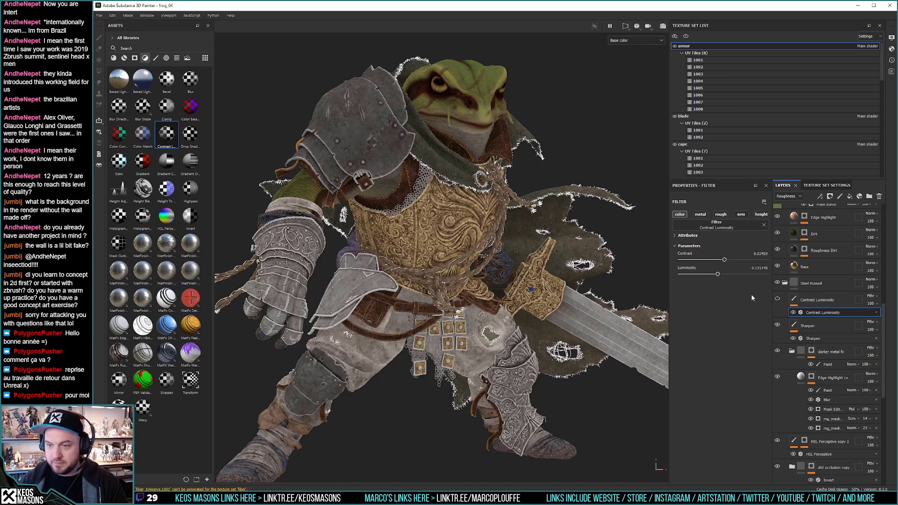
click(778, 299)
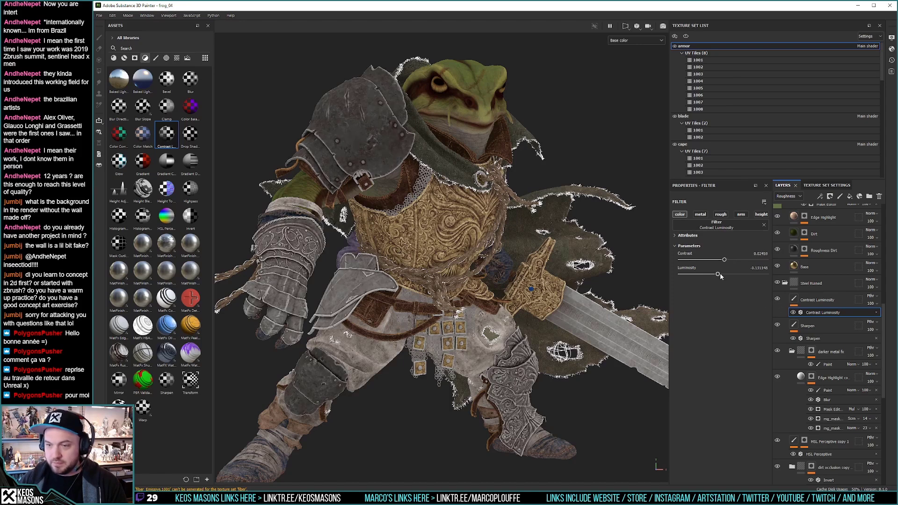
click(778, 299)
click(778, 299)
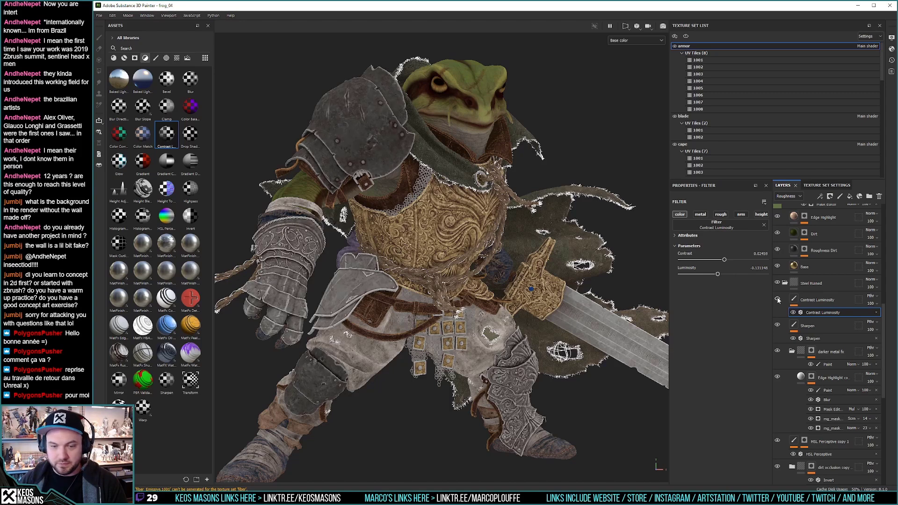
click(778, 299)
click(778, 299)
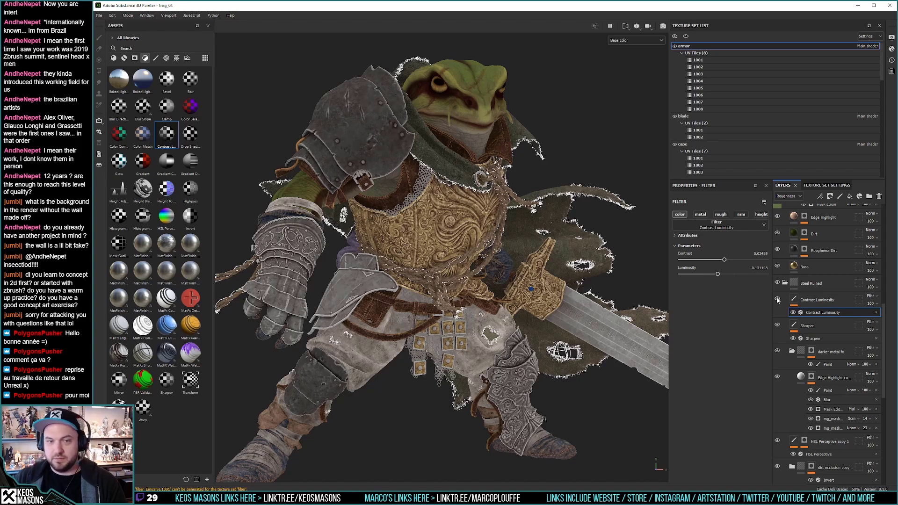
Step: Close the leftover render viewer, keeping Substance Painter in front
key(alt+Tab)
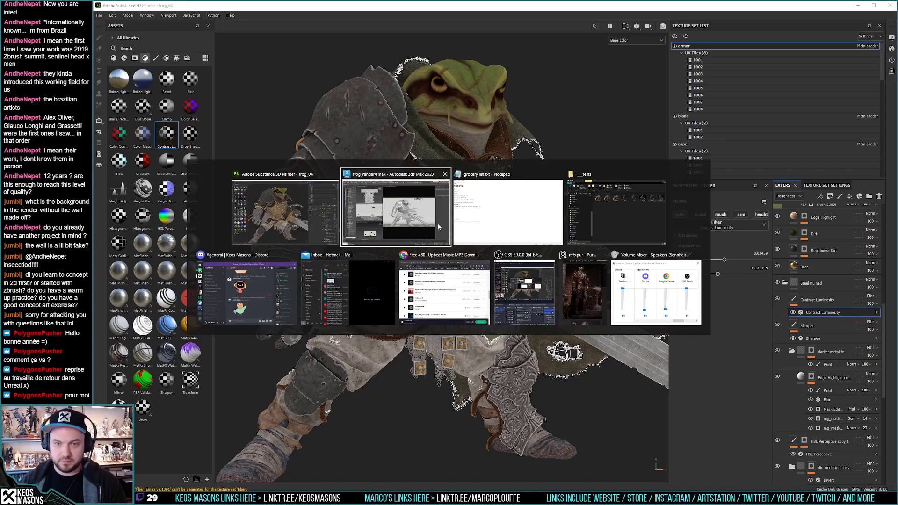
key(Escape)
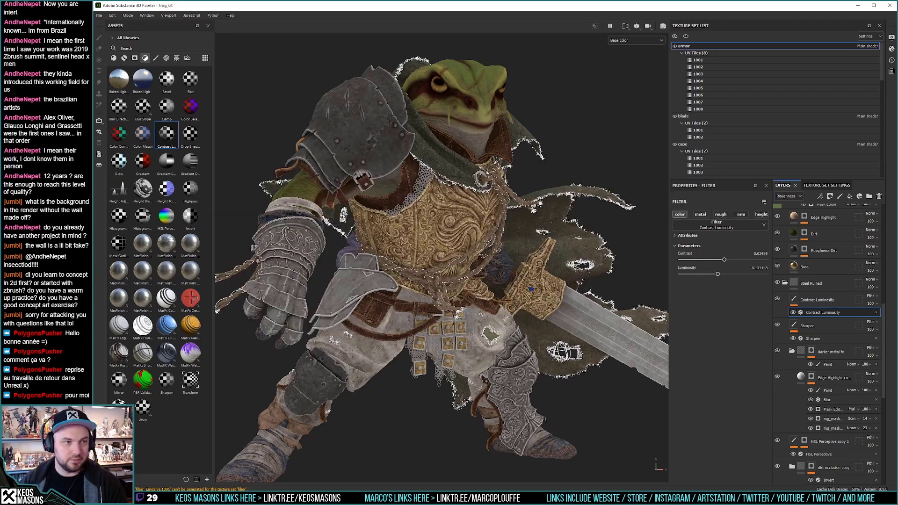
key(alt+Tab)
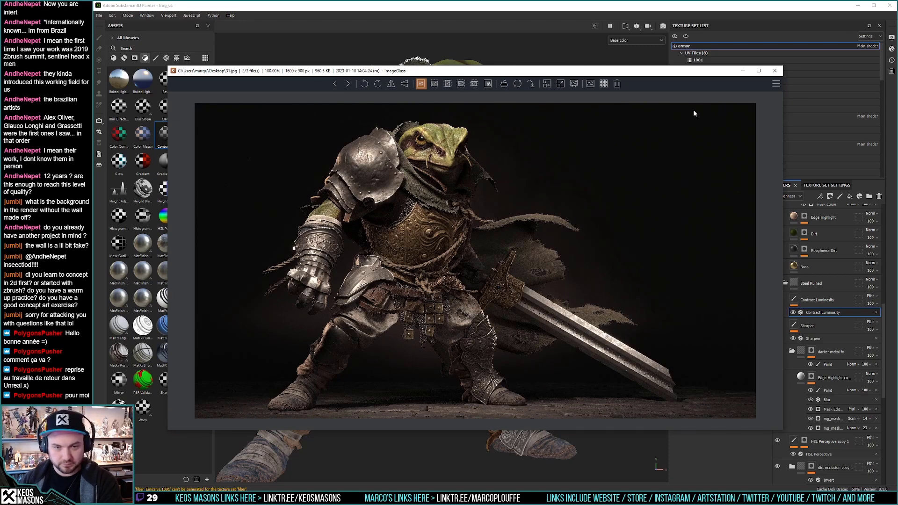
click(779, 73)
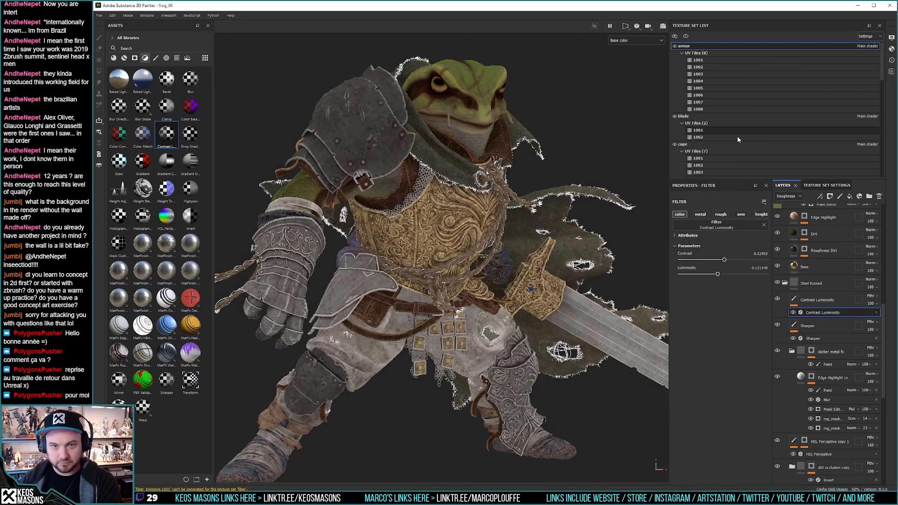
Step: Compare by toggling Contrast Luminosity, darker metal fx and HSL Perceptive copy 1, then delete Contrast Luminosity
click(817, 300)
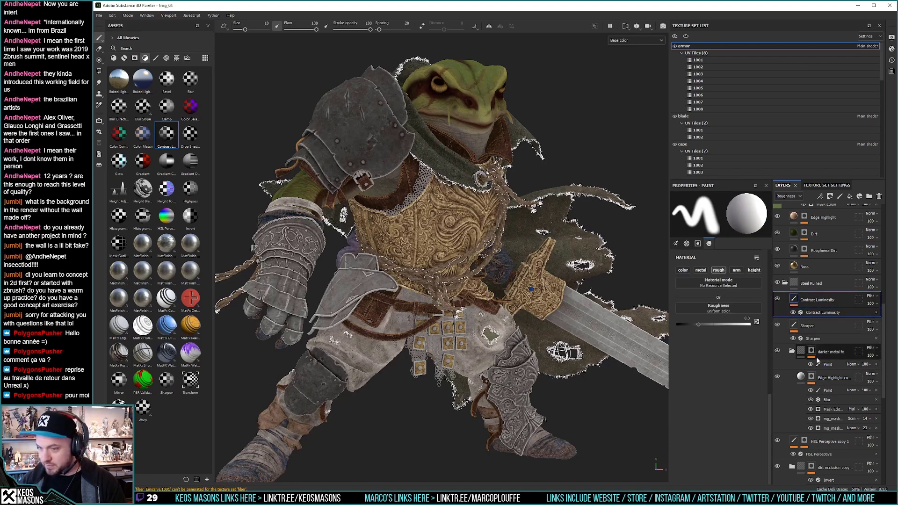
click(777, 298)
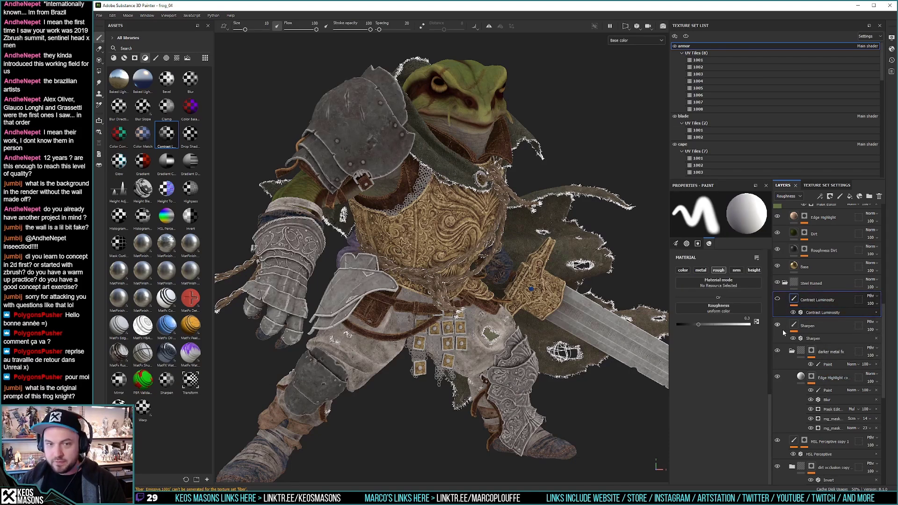
click(777, 350)
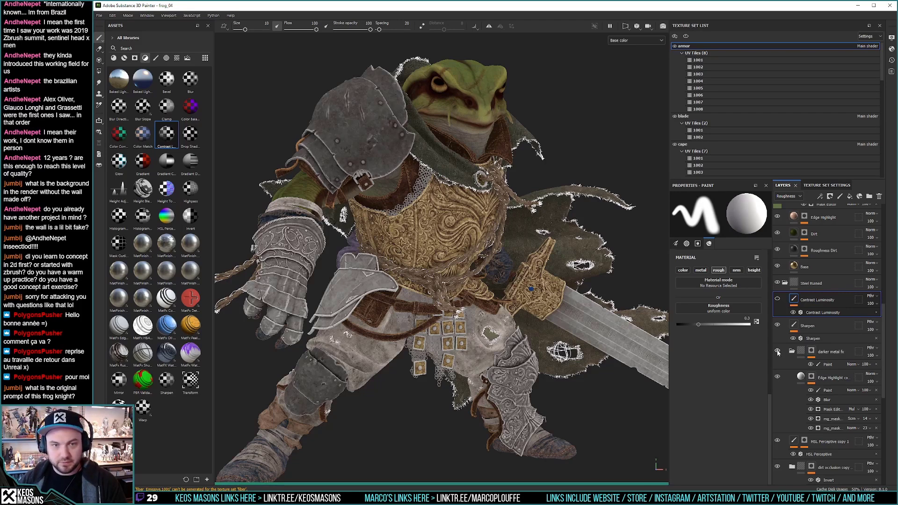
scroll(823, 394, down, 2)
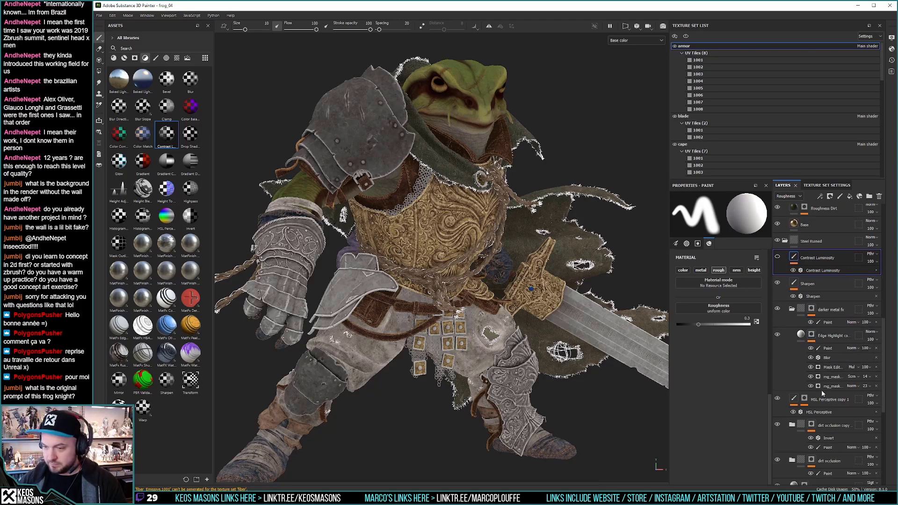
click(778, 399)
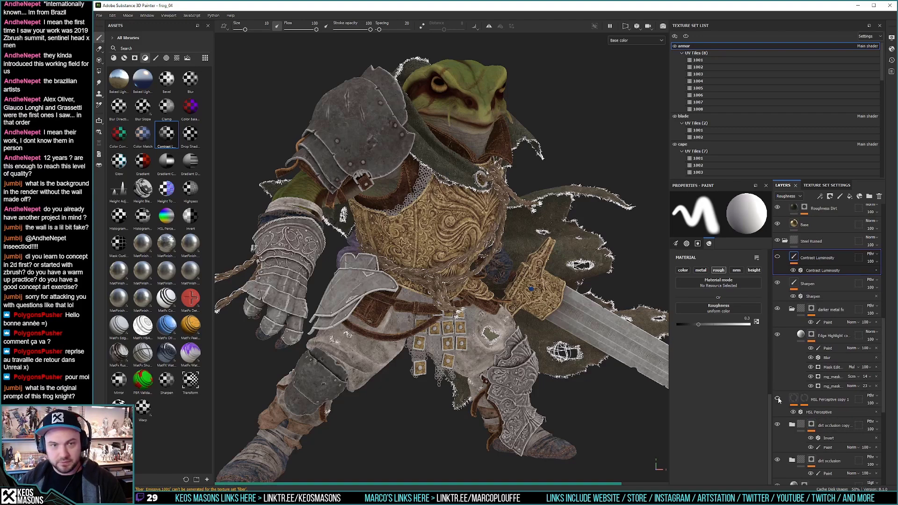
click(778, 399)
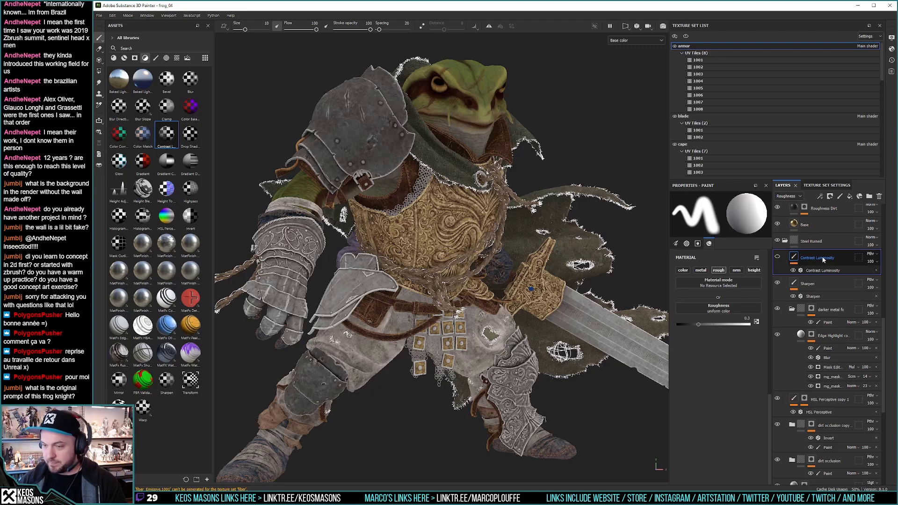
click(880, 196)
Step: Set the HSL Perceptive filter's Lightness to 0.25, undoing an attempted 0.2
click(826, 387)
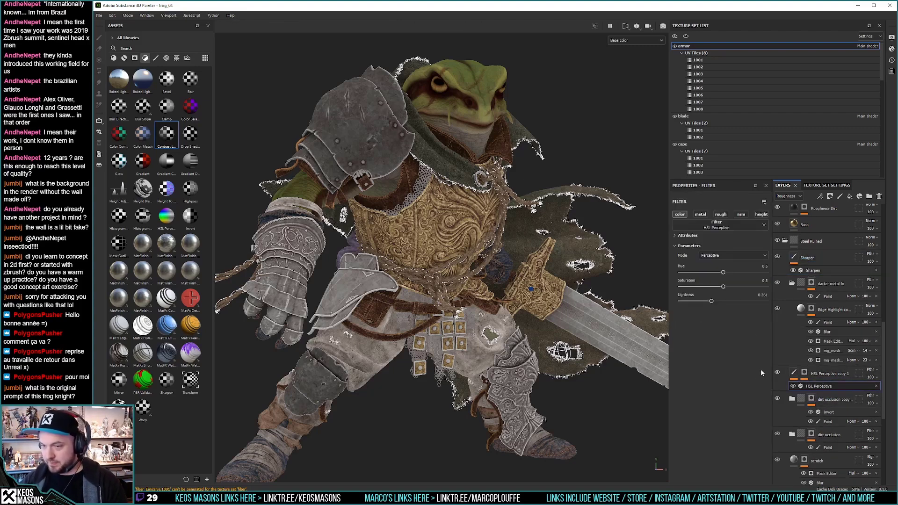
double_click(762, 295)
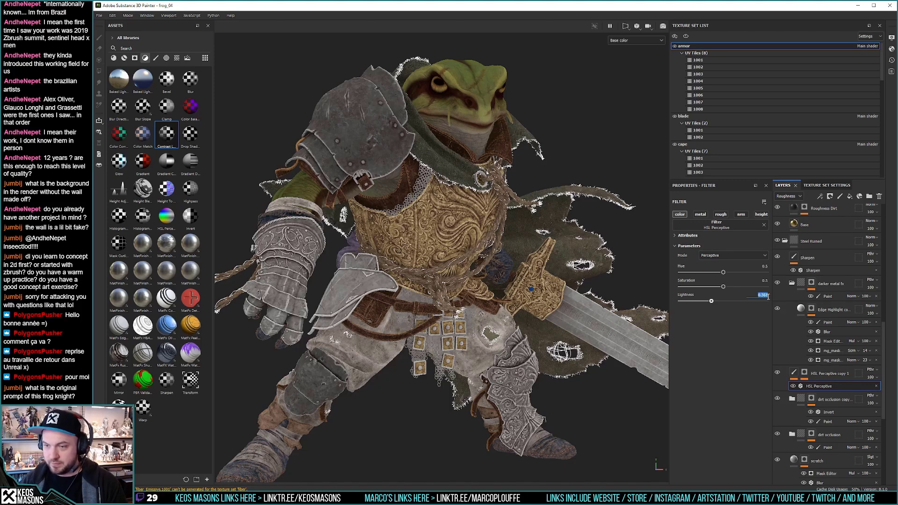
drag(761, 295, 774, 295)
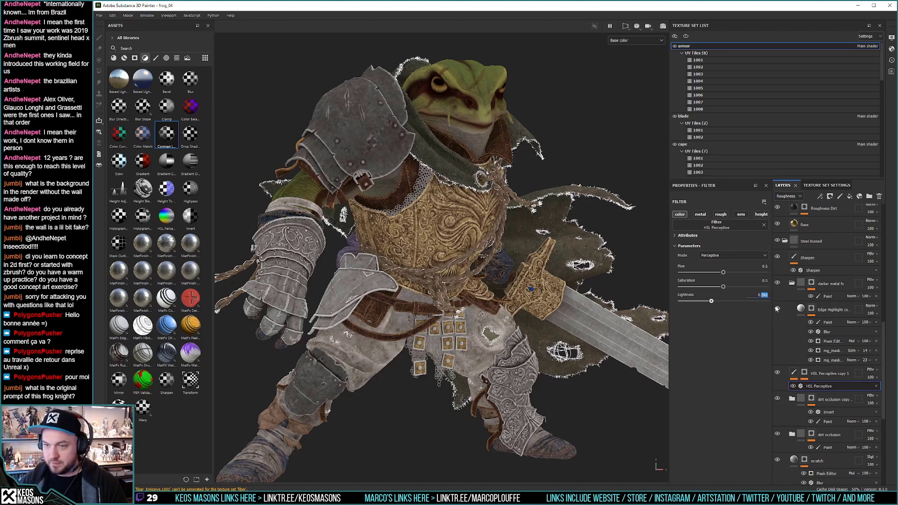
key(Return)
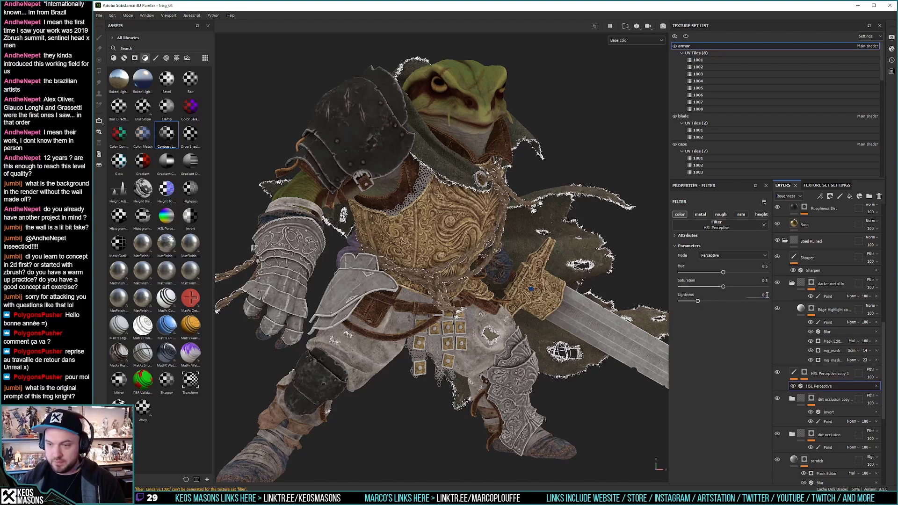
click(765, 295)
click(113, 15)
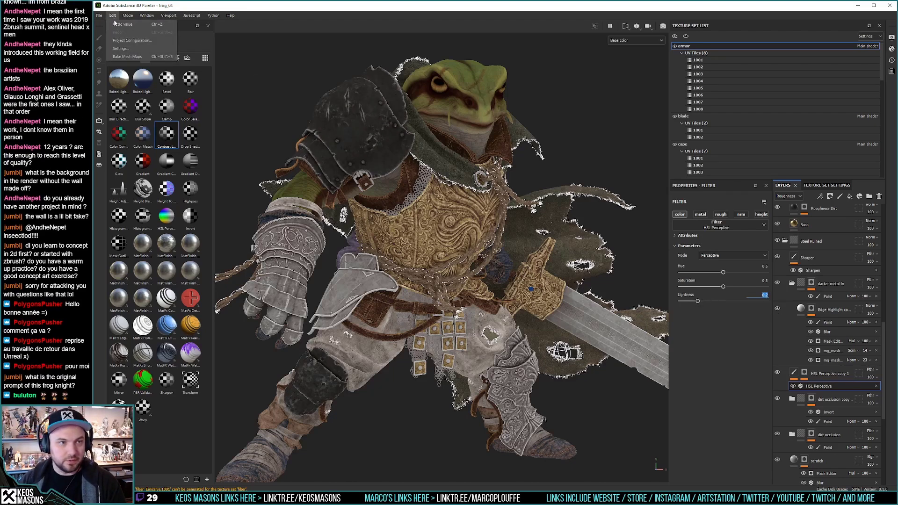
click(126, 24)
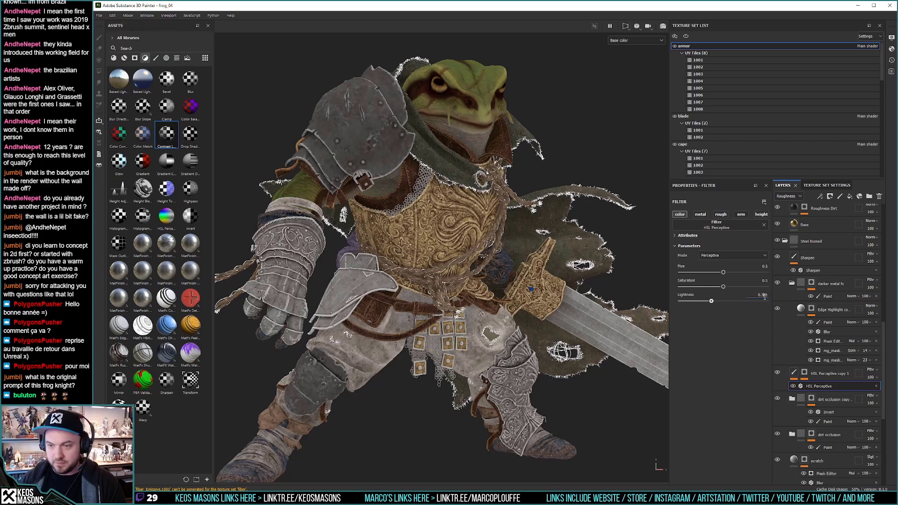
text(0.25)
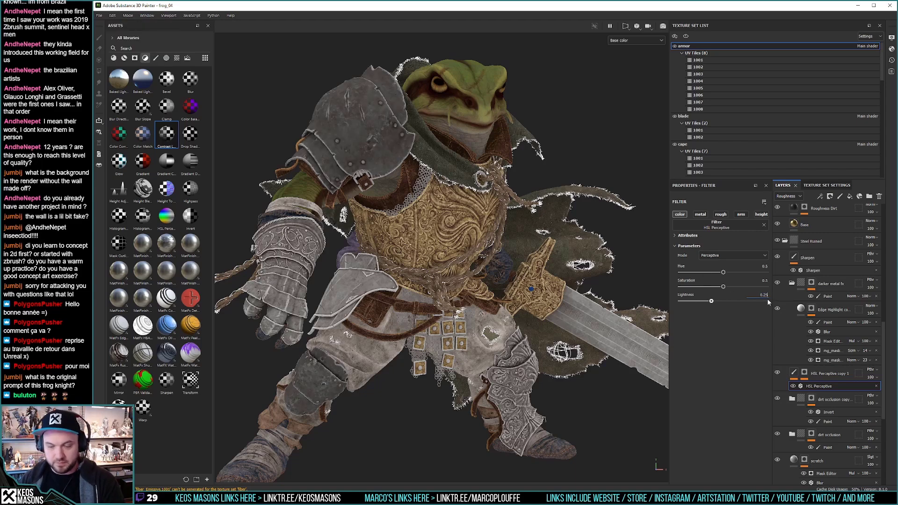
key(Return)
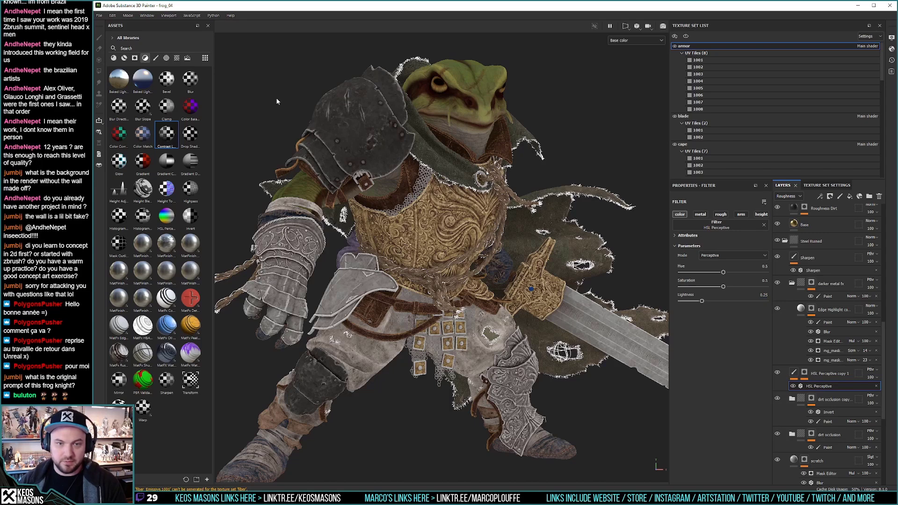
Step: Check the texture export settings and dismiss an accidentally opened import window
click(99, 15)
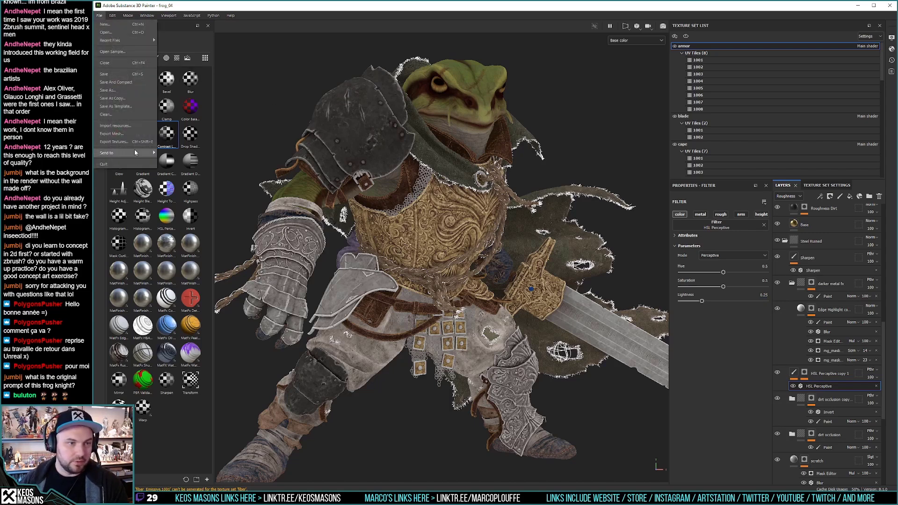
click(123, 142)
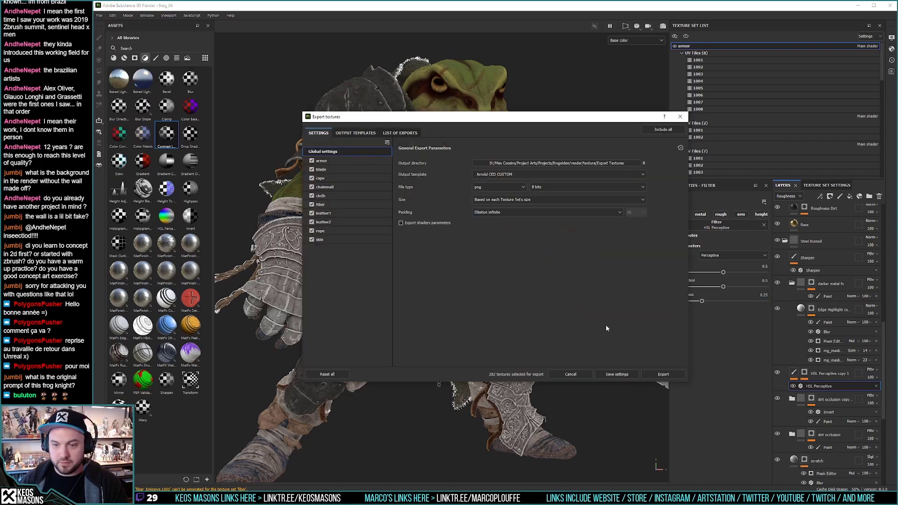
click(632, 376)
key(alt+f)
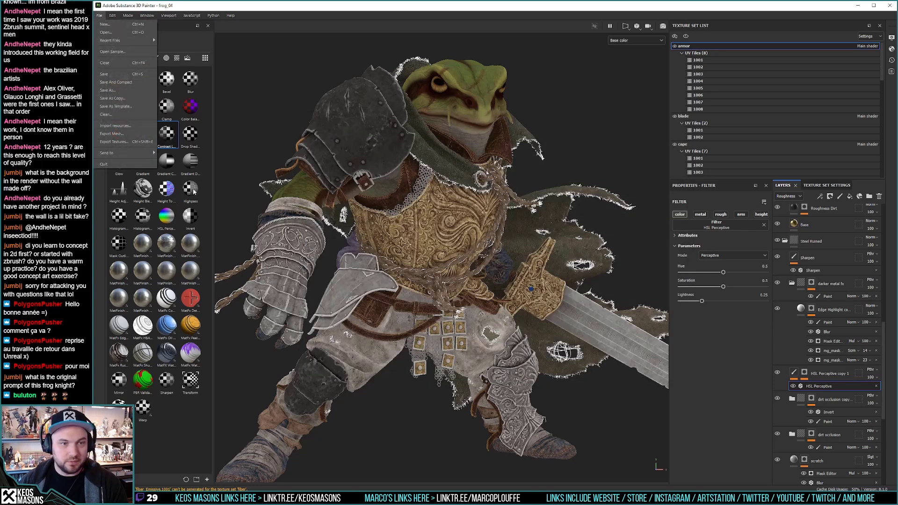
click(115, 125)
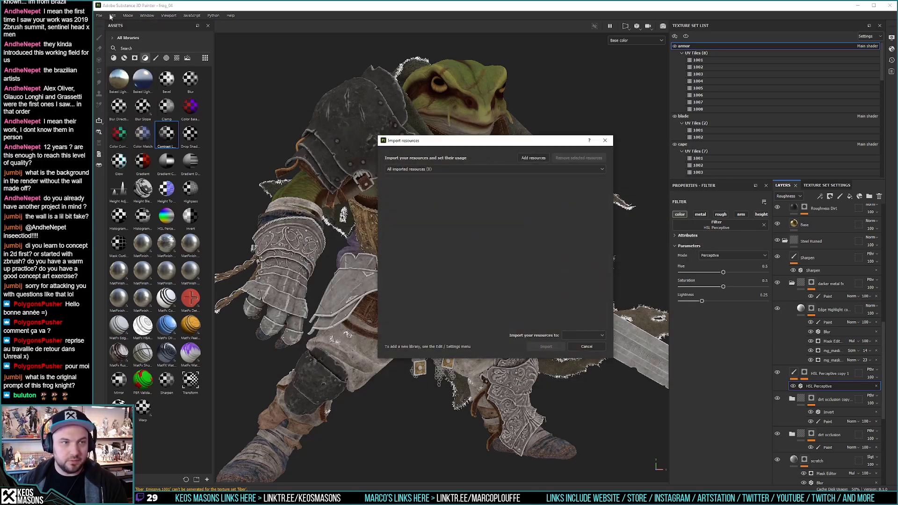
key(Escape)
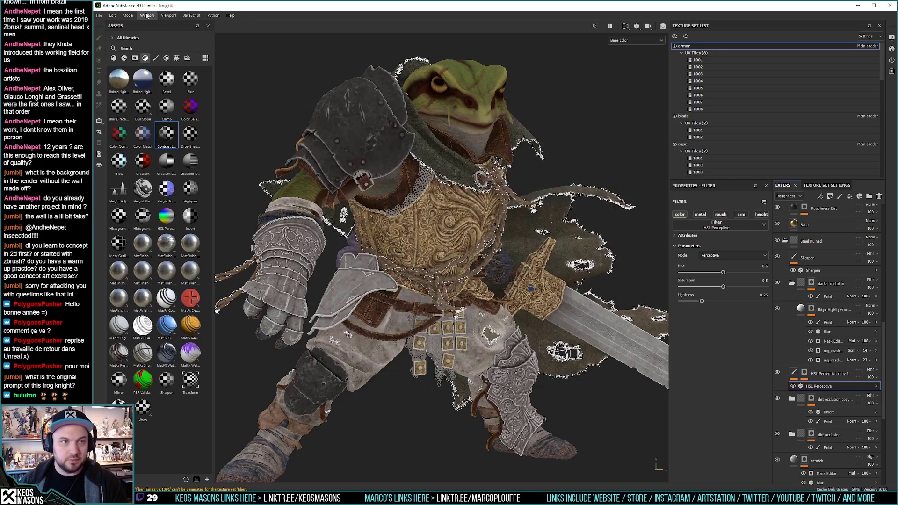
Step: Export all 282 textures as 8-bit PNG files and switch to 3ds Max
click(99, 15)
click(115, 142)
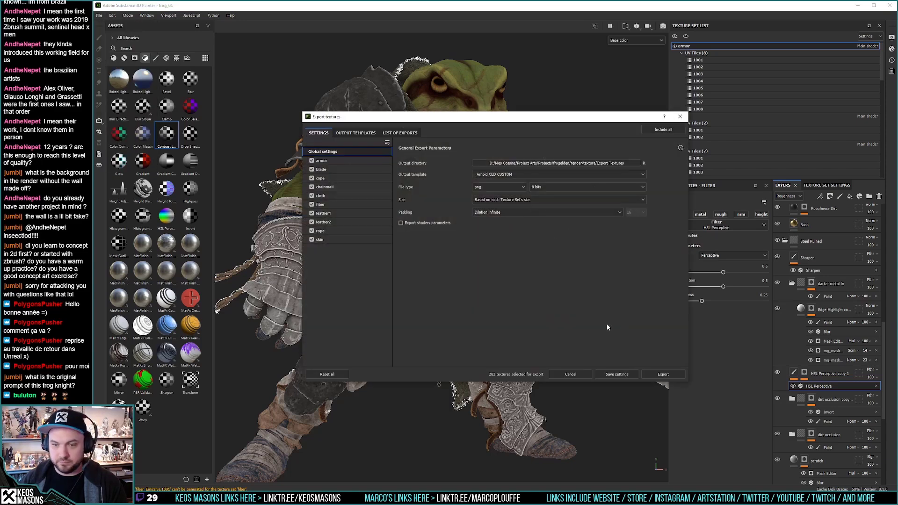
click(668, 377)
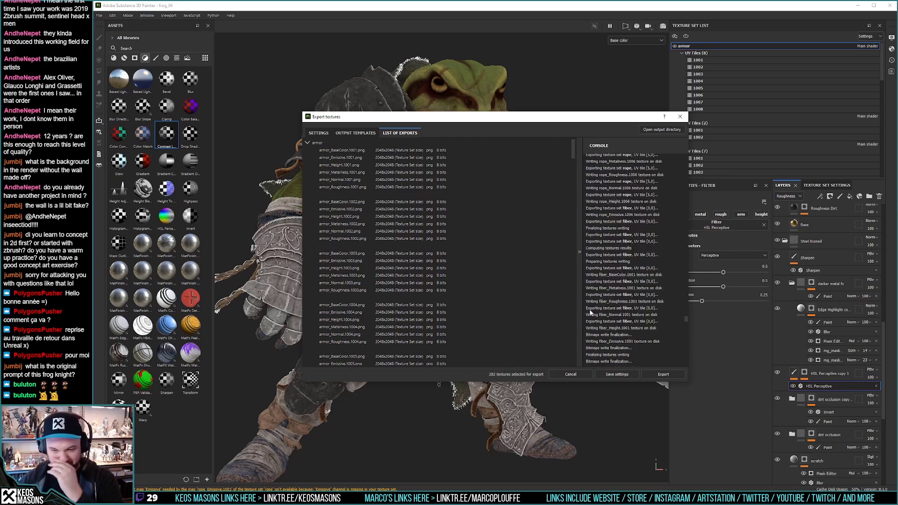
click(618, 375)
key(alt+Tab)
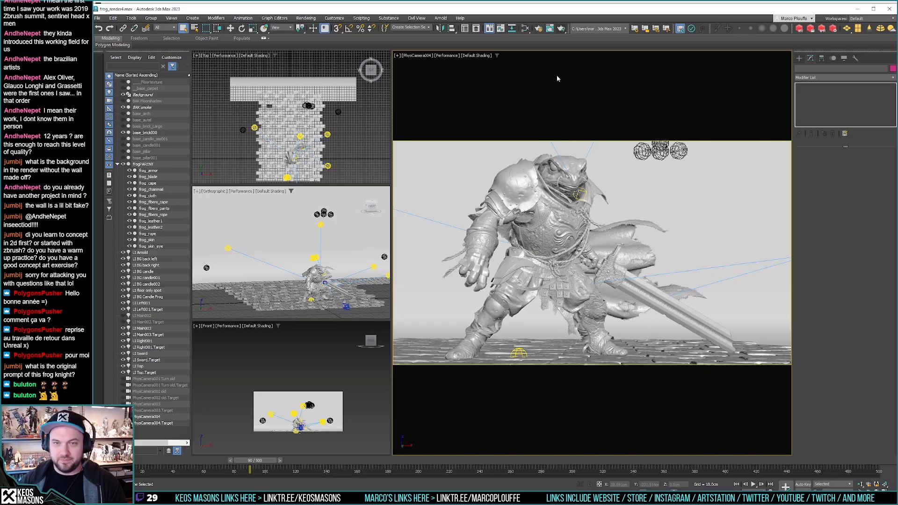
Step: Flush the Arnold caches and production-render the frog knight
click(441, 17)
click(440, 18)
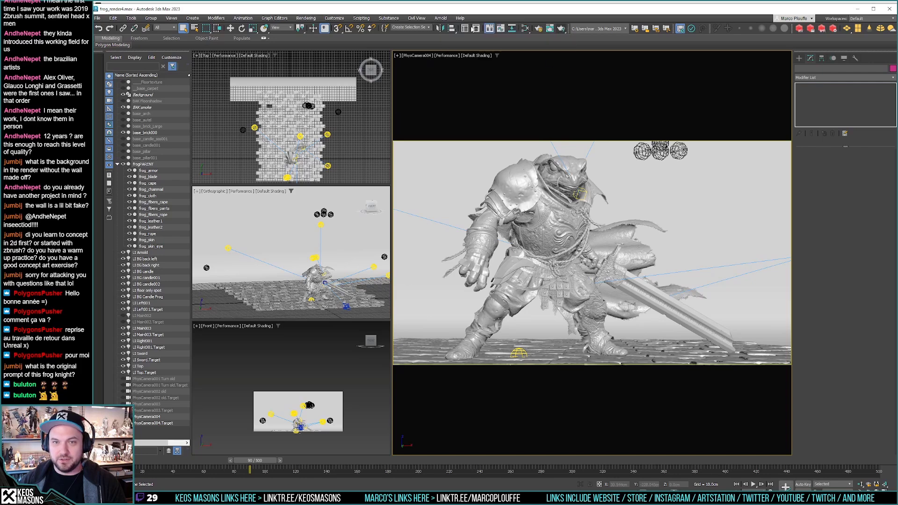
click(441, 18)
click(525, 65)
click(560, 28)
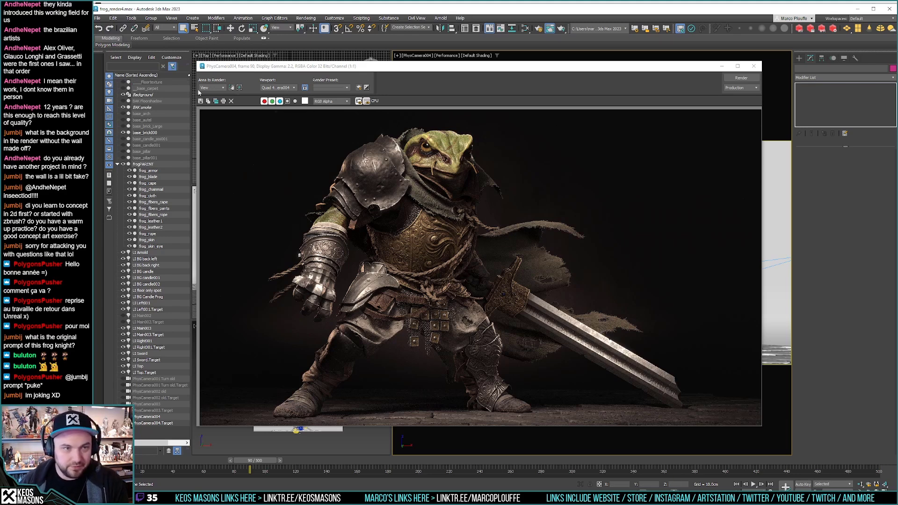
Step: Save the render over Desktop\31a.jpg and open it in ImageGlass
click(200, 101)
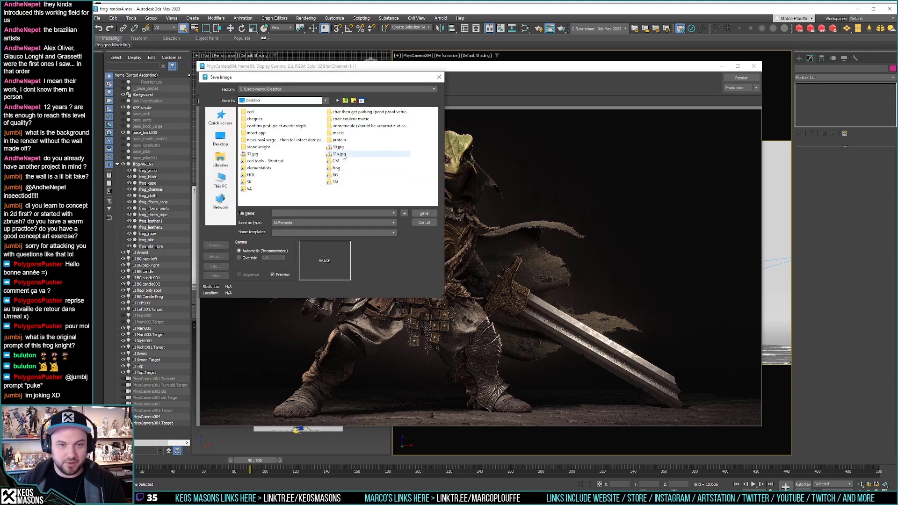
click(343, 157)
key(Return)
key(Return)
key(Return)
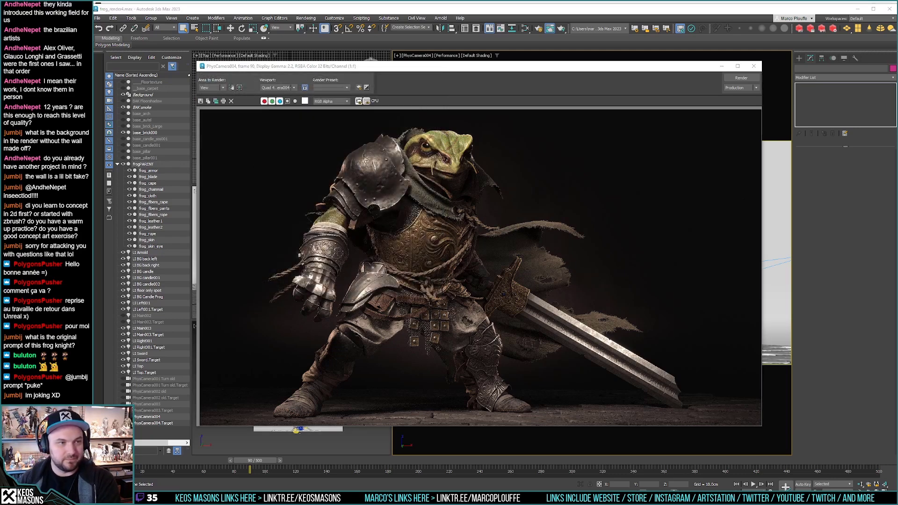
key(alt+Tab)
Step: Flip repeatedly between 31.jpg and 31a.jpg to compare the old and new renders
key(Right)
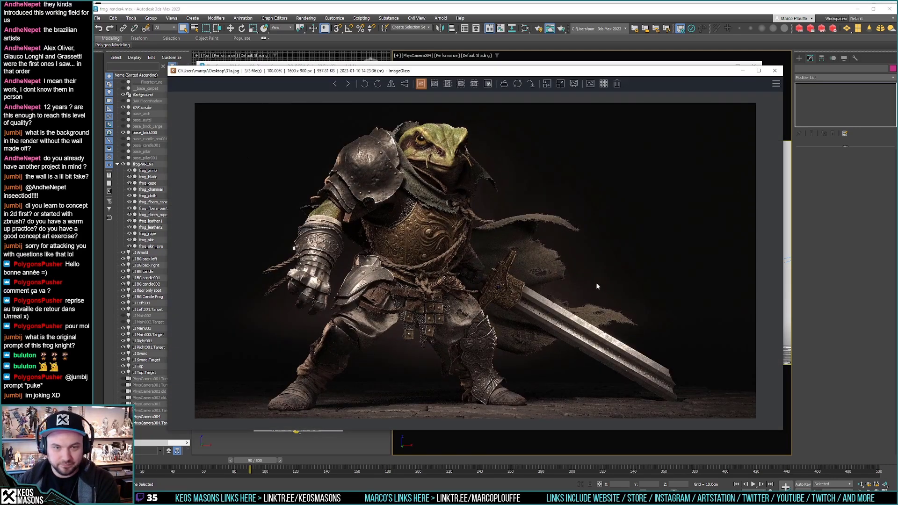
key(Left)
key(Right)
key(Left)
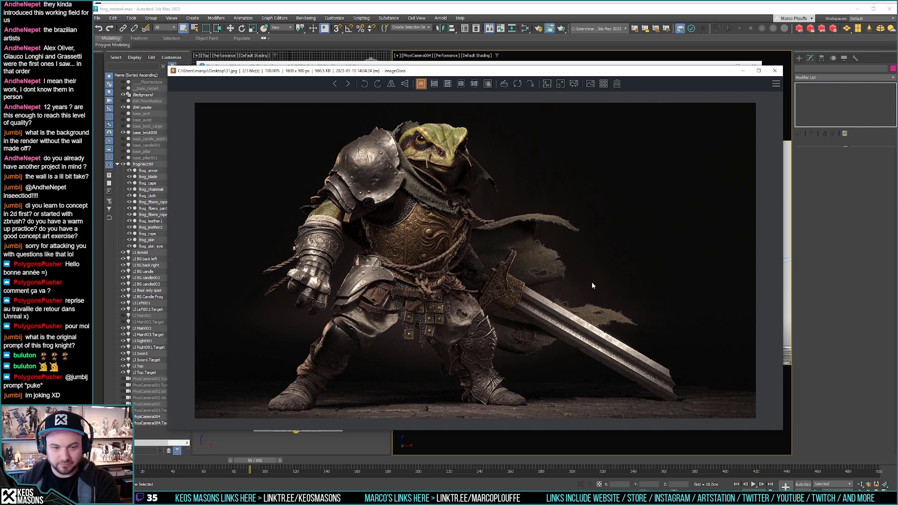
key(Right)
key(Left)
key(Right)
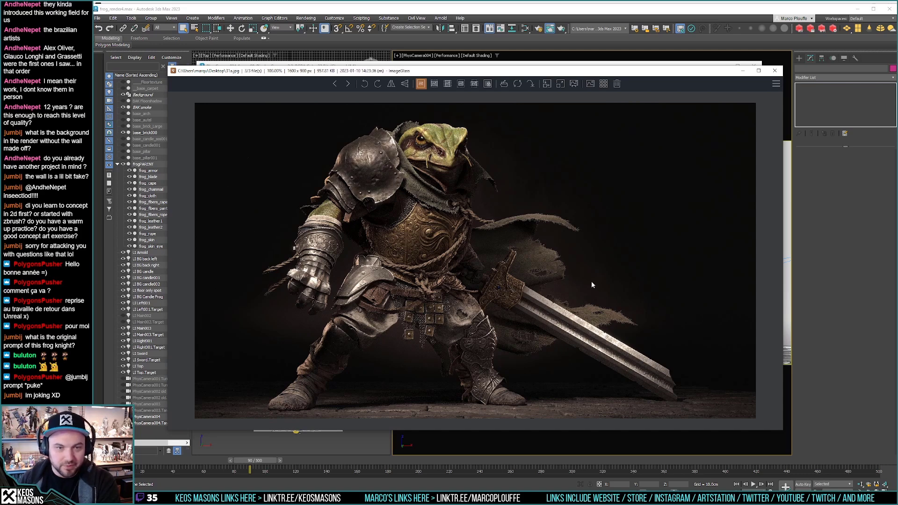
key(Left)
key(Right)
key(Left)
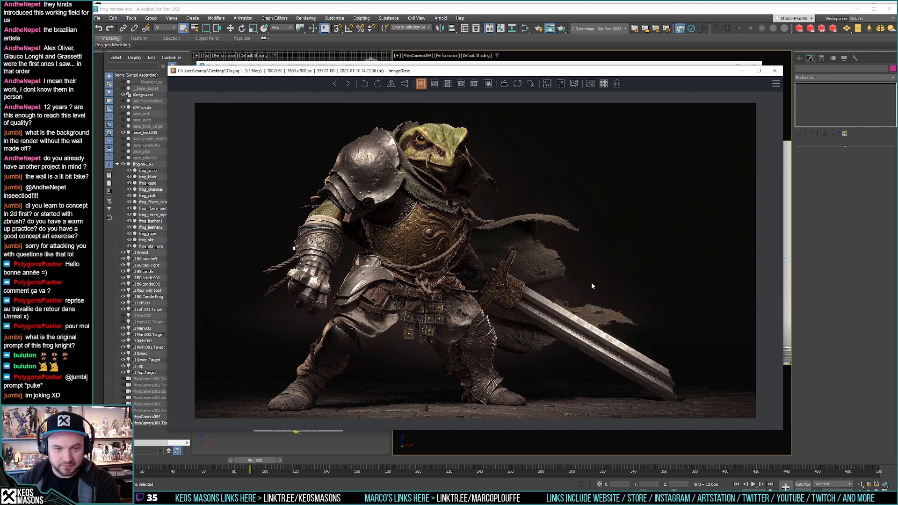
key(Right)
key(Left)
key(Right)
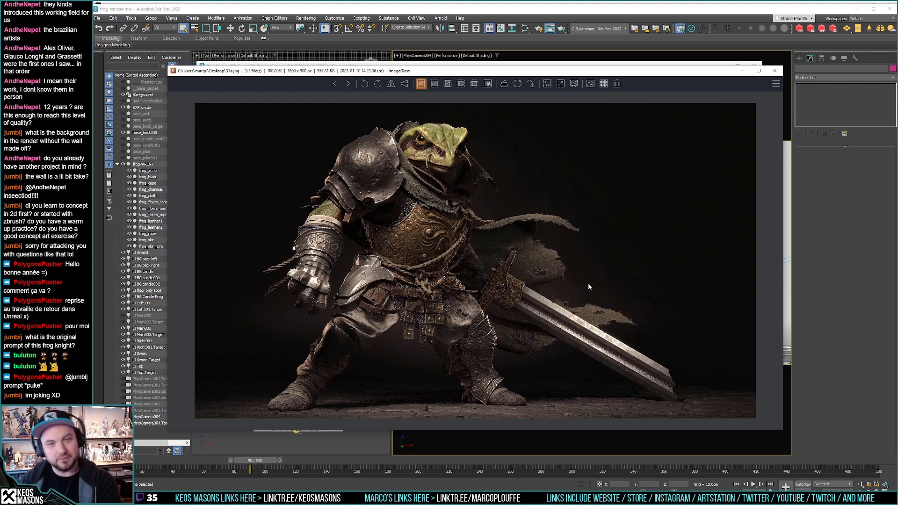
key(Left)
key(Right)
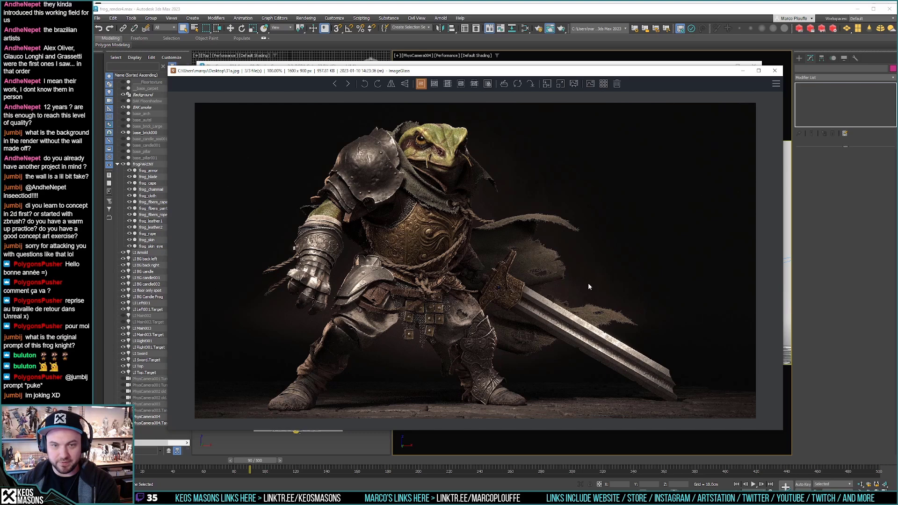
key(Left)
key(Right)
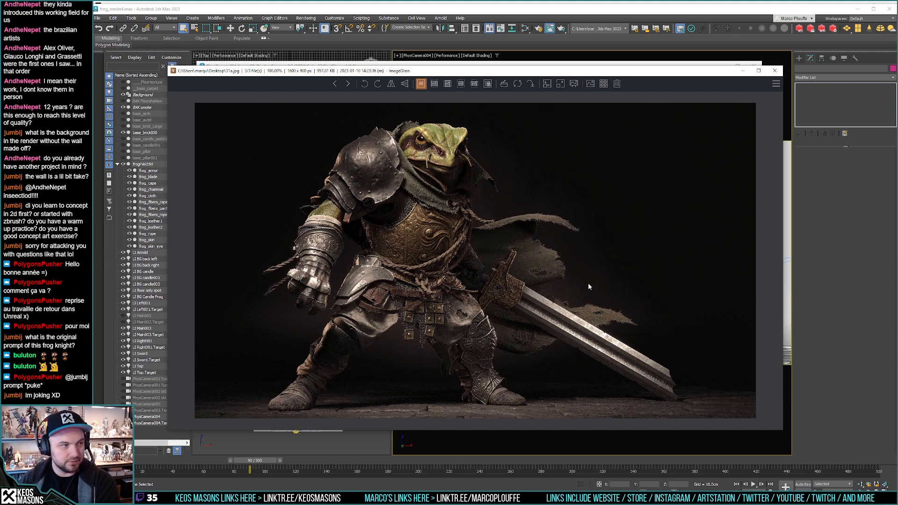
key(Left)
key(Right)
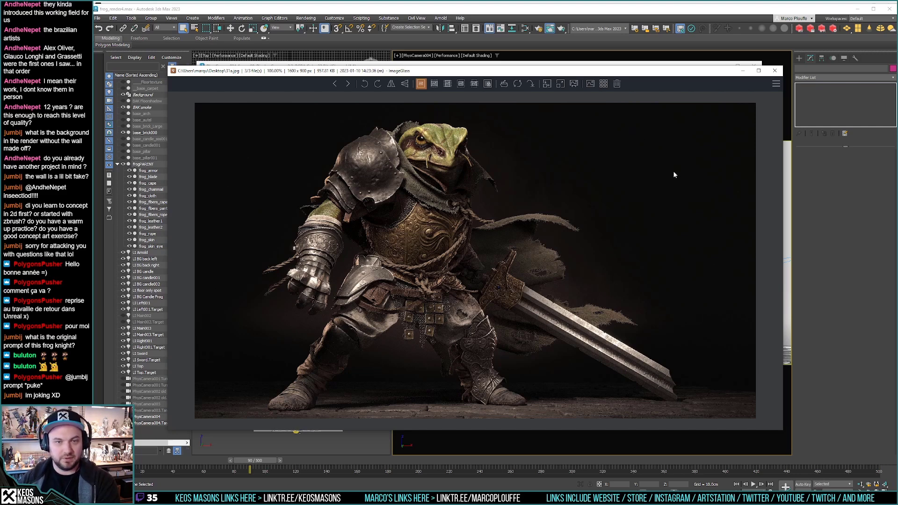
key(Left)
key(Right)
key(Left)
key(Right)
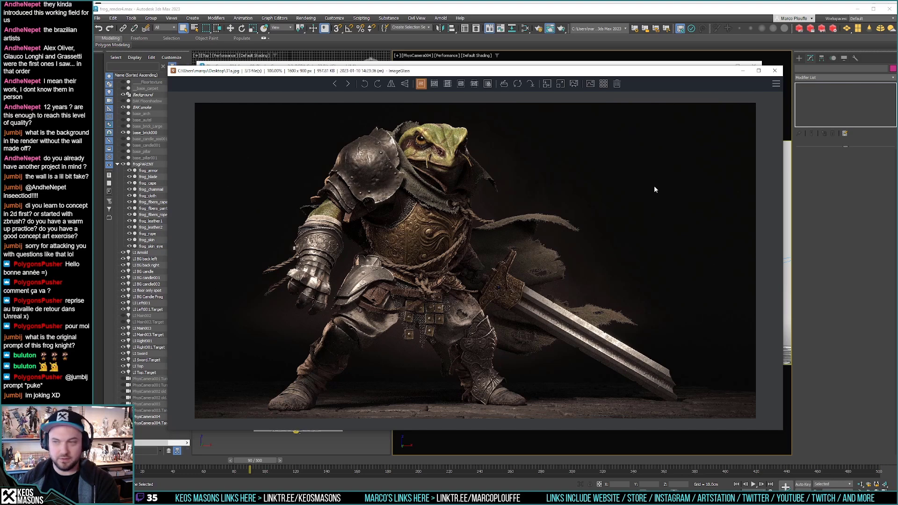
key(Left)
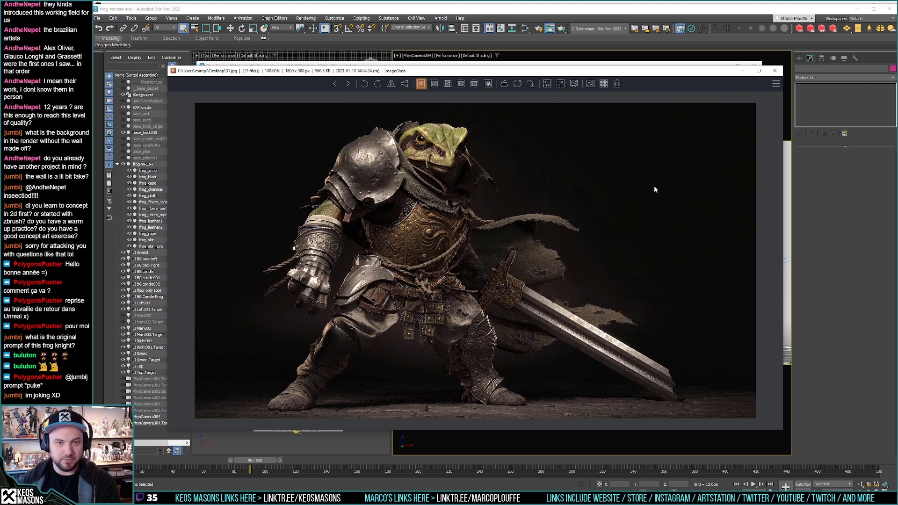
key(Right)
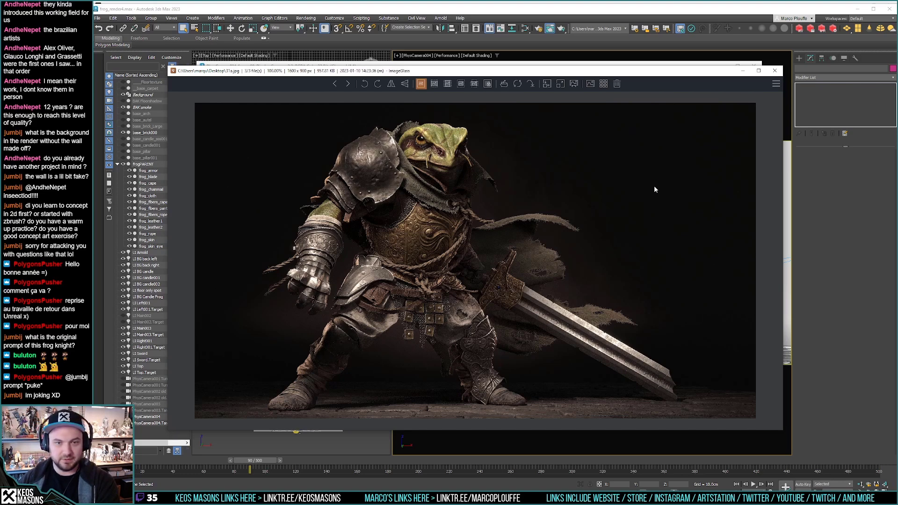
key(Left)
key(Right)
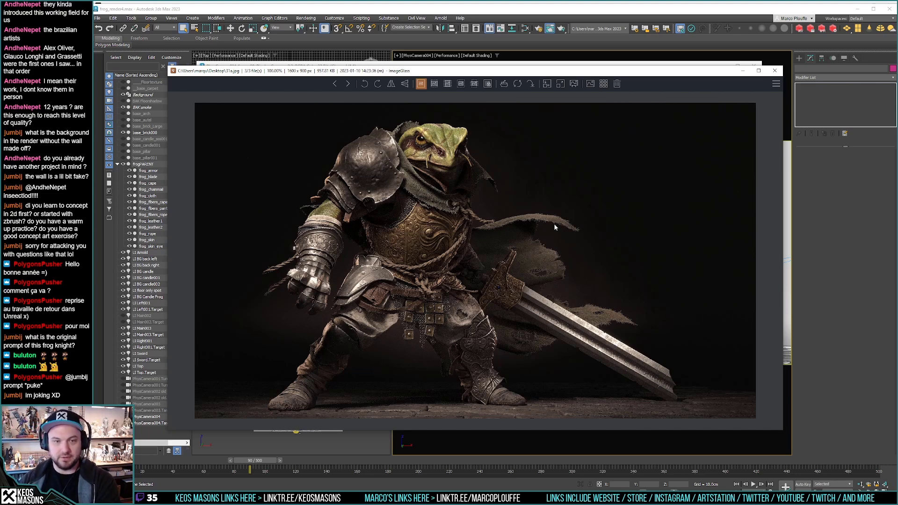
key(Left)
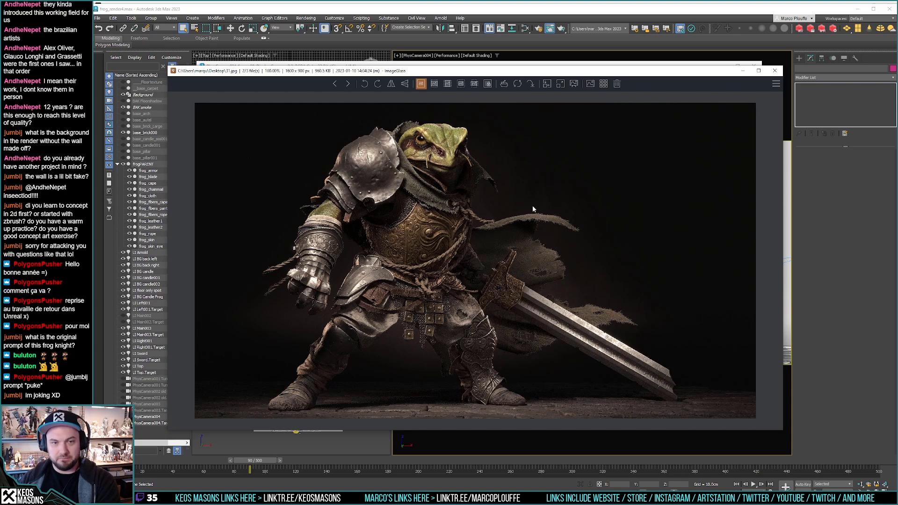
key(Right)
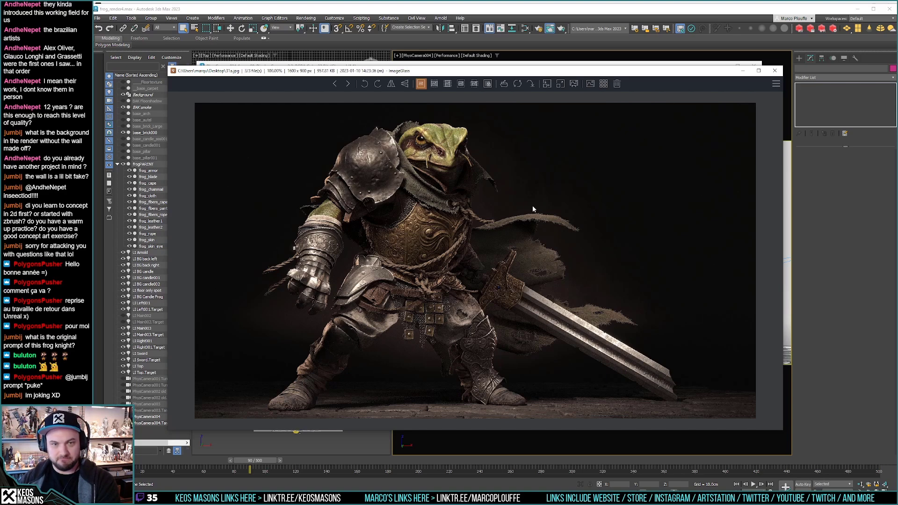
key(Left)
key(Right)
key(Left)
key(Right)
key(Left)
key(Right)
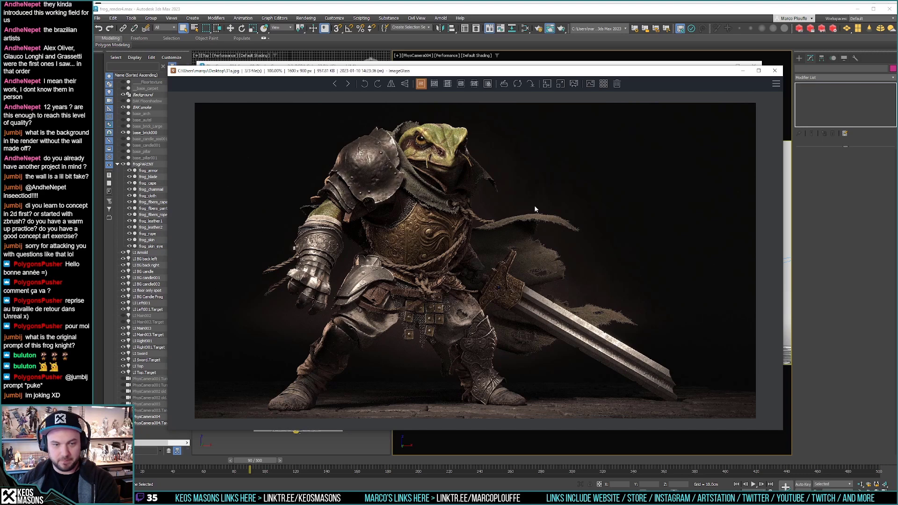
key(Left)
key(Right)
key(Left)
key(Right)
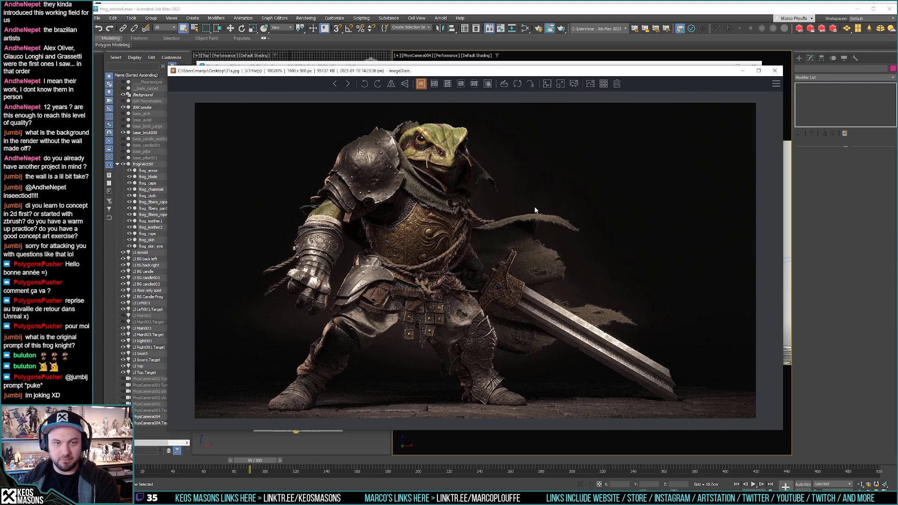
key(Left)
key(Right)
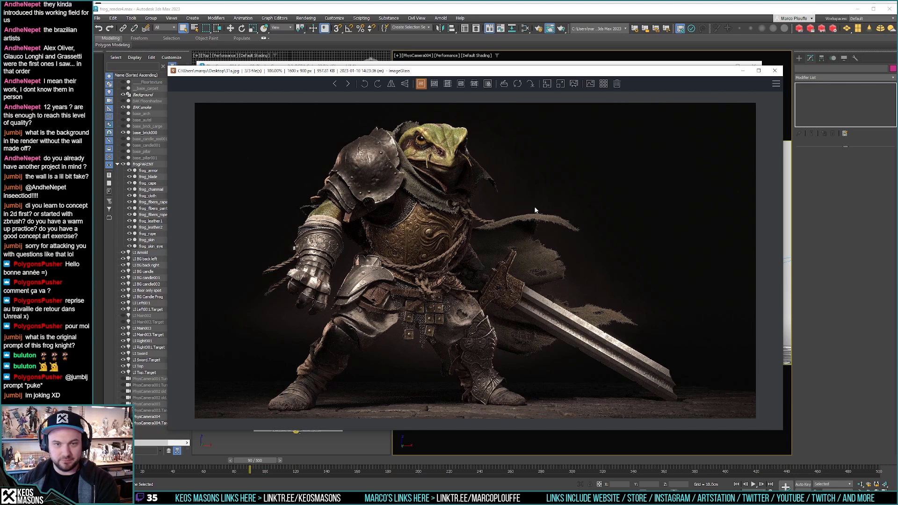
key(Left)
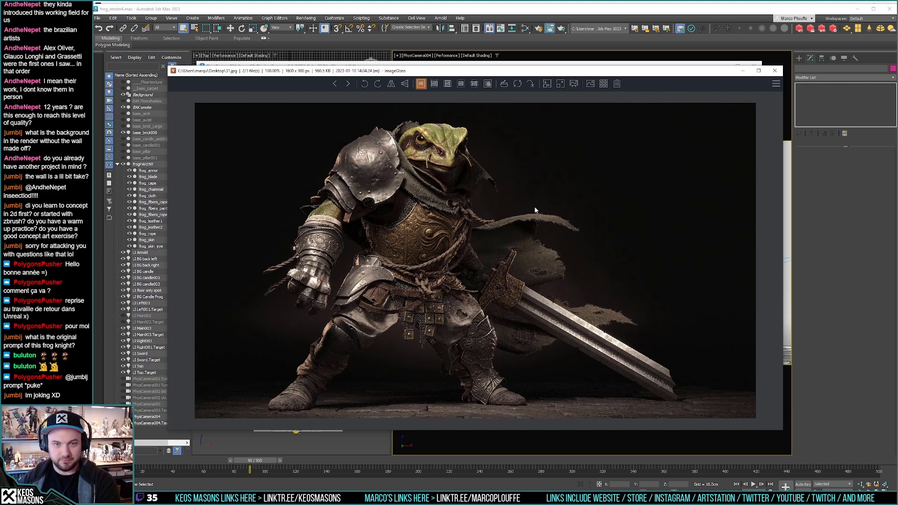
key(Right)
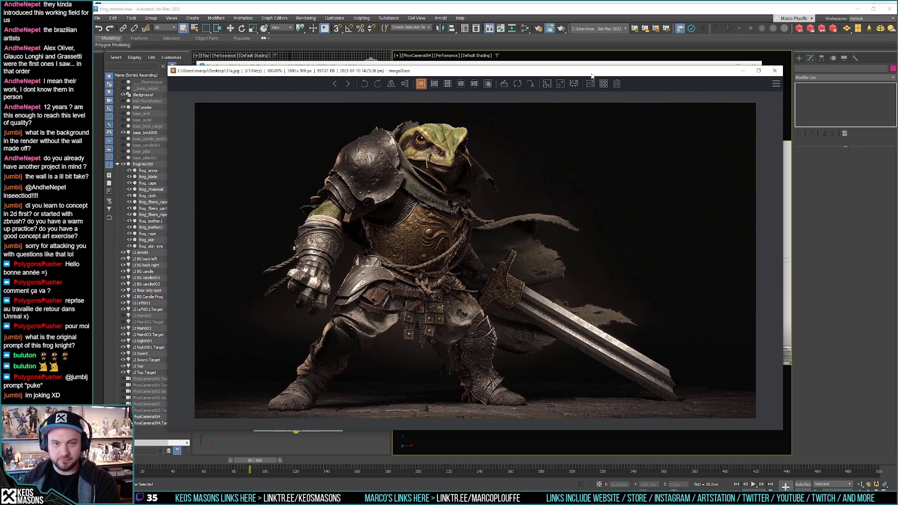
key(Left)
key(Right)
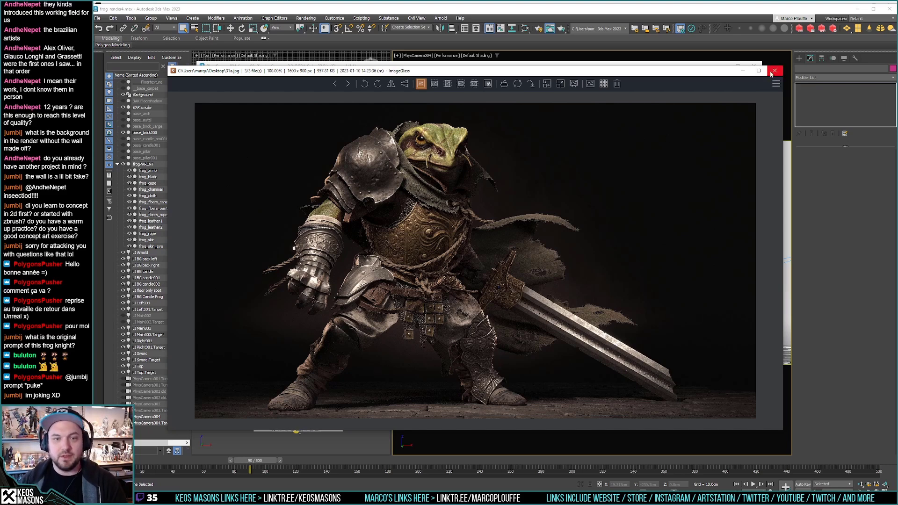
Step: Close ImageGlass, nudge the render frame, and return to Substance Painter
click(774, 71)
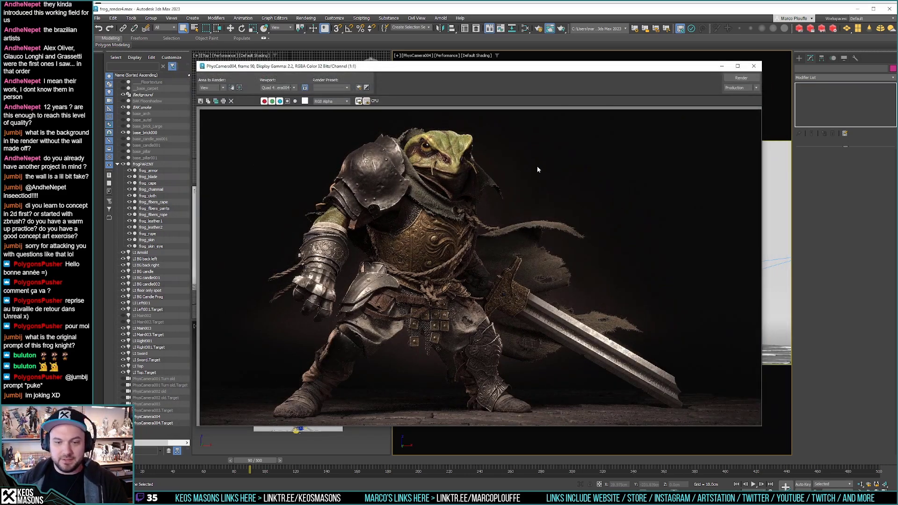
drag(501, 66, 511, 73)
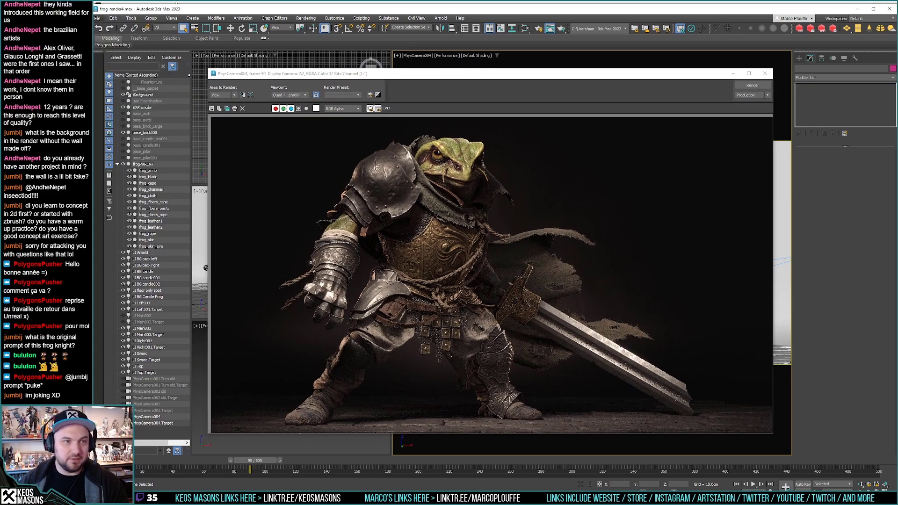
key(alt+Tab)
Step: Switch the viewport back to Material view and save the project
click(623, 41)
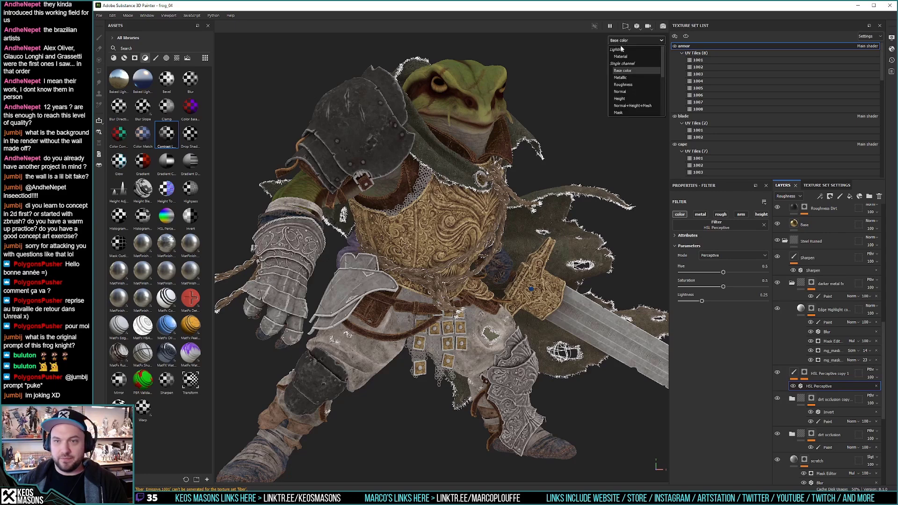
click(621, 56)
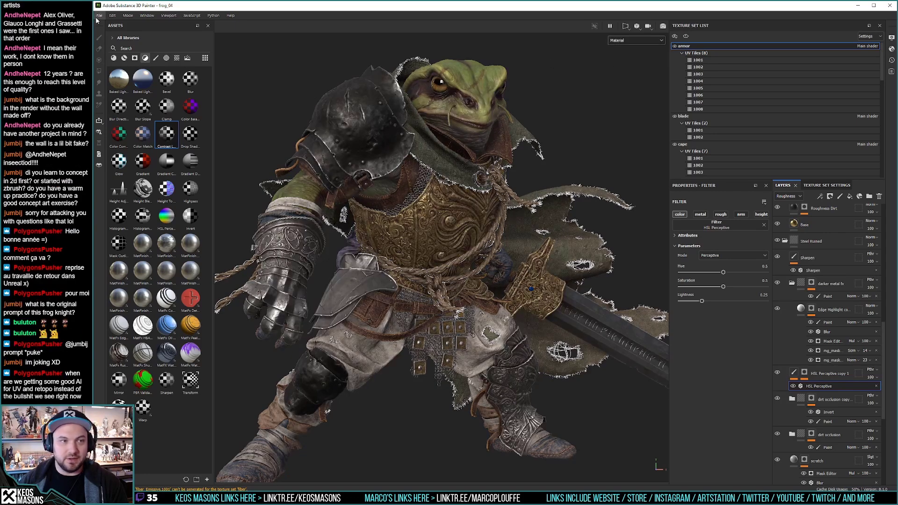
click(99, 16)
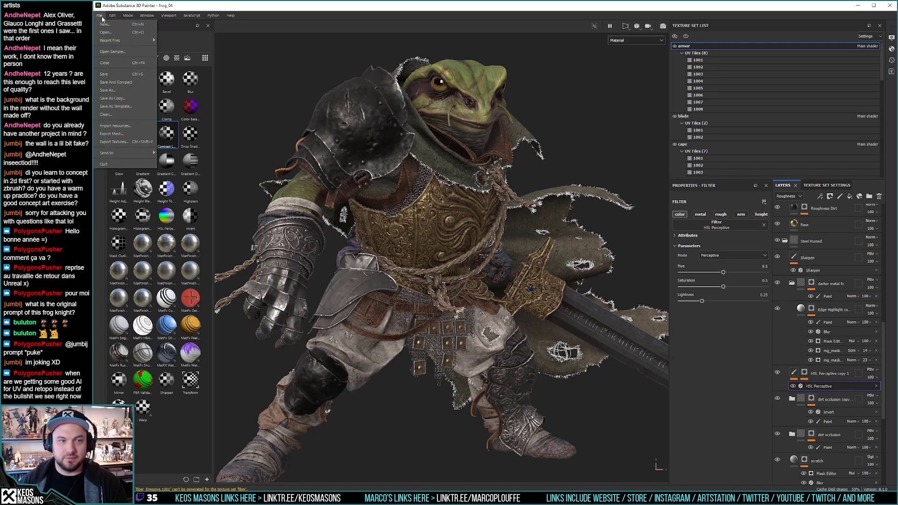
click(110, 75)
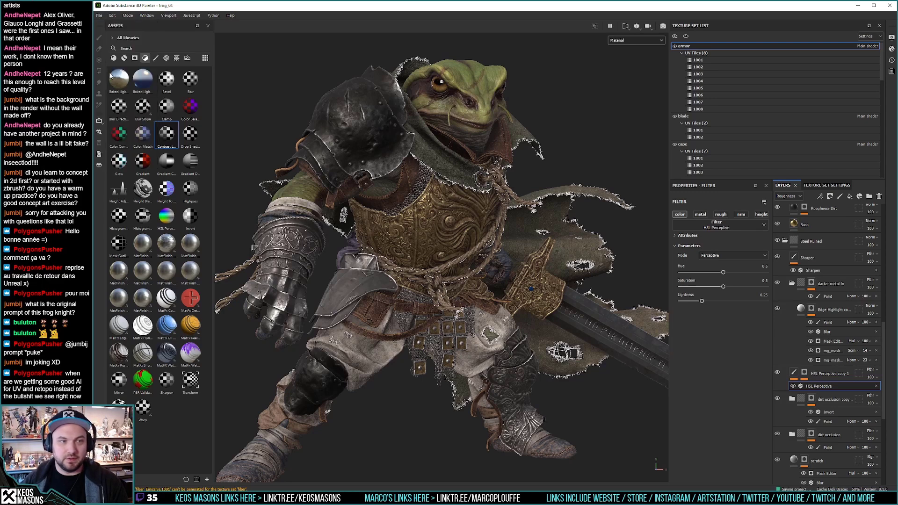
Step: Bring 3ds Max to the front and reposition its render frame window
key(alt+Tab)
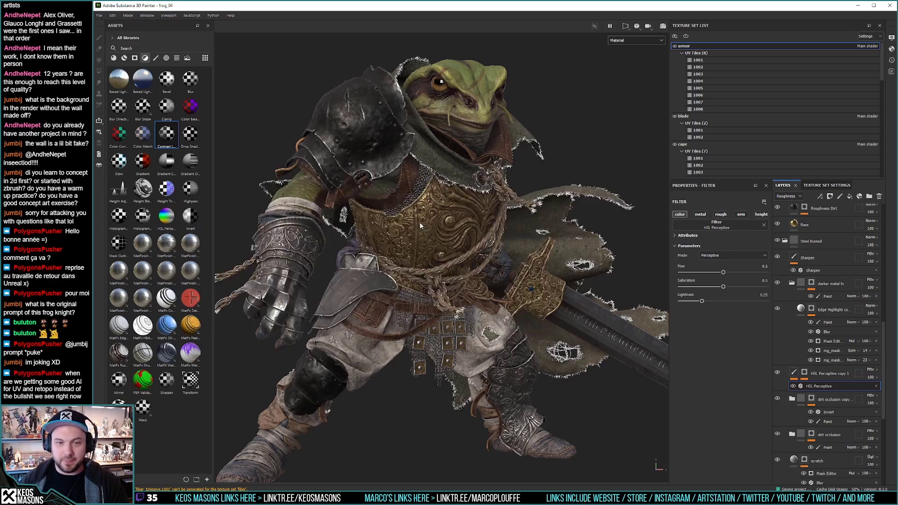
key(alt+Tab)
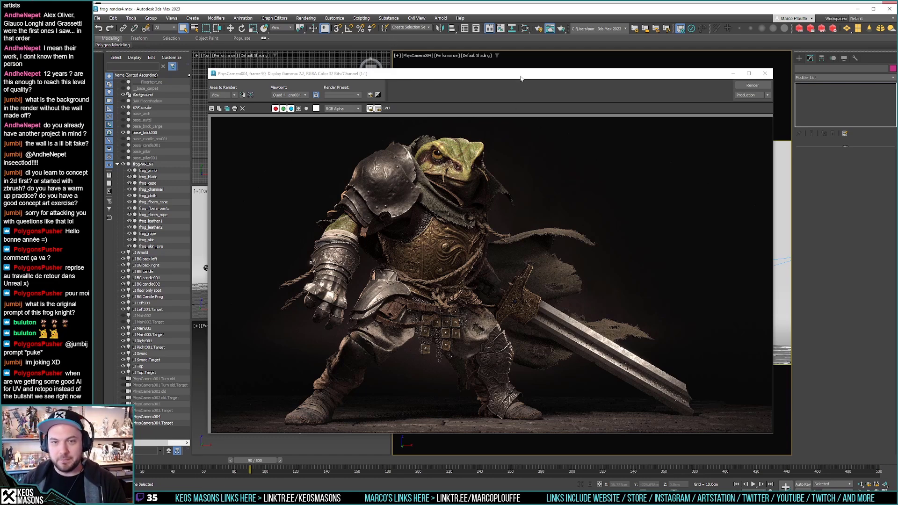
drag(520, 76, 533, 65)
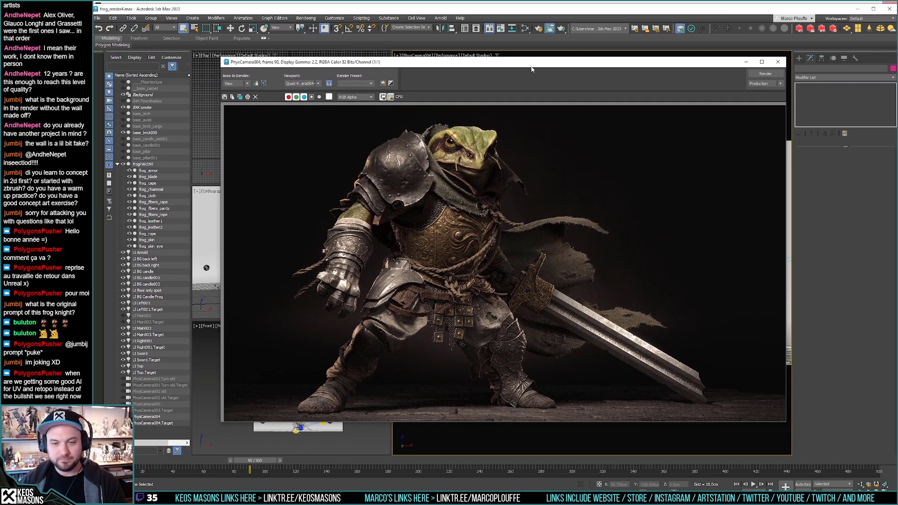